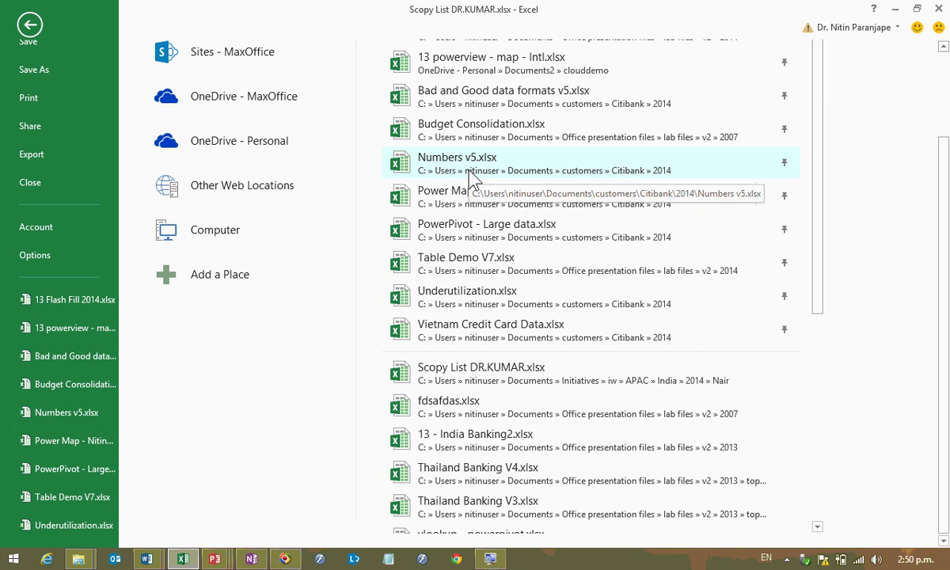
Open the recent workbook Bad and Good data formats v5.xlsx and go to its Multi Cross tab sheet.
{"action": "scroll", "coordinate": [470, 173], "scroll_direction": "up", "scroll_amount": 2}
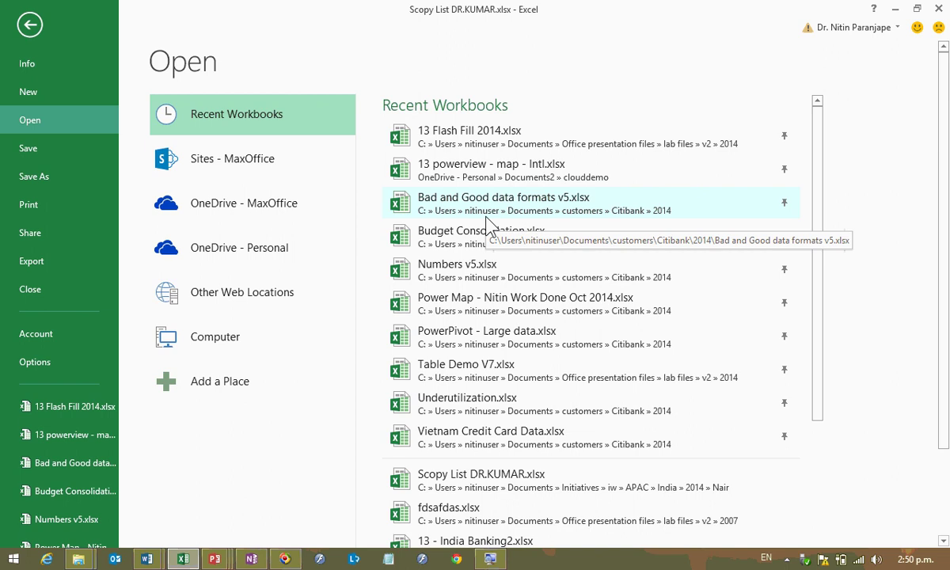
{"action": "left_click", "coordinate": [475, 208]}
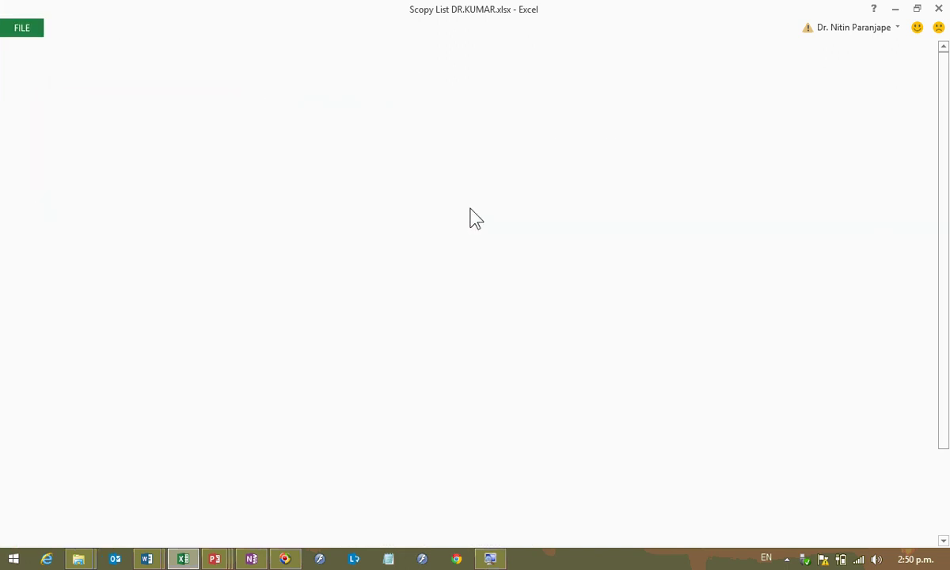
{"action": "scroll", "coordinate": [210, 329], "scroll_direction": "down", "scroll_amount": 13}
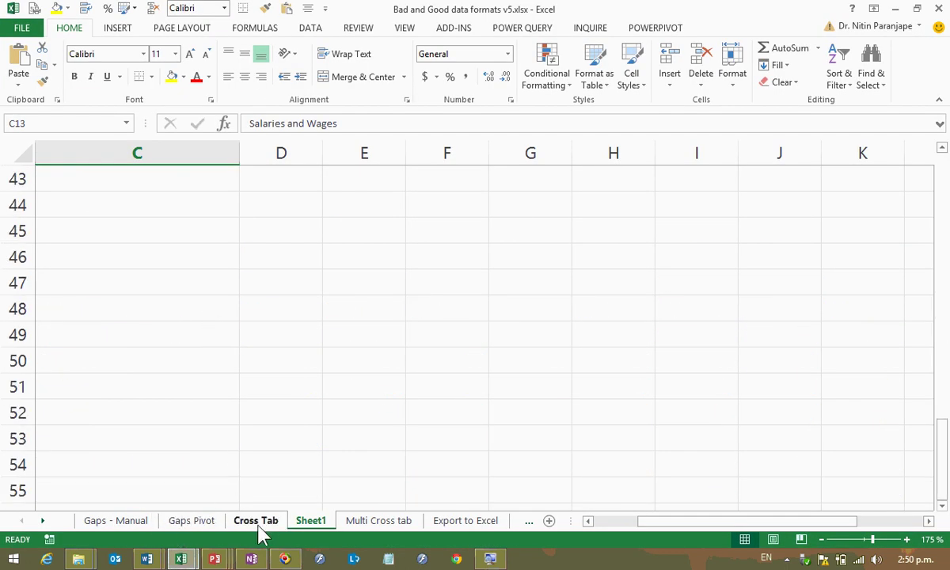
{"action": "left_click", "coordinate": [440, 523]}
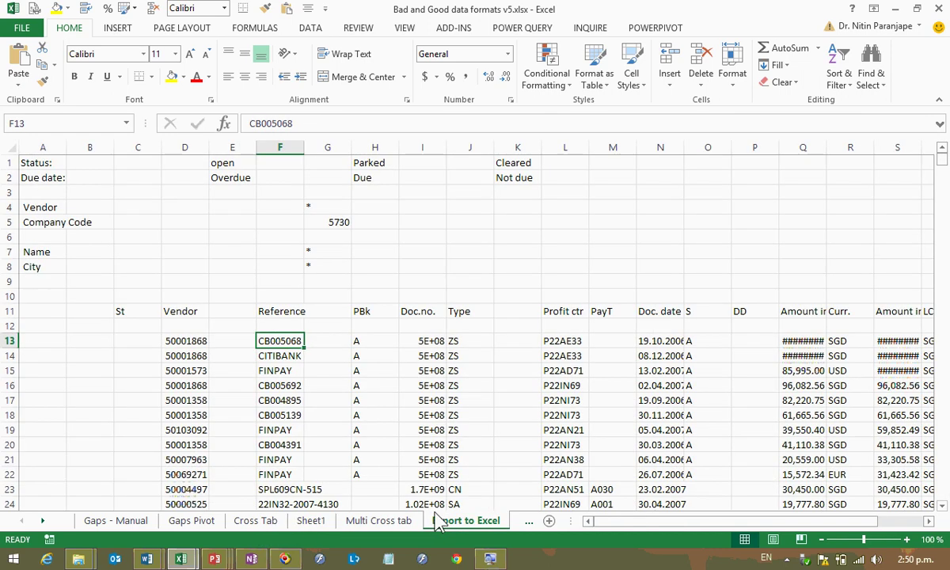
{"action": "left_click", "coordinate": [380, 524]}
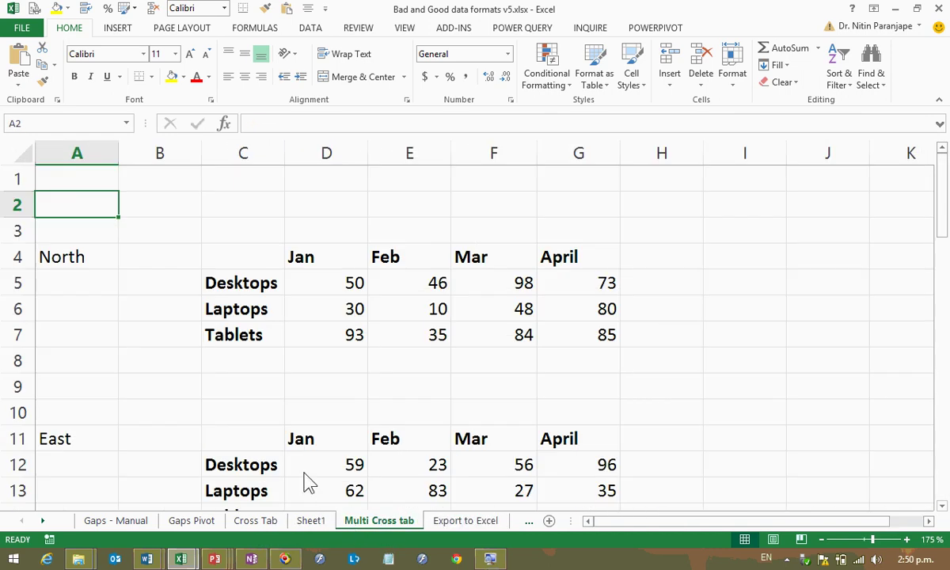
Convert the North block C4:G7 into a table with headers and title its first column Type.
{"action": "left_click", "coordinate": [248, 289]}
{"action": "key", "text": "ctrl+t"}
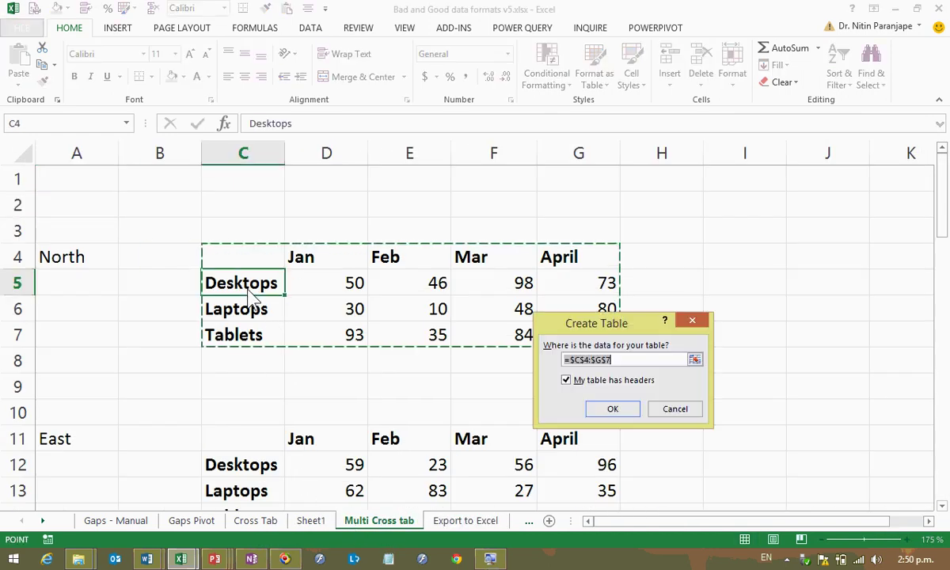
{"action": "key", "text": "Return"}
{"action": "left_click", "coordinate": [253, 261]}
{"action": "type", "text": "Type"}
{"action": "key", "text": "Return"}
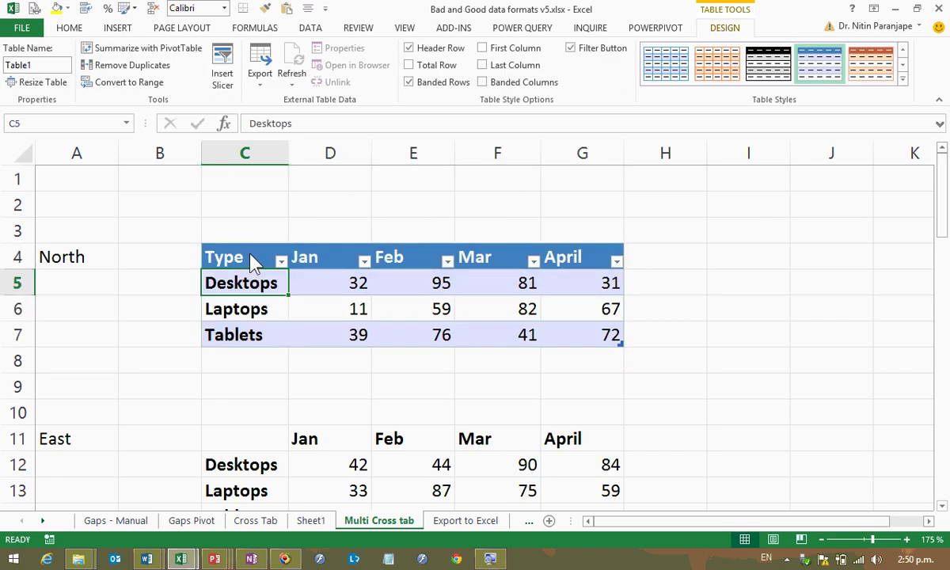
Turn off the filter arrows on the North table's header row.
{"action": "left_click", "coordinate": [307, 28]}
{"action": "left_click", "coordinate": [390, 54]}
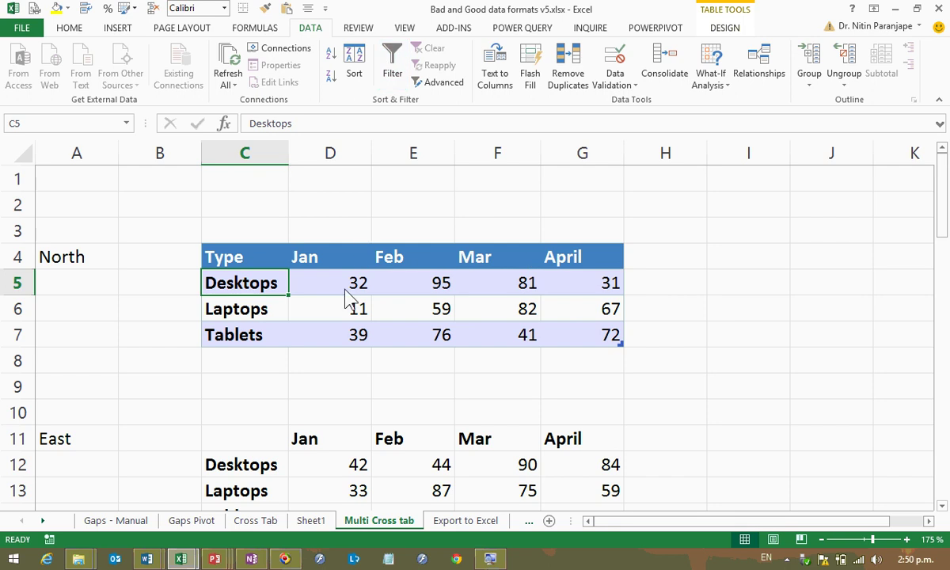
Copy the product names Desktops, Laptops and Tablets in C5:C7 and switch to Presentation2 in PowerPoint.
{"action": "scroll", "coordinate": [154, 308], "scroll_direction": "up", "scroll_amount": 3, "text": "ctrl"}
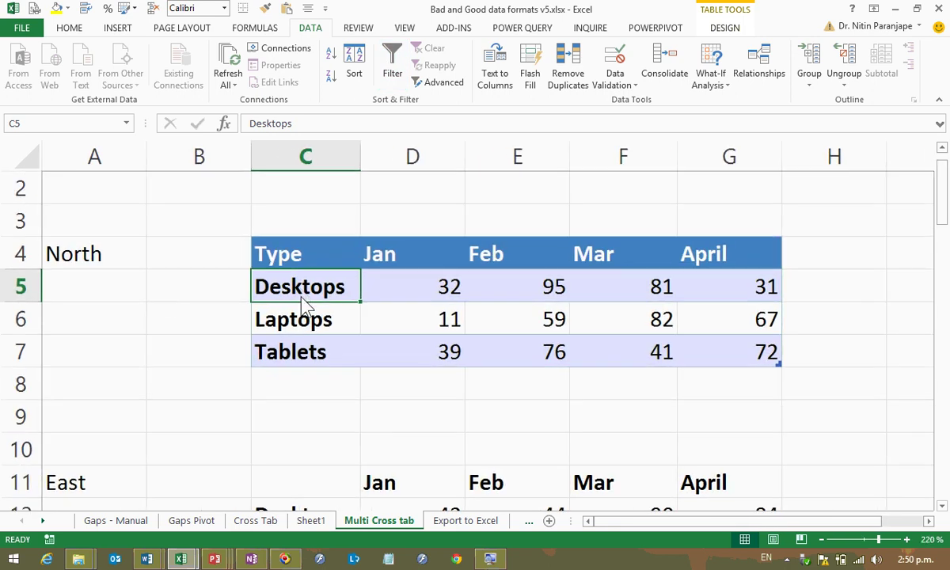
{"action": "left_click_drag", "start_coordinate": [301, 299], "coordinate": [303, 368]}
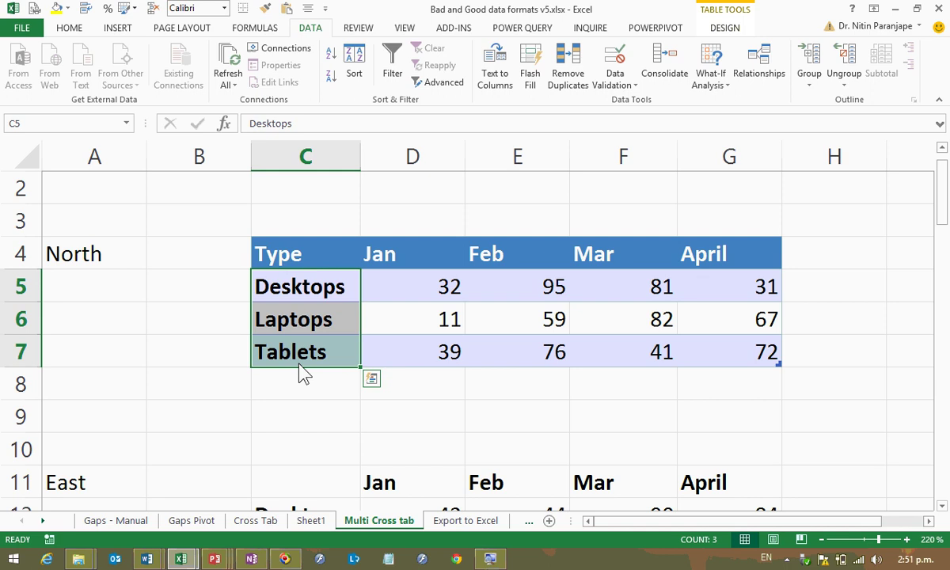
{"action": "key", "text": "ctrl+c"}
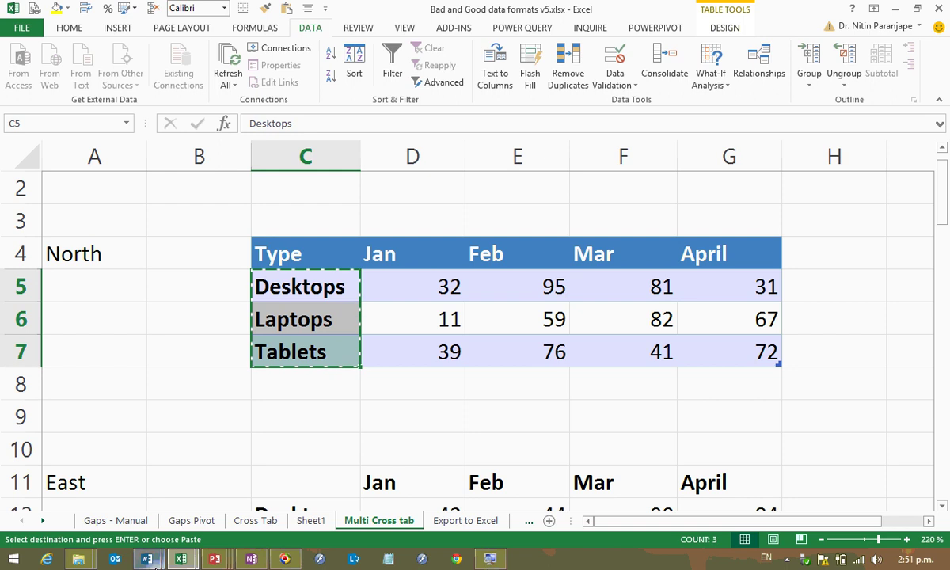
{"action": "left_click", "coordinate": [230, 561]}
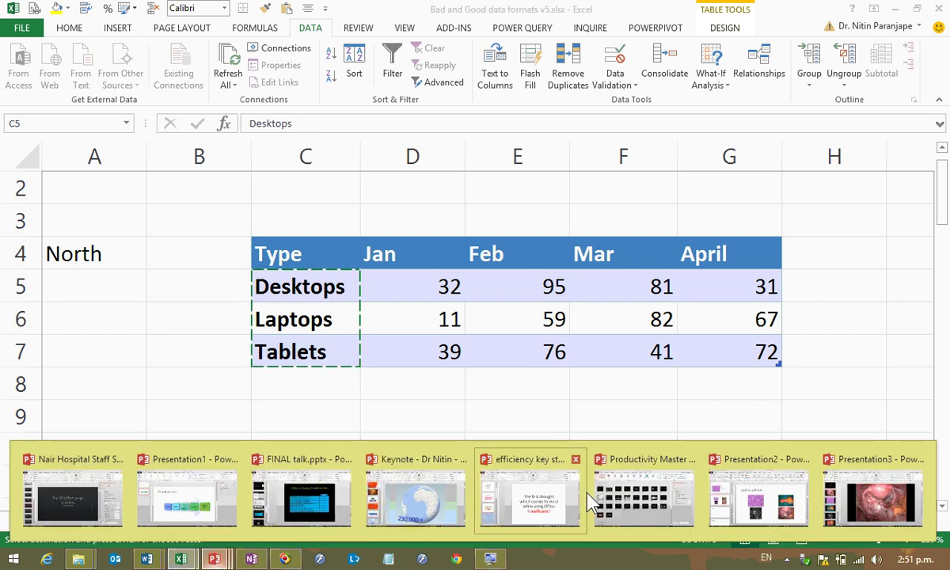
{"action": "mouse_move", "coordinate": [571, 511]}
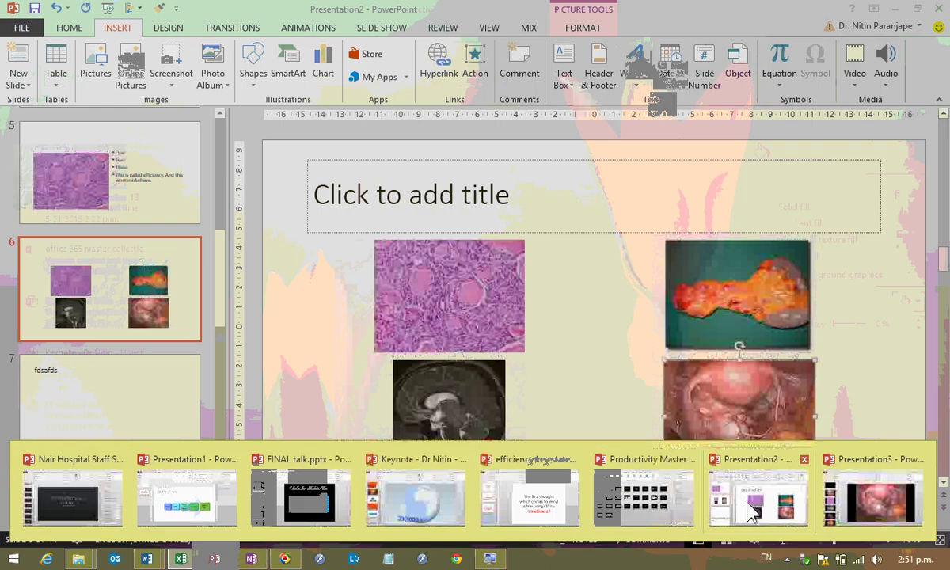
{"action": "left_click", "coordinate": [753, 508]}
Add a new slide after slide 6 and give it the Title and Content layout.
{"action": "key", "text": "ctrl+m"}
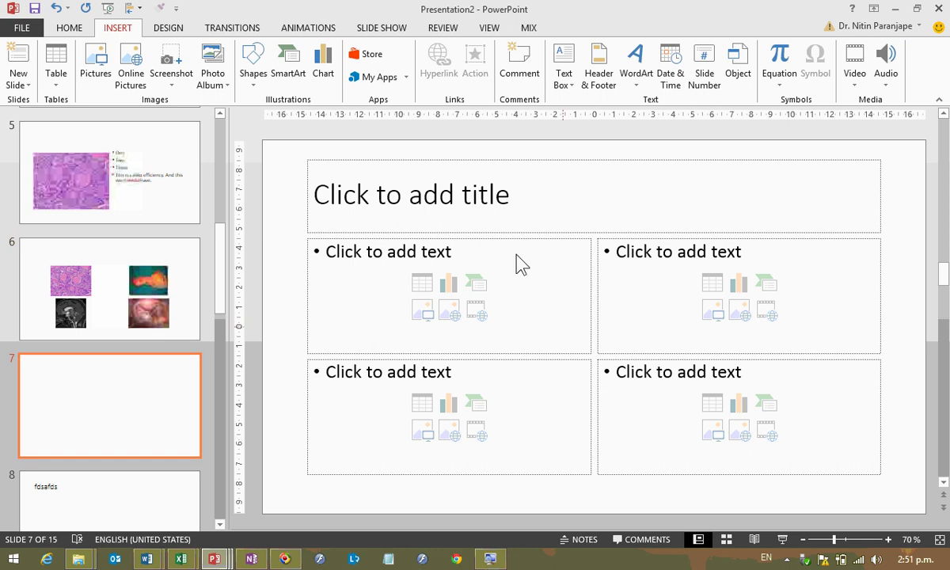
{"action": "left_click", "coordinate": [68, 27]}
{"action": "left_click", "coordinate": [124, 47]}
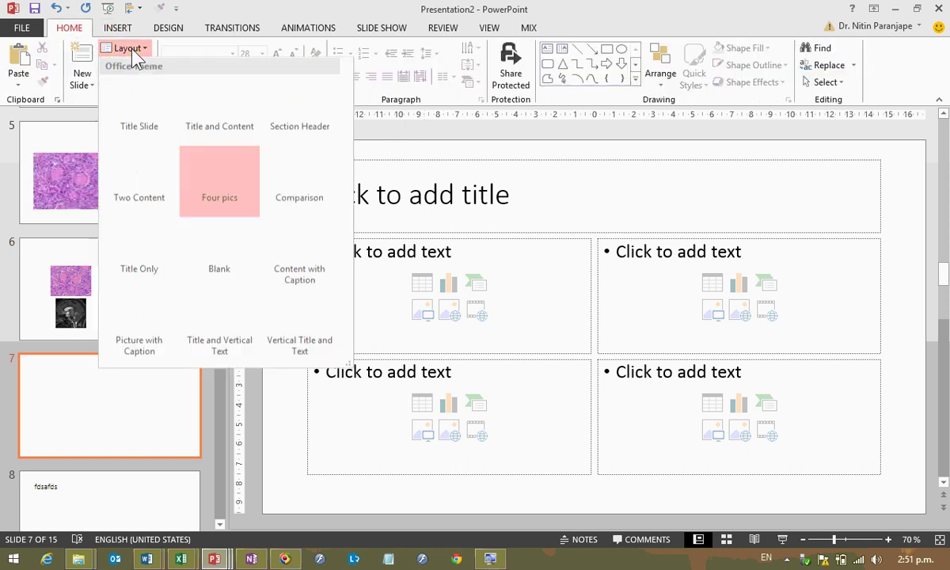
{"action": "left_click", "coordinate": [203, 101]}
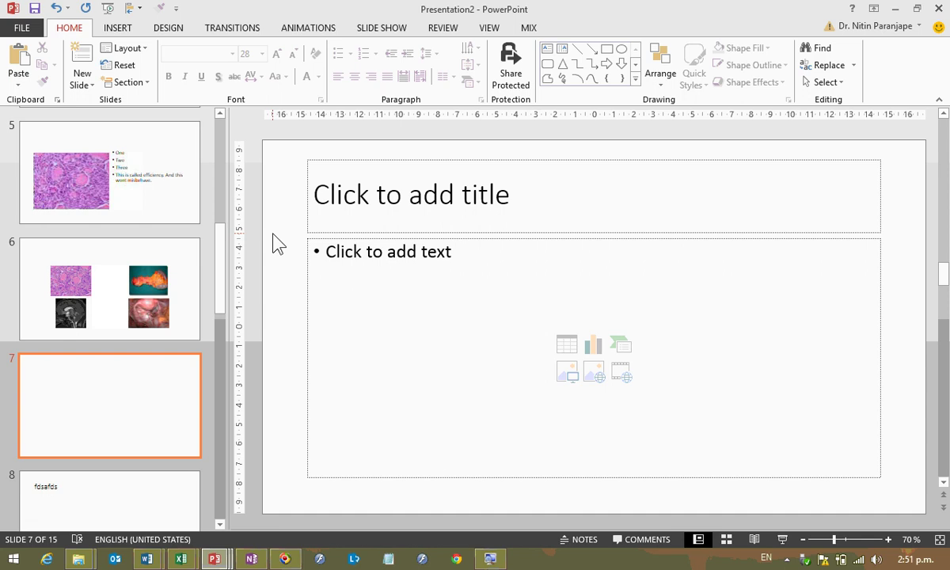
Try a regular paste of the copied product names onto the new slide and undo it.
{"action": "key", "text": "ctrl+v"}
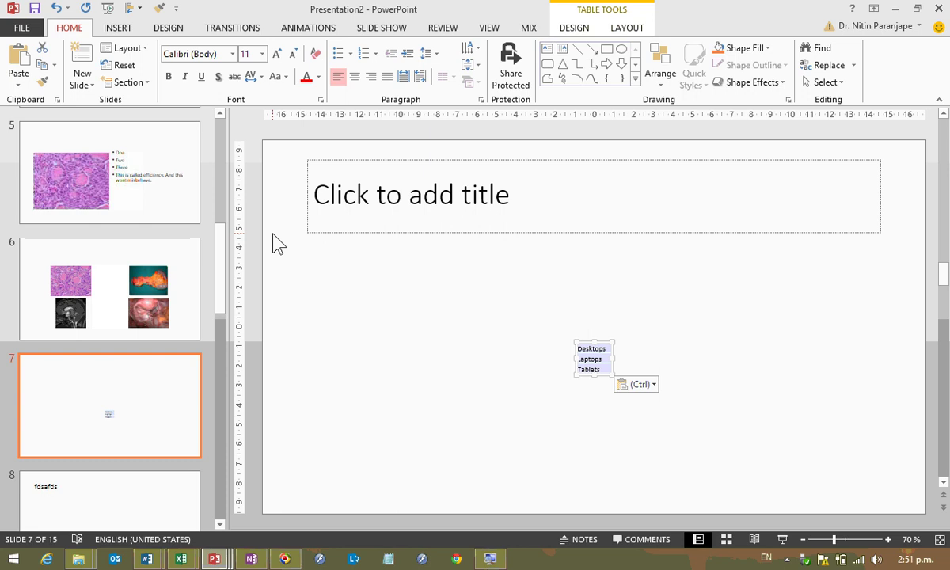
{"action": "key", "text": "ctrl+z"}
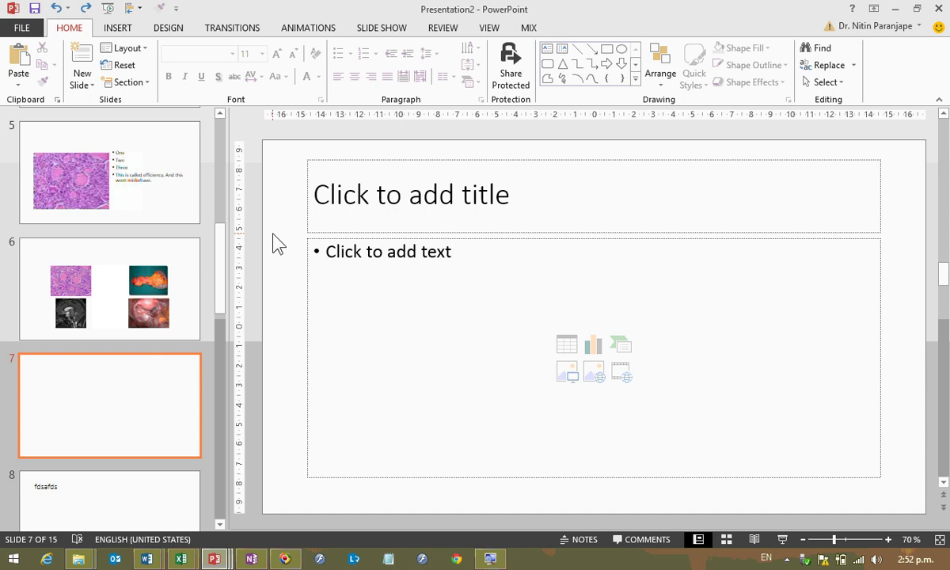
Paste the copied product names onto slide 7 as Unformatted Text using Paste Special.
{"action": "key", "text": "alt+e"}
{"action": "key", "text": "s"}
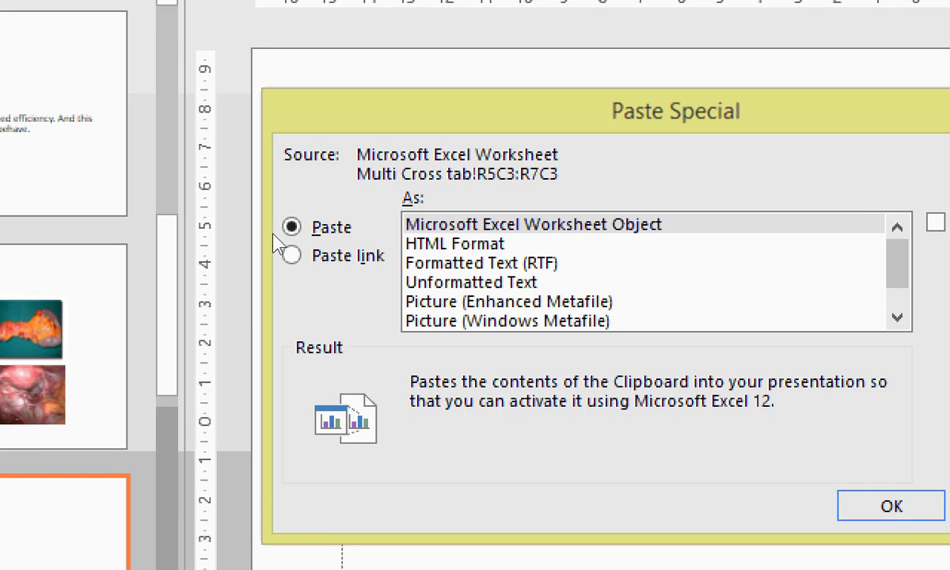
{"action": "key", "text": "Down"}
{"action": "key", "text": "Down"}
{"action": "key", "text": "Down"}
{"action": "scroll", "coordinate": [360, 269], "scroll_direction": "down", "scroll_amount": 1}
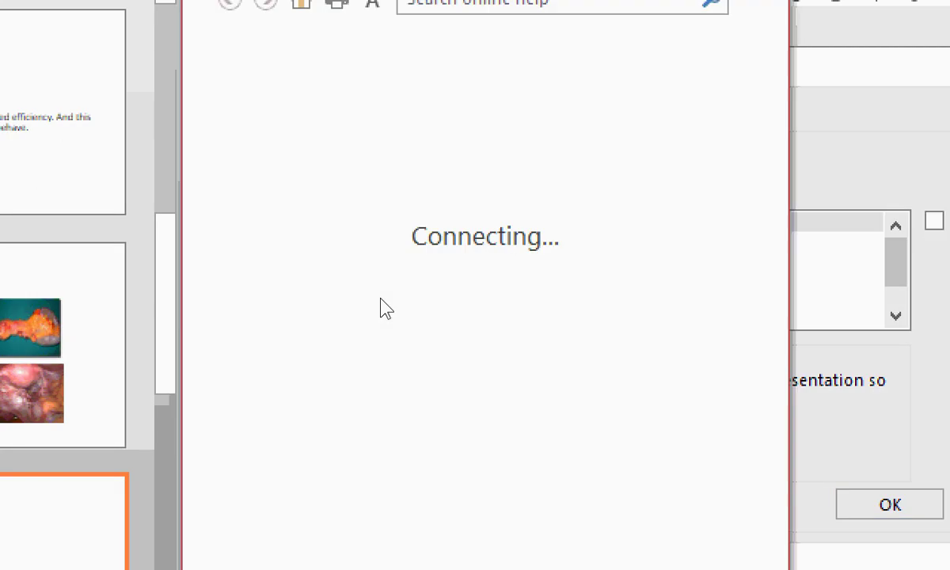
{"action": "key", "text": "super"}
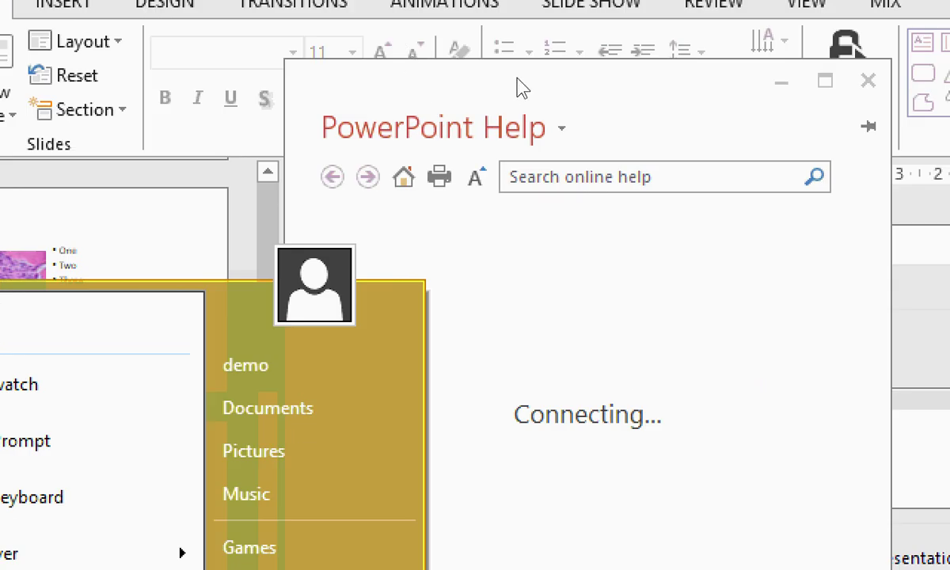
{"action": "left_click", "coordinate": [522, 79]}
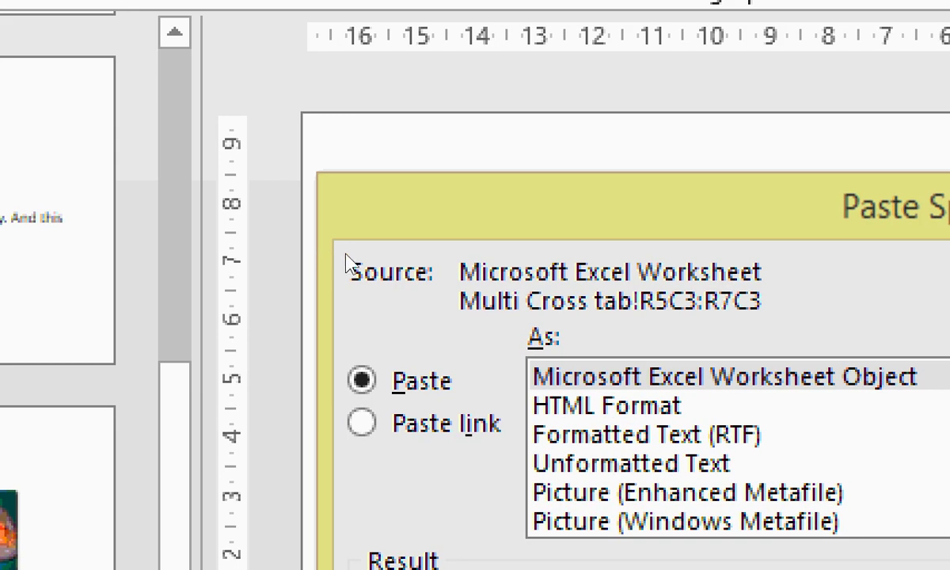
{"action": "key", "text": "Down"}
{"action": "key", "text": "Down"}
{"action": "key", "text": "Down"}
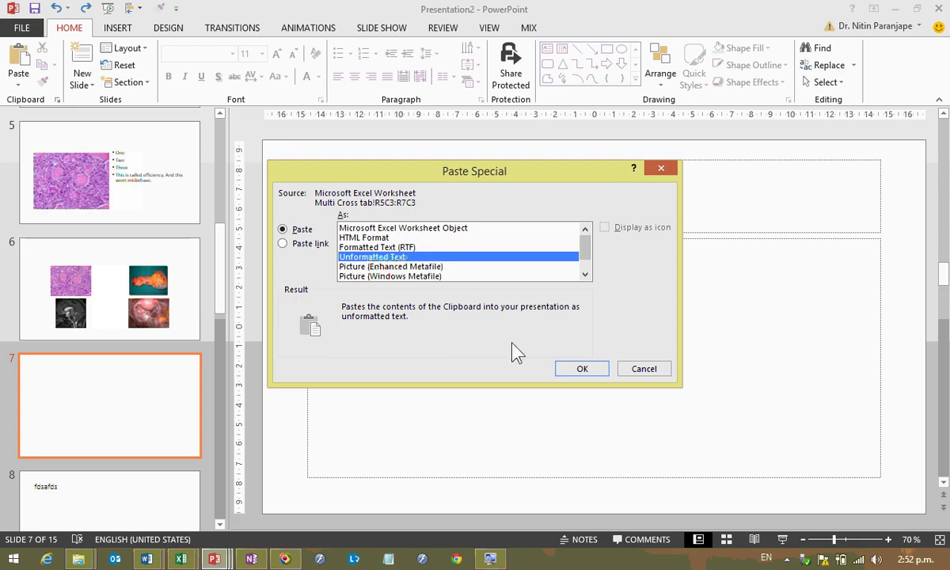
{"action": "left_click", "coordinate": [570, 368]}
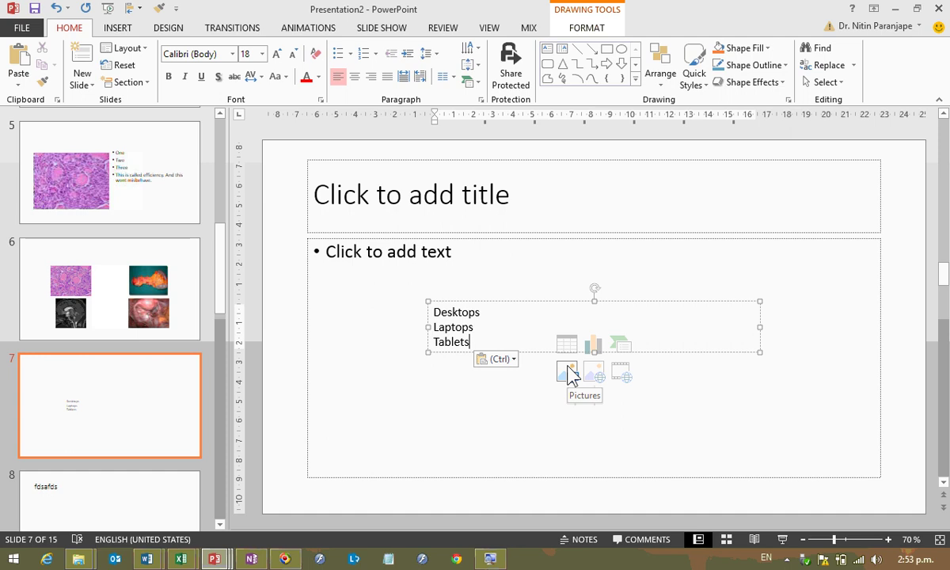
Delete the product names from the separate text box and paste them as bullets into the slide's content placeholder.
{"action": "key", "text": "shift+Up"}
{"action": "key", "text": "shift+Up"}
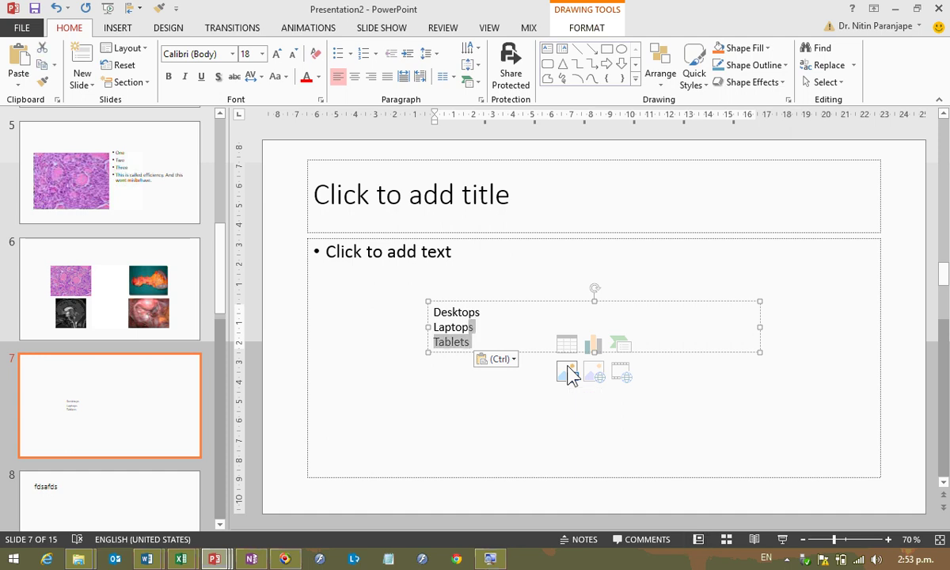
{"action": "key", "text": "shift+Up"}
{"action": "key", "text": "BackSpace"}
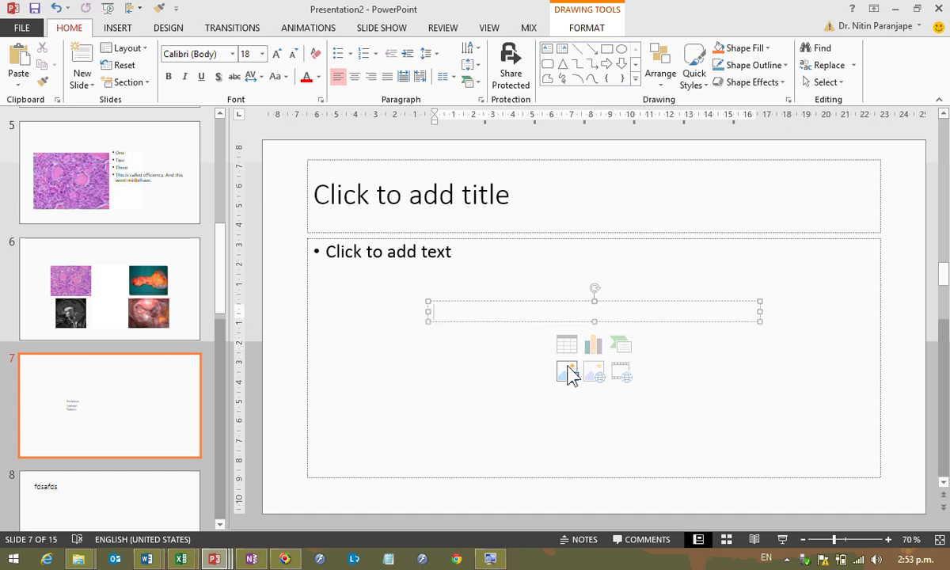
{"action": "left_click", "coordinate": [384, 270]}
{"action": "key", "text": "ctrl+v"}
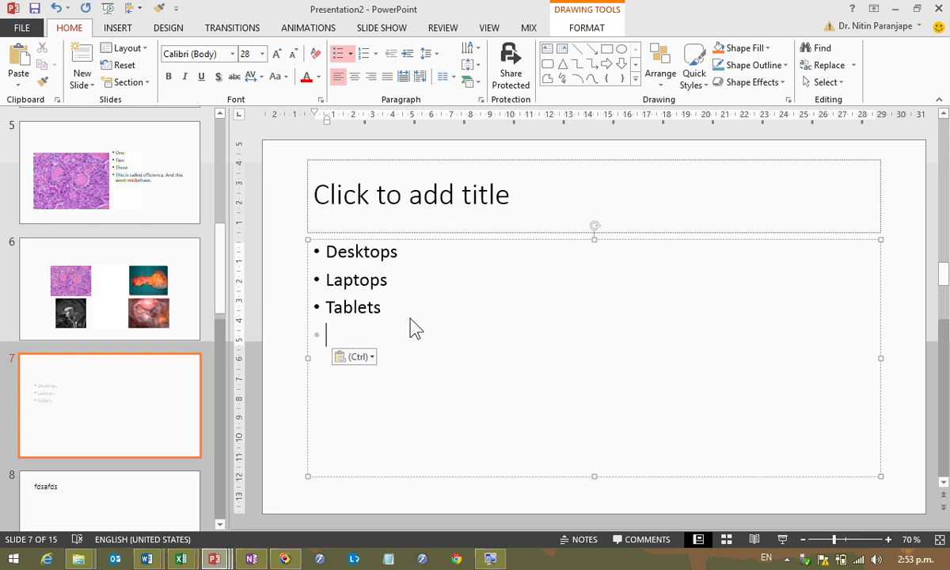
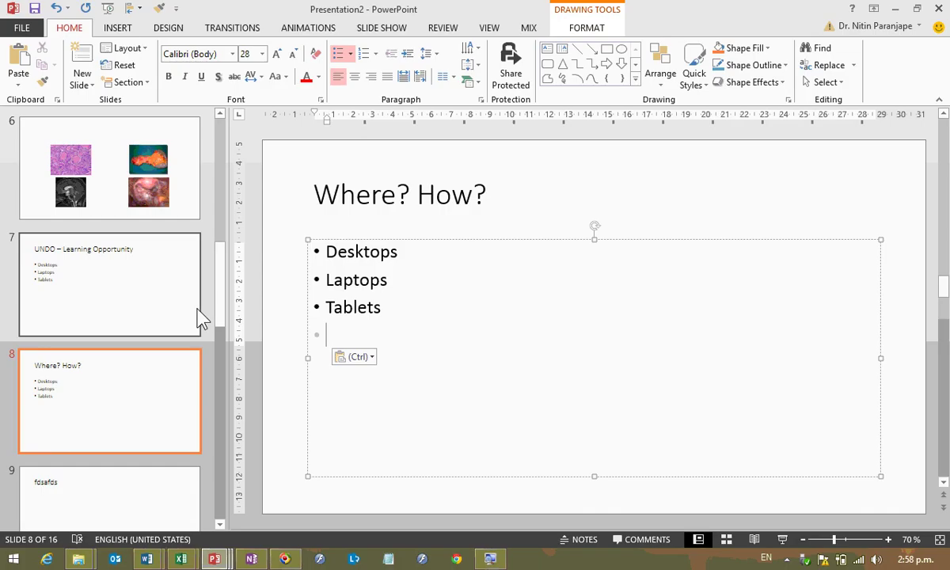
Add a new slide after the "Where? How?" slide and copy the entire North table with its headers from the Excel workbook.
{"action": "key", "text": "ctrl+m"}
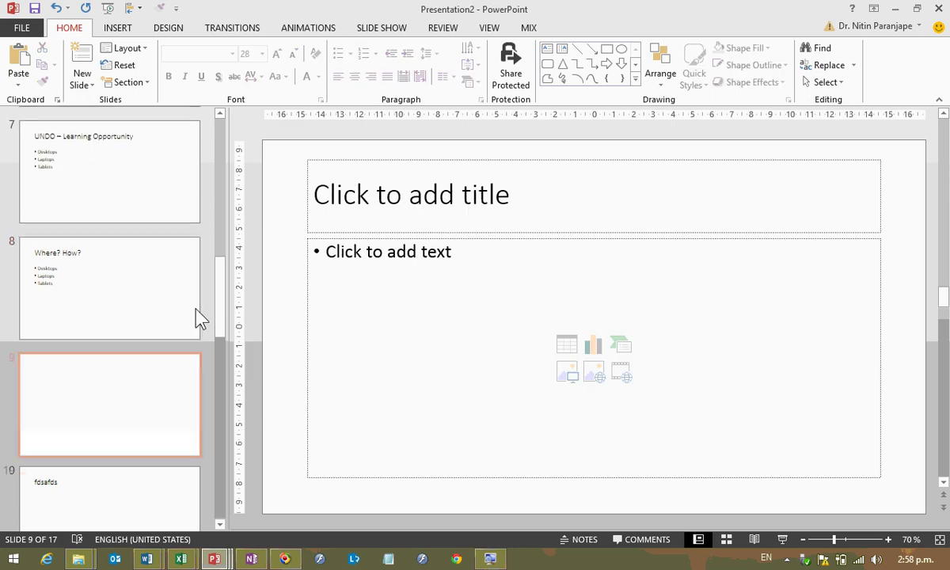
{"action": "key", "text": "alt+Tab"}
{"action": "left_click", "coordinate": [262, 320]}
{"action": "key", "text": "ctrl+a"}
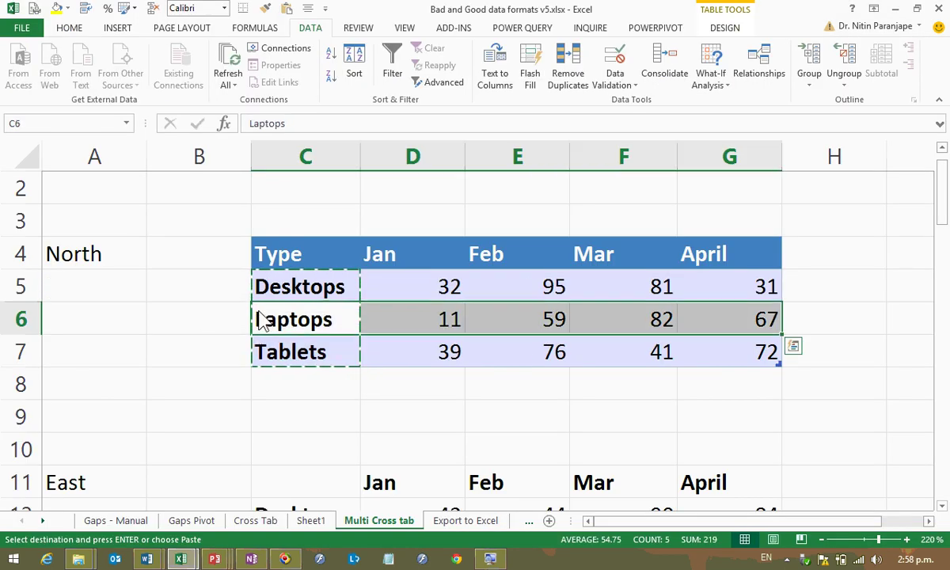
{"action": "key", "text": "ctrl+a"}
{"action": "key", "text": "ctrl+c"}
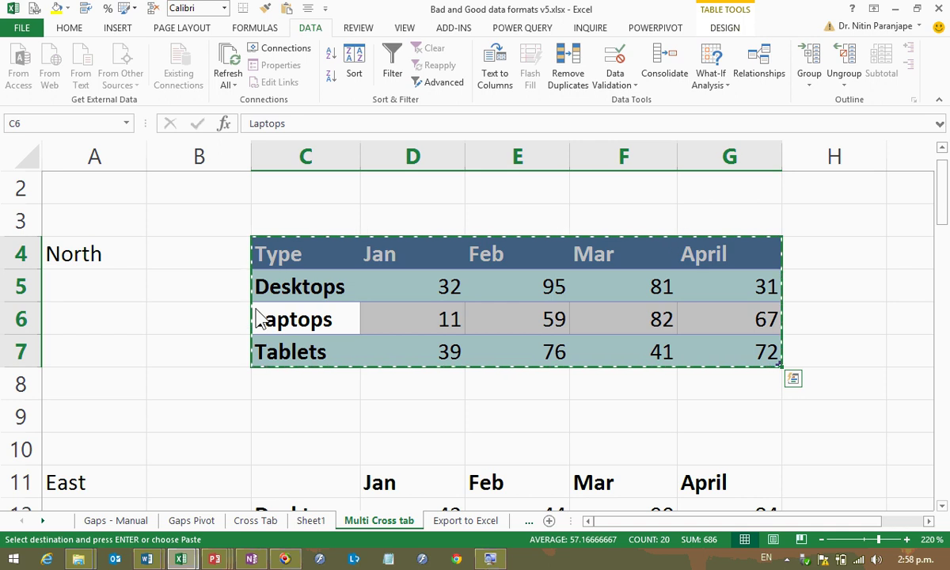
Paste the copied North table onto the new slide 9 in PowerPoint, using the Picture paste option.
{"action": "key", "text": "alt+Tab"}
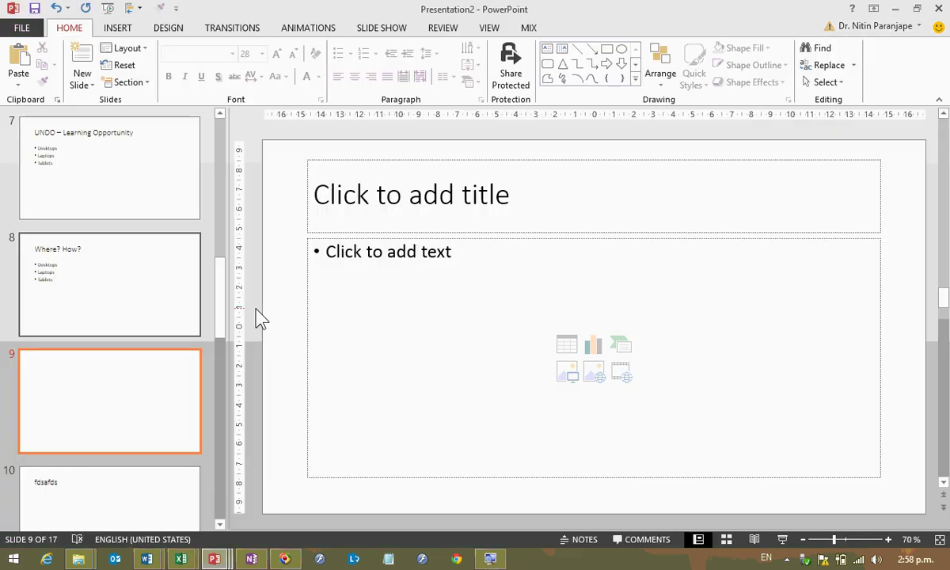
{"action": "left_click", "coordinate": [326, 277]}
{"action": "key", "text": "ctrl+v"}
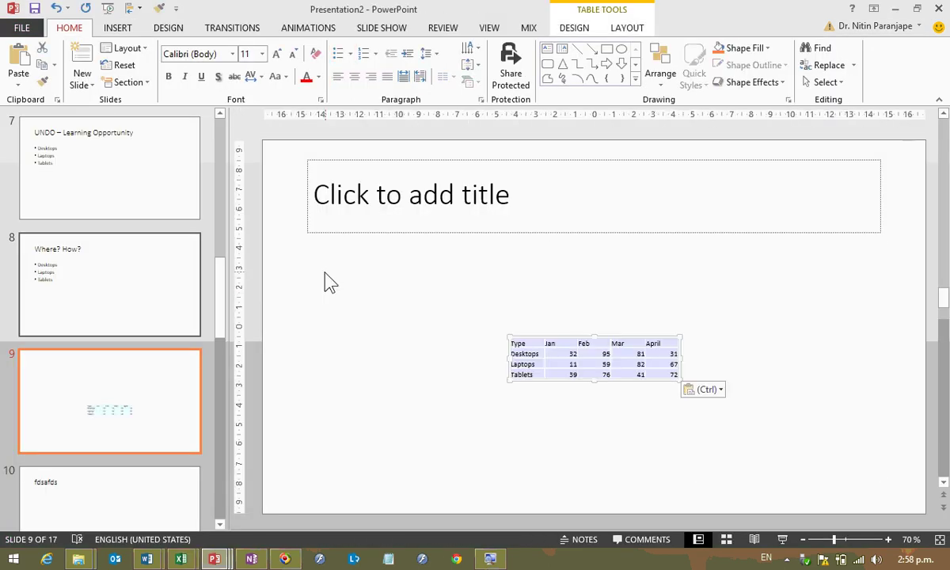
{"action": "left_click", "coordinate": [709, 390]}
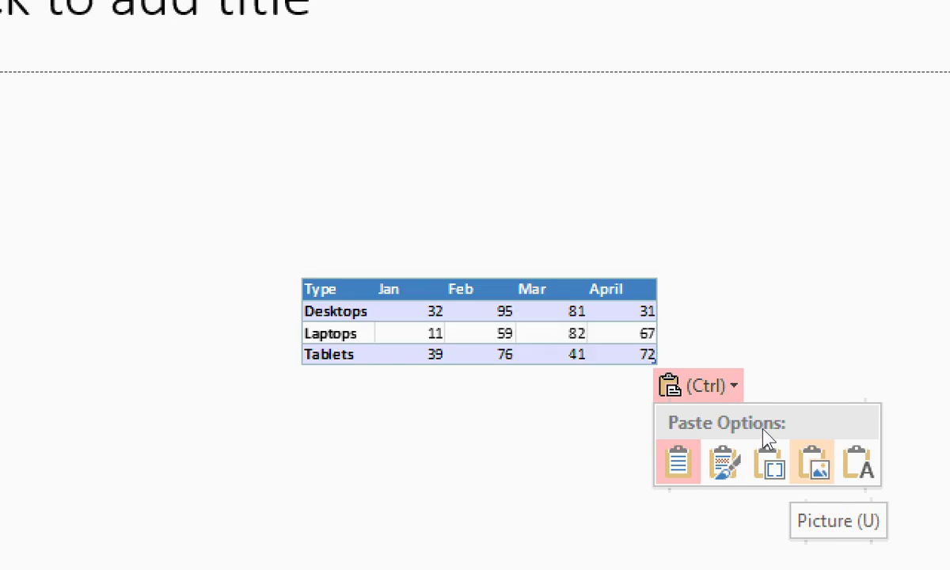
{"action": "key", "text": "Escape"}
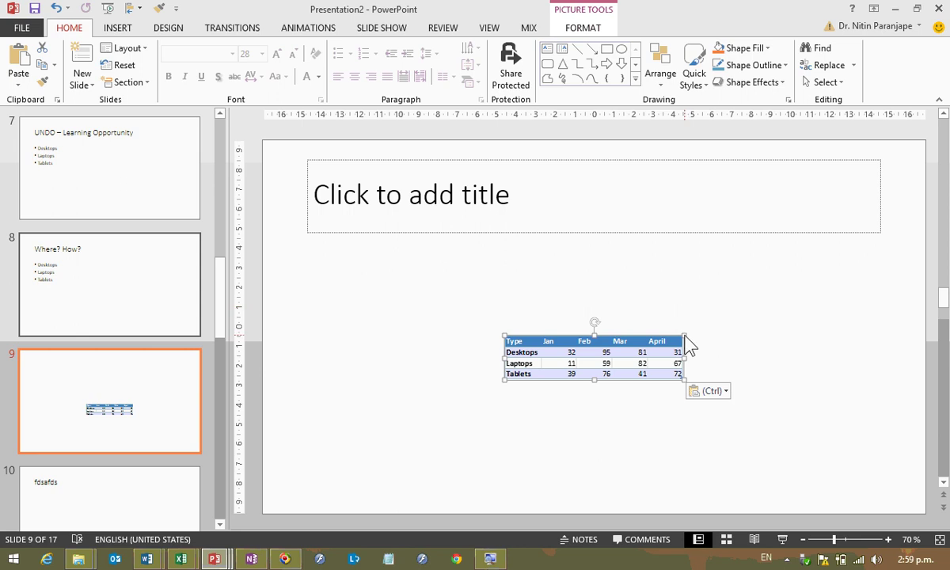
Enlarge the table picture on slide 9 evenly about its center until it spans nearly the title placeholder's width.
{"action": "left_click_drag", "start_coordinate": [686, 336], "coordinate": [757, 276]}
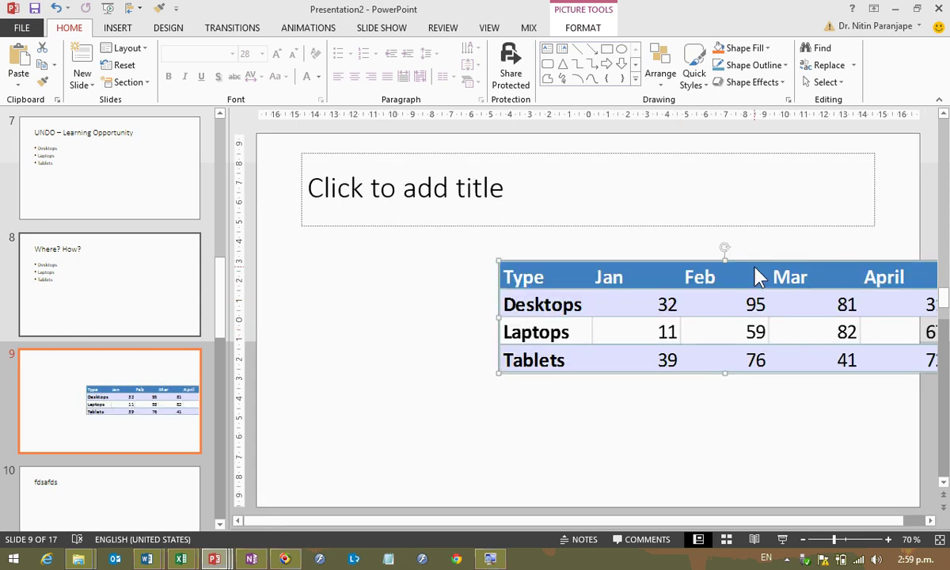
{"action": "key", "text": "ctrl+z"}
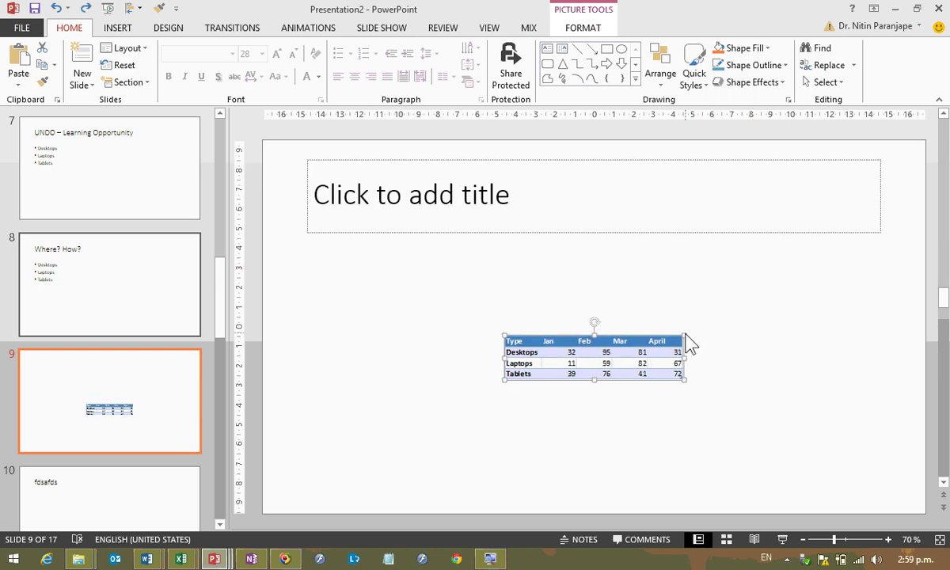
{"action": "left_click_drag", "start_coordinate": [687, 339], "coordinate": [710, 298]}
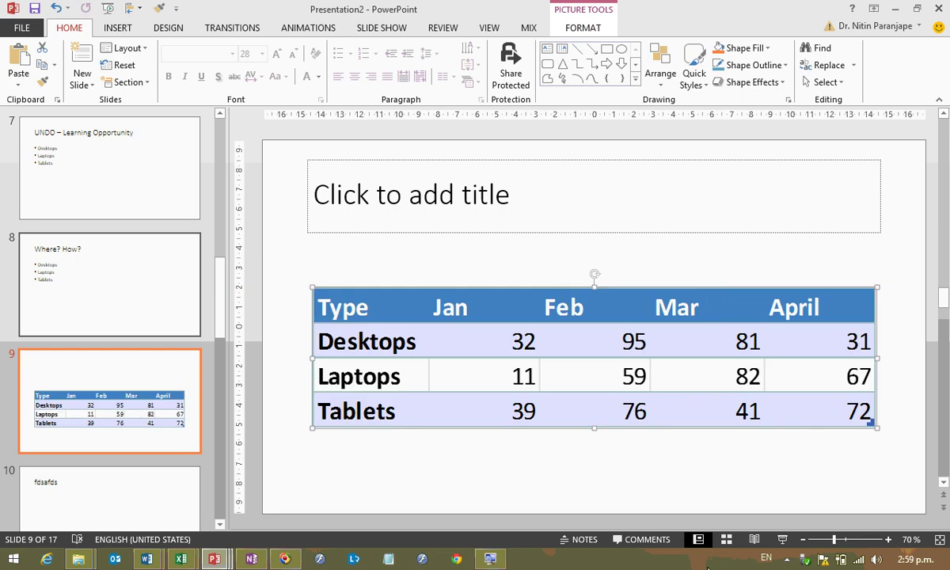
Add a new slide after slide 9 and title it "Copy – Click – Paste - Choose".
{"action": "key", "text": "ctrl+m"}
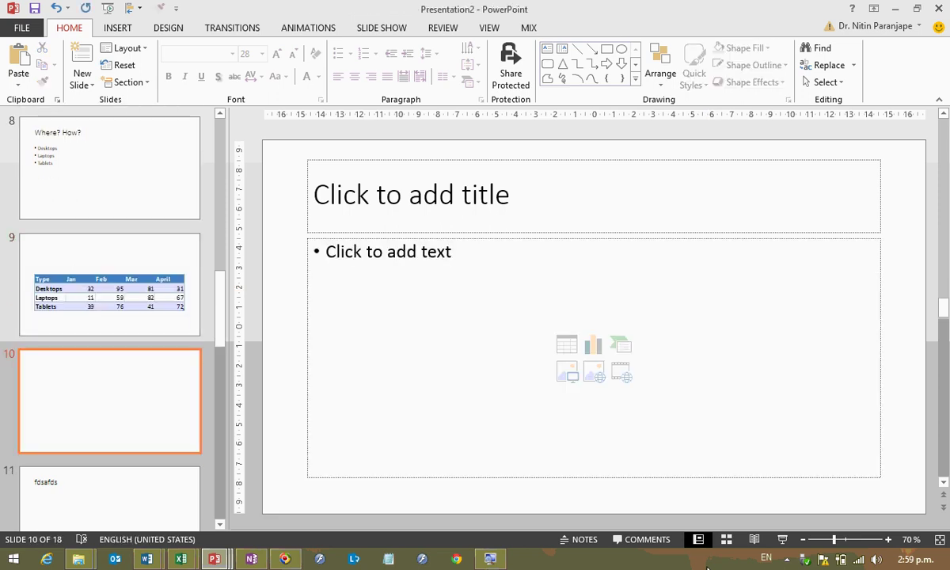
{"action": "left_click", "coordinate": [461, 219]}
{"action": "type", "text": "Co"}
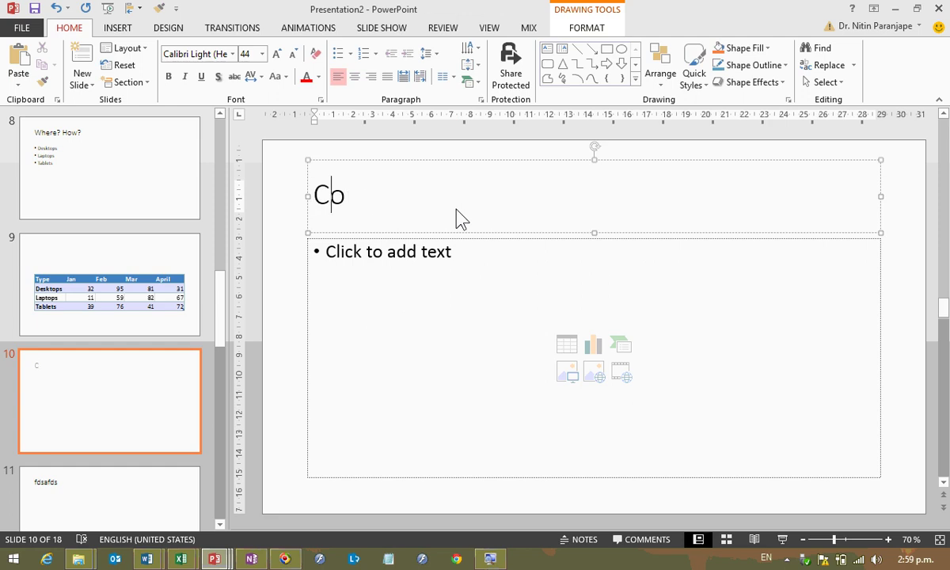
{"action": "type", "text": "py - Cli"}
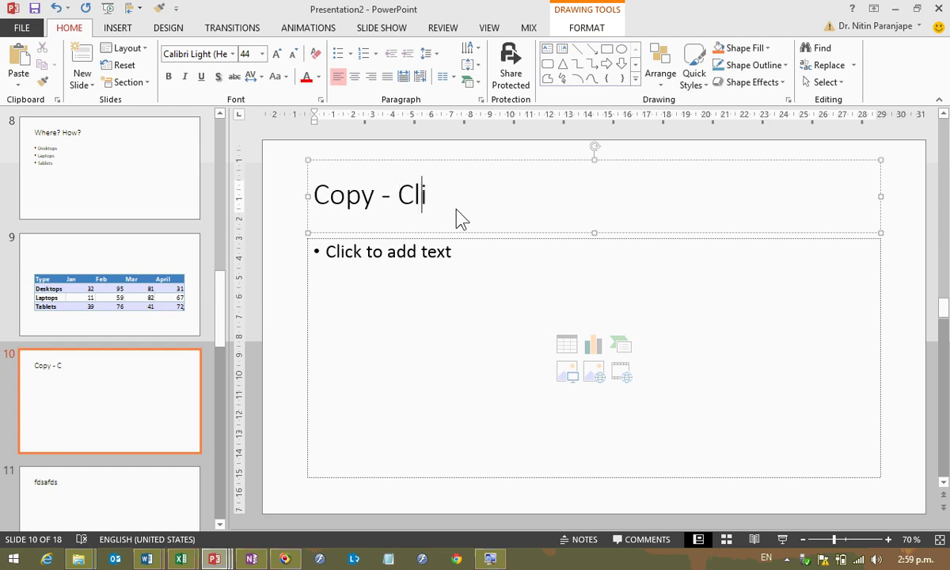
{"action": "type", "text": "ck - Paste - Choose"}
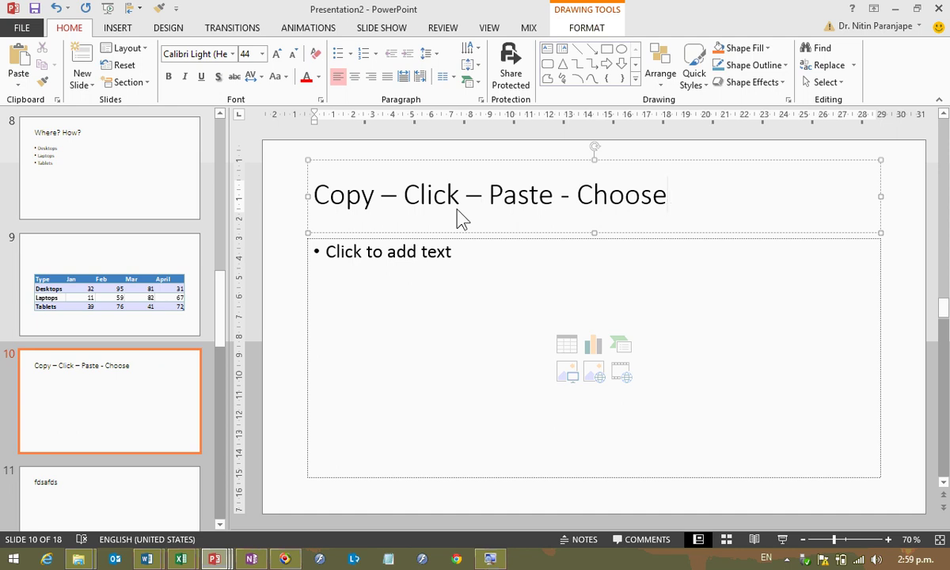
Delete everything after "Copy –" in the title of slide 10.
{"action": "key", "text": "BackSpace"}
{"action": "key", "text": "BackSpace"}
{"action": "key", "text": "BackSpace"}
{"action": "key", "text": "BackSpace"}
{"action": "key", "text": "BackSpace"}
{"action": "key", "text": "BackSpace"}
{"action": "key", "text": "BackSpace"}
{"action": "key", "text": "BackSpace"}
{"action": "key", "text": "BackSpace"}
{"action": "key", "text": "BackSpace"}
{"action": "key", "text": "BackSpace"}
{"action": "key", "text": "BackSpace"}
{"action": "key", "text": "BackSpace"}
{"action": "key", "text": "BackSpace"}
{"action": "key", "text": "BackSpace"}
{"action": "key", "text": "BackSpace"}
{"action": "key", "text": "BackSpace"}
{"action": "key", "text": "BackSpace"}
{"action": "key", "text": "BackSpace"}
{"action": "key", "text": "BackSpace"}
{"action": "key", "text": "BackSpace"}
{"action": "key", "text": "BackSpace"}
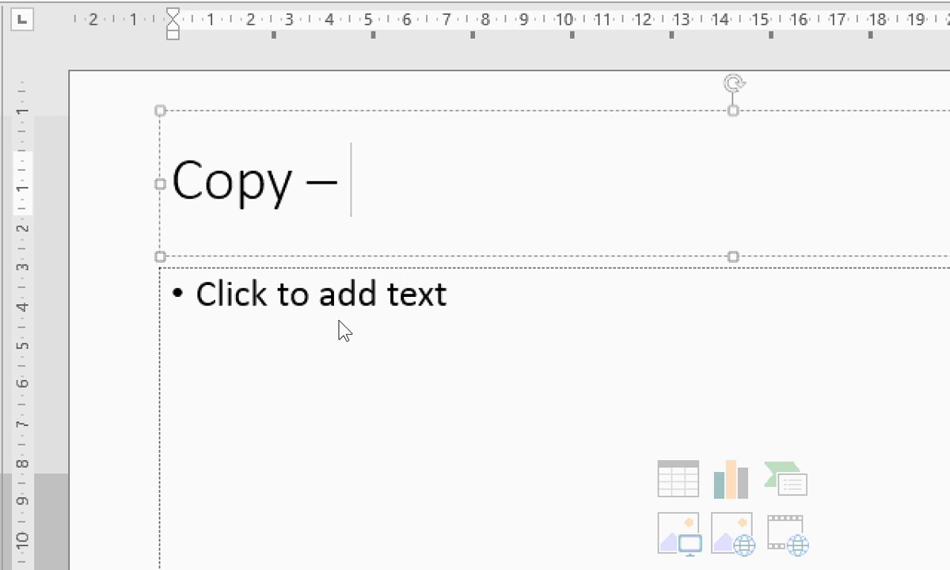
Paste the copied table into slide 10's content placeholder using the Picture paste option.
{"action": "left_click", "coordinate": [331, 273]}
{"action": "right_click", "coordinate": [331, 273]}
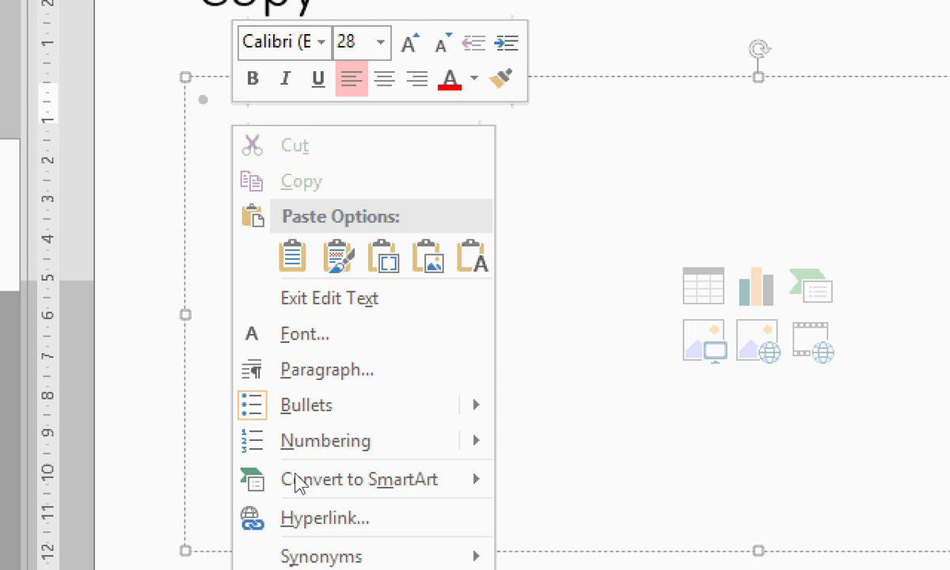
{"action": "left_click", "coordinate": [292, 255]}
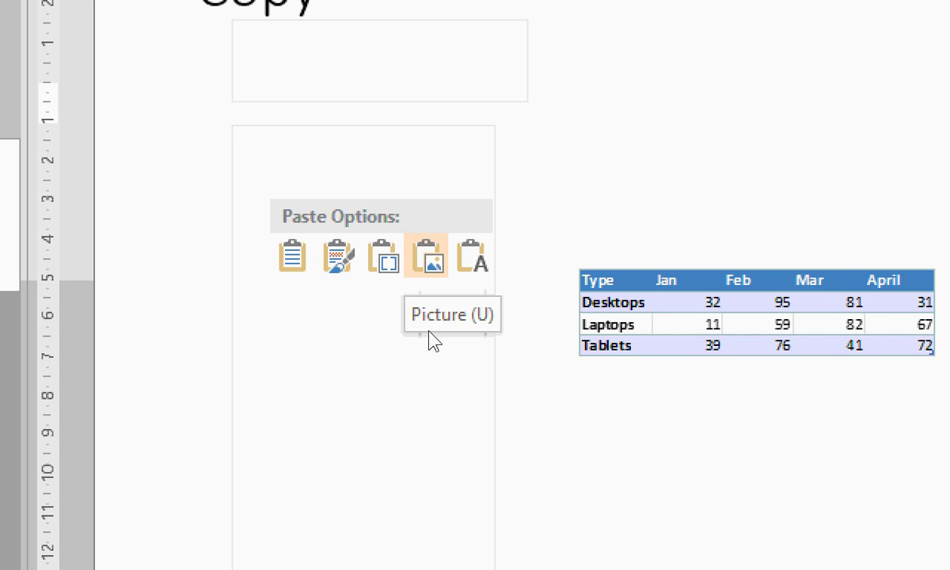
{"action": "key", "text": "u"}
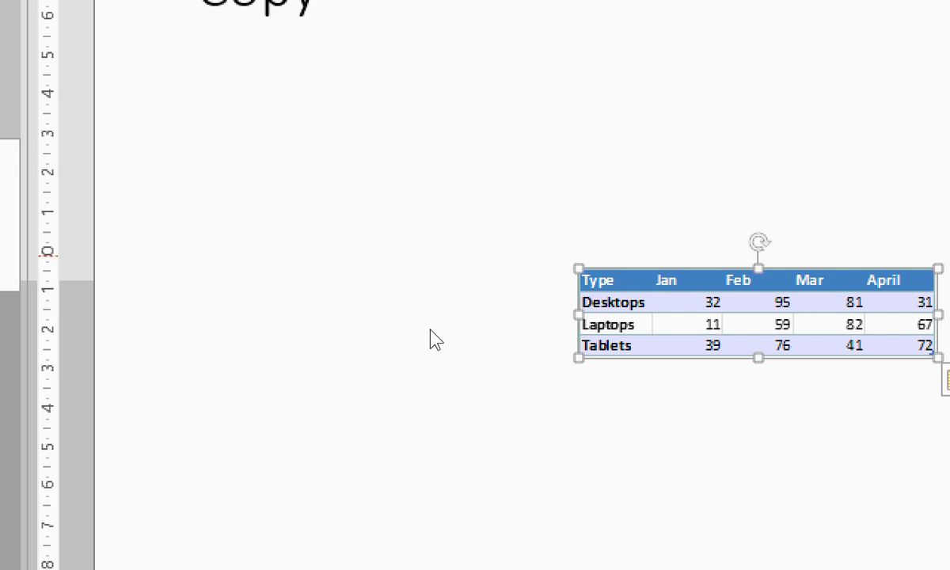
Complete the title of slide 10 so it reads "Copy – Right Click - Choose".
{"action": "left_click", "coordinate": [414, 196]}
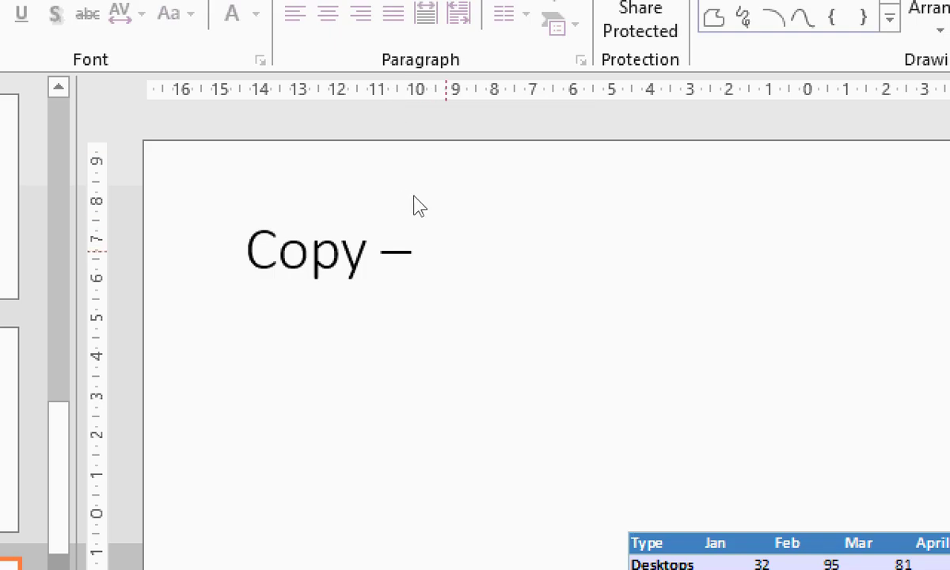
{"action": "left_click", "coordinate": [381, 252]}
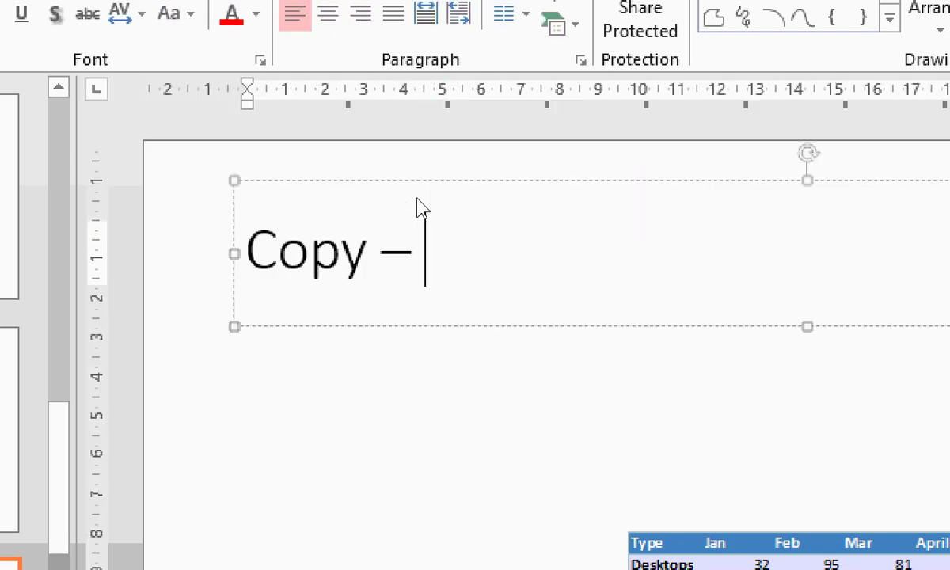
{"action": "type", "text": "Right Click -"}
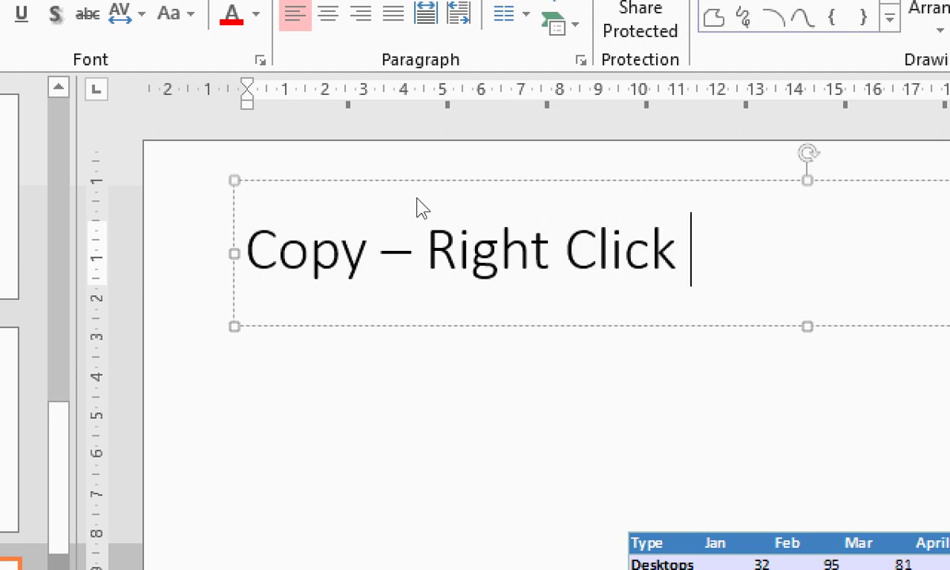
{"action": "type", "text": " Choose"}
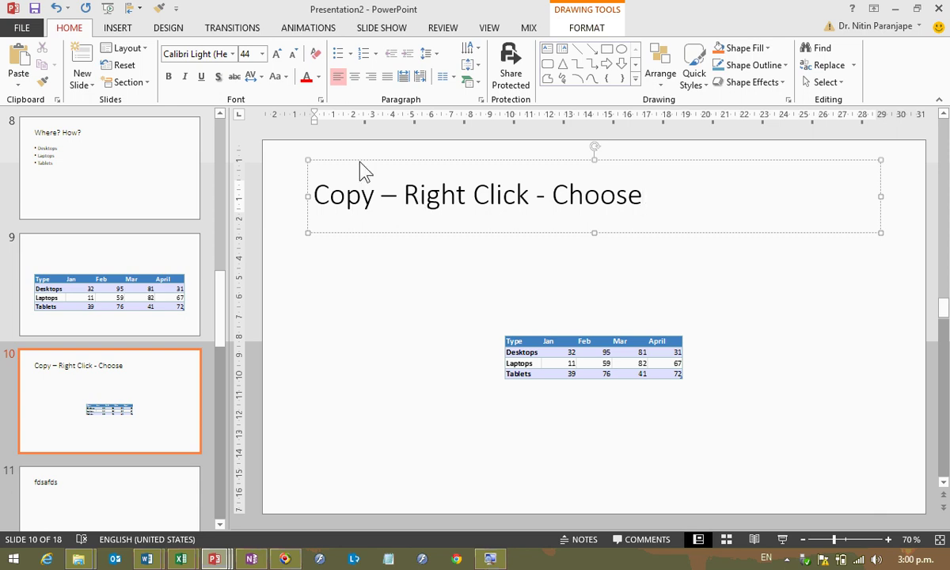
Switch to Internet Explorer in a maximized window and open the E365 favorite, efficiency365.com.
{"action": "left_click", "coordinate": [47, 559]}
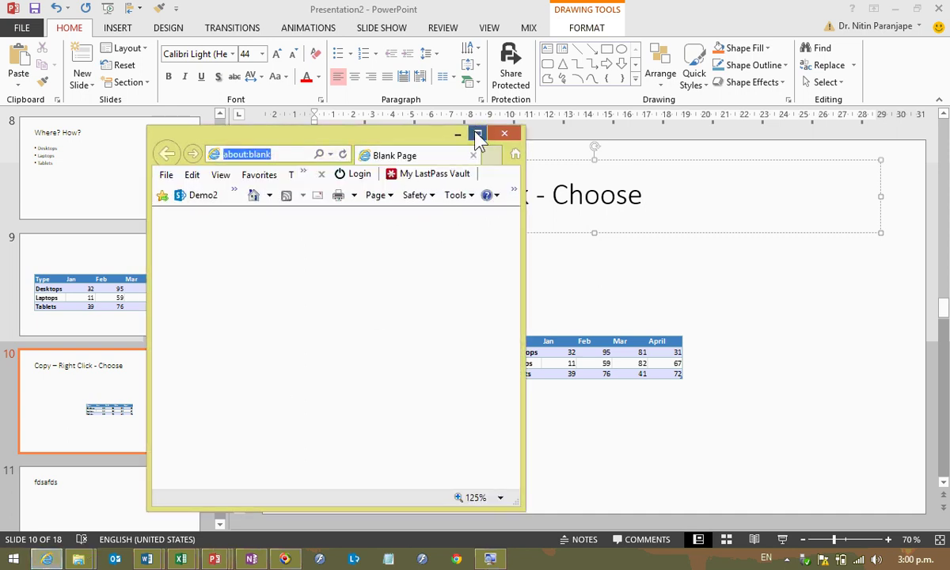
{"action": "left_click", "coordinate": [477, 133]}
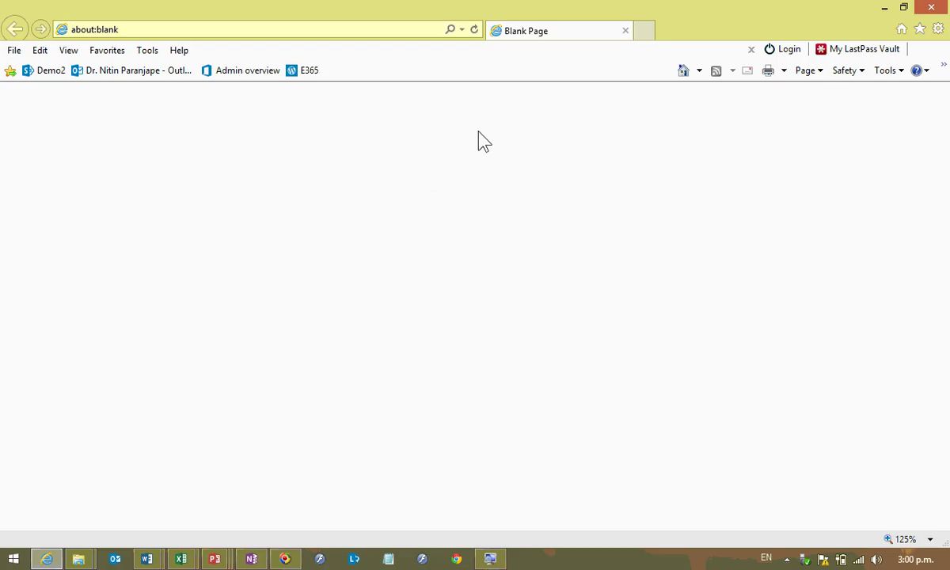
{"action": "left_click", "coordinate": [305, 77]}
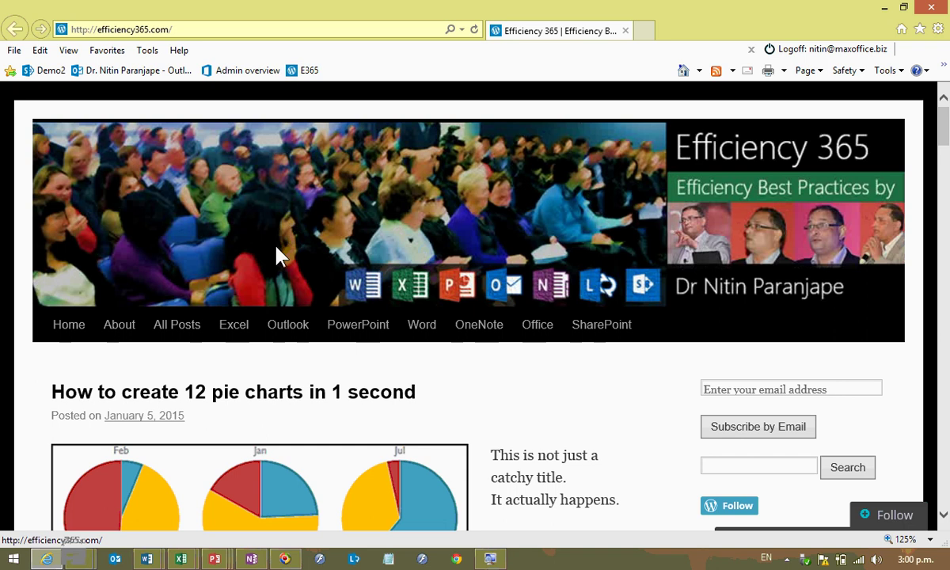
Open the blog's All Posts page and look through the listed Copy Paste article series.
{"action": "left_click", "coordinate": [178, 334]}
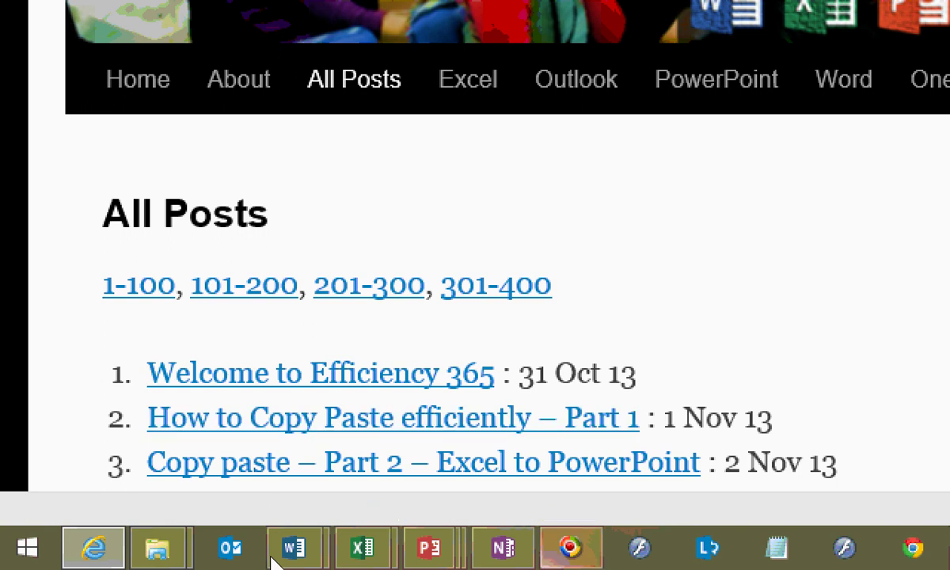
{"action": "scroll", "coordinate": [273, 491], "scroll_direction": "down", "scroll_amount": 1}
{"action": "scroll", "coordinate": [273, 490], "scroll_direction": "down", "scroll_amount": 1}
{"action": "scroll", "coordinate": [273, 495], "scroll_direction": "down", "scroll_amount": 3}
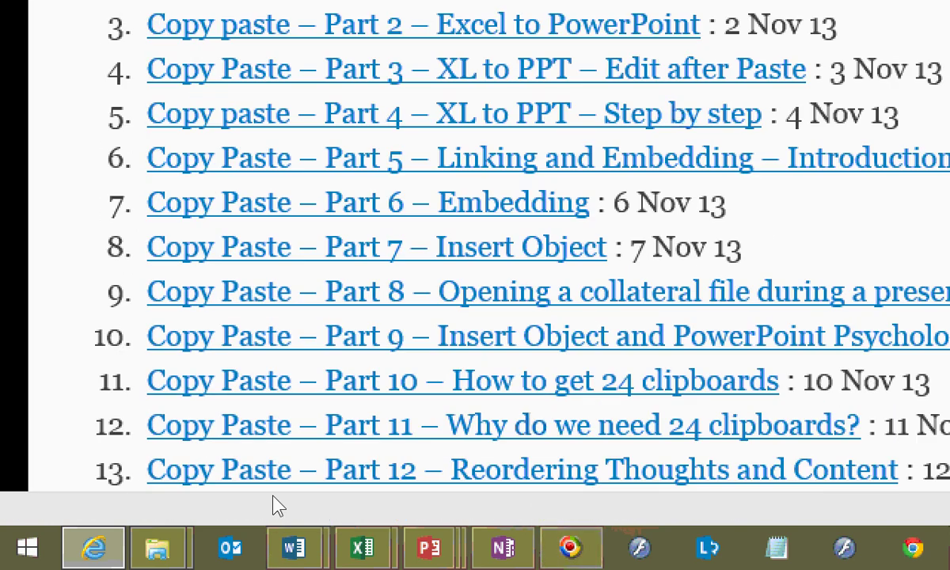
{"action": "scroll", "coordinate": [277, 499], "scroll_direction": "down", "scroll_amount": 4}
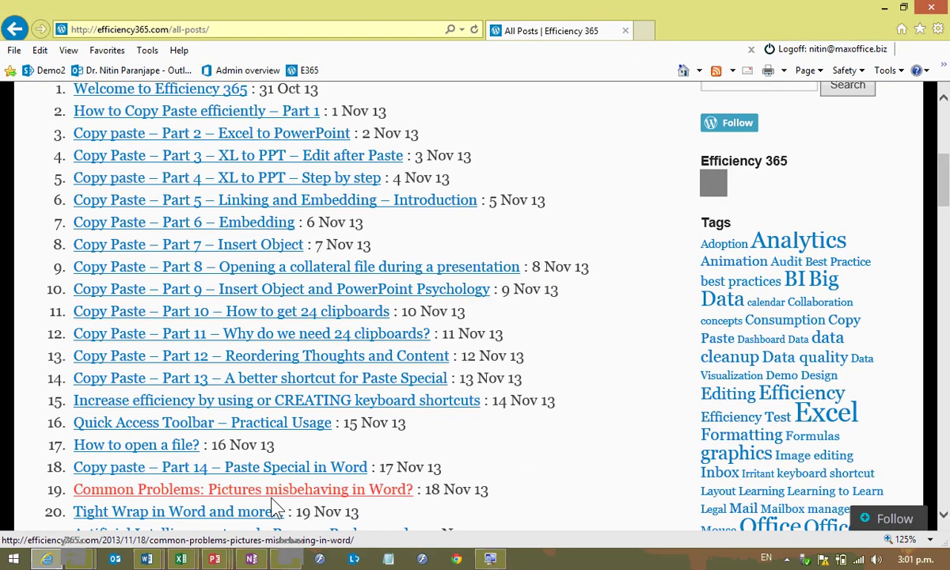
{"action": "scroll", "coordinate": [4, 387], "scroll_direction": "up", "scroll_amount": 5}
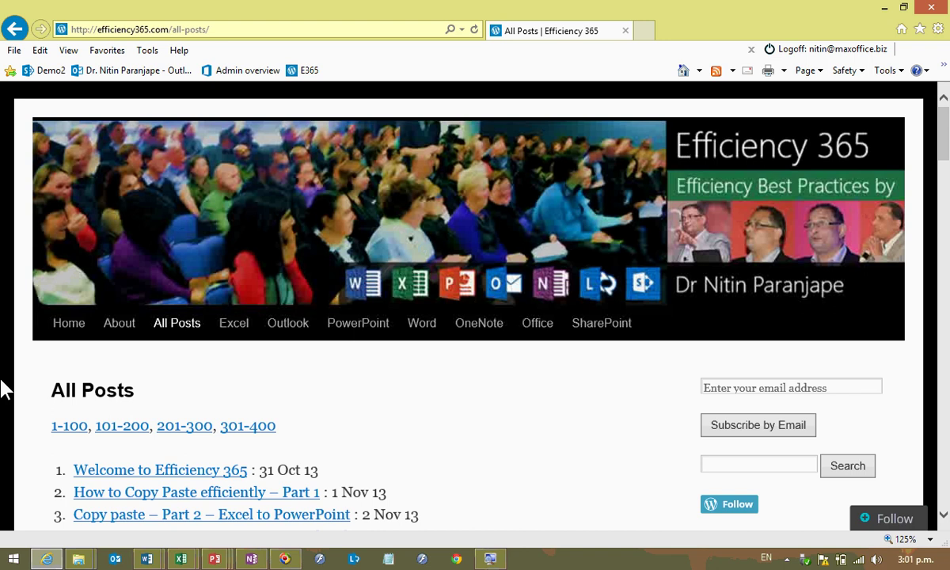
Return to the blog's home page and view the post "How to create 12 pie charts in 1 second".
{"action": "left_click", "coordinate": [226, 278]}
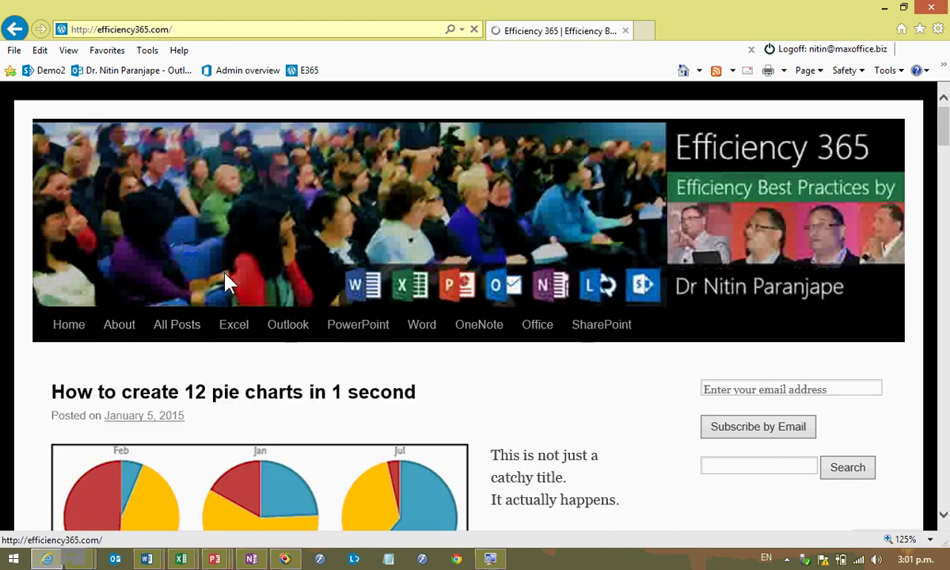
{"action": "scroll", "coordinate": [227, 283], "scroll_direction": "down", "scroll_amount": 2}
{"action": "scroll", "coordinate": [156, 225], "scroll_direction": "down", "scroll_amount": 2}
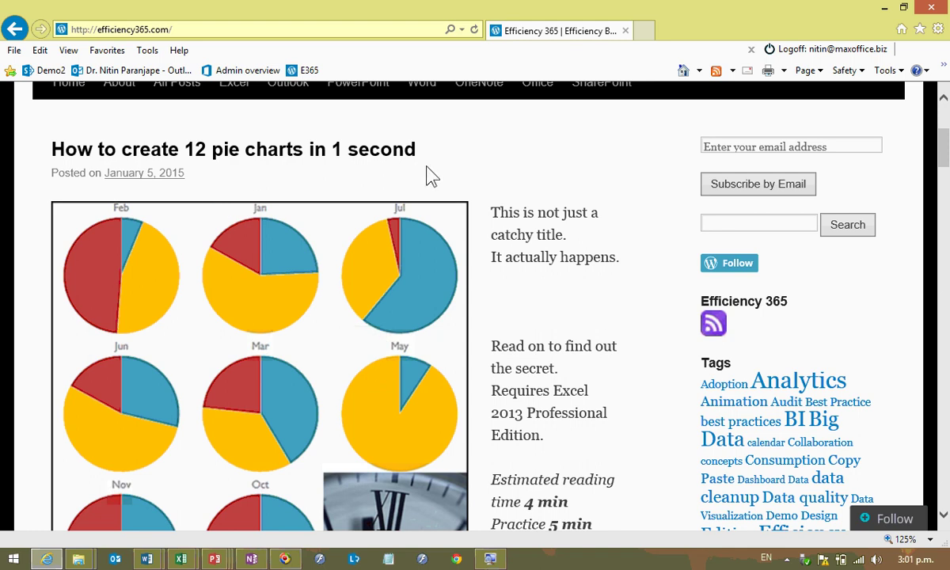
Switch back to Presentation2 in PowerPoint.
{"action": "key", "text": "alt+Tab"}
{"action": "key", "text": "alt+Tab"}
{"action": "key", "text": "alt+Tab"}
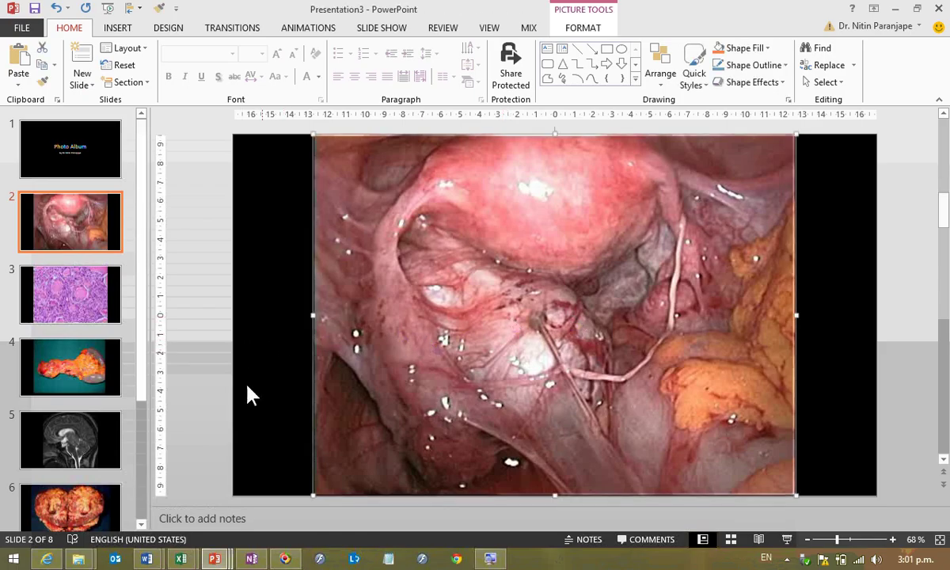
{"action": "mouse_move", "coordinate": [214, 558]}
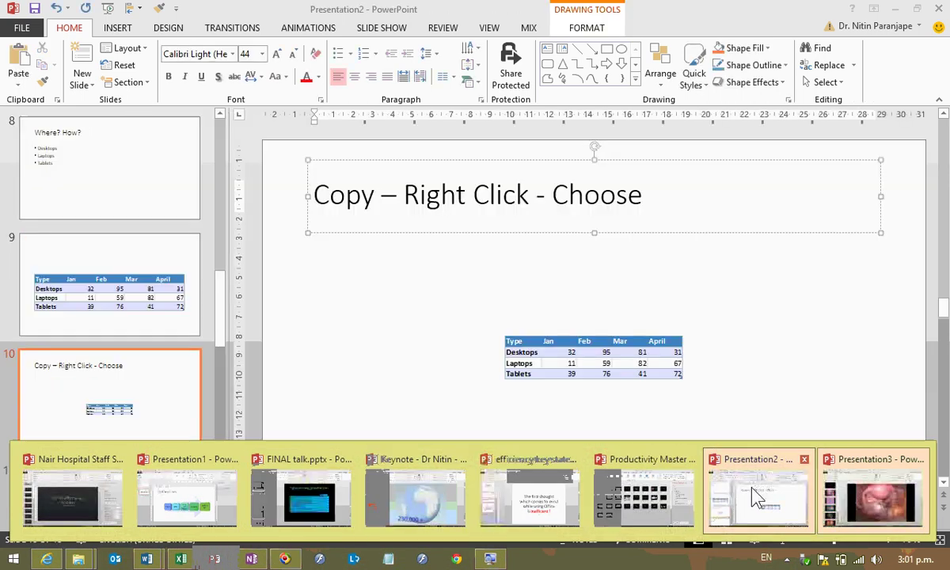
{"action": "left_click", "coordinate": [732, 479]}
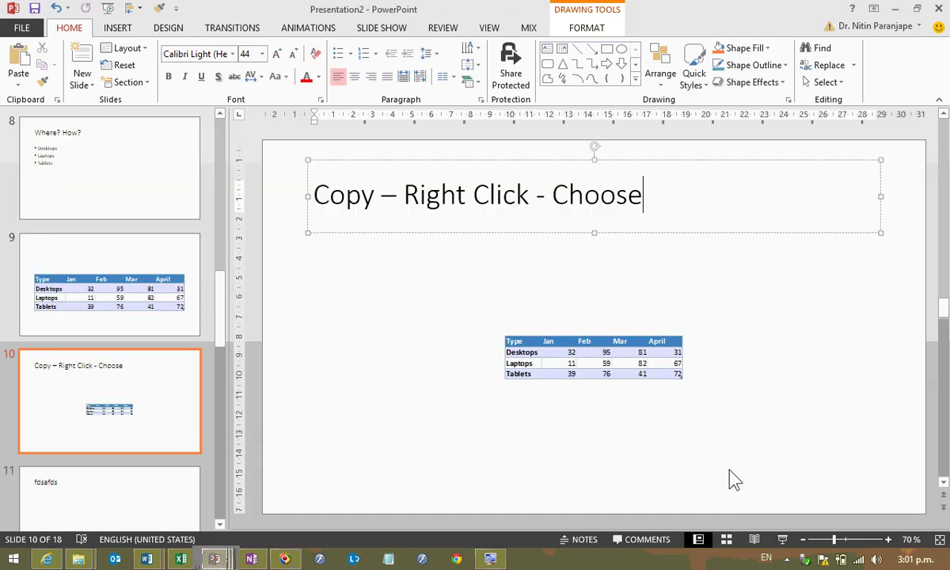
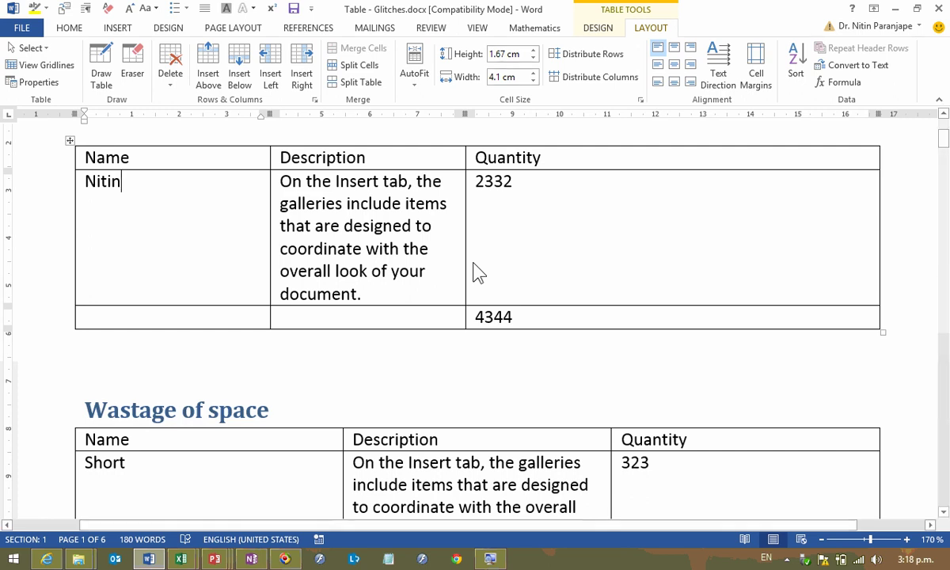
In the Word document Table - Glitches.docx, apply AutoFit Contents to the table above the "Wastage of space" heading.
{"action": "left_click", "coordinate": [600, 255]}
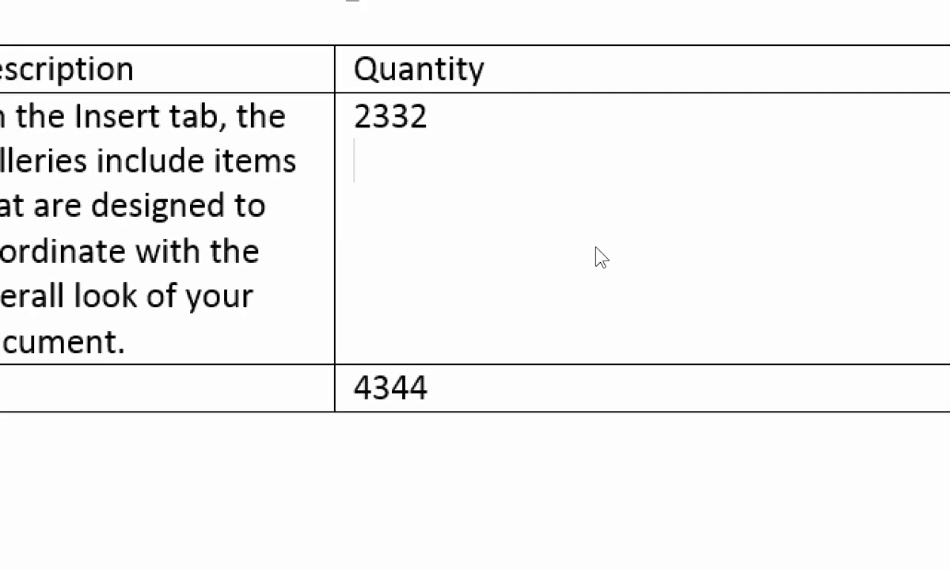
{"action": "left_click", "coordinate": [321, 134]}
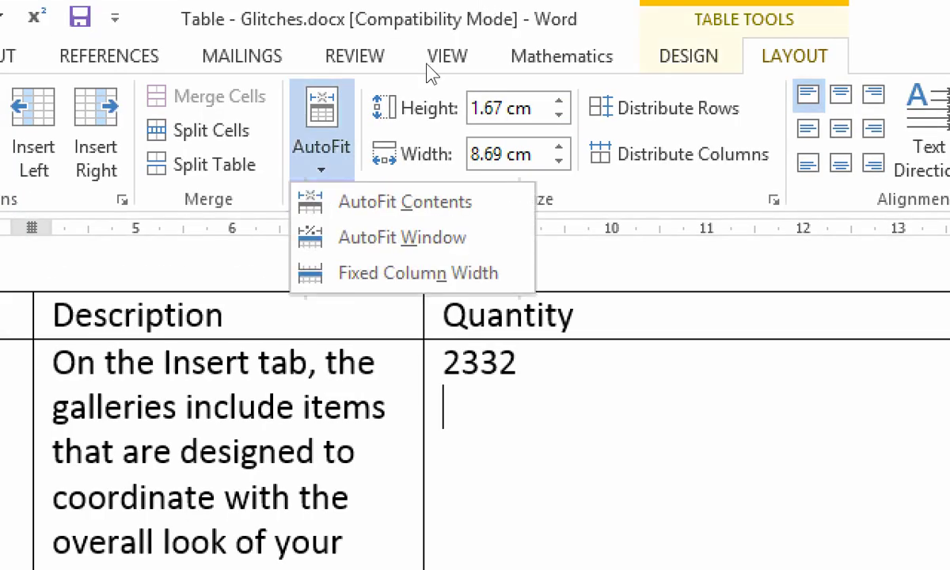
{"action": "key", "text": "Down"}
{"action": "key", "text": "Return"}
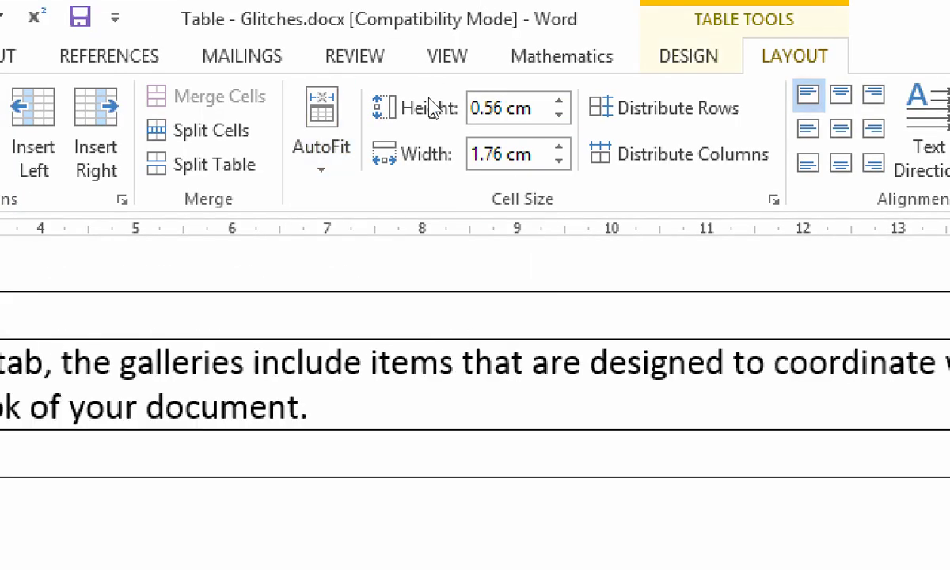
Add a new row at the end of the first table and enter "This is very irritating." in its Name column.
{"action": "key", "text": "Tab"}
{"action": "key", "text": "Tab"}
{"action": "key", "text": "Tab"}
{"action": "key", "text": "Tab"}
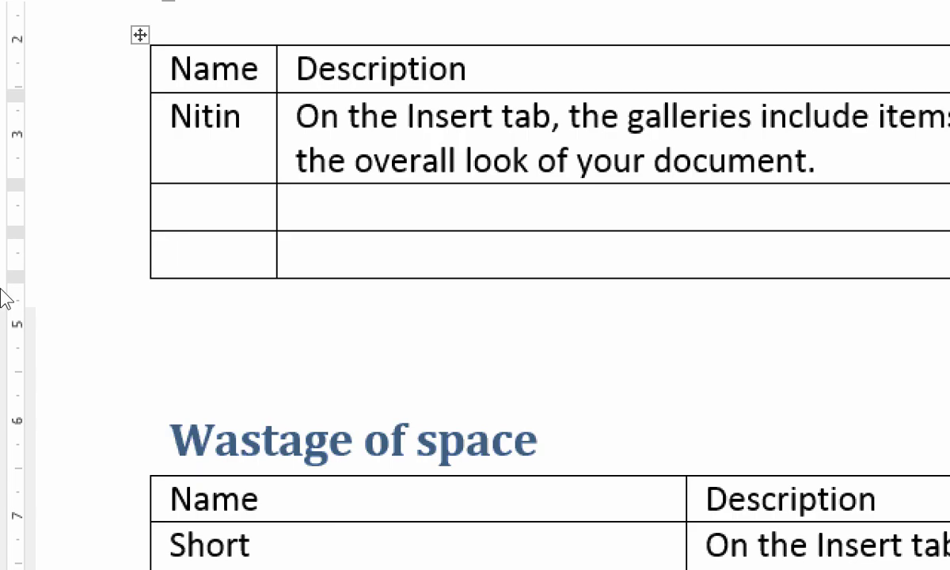
{"action": "type", "text": "This is very irritating"}
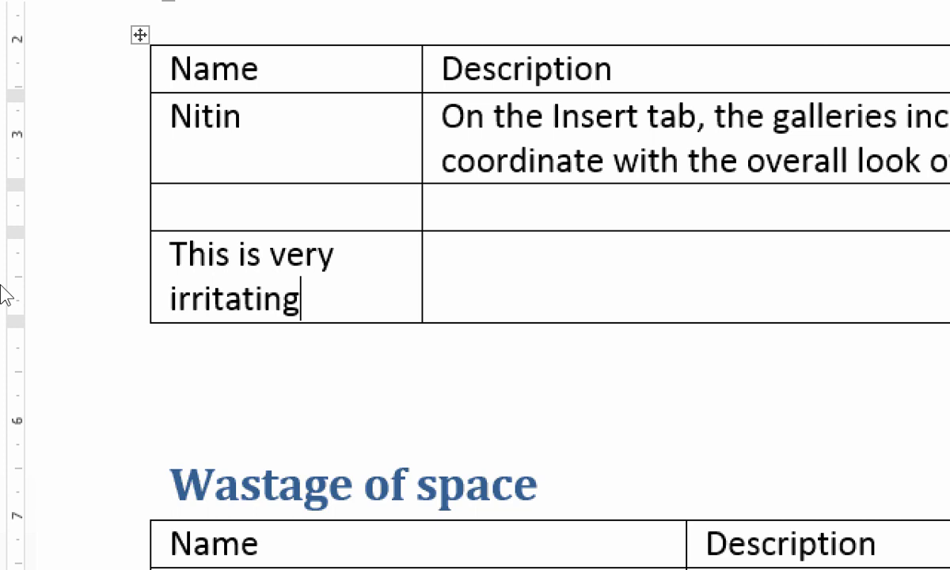
{"action": "type", "text": "."}
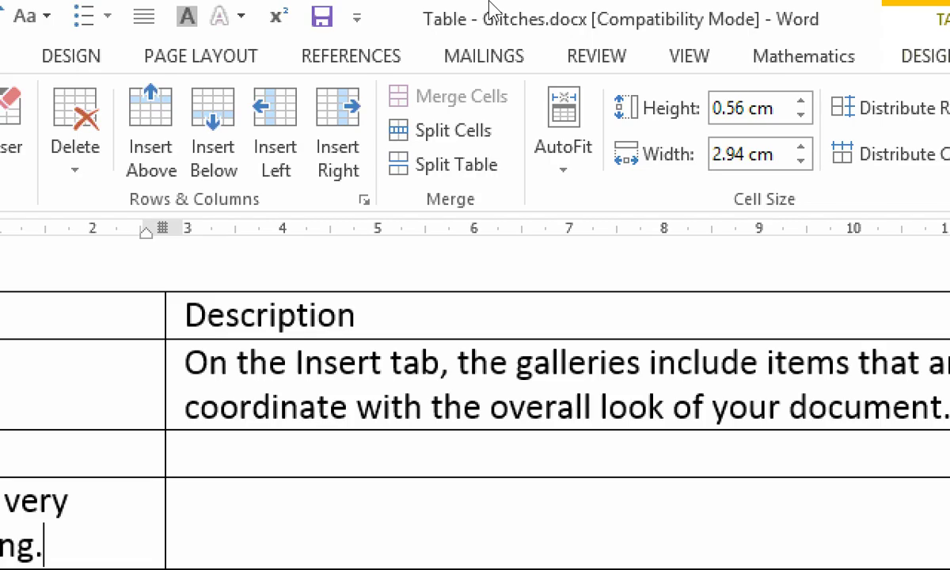
Set the first table to Fixed Column Width with AutoFit.
{"action": "key", "text": "alt+j"}
{"action": "key", "text": "l"}
{"action": "key", "text": "f"}
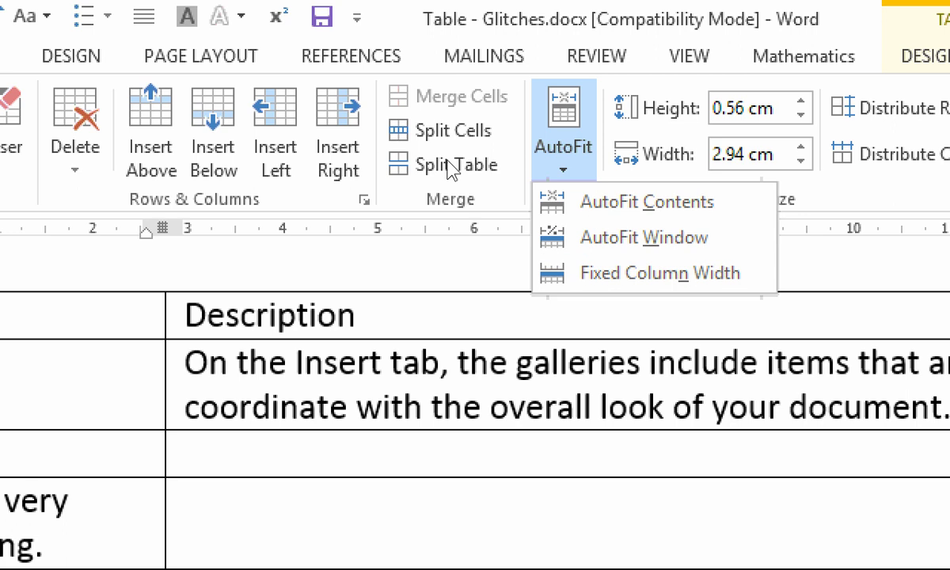
{"action": "key", "text": "Up"}
{"action": "key", "text": "Return"}
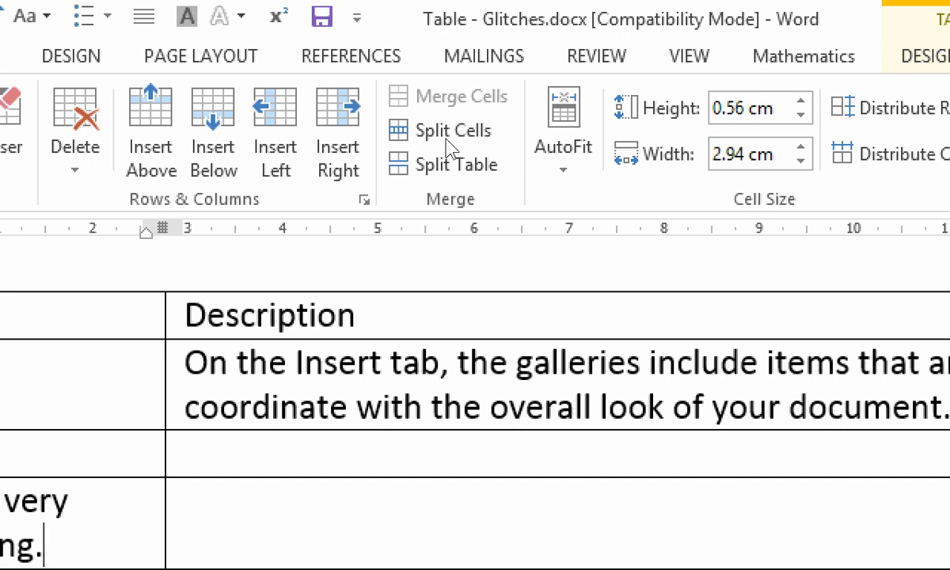
In the Mouse row of the Incorrect spacing table, insert blank lines before the description to push all its text onto the next page.
{"action": "scroll", "coordinate": [282, 372], "scroll_direction": "down", "scroll_amount": 15}
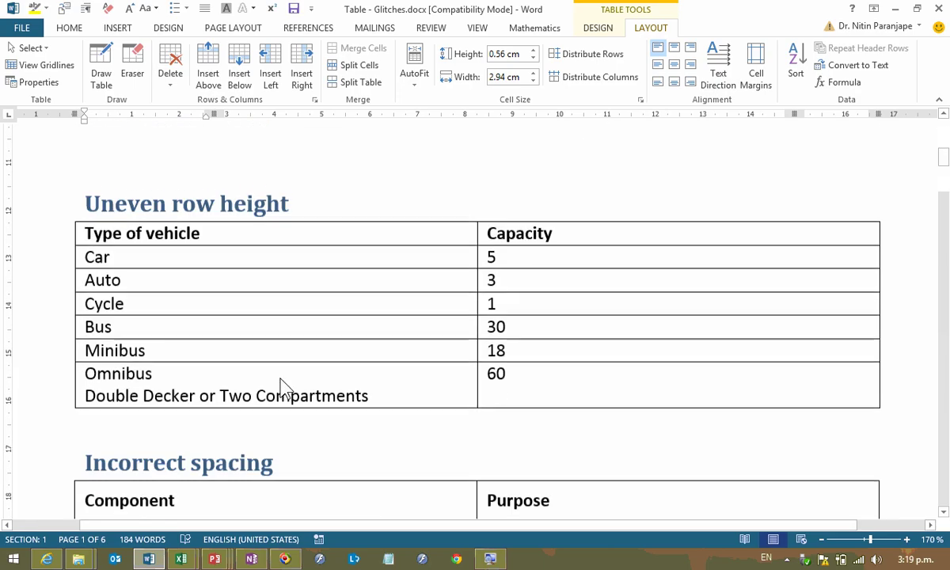
{"action": "scroll", "coordinate": [286, 388], "scroll_direction": "up", "scroll_amount": 3}
{"action": "scroll", "coordinate": [284, 383], "scroll_direction": "down", "scroll_amount": 1}
{"action": "scroll", "coordinate": [248, 354], "scroll_direction": "down", "scroll_amount": 4}
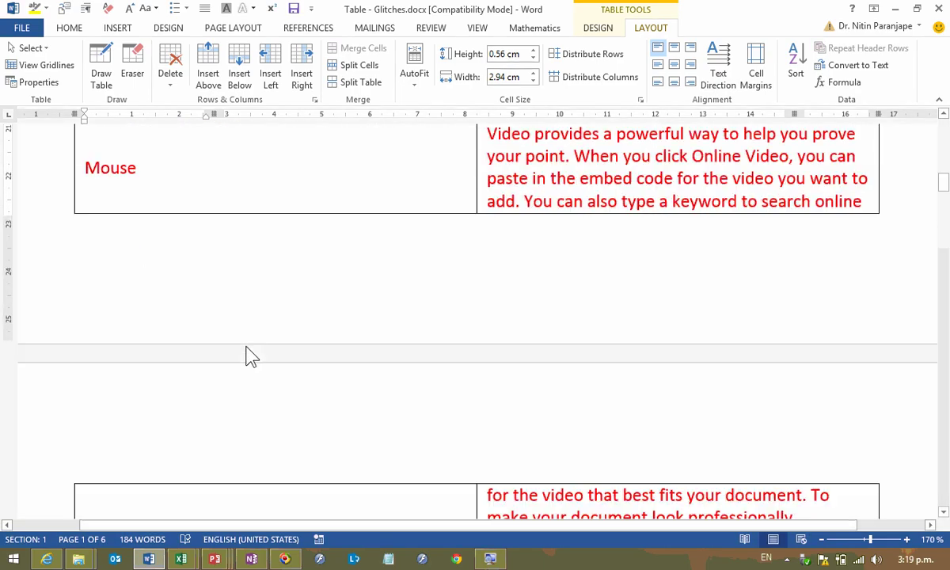
{"action": "scroll", "coordinate": [248, 356], "scroll_direction": "down", "scroll_amount": 3}
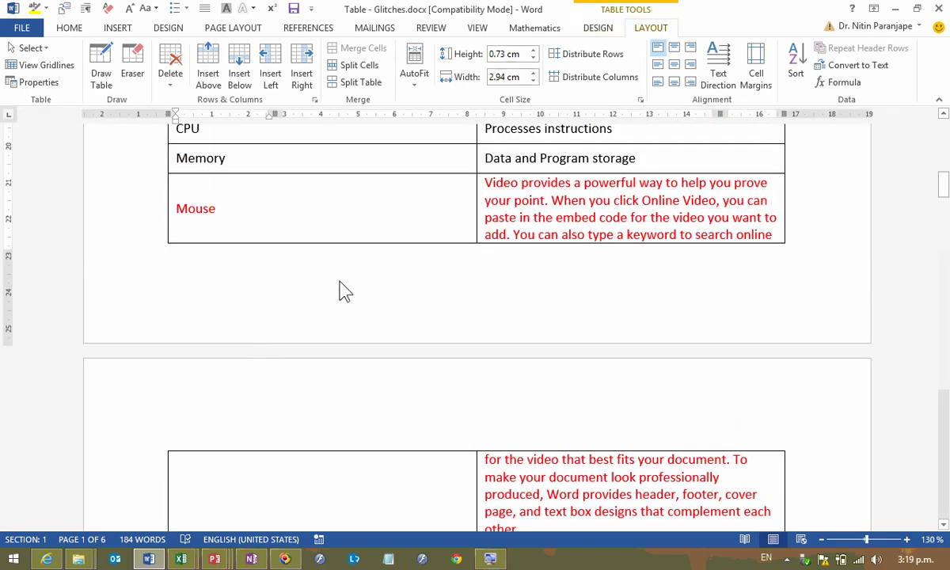
{"action": "left_click", "coordinate": [484, 184]}
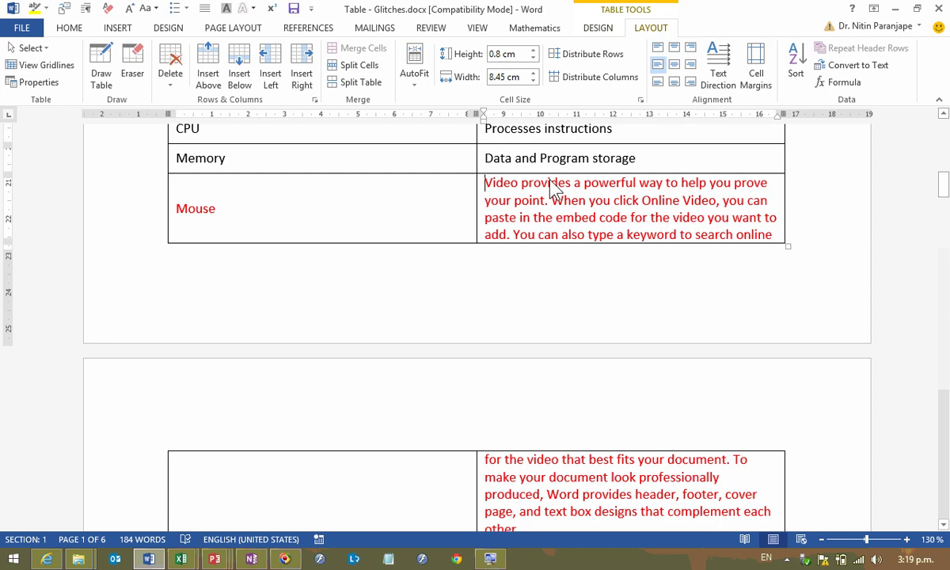
{"action": "key", "text": "Return"}
{"action": "key", "text": "Return"}
{"action": "key", "text": "Return"}
{"action": "key", "text": "Return"}
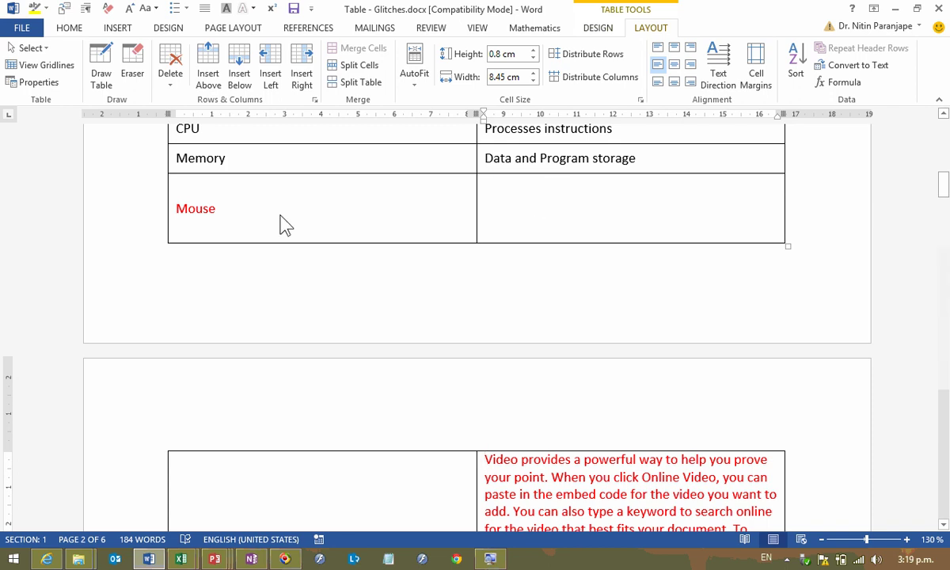
Insert three blank lines before the word Mouse in the same row to move it onto the next page.
{"action": "left_click", "coordinate": [178, 209]}
{"action": "key", "text": "Return"}
{"action": "key", "text": "Return"}
{"action": "key", "text": "Return"}
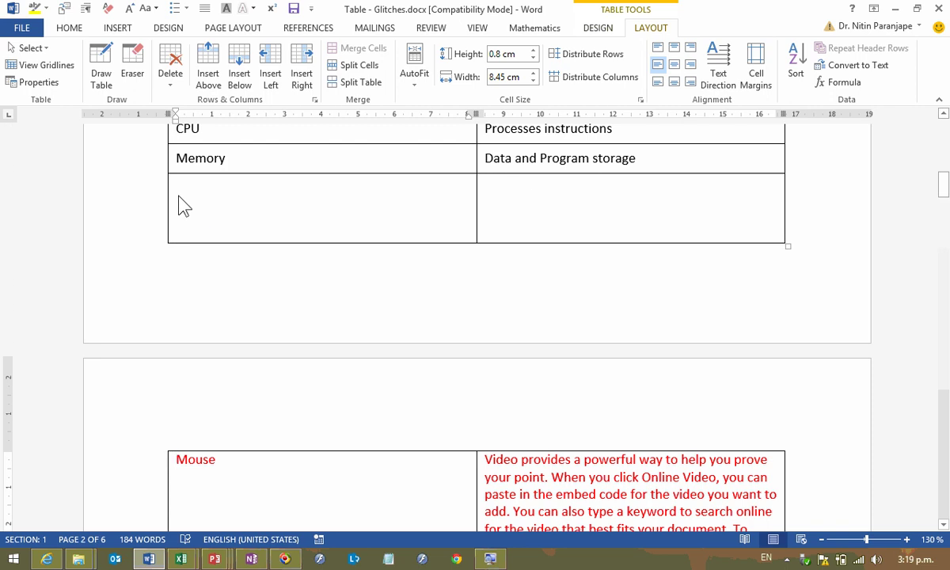
Delete the Memory row from the Incorrect spacing table.
{"action": "left_click", "coordinate": [150, 164]}
{"action": "right_click", "coordinate": [149, 164]}
{"action": "left_click", "coordinate": [182, 263]}
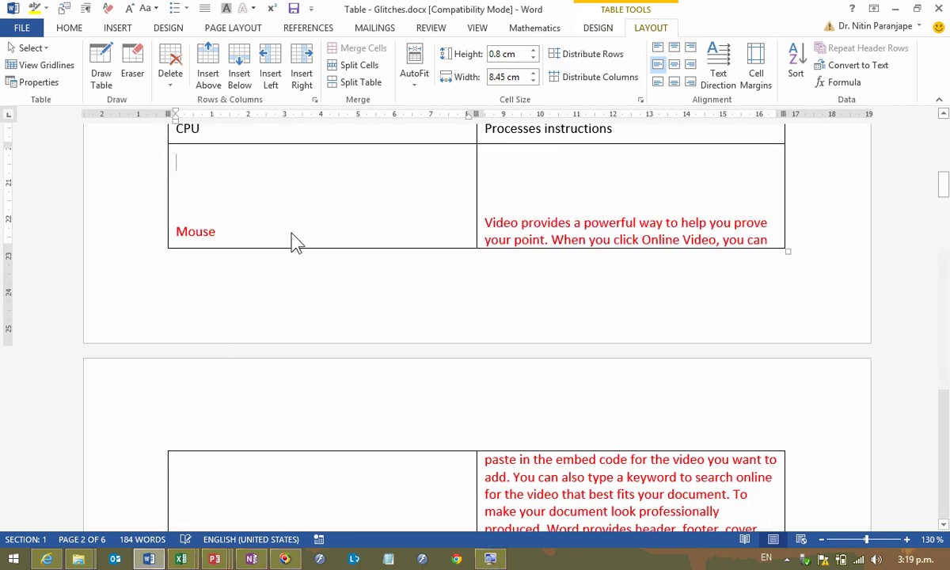
Add more blank lines before the Mouse row's text in both columns so it moves to the next page again.
{"action": "left_click", "coordinate": [513, 207]}
{"action": "key", "text": "Return"}
{"action": "key", "text": "Return"}
{"action": "left_click", "coordinate": [206, 212]}
{"action": "key", "text": "Return"}
{"action": "key", "text": "Return"}
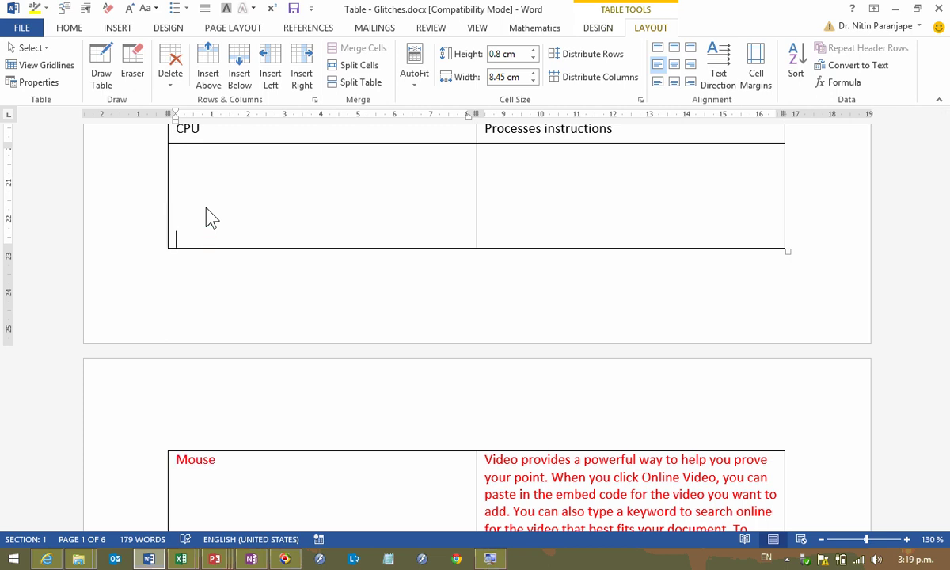
Undo the blank lines added to the Mouse row and the deletion of the Memory row.
{"action": "key", "text": "ctrl+z"}
{"action": "key", "text": "ctrl+z"}
{"action": "key", "text": "ctrl+z"}
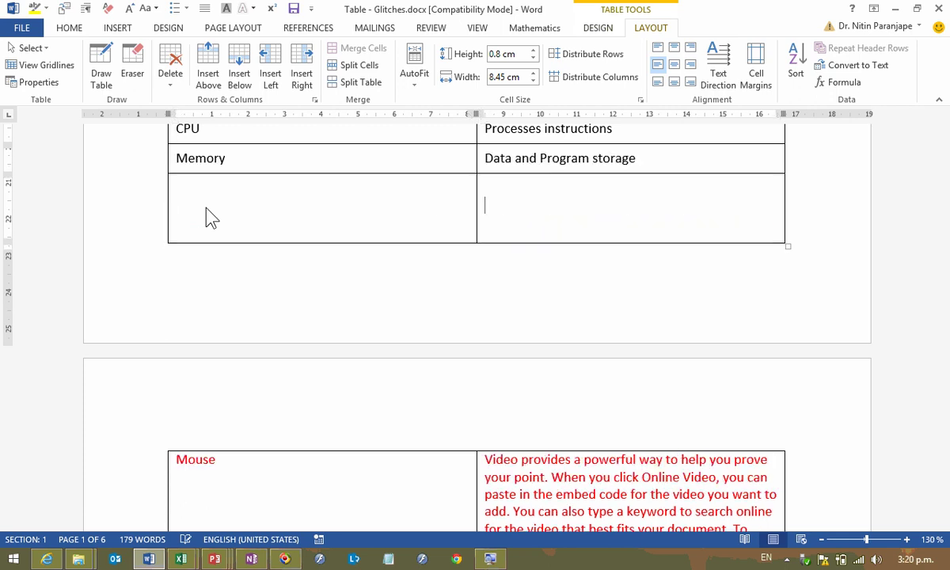
{"action": "key", "text": "ctrl+z"}
{"action": "key", "text": "ctrl+z"}
{"action": "key", "text": "ctrl+z"}
{"action": "key", "text": "ctrl+z"}
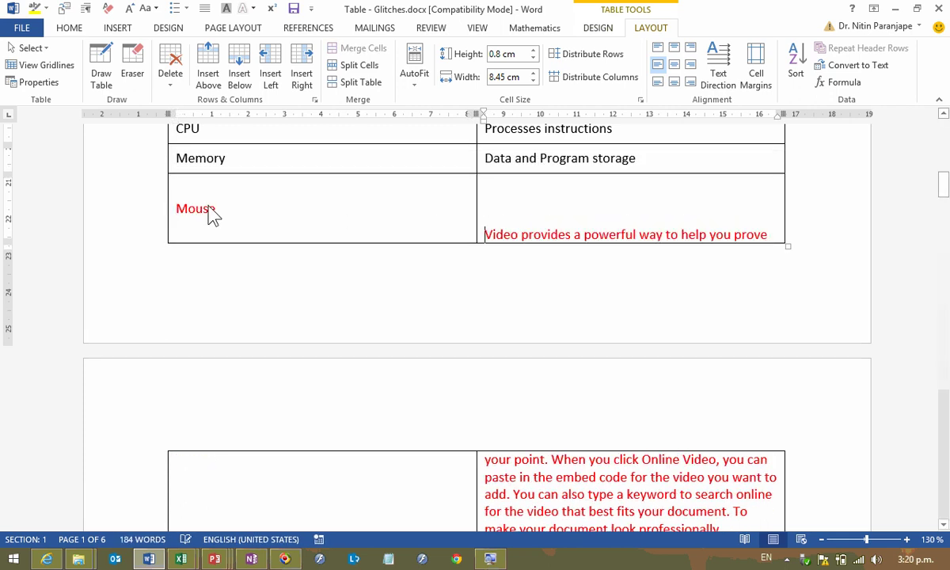
{"action": "key", "text": "ctrl+z"}
{"action": "key", "text": "ctrl+z"}
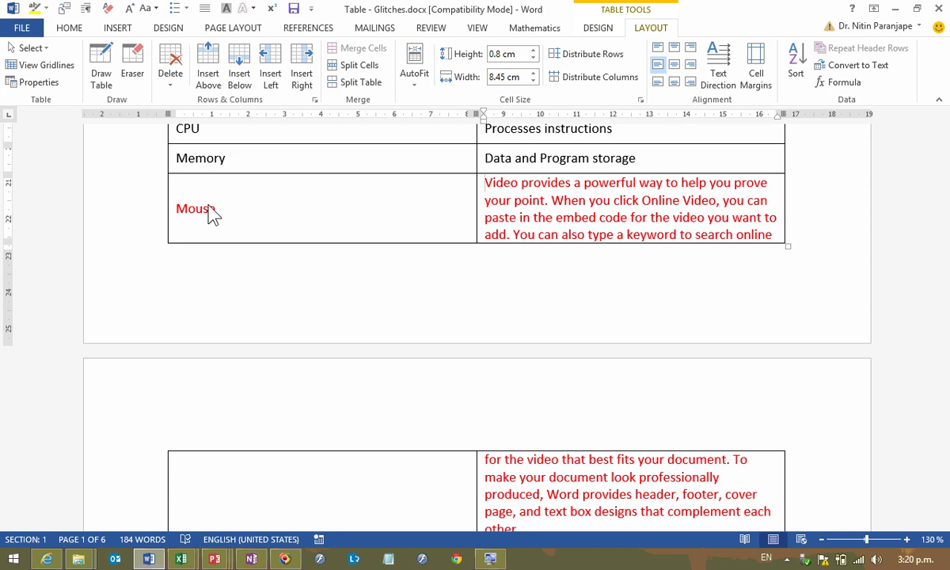
Select the whole Incorrect spacing table and turn off Allow row to break across pages in its row properties.
{"action": "scroll", "coordinate": [212, 214], "scroll_direction": "up", "scroll_amount": 3}
{"action": "left_click", "coordinate": [162, 175]}
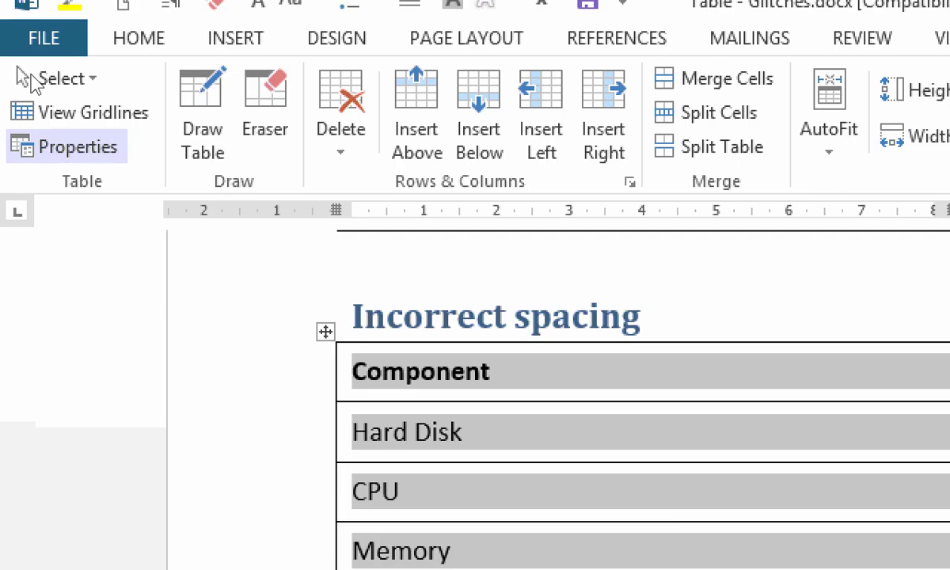
{"action": "left_click", "coordinate": [76, 147]}
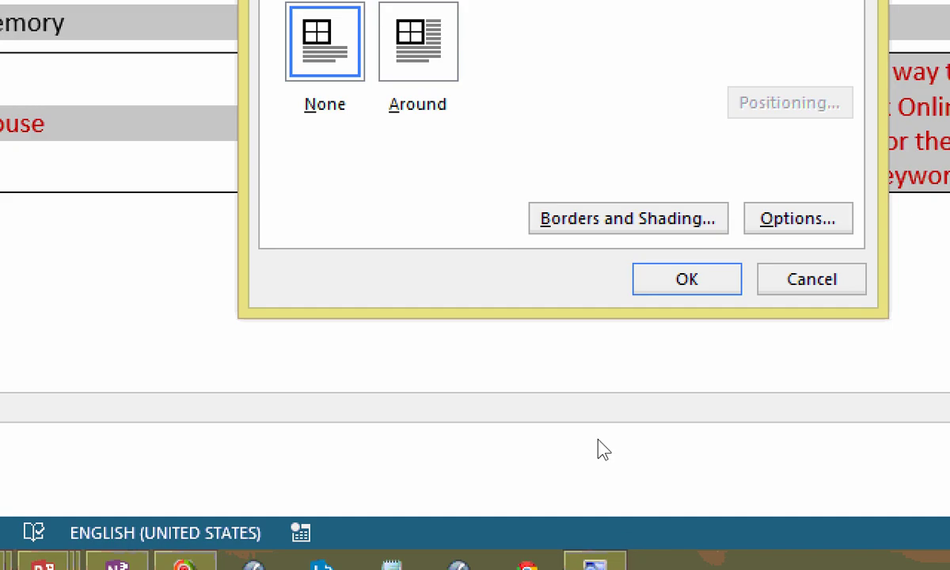
{"action": "key", "text": "Return"}
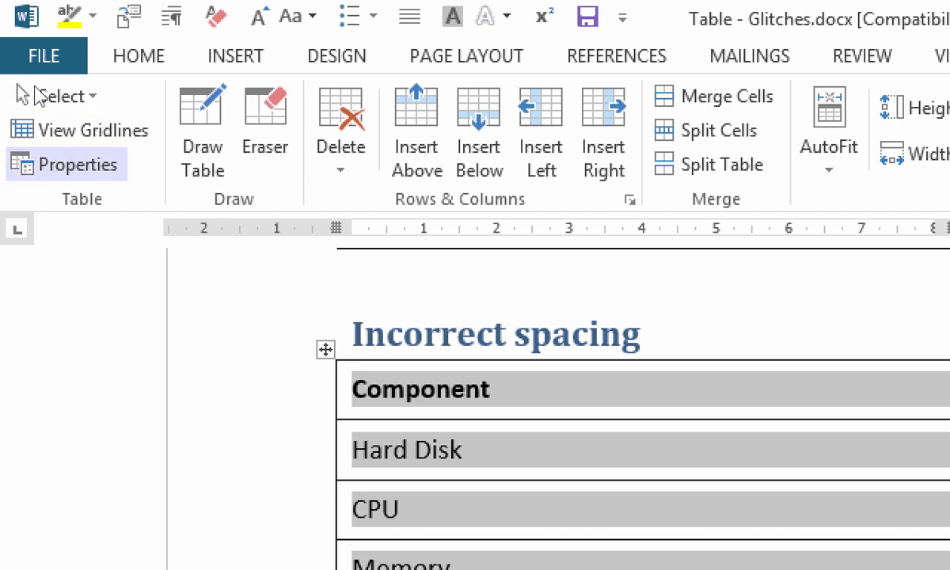
{"action": "left_click", "coordinate": [68, 164]}
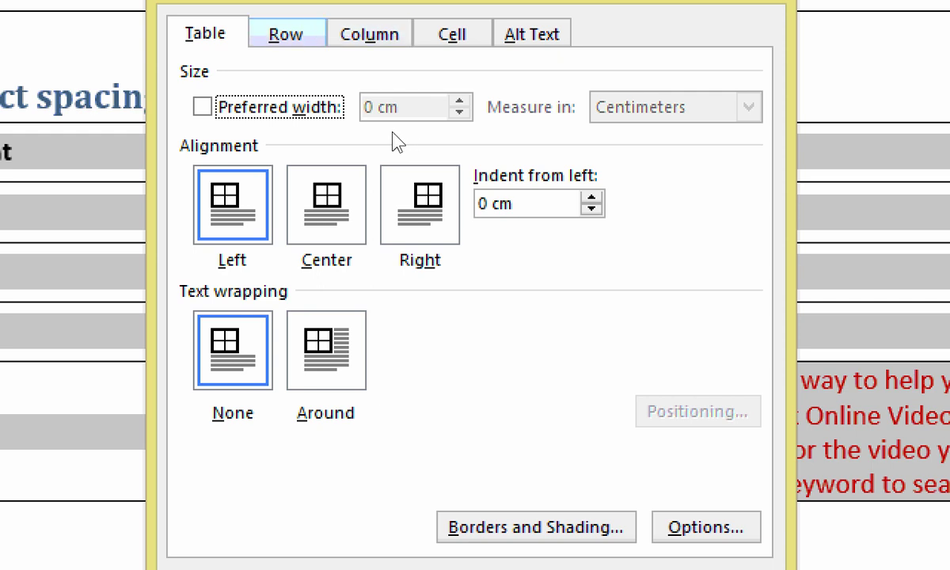
{"action": "key", "text": "ctrl+Tab"}
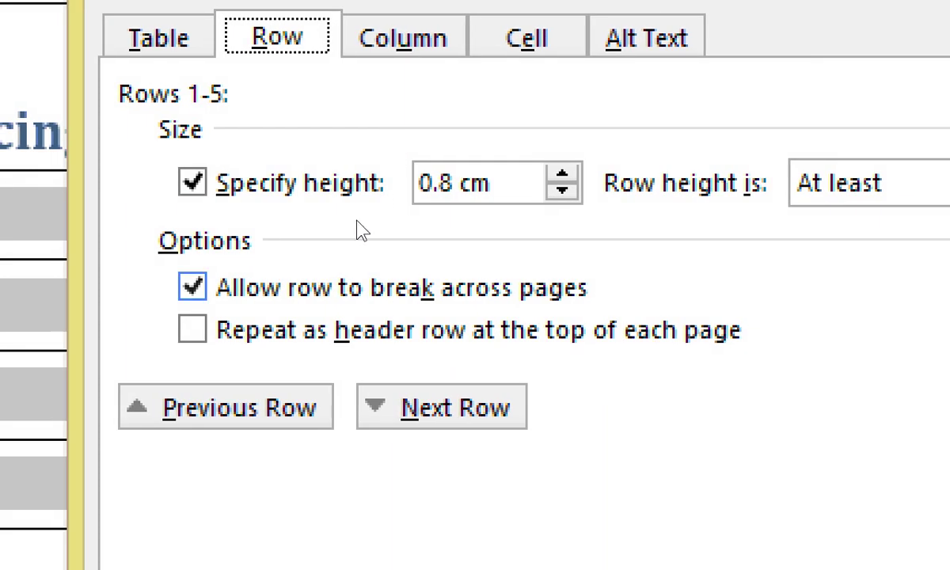
{"action": "key", "text": "alt+k"}
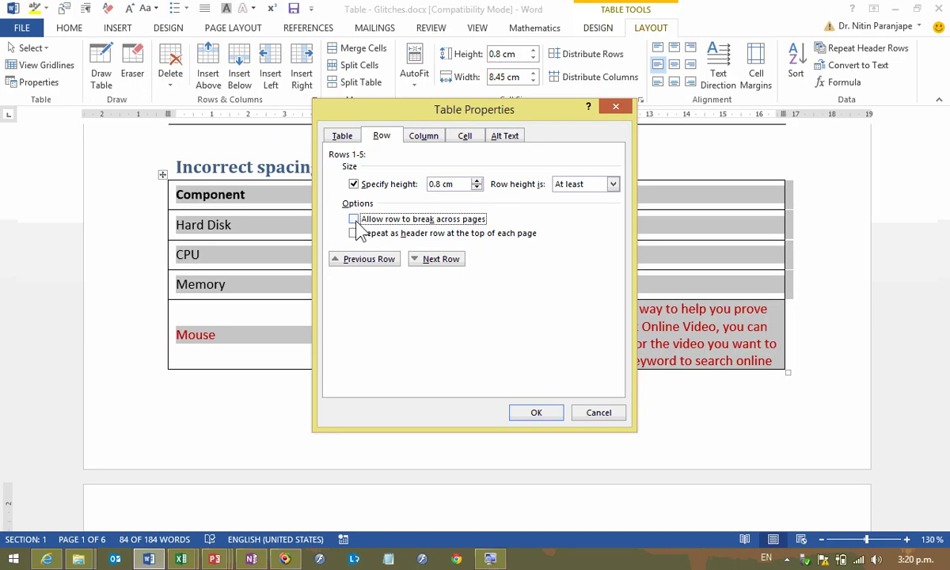
{"action": "left_click", "coordinate": [554, 418]}
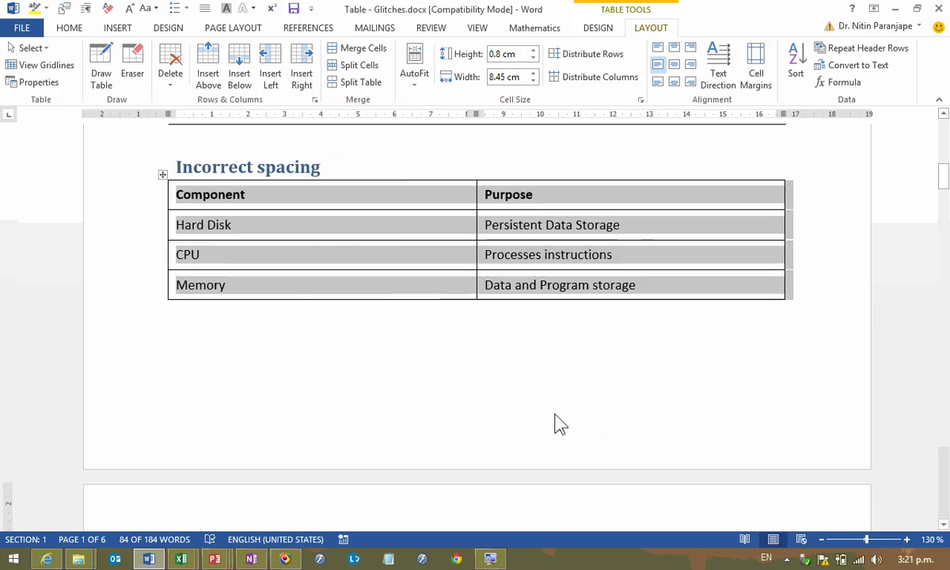
Delete the "Uneven row height" heading together with its vehicle capacity table to free space on the first page.
{"action": "scroll", "coordinate": [558, 424], "scroll_direction": "down", "scroll_amount": 4}
{"action": "scroll", "coordinate": [556, 420], "scroll_direction": "up", "scroll_amount": 5}
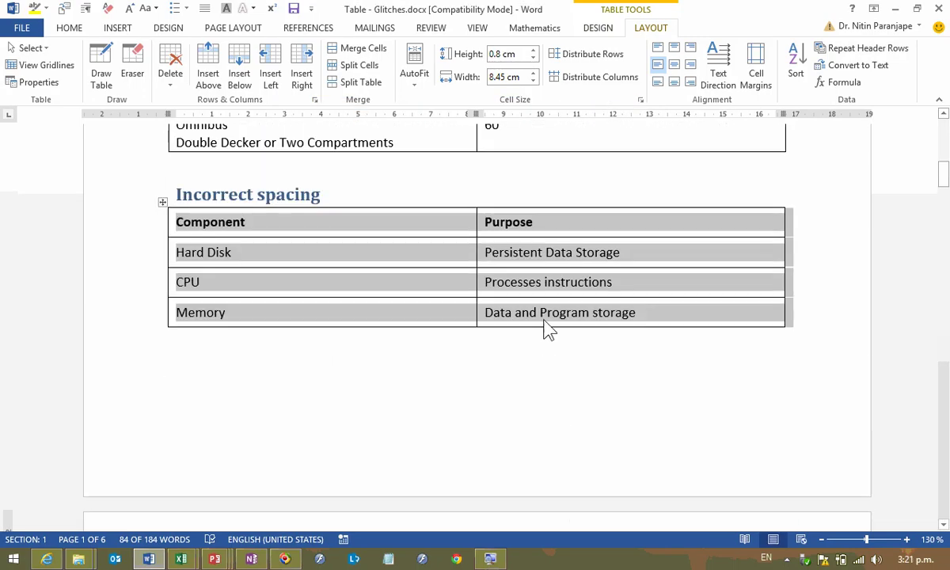
{"action": "left_click", "coordinate": [545, 325]}
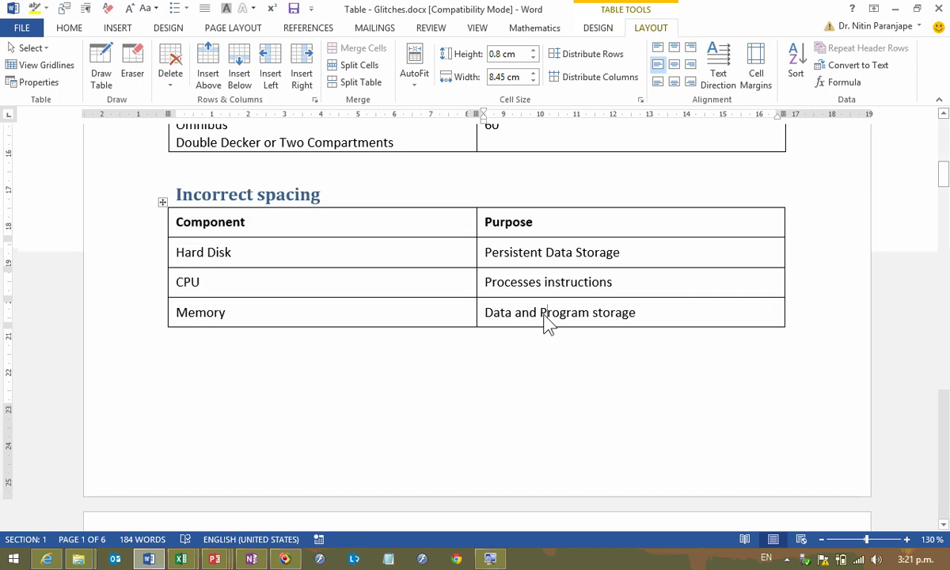
{"action": "scroll", "coordinate": [432, 380], "scroll_direction": "down", "scroll_amount": 4}
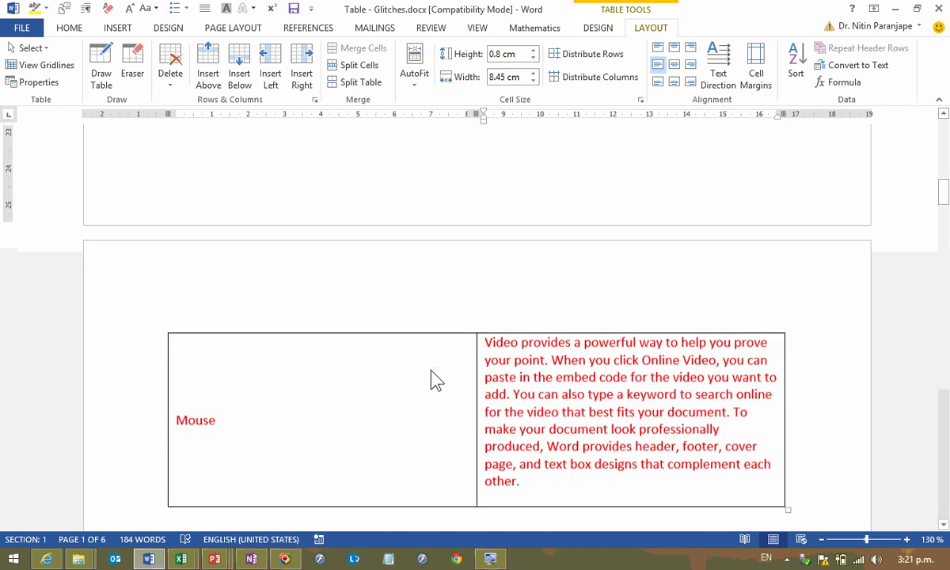
{"action": "scroll", "coordinate": [434, 387], "scroll_direction": "up", "scroll_amount": 5}
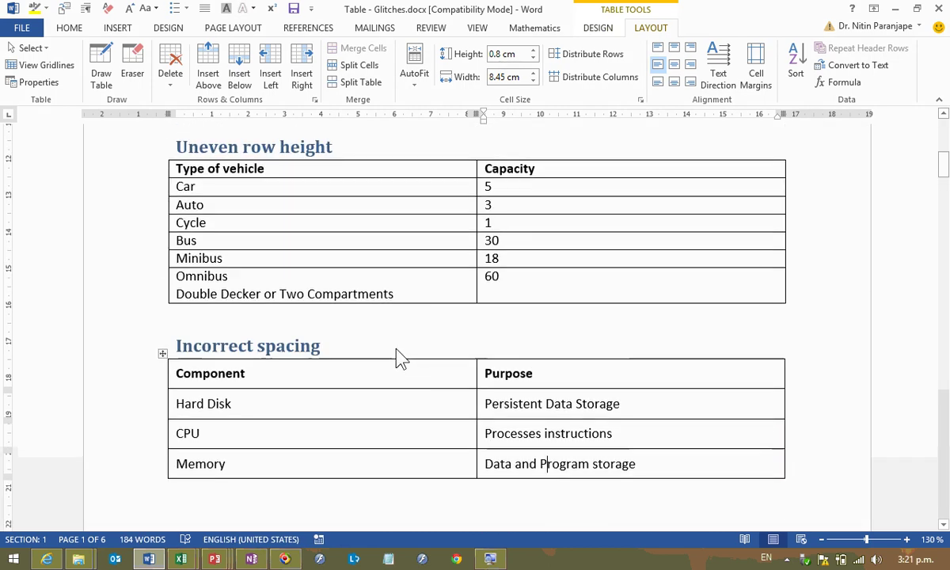
{"action": "left_click", "coordinate": [301, 300]}
{"action": "scroll", "coordinate": [301, 300], "scroll_direction": "down", "scroll_amount": 5}
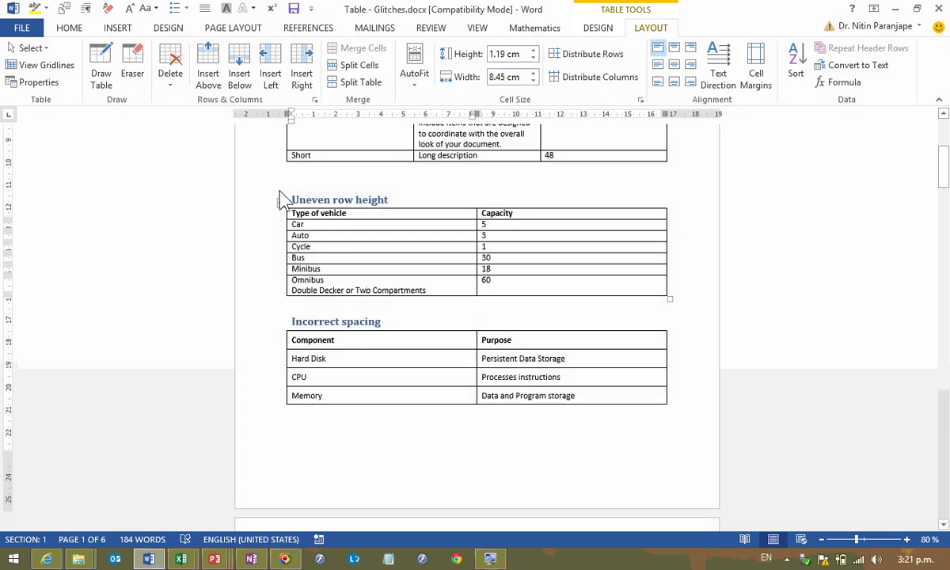
{"action": "left_click_drag", "start_coordinate": [279, 196], "coordinate": [571, 301]}
{"action": "key", "text": "Delete"}
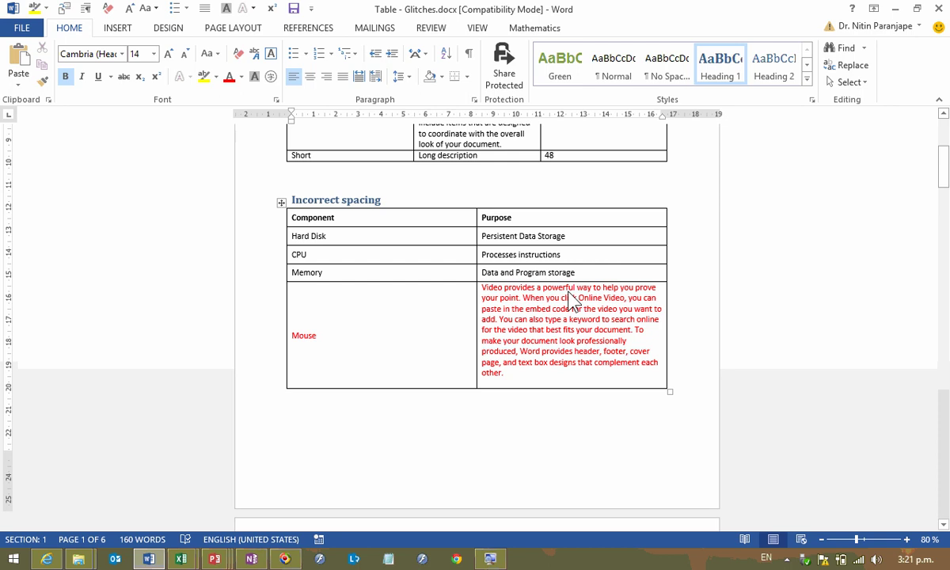
{"action": "scroll", "coordinate": [571, 301], "scroll_direction": "down", "scroll_amount": 2}
{"action": "scroll", "coordinate": [571, 301], "scroll_direction": "up", "scroll_amount": 1}
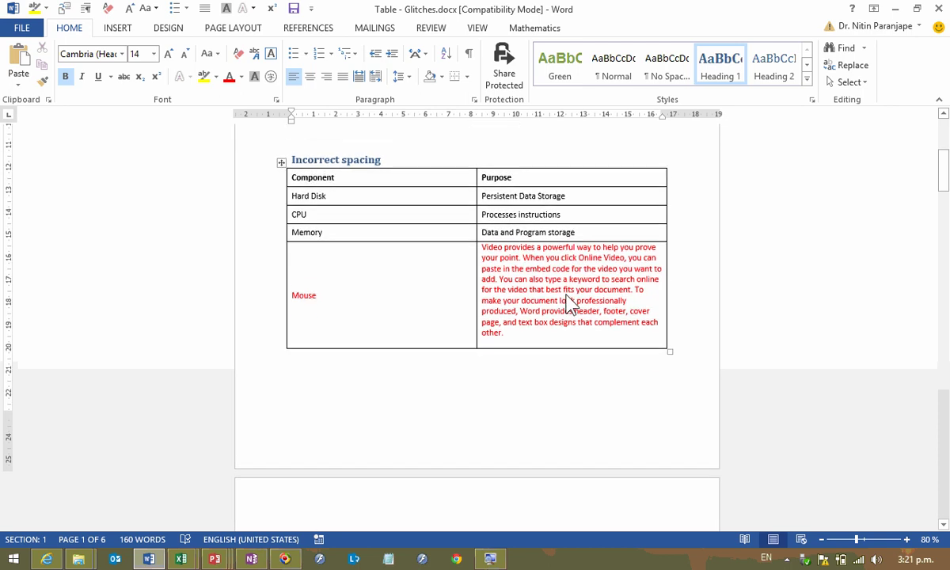
Undo the deletion of the "Uneven row height" heading and table.
{"action": "key", "text": "ctrl+z"}
{"action": "scroll", "coordinate": [404, 341], "scroll_direction": "up", "scroll_amount": 4}
{"action": "left_click", "coordinate": [404, 341]}
{"action": "scroll", "coordinate": [399, 339], "scroll_direction": "down", "scroll_amount": 2}
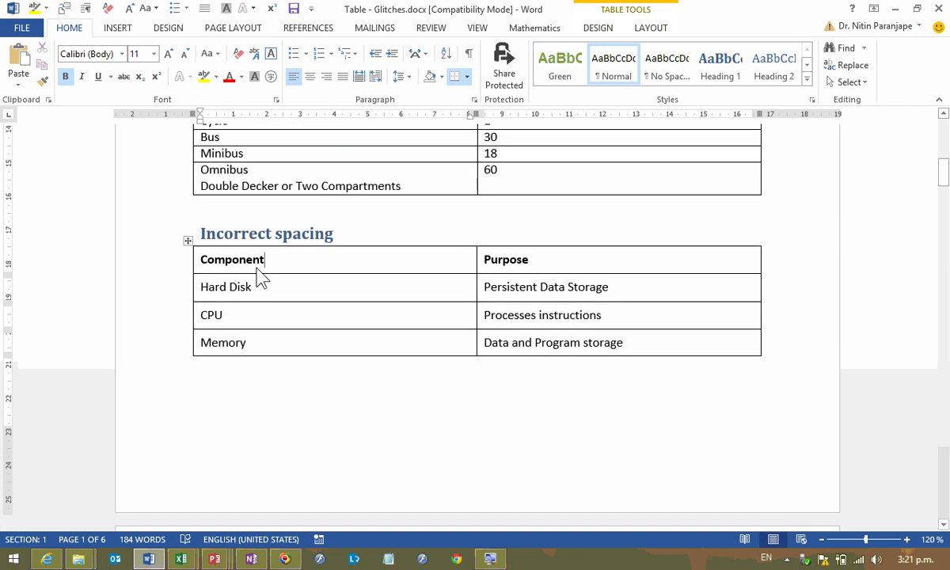
{"action": "scroll", "coordinate": [576, 277], "scroll_direction": "down", "scroll_amount": 5}
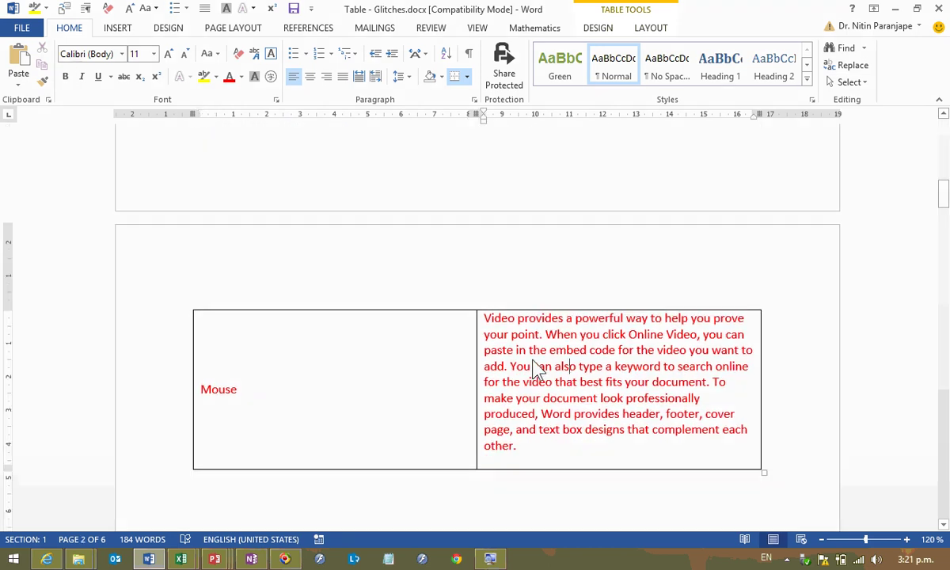
Append "fdsafdsfddsffsfsdfds" after "Persistent Data Storage" and turn on Repeat Header Rows for the table's Component and Purpose row.
{"action": "scroll", "coordinate": [534, 373], "scroll_direction": "up", "scroll_amount": 3}
{"action": "left_click", "coordinate": [148, 155]}
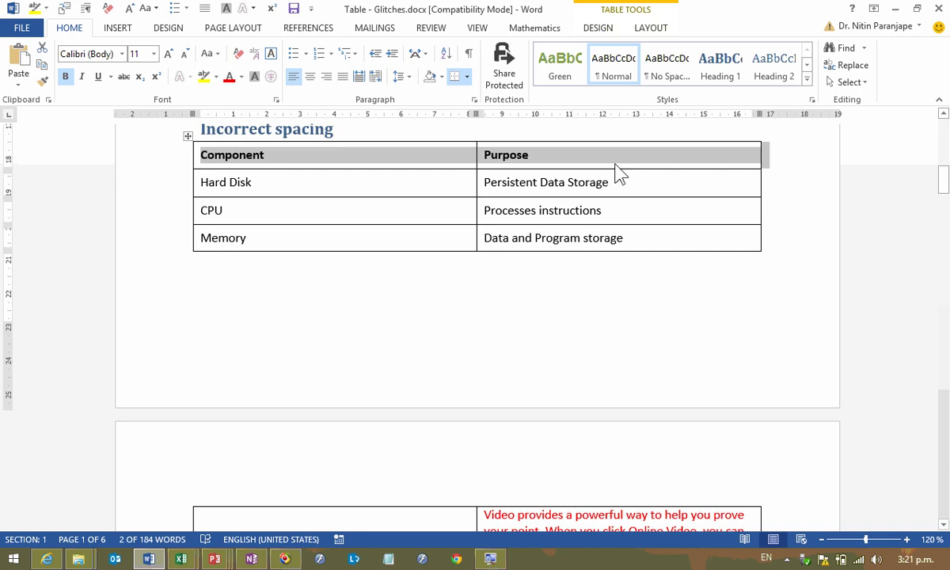
{"action": "left_click", "coordinate": [632, 187]}
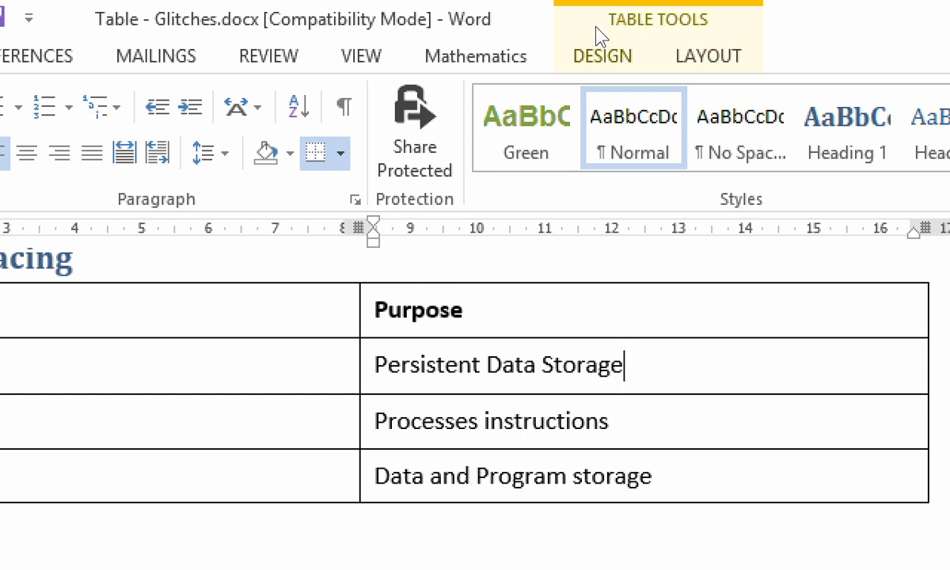
{"action": "left_click", "coordinate": [634, 31]}
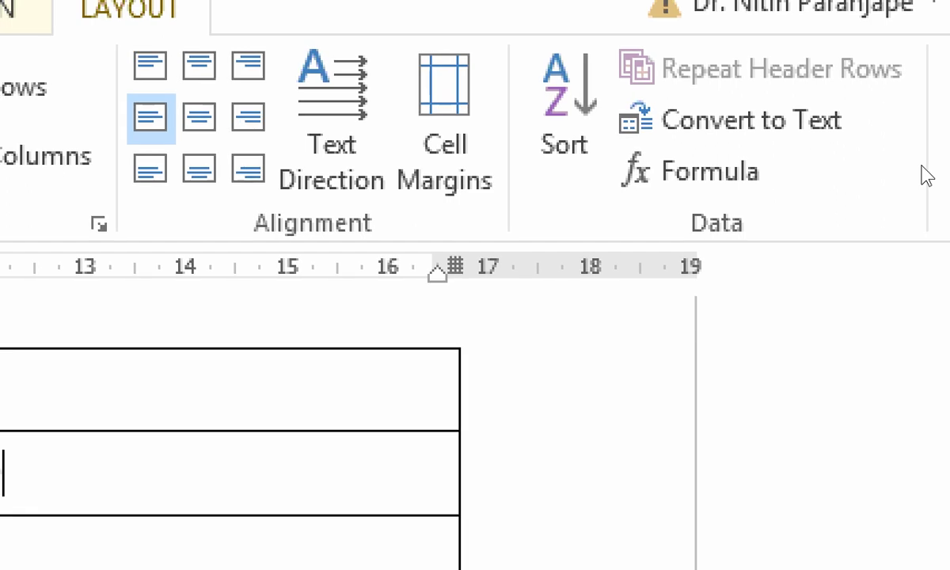
{"action": "type", "text": "fdsafdsfddsf"}
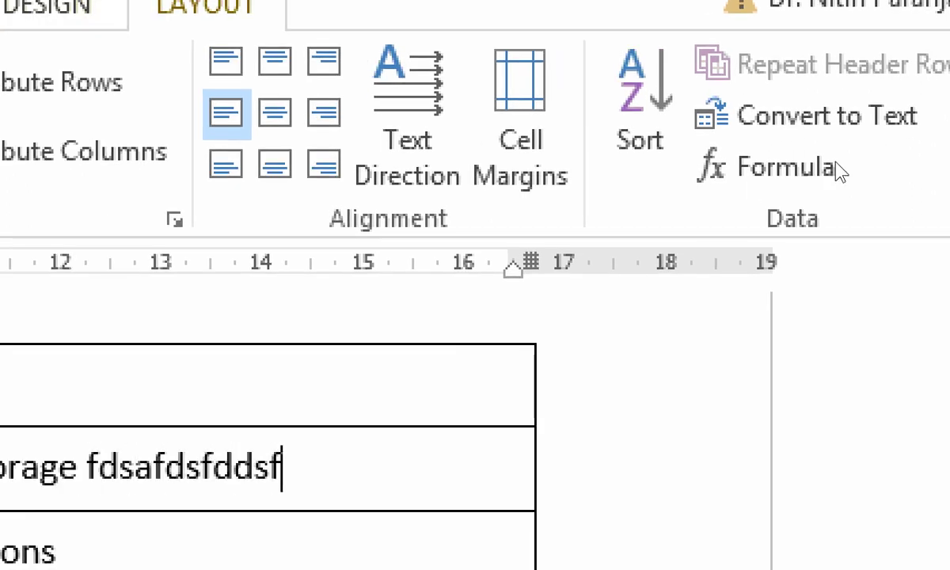
{"action": "type", "text": "fsfsdfds"}
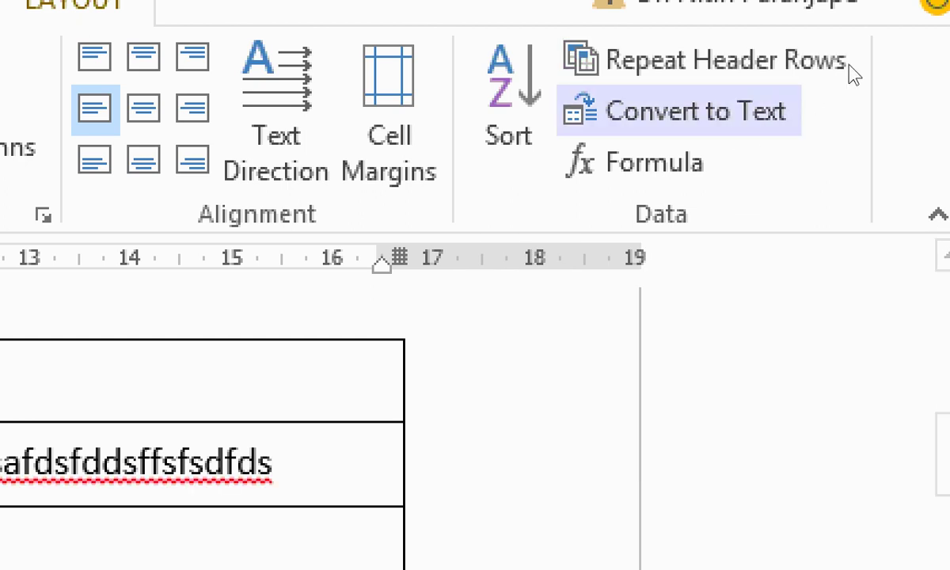
{"action": "left_click", "coordinate": [859, 63]}
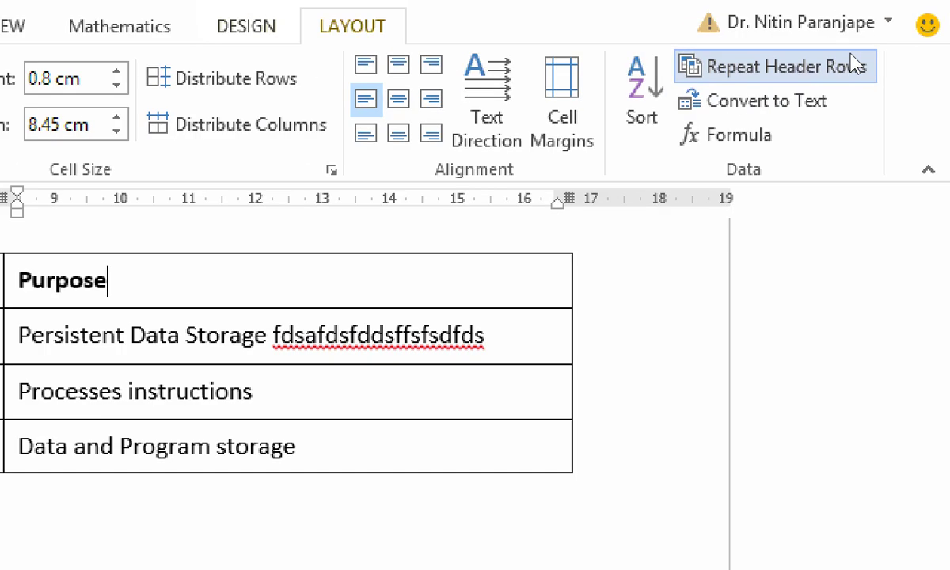
Examine how the Component and Purpose header row appears on the table's first page and on its continuation on page 2.
{"action": "scroll", "coordinate": [630, 333], "scroll_direction": "down", "scroll_amount": 5}
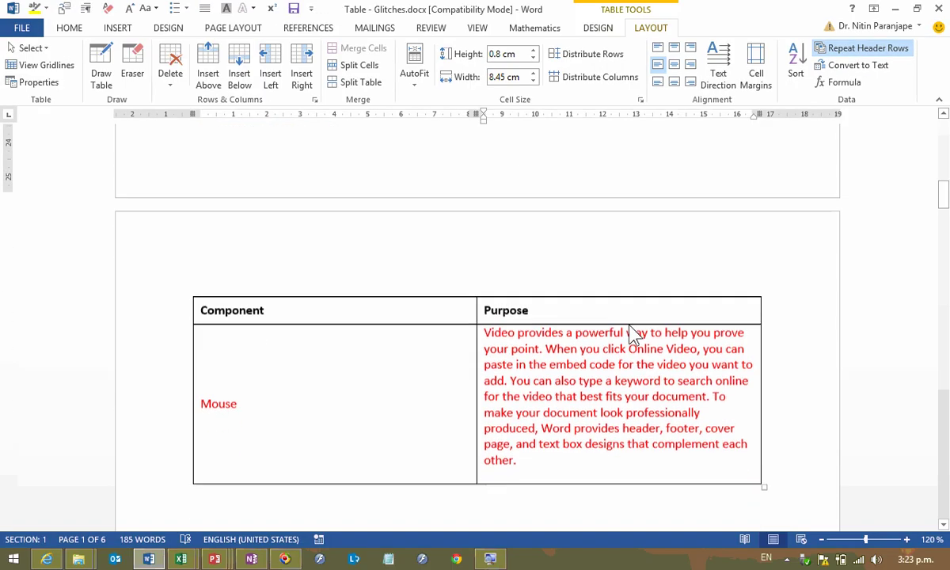
{"action": "scroll", "coordinate": [630, 333], "scroll_direction": "down", "scroll_amount": 1}
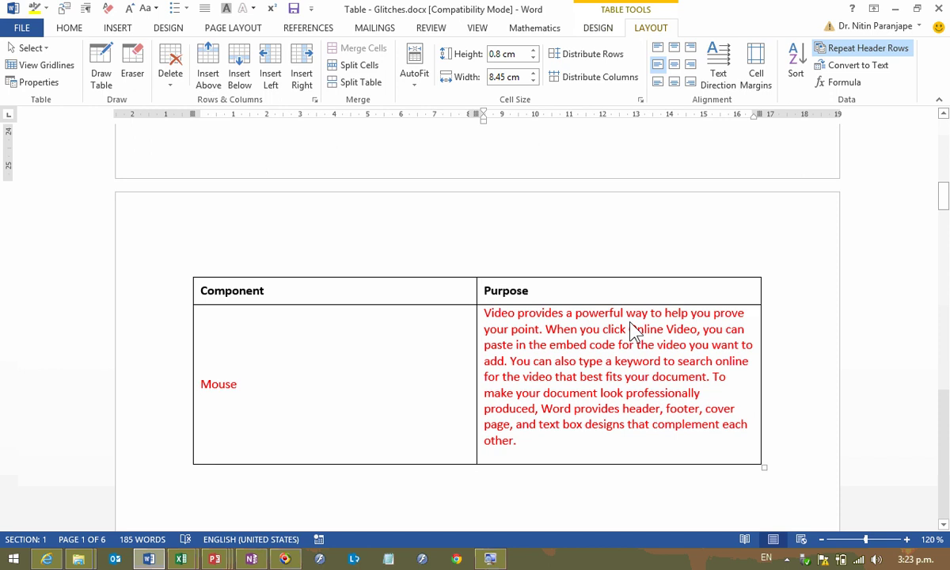
{"action": "left_click", "coordinate": [589, 339]}
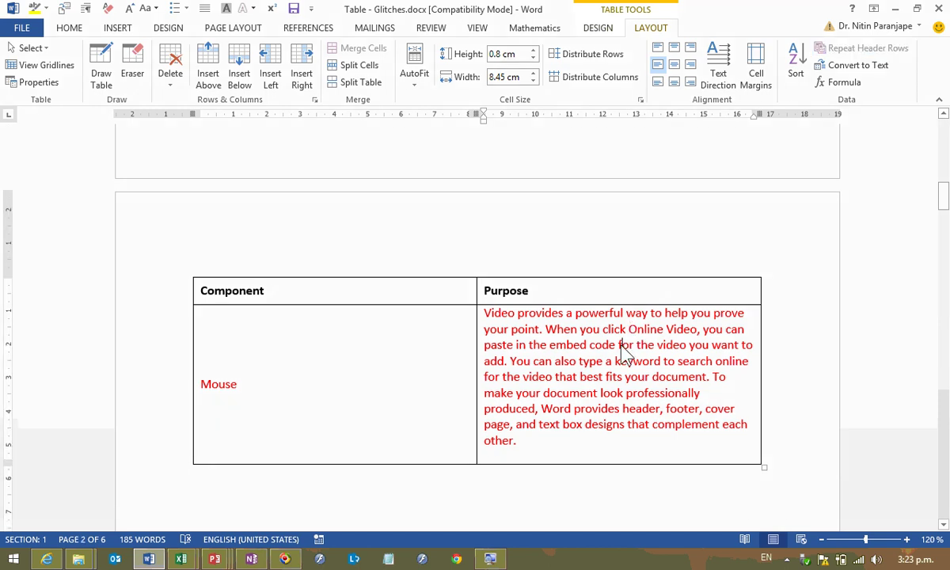
{"action": "scroll", "coordinate": [622, 355], "scroll_direction": "up", "scroll_amount": 10}
{"action": "scroll", "coordinate": [618, 352], "scroll_direction": "down", "scroll_amount": 3}
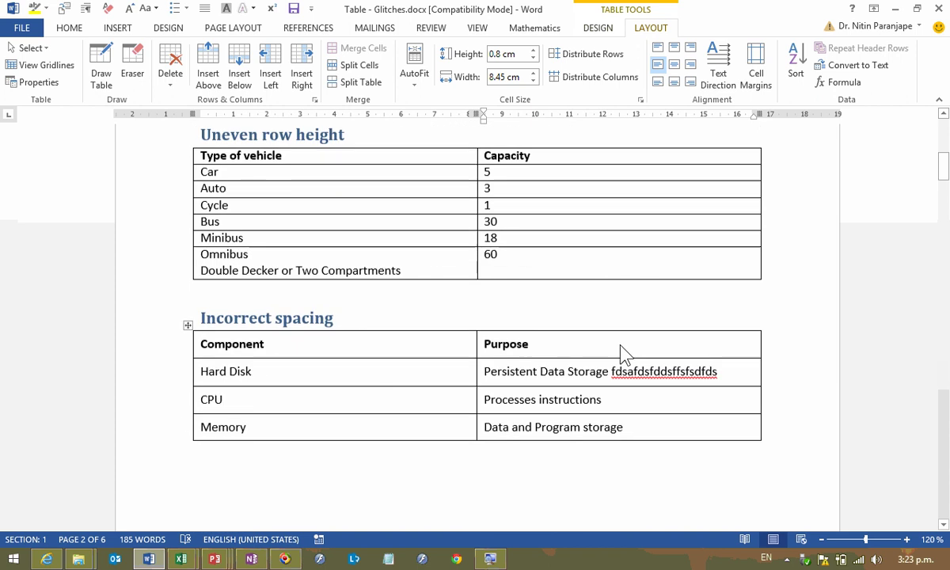
{"action": "scroll", "coordinate": [574, 345], "scroll_direction": "up", "scroll_amount": 5}
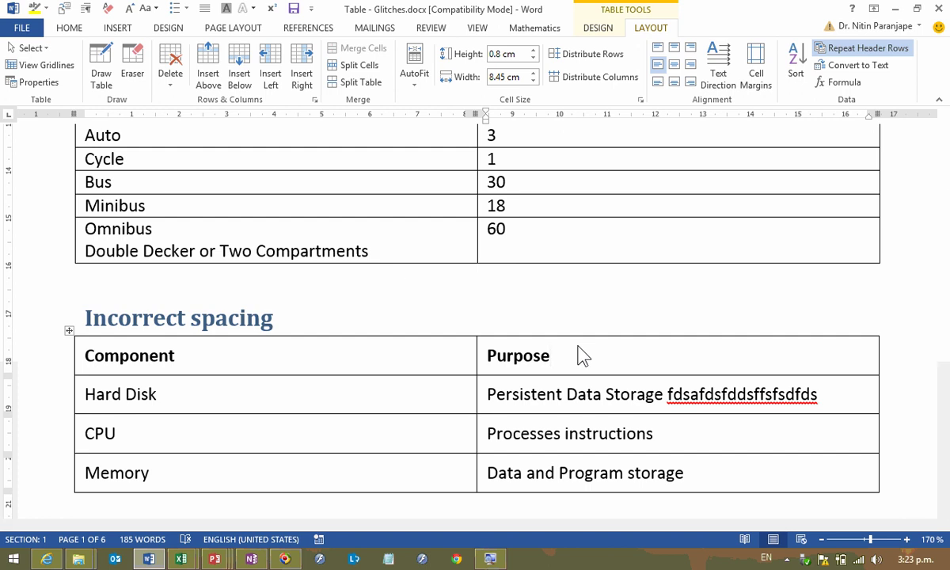
{"action": "scroll", "coordinate": [504, 403], "scroll_direction": "down", "scroll_amount": 4}
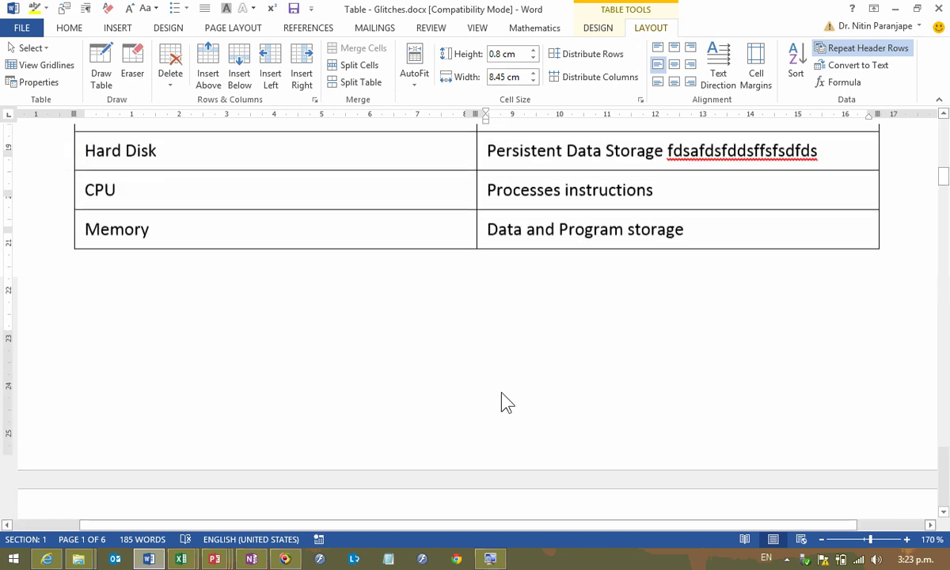
{"action": "scroll", "coordinate": [501, 394], "scroll_direction": "down", "scroll_amount": 3}
Create a new blank document and insert a table with six columns and three rows.
{"action": "key", "text": "ctrl+n"}
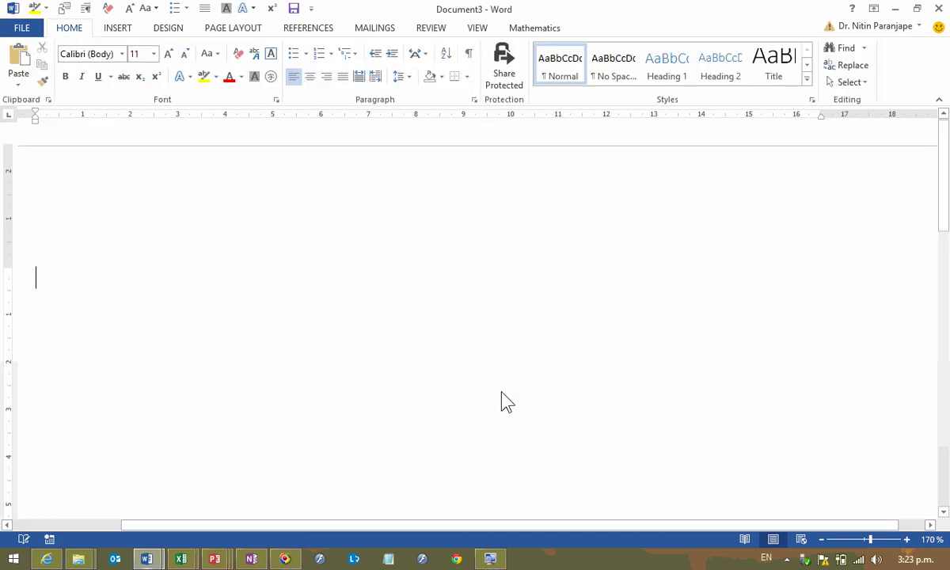
{"action": "left_click", "coordinate": [115, 32]}
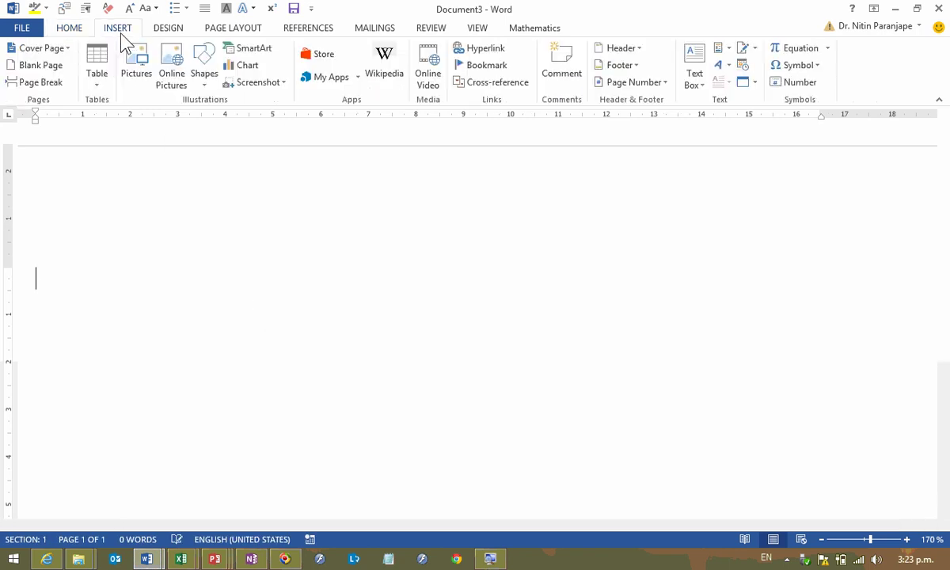
{"action": "left_click", "coordinate": [99, 77]}
{"action": "left_click", "coordinate": [159, 143]}
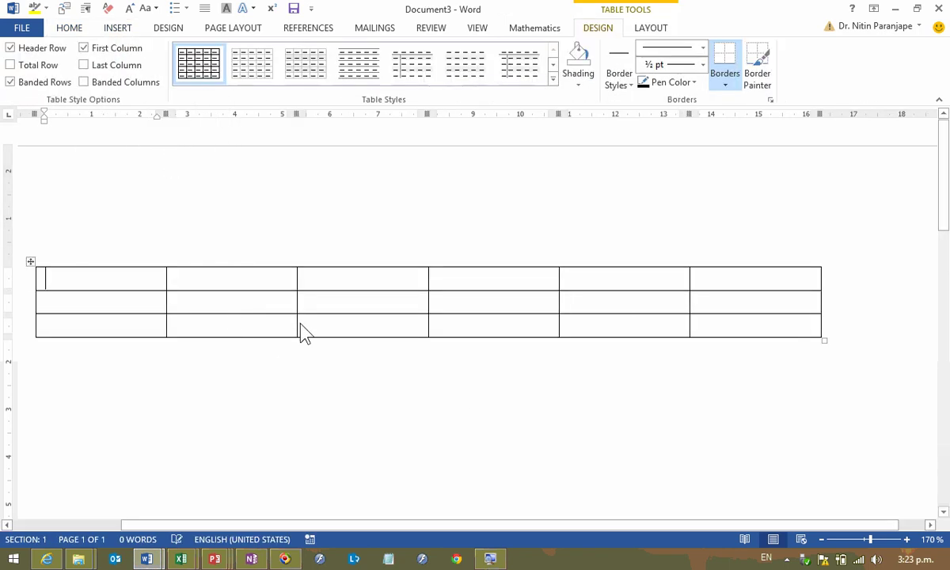
Apply the blue Grid Tables style with a solid header row and banded rows to the new table.
{"action": "left_click", "coordinate": [552, 79]}
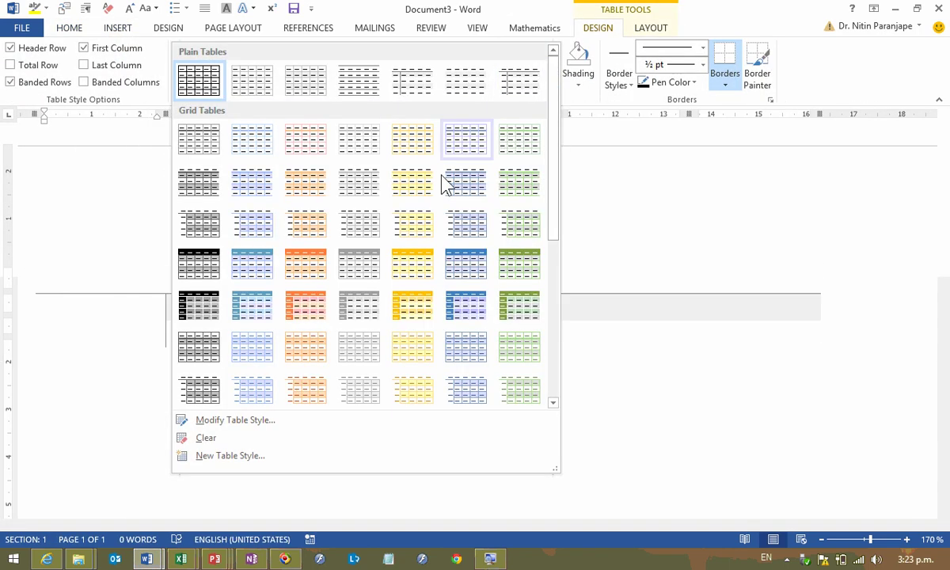
{"action": "left_click", "coordinate": [467, 265]}
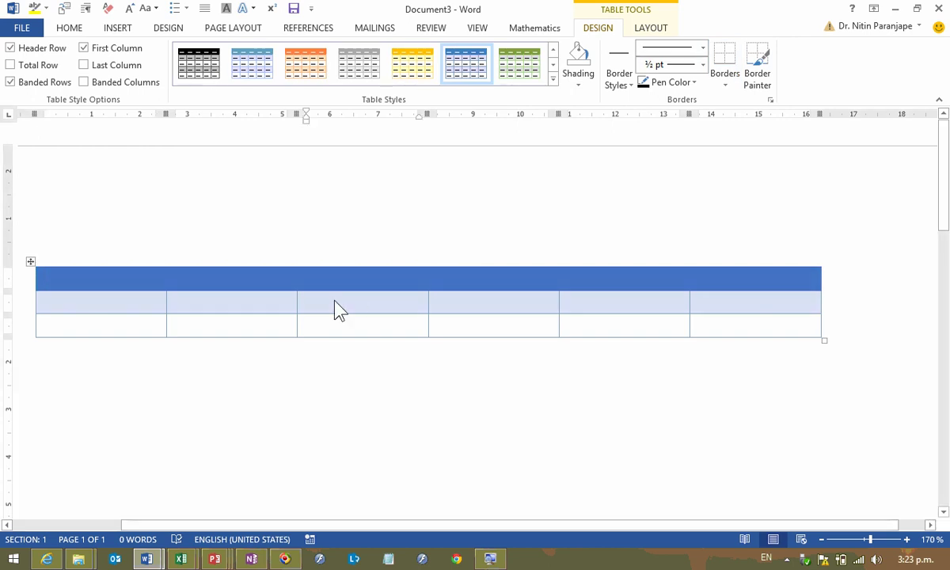
{"action": "left_click", "coordinate": [73, 307]}
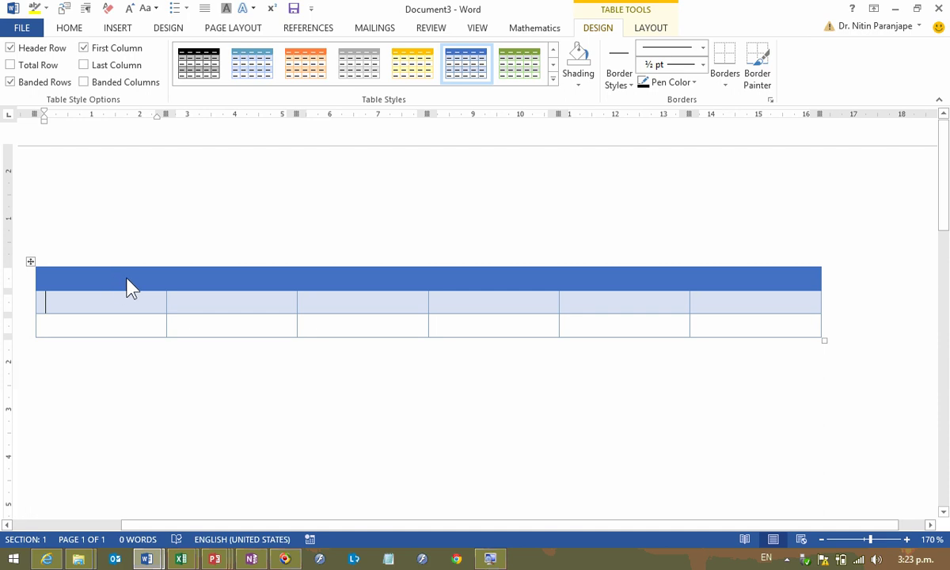
Turn on Repeat Header Rows for the blue first row of the table.
{"action": "left_click", "coordinate": [601, 287]}
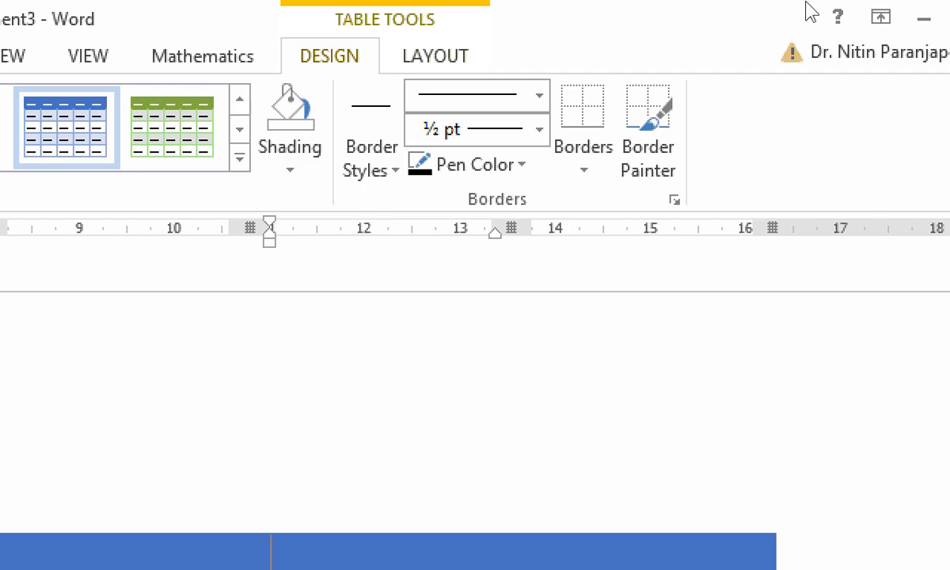
{"action": "scroll", "coordinate": [657, 48], "scroll_direction": "down", "scroll_amount": 1}
{"action": "left_click", "coordinate": [859, 93]}
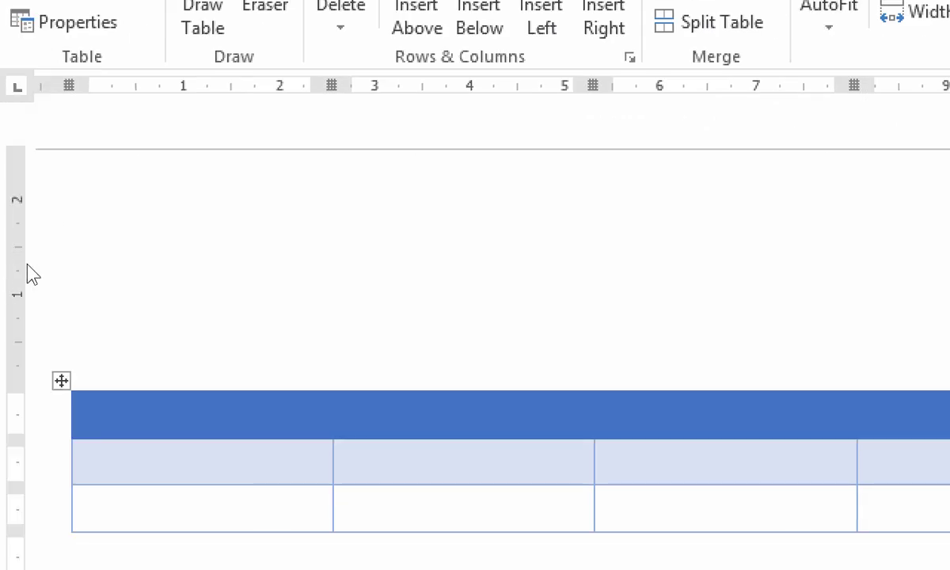
Select the whole blue table and turn off Allow row to break across pages in its row properties.
{"action": "key", "text": "ctrl+a"}
{"action": "left_click", "coordinate": [63, 160]}
{"action": "key", "text": "alt+k"}
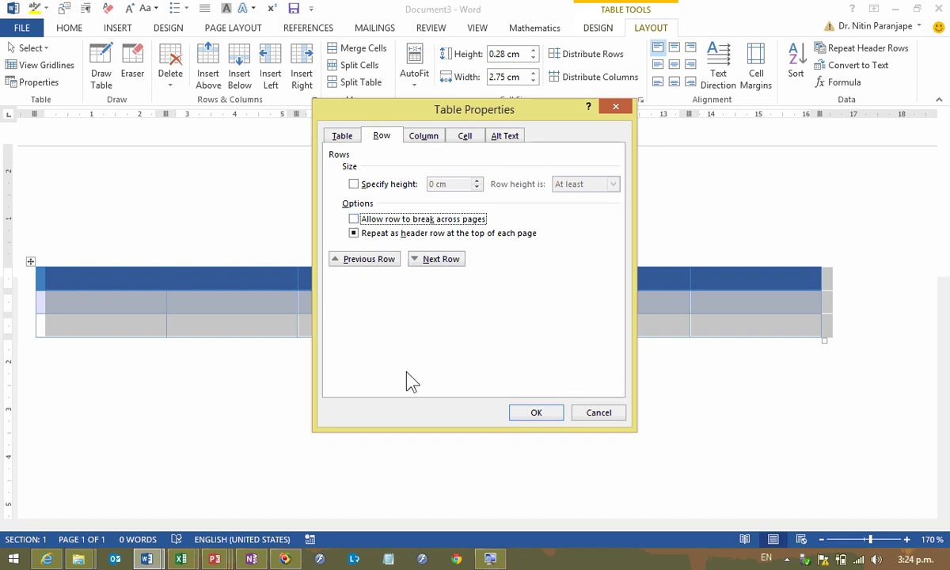
{"action": "left_click", "coordinate": [532, 414]}
{"action": "left_click", "coordinate": [278, 396]}
{"action": "left_click", "coordinate": [191, 312]}
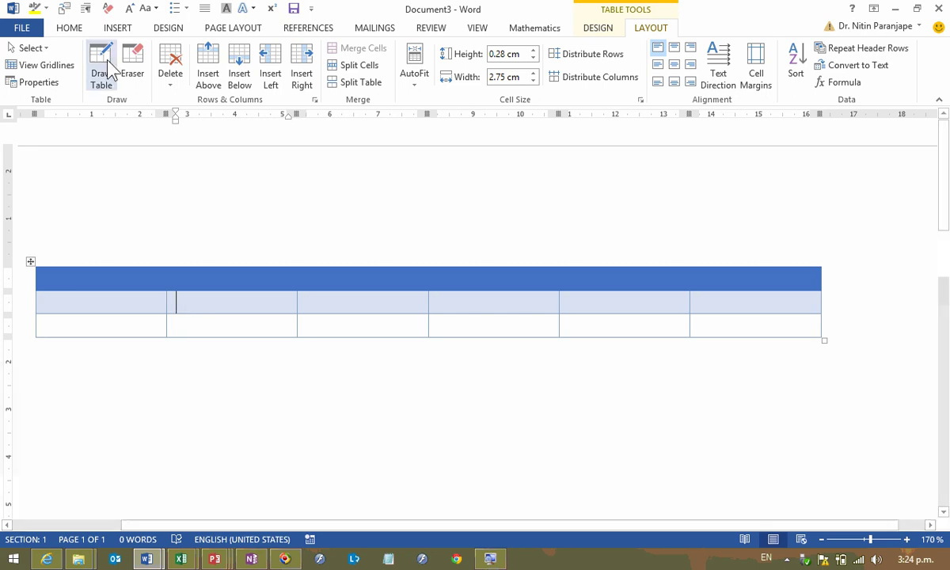
Examine the table insertion options and the built-in designs in the Quick Tables gallery.
{"action": "left_click", "coordinate": [119, 32]}
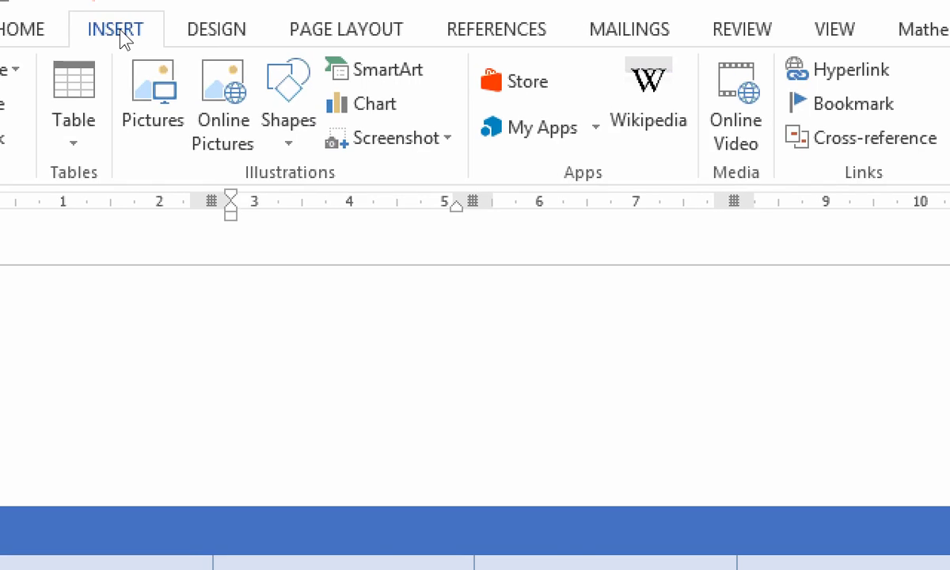
{"action": "left_click", "coordinate": [109, 48]}
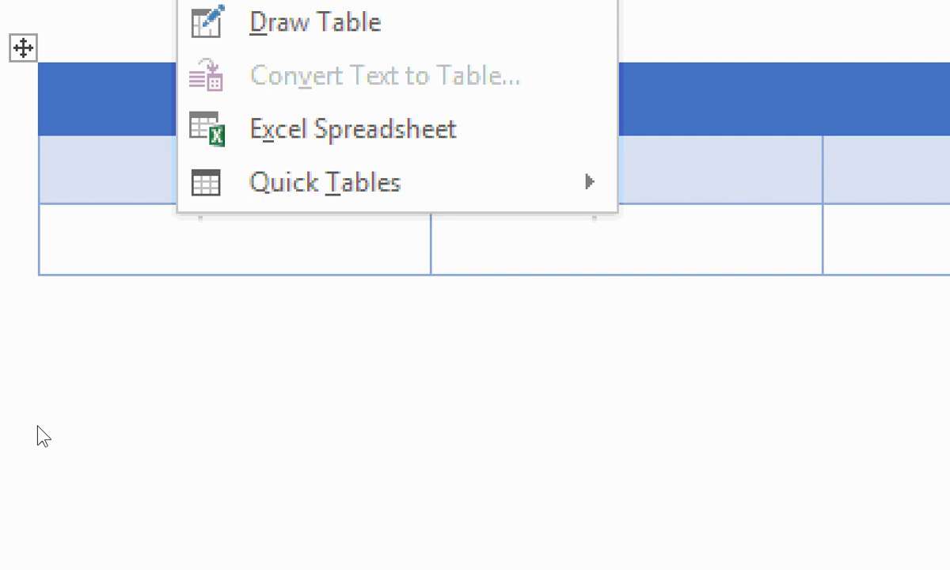
{"action": "key", "text": "Escape"}
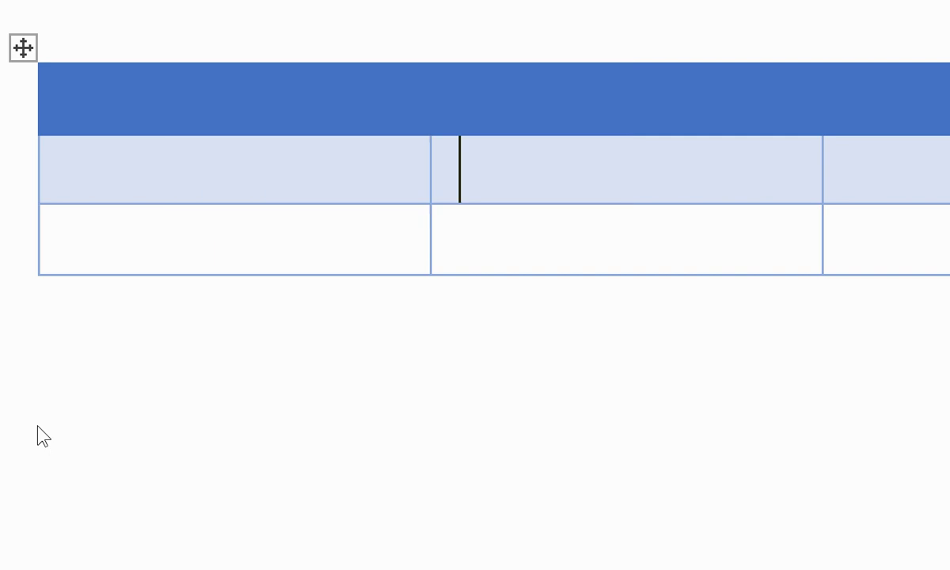
{"action": "left_click", "coordinate": [87, 374]}
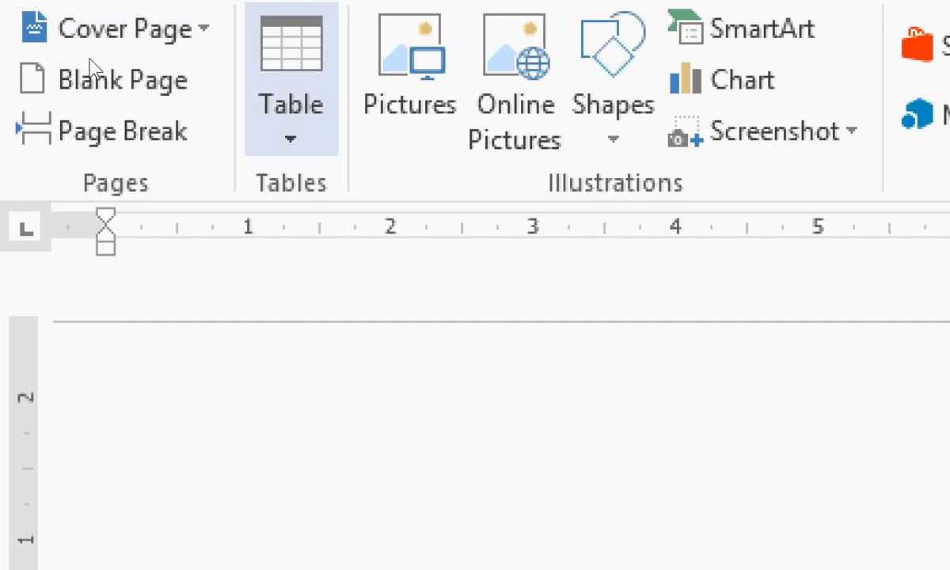
{"action": "key", "text": "alt+n"}
{"action": "key", "text": "t"}
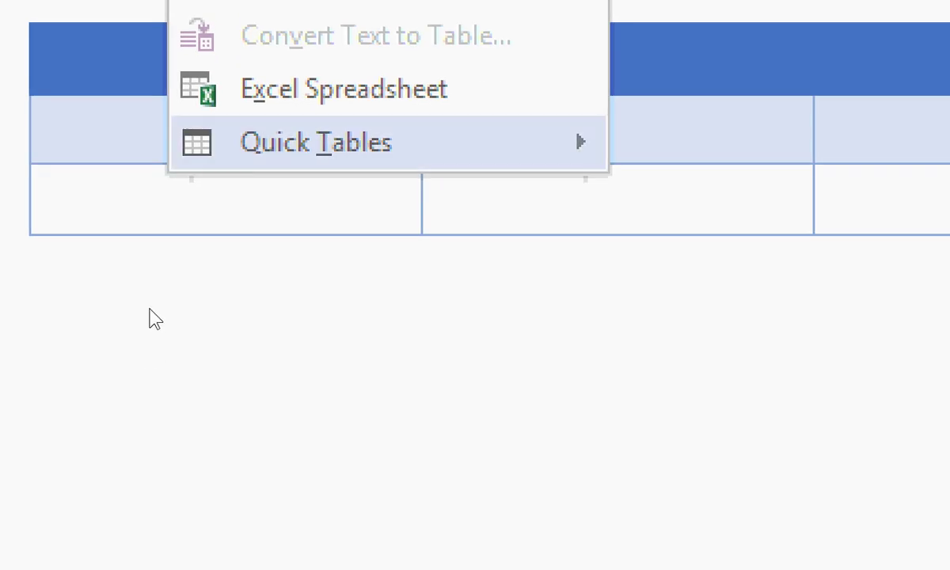
{"action": "key", "text": "Right"}
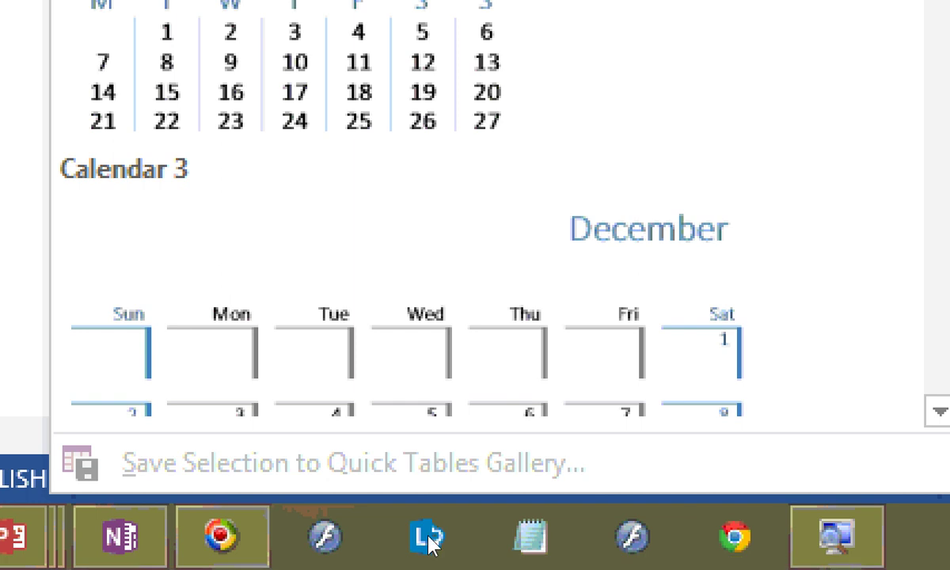
{"action": "key", "text": "Escape"}
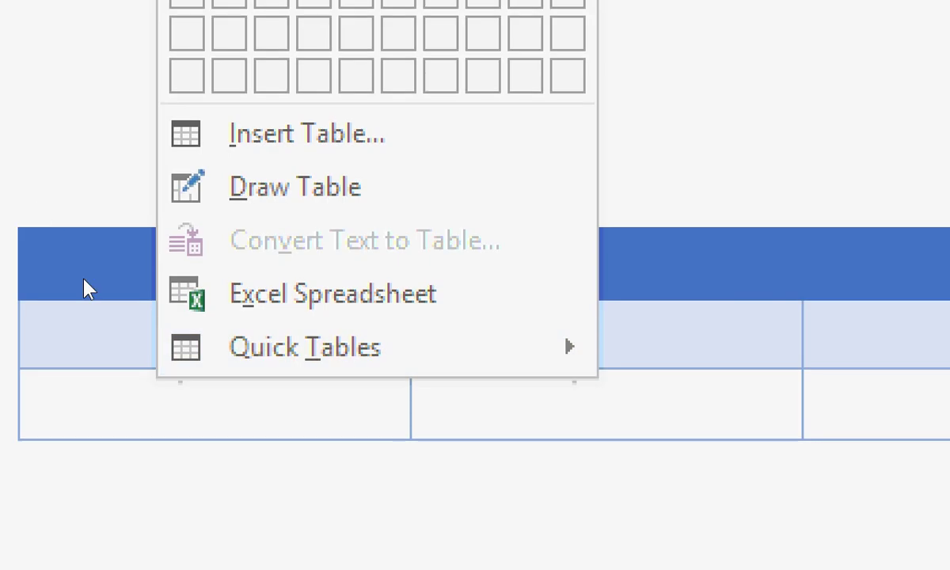
{"action": "key", "text": "Escape"}
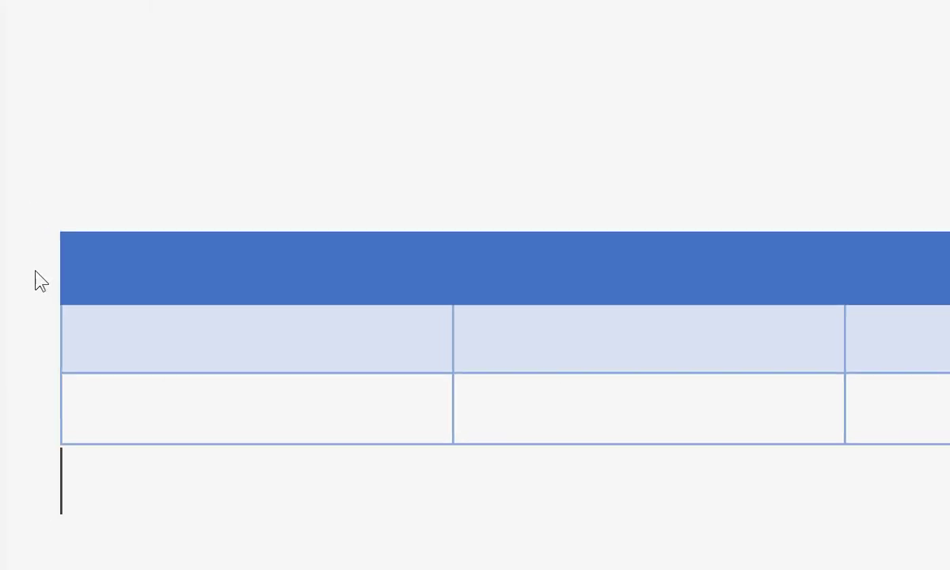
Save the whole blue table to the Quick Tables gallery as a building block named "my std table".
{"action": "left_click", "coordinate": [29, 263]}
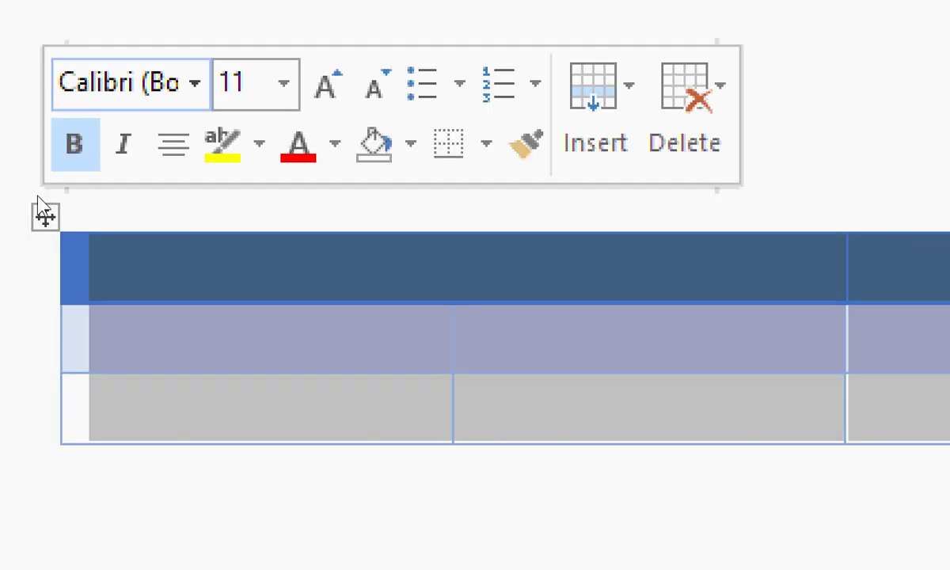
{"action": "left_click", "coordinate": [106, 78]}
{"action": "mouse_move", "coordinate": [266, 229]}
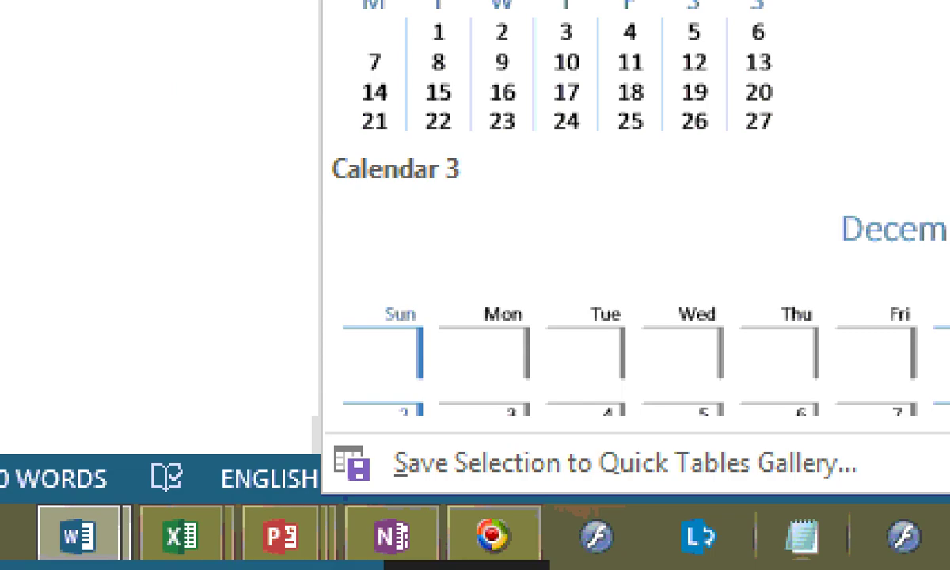
{"action": "left_click", "coordinate": [360, 475]}
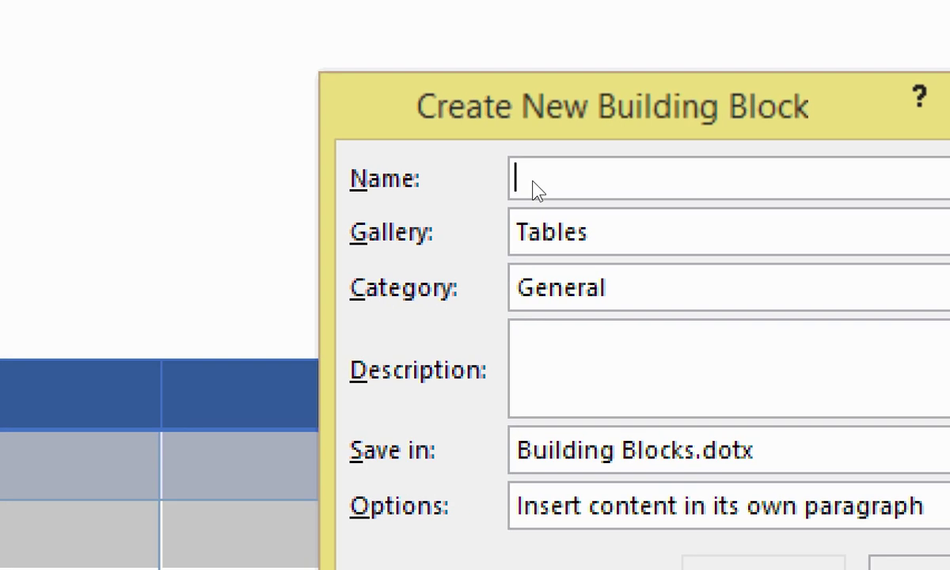
{"action": "type", "text": "my std table"}
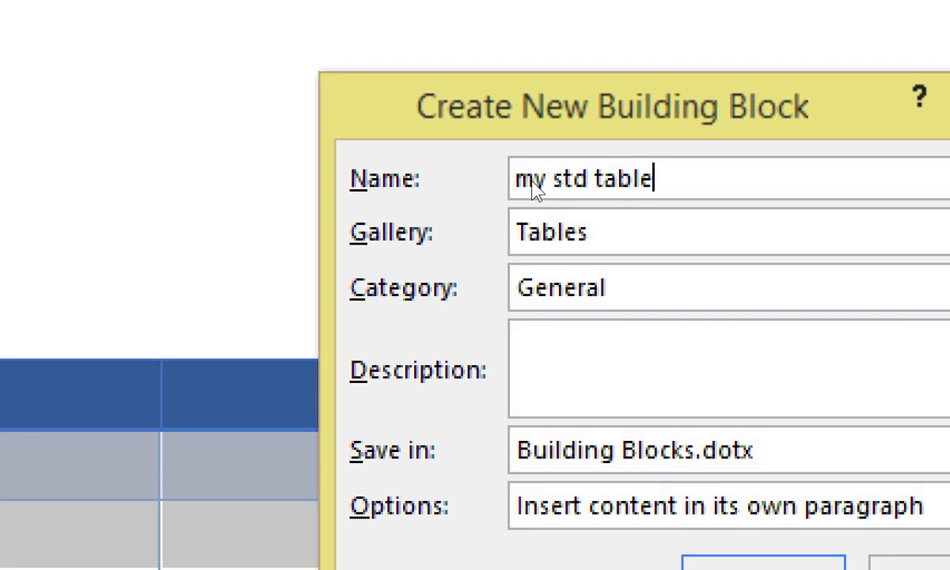
{"action": "key", "text": "Return"}
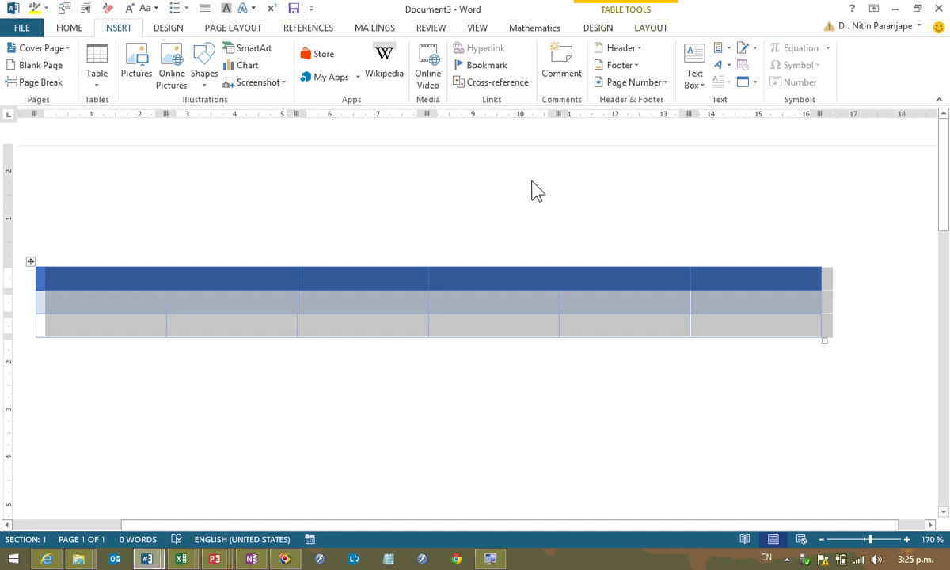
Create another blank document and fill it with sample paragraphs using =rand().
{"action": "key", "text": "BackSpace"}
{"action": "type", "text": "=rand()"}
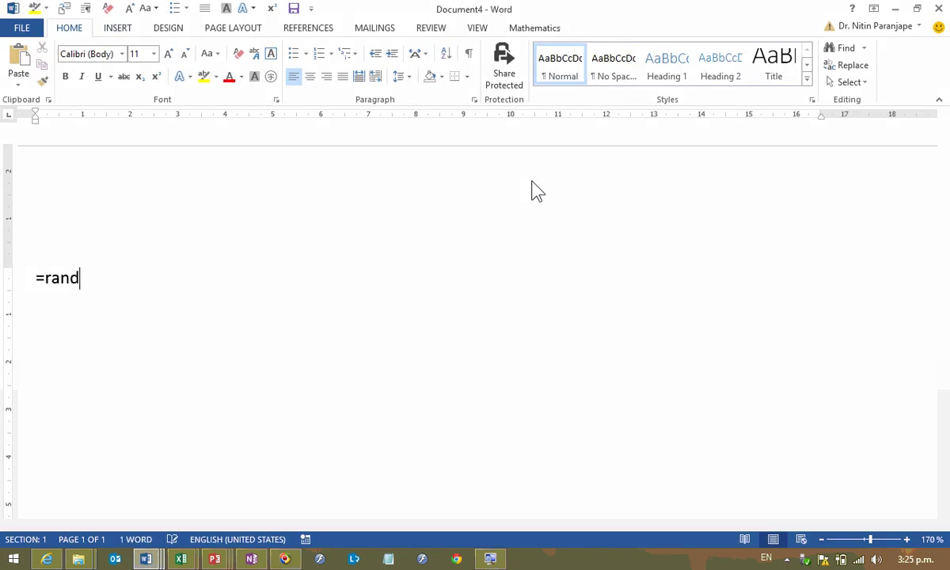
{"action": "key", "text": "Return"}
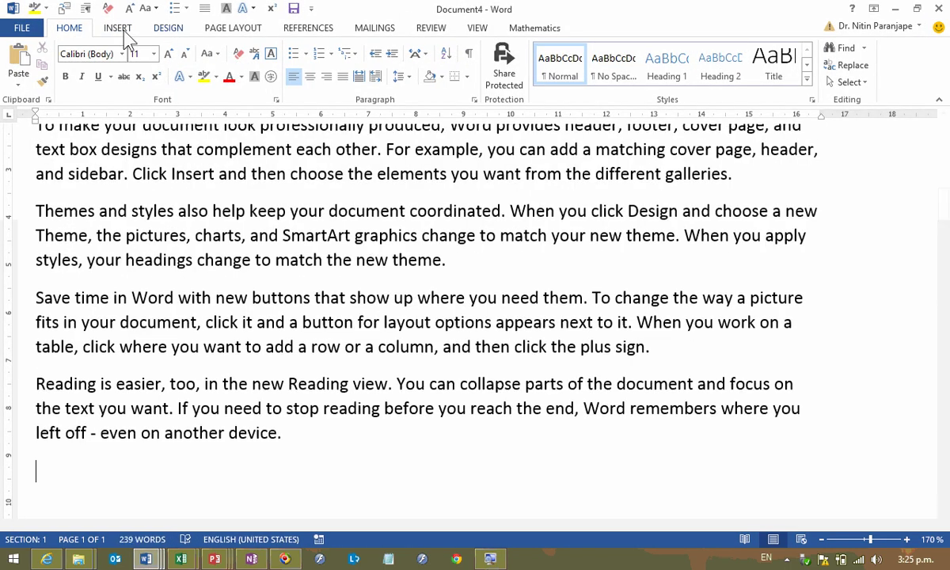
Insert the "my std table" quick table below the last sample paragraph.
{"action": "left_click", "coordinate": [117, 28]}
{"action": "left_click", "coordinate": [97, 68]}
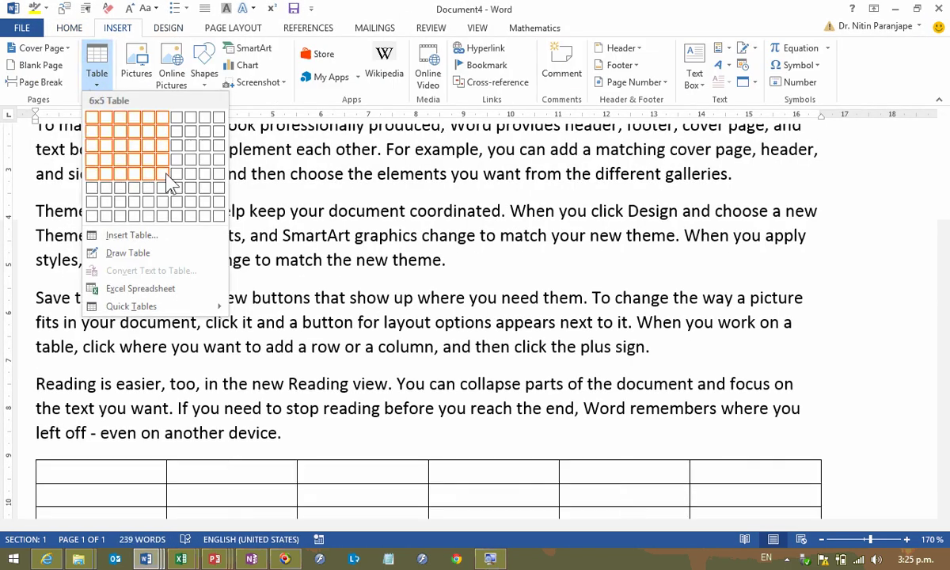
{"action": "mouse_move", "coordinate": [171, 310]}
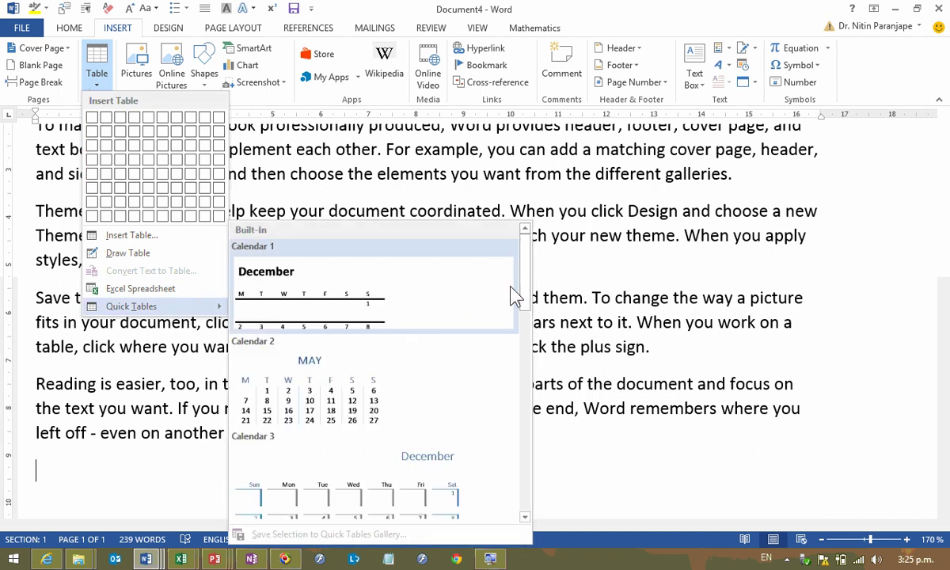
{"action": "left_click_drag", "start_coordinate": [524, 305], "coordinate": [541, 506]}
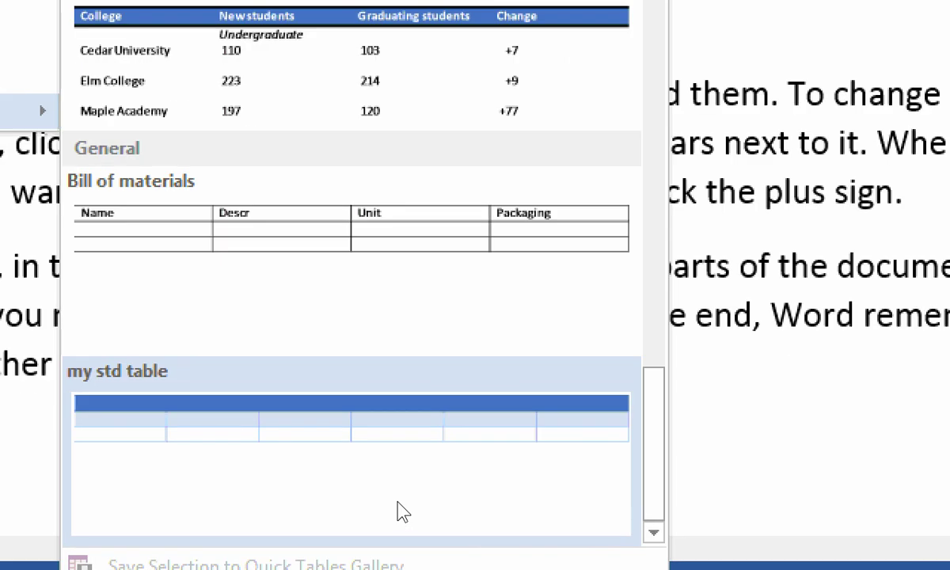
{"action": "left_click", "coordinate": [402, 510]}
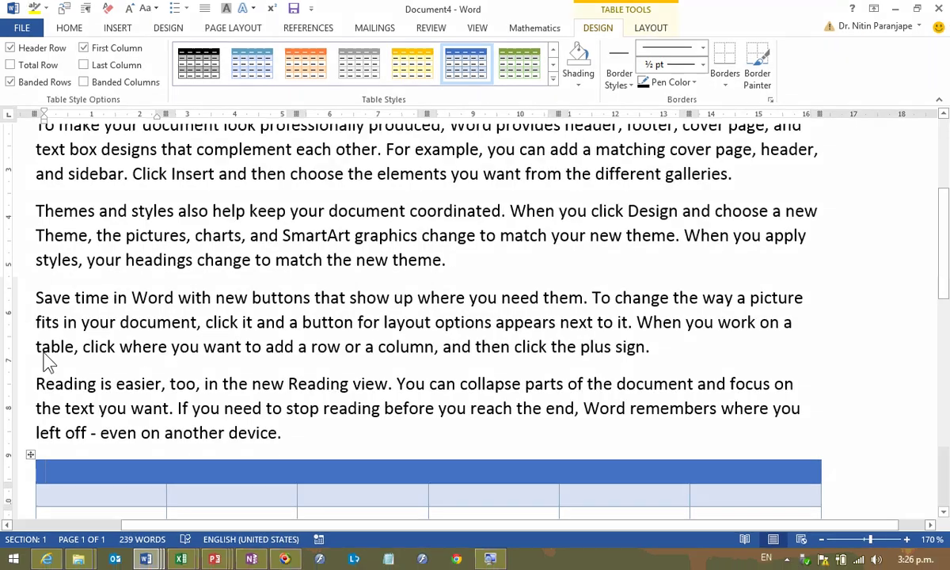
Close the sample-paragraph document without saving and delete the selected blue table from the earlier document.
{"action": "left_click_drag", "start_coordinate": [205, 346], "coordinate": [215, 346]}
{"action": "left_click", "coordinate": [342, 396]}
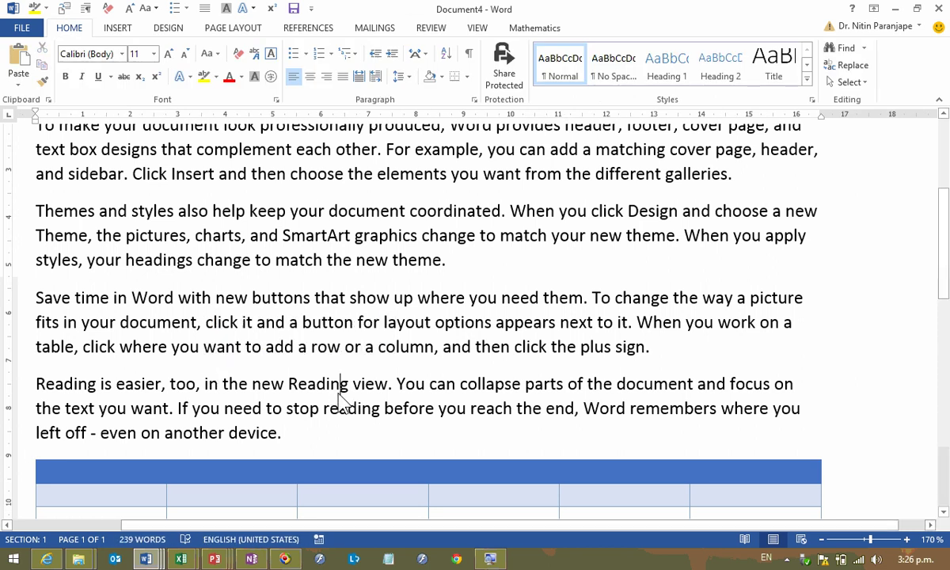
{"action": "key", "text": "ctrl+w"}
{"action": "key", "text": "n"}
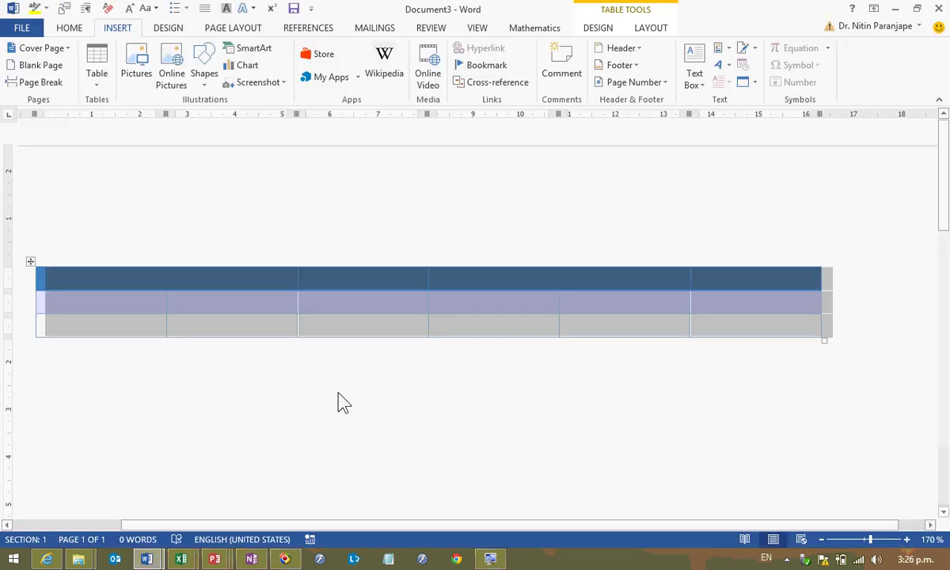
{"action": "key", "text": "BackSpace"}
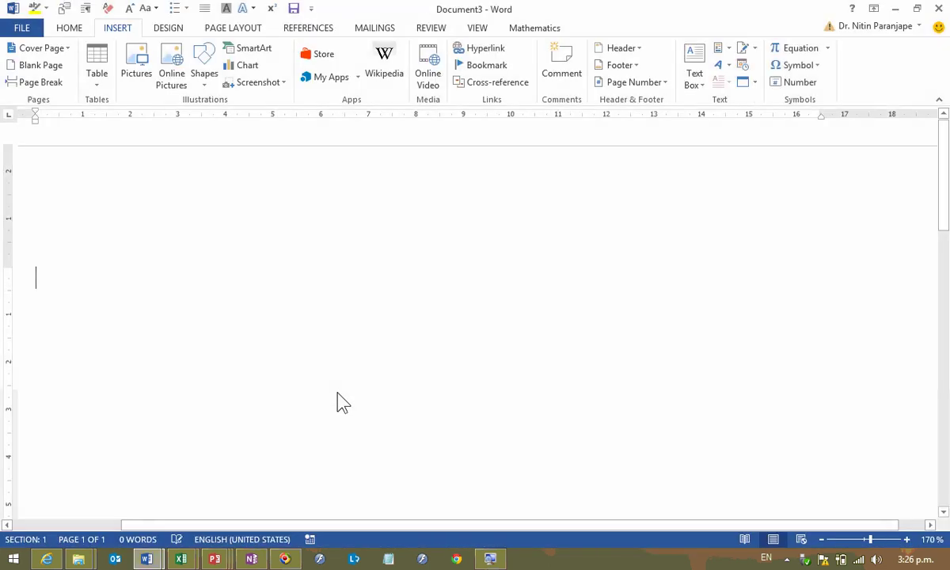
Write "Content" and "Formatting" on two separate lines in enlarged text.
{"action": "type", "text": "COn"}
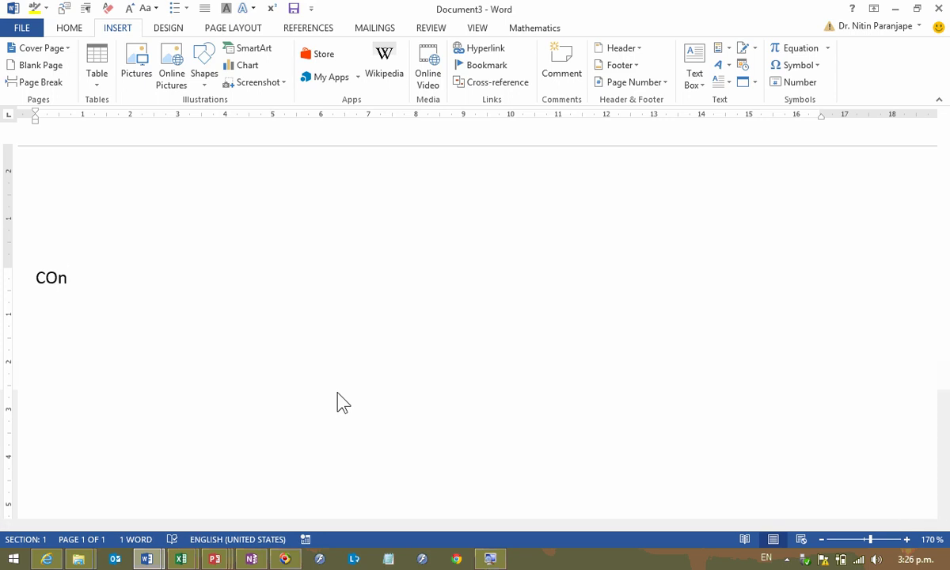
{"action": "key", "text": "BackSpace"}
{"action": "key", "text": "BackSpace"}
{"action": "key", "text": "BackSpace"}
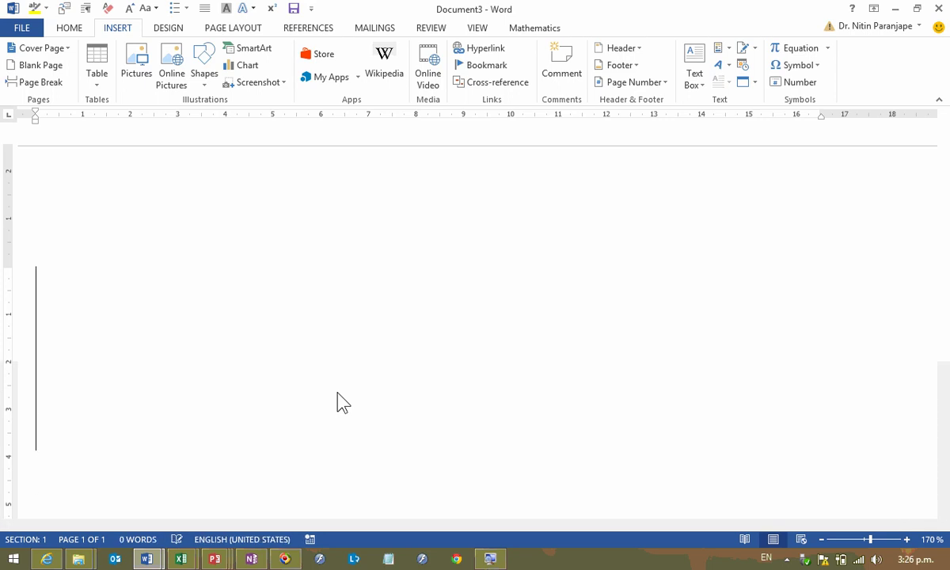
{"action": "type", "text": "COntent"}
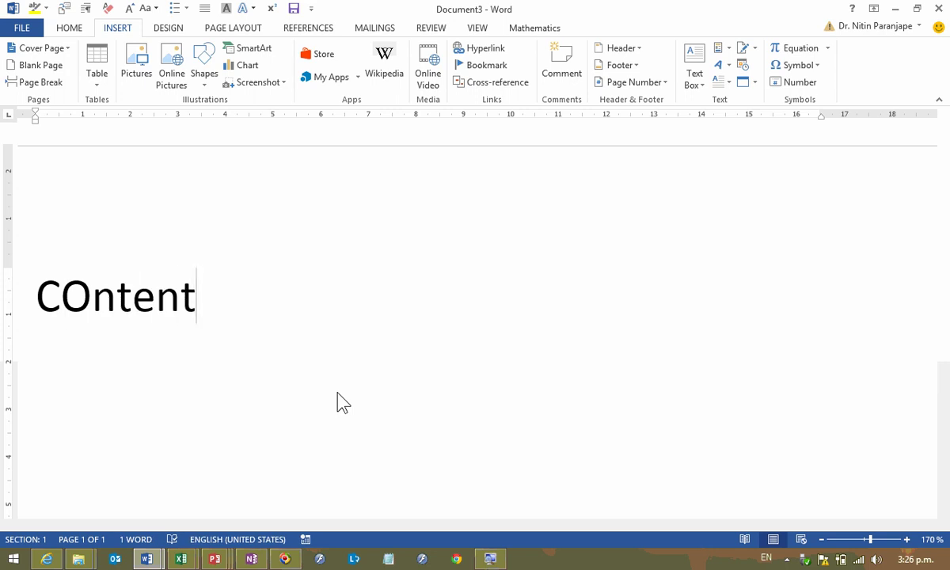
{"action": "key", "text": "Return"}
{"action": "type", "text": "Formatting"}
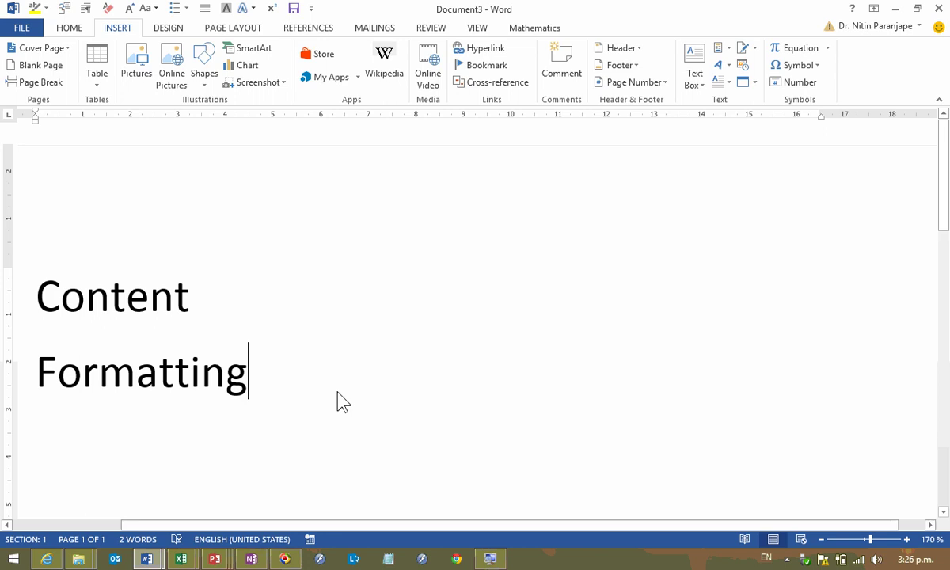
Enlarge the word "Formatting" so that it nearly fills the line width.
{"action": "key", "text": "shift+Home"}
{"action": "key", "text": "ctrl+shift+period"}
{"action": "key", "text": "ctrl+shift+period"}
{"action": "key", "text": "ctrl+shift+period"}
{"action": "key", "text": "ctrl+shift+period"}
{"action": "key", "text": "ctrl+shift+period"}
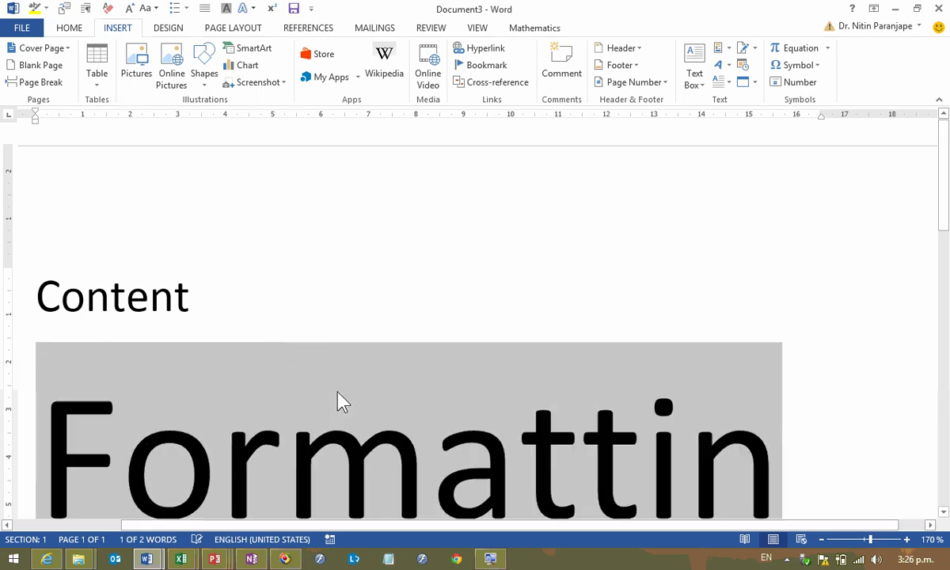
{"action": "key", "text": "ctrl+shift+comma"}
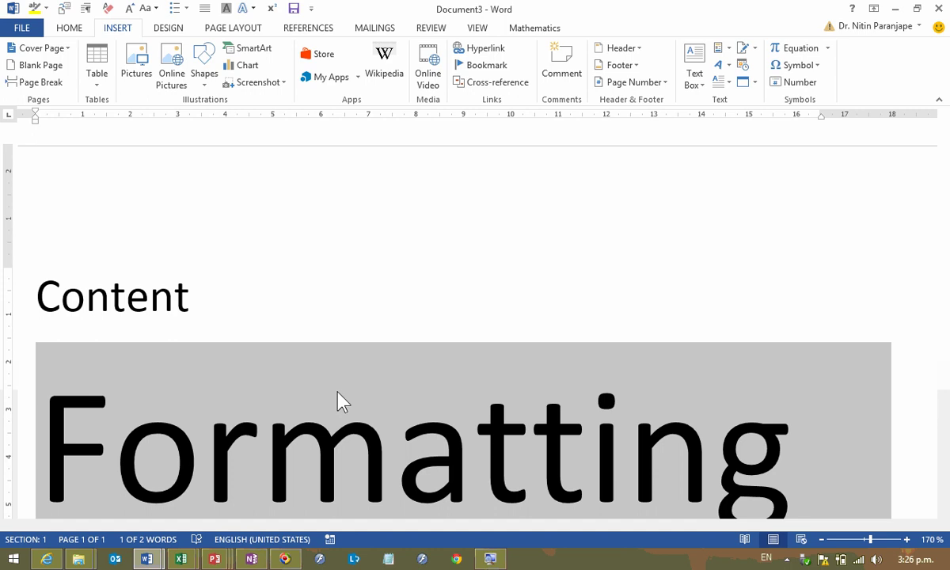
Delete both demonstration words from the page and create another blank document.
{"action": "key", "text": "BackSpace"}
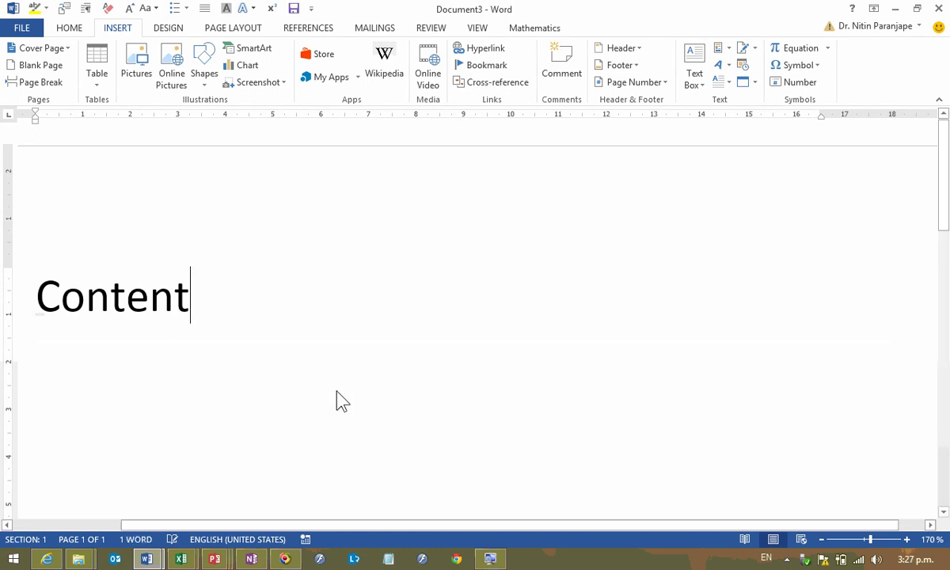
{"action": "key", "text": "ctrl+a"}
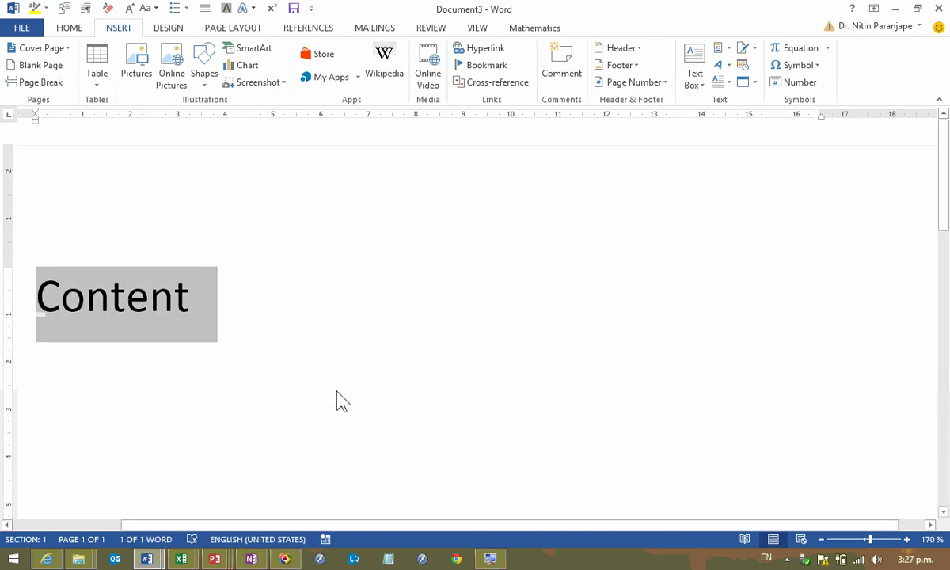
{"action": "key", "text": "BackSpace"}
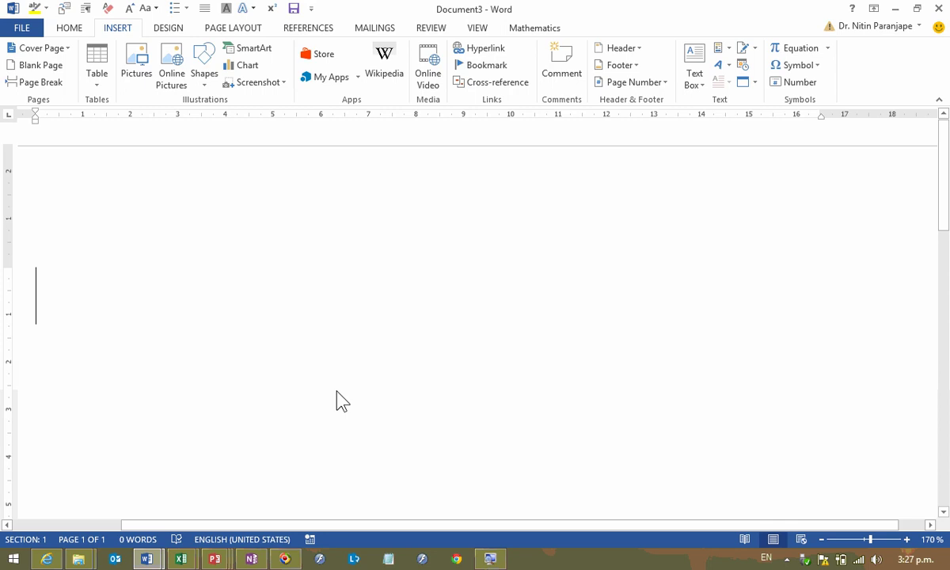
{"action": "key", "text": "ctrl+n"}
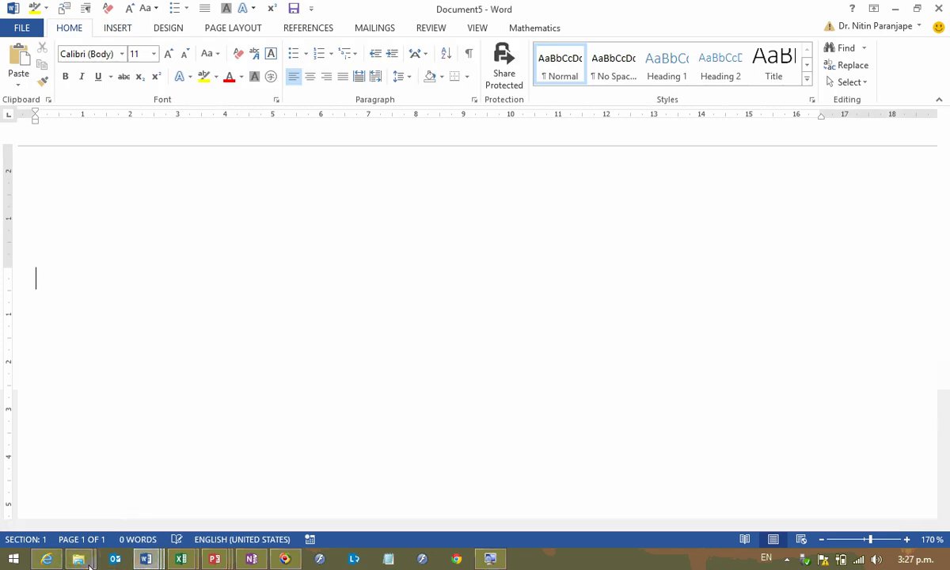
Switch to File Explorer and open Tarlov Cyst Article.docx from the Nair folder.
{"action": "left_click", "coordinate": [77, 560]}
{"action": "left_click", "coordinate": [115, 443]}
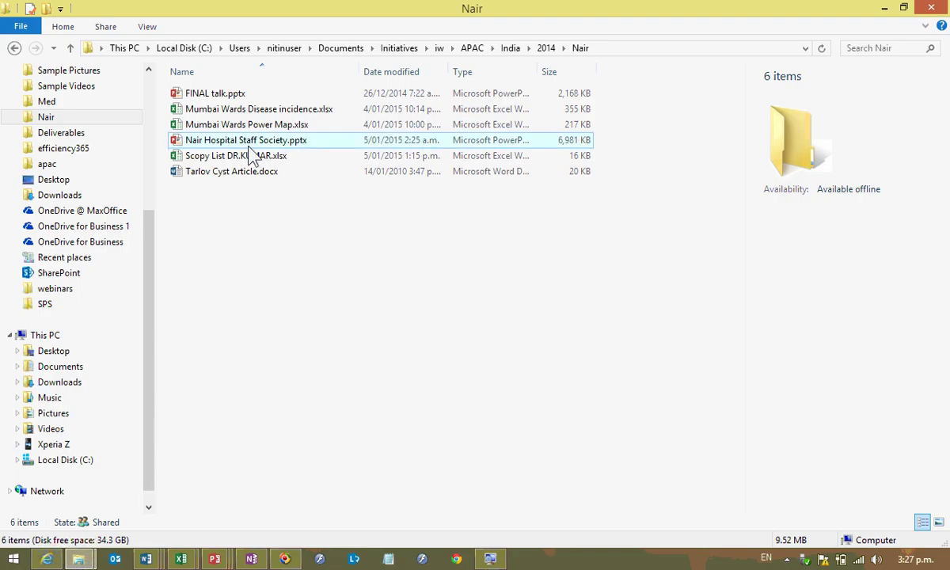
{"action": "double_click", "coordinate": [241, 181]}
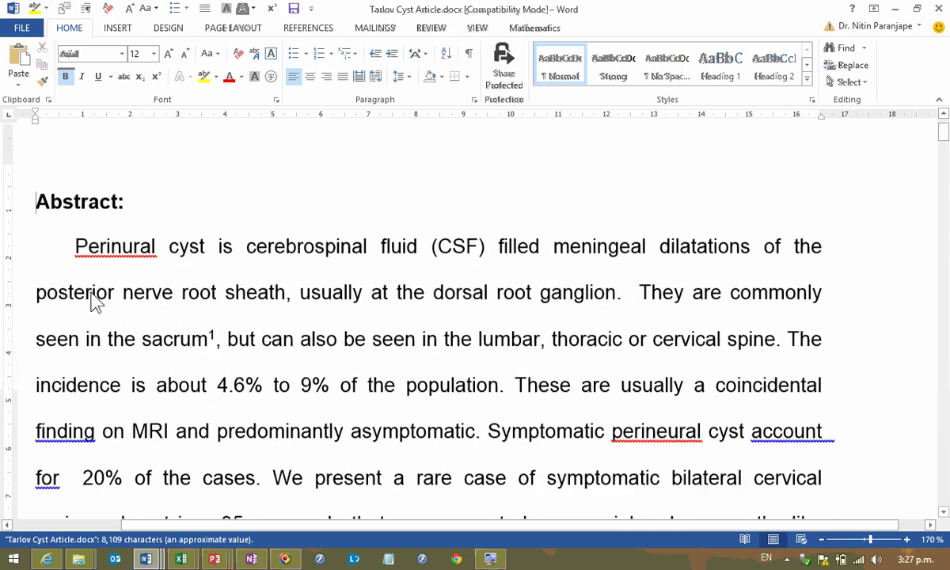
{"action": "left_click", "coordinate": [123, 283]}
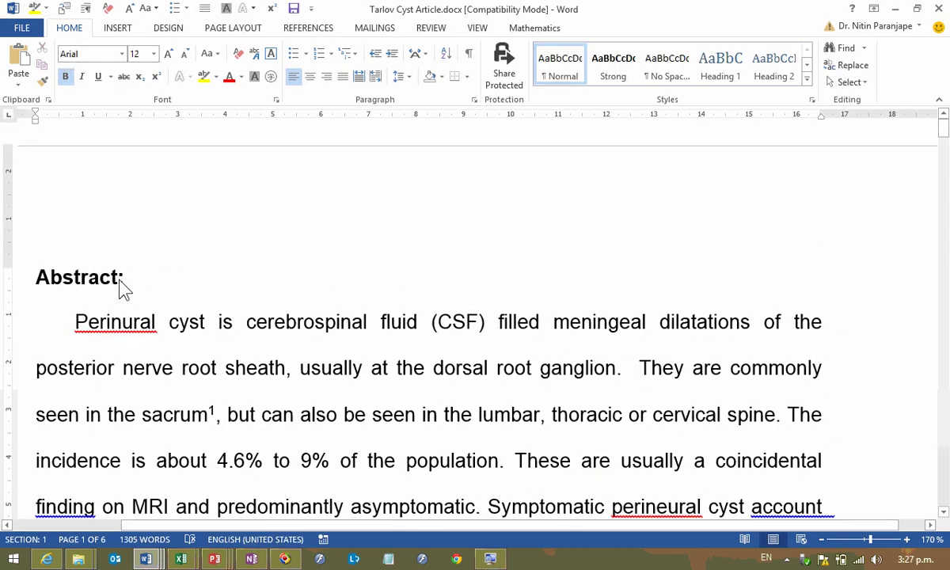
Save a copy of the article in the Nair folder as "Tarlov Cyst Article v2.docx", accepting the upgrade to the newest file format.
{"action": "key", "text": "alt+f"}
{"action": "key", "text": "a"}
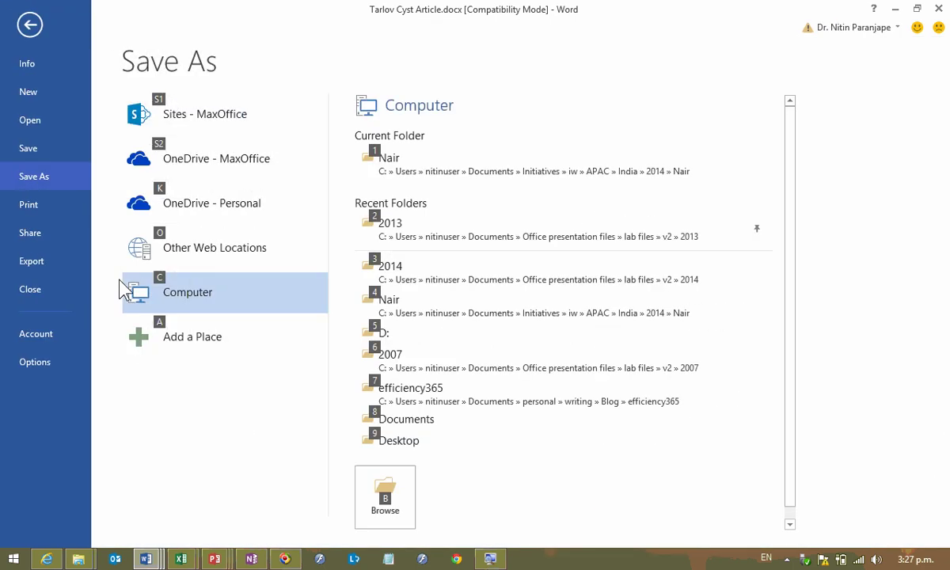
{"action": "left_click", "coordinate": [432, 179]}
{"action": "left_click", "coordinate": [419, 250]}
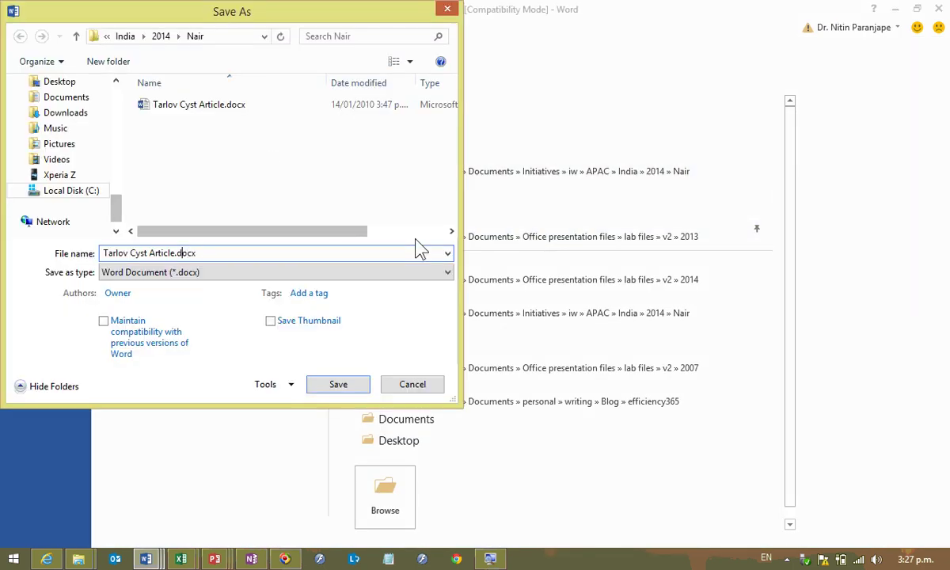
{"action": "type", "text": "v2"}
{"action": "key", "text": "Return"}
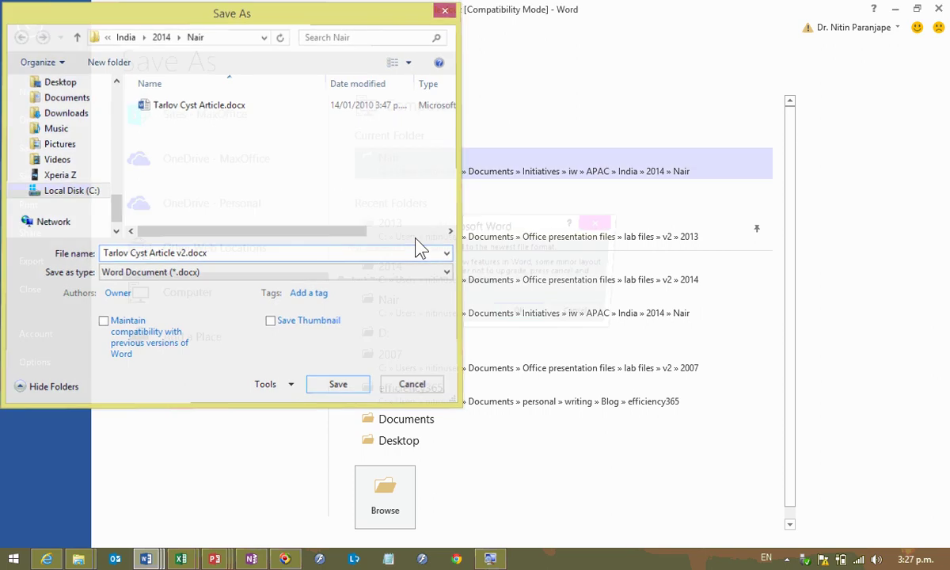
{"action": "left_click", "coordinate": [524, 316]}
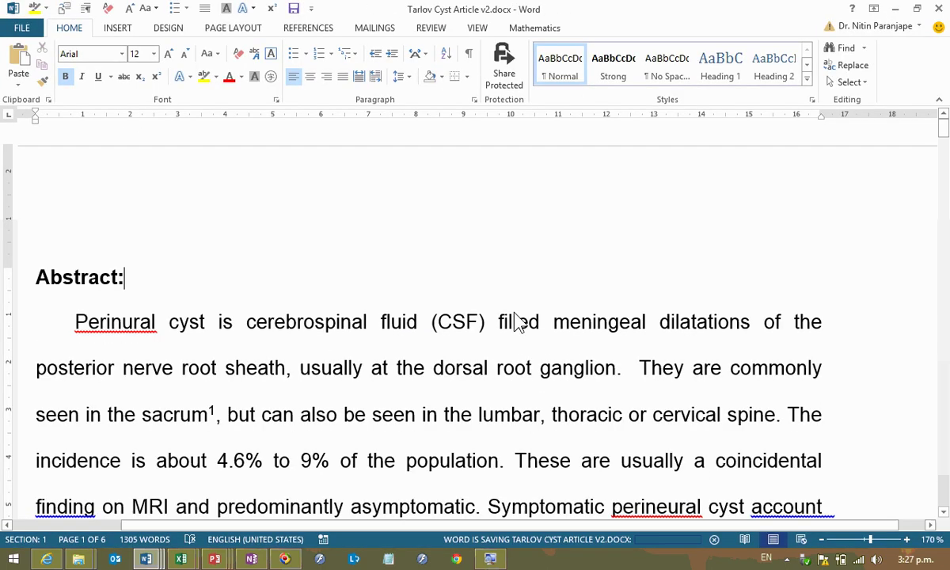
Examine the manual formatting of the article's section titles from Abstract to Case Report.
{"action": "left_click", "coordinate": [240, 321]}
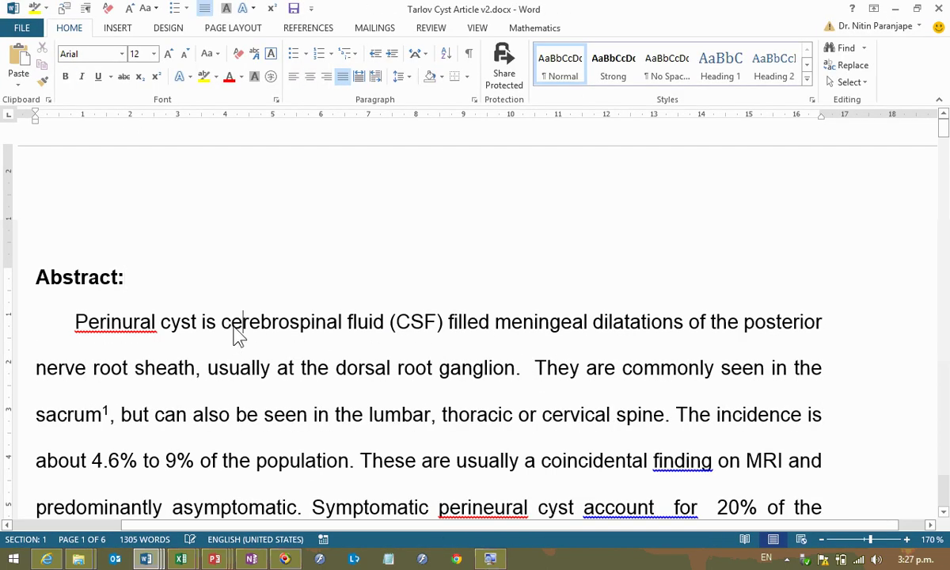
{"action": "left_click", "coordinate": [125, 275]}
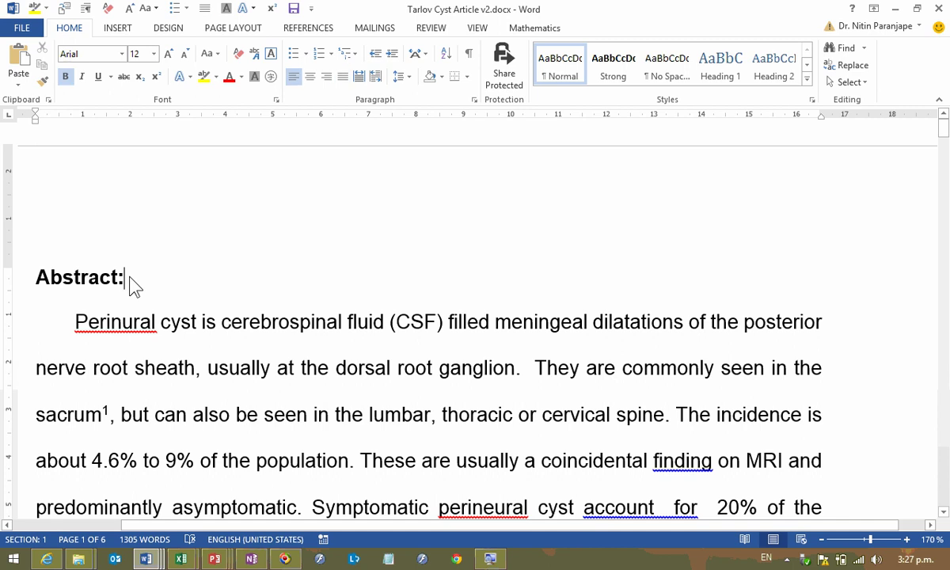
{"action": "scroll", "coordinate": [182, 299], "scroll_direction": "down", "scroll_amount": 7}
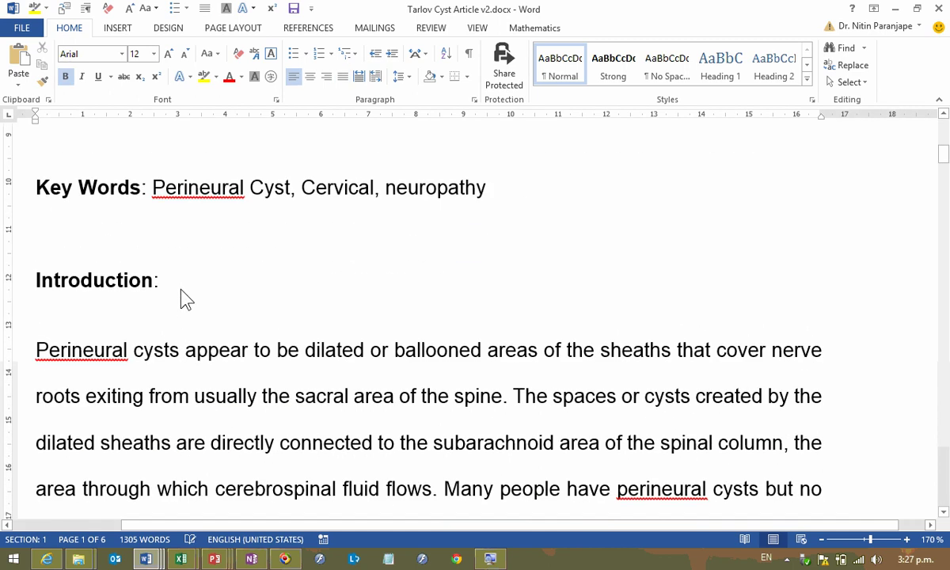
{"action": "scroll", "coordinate": [140, 348], "scroll_direction": "down", "scroll_amount": 4}
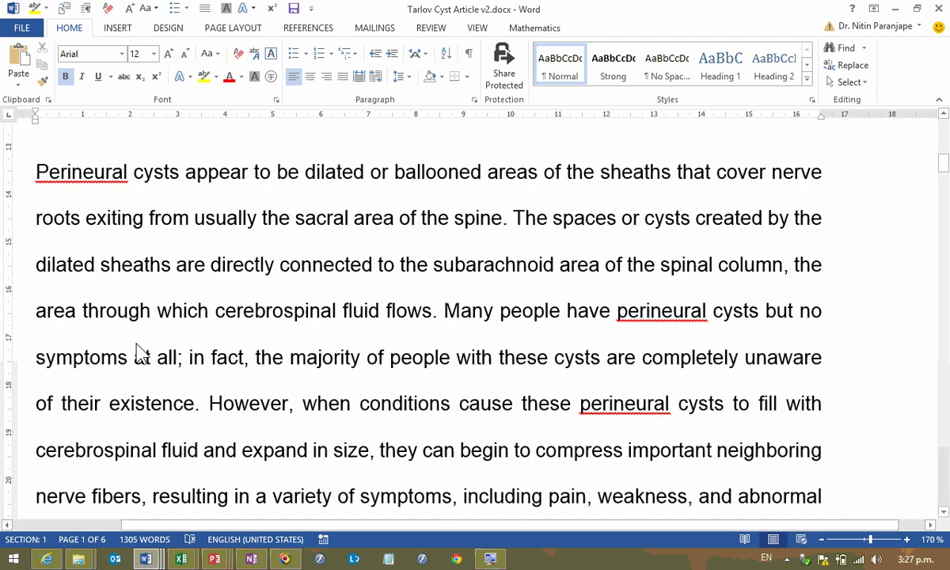
{"action": "scroll", "coordinate": [140, 351], "scroll_direction": "down", "scroll_amount": 10}
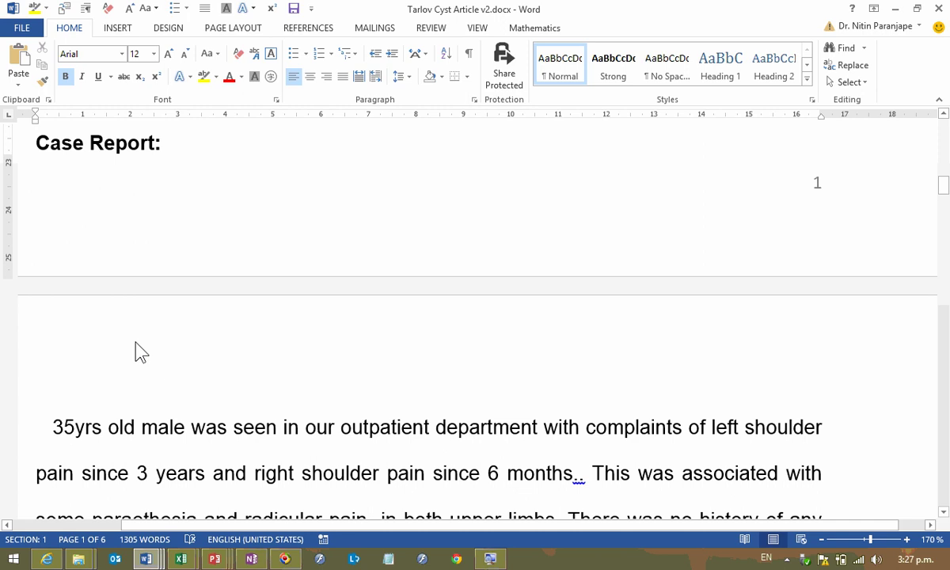
{"action": "left_click_drag", "start_coordinate": [135, 159], "coordinate": [42, 162]}
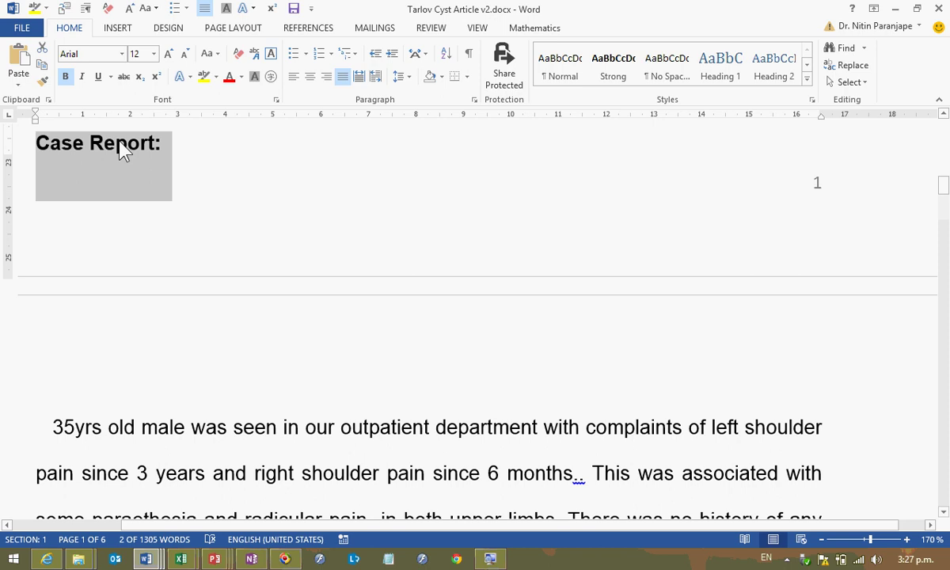
{"action": "scroll", "coordinate": [197, 181], "scroll_direction": "up", "scroll_amount": 15}
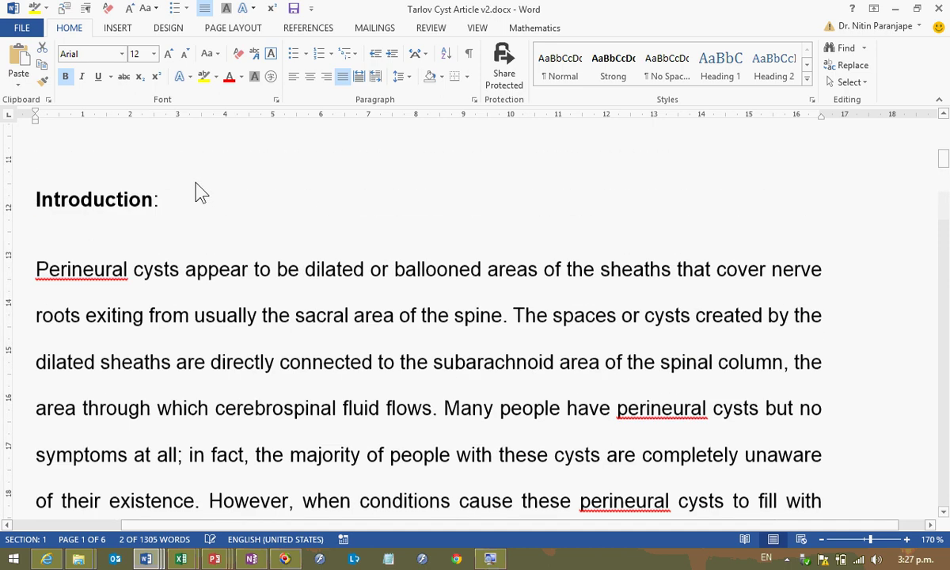
Apply the Heading 1 style to the "Abstract:" title.
{"action": "left_click", "coordinate": [149, 276]}
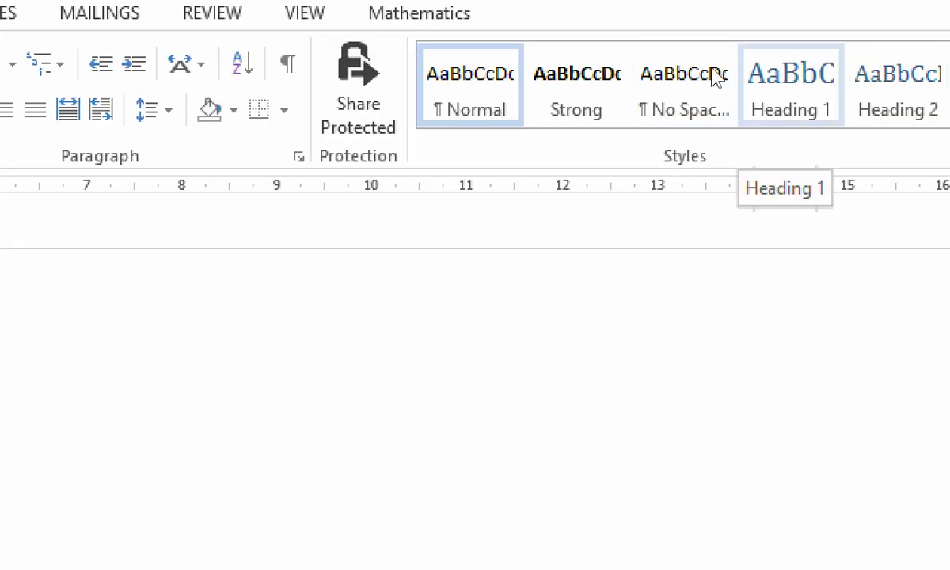
{"action": "left_click", "coordinate": [790, 87]}
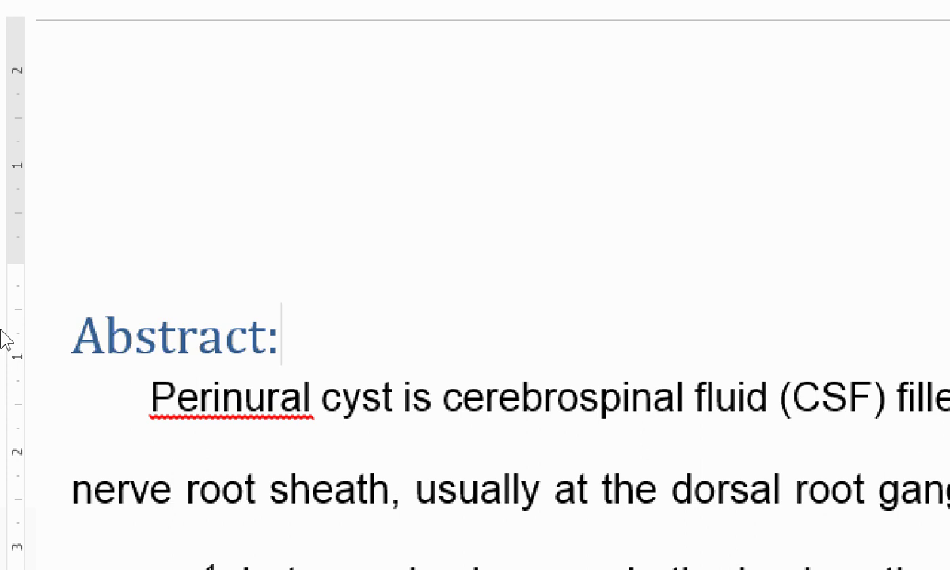
Move the keyword list into its own paragraph below "Key Words:" and apply Heading 1 to the "Key Words:" and "Introduction:" titles.
{"action": "scroll", "coordinate": [50, 340], "scroll_direction": "down", "scroll_amount": 3}
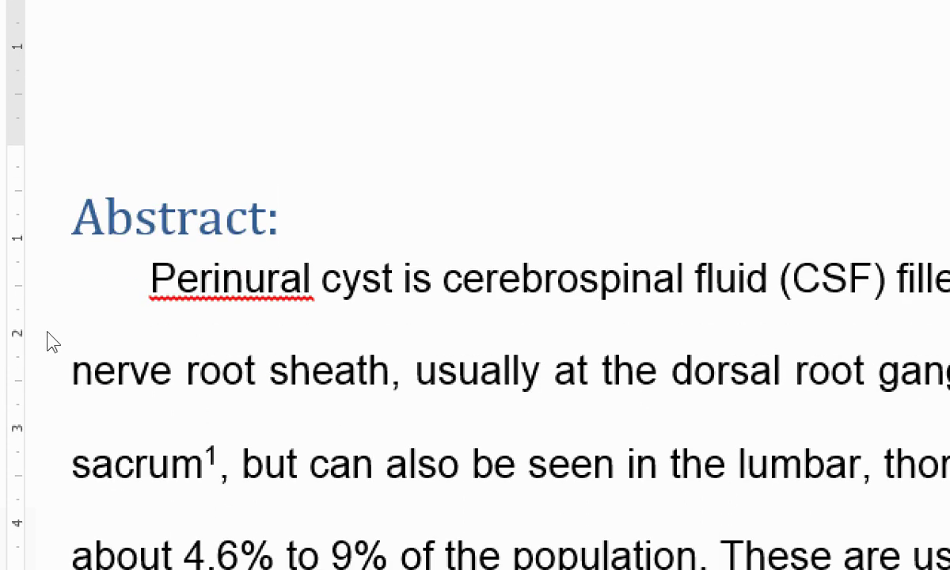
{"action": "scroll", "coordinate": [50, 340], "scroll_direction": "down", "scroll_amount": 6}
{"action": "scroll", "coordinate": [51, 340], "scroll_direction": "down", "scroll_amount": 18}
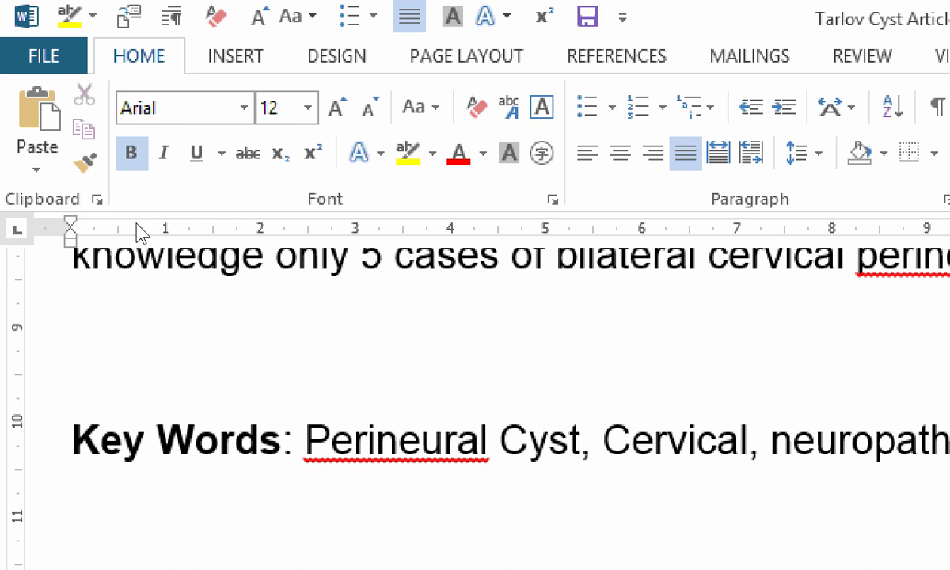
{"action": "key", "text": "Right"}
{"action": "key", "text": "Right"}
{"action": "key", "text": "Right"}
{"action": "key", "text": "Return"}
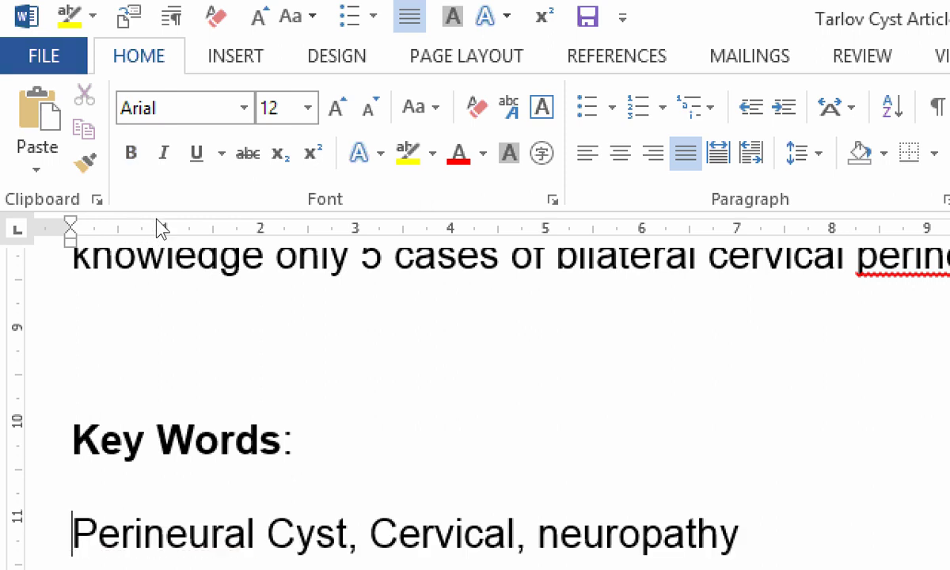
{"action": "key", "text": "Left"}
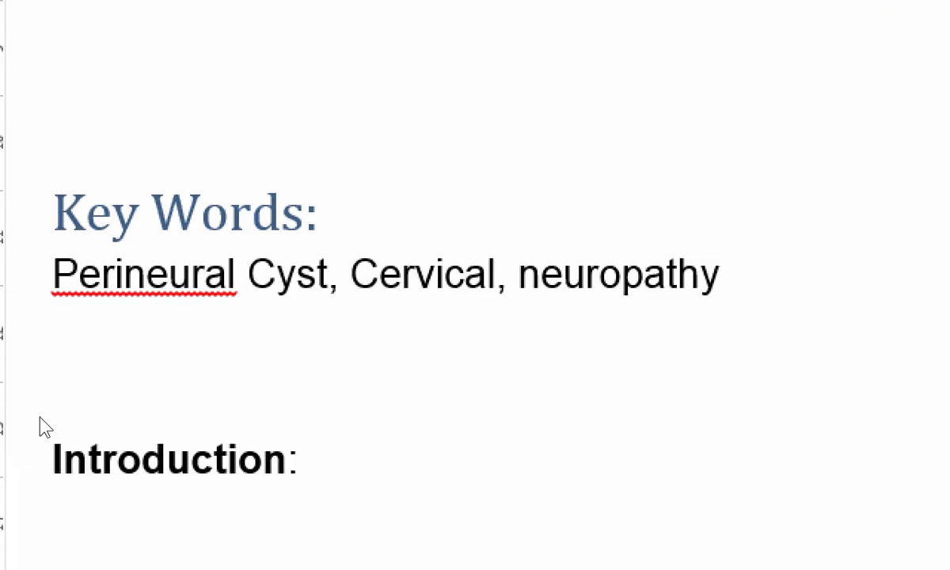
{"action": "left_click", "coordinate": [204, 465]}
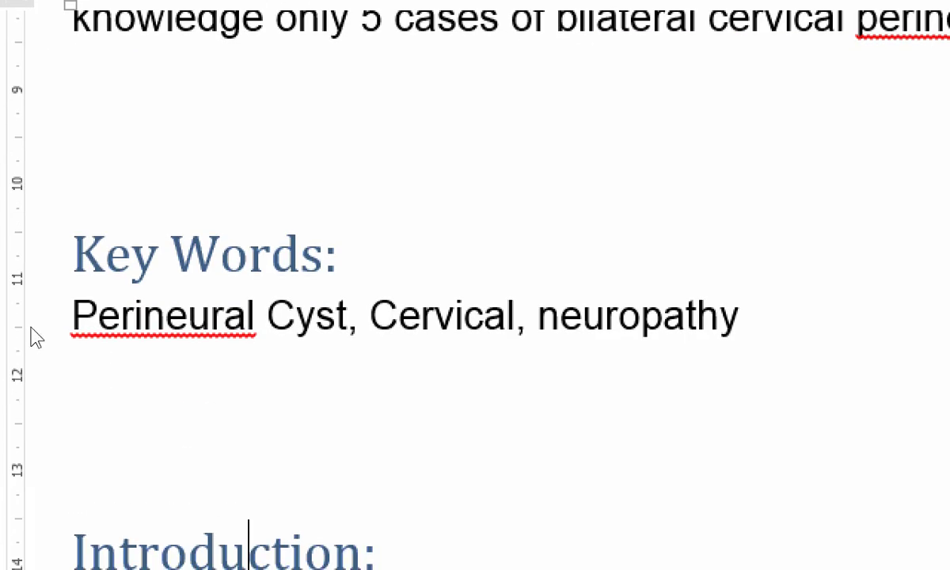
{"action": "scroll", "coordinate": [64, 356], "scroll_direction": "down", "scroll_amount": 5}
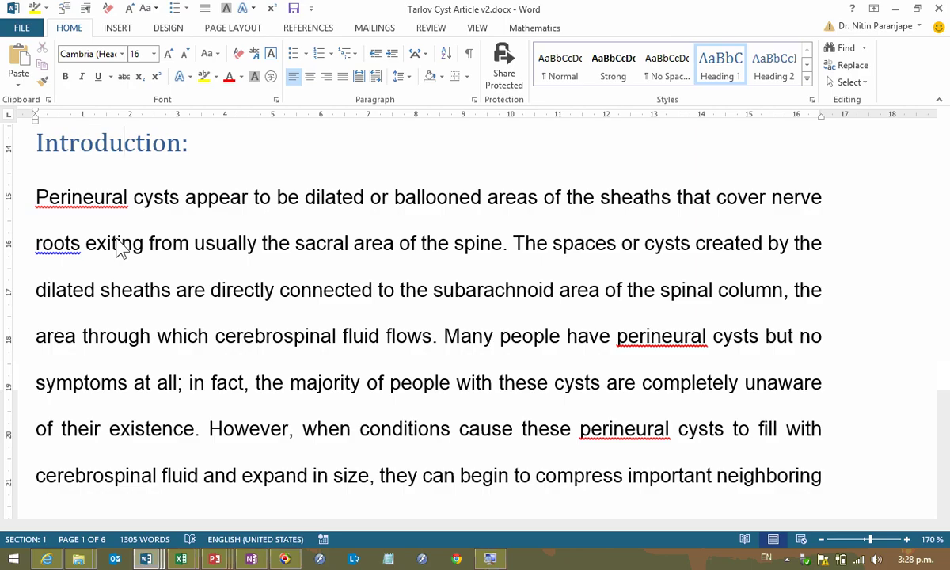
Apply the Heading 1 style to the "Case Report:" title.
{"action": "scroll", "coordinate": [112, 253], "scroll_direction": "down", "scroll_amount": 10}
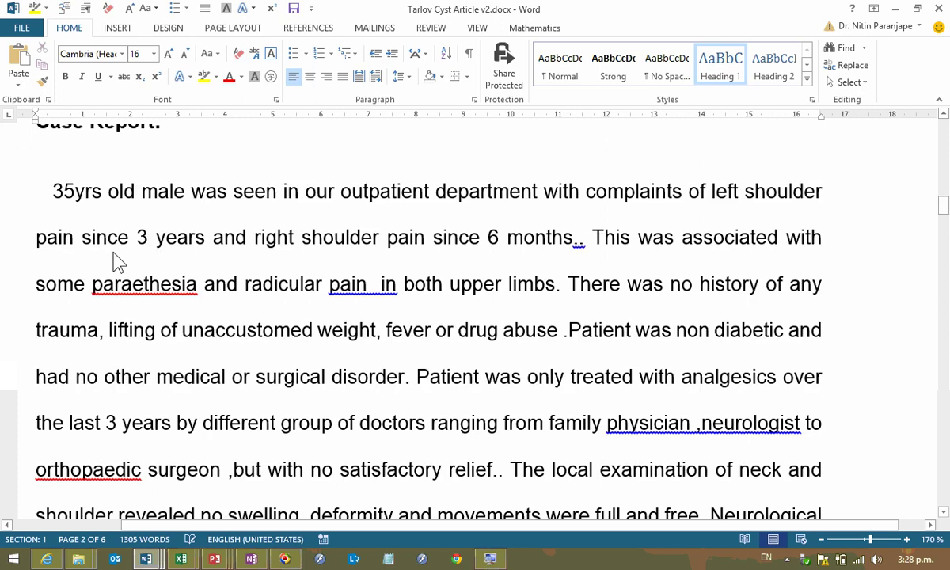
{"action": "scroll", "coordinate": [158, 269], "scroll_direction": "up", "scroll_amount": 3}
{"action": "left_click", "coordinate": [225, 269]}
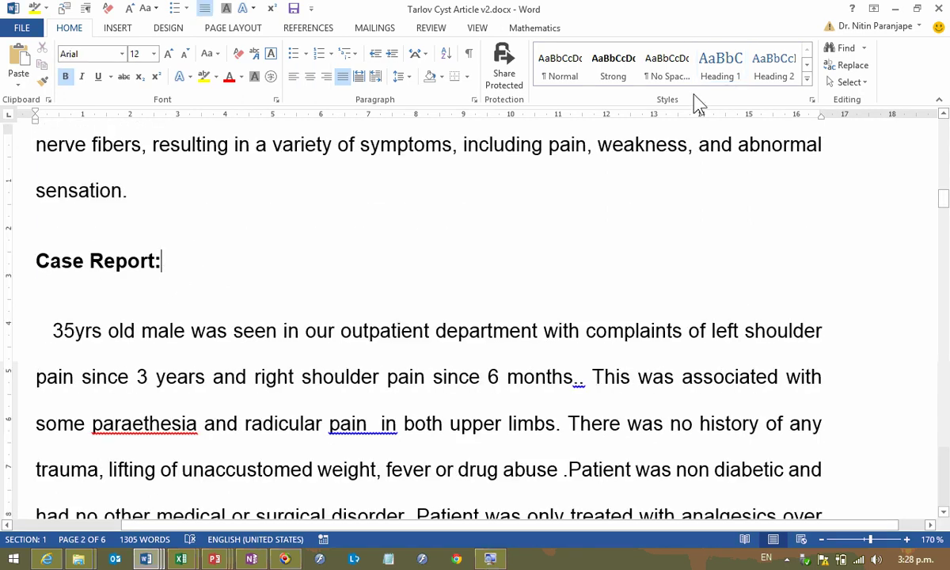
{"action": "left_click", "coordinate": [721, 76]}
Insert a "History" subheading above the sentence starting "Reflexes were normal" and give it the Heading 2 style.
{"action": "scroll", "coordinate": [252, 317], "scroll_direction": "down", "scroll_amount": 4}
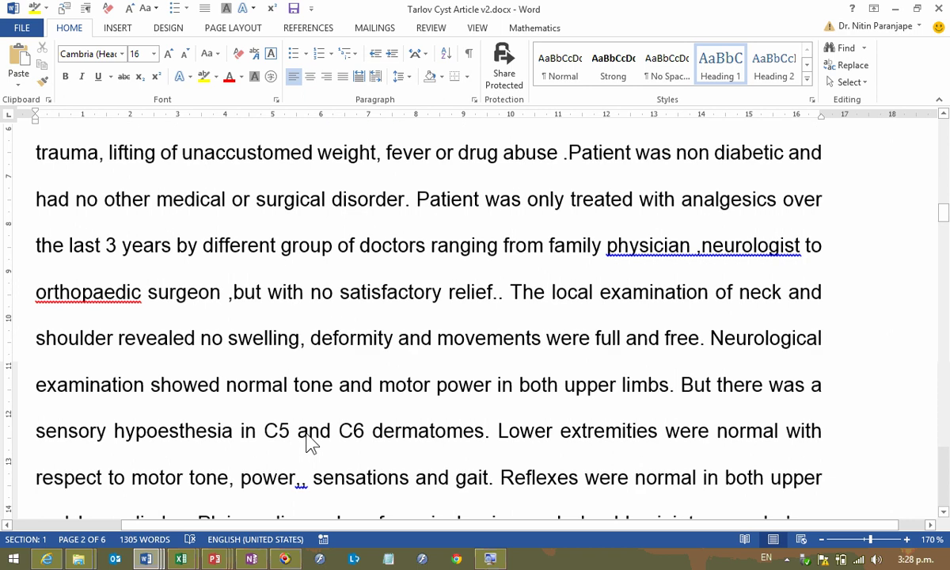
{"action": "left_click", "coordinate": [499, 475]}
{"action": "key", "text": "Return"}
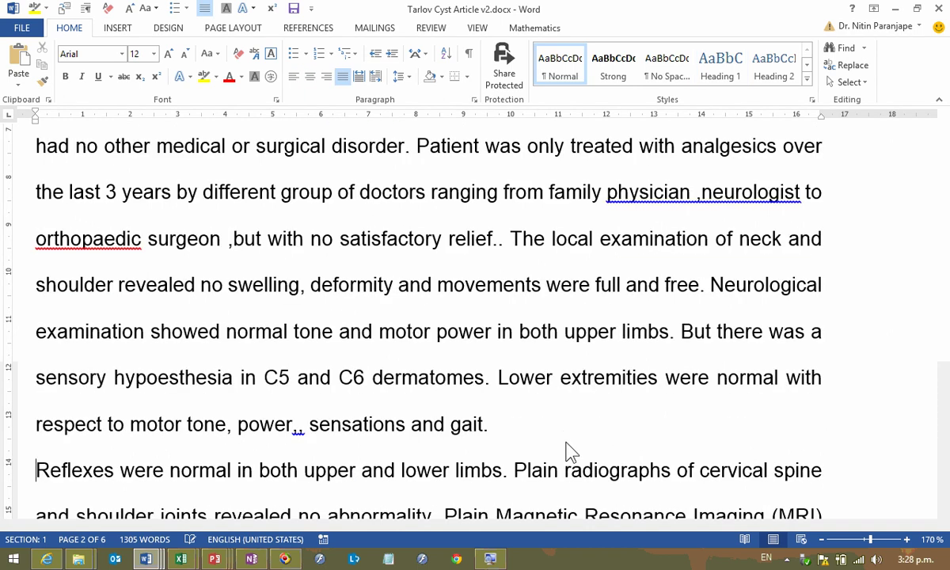
{"action": "key", "text": "Return"}
{"action": "key", "text": "Up"}
{"action": "type", "text": "History"}
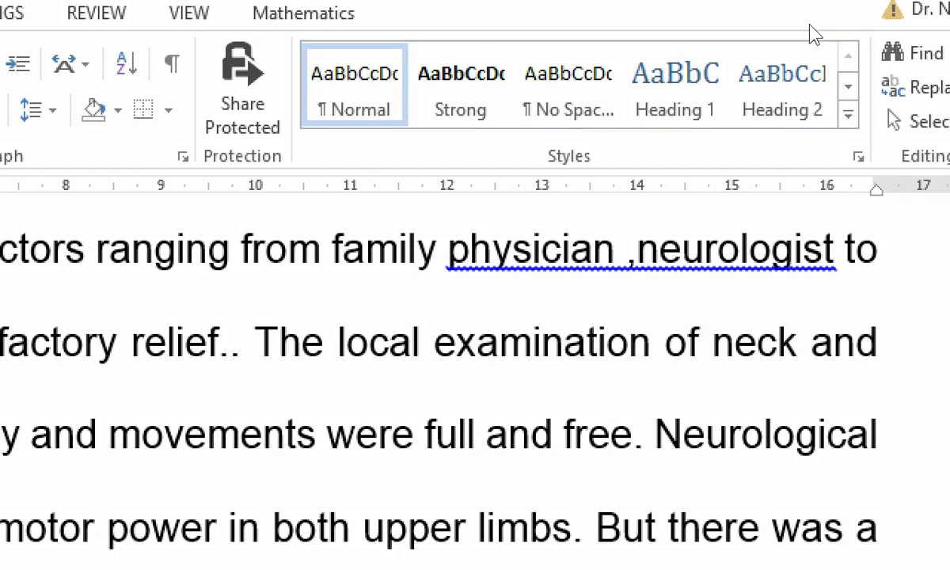
{"action": "left_click", "coordinate": [848, 115]}
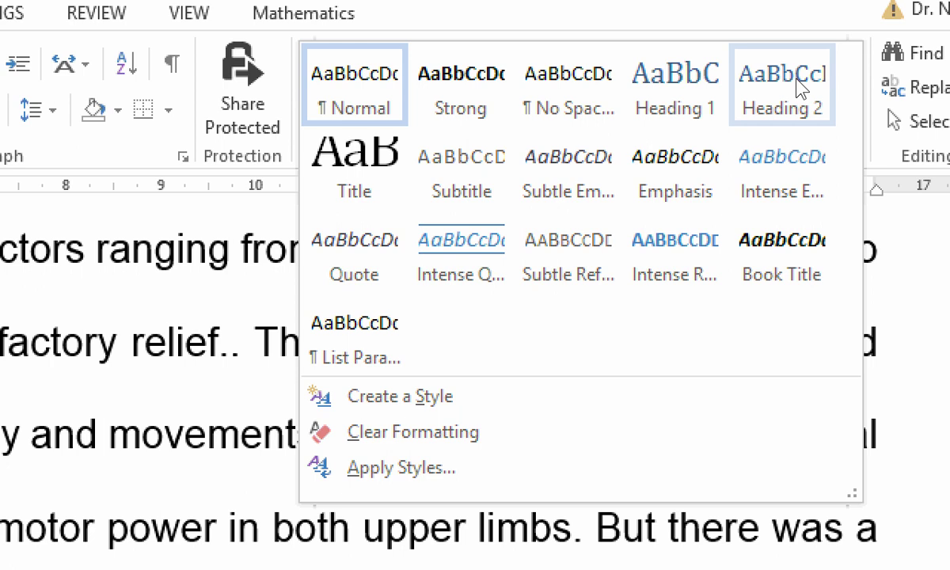
{"action": "left_click", "coordinate": [799, 88]}
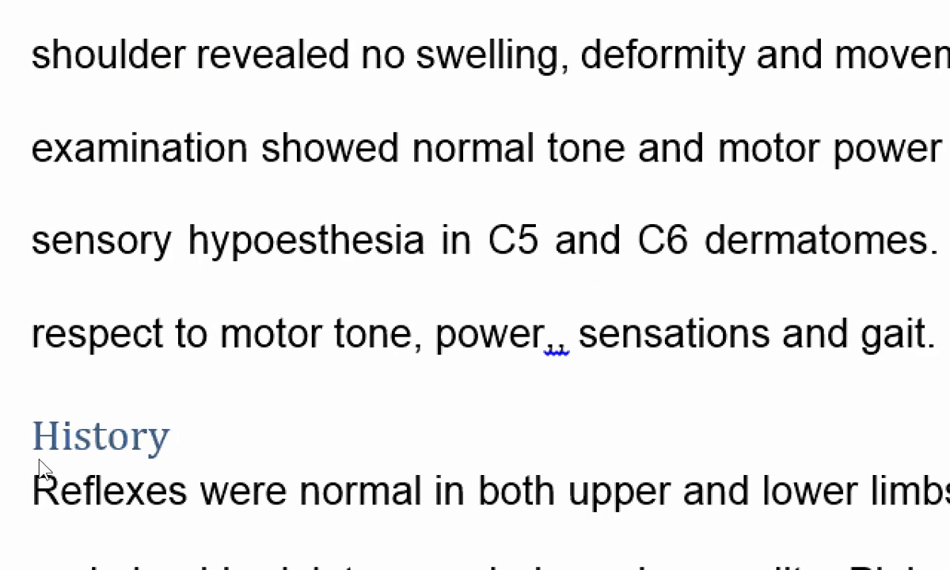
Try a sample line reading "Heading 1" in the Heading 1 style above "History", and delete its text.
{"action": "key", "text": "Home"}
{"action": "key", "text": "Return"}
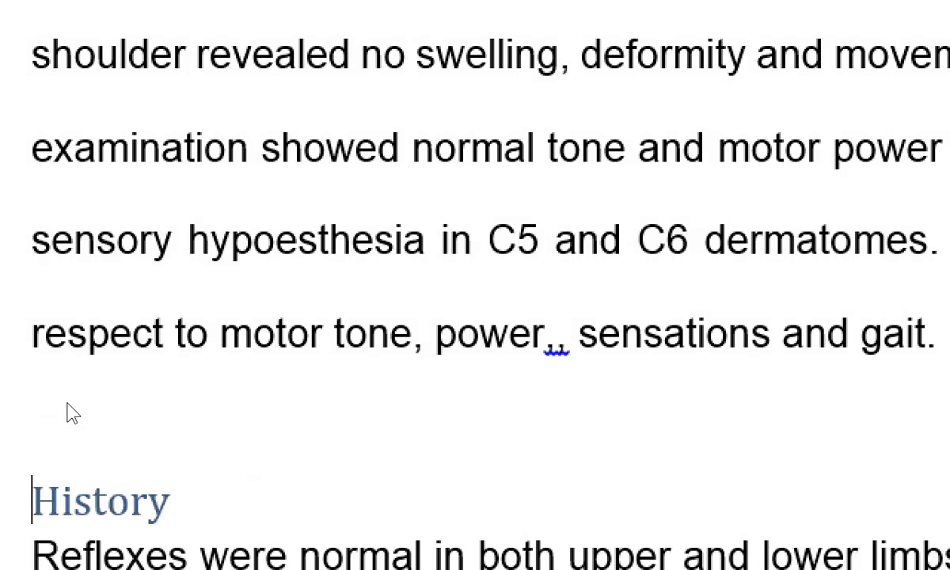
{"action": "type", "text": "Heading 1"}
{"action": "key", "text": "ctrl+alt+1"}
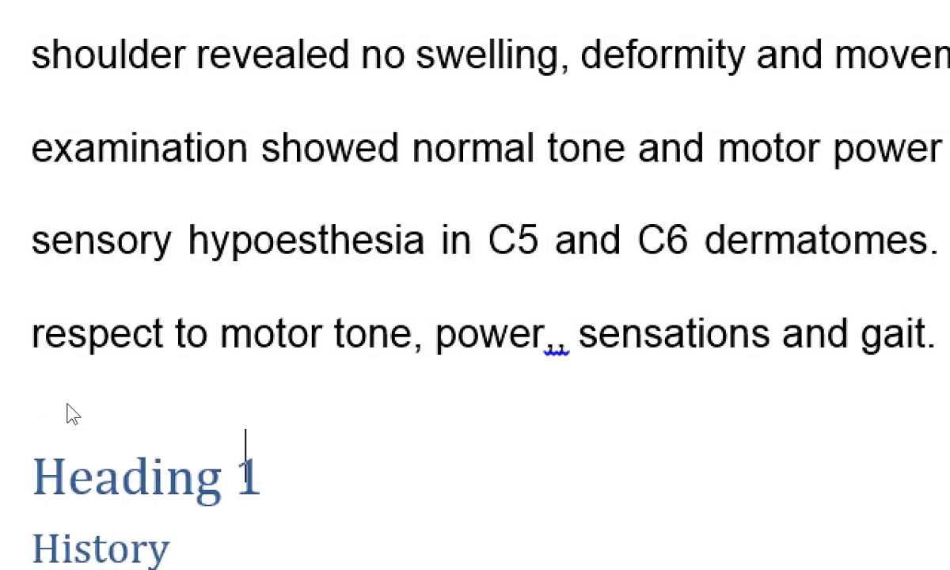
{"action": "scroll", "coordinate": [79, 427], "scroll_direction": "down", "scroll_amount": 3}
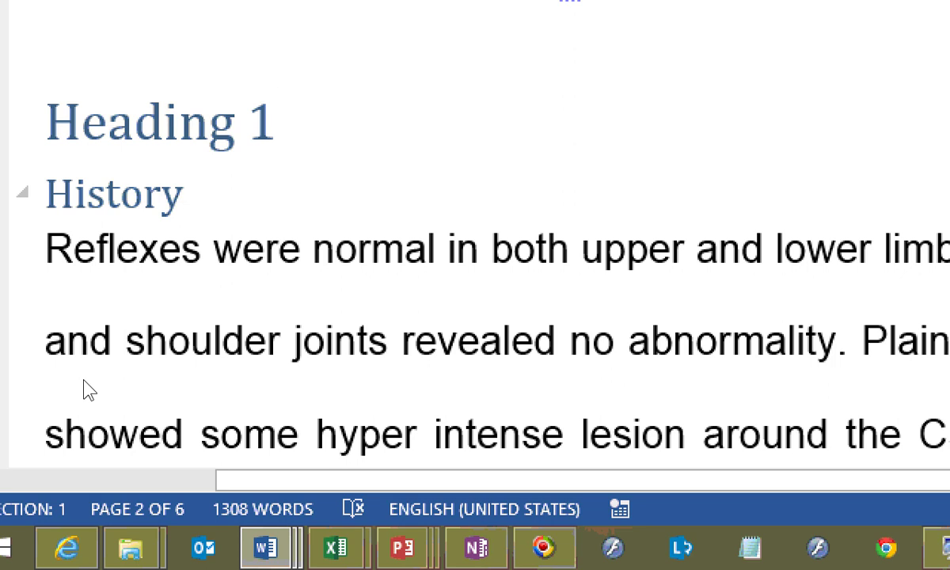
{"action": "key", "text": "ctrl+BackSpace"}
{"action": "key", "text": "ctrl+BackSpace"}
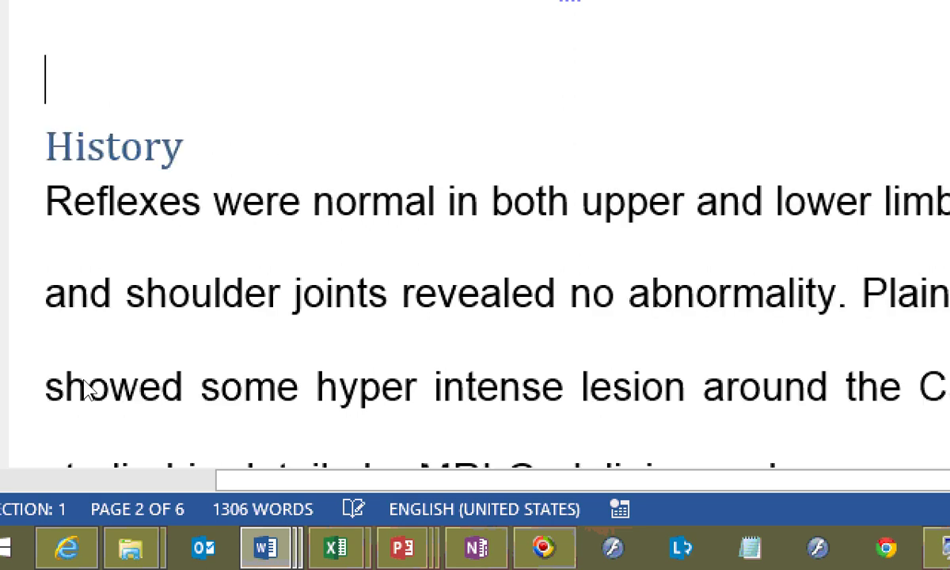
Examine the heading levels and other styles offered in the full style gallery.
{"action": "key", "text": "Down"}
{"action": "key", "text": "End"}
{"action": "scroll", "coordinate": [111, 380], "scroll_direction": "down", "scroll_amount": 4}
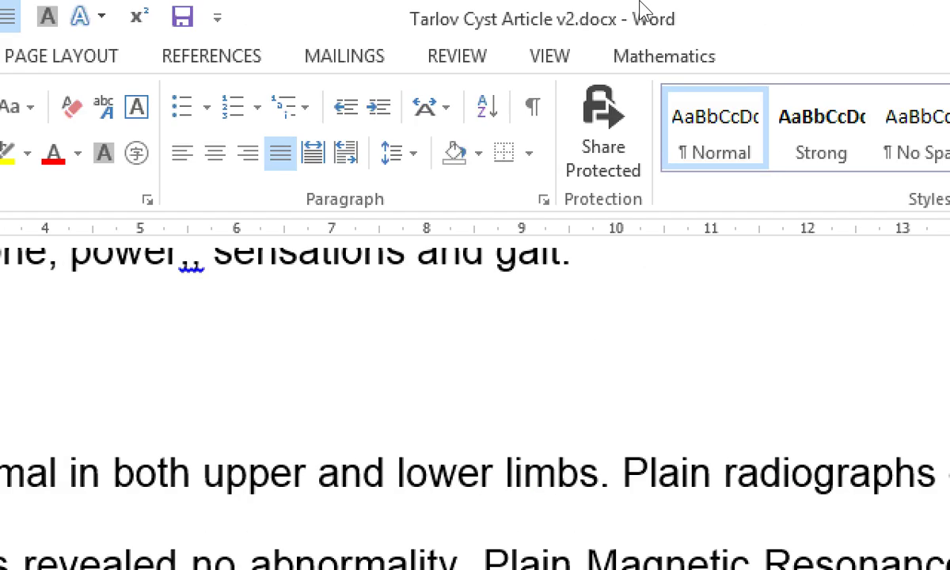
{"action": "left_click", "coordinate": [658, 119]}
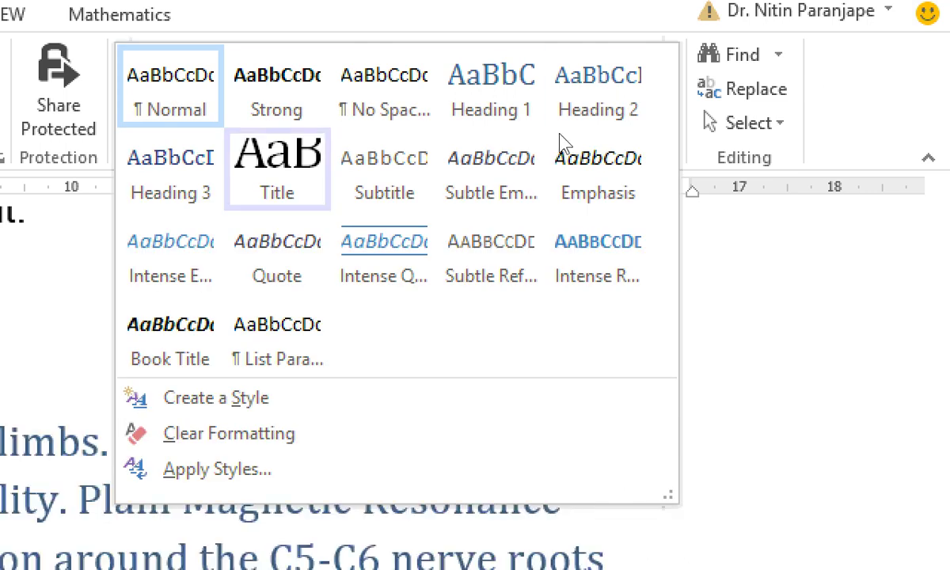
{"action": "key", "text": "Left"}
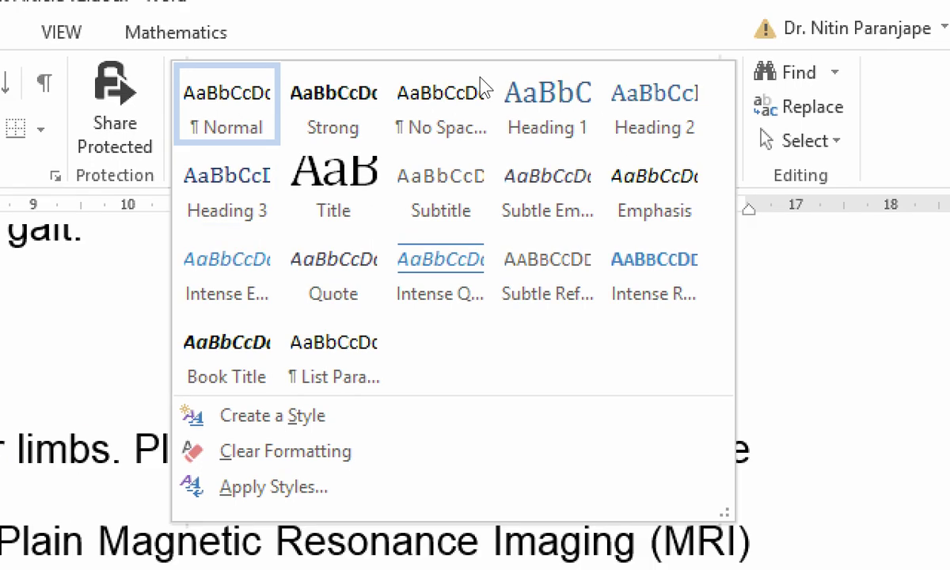
{"action": "key", "text": "Escape"}
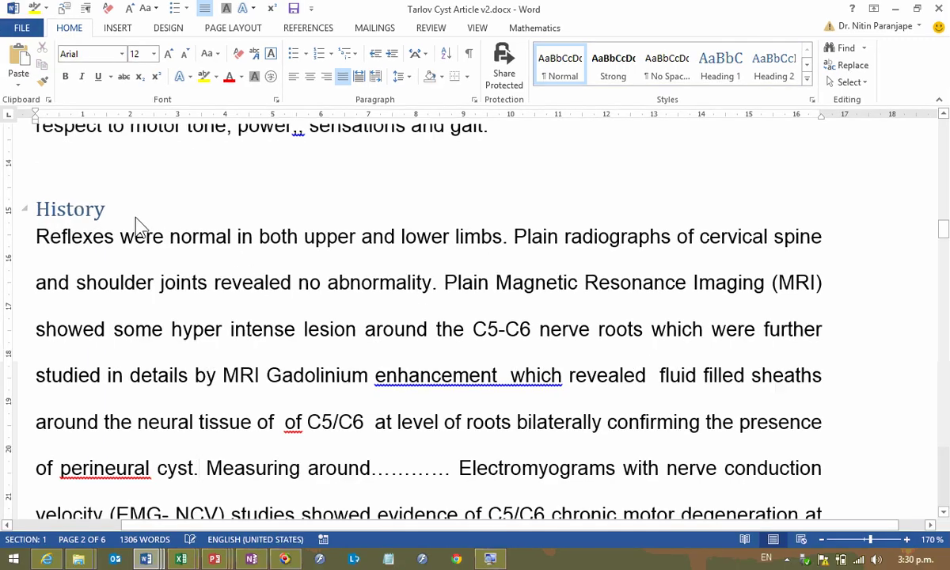
Generate placeholder text below the "History" subheading with =rand(10,20).
{"action": "left_click", "coordinate": [117, 225]}
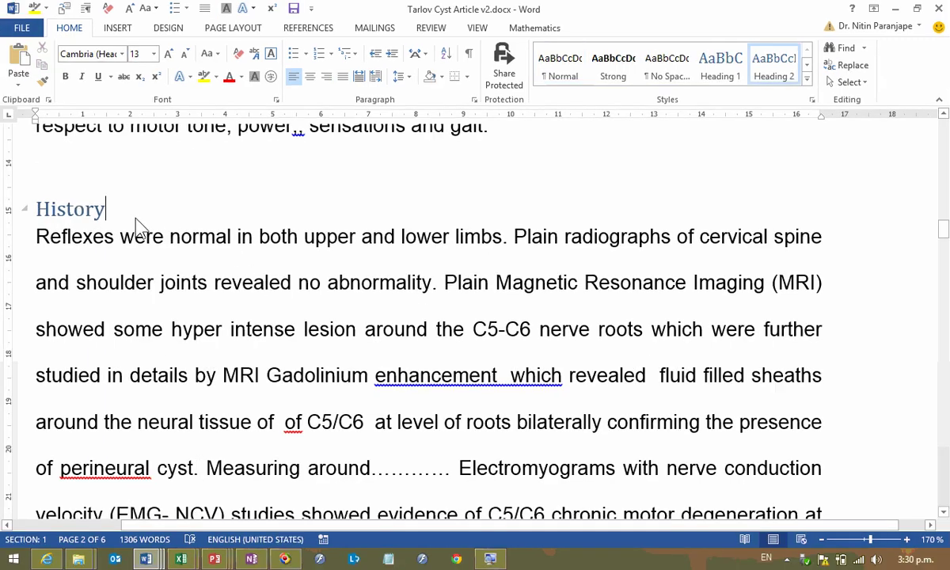
{"action": "key", "text": "Return"}
{"action": "type", "text": "=rand(10,"}
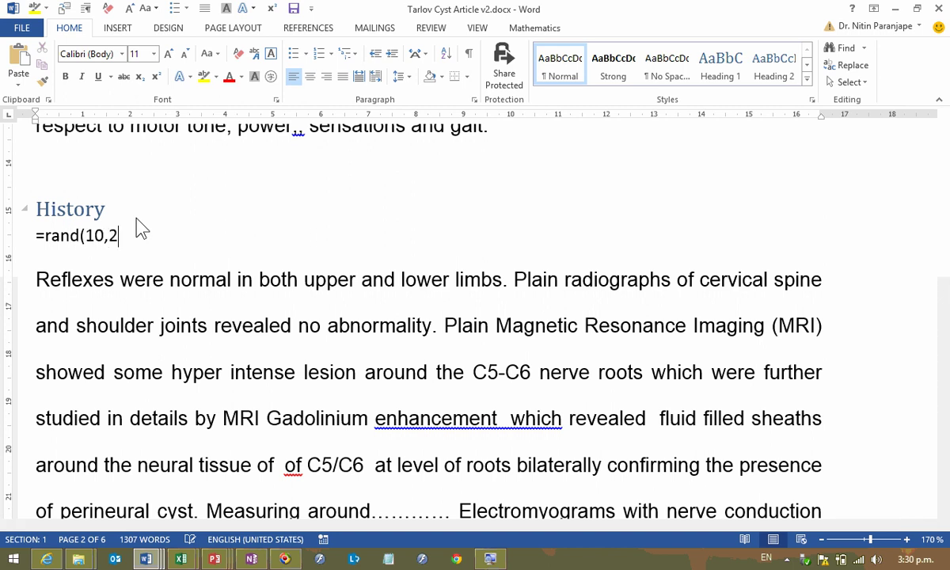
{"action": "type", "text": "20)"}
{"action": "triple_click", "coordinate": [137, 225]}
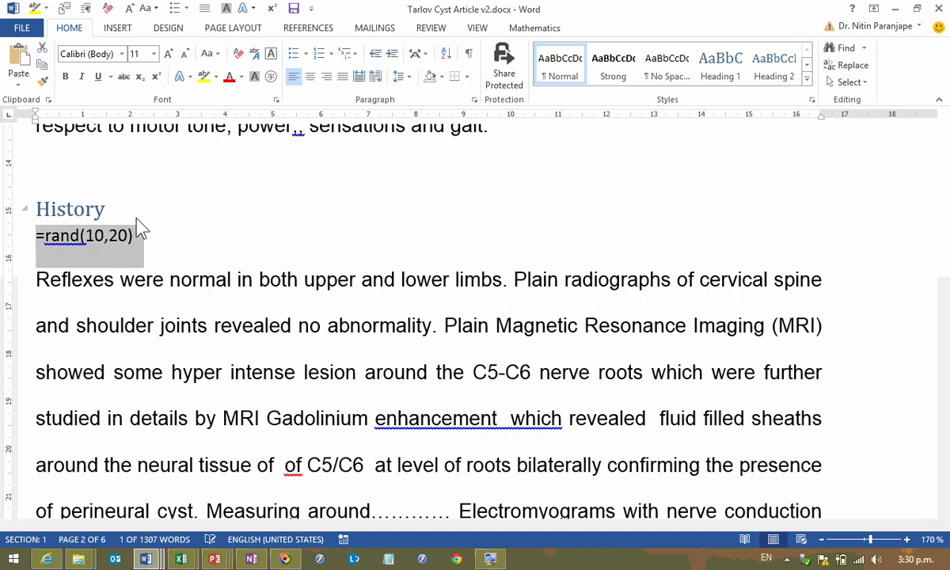
{"action": "left_click", "coordinate": [141, 229]}
{"action": "key", "text": "Return"}
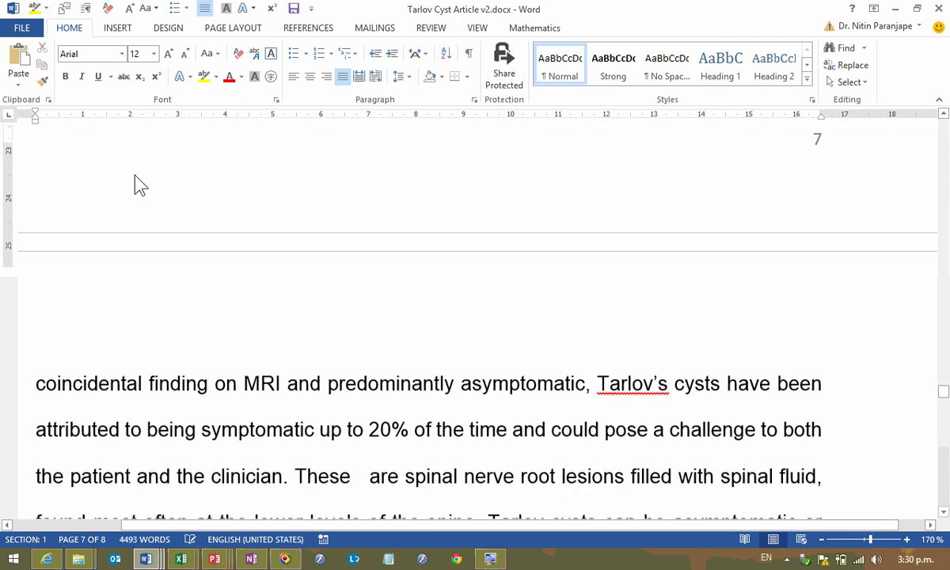
Apply the Heading 1 style to the "Discussion:" and "References:" titles.
{"action": "left_click", "coordinate": [165, 210]}
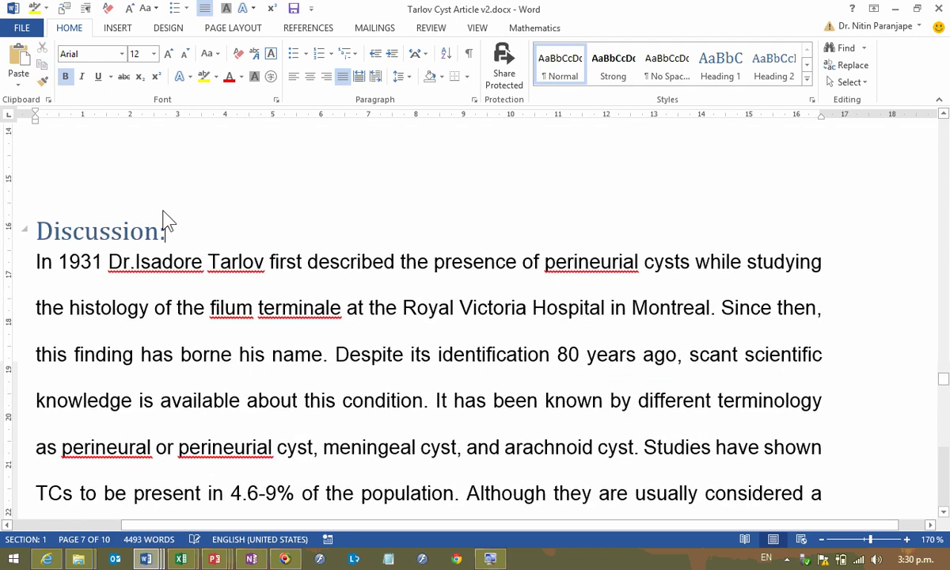
{"action": "scroll", "coordinate": [166, 226], "scroll_direction": "down", "scroll_amount": 5}
{"action": "scroll", "coordinate": [166, 227], "scroll_direction": "down", "scroll_amount": 5}
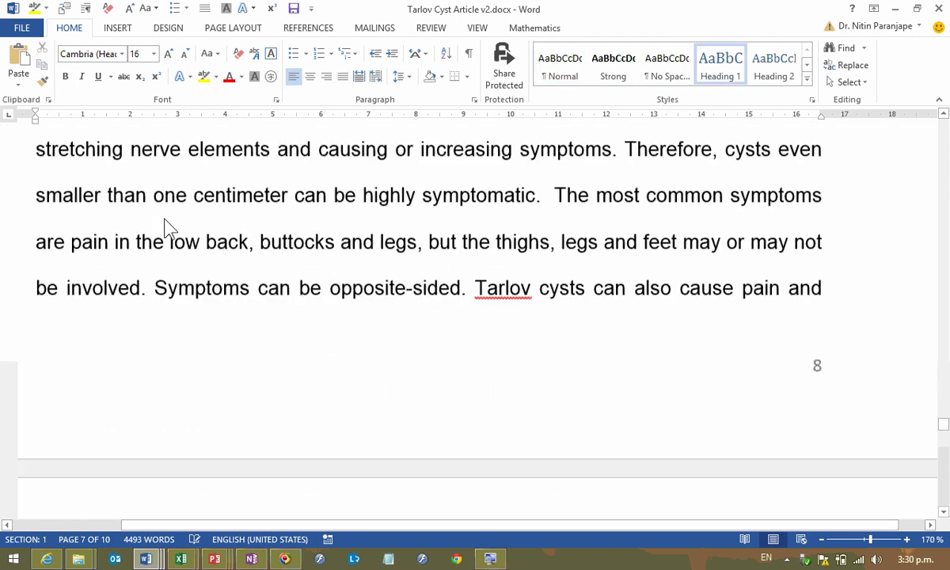
{"action": "scroll", "coordinate": [165, 228], "scroll_direction": "down", "scroll_amount": 10}
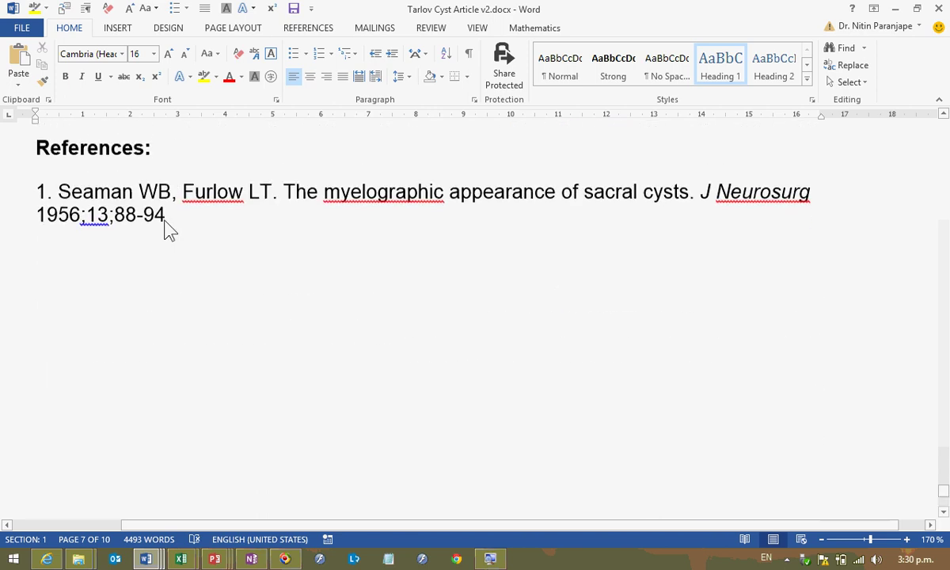
{"action": "left_click", "coordinate": [164, 210]}
{"action": "key", "text": "ctrl+alt+1"}
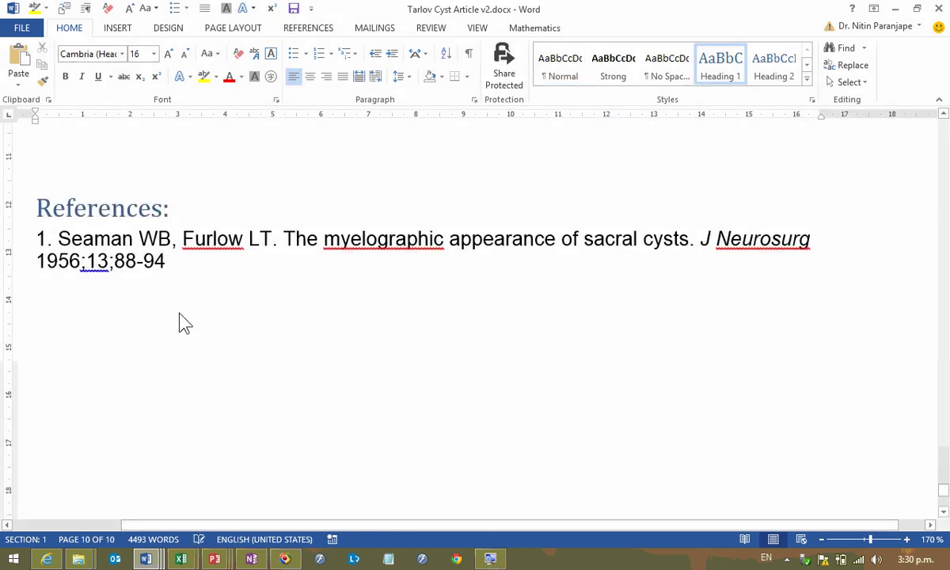
Lengthen the article with more generated placeholder text after the Discussion section's last paragraph.
{"action": "left_click", "coordinate": [179, 322]}
{"action": "scroll", "coordinate": [170, 285], "scroll_direction": "up", "scroll_amount": 3}
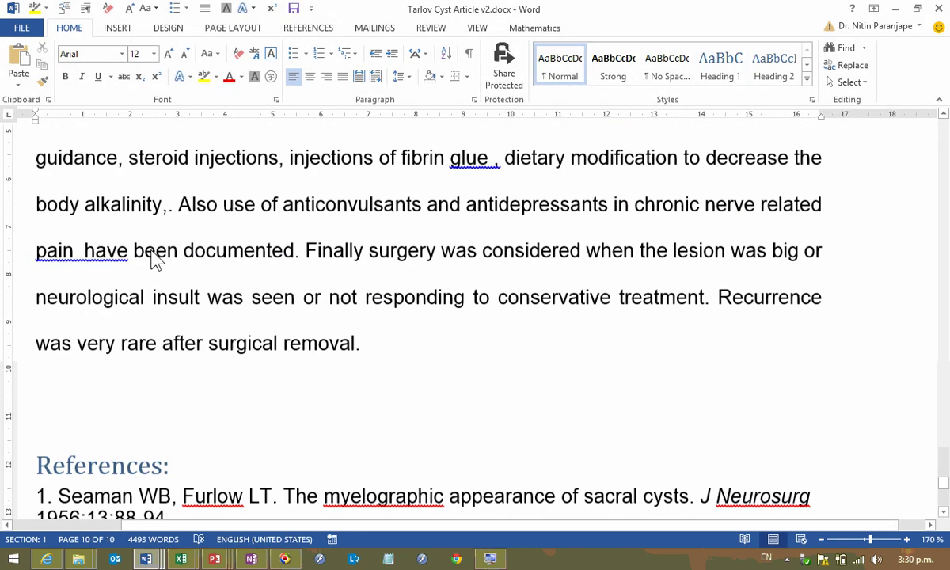
{"action": "left_click", "coordinate": [125, 392]}
{"action": "key", "text": "ctrl+Return"}
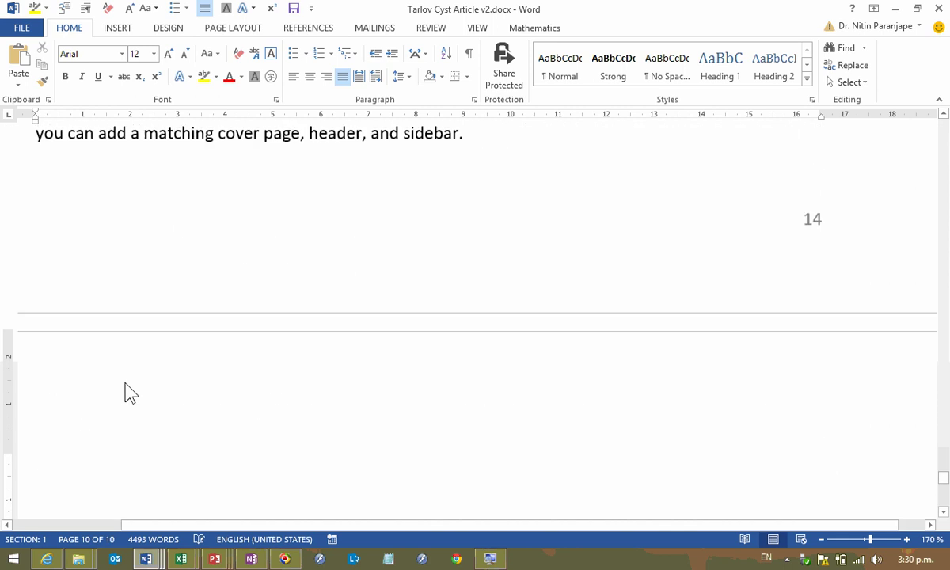
{"action": "key", "text": "ctrl+End"}
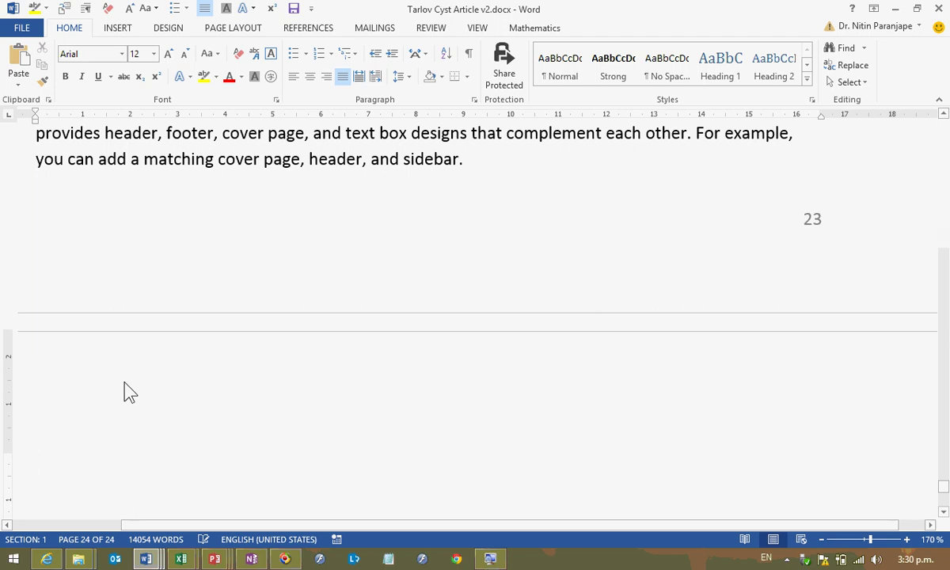
Show the Navigation Pane from the start of the article and clear the heading style from the empty line above "History".
{"action": "key", "text": "ctrl+Home"}
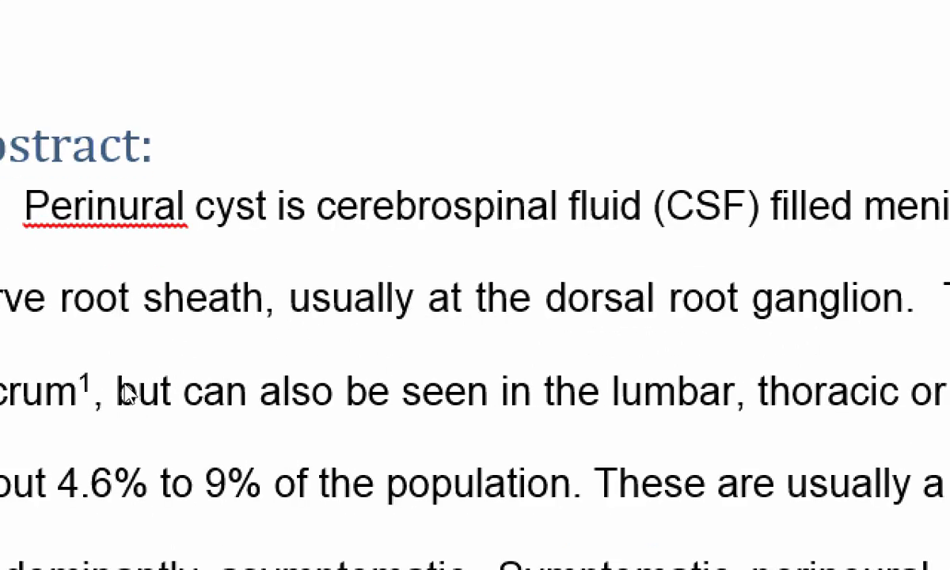
{"action": "key", "text": "alt+w"}
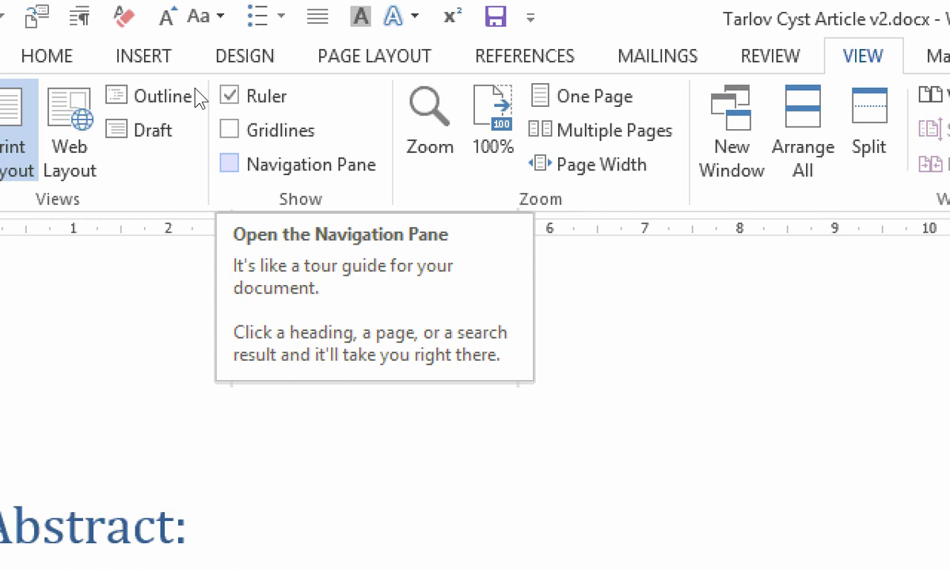
{"action": "key", "text": "space"}
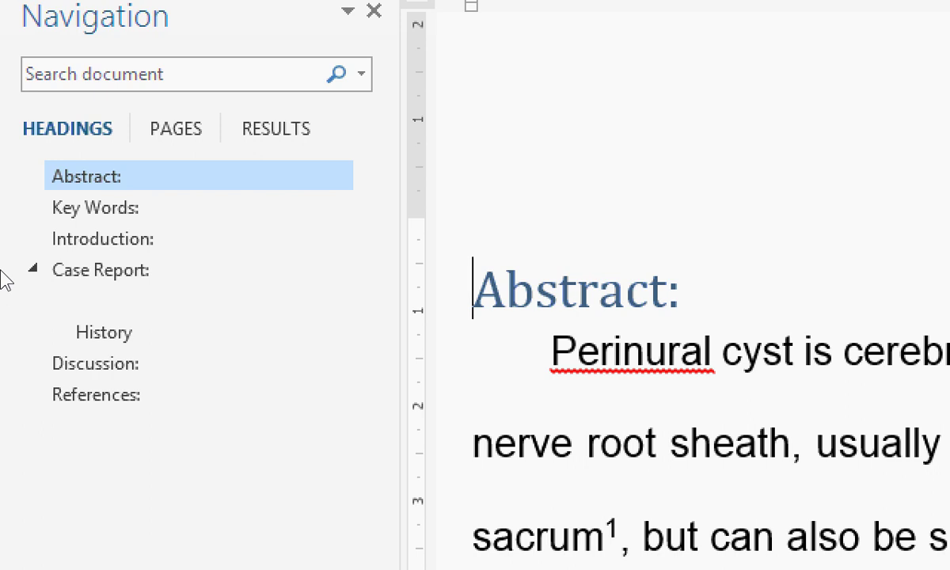
{"action": "left_click", "coordinate": [54, 277]}
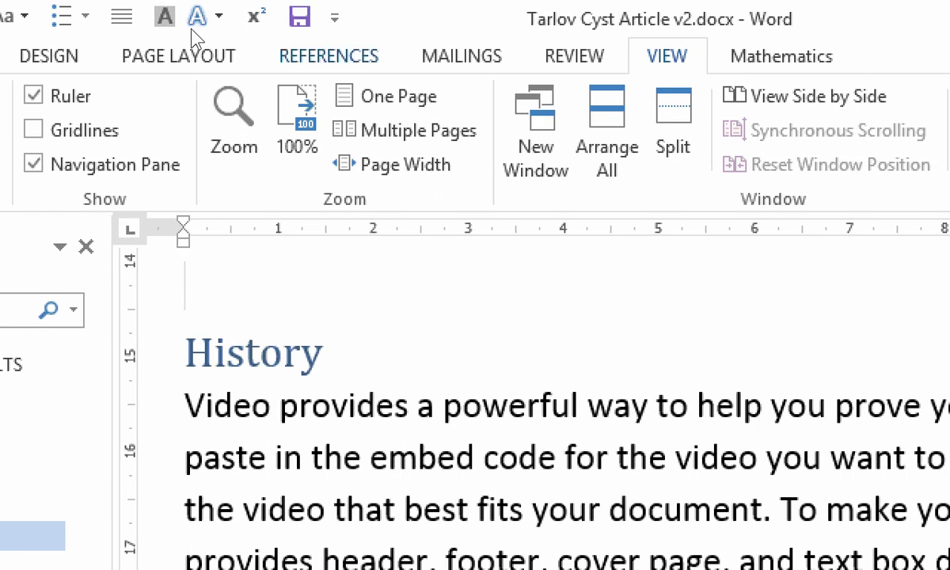
{"action": "left_click", "coordinate": [93, 40]}
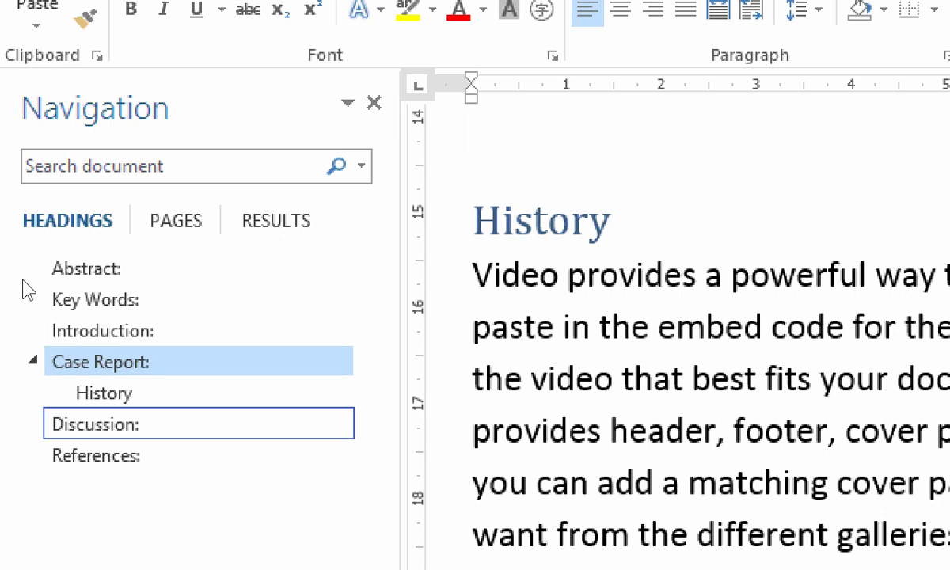
Jump to the "History" section using the heading list in the Navigation Pane.
{"action": "left_click", "coordinate": [49, 261]}
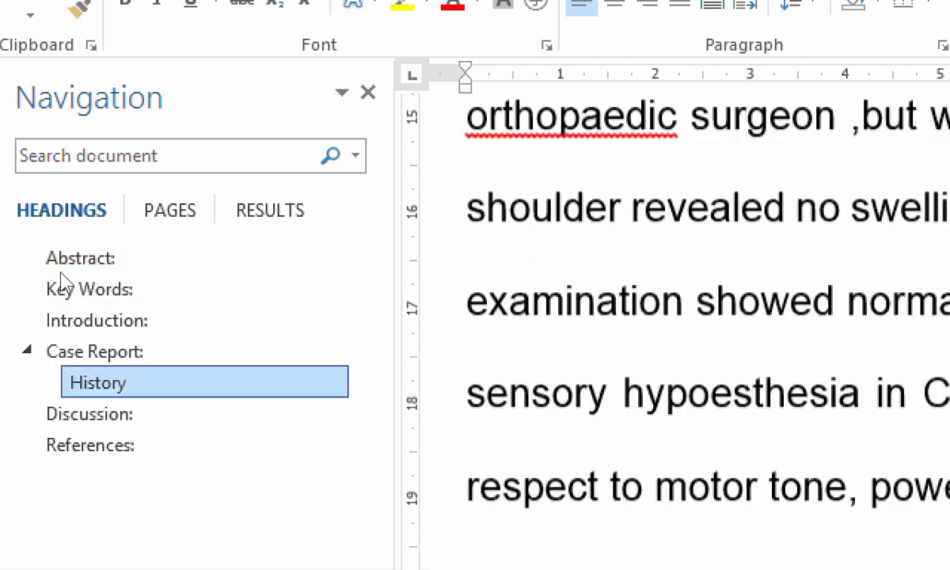
{"action": "key", "text": "Return"}
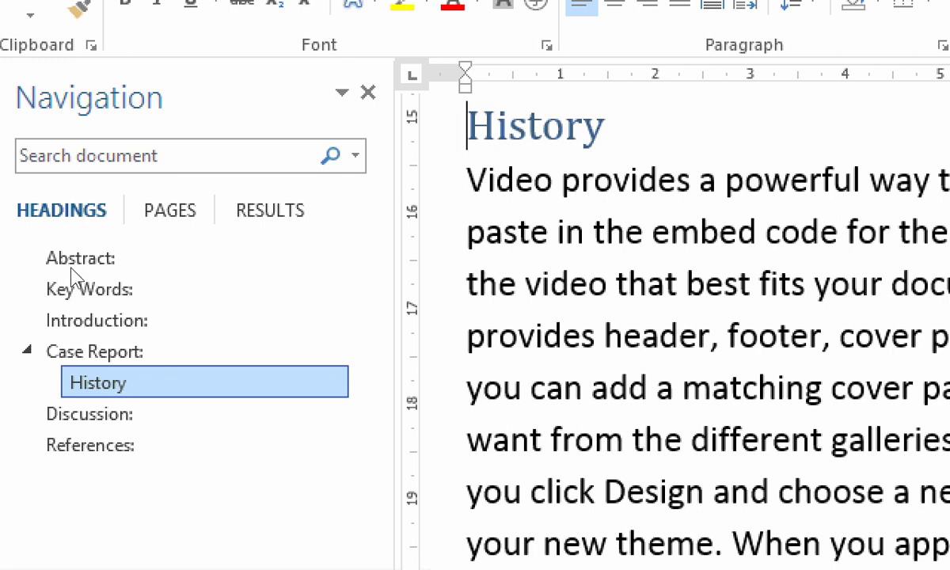
{"action": "key", "text": "ctrl+Down"}
{"action": "key", "text": "ctrl+Down"}
{"action": "key", "text": "ctrl+Up"}
{"action": "key", "text": "Escape"}
{"action": "scroll", "coordinate": [305, 307], "scroll_direction": "down", "scroll_amount": 2}
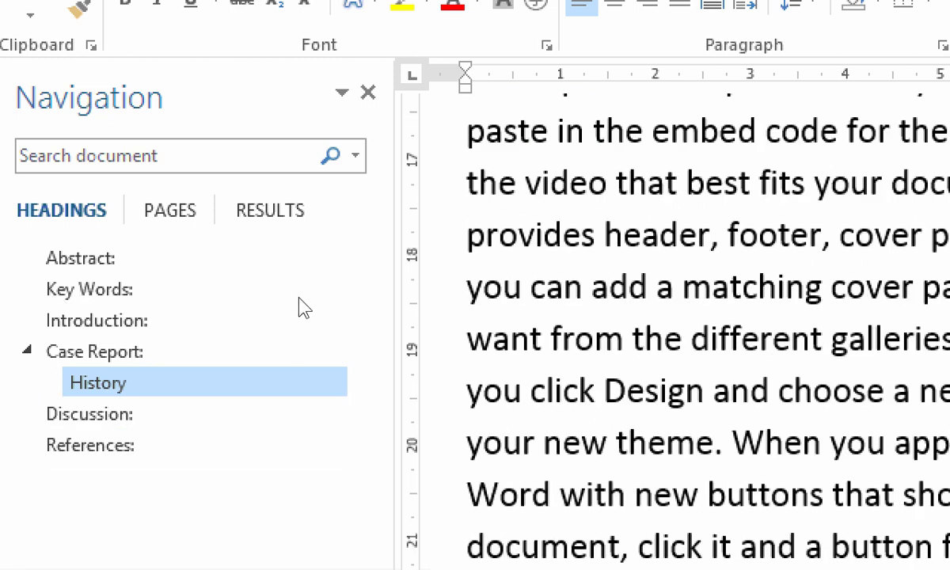
Insert an "Examination" subheading above "History" in the Heading 2 style, with an empty line below it.
{"action": "key", "text": "F6"}
{"action": "key", "text": "Return"}
{"action": "key", "text": "Return"}
{"action": "key", "text": "Up"}
{"action": "type", "text": "Examination"}
{"action": "key", "text": "Return"}
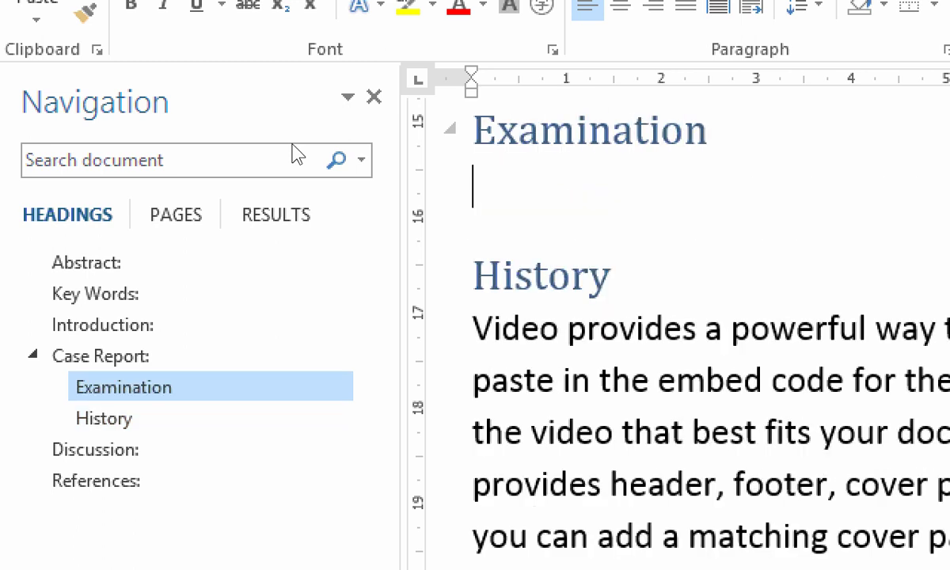
Fill the Examination section with generated placeholder text and jump back to its heading using the heading list.
{"action": "key", "text": "ctrl+Return"}
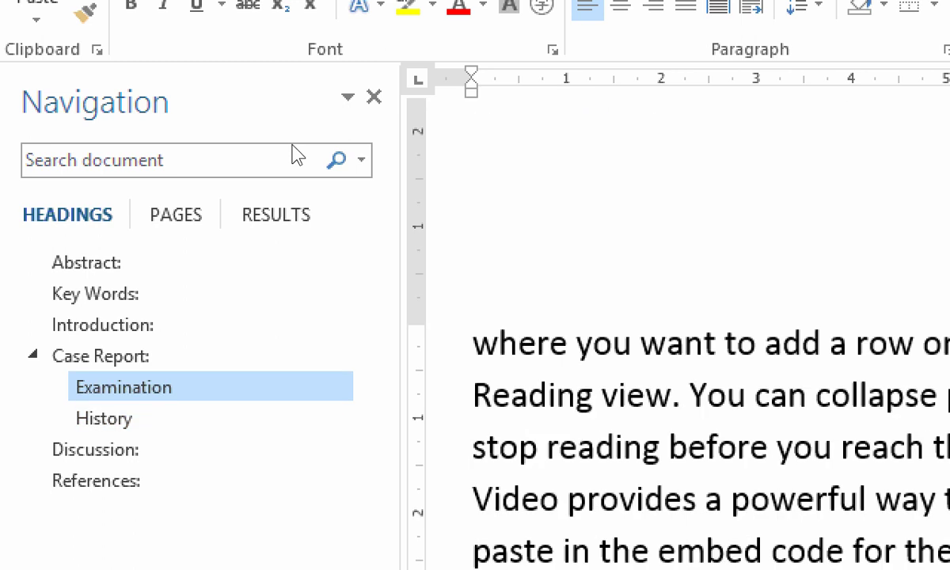
{"action": "key", "text": "F6"}
{"action": "key", "text": "Up"}
{"action": "key", "text": "Down"}
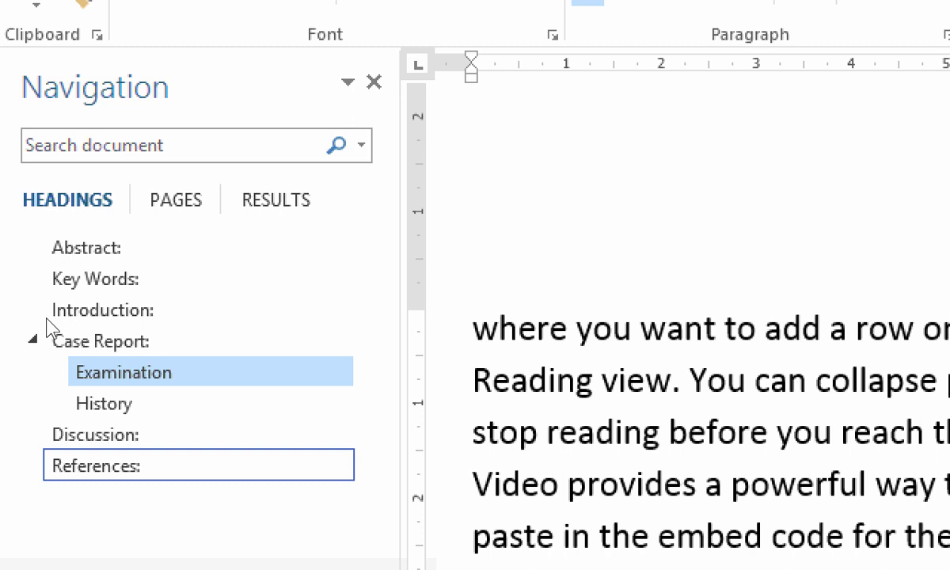
{"action": "key", "text": "Up"}
{"action": "key", "text": "Up"}
{"action": "key", "text": "Up"}
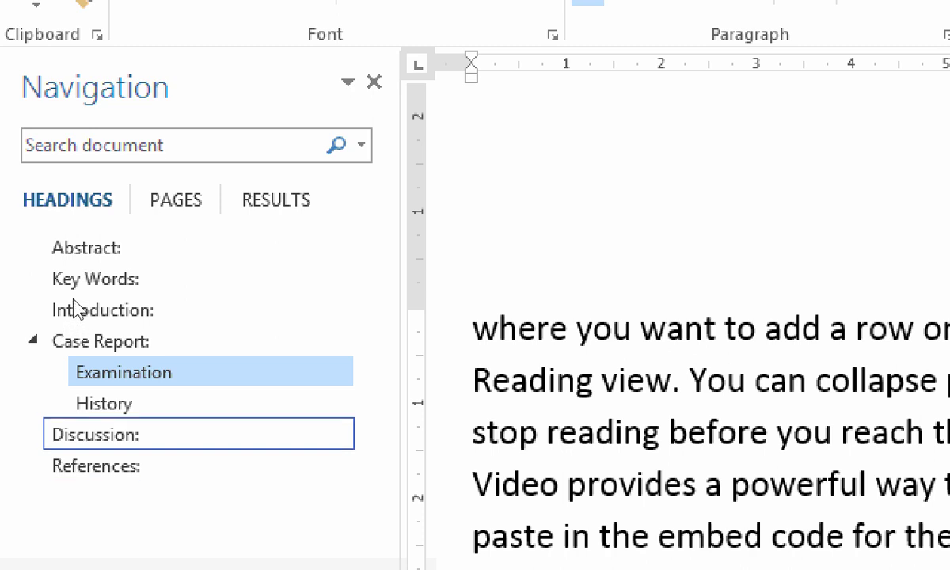
{"action": "key", "text": "Return"}
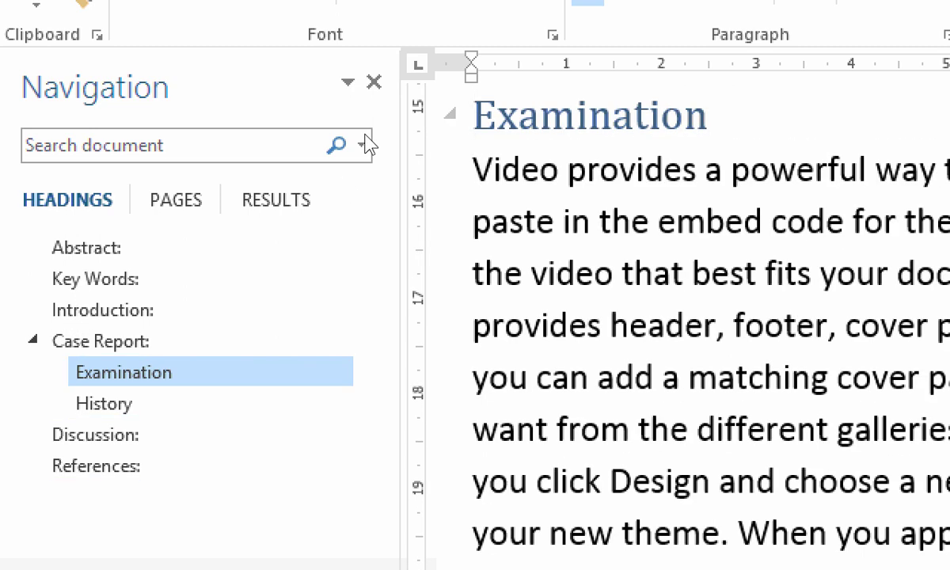
Move the Examination section below History within Case Report by reordering the heading list.
{"action": "key", "text": "shift+Page_Down"}
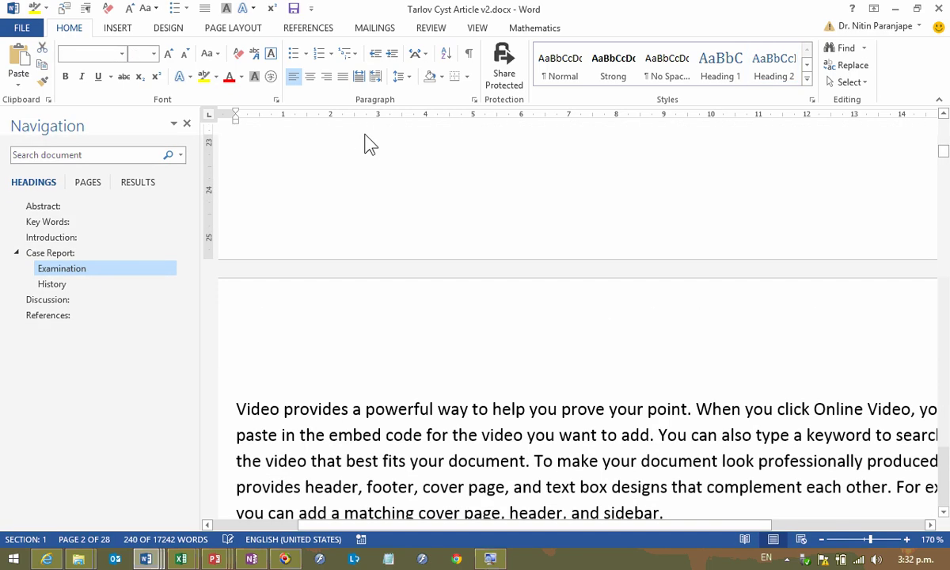
{"action": "key", "text": "shift+Page_Down"}
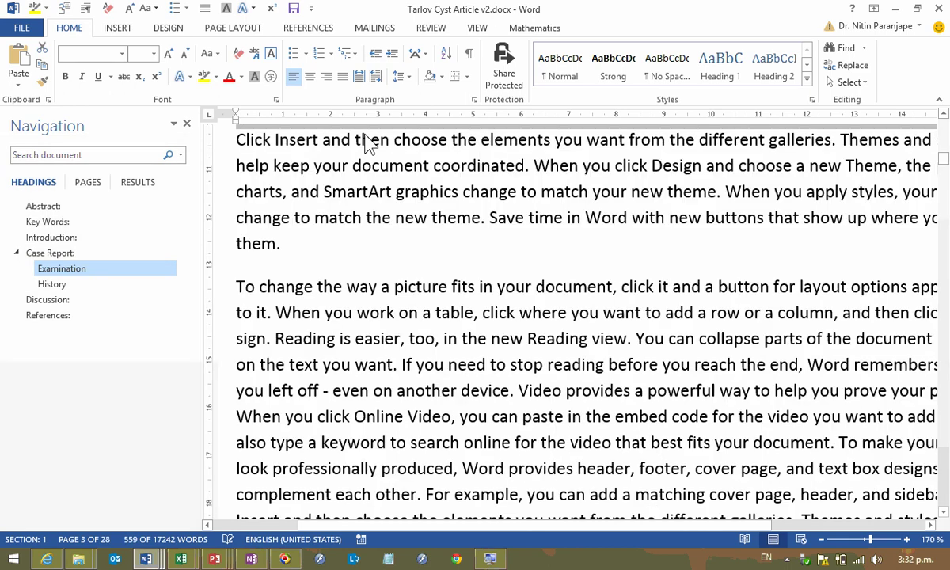
{"action": "key", "text": "shift+Page_Down"}
{"action": "scroll", "coordinate": [367, 145], "scroll_direction": "down", "scroll_amount": 4}
{"action": "scroll", "coordinate": [366, 145], "scroll_direction": "down", "scroll_amount": 1}
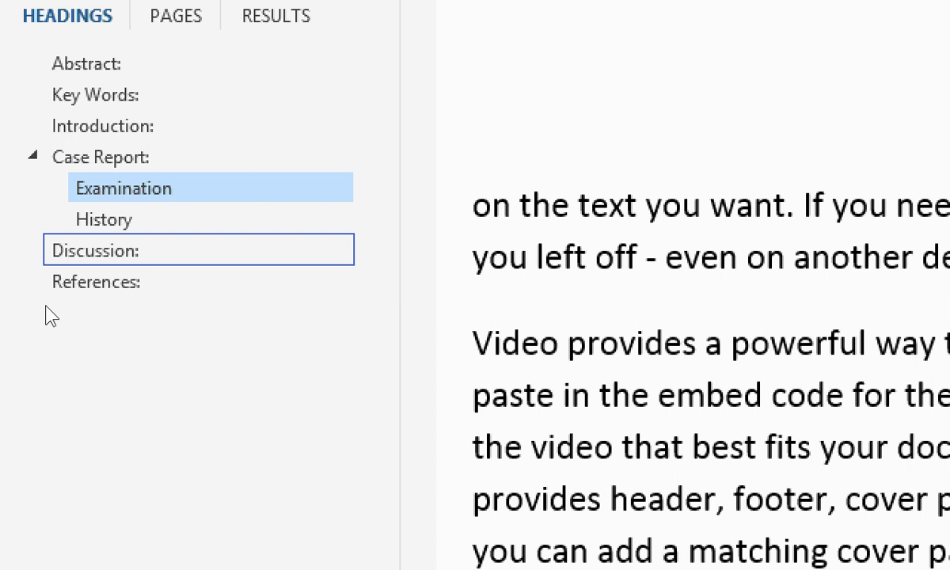
{"action": "left_click_drag", "start_coordinate": [50, 267], "coordinate": [46, 245]}
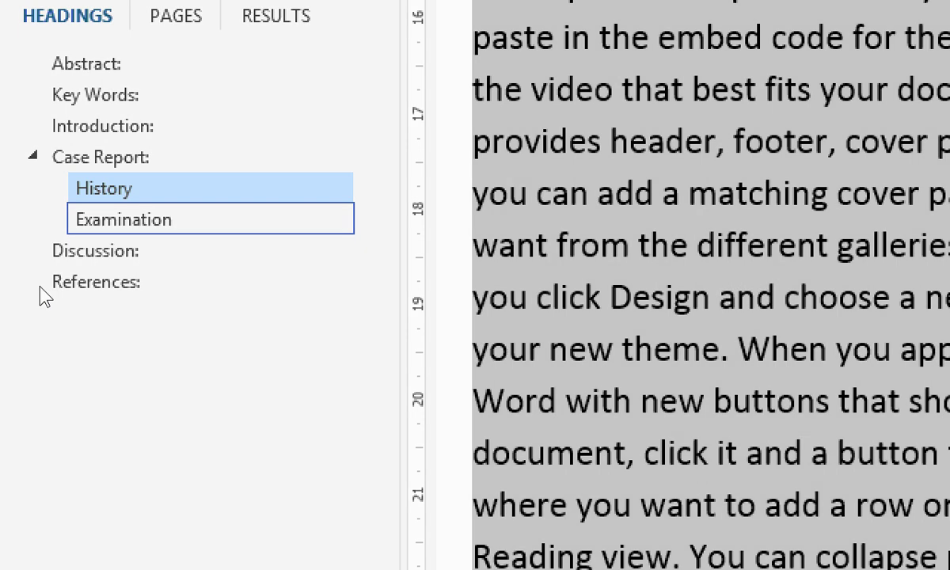
Reorder the article's sections, moving Discussion above Introduction and Case Report with its subsections above Discussion.
{"action": "left_click_drag", "start_coordinate": [39, 257], "coordinate": [41, 250]}
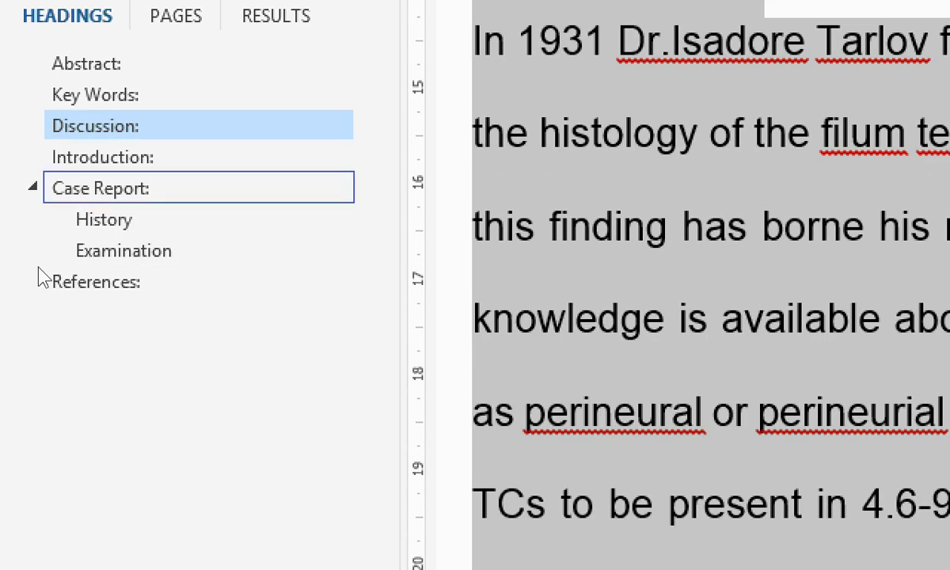
{"action": "left_click", "coordinate": [38, 267]}
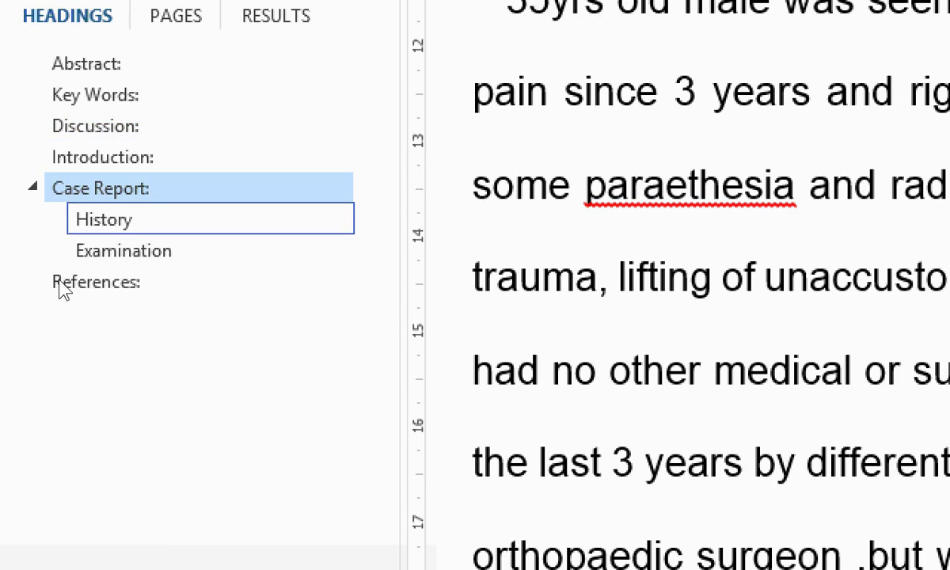
{"action": "left_click_drag", "start_coordinate": [54, 283], "coordinate": [55, 240]}
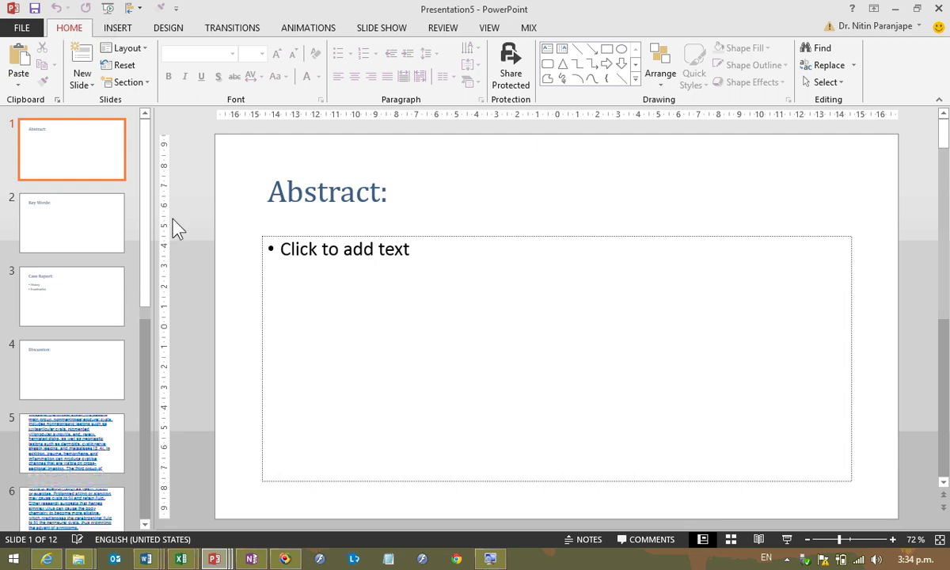
Run the slide show of the presentation made from the article's headings, view slides 1 to 6, and end it.
{"action": "key", "text": "F5"}
{"action": "left_click", "coordinate": [178, 229]}
{"action": "left_click", "coordinate": [178, 229]}
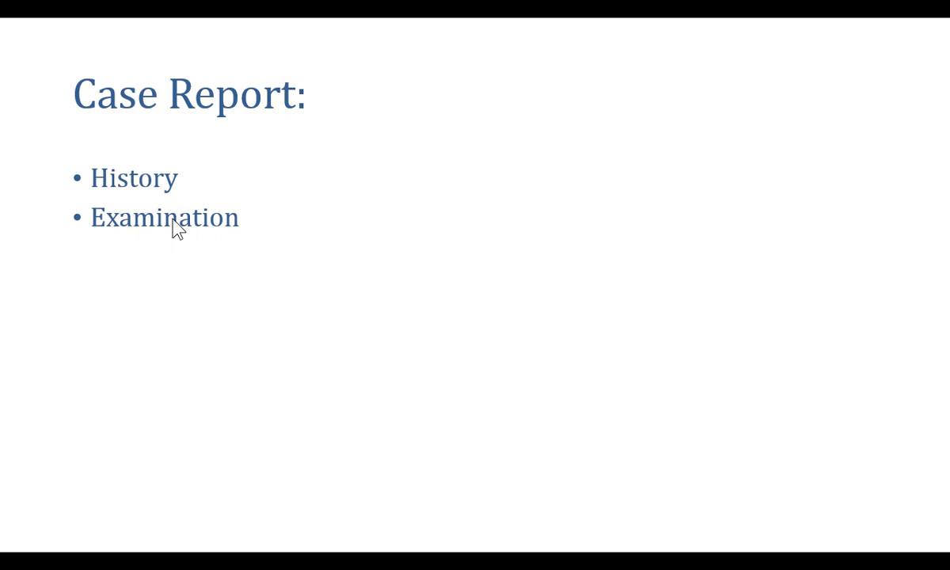
{"action": "left_click", "coordinate": [179, 229]}
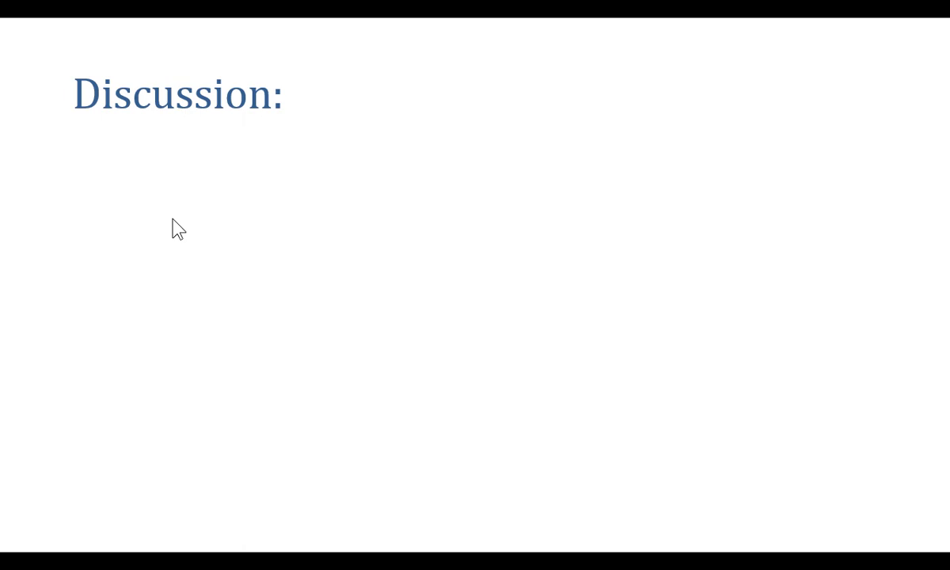
{"action": "key", "text": "ctrl+v"}
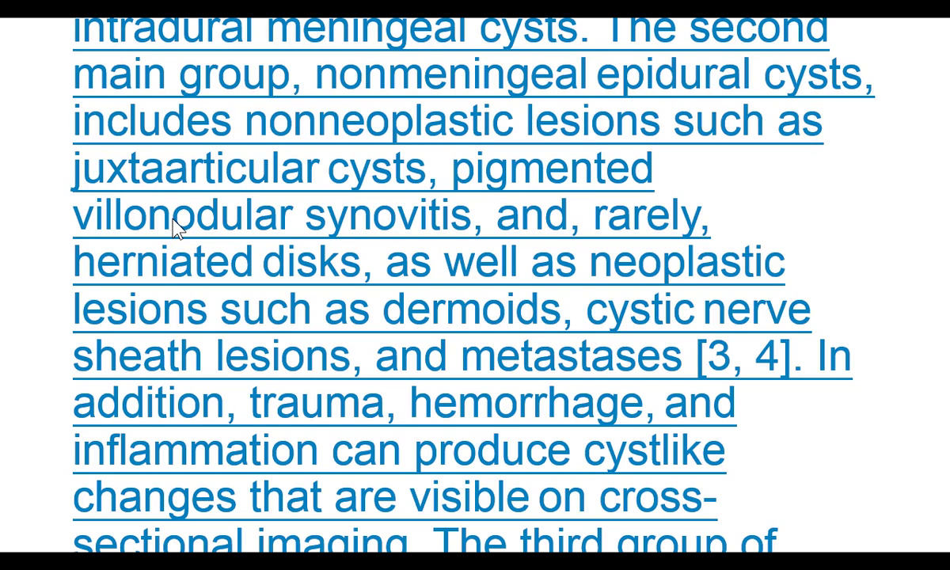
{"action": "scroll", "coordinate": [175, 227], "scroll_direction": "down", "scroll_amount": 10}
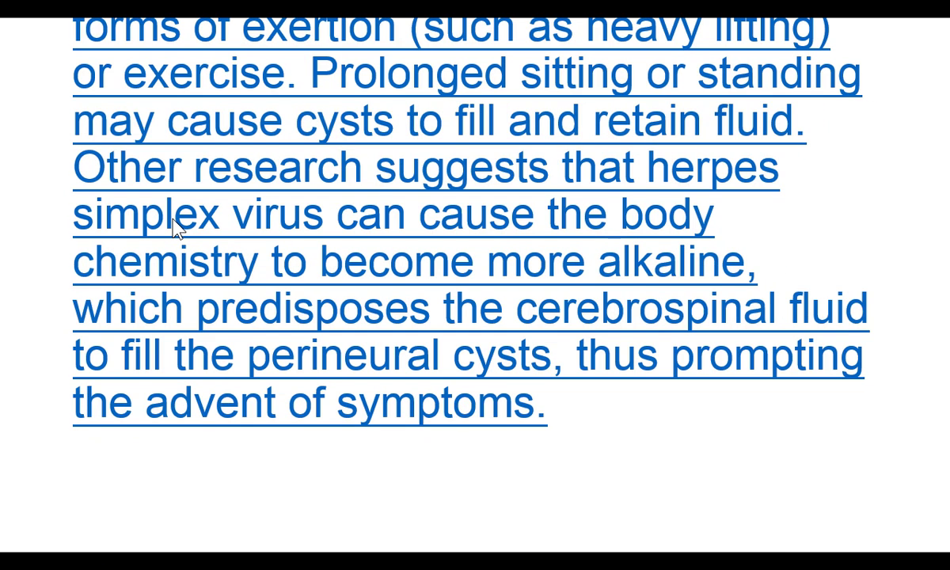
{"action": "key", "text": "Escape"}
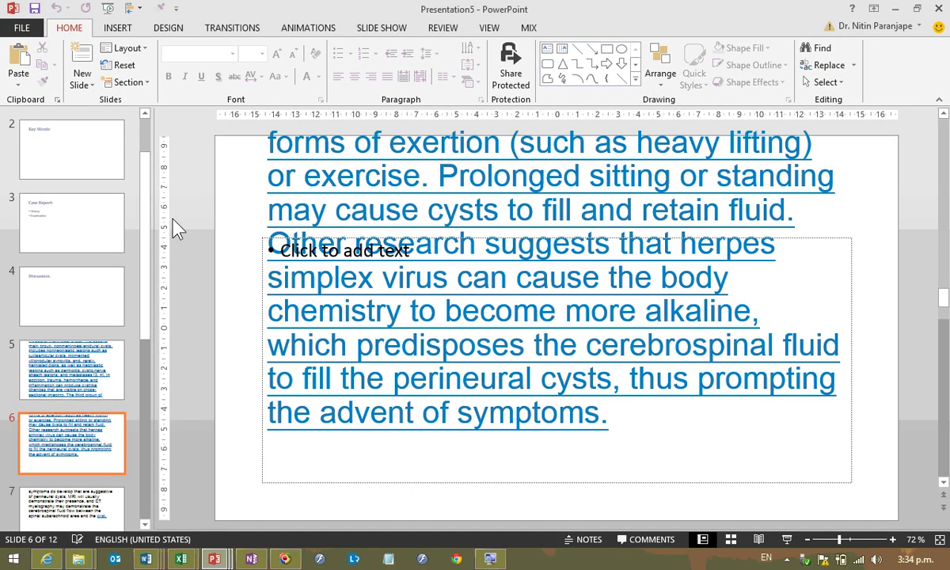
Switch back to the Word article and reset only the Quick Access Toolbar to its default commands.
{"action": "key", "text": "alt+Tab"}
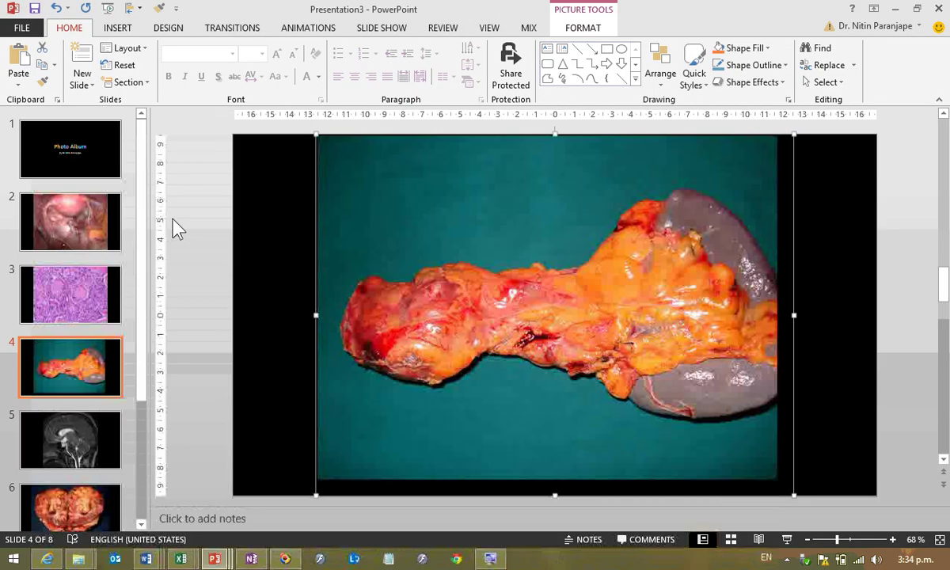
{"action": "key", "text": "alt+Tab"}
{"action": "key", "text": "alt+Tab"}
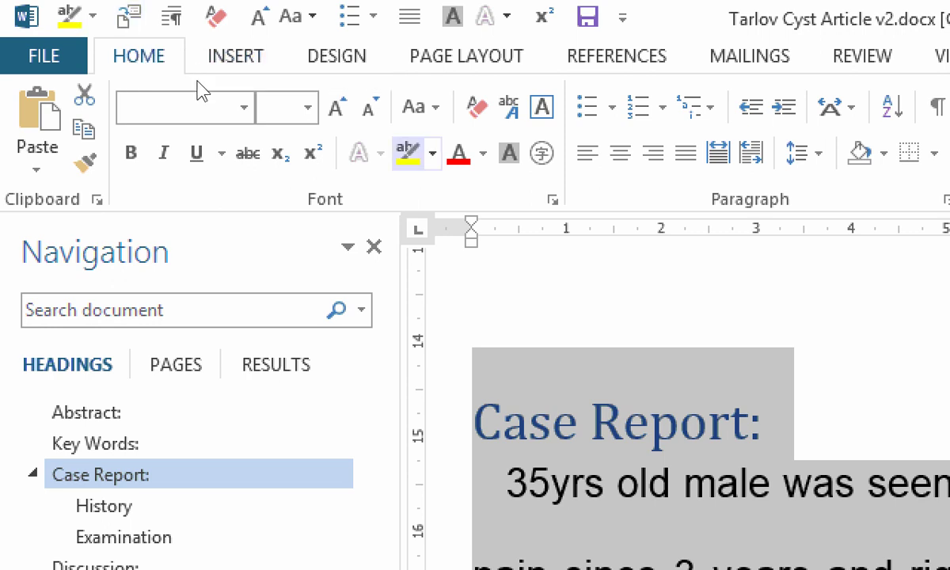
{"action": "right_click", "coordinate": [400, 158]}
{"action": "left_click", "coordinate": [580, 216]}
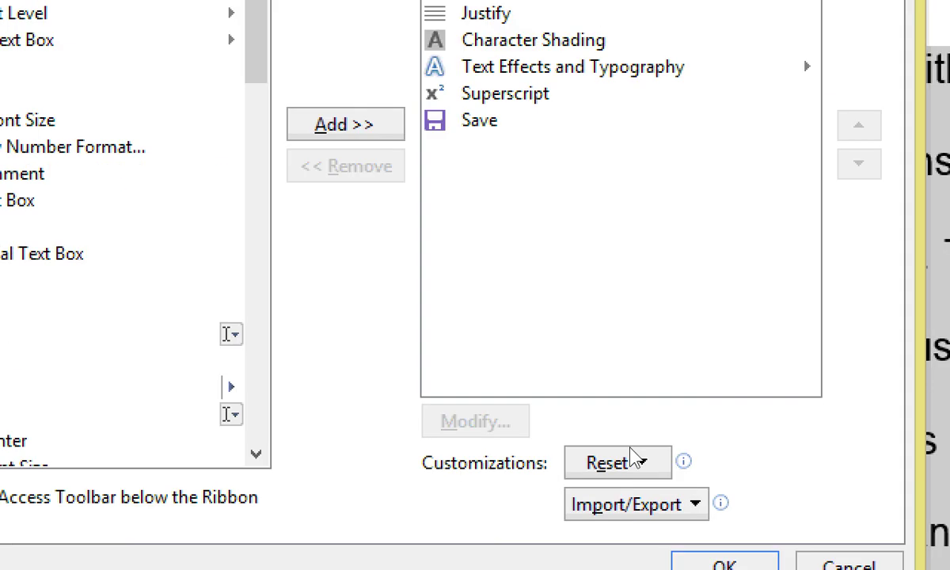
{"action": "left_click", "coordinate": [637, 461]}
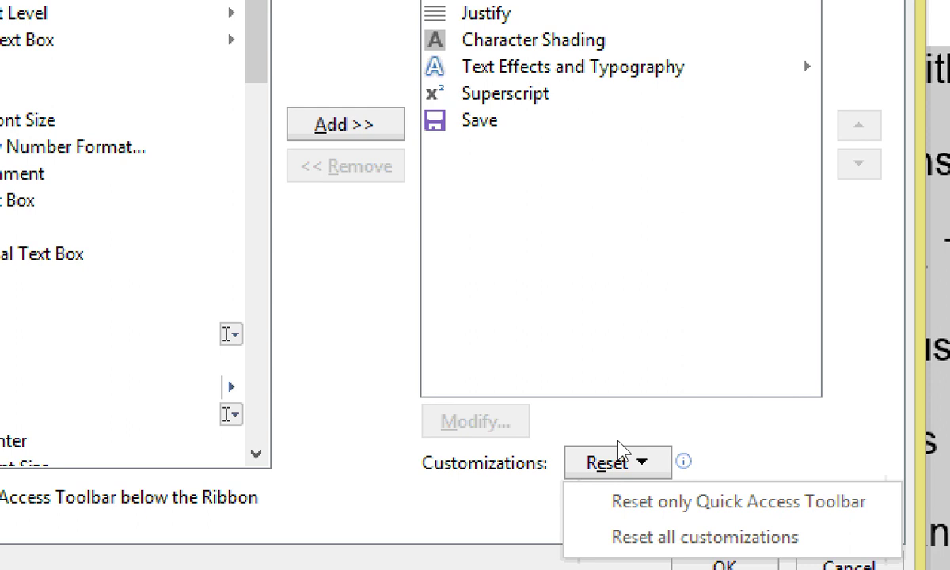
{"action": "left_click", "coordinate": [625, 504]}
{"action": "key", "text": "Return"}
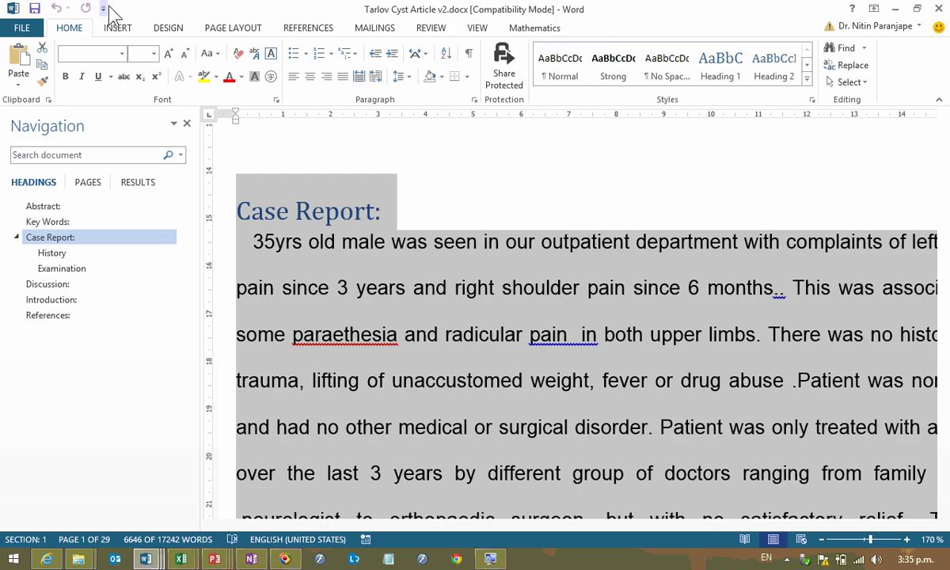
{"action": "left_click", "coordinate": [320, 558]}
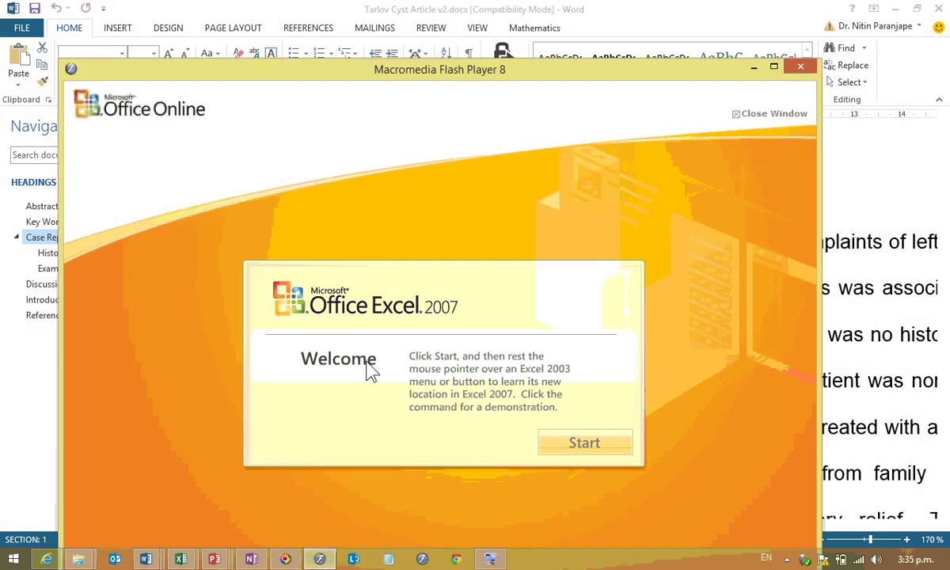
{"action": "left_click", "coordinate": [800, 66]}
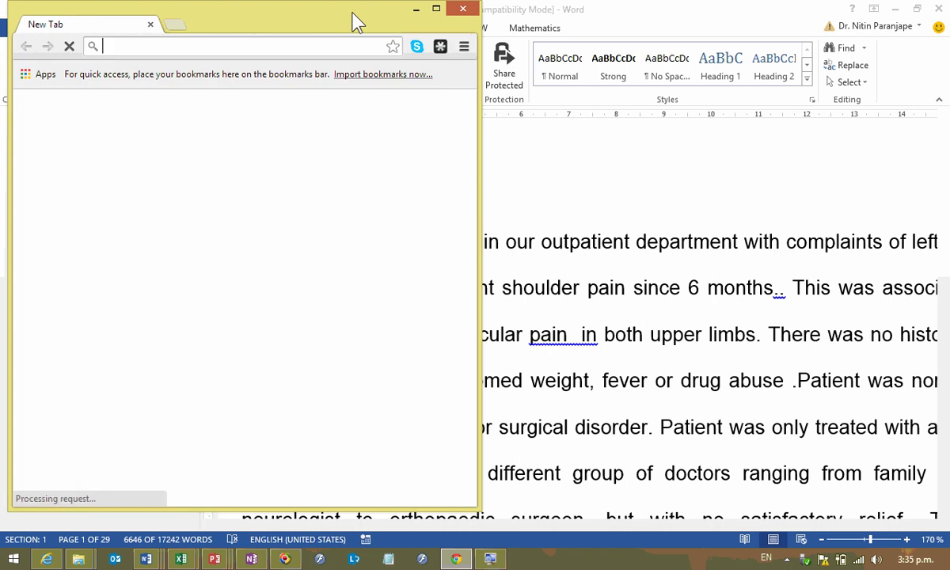
{"action": "left_click", "coordinate": [457, 10]}
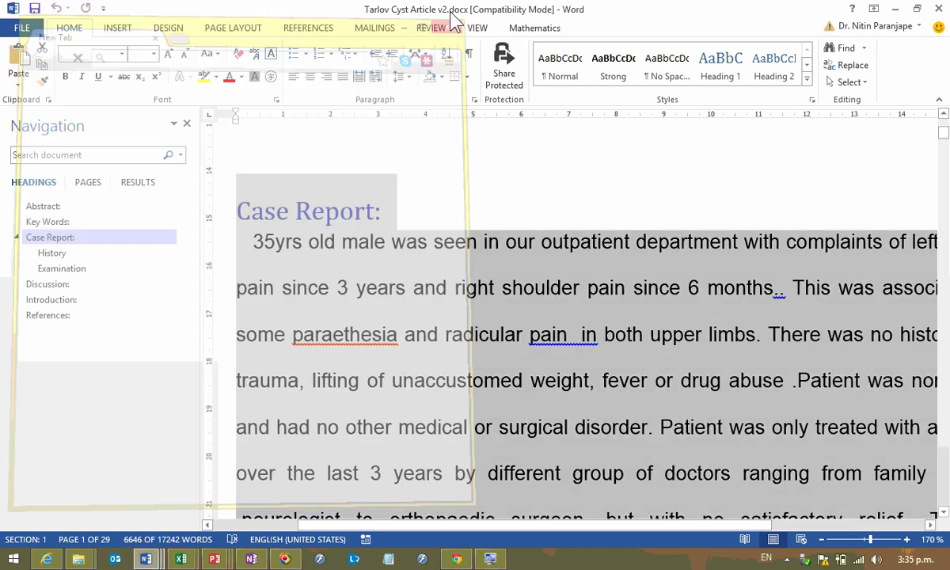
Open the Word 2003 to Word 2007 command guide, start it, and look up Send To among the Word 2003 File commands.
{"action": "left_click", "coordinate": [422, 560]}
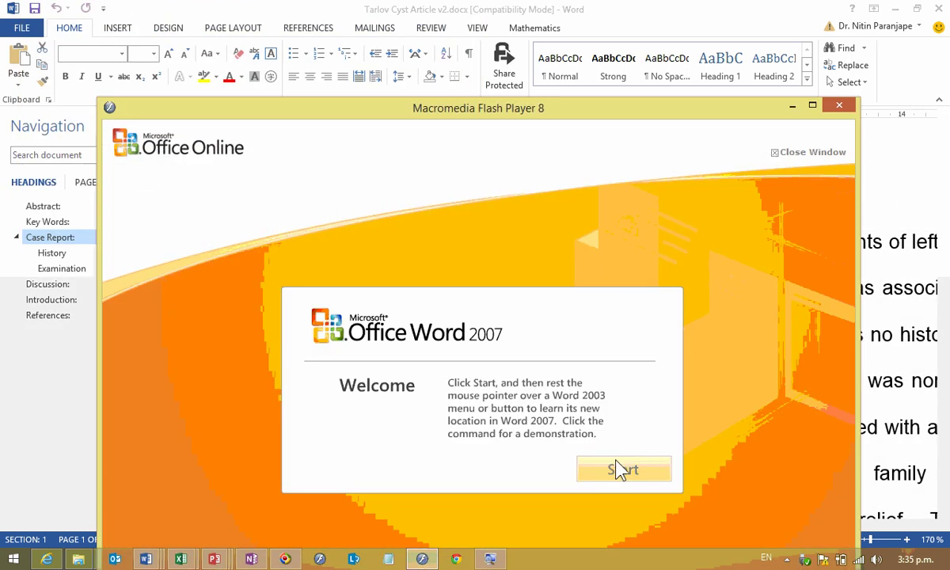
{"action": "left_click", "coordinate": [616, 468]}
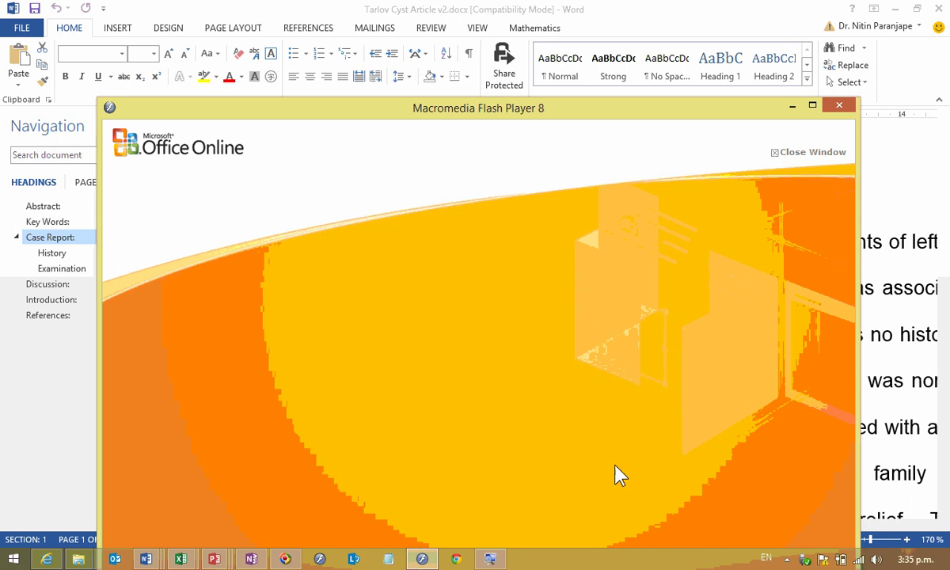
{"action": "left_click_drag", "start_coordinate": [312, 117], "coordinate": [346, 9]}
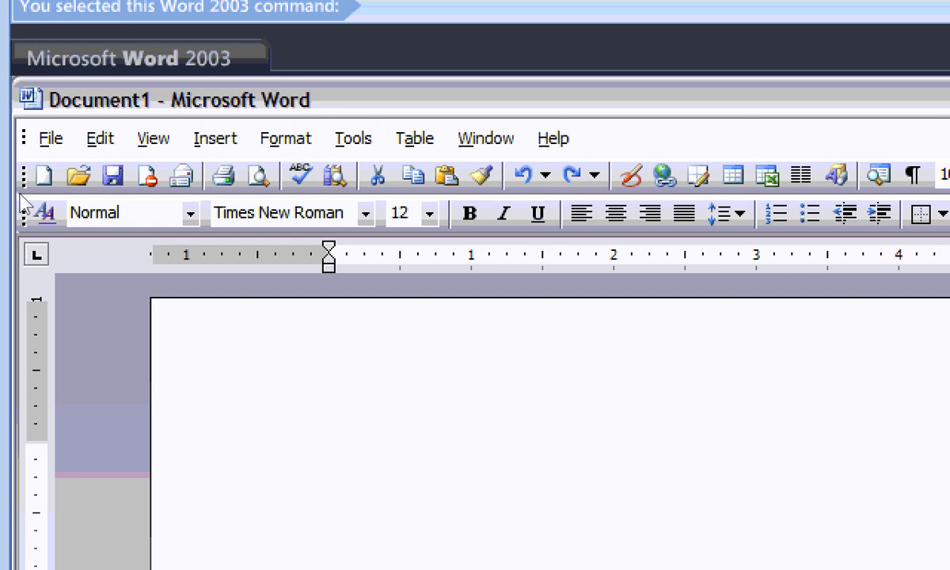
{"action": "mouse_move", "coordinate": [27, 136]}
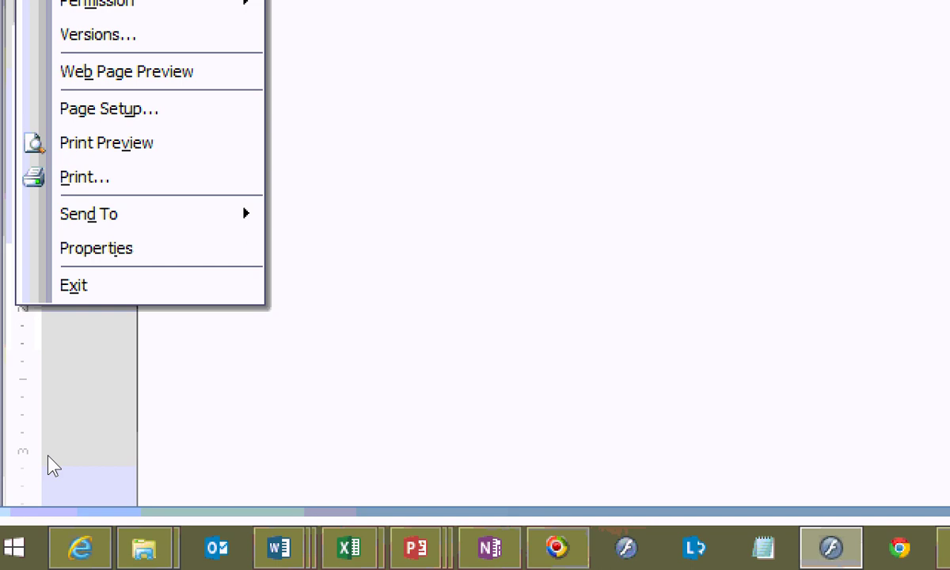
{"action": "key", "text": "Up"}
{"action": "key", "text": "Up"}
{"action": "key", "text": "Up"}
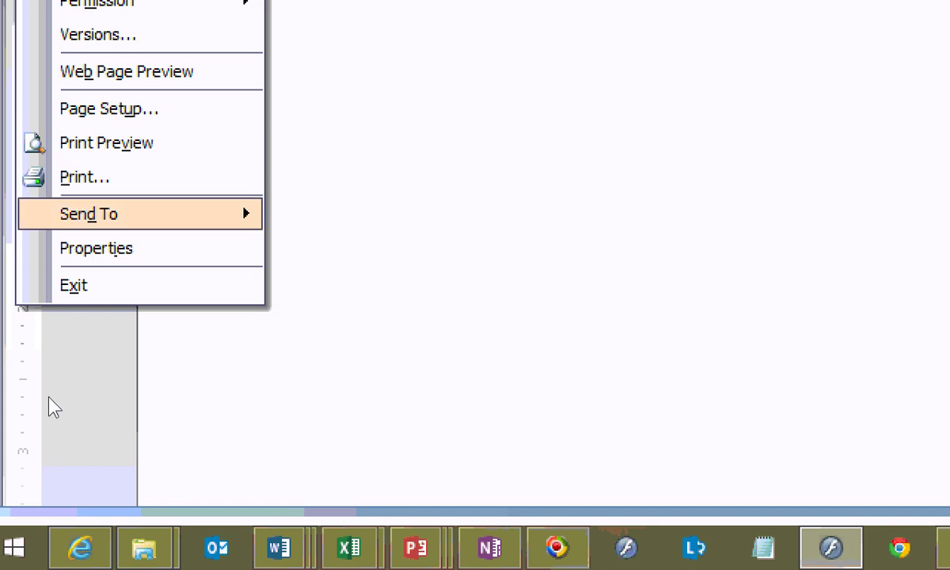
{"action": "key", "text": "Right"}
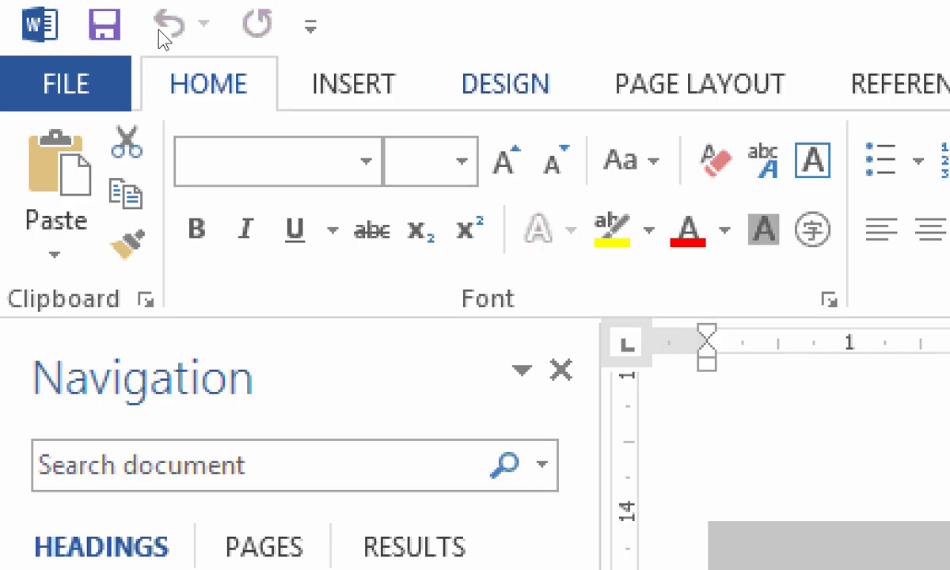
Open the Quick Access Toolbar customization in Word and list All Commands as the available commands.
{"action": "right_click", "coordinate": [163, 35]}
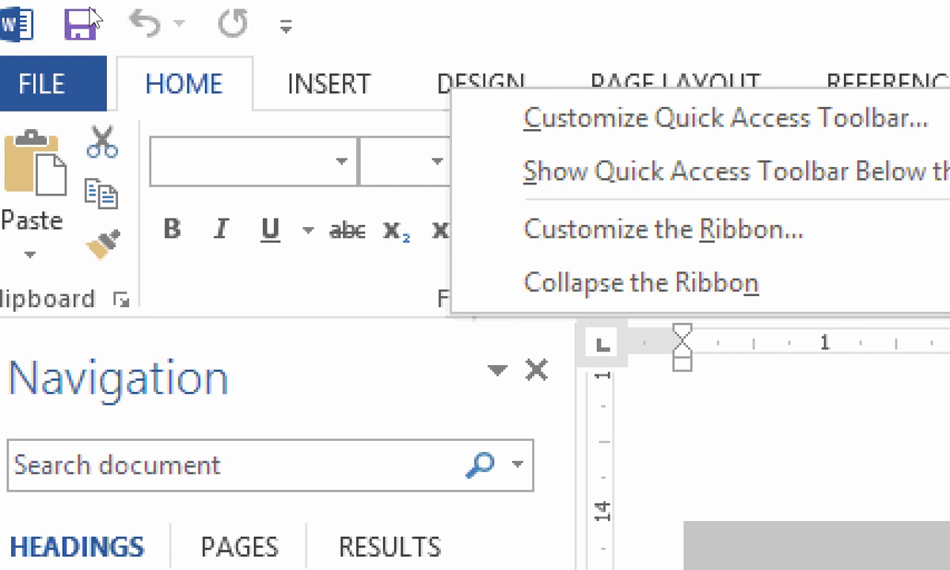
{"action": "key", "text": "Down"}
{"action": "key", "text": "Return"}
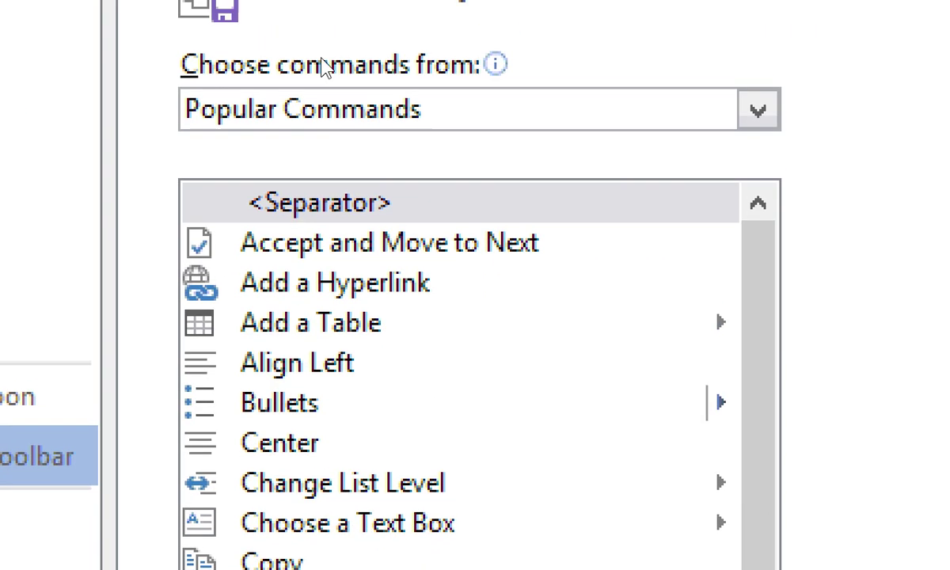
{"action": "left_click", "coordinate": [378, 126]}
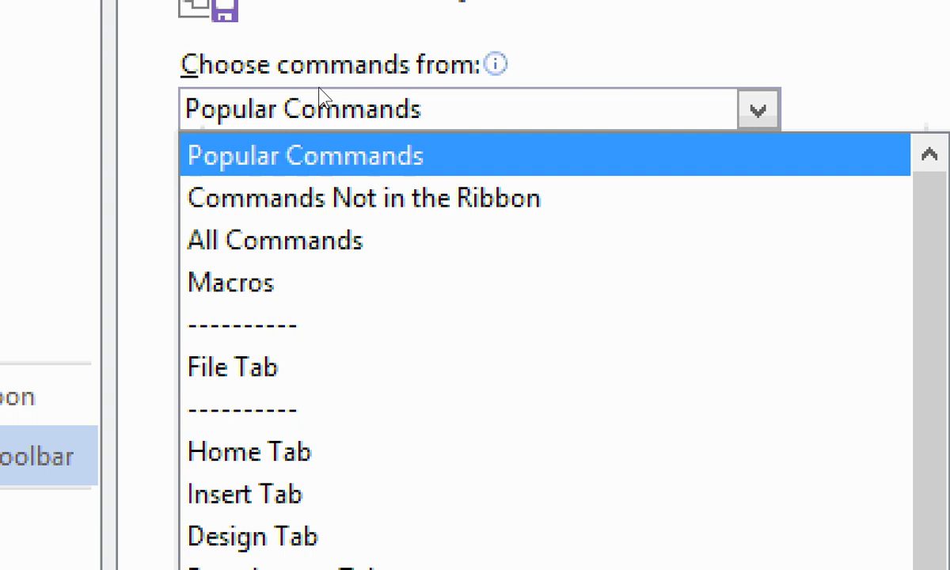
{"action": "key", "text": "Down"}
{"action": "key", "text": "Down"}
{"action": "key", "text": "Return"}
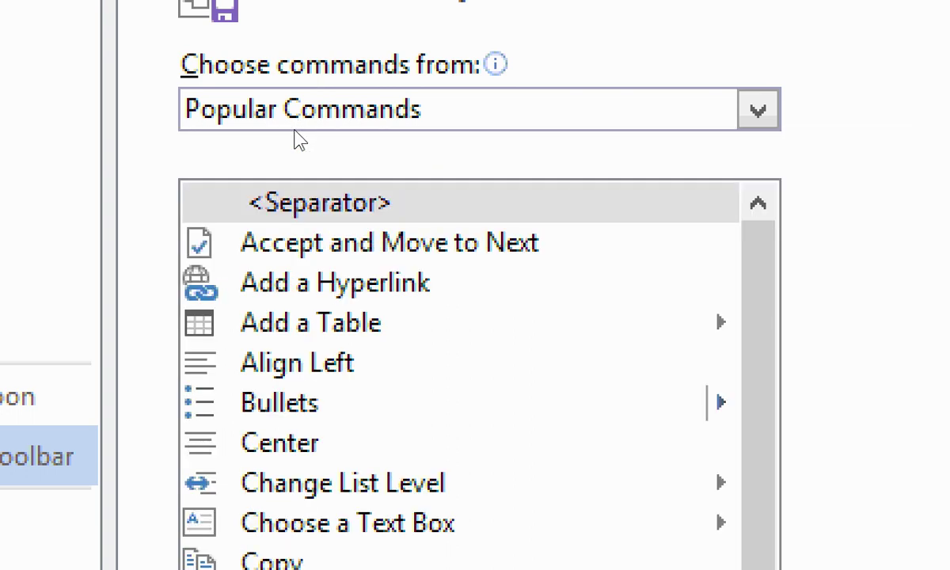
Add the Send to Microsoft PowerPoint command from All Commands to the Quick Access Toolbar and apply the customization.
{"action": "key", "text": "Tab"}
{"action": "key", "text": "r"}
{"action": "key", "text": "s"}
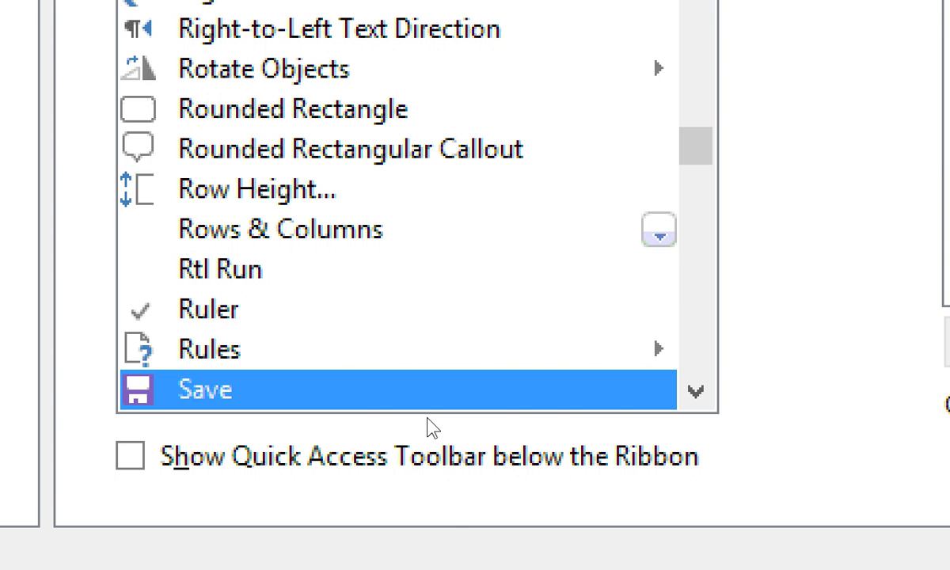
{"action": "scroll", "coordinate": [430, 428], "scroll_direction": "down", "scroll_amount": 15}
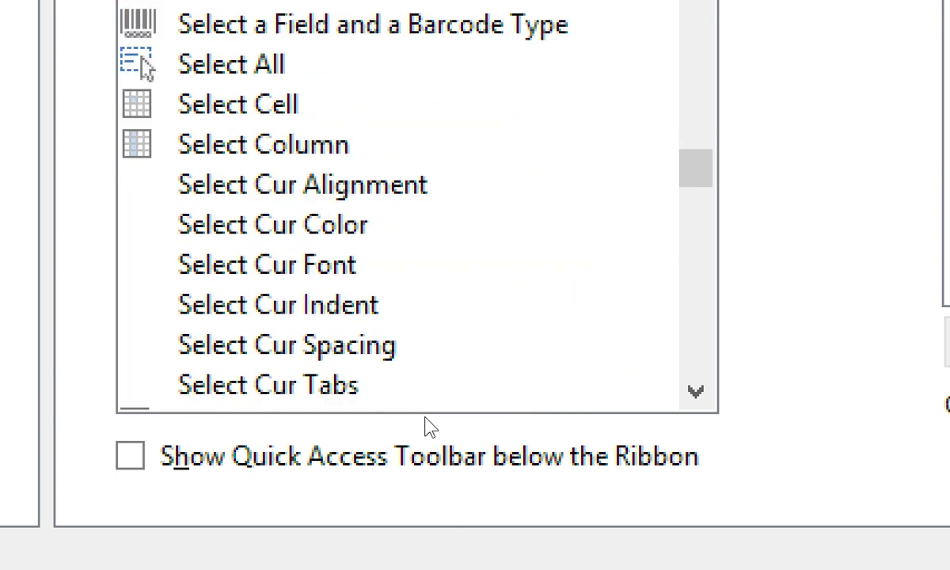
{"action": "scroll", "coordinate": [430, 427], "scroll_direction": "down", "scroll_amount": 6}
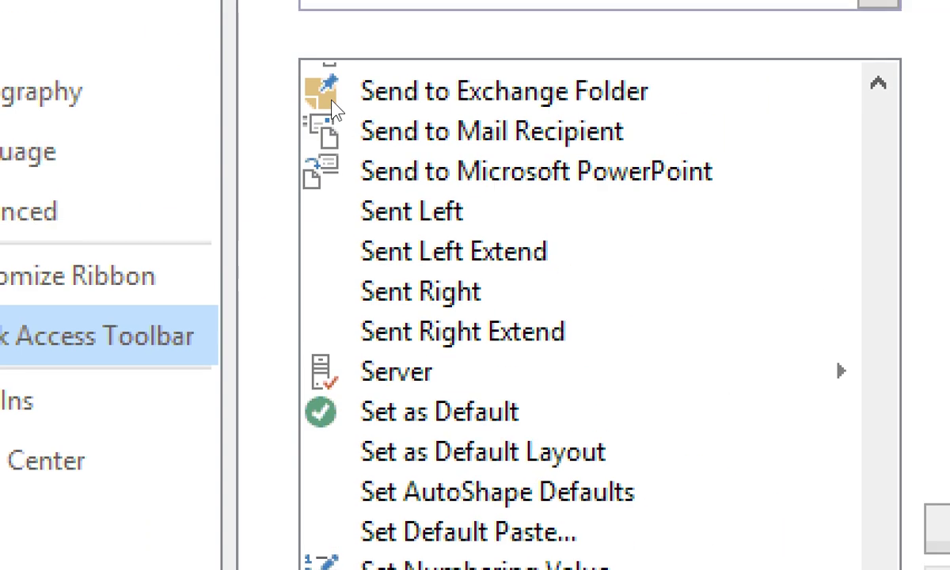
{"action": "left_click", "coordinate": [324, 162]}
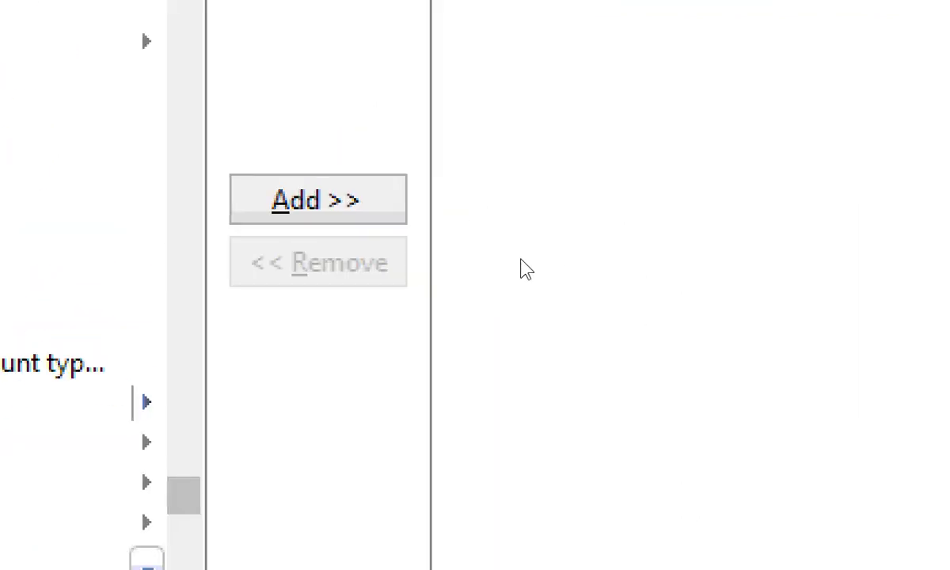
{"action": "left_click", "coordinate": [316, 199]}
{"action": "left_click", "coordinate": [632, 418]}
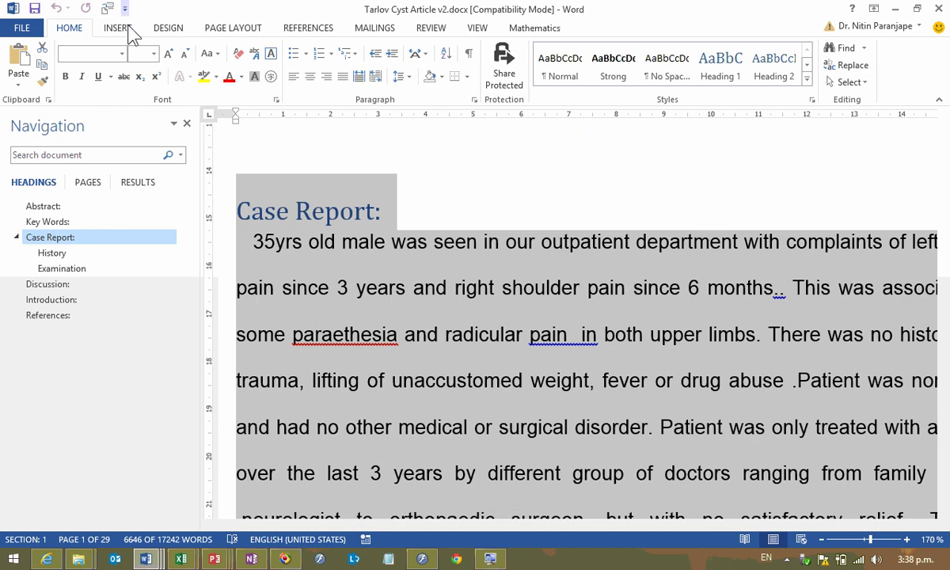
Go through the article's headings to History and number all headings with the multilevel list 1 Heading 1, 1.1 Heading 2, 1.1.1 Heading 3.
{"action": "left_click", "coordinate": [63, 223]}
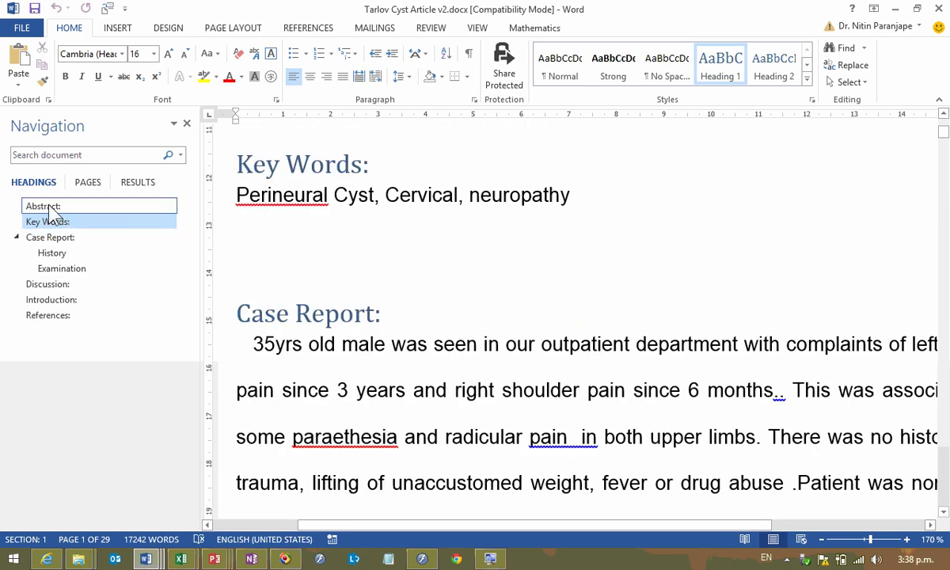
{"action": "left_click", "coordinate": [46, 207]}
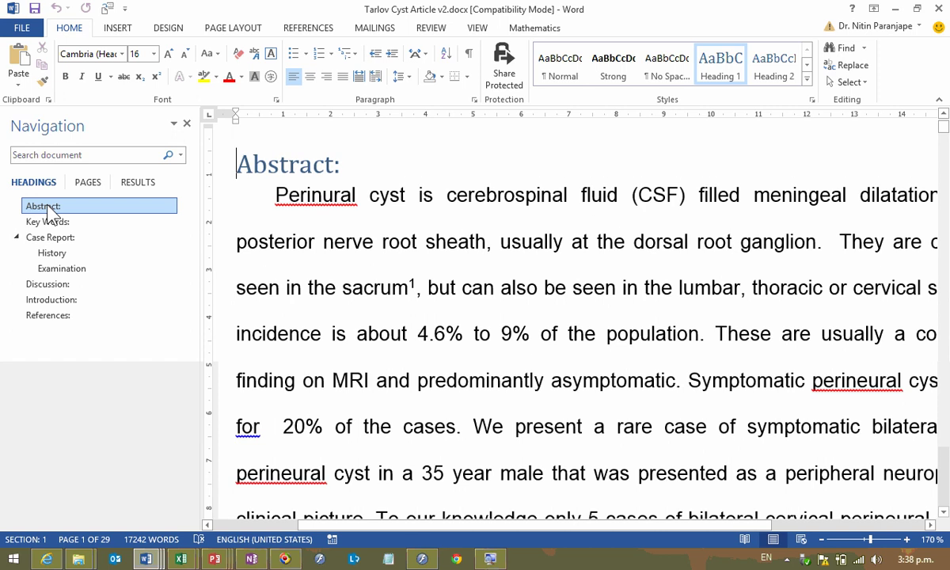
{"action": "left_click", "coordinate": [58, 225]}
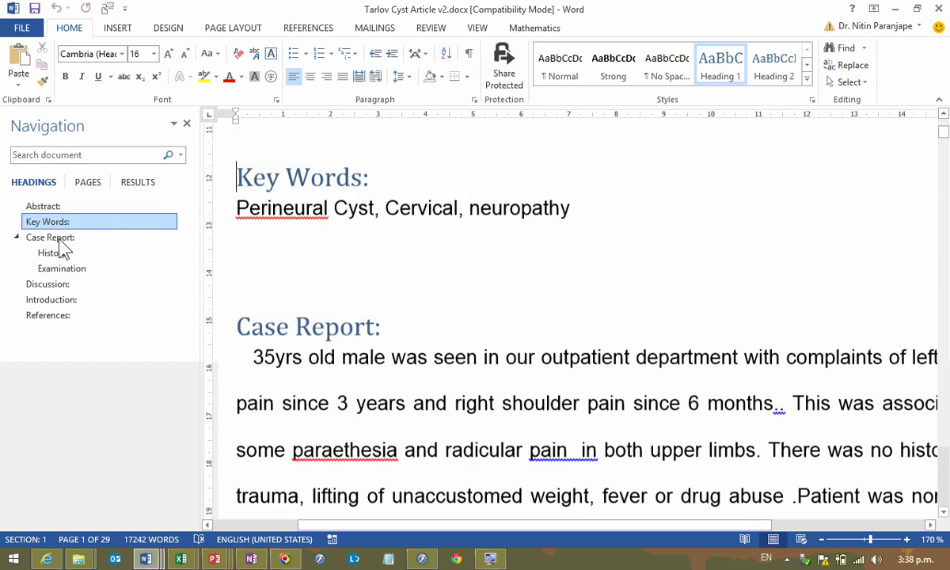
{"action": "left_click", "coordinate": [59, 239]}
{"action": "left_click", "coordinate": [49, 252]}
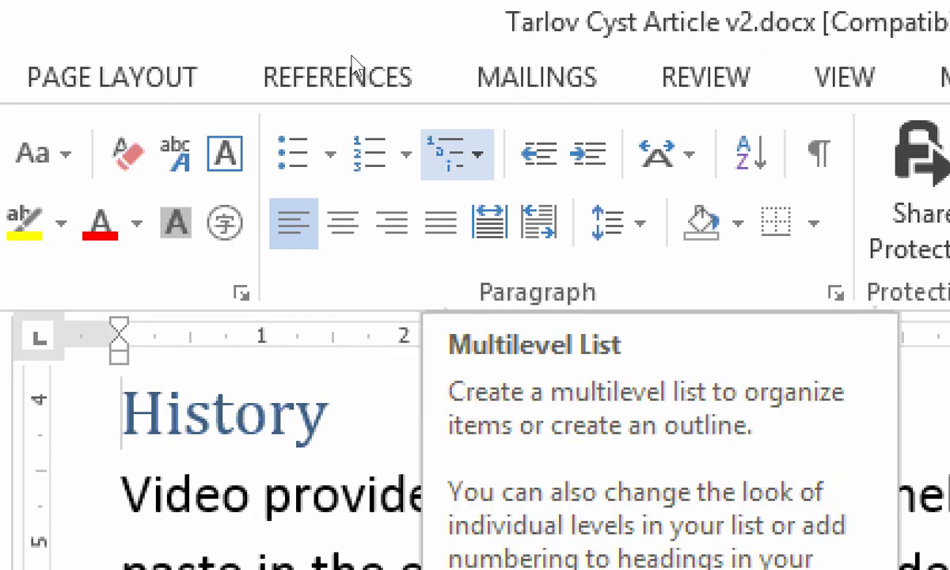
{"action": "left_click", "coordinate": [458, 153]}
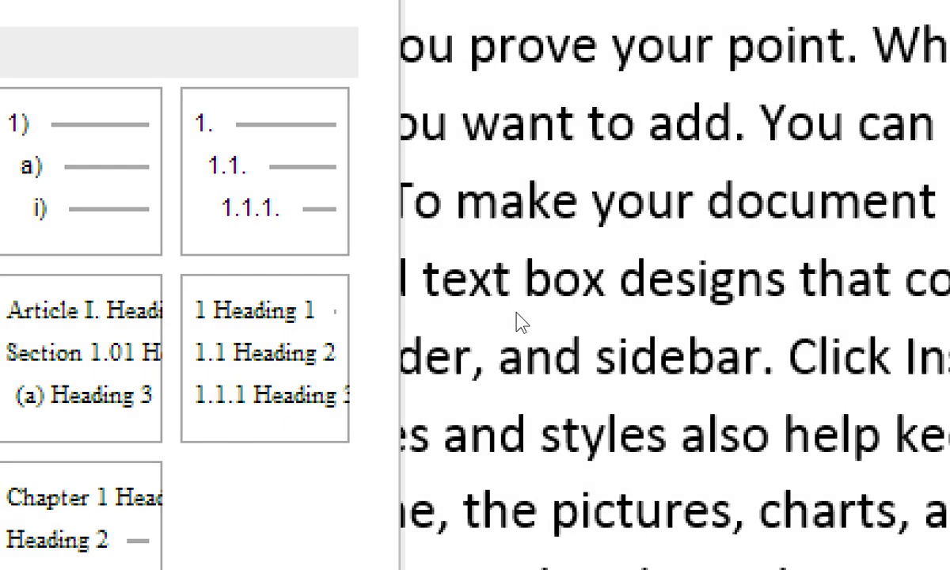
{"action": "key", "text": "Escape"}
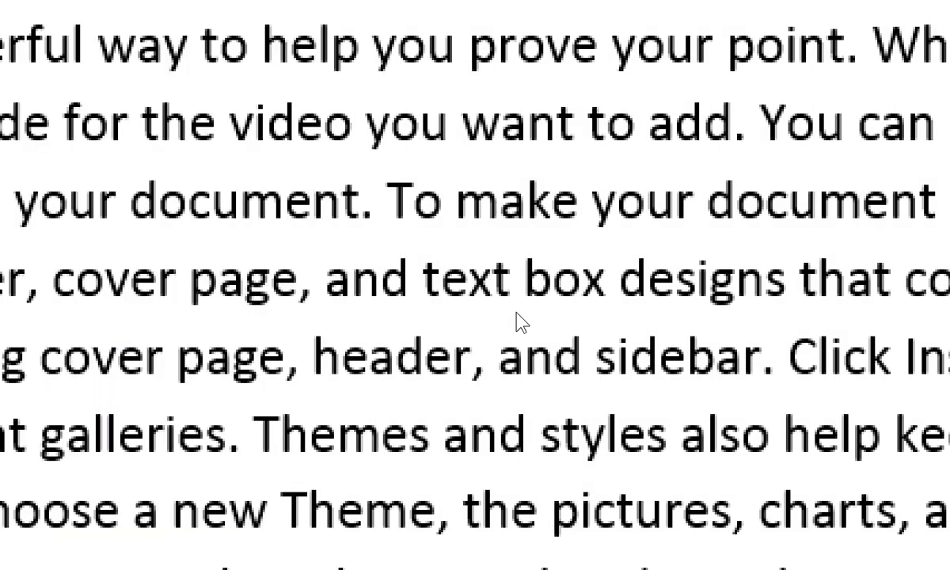
{"action": "key", "text": "alt+h"}
{"action": "key", "text": "m"}
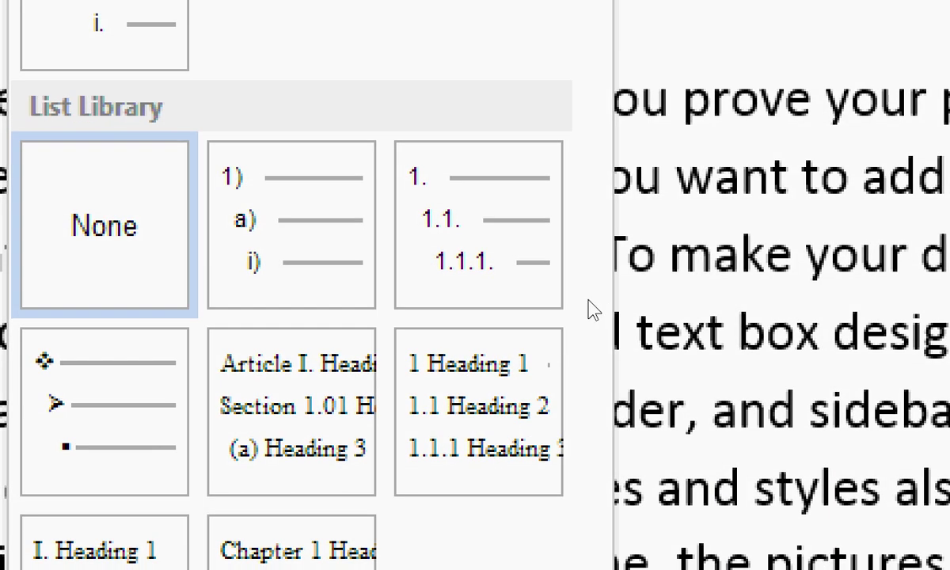
{"action": "key", "text": "Escape"}
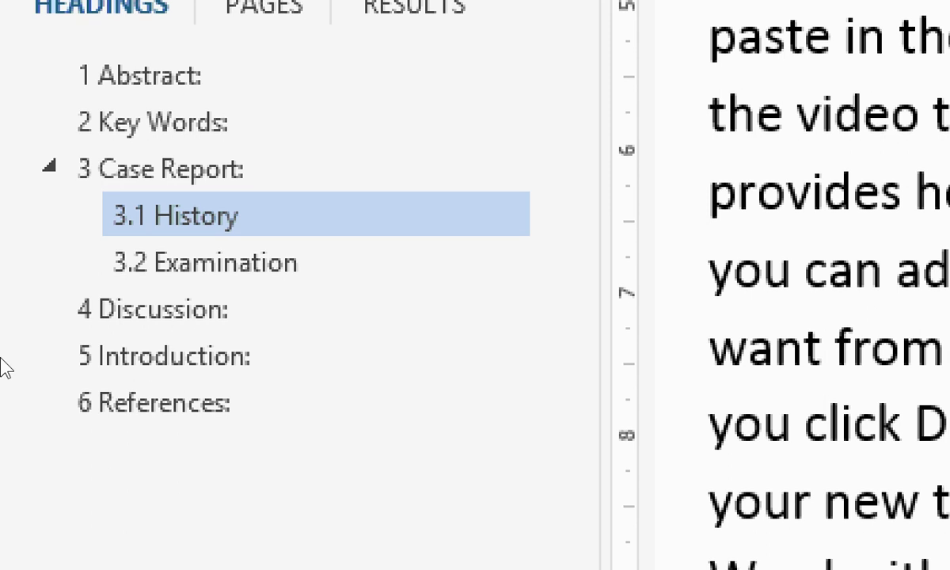
Move the Discussion section ahead of the Case Report section in the article's heading outline.
{"action": "left_click_drag", "start_coordinate": [60, 294], "coordinate": [60, 239]}
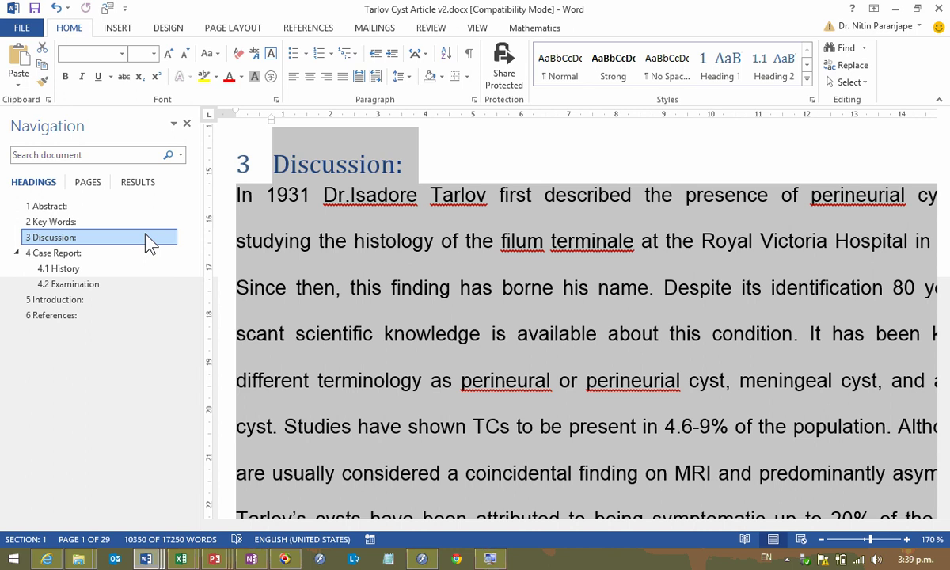
{"action": "left_click", "coordinate": [261, 194]}
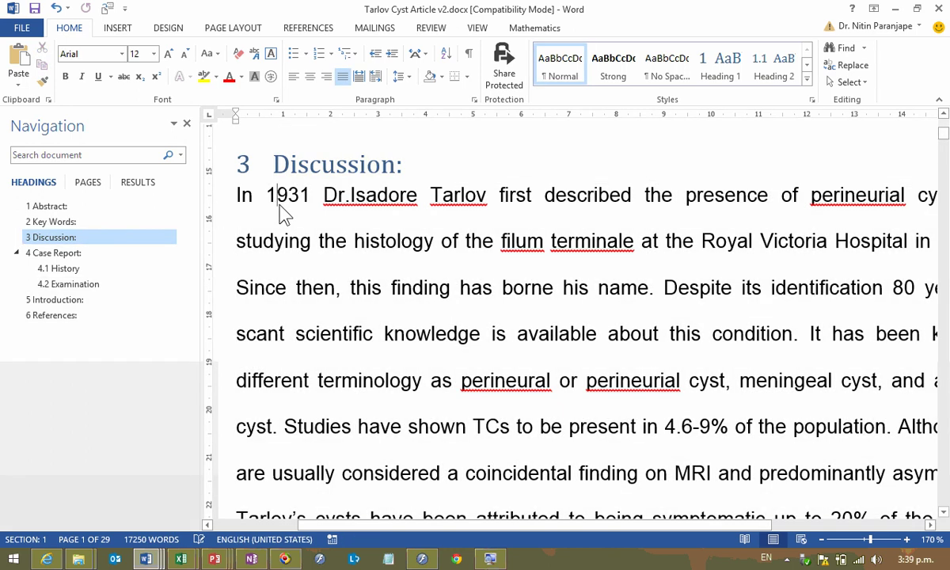
{"action": "scroll", "coordinate": [291, 220], "scroll_direction": "up", "scroll_amount": 2}
{"action": "scroll", "coordinate": [290, 215], "scroll_direction": "down", "scroll_amount": 3}
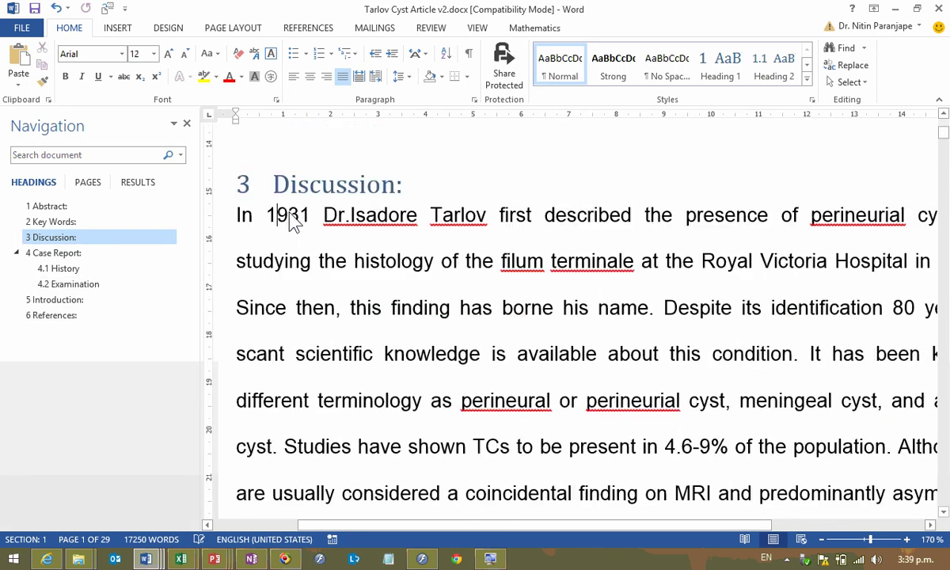
Modify the Heading 1 style of the Discussion heading to use the Times New Roman font and black text colour.
{"action": "left_click", "coordinate": [361, 194]}
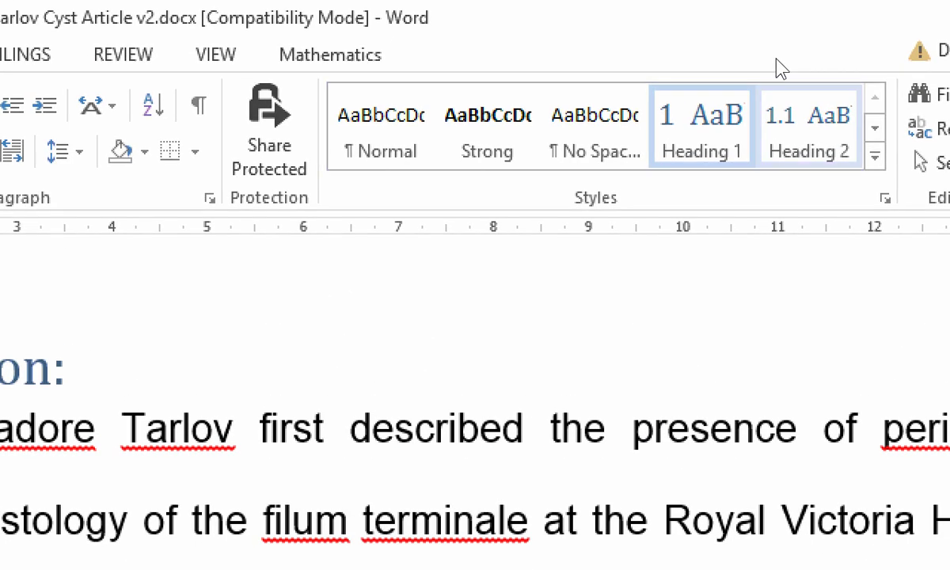
{"action": "right_click", "coordinate": [706, 75]}
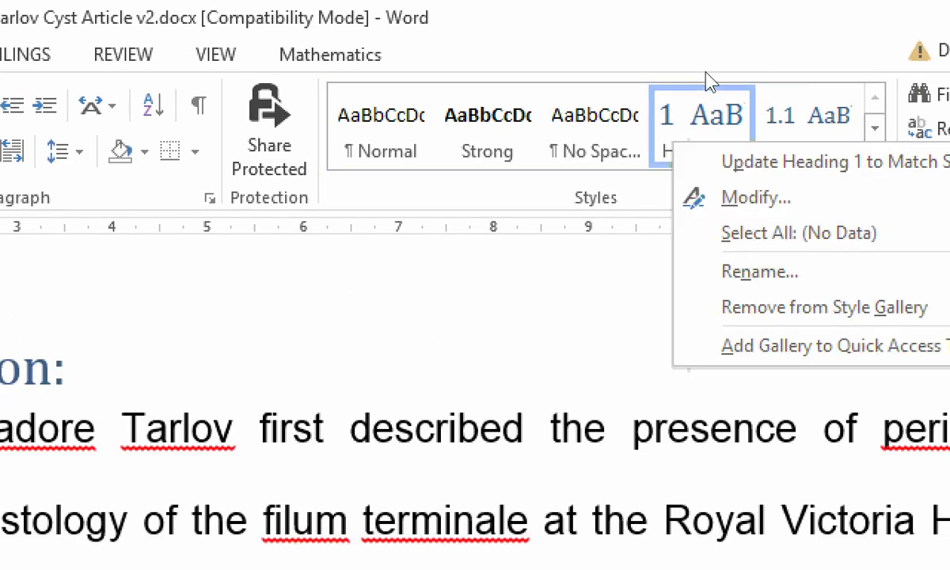
{"action": "left_click", "coordinate": [743, 96]}
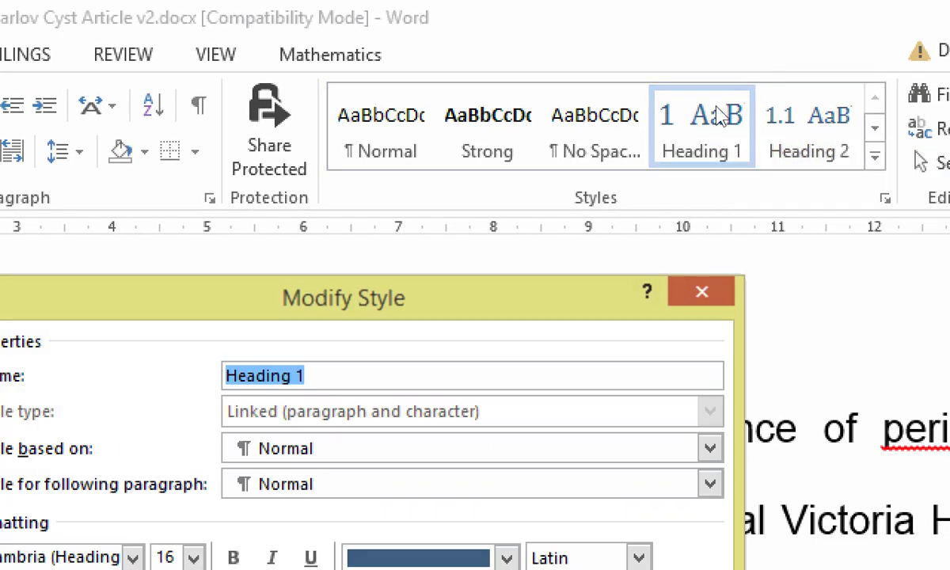
{"action": "key", "text": "Tab"}
{"action": "key", "text": "Tab"}
{"action": "key", "text": "Tab"}
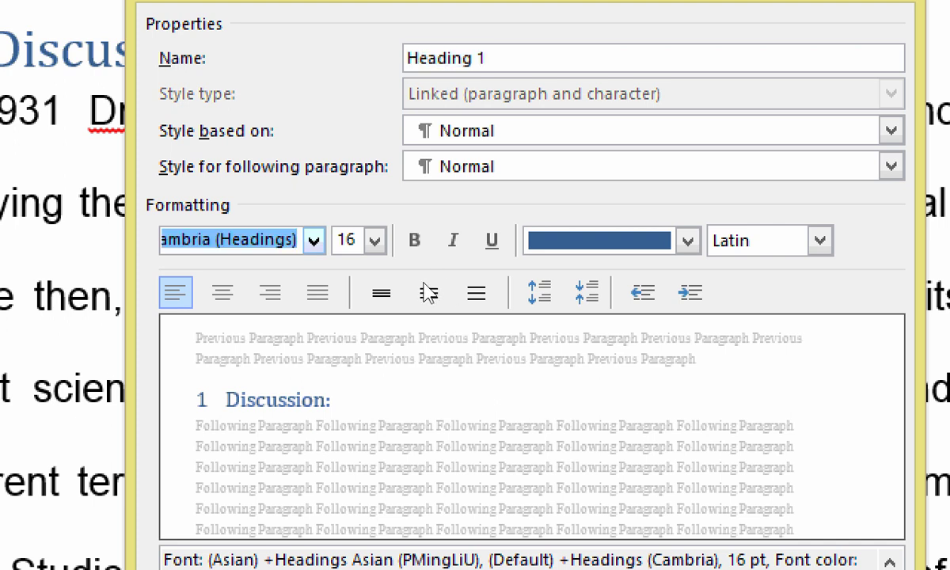
{"action": "type", "text": "T"}
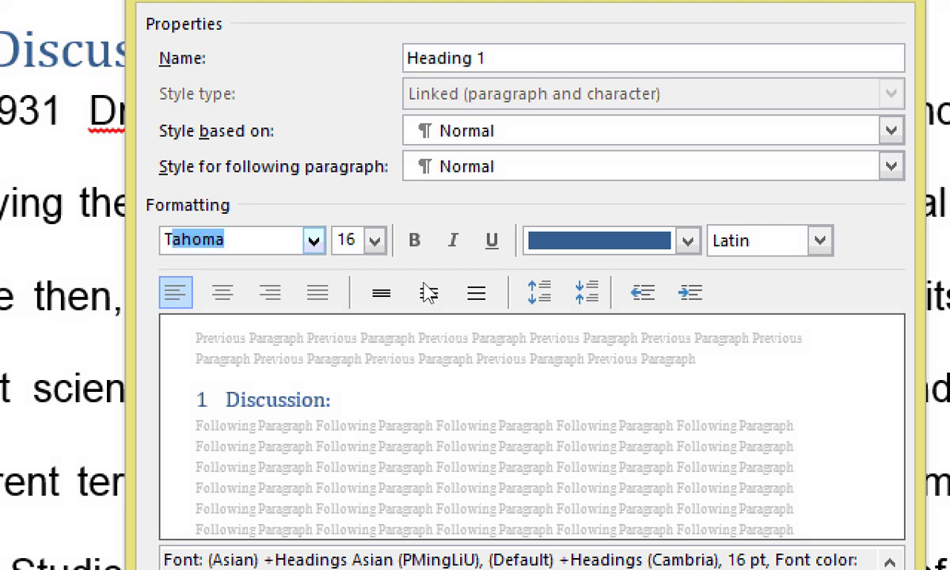
{"action": "type", "text": "imes New R"}
{"action": "key", "text": "Return"}
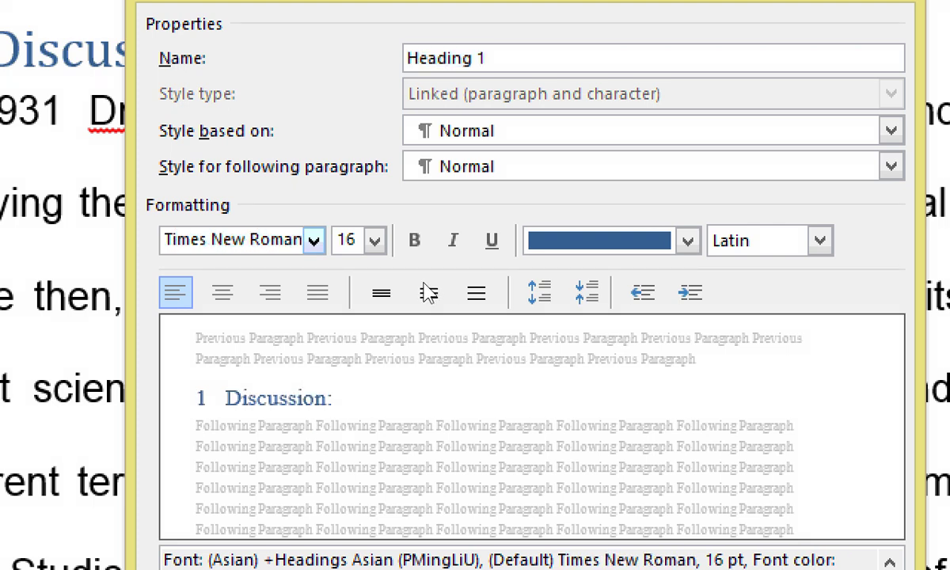
{"action": "left_click", "coordinate": [554, 241]}
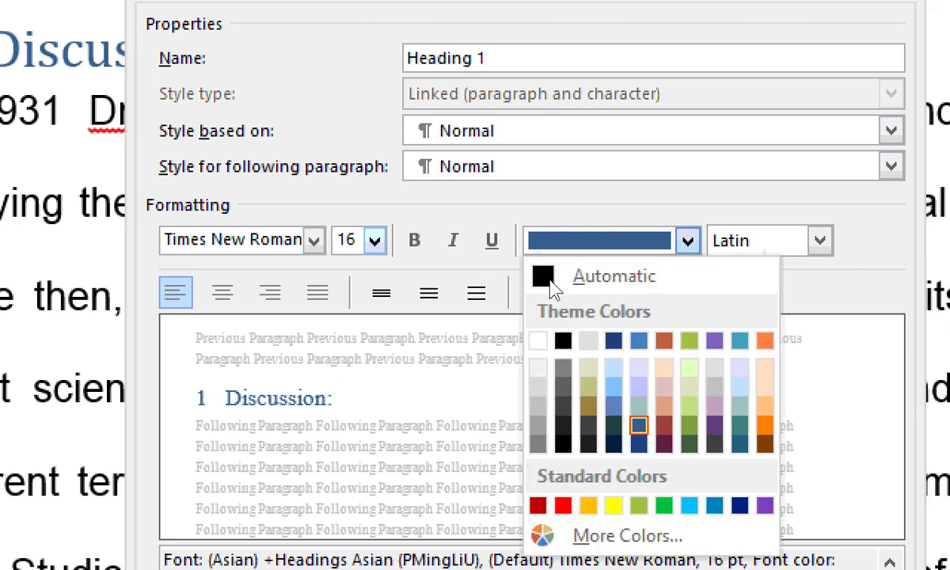
{"action": "left_click", "coordinate": [563, 337]}
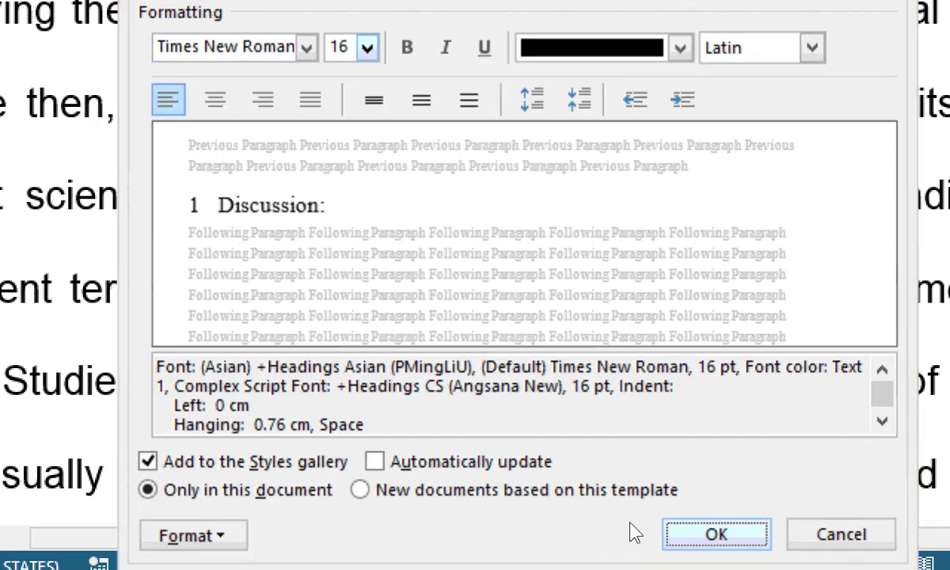
{"action": "left_click", "coordinate": [724, 532]}
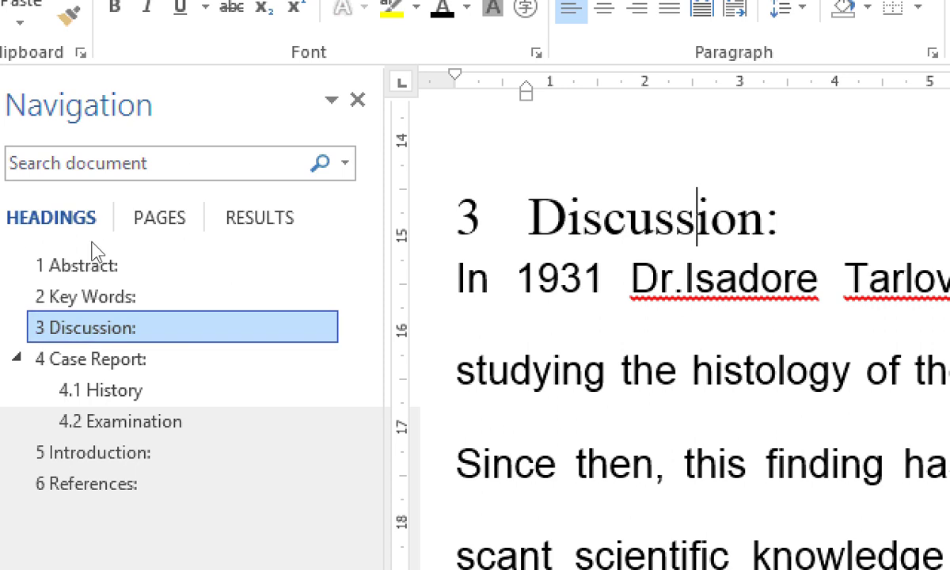
Go through the article's main headings, including Abstract, References, Introduction and Key Words, to examine their Heading 1 formatting and the Discussion text.
{"action": "key", "text": "Return"}
{"action": "key", "text": "Up"}
{"action": "key", "text": "Up"}
{"action": "key", "text": "Up"}
{"action": "key", "text": "Return"}
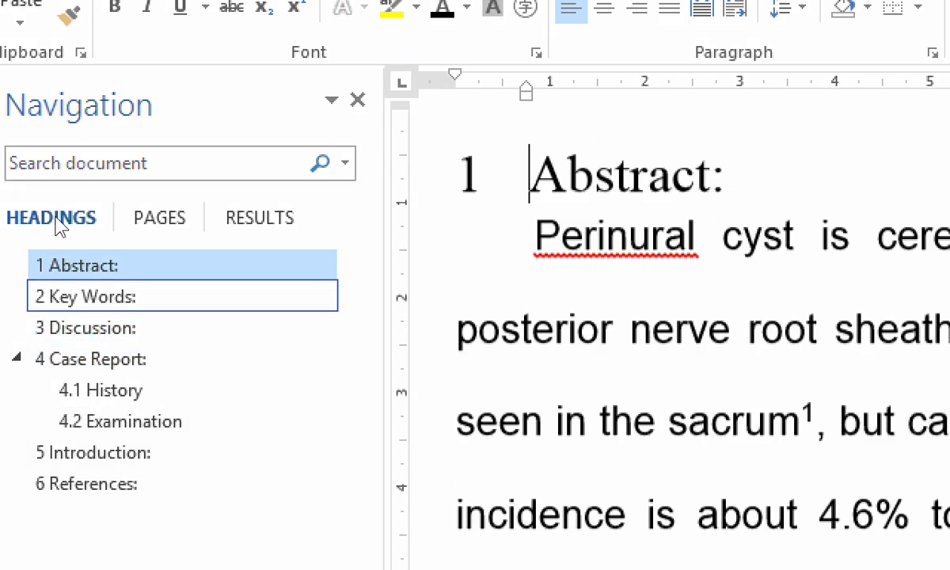
{"action": "key", "text": "Down"}
{"action": "key", "text": "Return"}
{"action": "key", "text": "Down"}
{"action": "key", "text": "Down"}
{"action": "key", "text": "Down"}
{"action": "key", "text": "Down"}
{"action": "key", "text": "Down"}
{"action": "key", "text": "Down"}
{"action": "key", "text": "Return"}
{"action": "key", "text": "Up"}
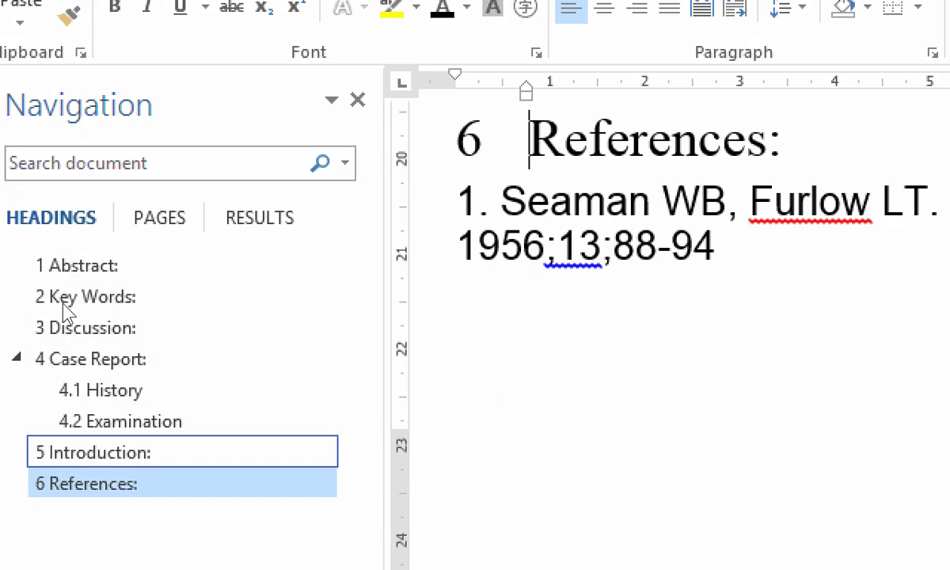
{"action": "key", "text": "Return"}
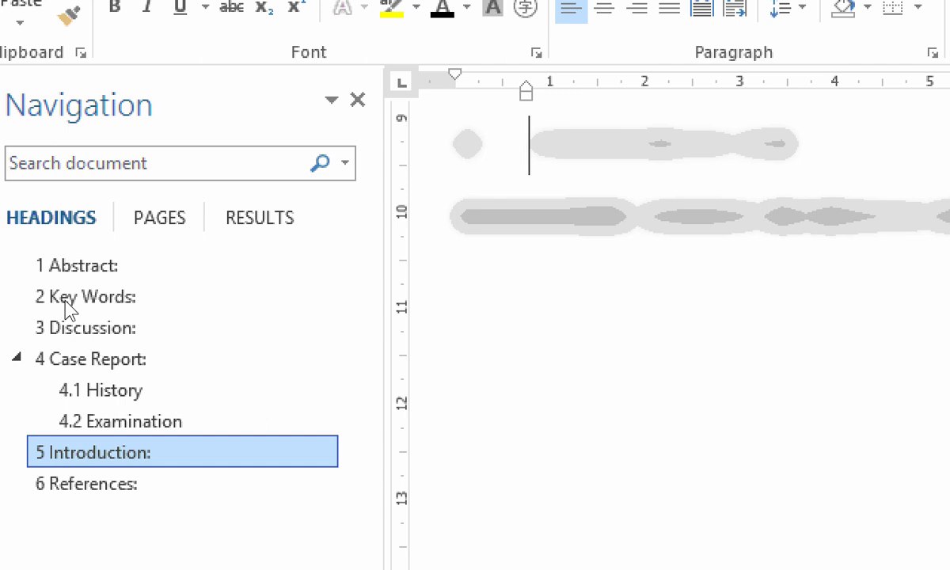
{"action": "left_click", "coordinate": [65, 305]}
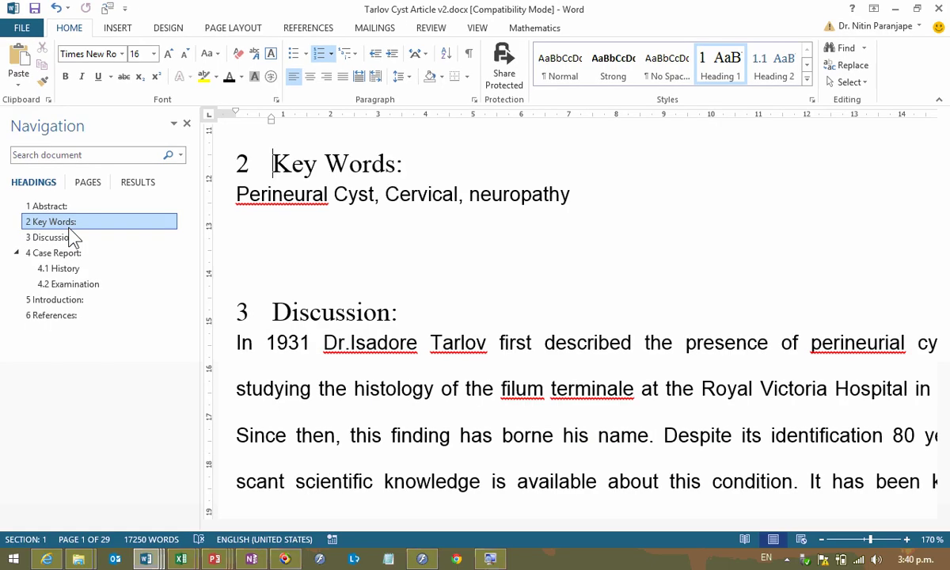
{"action": "left_click", "coordinate": [307, 246]}
{"action": "scroll", "coordinate": [385, 379], "scroll_direction": "down", "scroll_amount": 1}
{"action": "scroll", "coordinate": [385, 378], "scroll_direction": "down", "scroll_amount": 3}
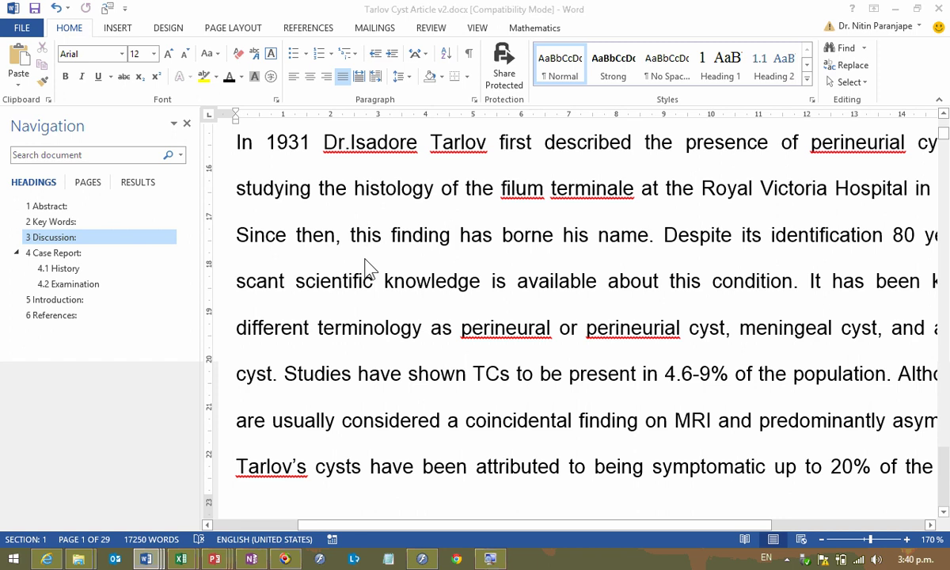
Create a new blank document and fill it with sample paragraphs using =rand().
{"action": "key", "text": "ctrl+n"}
{"action": "type", "text": "=rand()"}
{"action": "key", "text": "Return"}
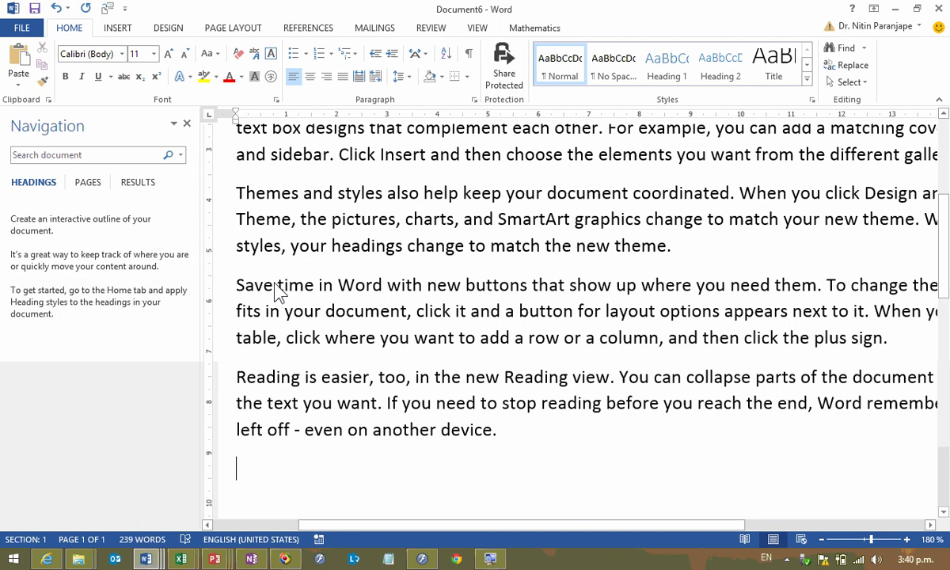
Modify the Normal style to use the Times New Roman font at size 10.
{"action": "scroll", "coordinate": [346, 131], "scroll_direction": "up", "scroll_amount": 1}
{"action": "left_click", "coordinate": [347, 158]}
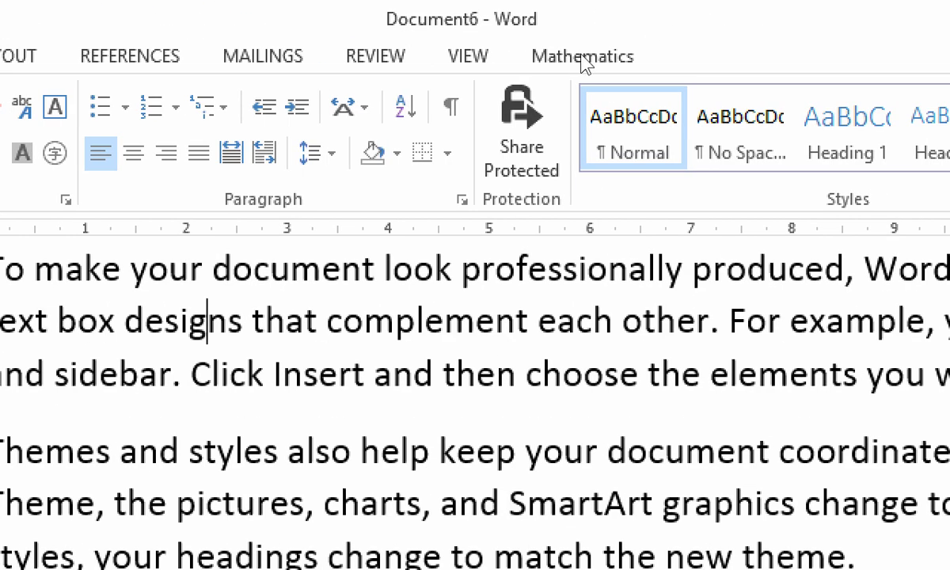
{"action": "right_click", "coordinate": [609, 99]}
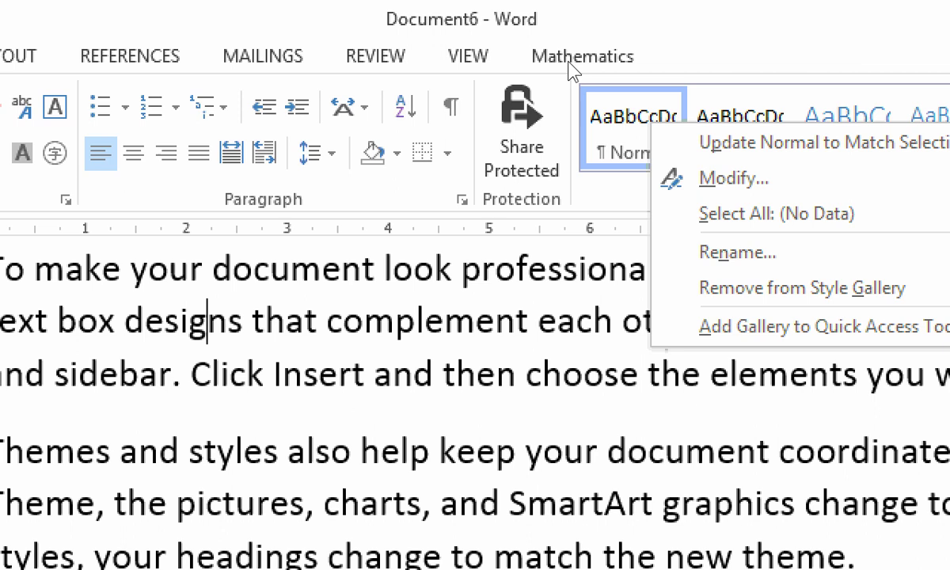
{"action": "key", "text": "Return"}
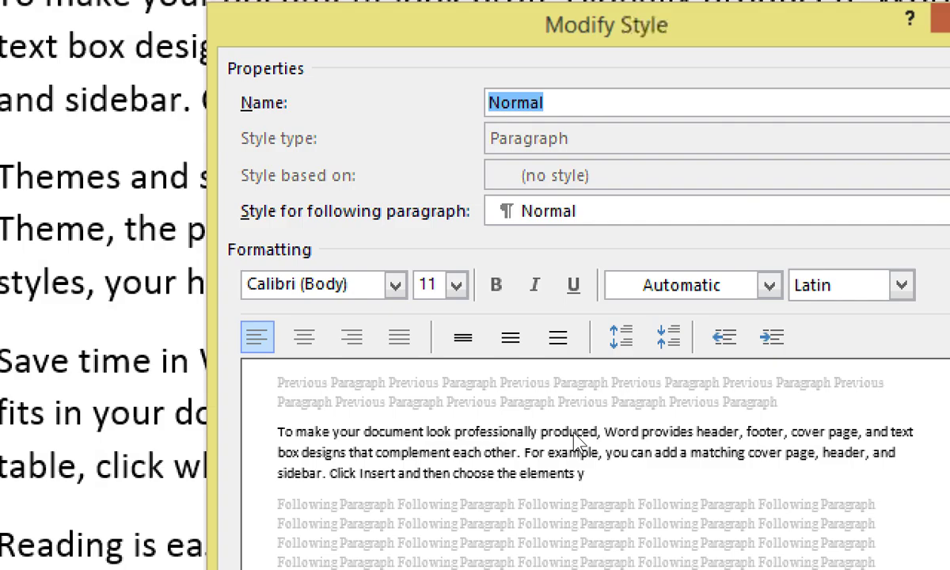
{"action": "key", "text": "Tab"}
{"action": "type", "text": "Times"}
{"action": "key", "text": "Tab"}
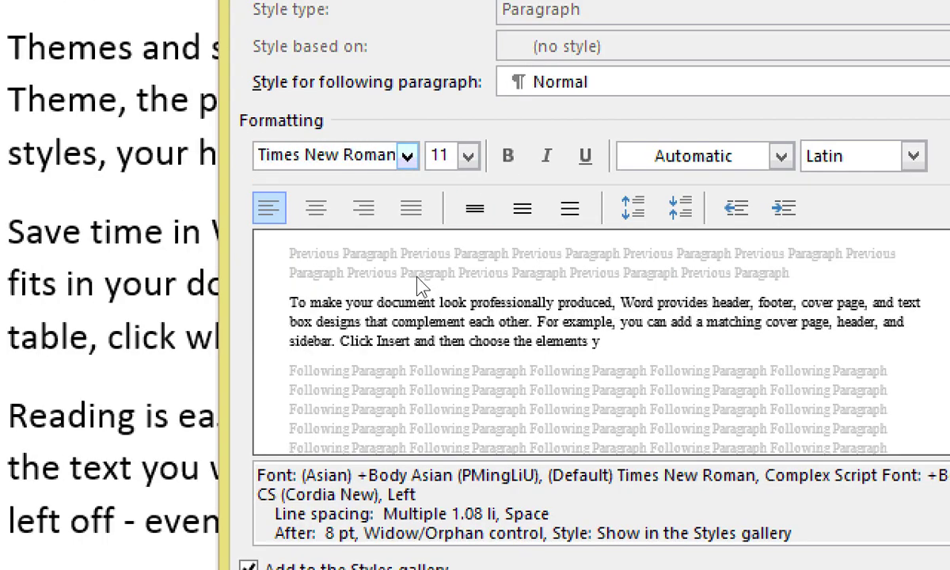
{"action": "key", "text": "alt+Down"}
{"action": "key", "text": "Up"}
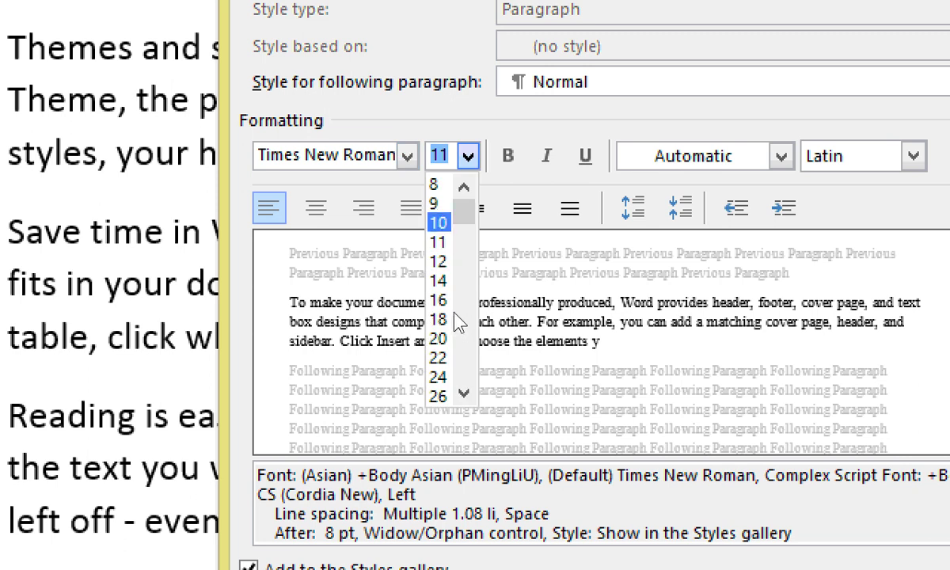
{"action": "key", "text": "Return"}
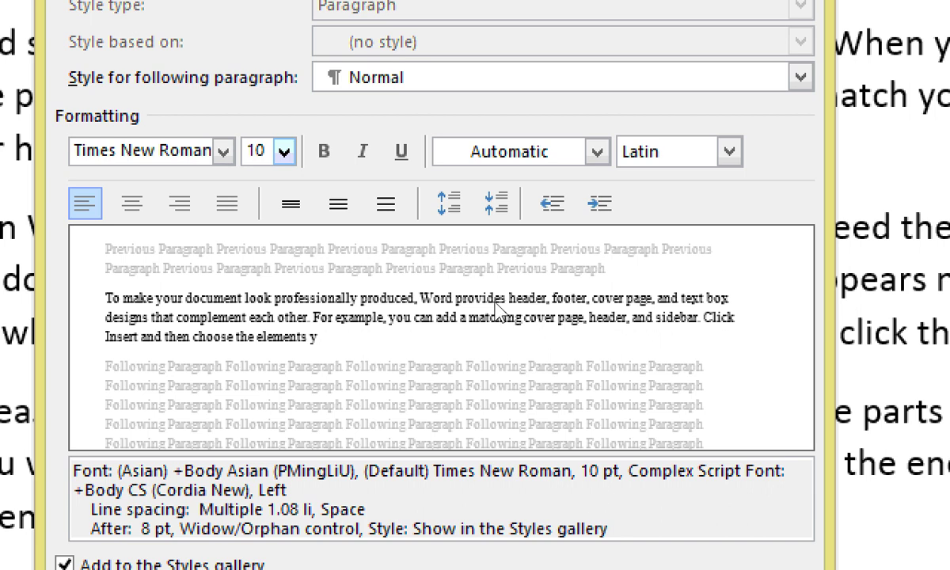
Set the Normal style's line spacing to 1.5 lines and apply the style changes to the document.
{"action": "key", "text": "alt+o"}
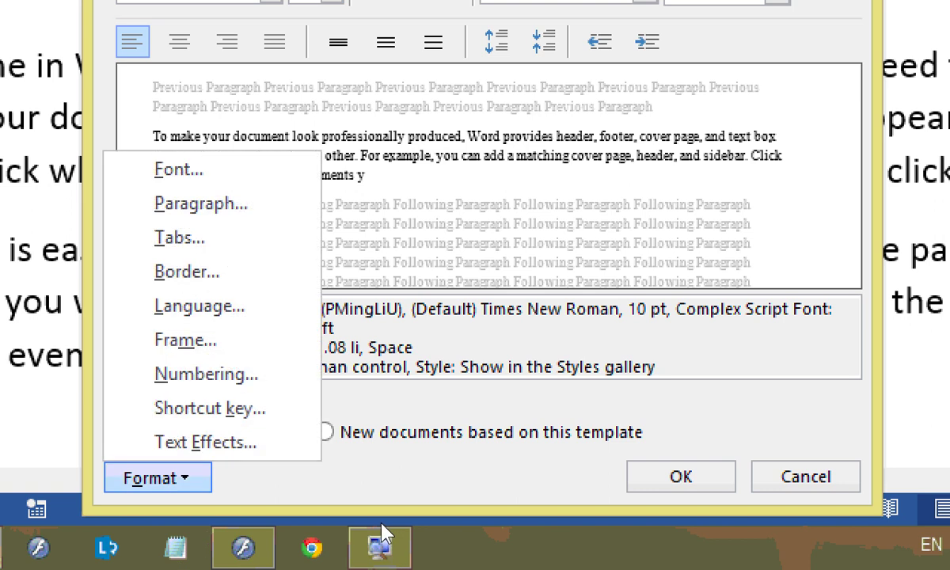
{"action": "key", "text": "Up"}
{"action": "key", "text": "Up"}
{"action": "key", "text": "Up"}
{"action": "key", "text": "Up"}
{"action": "key", "text": "Up"}
{"action": "key", "text": "Up"}
{"action": "key", "text": "Up"}
{"action": "key", "text": "Up"}
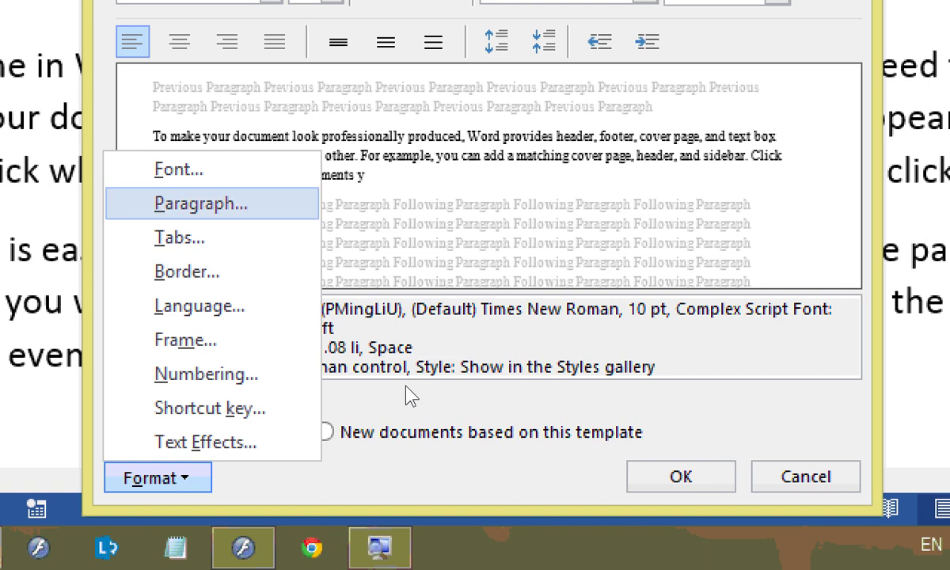
{"action": "key", "text": "Return"}
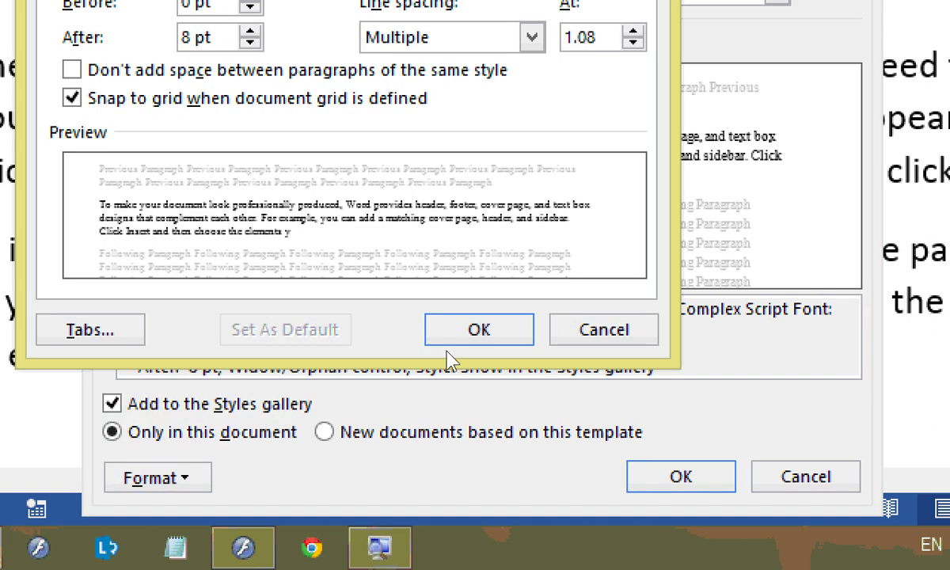
{"action": "key", "text": "alt+Down"}
{"action": "key", "text": "Up"}
{"action": "key", "text": "Up"}
{"action": "key", "text": "Up"}
{"action": "key", "text": "Up"}
{"action": "key", "text": "Up"}
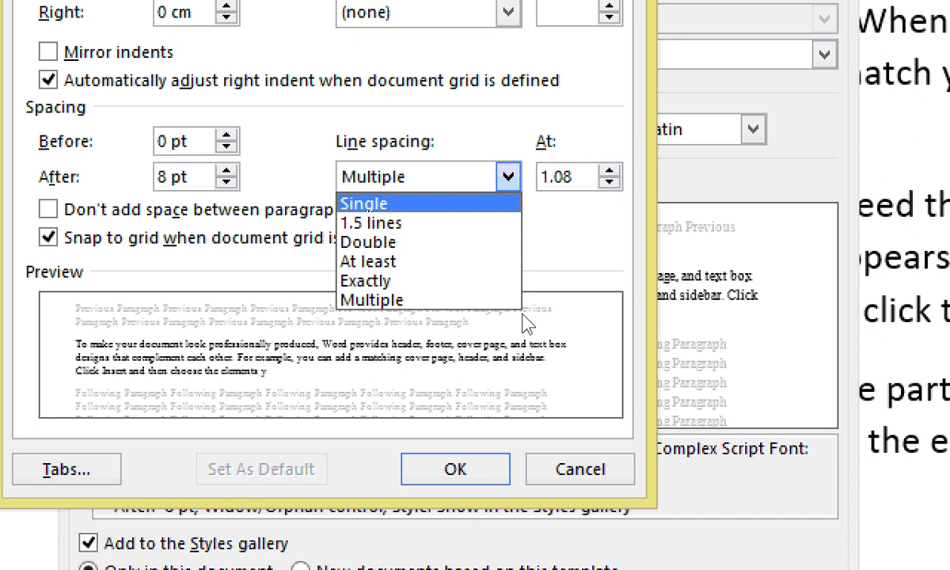
{"action": "key", "text": "Down"}
{"action": "key", "text": "Return"}
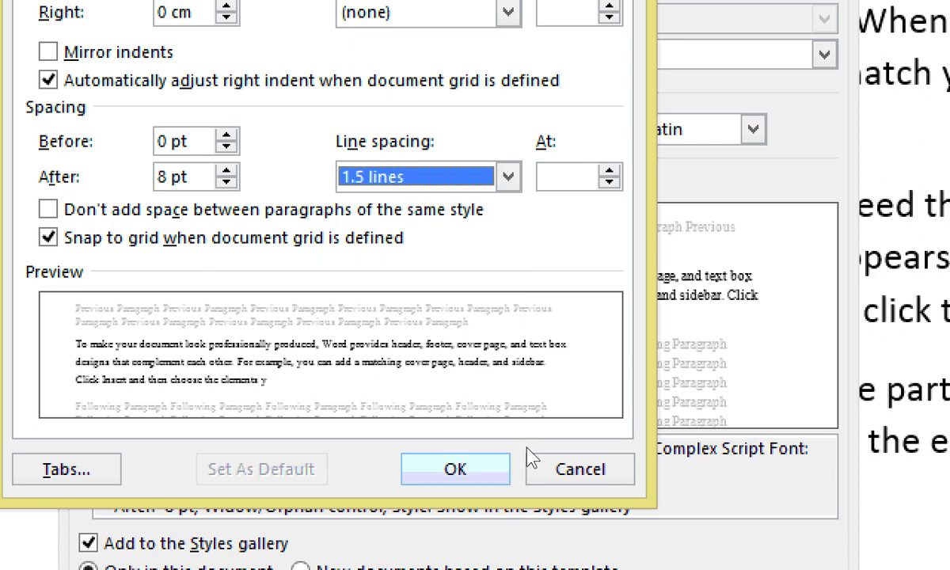
{"action": "left_click", "coordinate": [472, 463]}
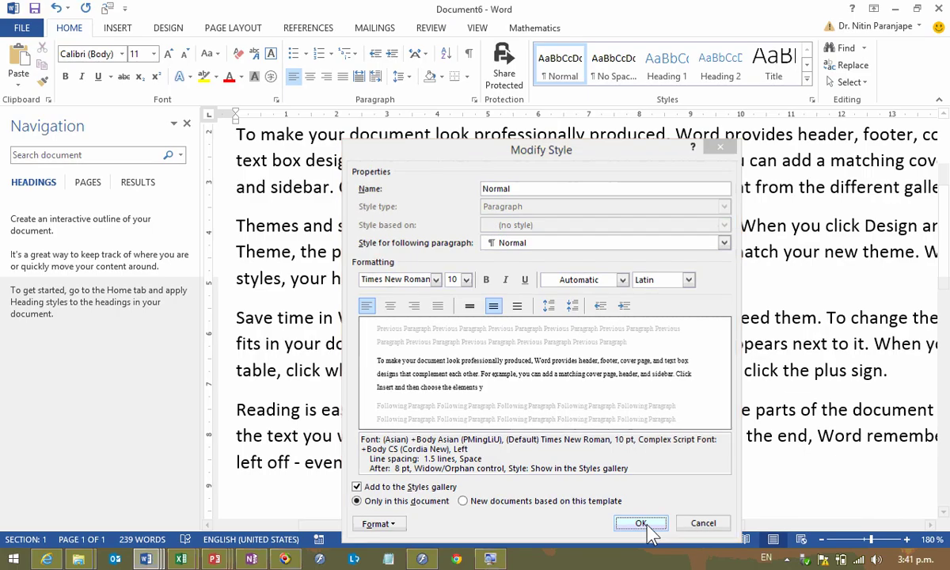
{"action": "left_click", "coordinate": [641, 524]}
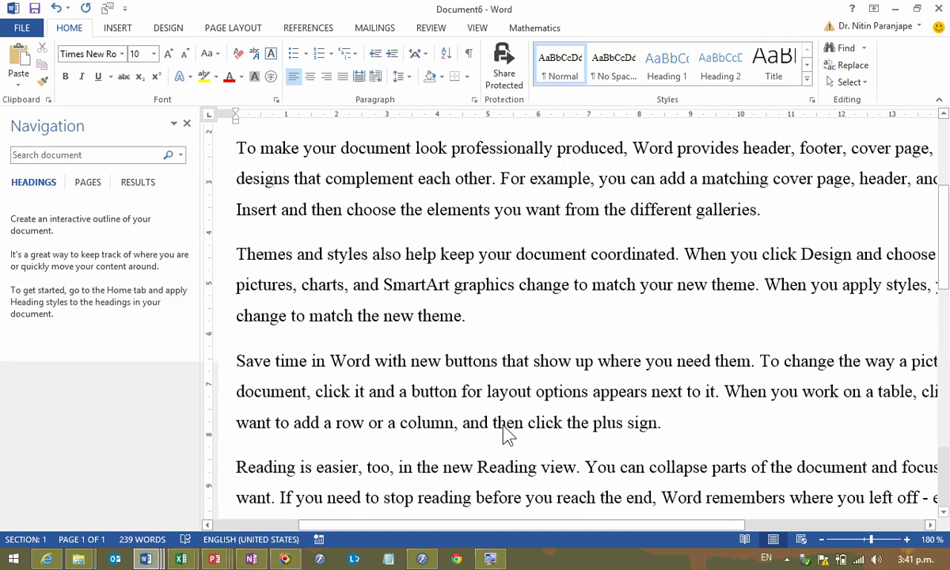
Switch to PowerPoint, copy the specimen picture on slide 4 and return to the Word document.
{"action": "scroll", "coordinate": [434, 366], "scroll_direction": "down", "scroll_amount": 6, "text": "ctrl"}
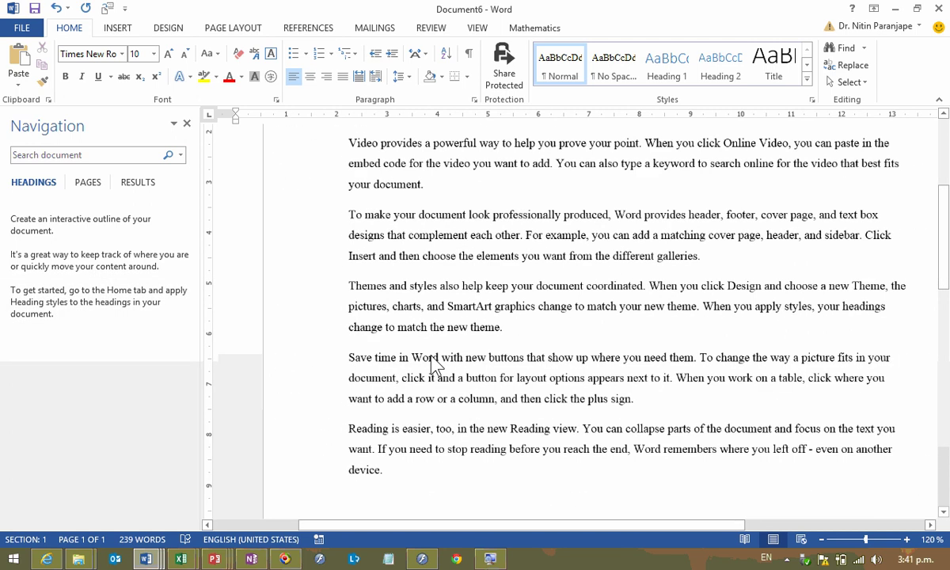
{"action": "scroll", "coordinate": [434, 366], "scroll_direction": "down", "scroll_amount": 2, "text": "ctrl"}
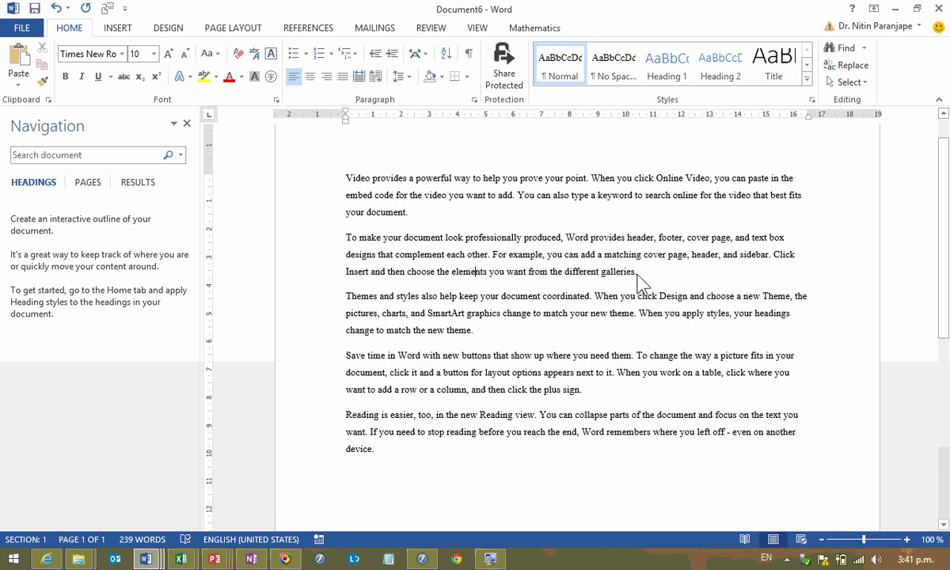
{"action": "left_click_drag", "start_coordinate": [566, 269], "coordinate": [468, 260]}
{"action": "left_click", "coordinate": [540, 295]}
{"action": "mouse_move", "coordinate": [230, 559]}
{"action": "left_click", "coordinate": [724, 503]}
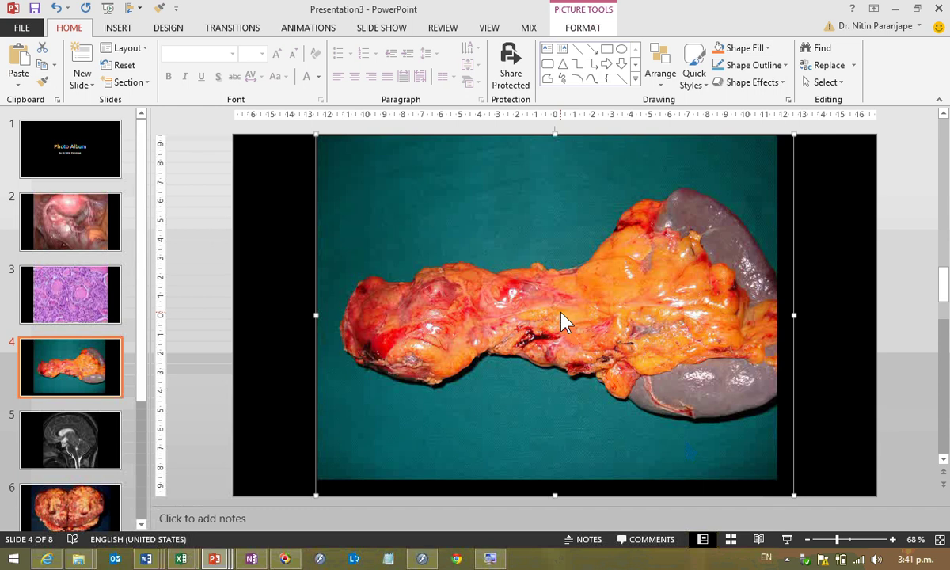
{"action": "key", "text": "alt+Tab"}
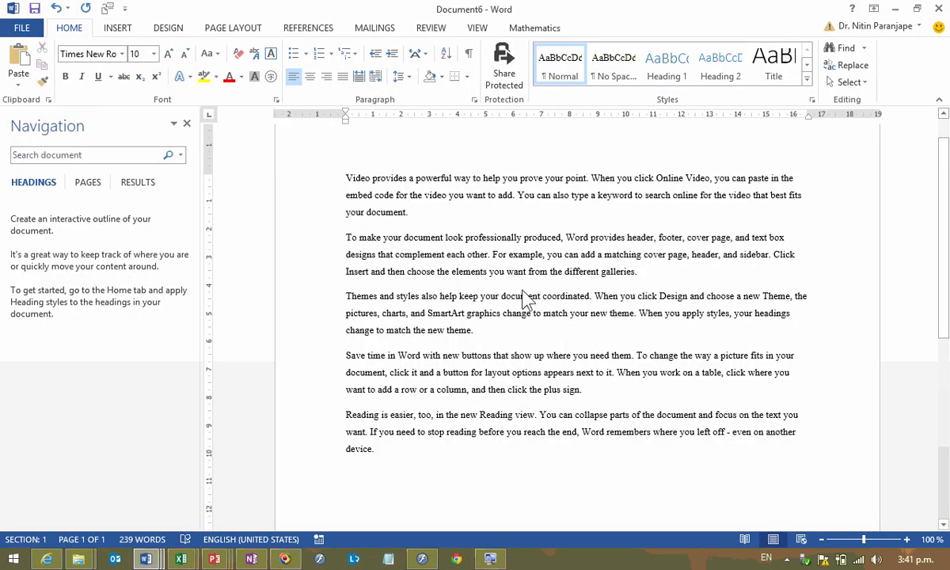
Generate long sample text with =rand(10,20) on a new line after the second paragraph.
{"action": "key", "text": "Return"}
{"action": "type", "text": "=rand(10,20)"}
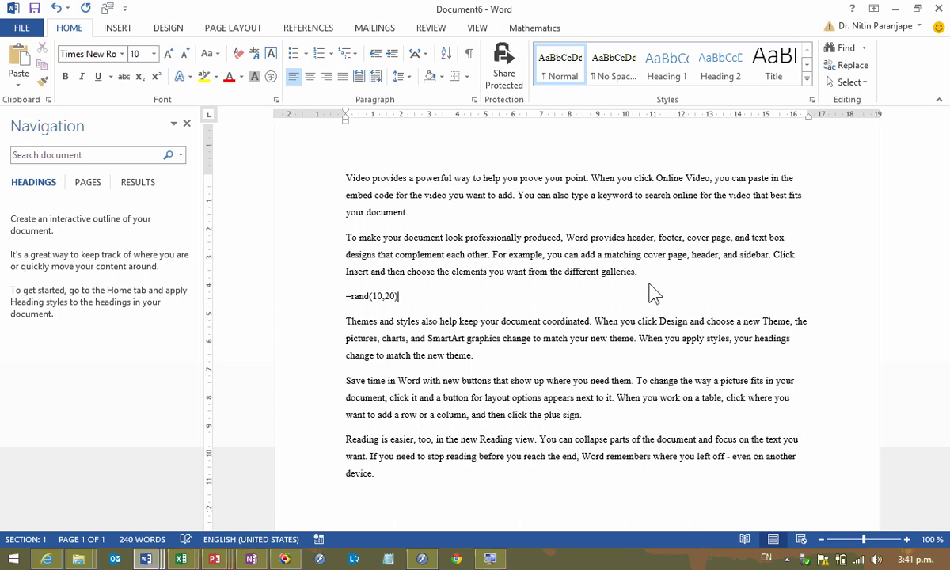
{"action": "key", "text": "Return"}
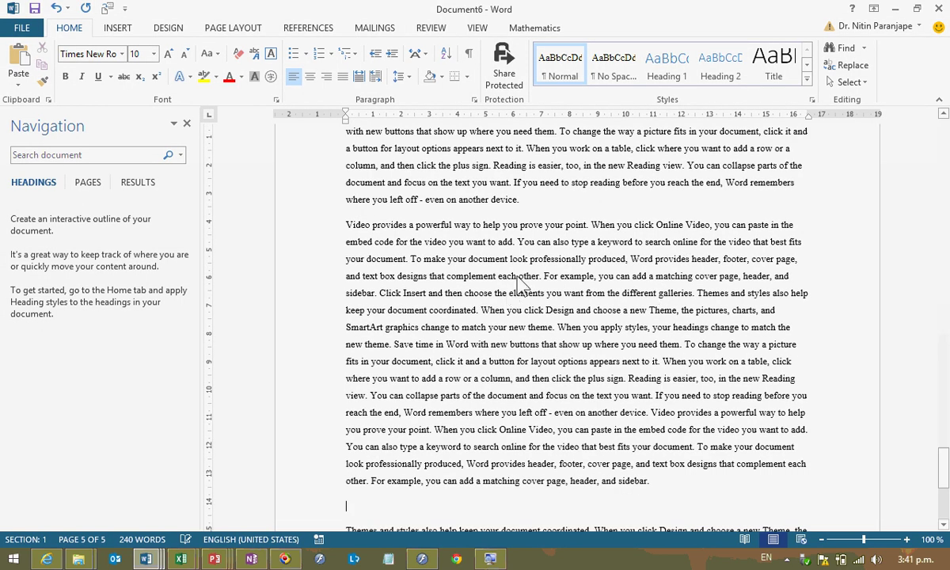
Paste the copied specimen picture into the last generated paragraph, after "To make your document look".
{"action": "key", "text": "alt+e"}
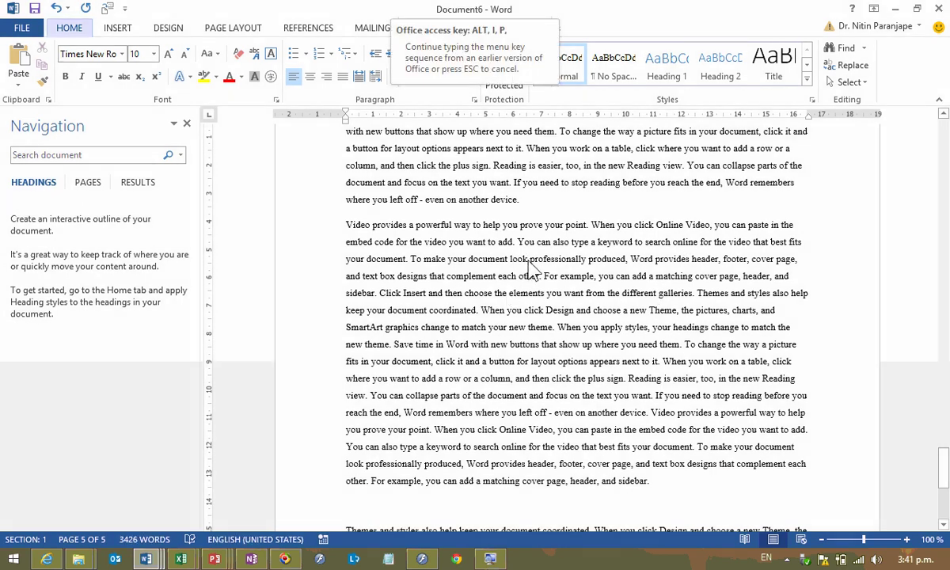
{"action": "key", "text": "Escape"}
{"action": "key", "text": "ctrl+v"}
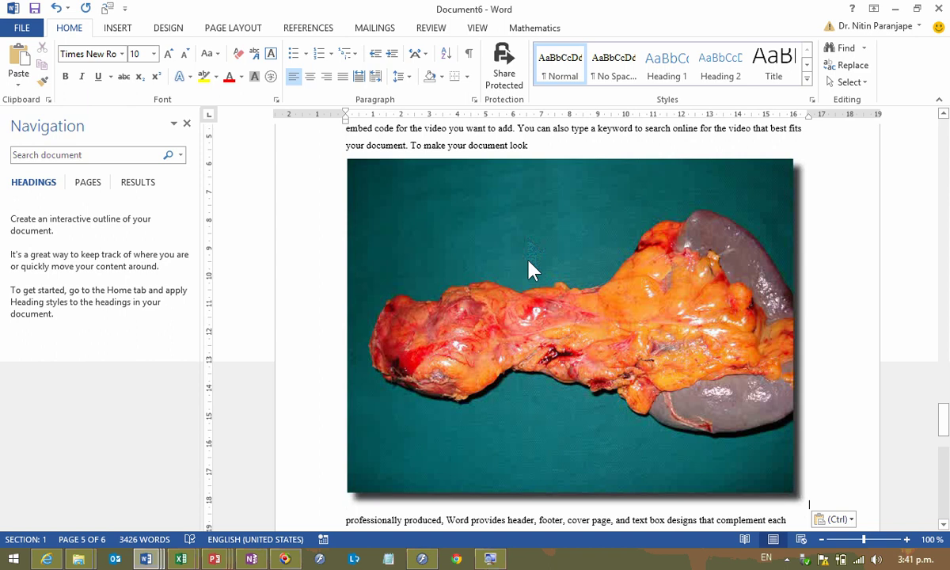
Shrink the pasted picture to about 7 cm high and 9.3 cm wide and move it inside the word "document".
{"action": "left_click", "coordinate": [584, 259]}
{"action": "left_click_drag", "start_coordinate": [809, 159], "coordinate": [638, 229]}
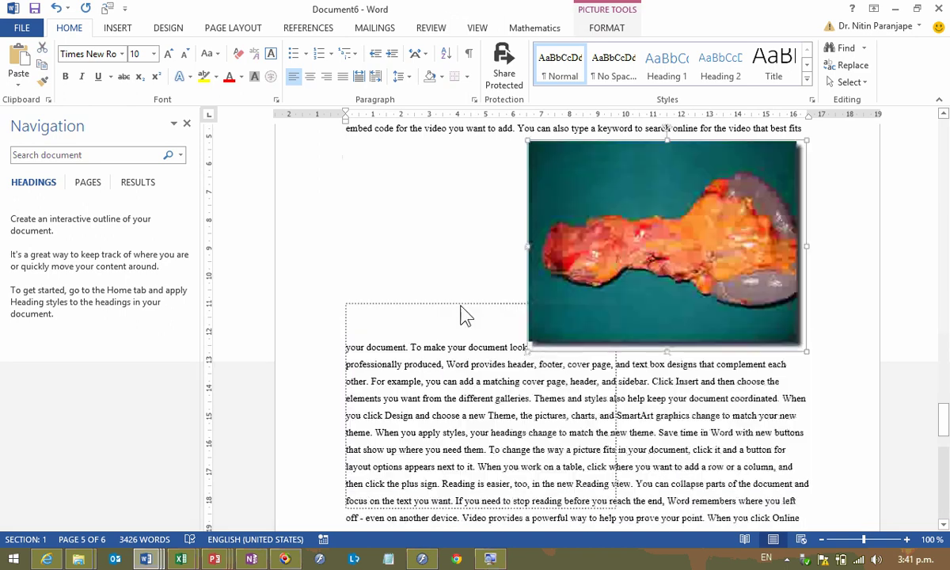
{"action": "left_click_drag", "start_coordinate": [465, 315], "coordinate": [685, 236]}
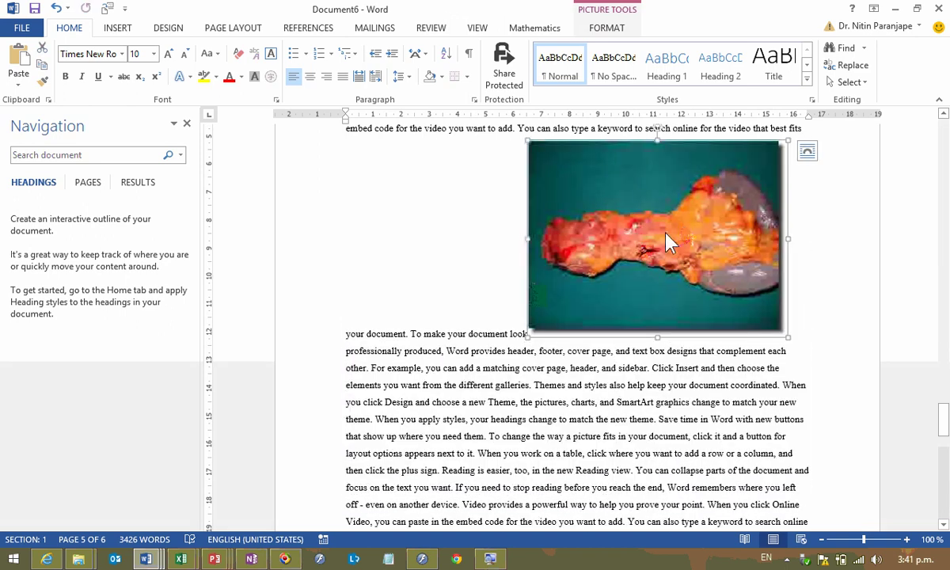
{"action": "left_click", "coordinate": [807, 154]}
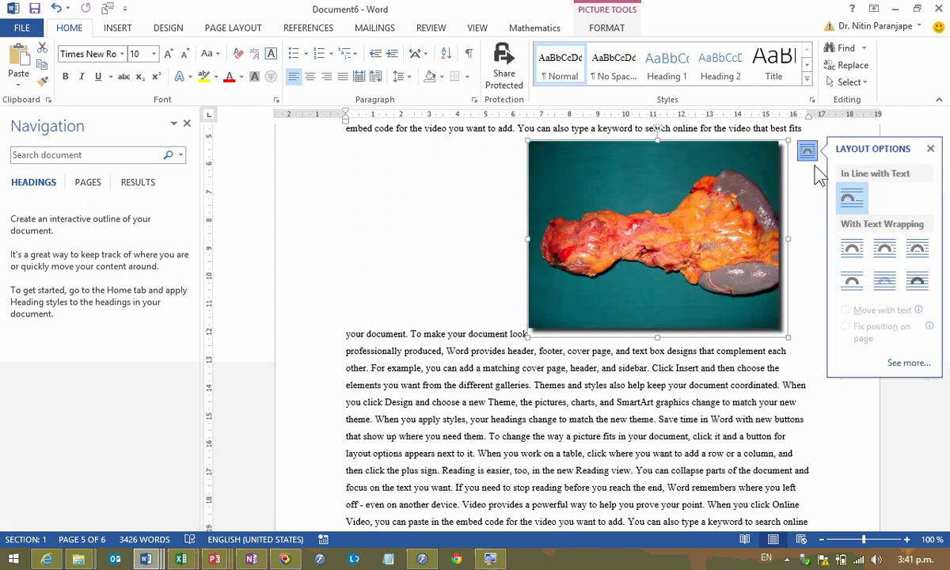
{"action": "left_click_drag", "start_coordinate": [554, 231], "coordinate": [486, 265]}
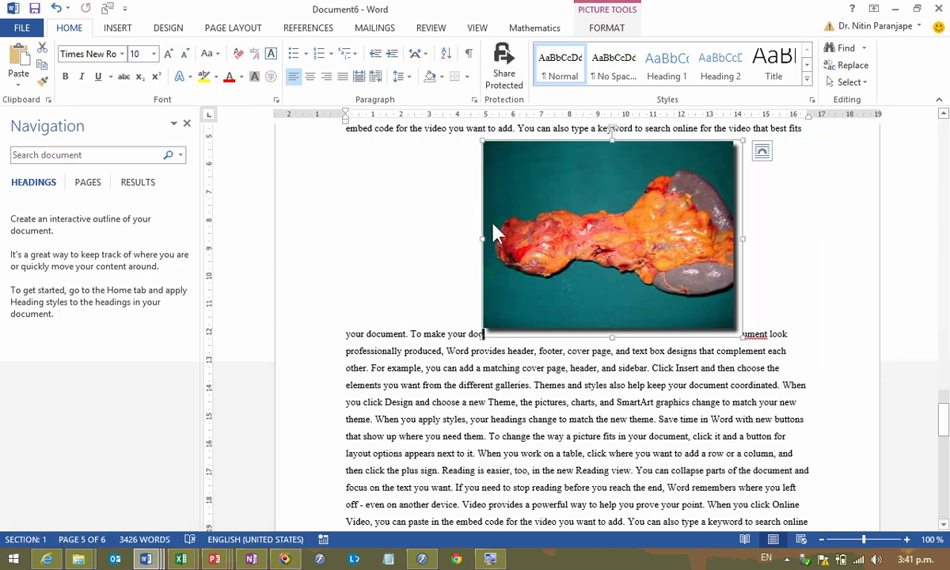
Insert test characters in the word "your" ahead of the inline picture, then delete them.
{"action": "left_click", "coordinate": [459, 333]}
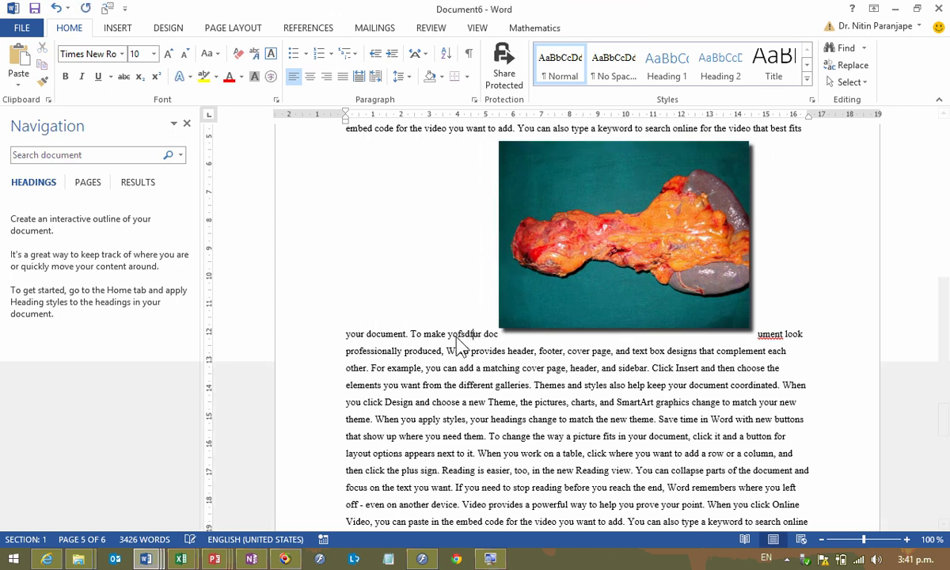
{"action": "type", "text": "fsdfdsfsfsdfsd"}
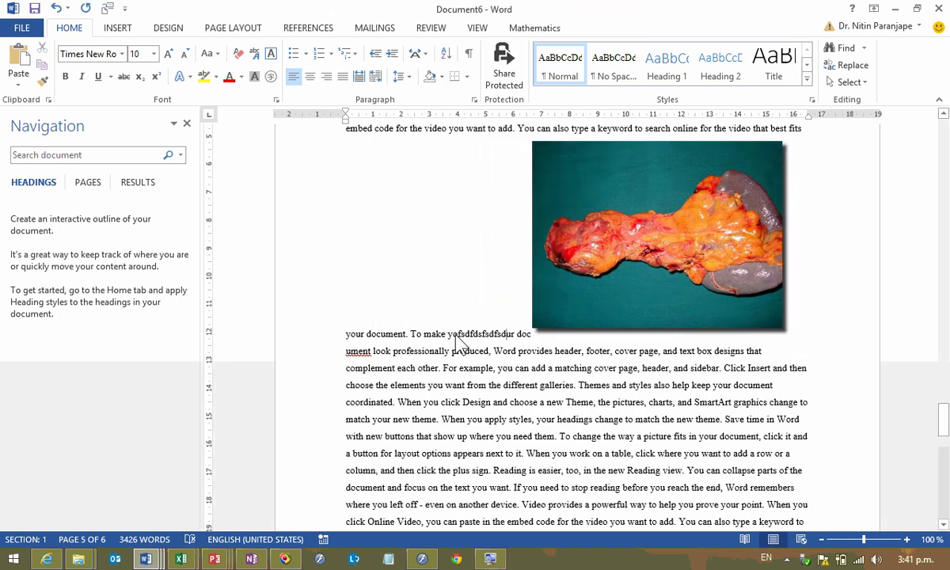
{"action": "key", "text": "BackSpace"}
{"action": "key", "text": "BackSpace"}
{"action": "key", "text": "BackSpace"}
{"action": "key", "text": "BackSpace"}
{"action": "key", "text": "BackSpace"}
{"action": "key", "text": "BackSpace"}
{"action": "key", "text": "BackSpace"}
{"action": "key", "text": "BackSpace"}
{"action": "key", "text": "BackSpace"}
{"action": "key", "text": "BackSpace"}
{"action": "key", "text": "BackSpace"}
{"action": "key", "text": "BackSpace"}
{"action": "key", "text": "BackSpace"}
{"action": "key", "text": "BackSpace"}
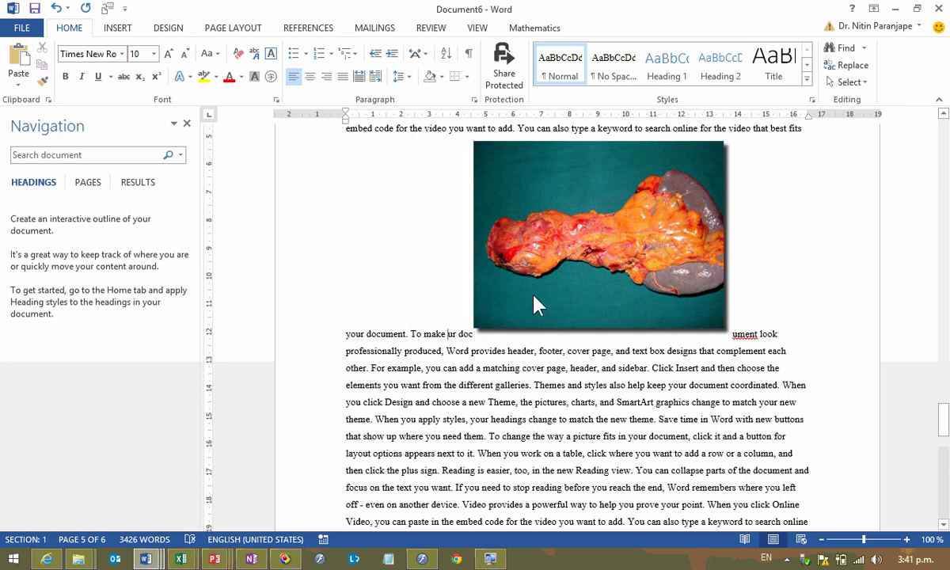
Set the picture's text wrapping to Square.
{"action": "left_click", "coordinate": [574, 267]}
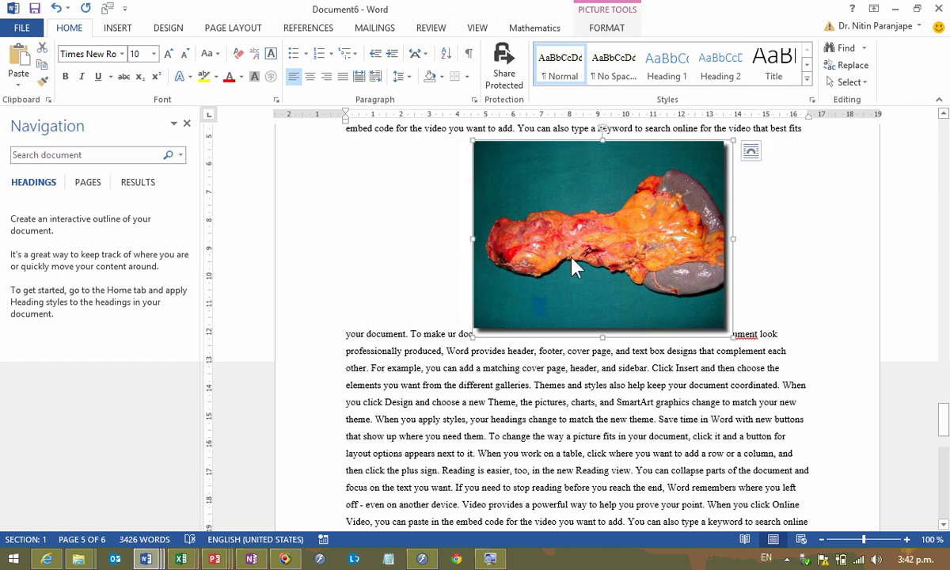
{"action": "left_click", "coordinate": [608, 30]}
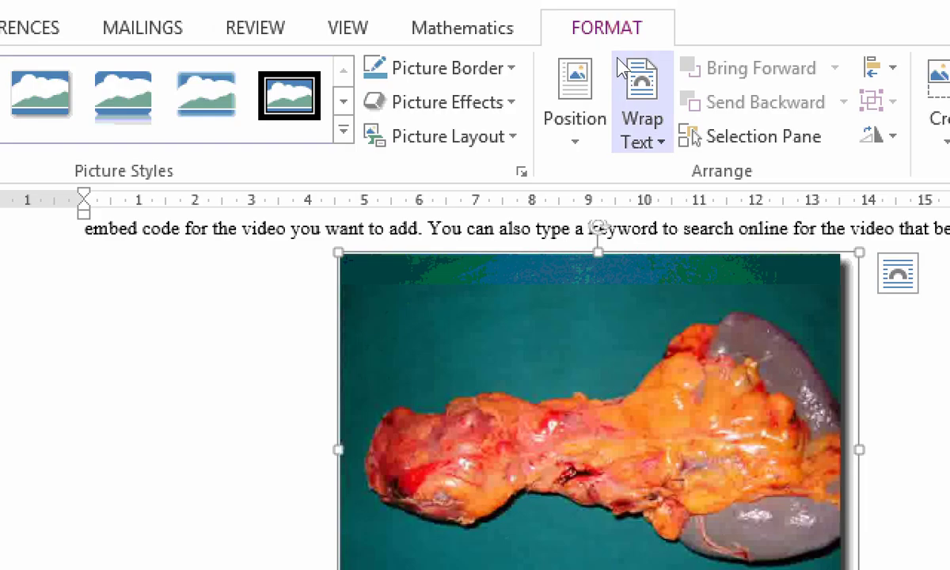
{"action": "left_click", "coordinate": [618, 50]}
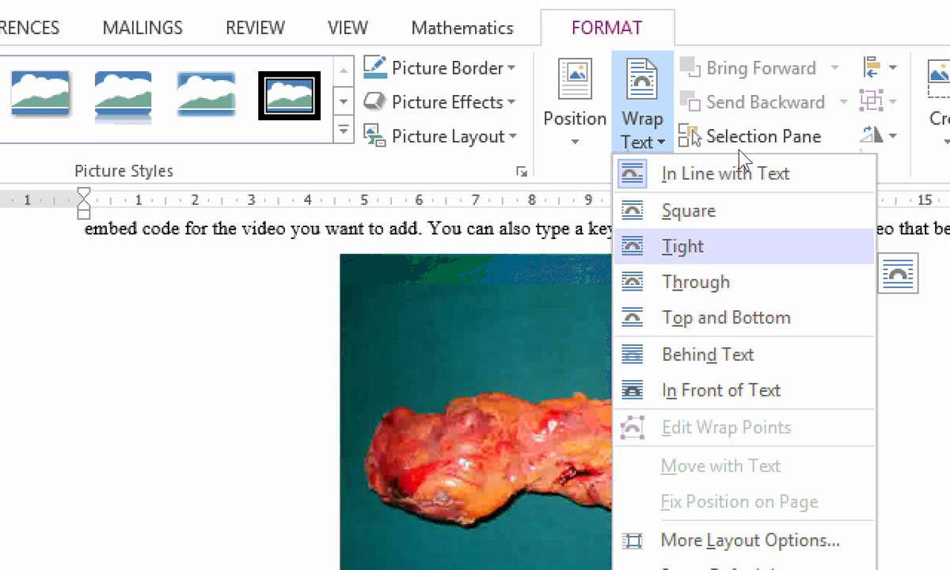
{"action": "key", "text": "Up"}
{"action": "key", "text": "Return"}
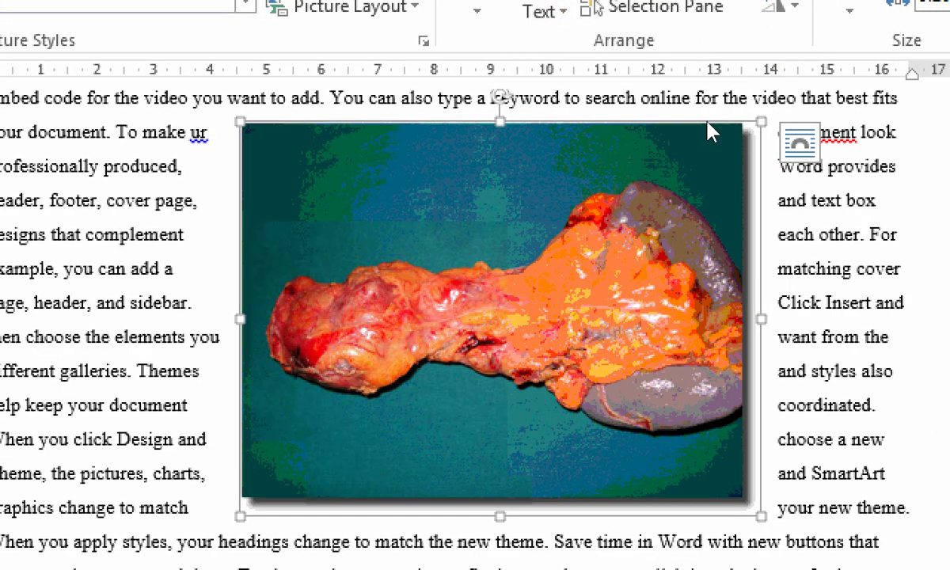
Reposition the wrapped picture within the paragraph, near its left side with a narrow strip of text beside it.
{"action": "left_click_drag", "start_coordinate": [653, 213], "coordinate": [570, 219]}
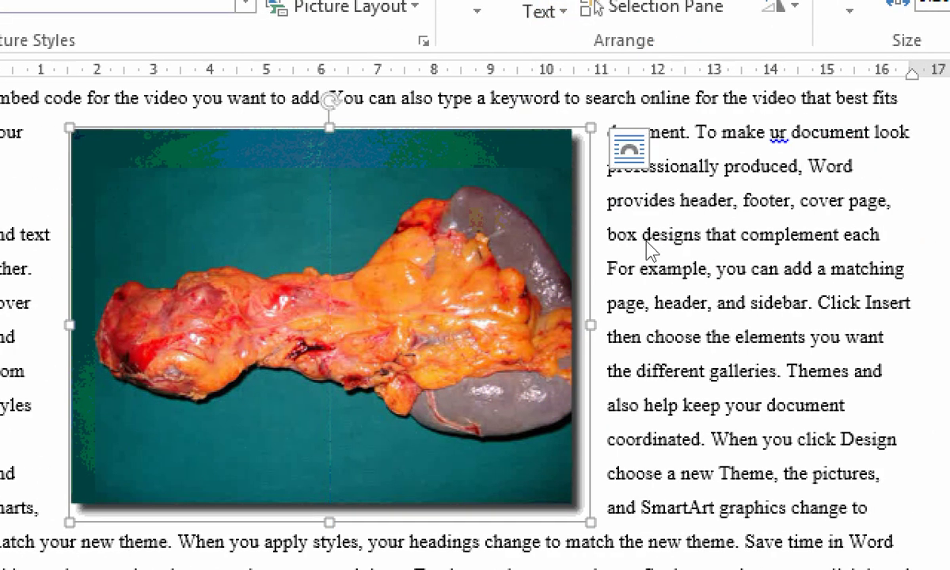
{"action": "left_click_drag", "start_coordinate": [577, 259], "coordinate": [534, 240]}
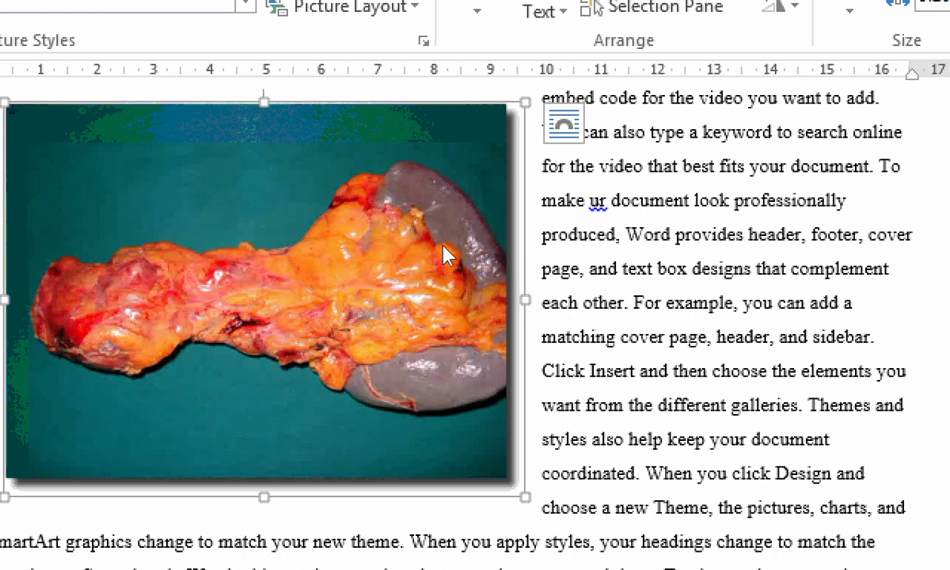
{"action": "left_click_drag", "start_coordinate": [446, 254], "coordinate": [483, 251]}
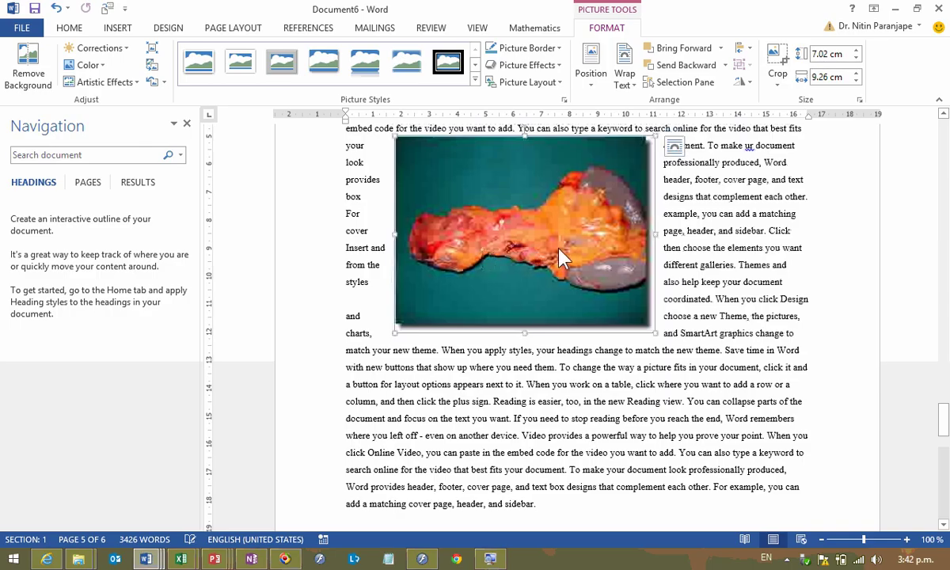
Move the wrapped picture from page 5 to page 2 of the document, keeping text on both sides of it.
{"action": "scroll", "coordinate": [558, 250], "scroll_direction": "down", "scroll_amount": 5, "text": "ctrl"}
{"action": "scroll", "coordinate": [558, 257], "scroll_direction": "down", "scroll_amount": 4, "text": "ctrl"}
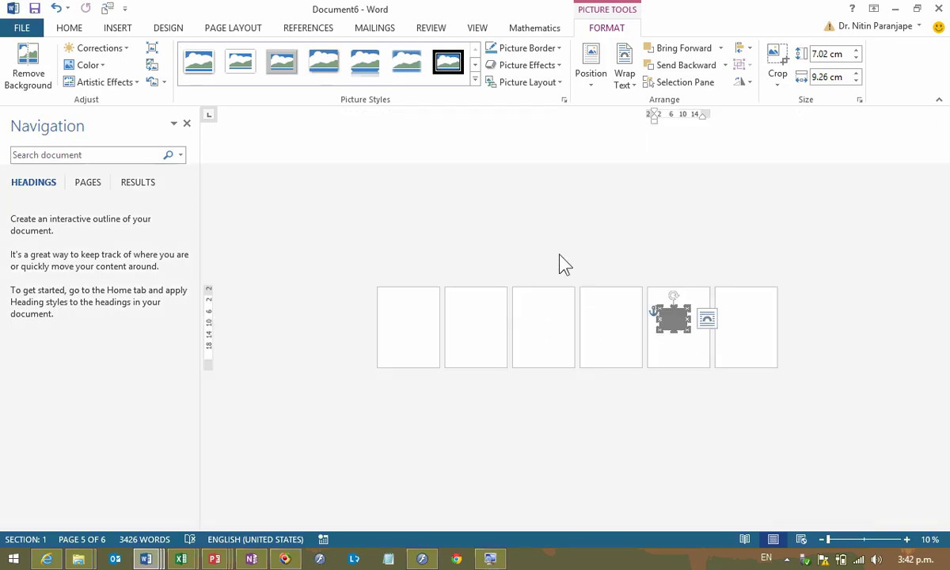
{"action": "left_click_drag", "start_coordinate": [682, 324], "coordinate": [472, 331]}
{"action": "scroll", "coordinate": [473, 331], "scroll_direction": "up", "scroll_amount": 2, "text": "ctrl"}
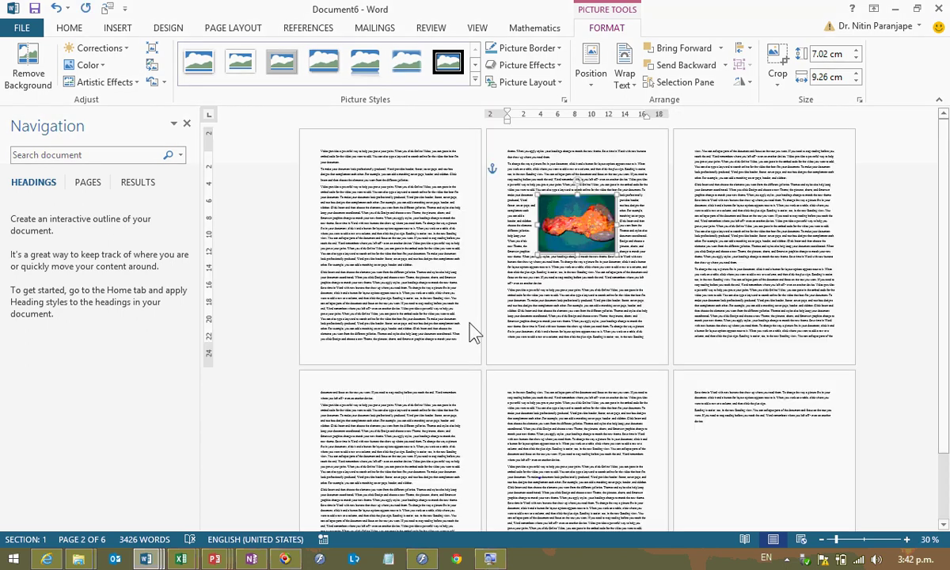
{"action": "left_click_drag", "start_coordinate": [575, 240], "coordinate": [418, 277]}
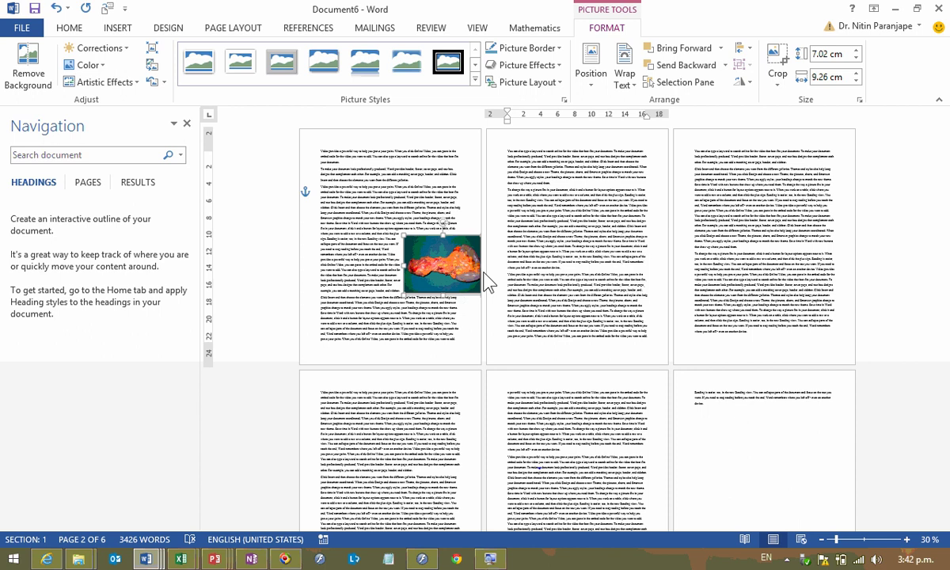
{"action": "scroll", "coordinate": [489, 278], "scroll_direction": "up", "scroll_amount": 5}
{"action": "scroll", "coordinate": [545, 236], "scroll_direction": "up", "scroll_amount": 2}
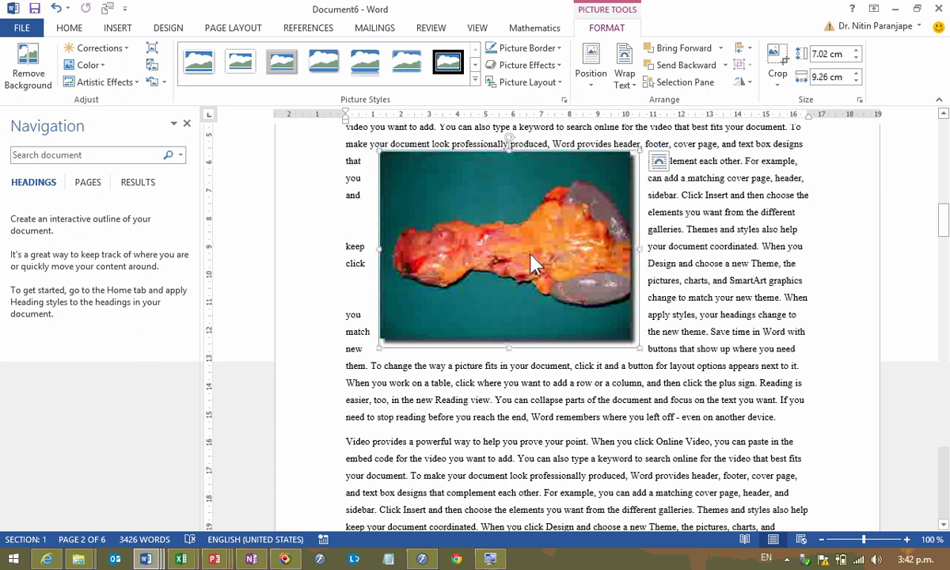
Reposition the wrapped picture higher on page 2, centred between the margins with equally wide text on both sides.
{"action": "scroll", "coordinate": [532, 265], "scroll_direction": "down", "scroll_amount": 7}
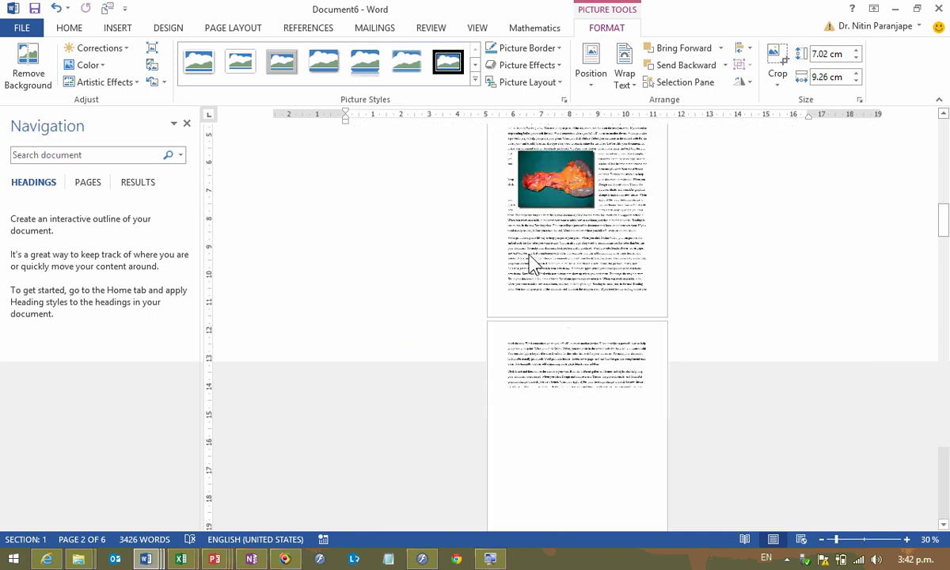
{"action": "left_click_drag", "start_coordinate": [564, 263], "coordinate": [570, 198]}
{"action": "scroll", "coordinate": [570, 198], "scroll_direction": "up", "scroll_amount": 6}
{"action": "scroll", "coordinate": [559, 228], "scroll_direction": "up", "scroll_amount": 3}
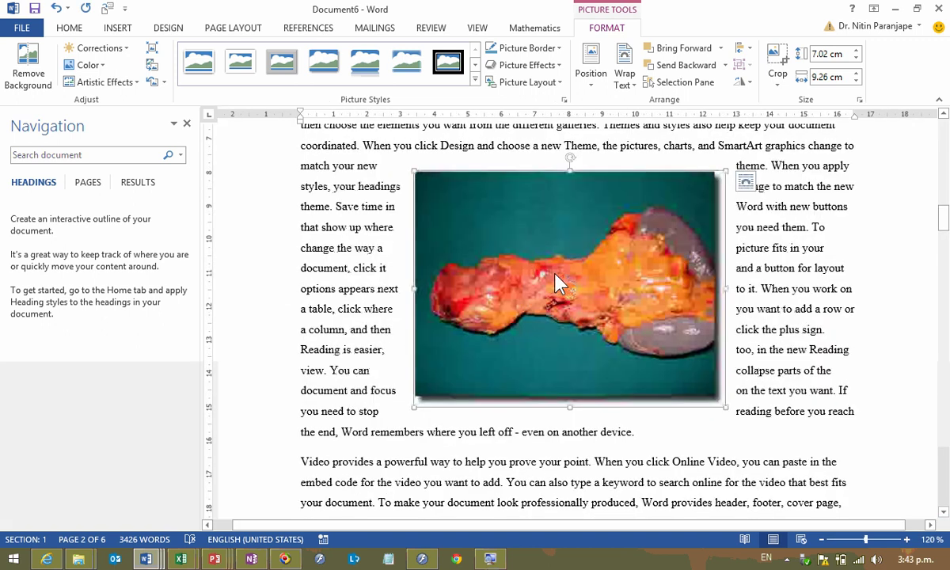
{"action": "left_click_drag", "start_coordinate": [559, 283], "coordinate": [583, 282]}
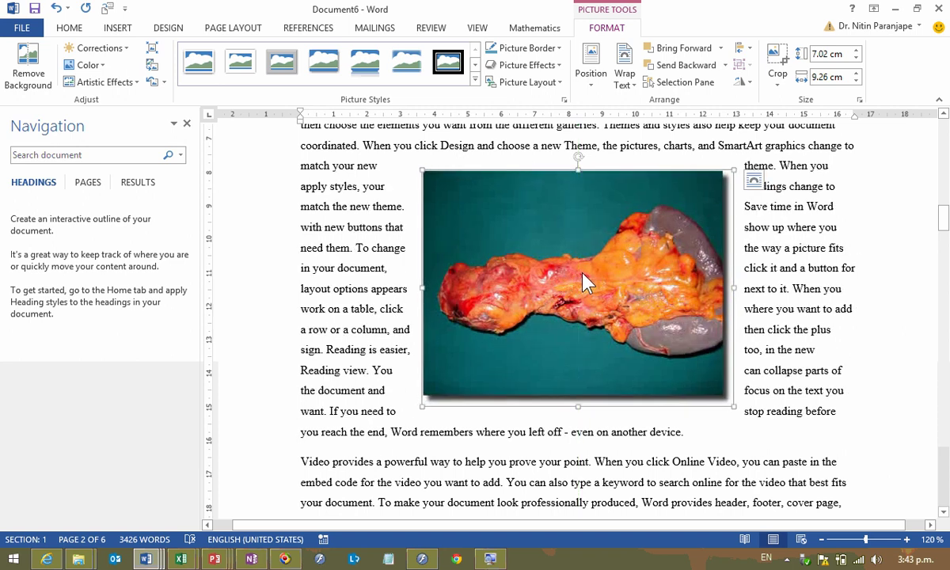
{"action": "scroll", "coordinate": [583, 279], "scroll_direction": "down", "scroll_amount": 3, "text": "ctrl"}
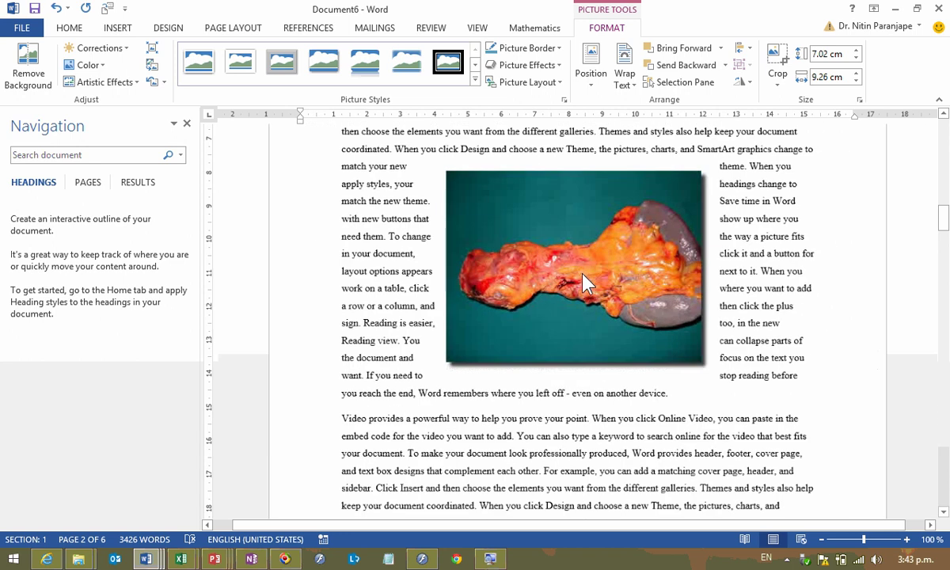
{"action": "scroll", "coordinate": [578, 277], "scroll_direction": "down", "scroll_amount": 1}
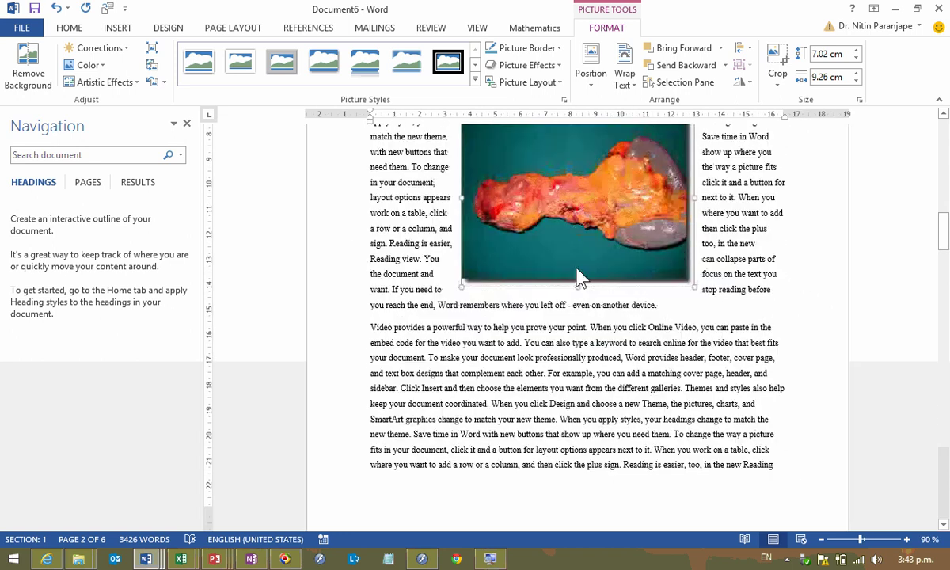
{"action": "left_click_drag", "start_coordinate": [578, 277], "coordinate": [530, 208]}
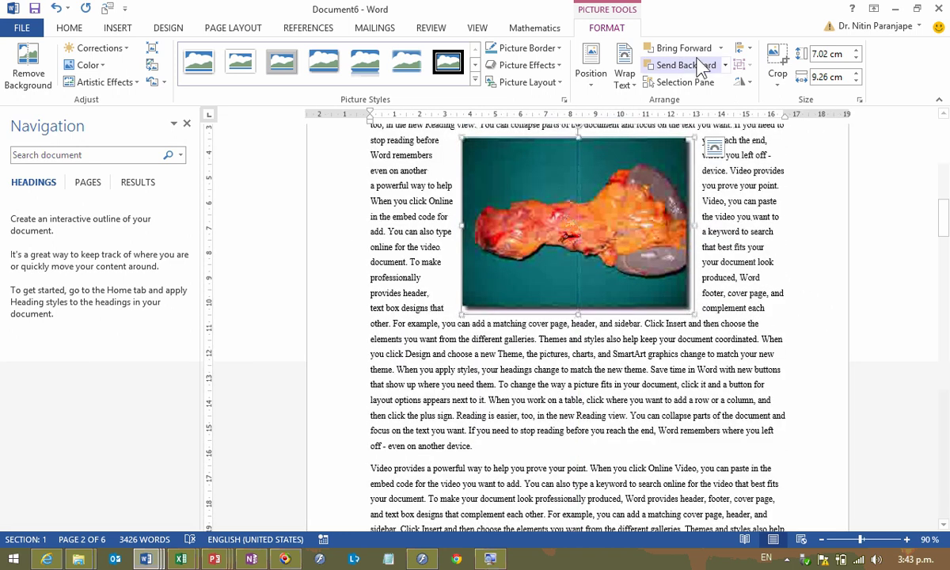
Compare the Square and Tight text wrapping previews for the picture without applying a change.
{"action": "left_click", "coordinate": [624, 76]}
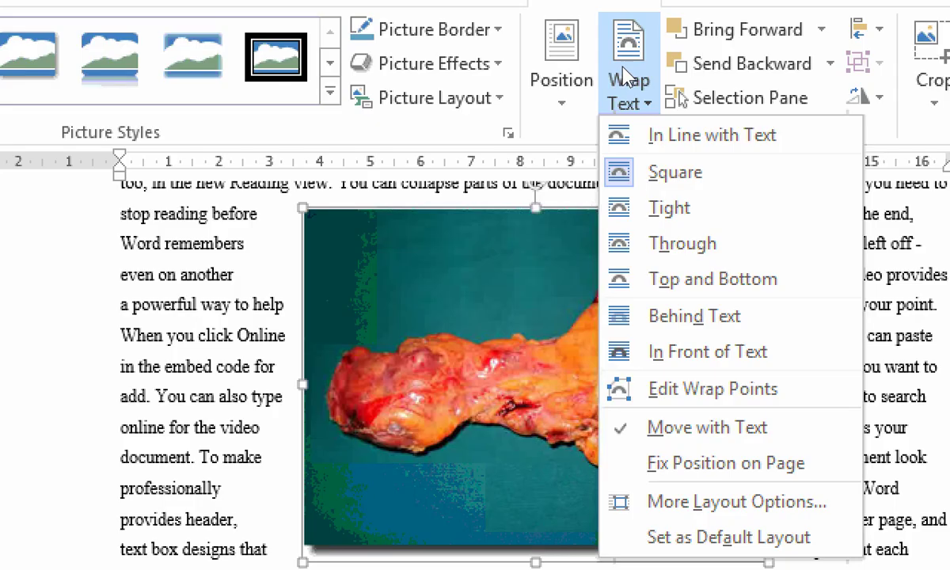
{"action": "key", "text": "Down"}
{"action": "key", "text": "Up"}
{"action": "key", "text": "Down"}
{"action": "key", "text": "Up"}
{"action": "key", "text": "Down"}
{"action": "key", "text": "Up"}
{"action": "key", "text": "Down"}
{"action": "key", "text": "Up"}
{"action": "key", "text": "Down"}
{"action": "key", "text": "Up"}
{"action": "key", "text": "Down"}
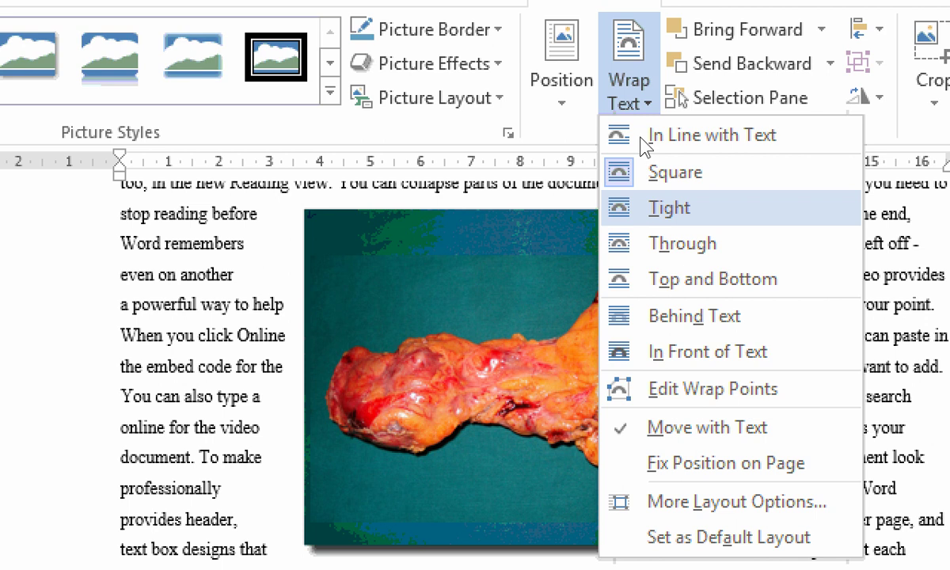
{"action": "left_click", "coordinate": [529, 208]}
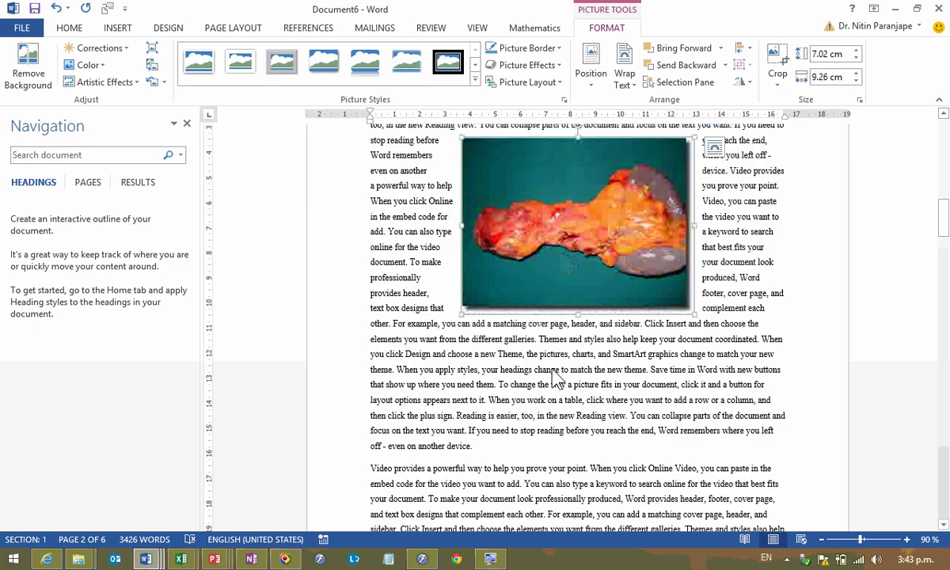
Switch to PowerPoint and start background removal on slide 4's picture, extending the kept area to include the specimen's left end.
{"action": "left_click", "coordinate": [473, 569]}
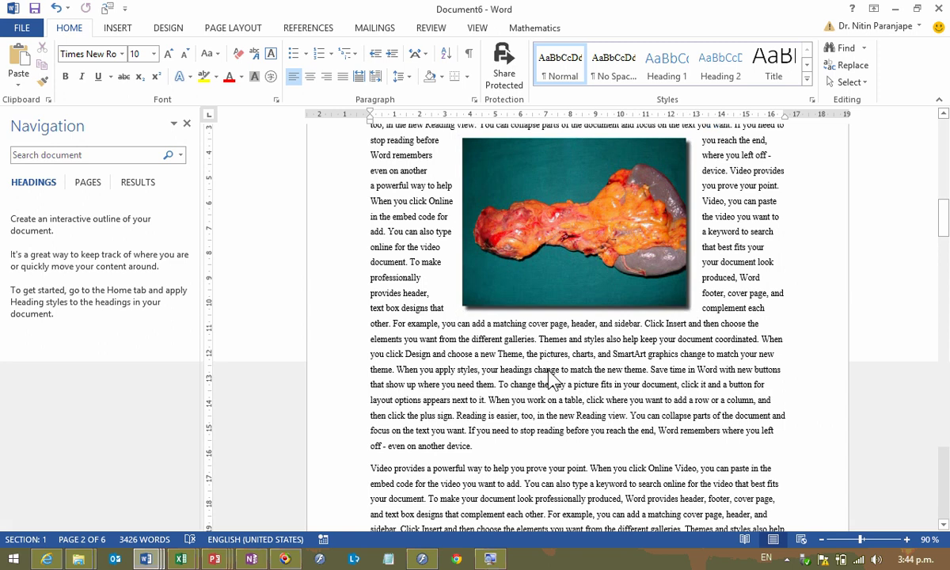
{"action": "key", "text": "alt+Tab"}
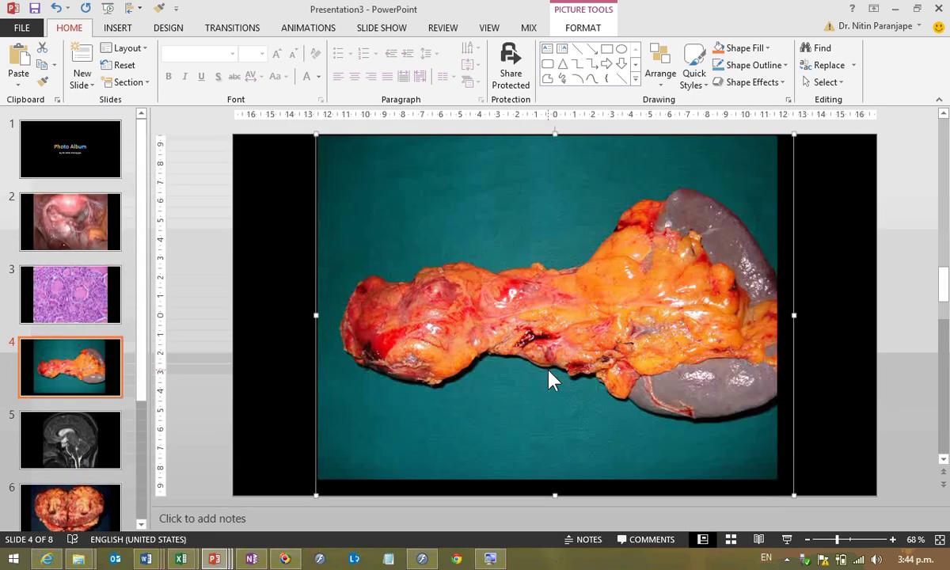
{"action": "mouse_move", "coordinate": [221, 561]}
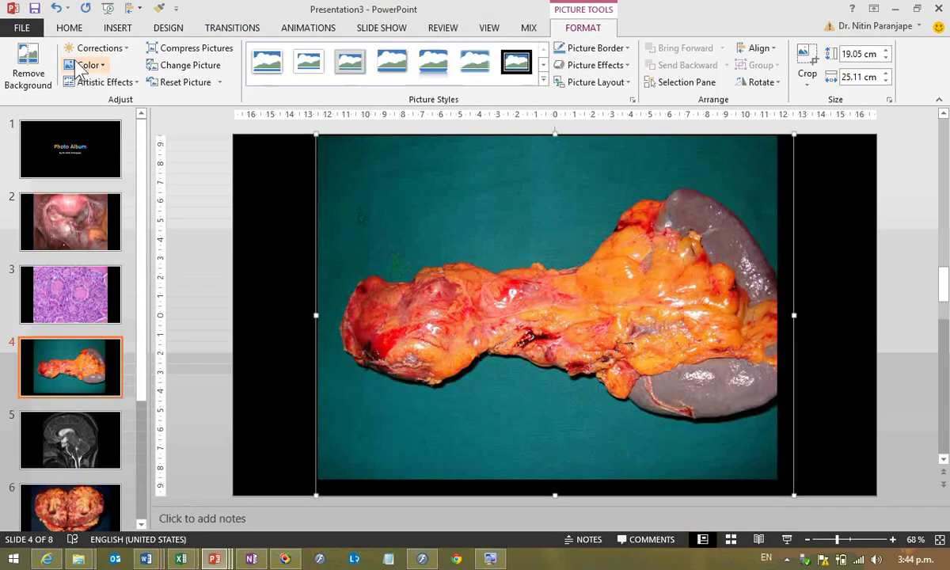
{"action": "left_click", "coordinate": [27, 68]}
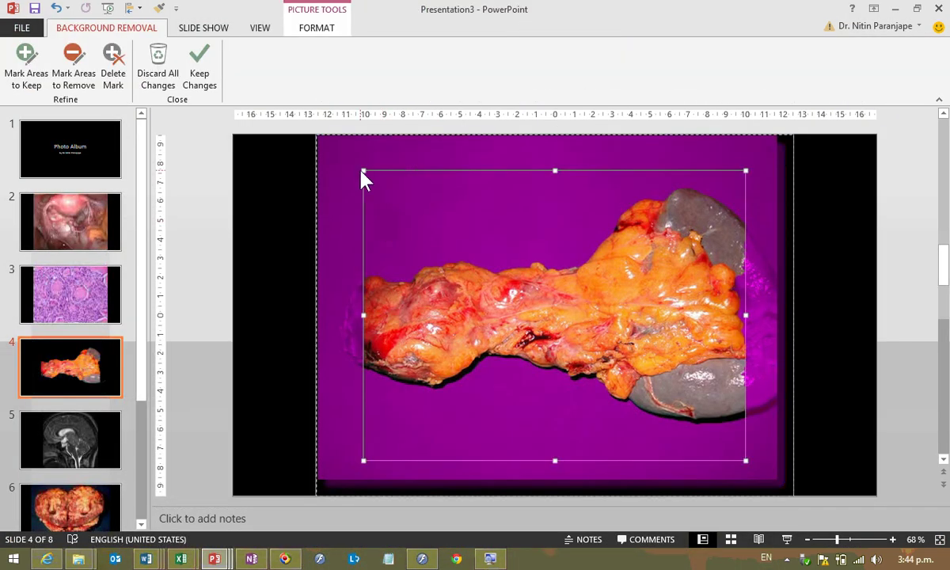
{"action": "left_click_drag", "start_coordinate": [362, 173], "coordinate": [327, 175]}
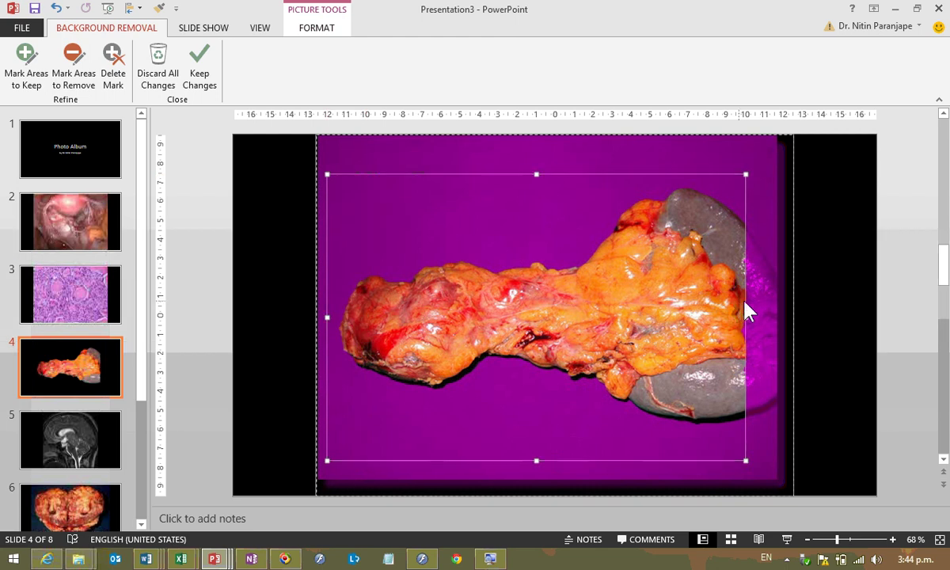
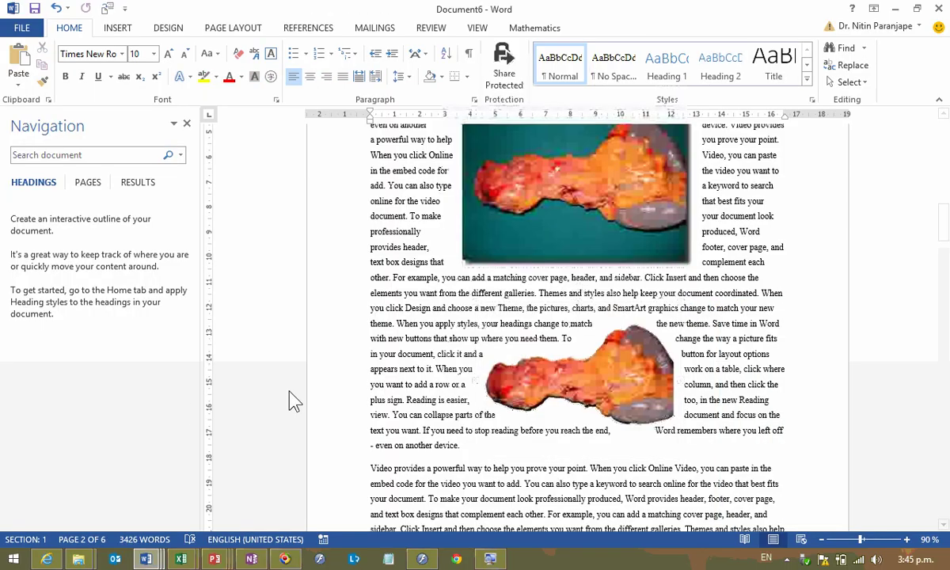
Switch to Tarlov Cyst Article v2.docx in Word and insert a blank line above the Abstract heading at its start.
{"action": "left_click", "coordinate": [348, 369]}
{"action": "left_click", "coordinate": [388, 348]}
{"action": "scroll", "coordinate": [393, 317], "scroll_direction": "up", "scroll_amount": 5}
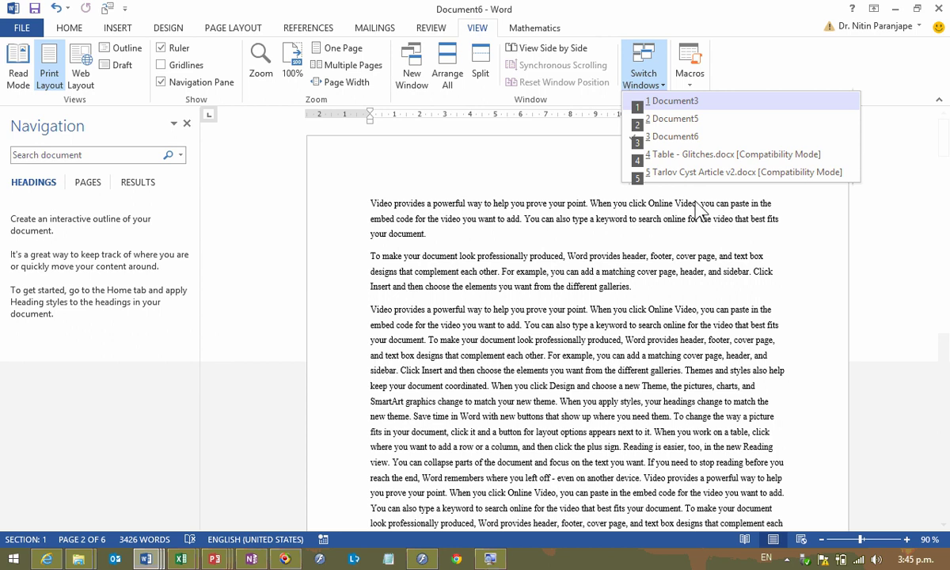
{"action": "left_click", "coordinate": [687, 181]}
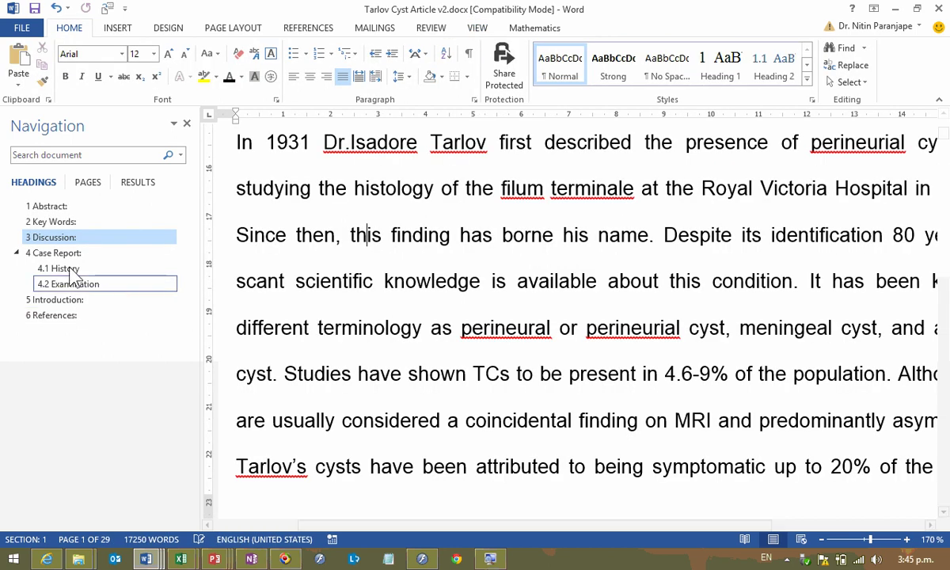
{"action": "key", "text": "ctrl+Home"}
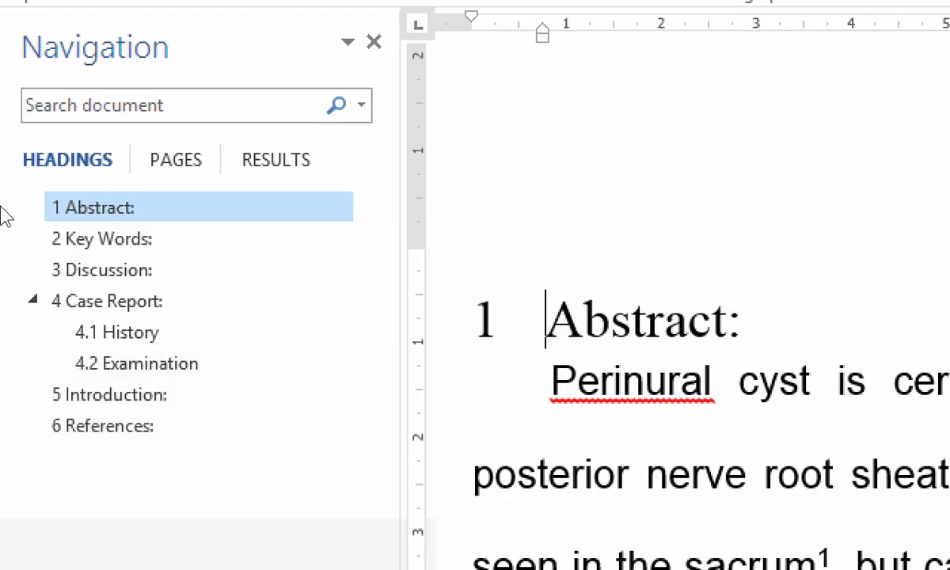
{"action": "left_click", "coordinate": [269, 198]}
{"action": "key", "text": "Return"}
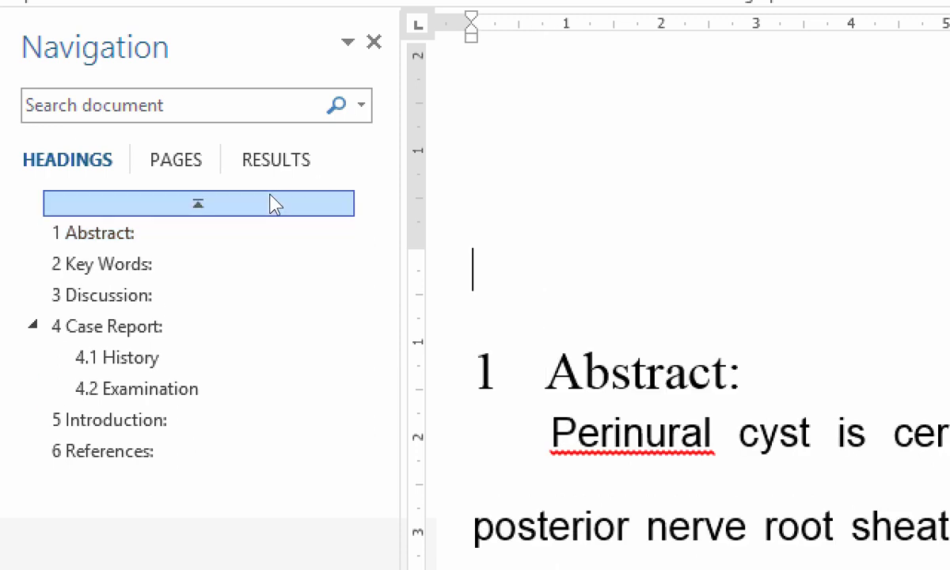
Insert an automatic table of contents titled Contents at the blank line above the Abstract heading.
{"action": "left_click", "coordinate": [617, 55]}
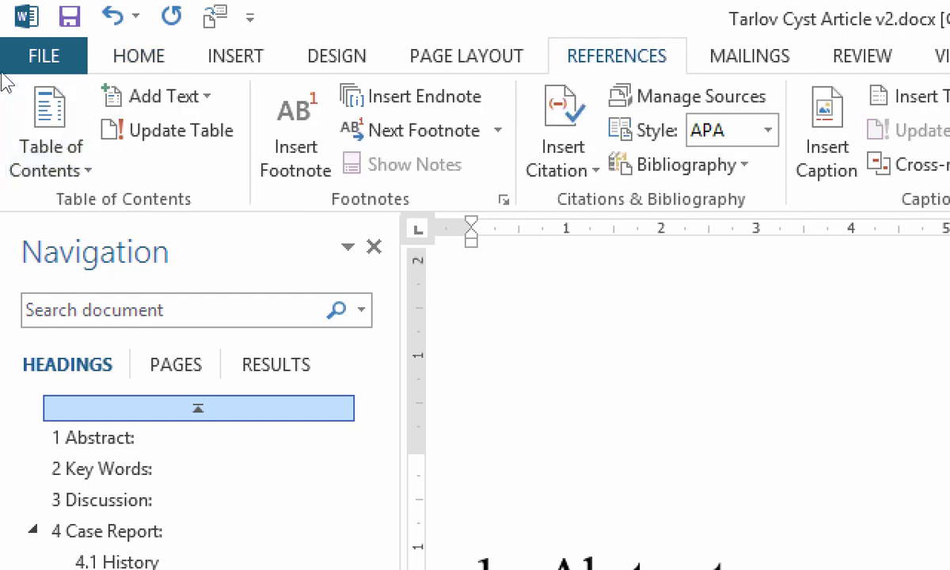
{"action": "left_click", "coordinate": [9, 85]}
{"action": "key", "text": "Down"}
{"action": "key", "text": "Return"}
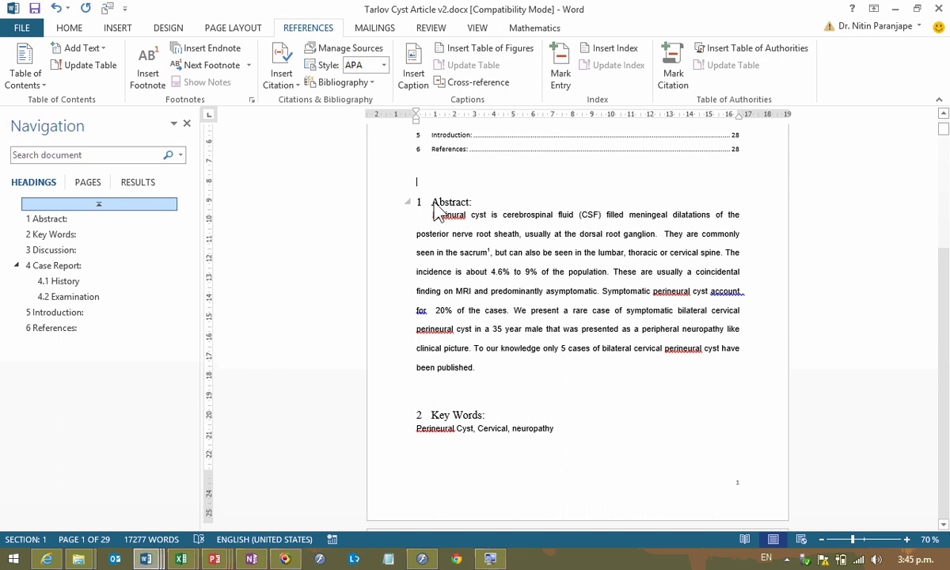
{"action": "scroll", "coordinate": [434, 214], "scroll_direction": "up", "scroll_amount": 3}
{"action": "scroll", "coordinate": [439, 217], "scroll_direction": "up", "scroll_amount": 6}
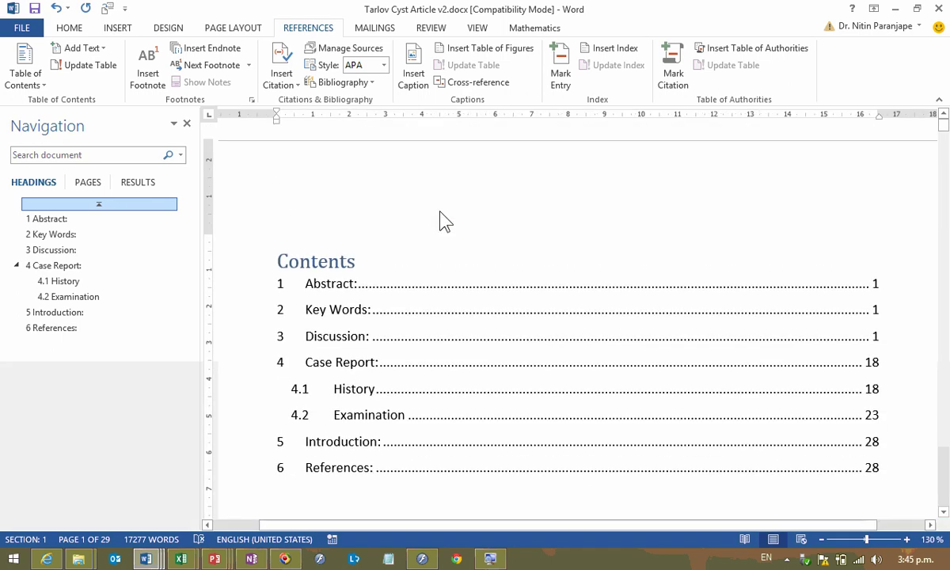
{"action": "scroll", "coordinate": [440, 221], "scroll_direction": "up", "scroll_amount": 2}
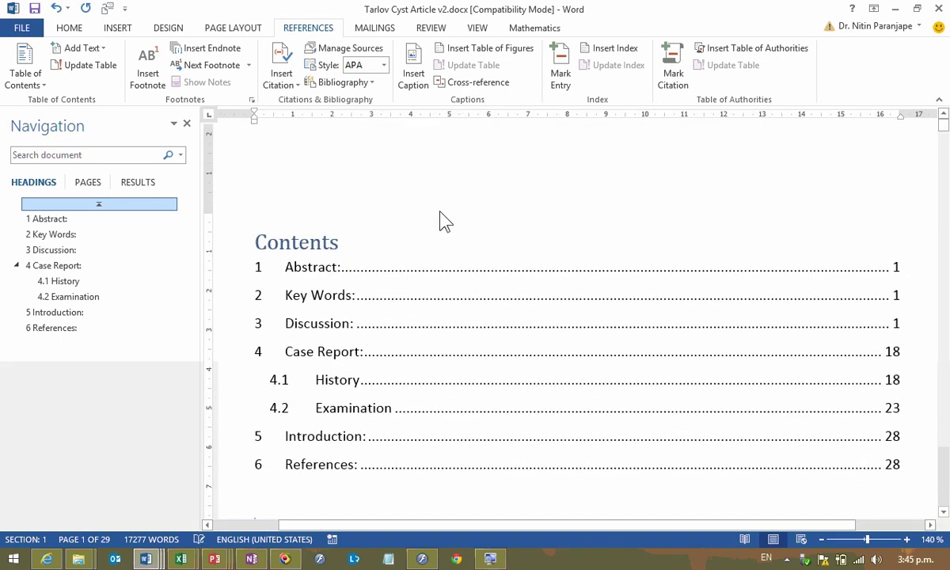
Insert a page break between the table of contents and the Abstract heading.
{"action": "left_click", "coordinate": [360, 265]}
{"action": "scroll", "coordinate": [353, 273], "scroll_direction": "down", "scroll_amount": 5}
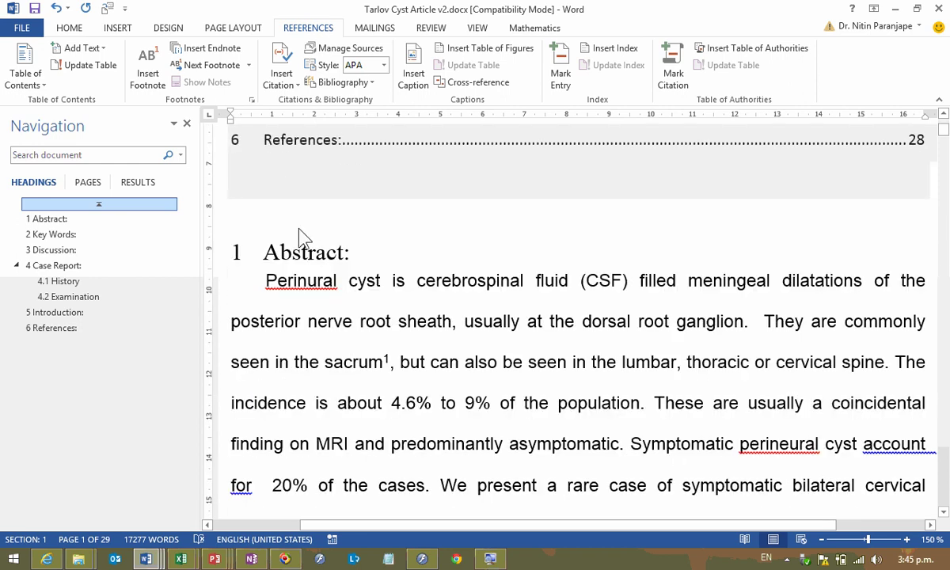
{"action": "key", "text": "ctrl+Return"}
{"action": "scroll", "coordinate": [409, 254], "scroll_direction": "up", "scroll_amount": 10}
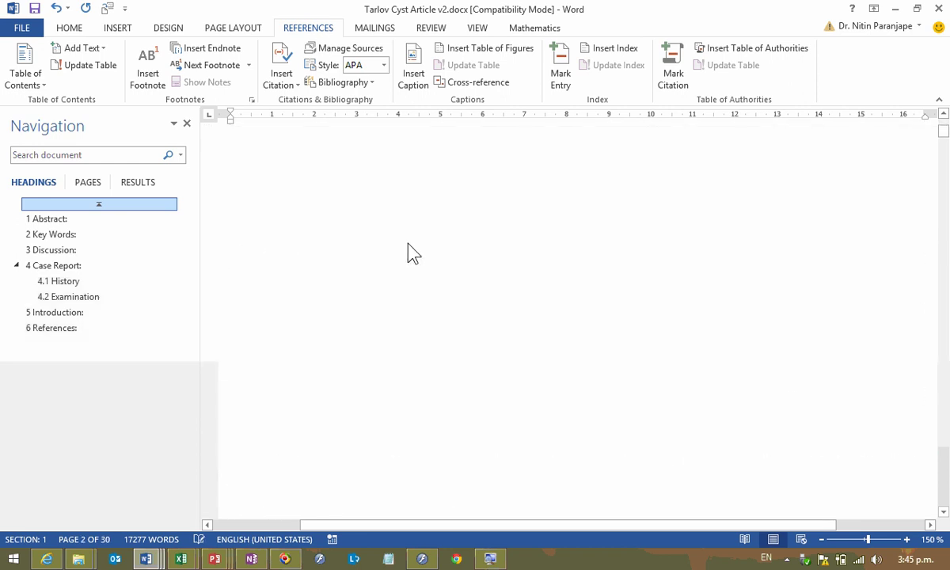
Update the entire table of contents and follow its Abstract entry to the heading.
{"action": "left_click", "coordinate": [801, 279]}
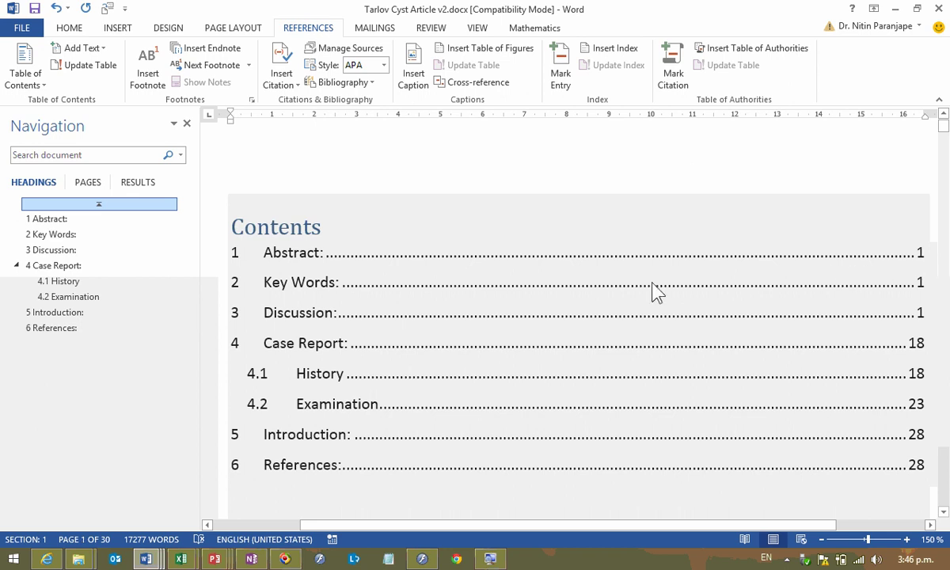
{"action": "left_click", "coordinate": [382, 225]}
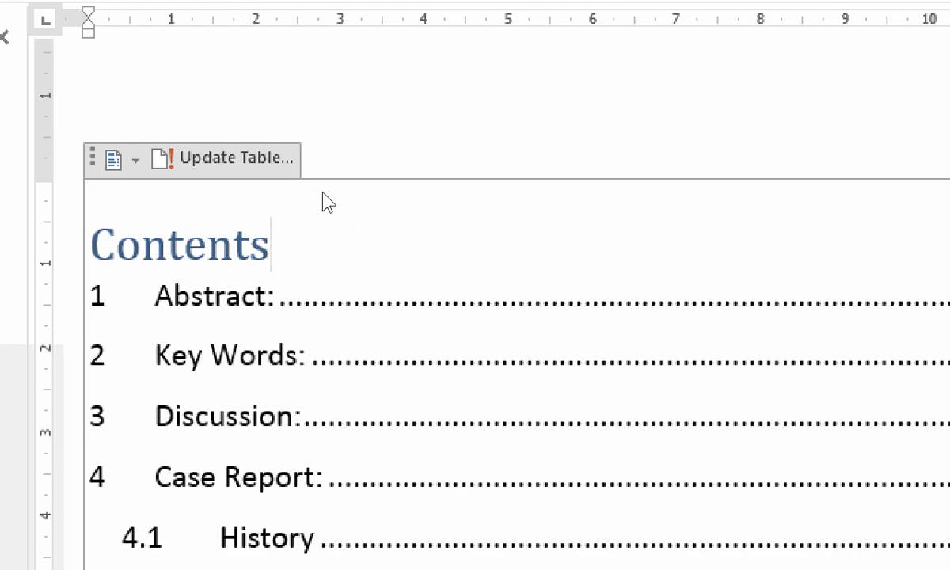
{"action": "left_click", "coordinate": [296, 171]}
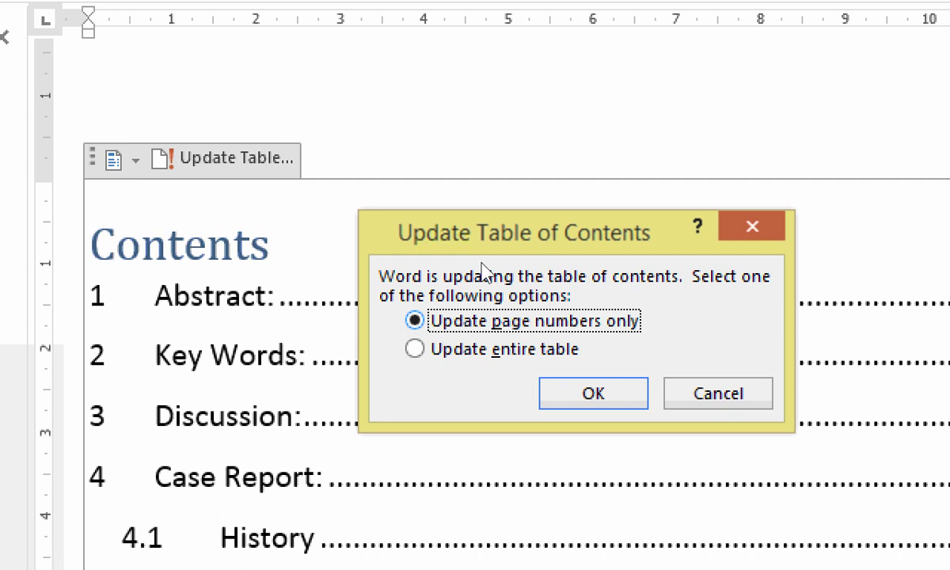
{"action": "key", "text": "Down"}
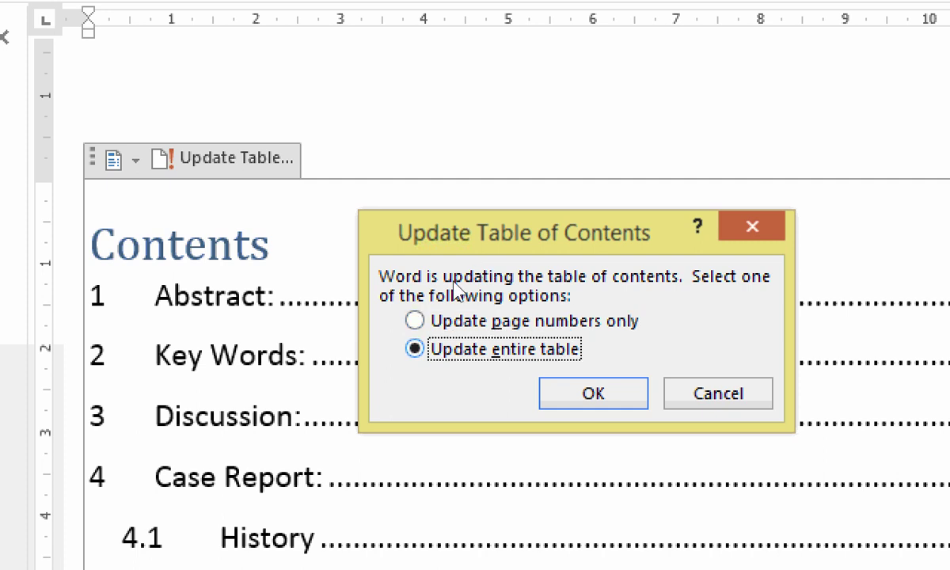
{"action": "key", "text": "Return"}
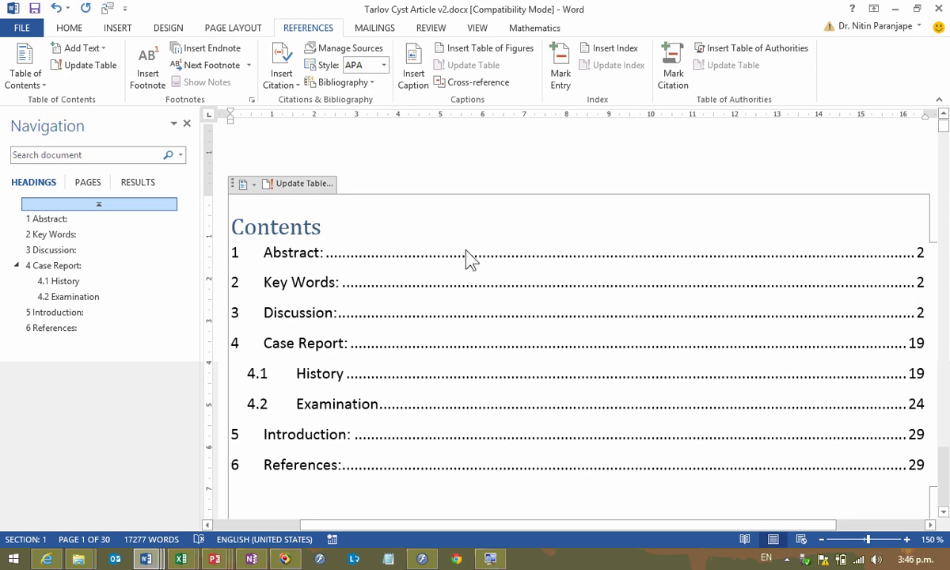
{"action": "left_click", "coordinate": [425, 255]}
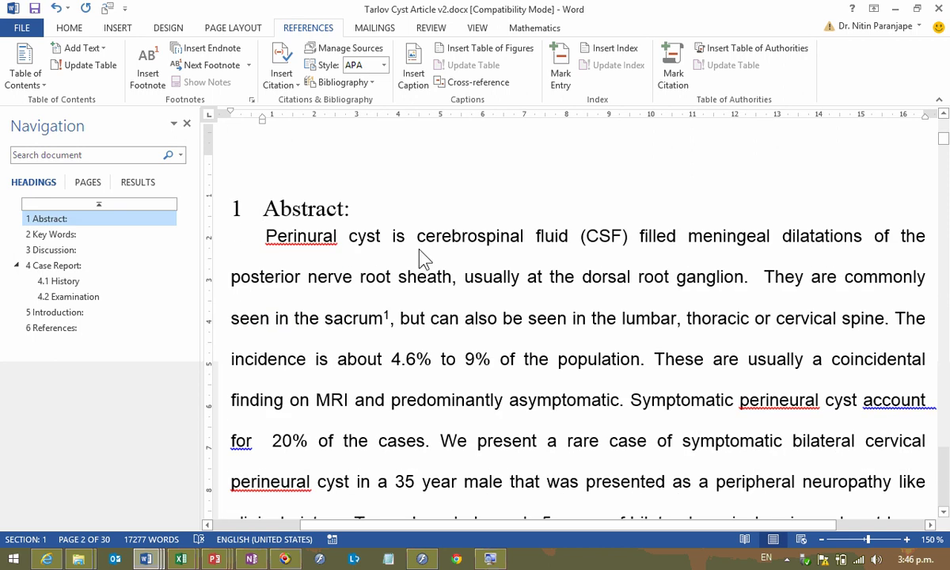
Return to the table of contents, place the cursor in its Abstract entry and set Word's field shading option to Never.
{"action": "key", "text": "shift+F5"}
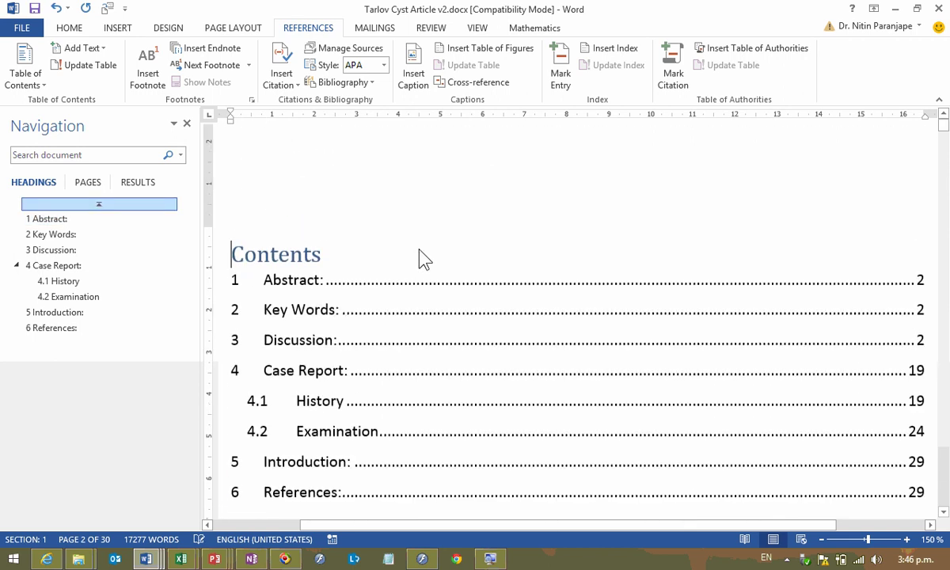
{"action": "left_click", "coordinate": [331, 294]}
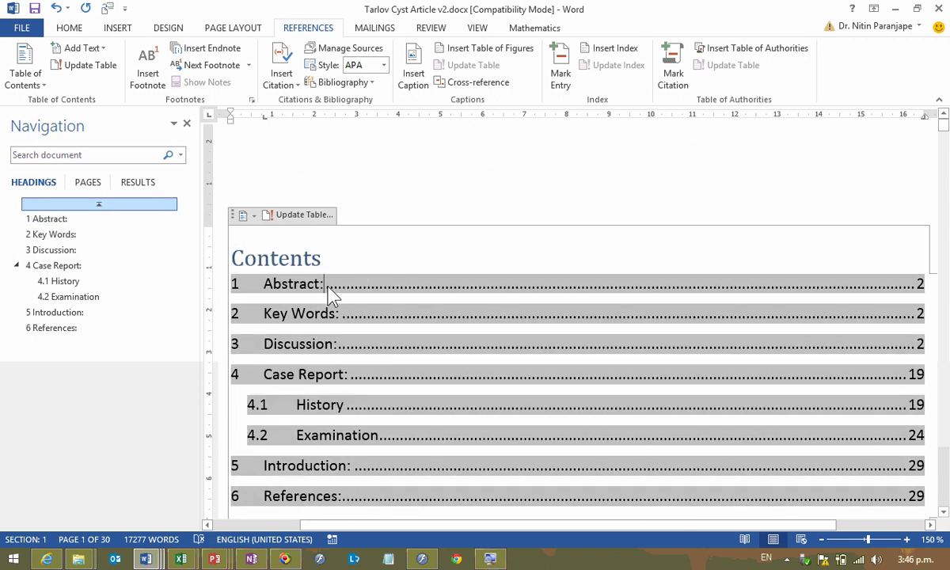
{"action": "key", "text": "alt+t"}
{"action": "key", "text": "Escape"}
{"action": "key", "text": "alt+t"}
{"action": "key", "text": "o"}
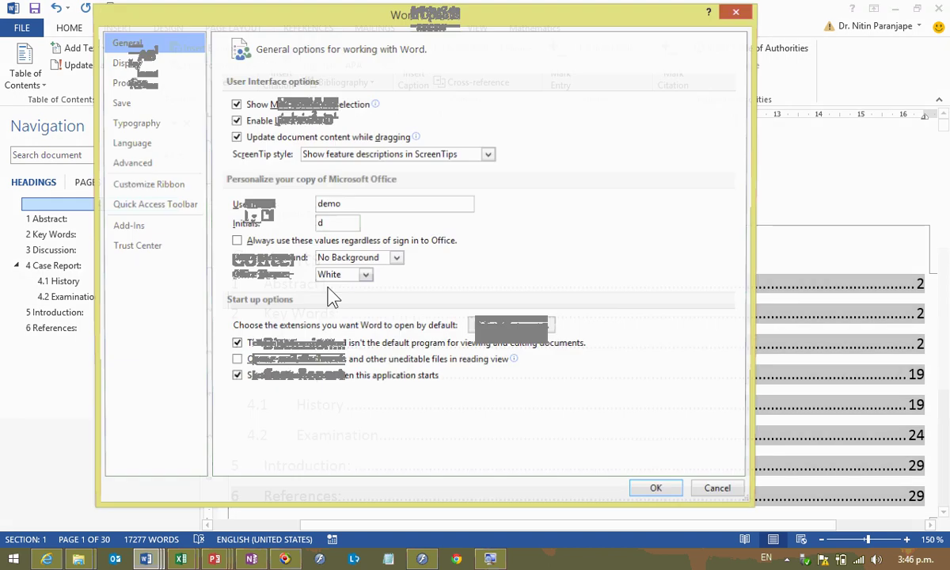
{"action": "left_click", "coordinate": [129, 163]}
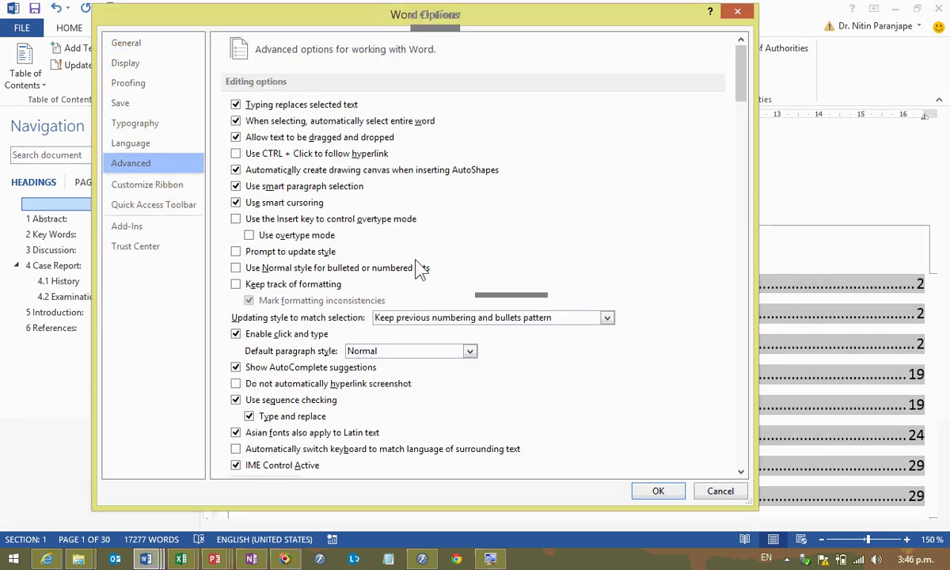
{"action": "scroll", "coordinate": [418, 269], "scroll_direction": "down", "scroll_amount": 5}
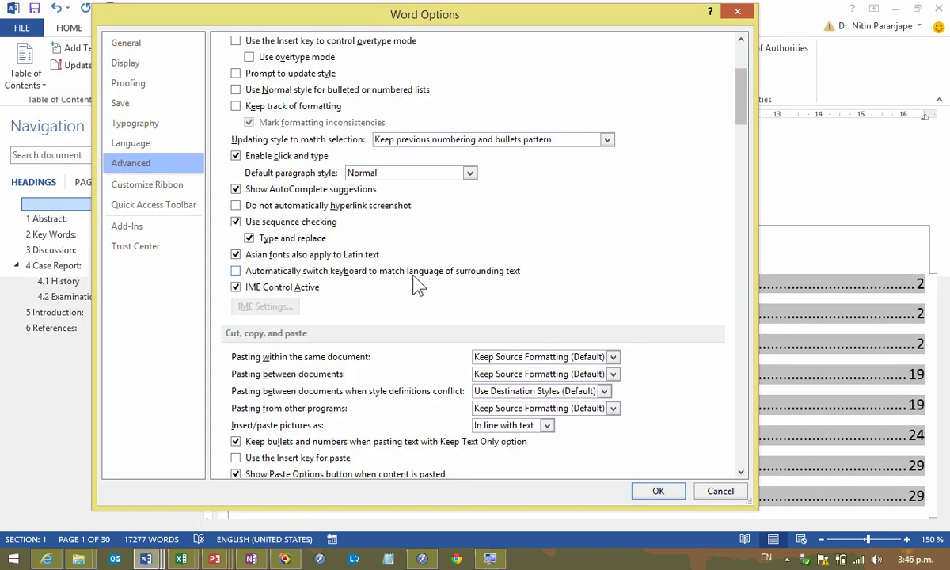
{"action": "scroll", "coordinate": [418, 284], "scroll_direction": "down", "scroll_amount": 7}
{"action": "scroll", "coordinate": [418, 285], "scroll_direction": "down", "scroll_amount": 1}
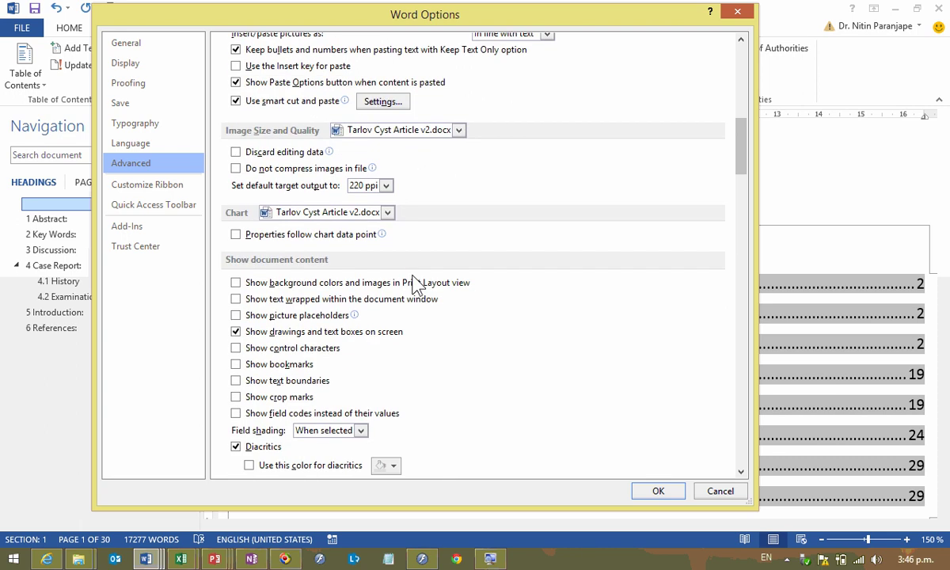
{"action": "scroll", "coordinate": [418, 283], "scroll_direction": "down", "scroll_amount": 3}
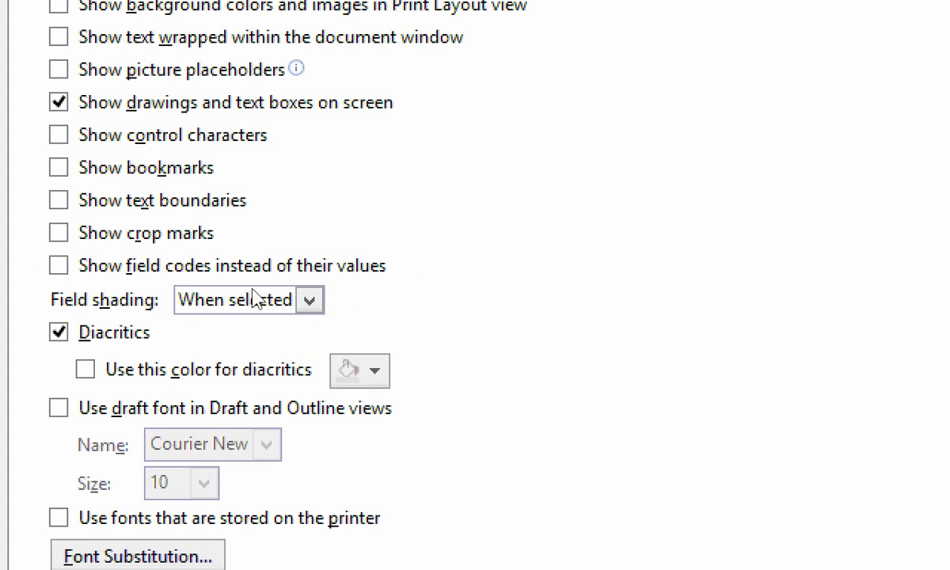
{"action": "left_click", "coordinate": [320, 300]}
{"action": "key", "text": "Up"}
{"action": "key", "text": "Up"}
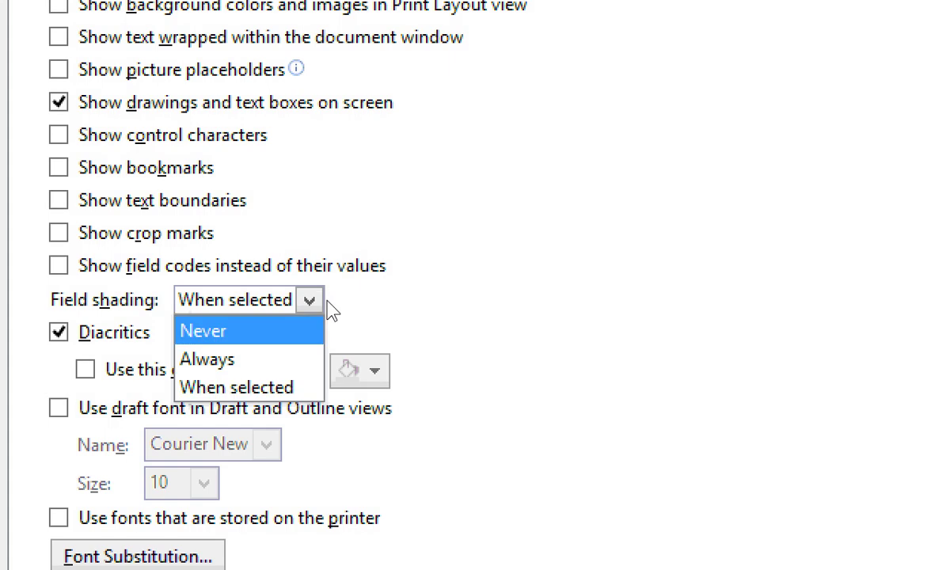
{"action": "key", "text": "Return"}
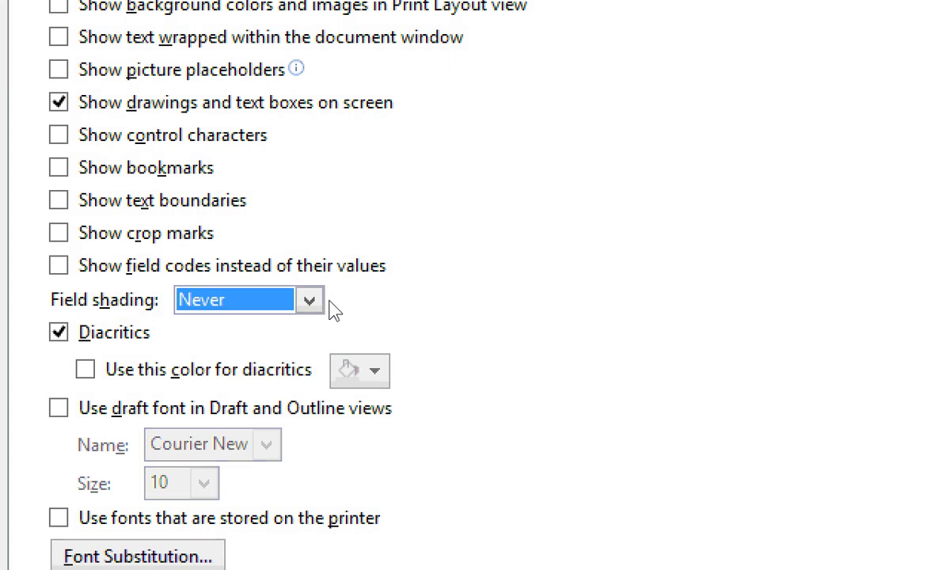
{"action": "key", "text": "Return"}
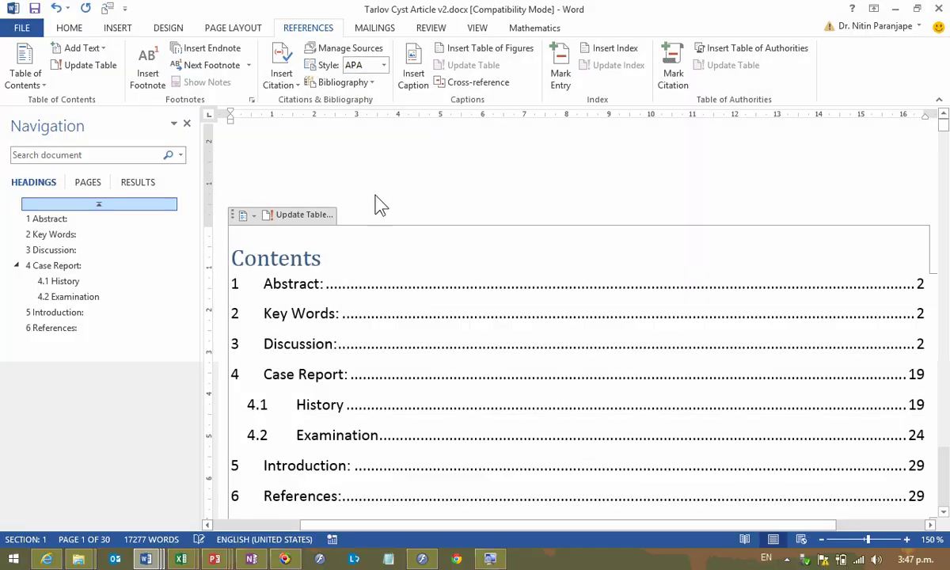
Delete the entire content of the Tarlov Cyst article.
{"action": "scroll", "coordinate": [380, 205], "scroll_direction": "down", "scroll_amount": 8}
{"action": "scroll", "coordinate": [383, 207], "scroll_direction": "down", "scroll_amount": 10}
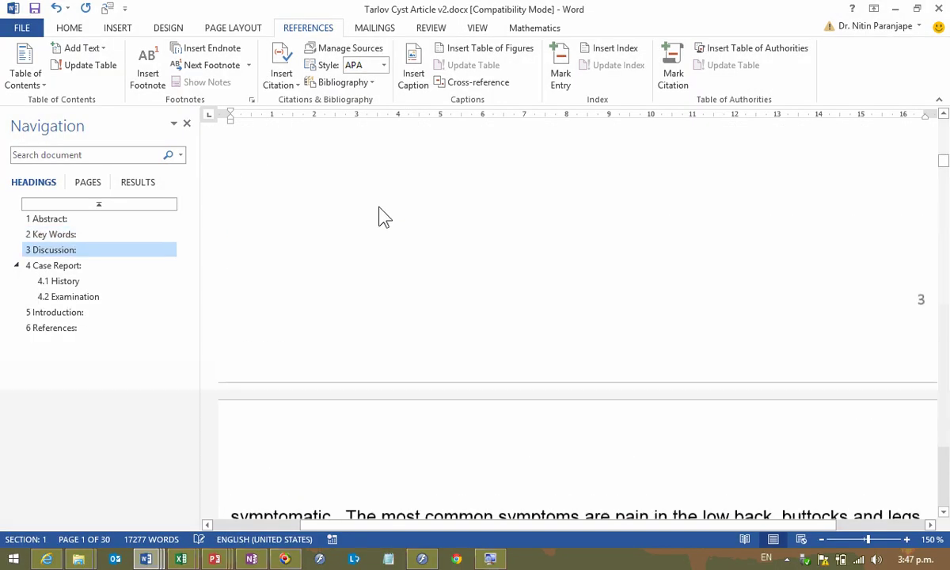
{"action": "scroll", "coordinate": [383, 219], "scroll_direction": "down", "scroll_amount": 5}
{"action": "scroll", "coordinate": [383, 218], "scroll_direction": "down", "scroll_amount": 1}
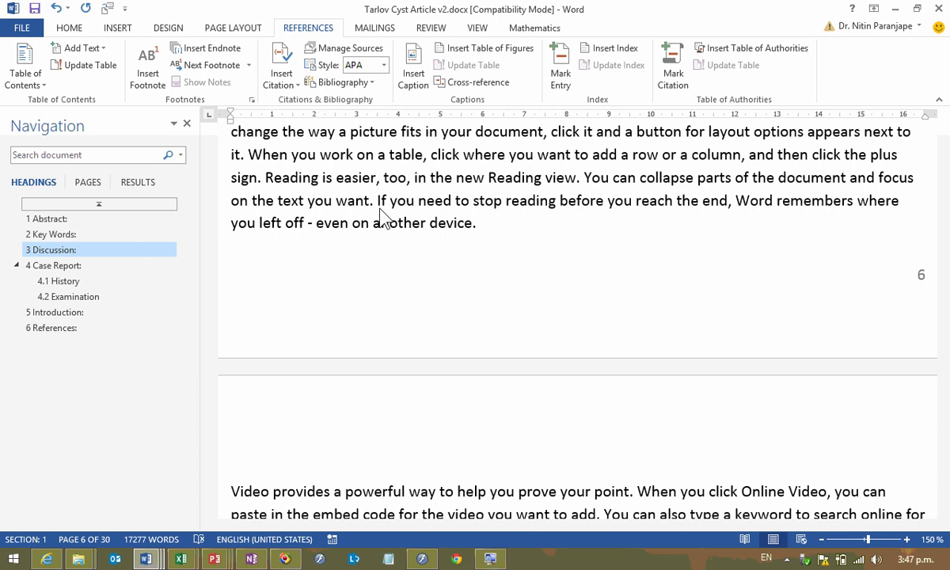
{"action": "key", "text": "ctrl+a"}
{"action": "key", "text": "Delete"}
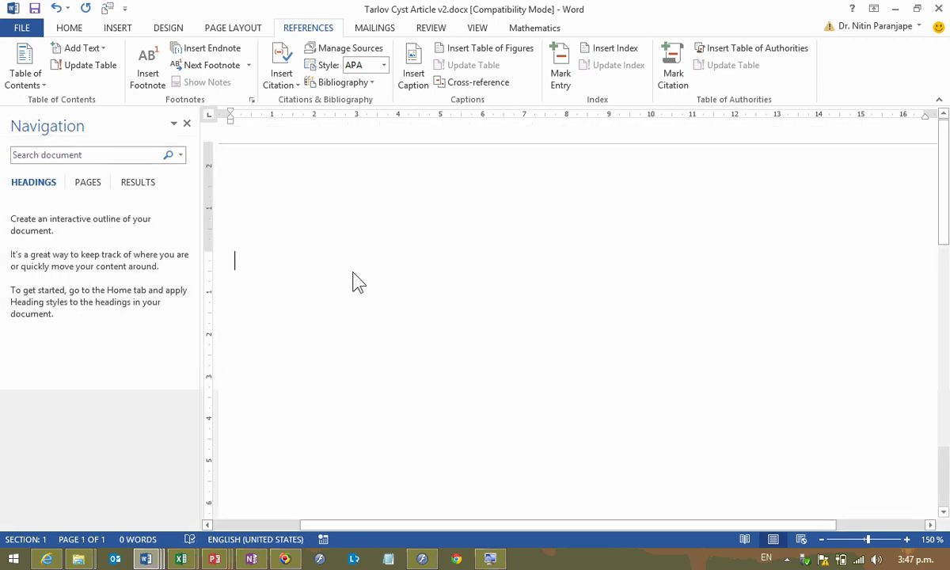
Create a new blank document without the Navigation pane and generate default sample text with =rand().
{"action": "key", "text": "ctrl+n"}
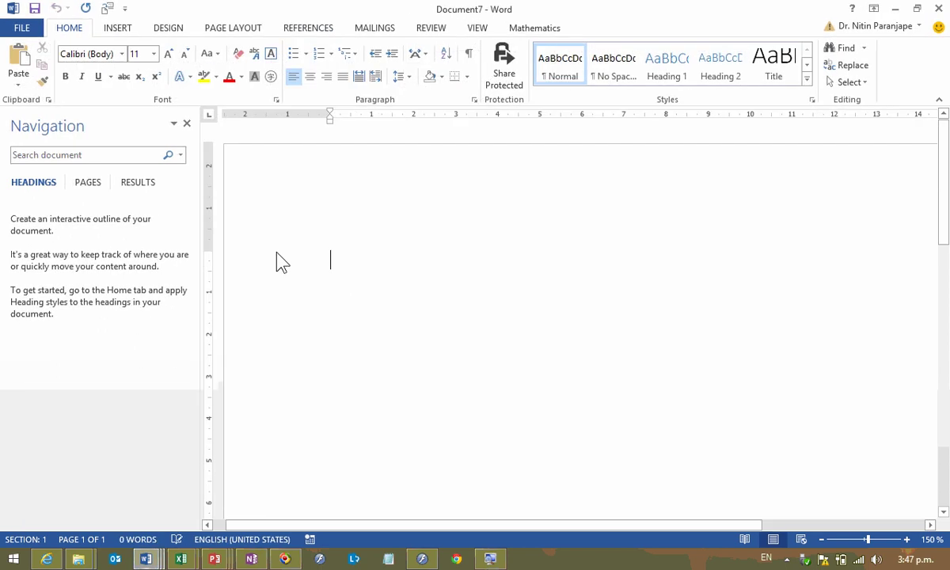
{"action": "left_click", "coordinate": [187, 122]}
{"action": "type", "text": "=ran d"}
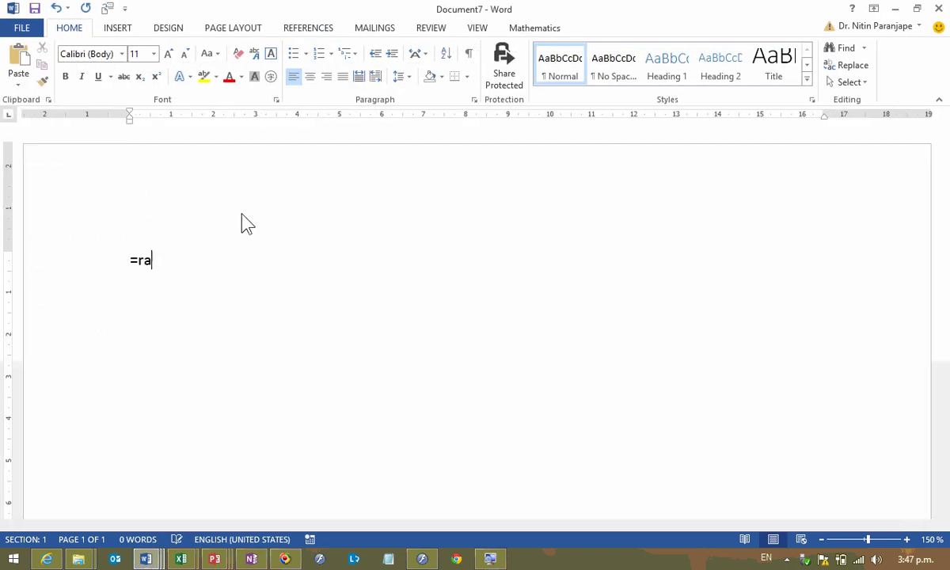
{"action": "key", "text": "BackSpace"}
{"action": "key", "text": "BackSpace"}
{"action": "type", "text": "d()"}
{"action": "key", "text": "Return"}
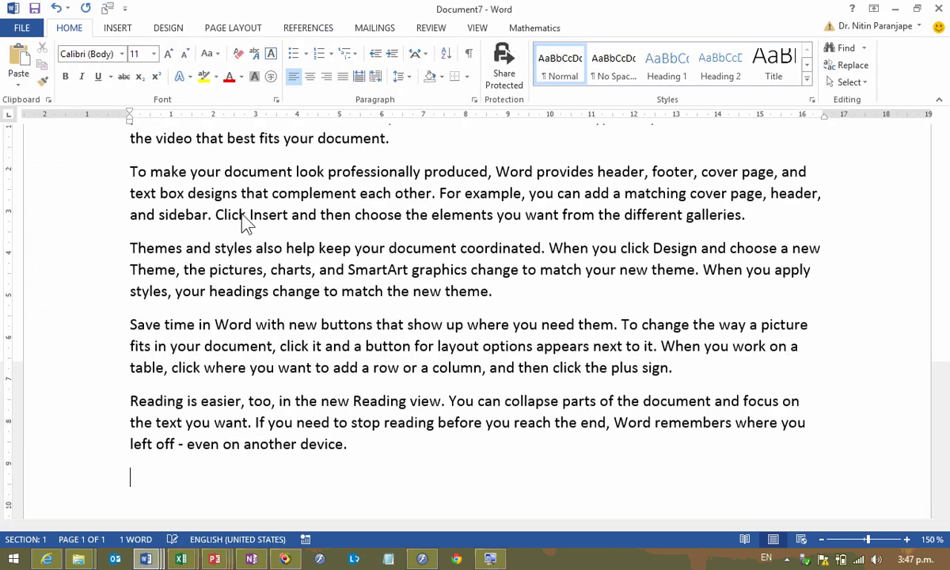
Generate more sample text below the existing paragraphs with =rand(10,20).
{"action": "type", "text": "=ran"}
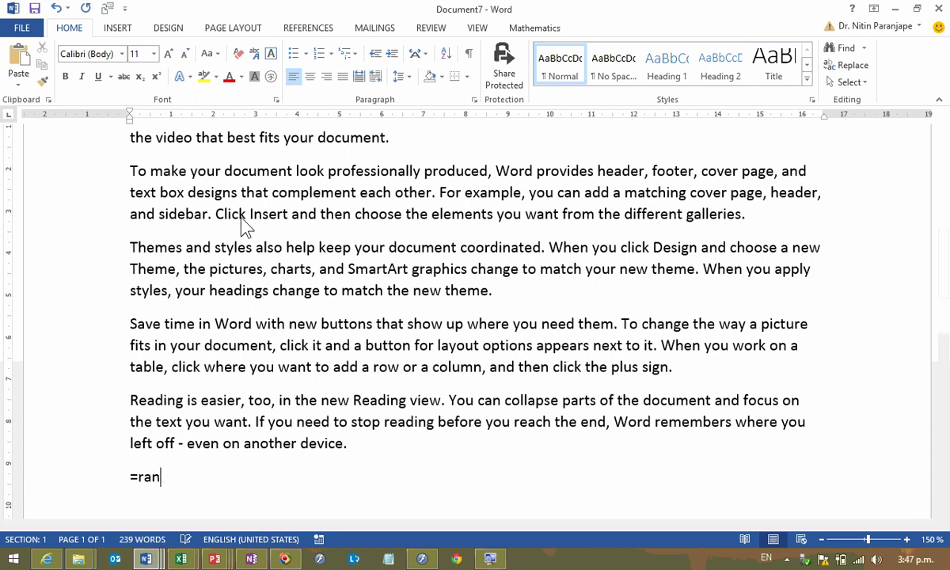
{"action": "type", "text": "d(10,10"}
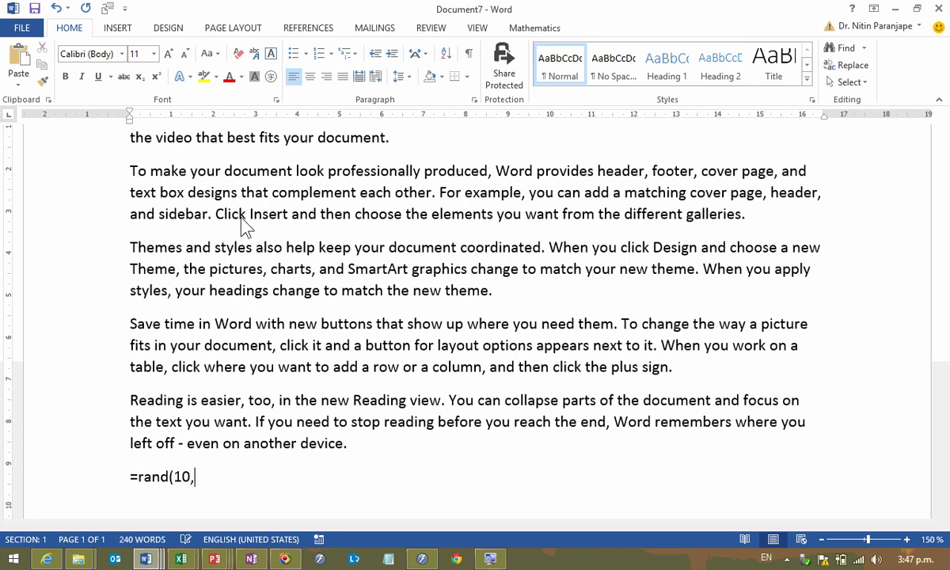
{"action": "key", "text": "BackSpace"}
{"action": "key", "text": "BackSpace"}
{"action": "key", "text": "BackSpace"}
{"action": "type", "text": "20)"}
{"action": "key", "text": "Return"}
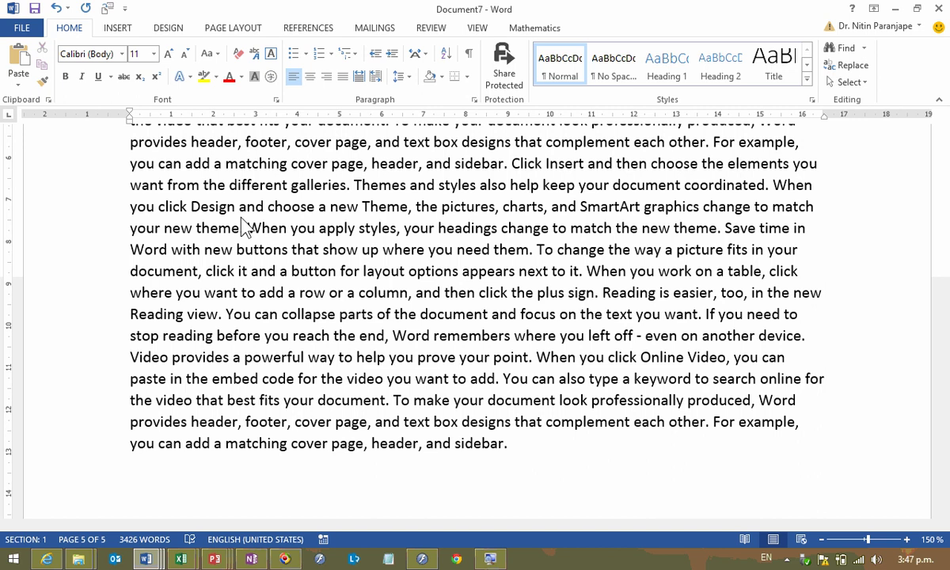
Open the manager for citation sources and start a new source in it.
{"action": "scroll", "coordinate": [475, 297], "scroll_direction": "up", "scroll_amount": 3}
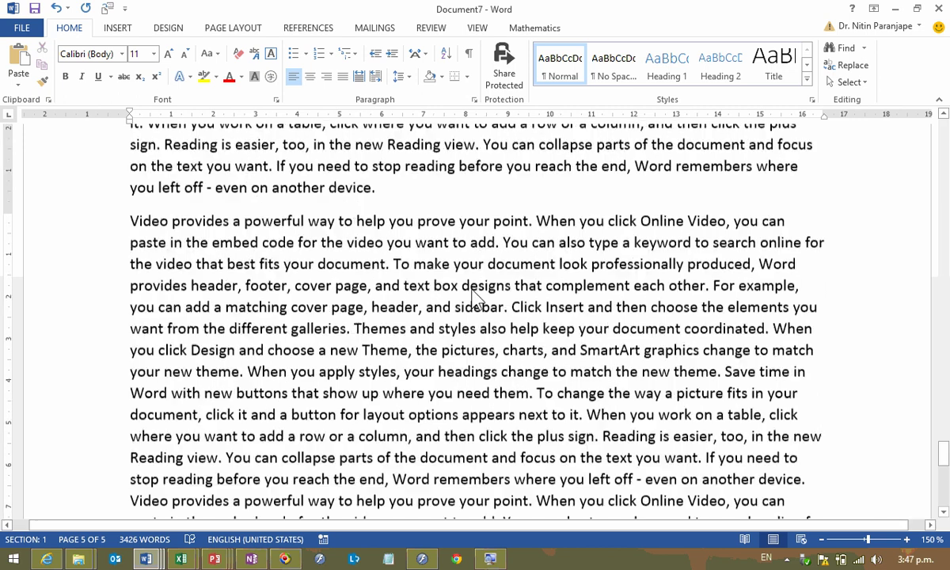
{"action": "scroll", "coordinate": [475, 297], "scroll_direction": "up", "scroll_amount": 4}
{"action": "left_click", "coordinate": [319, 29]}
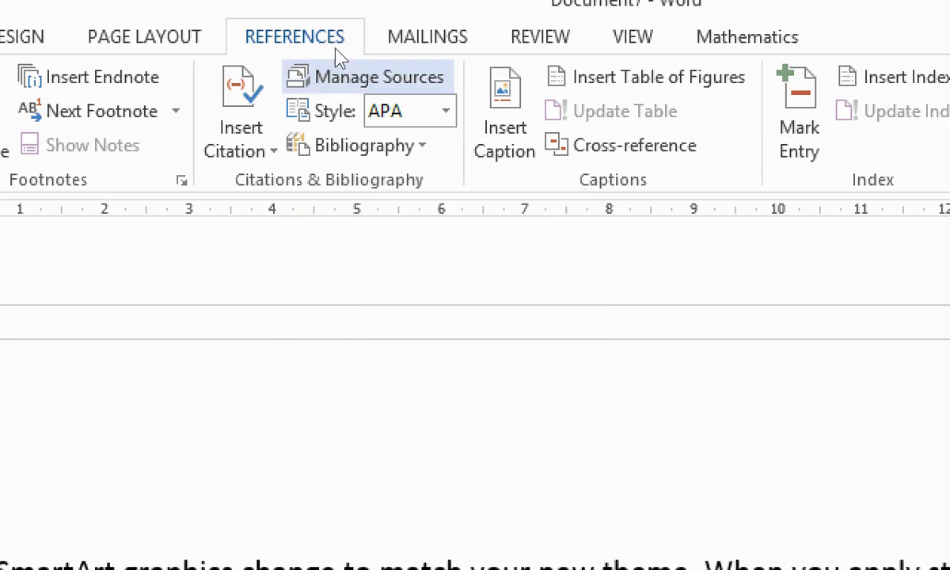
{"action": "left_click", "coordinate": [336, 51]}
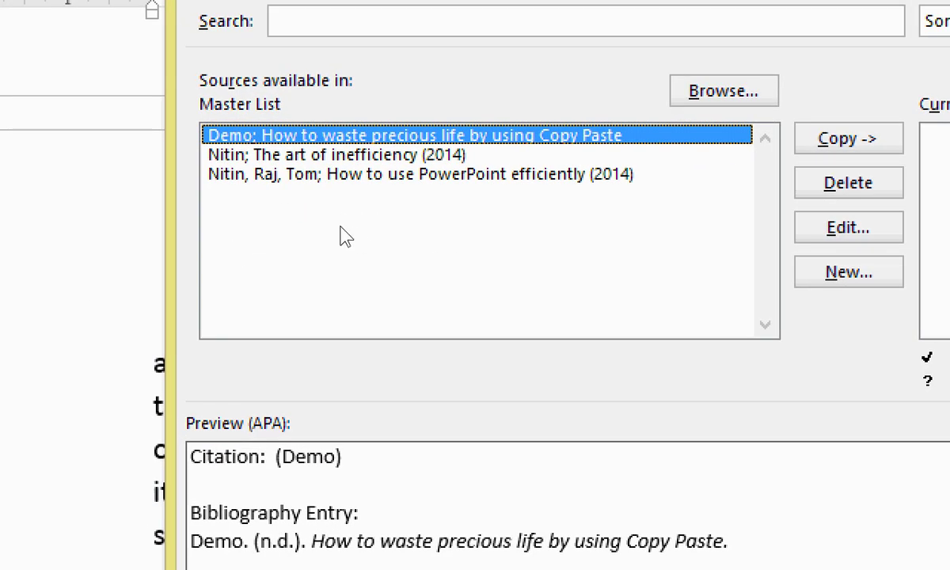
{"action": "key", "text": "alt+n"}
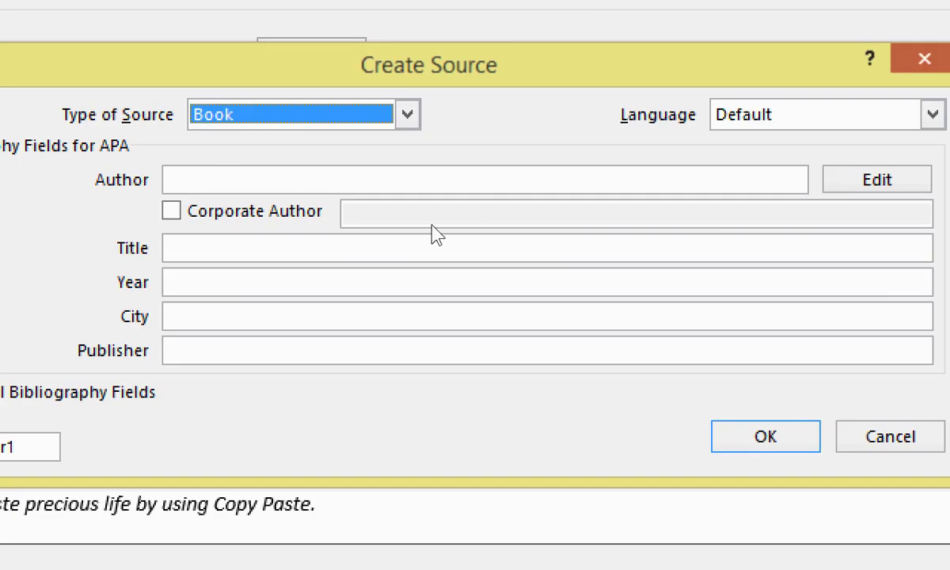
Enter "Shabby Presentations: Top 10 tricks" as the author of the new Book source.
{"action": "key", "text": "Tab"}
{"action": "type", "text": "S"}
{"action": "key", "text": "BackSpace"}
{"action": "type", "text": "Sha"}
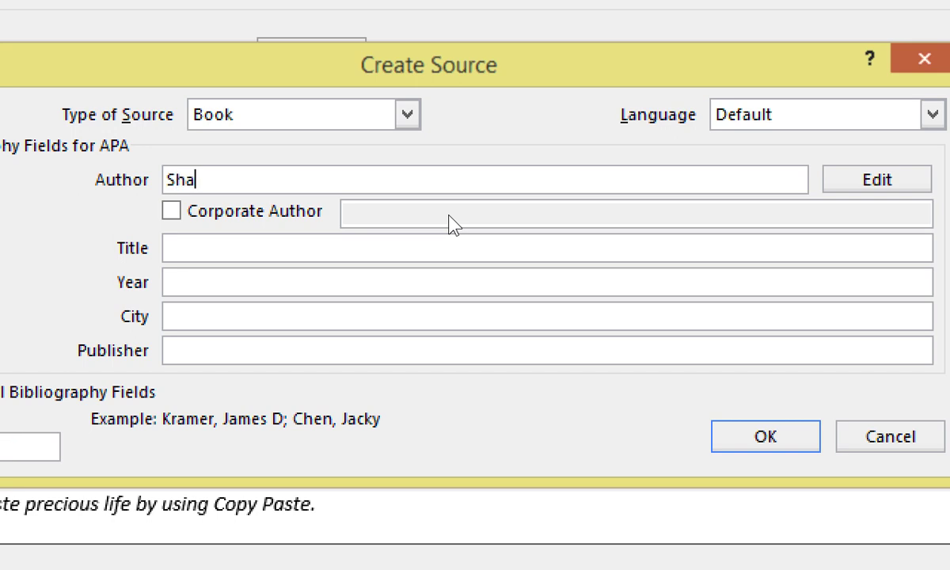
{"action": "type", "text": "bby Presen"}
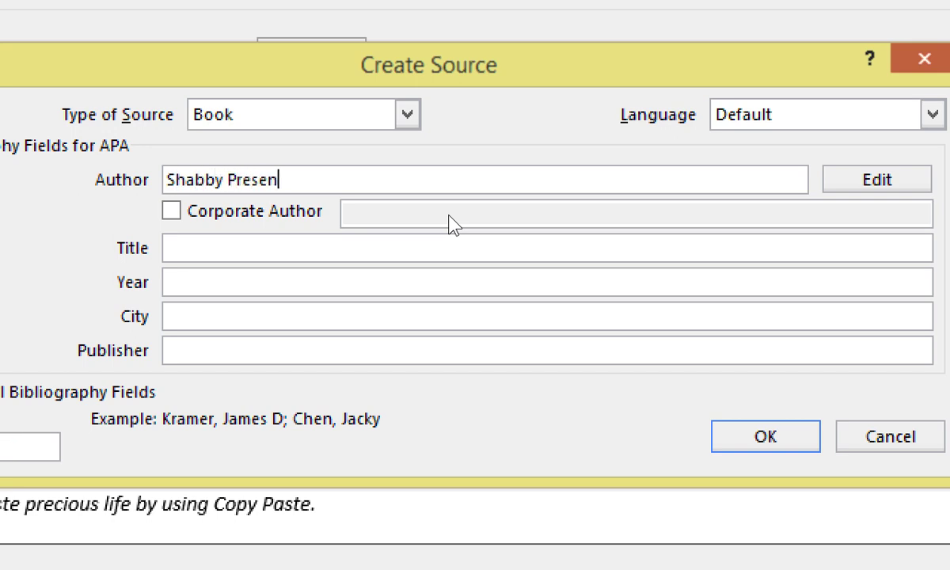
{"action": "type", "text": "tations: "}
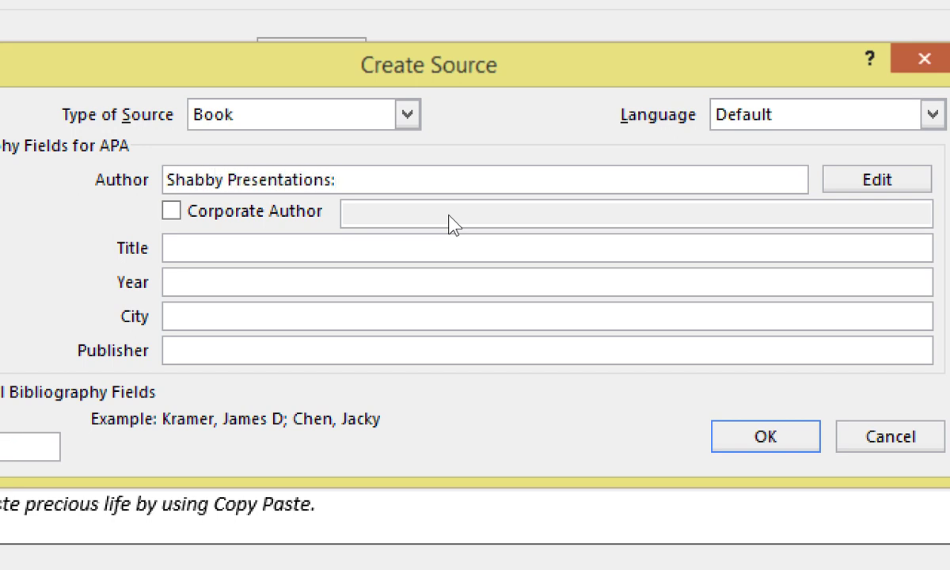
{"action": "type", "text": "Top 10"}
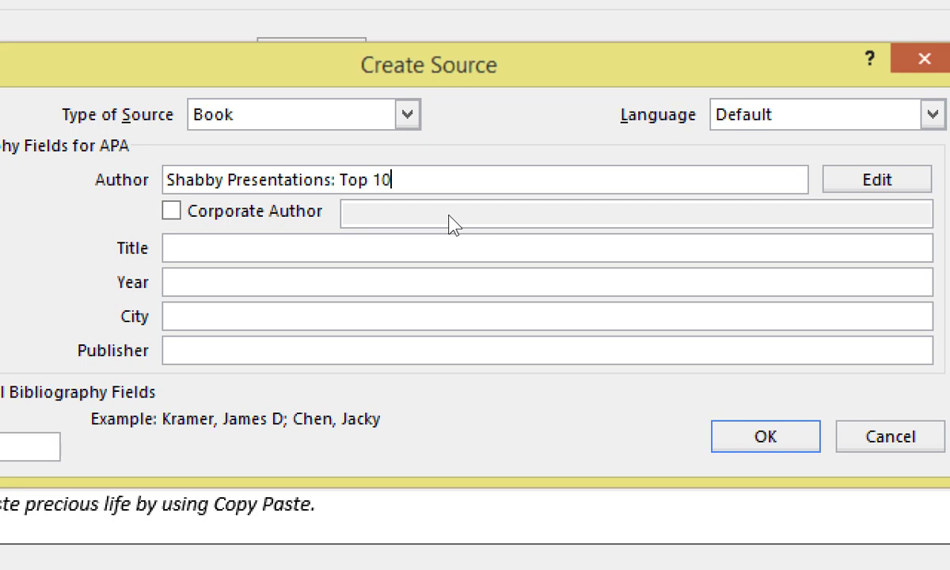
{"action": "type", "text": " tricks"}
Browse the available source types and change the new source's type to Film.
{"action": "key", "text": "alt+s"}
{"action": "key", "text": "alt+Down"}
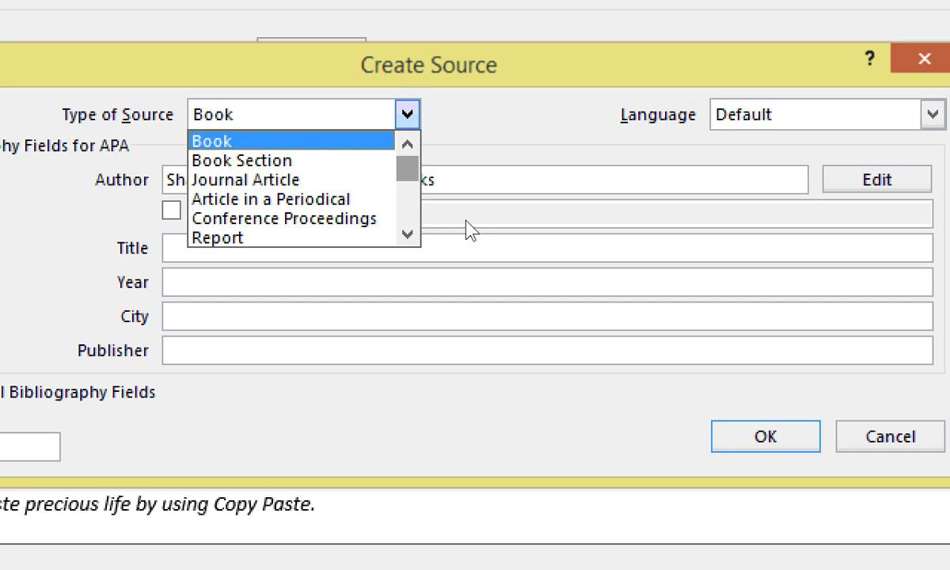
{"action": "scroll", "coordinate": [467, 230], "scroll_direction": "down", "scroll_amount": 4}
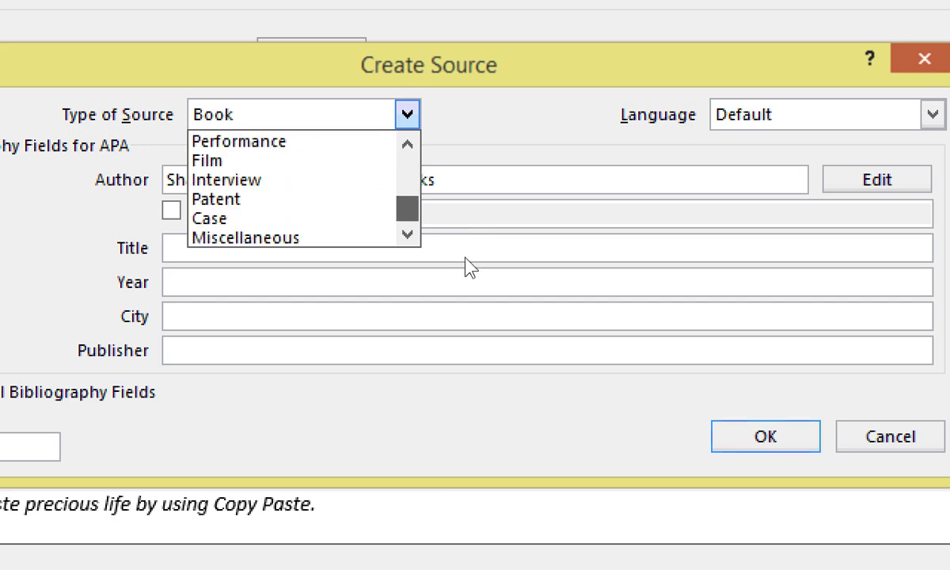
{"action": "scroll", "coordinate": [465, 254], "scroll_direction": "up", "scroll_amount": 2}
{"action": "scroll", "coordinate": [464, 254], "scroll_direction": "down", "scroll_amount": 2}
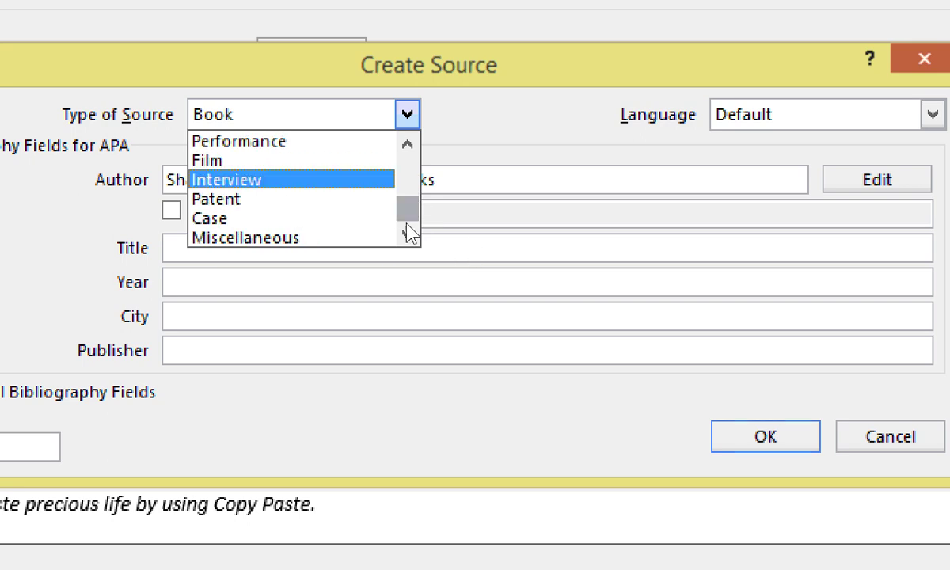
{"action": "key", "text": "Up"}
{"action": "key", "text": "Down"}
{"action": "key", "text": "Up"}
{"action": "key", "text": "Up"}
{"action": "key", "text": "Return"}
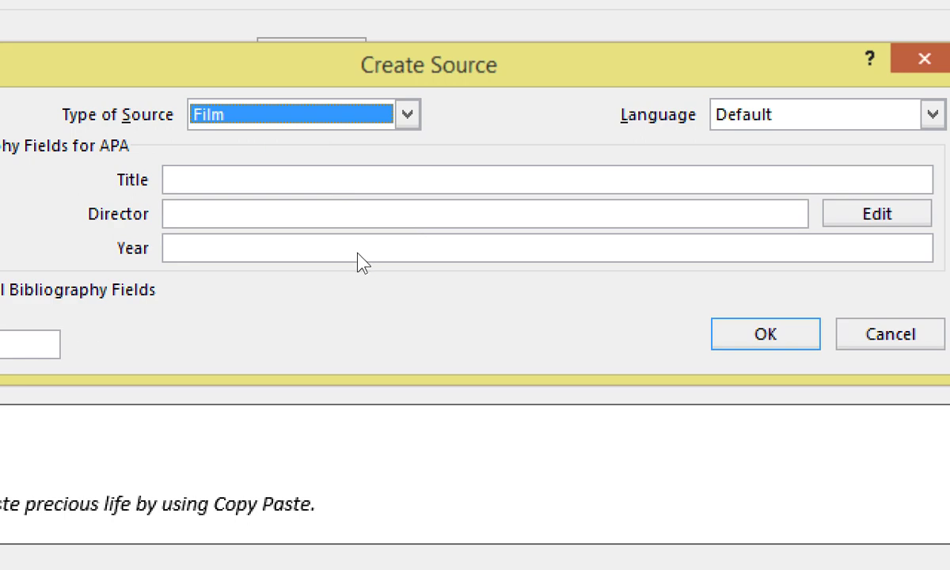
Reopen the choice of source types for the new source and look through the types around Film.
{"action": "key", "text": "alt+Down"}
{"action": "key", "text": "Up"}
{"action": "key", "text": "Down"}
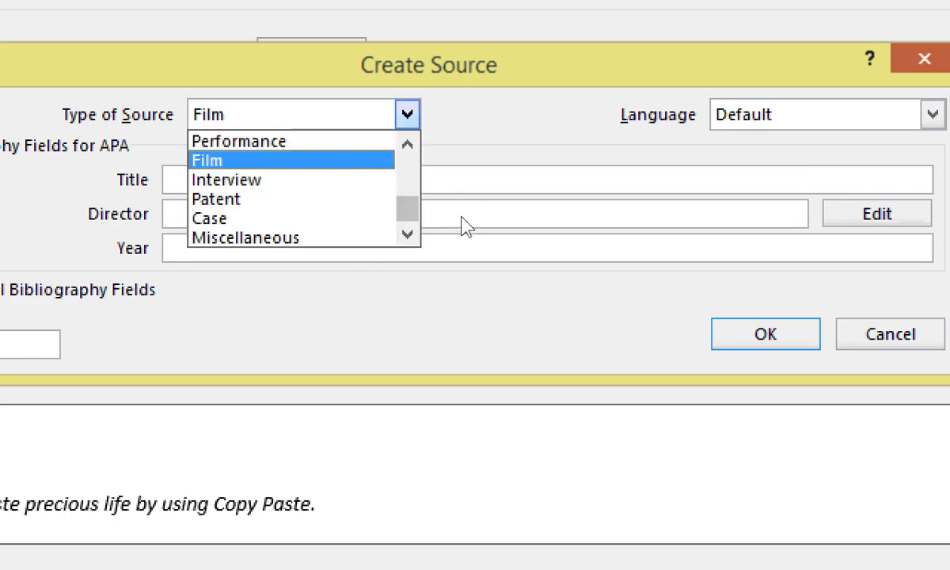
Set the type of the new source to Web site.
{"action": "scroll", "coordinate": [451, 218], "scroll_direction": "up", "scroll_amount": 2}
{"action": "key", "text": "Up"}
{"action": "key", "text": "Up"}
{"action": "key", "text": "Up"}
{"action": "key", "text": "Up"}
{"action": "key", "text": "Up"}
{"action": "key", "text": "Up"}
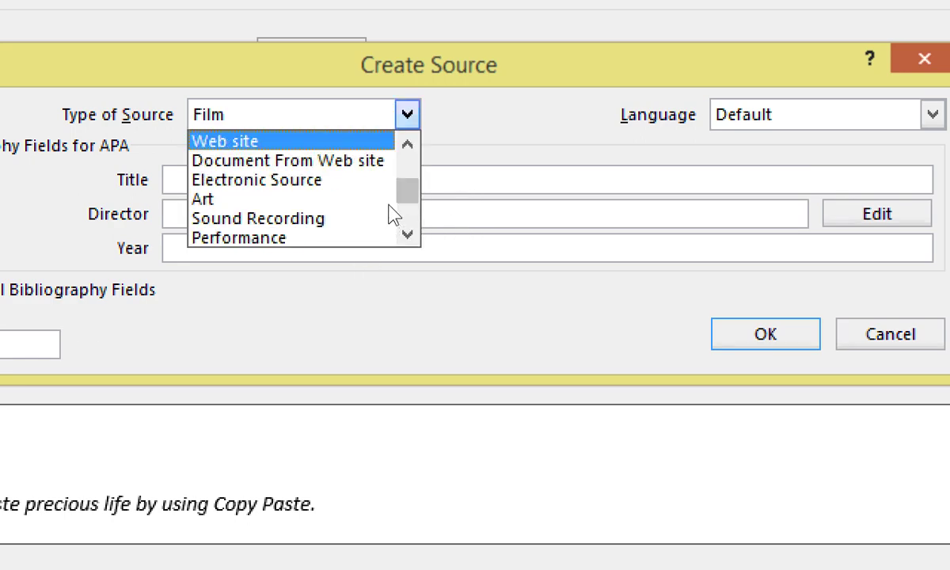
{"action": "key", "text": "Return"}
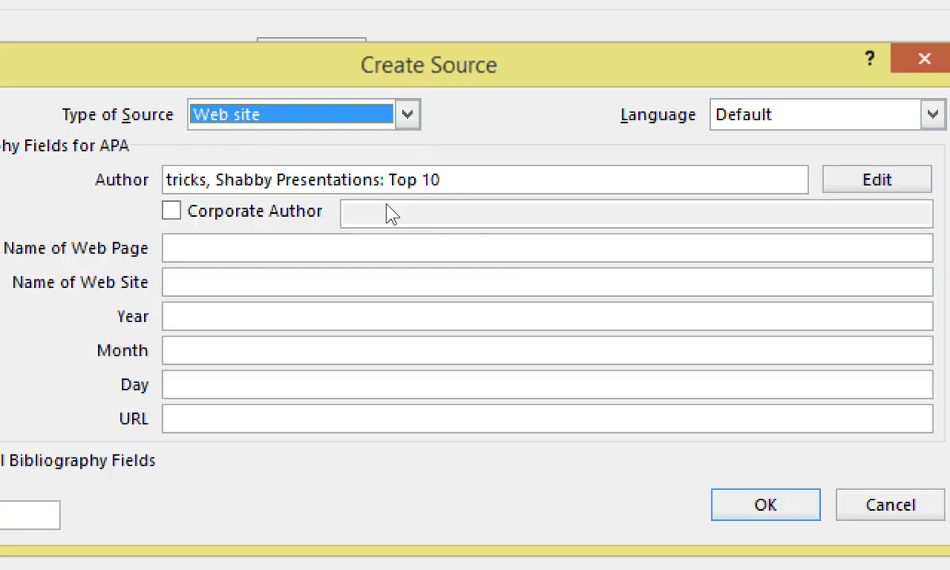
Complete the source with web page name efficiency365.com, web site name Ew3 and year 2012, and save it.
{"action": "left_click", "coordinate": [385, 251]}
{"action": "type", "text": "efficie"}
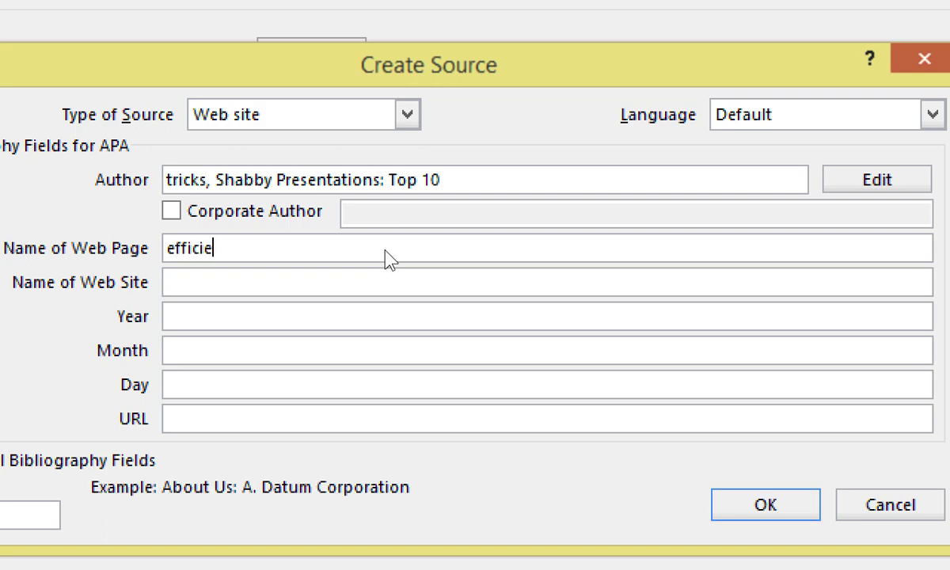
{"action": "type", "text": "ncy365.com"}
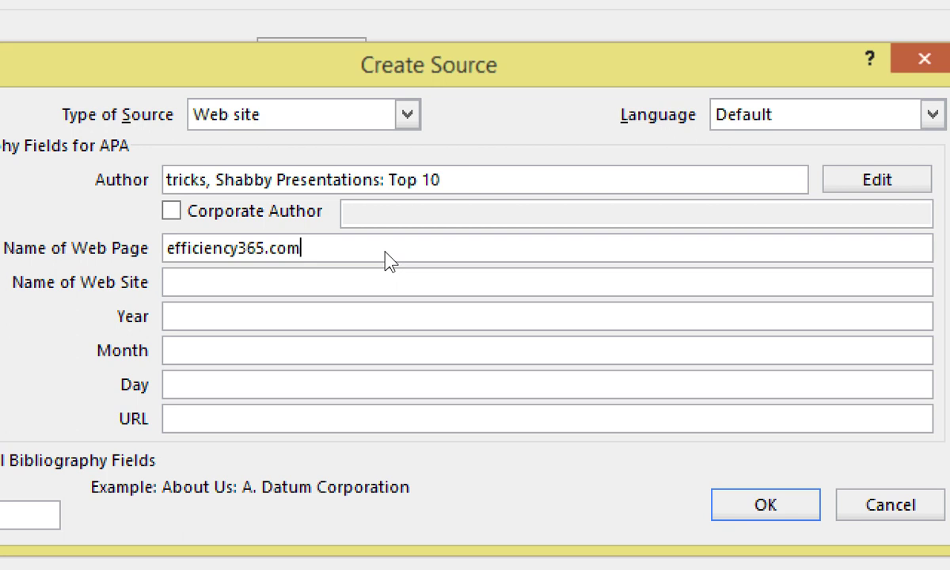
{"action": "key", "text": "Tab"}
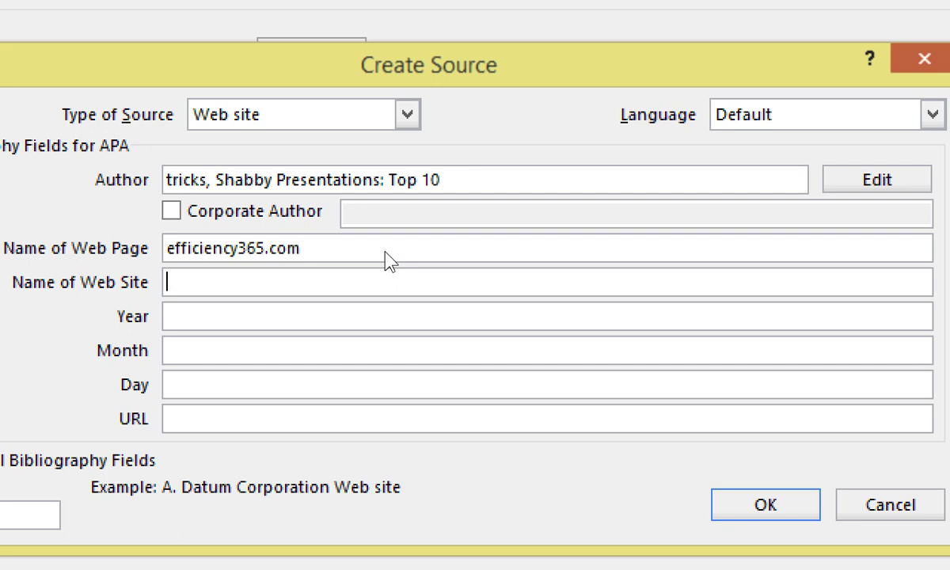
{"action": "type", "text": "Ew3"}
{"action": "key", "text": "Tab"}
{"action": "type", "text": "2012"}
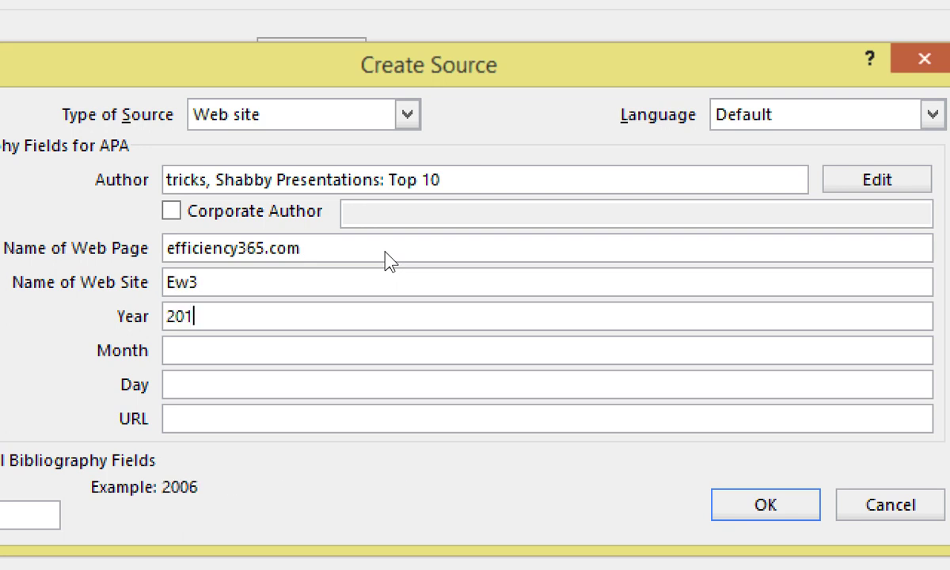
{"action": "key", "text": "Return"}
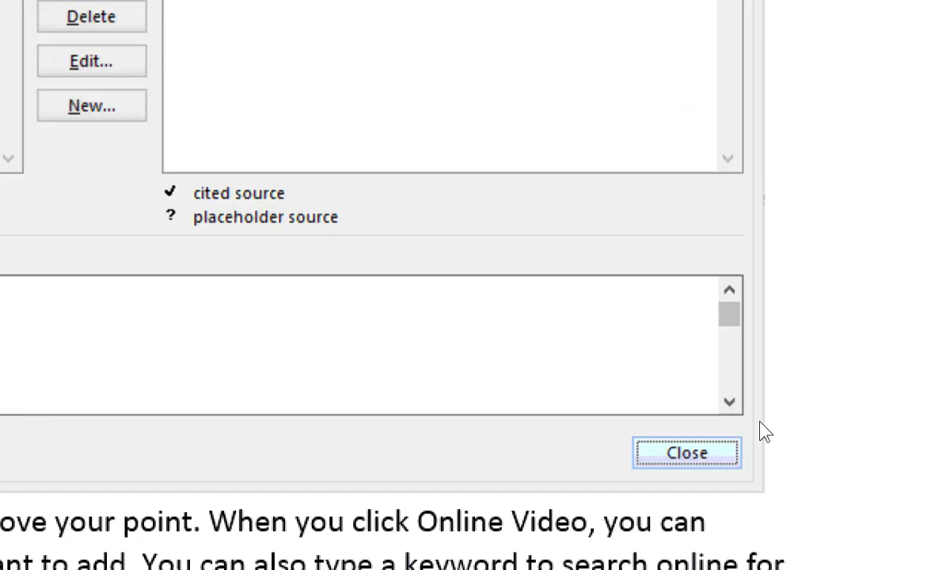
{"action": "left_click", "coordinate": [687, 453]}
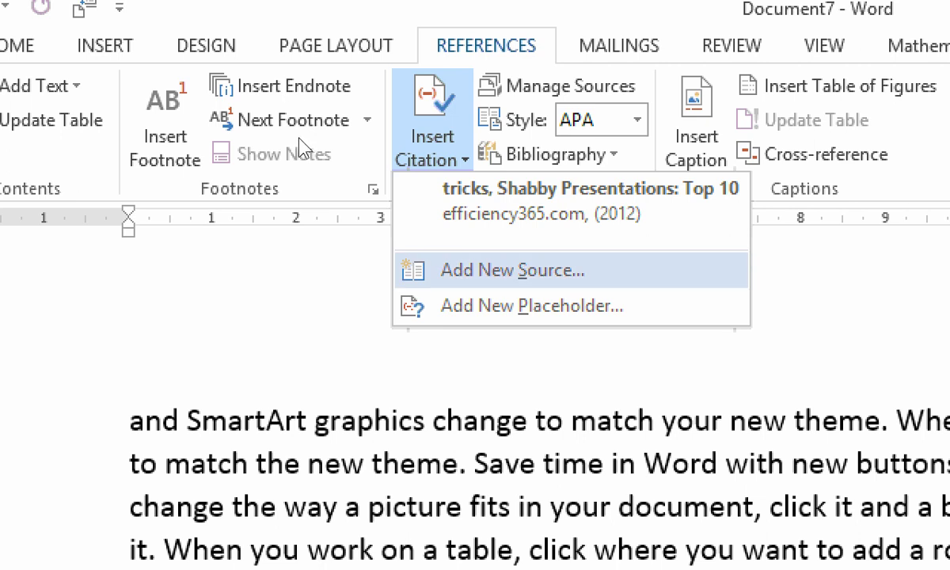
Copy all sources from the master list to the current document's list, overwriting duplicates, and close the Source Manager.
{"action": "key", "text": "Up"}
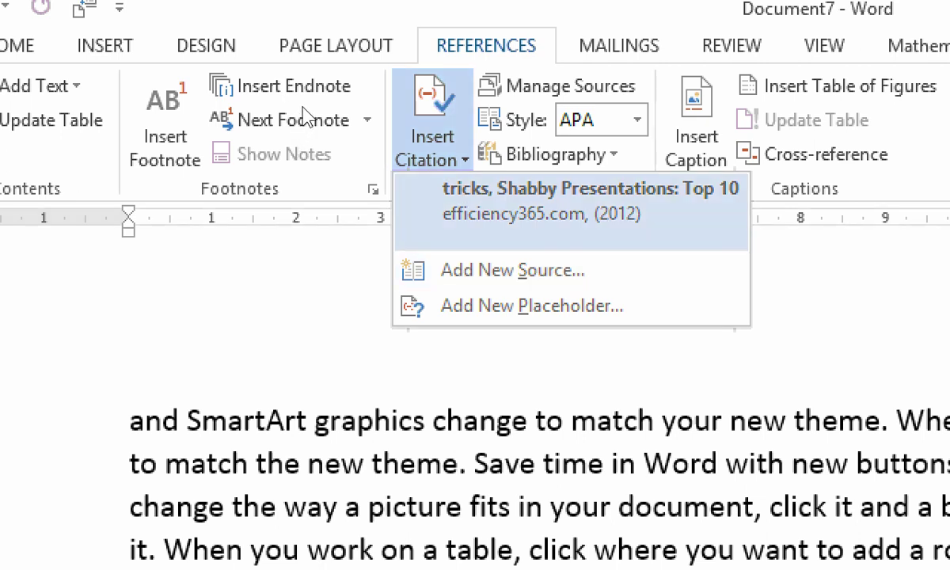
{"action": "key", "text": "alt+s"}
{"action": "key", "text": "m"}
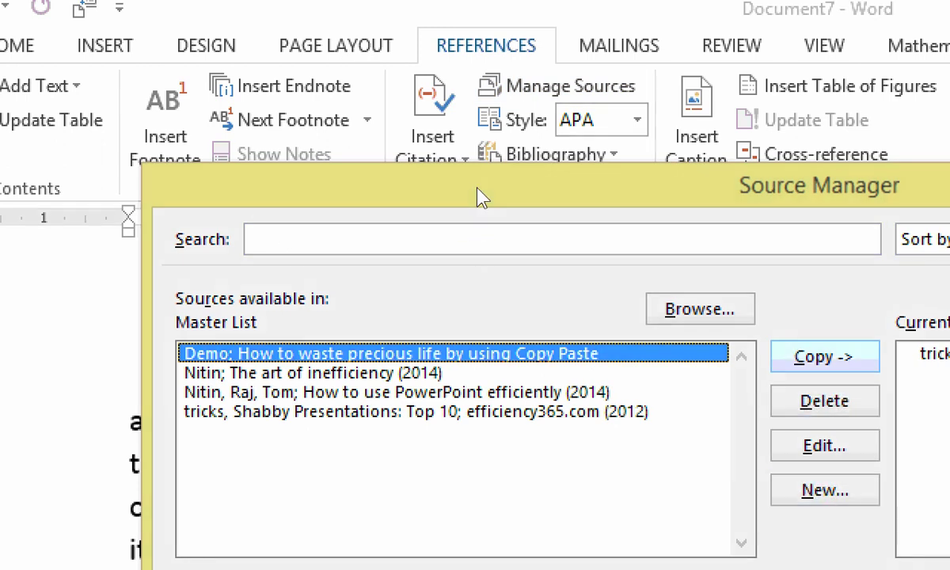
{"action": "key", "text": "alt+c"}
{"action": "key", "text": "shift+Tab"}
{"action": "key", "text": "shift+End"}
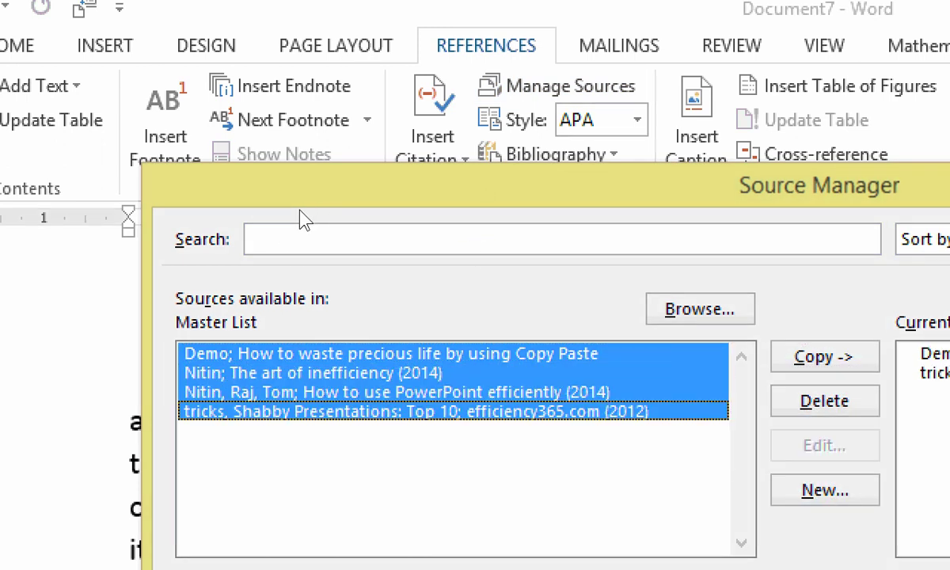
{"action": "key", "text": "alt+c"}
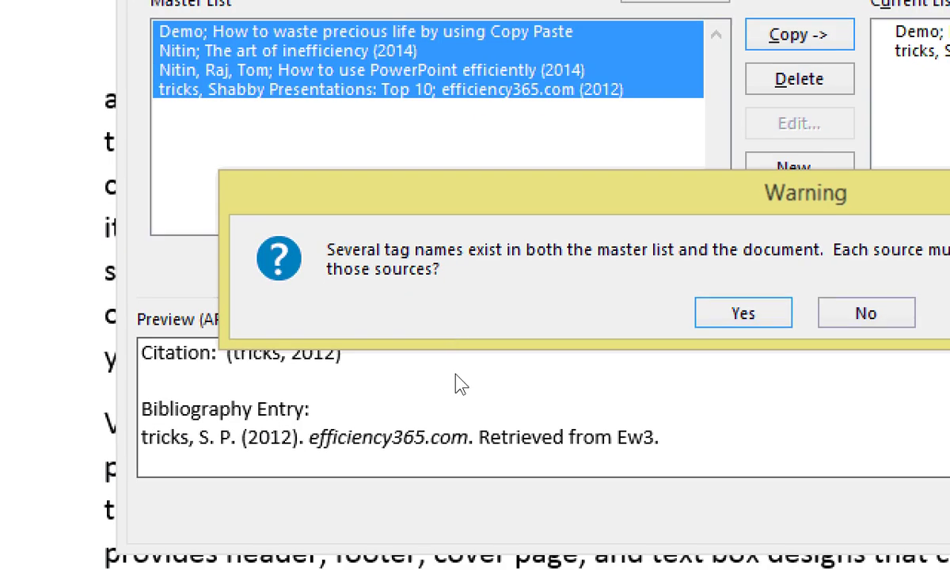
{"action": "key", "text": "Return"}
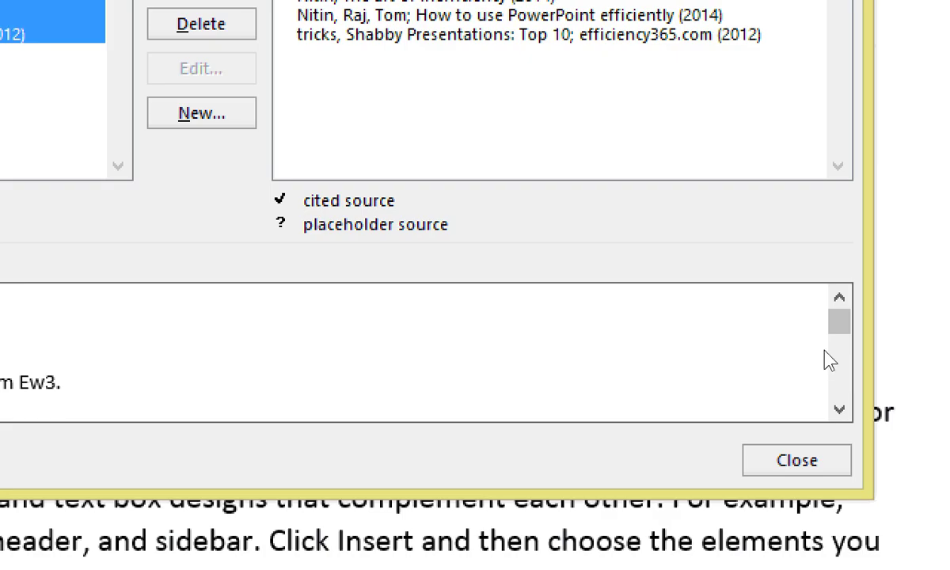
{"action": "left_click", "coordinate": [772, 458]}
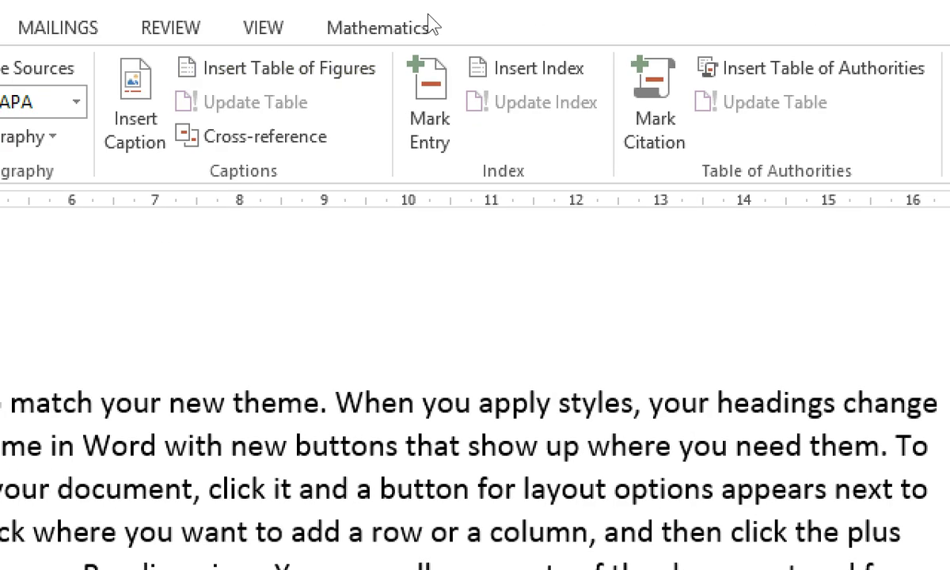
Insert a citation to the efficiency365.com (2012) source in the sentence about how a picture fits in the document.
{"action": "left_click", "coordinate": [191, 126]}
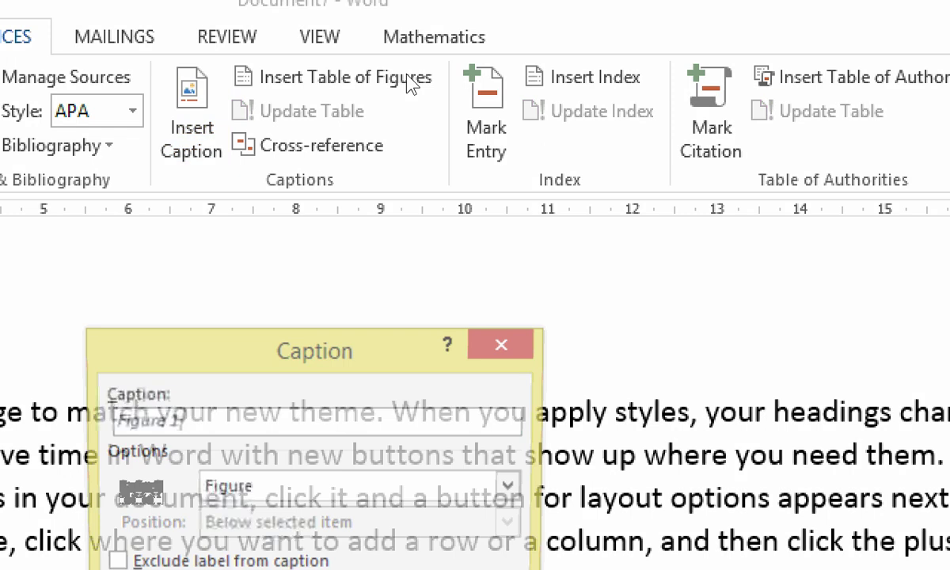
{"action": "key", "text": "Escape"}
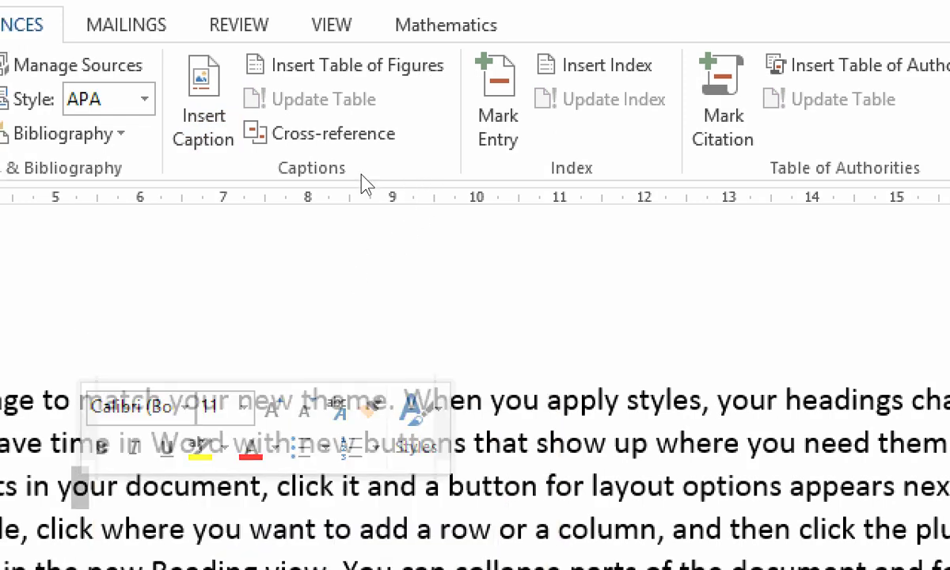
{"action": "left_click", "coordinate": [273, 99]}
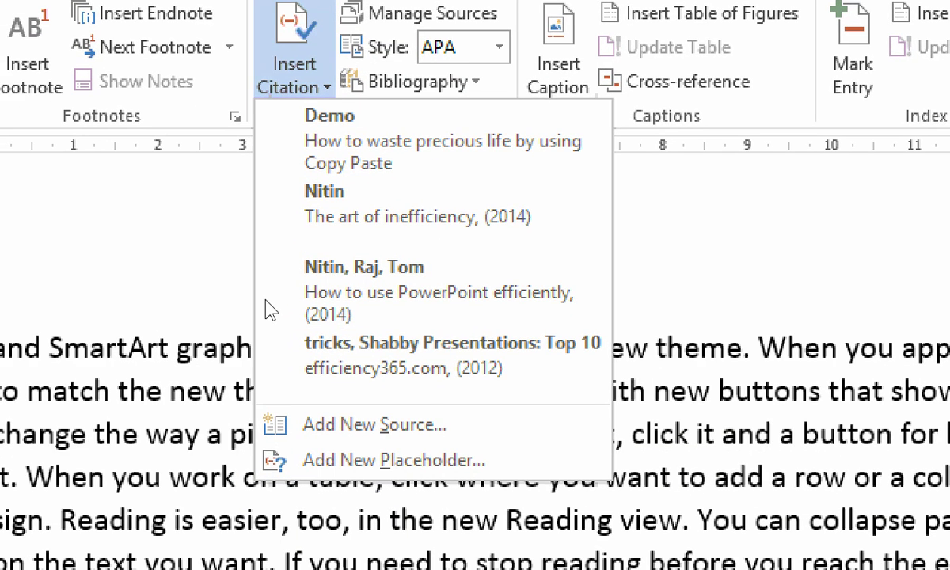
{"action": "key", "text": "Return"}
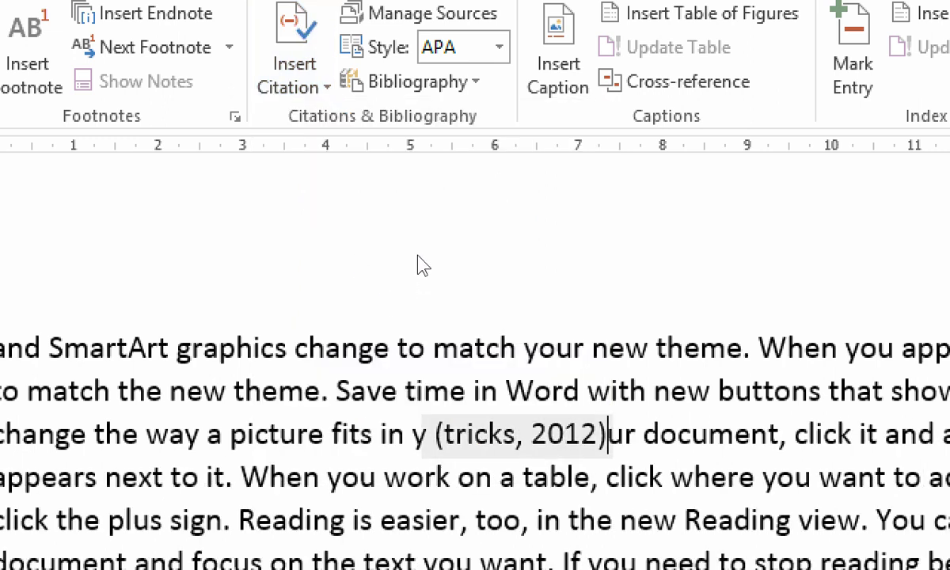
Look through the available citation styles from APA to Turabian.
{"action": "left_click", "coordinate": [499, 46]}
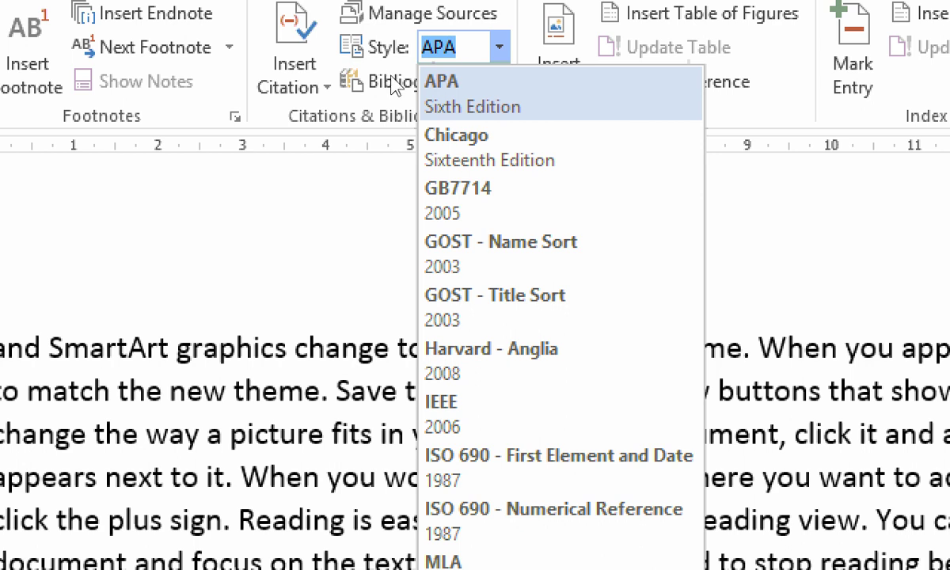
{"action": "key", "text": "Down"}
{"action": "key", "text": "Down"}
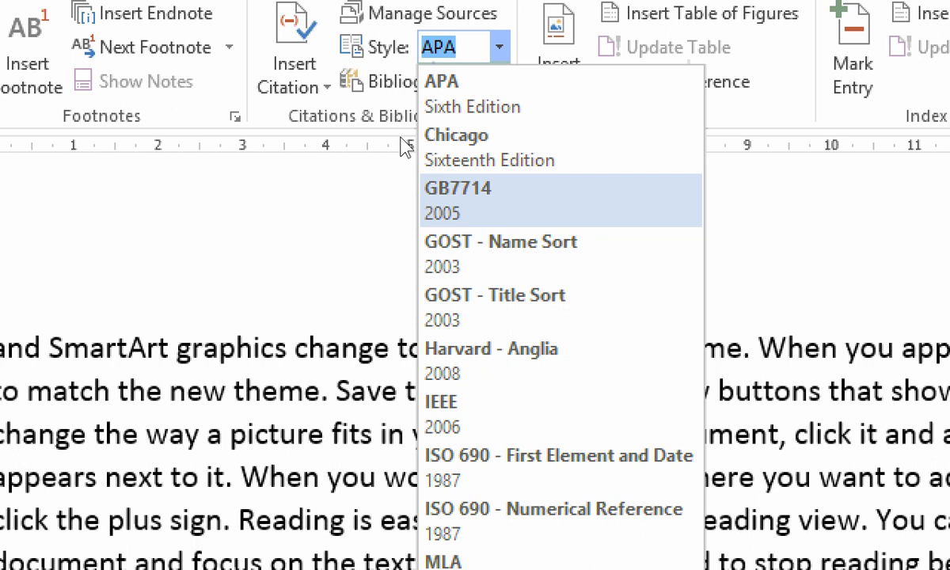
{"action": "key", "text": "Down"}
{"action": "key", "text": "Down"}
{"action": "key", "text": "Down"}
{"action": "key", "text": "Down"}
{"action": "key", "text": "Down"}
{"action": "key", "text": "Down"}
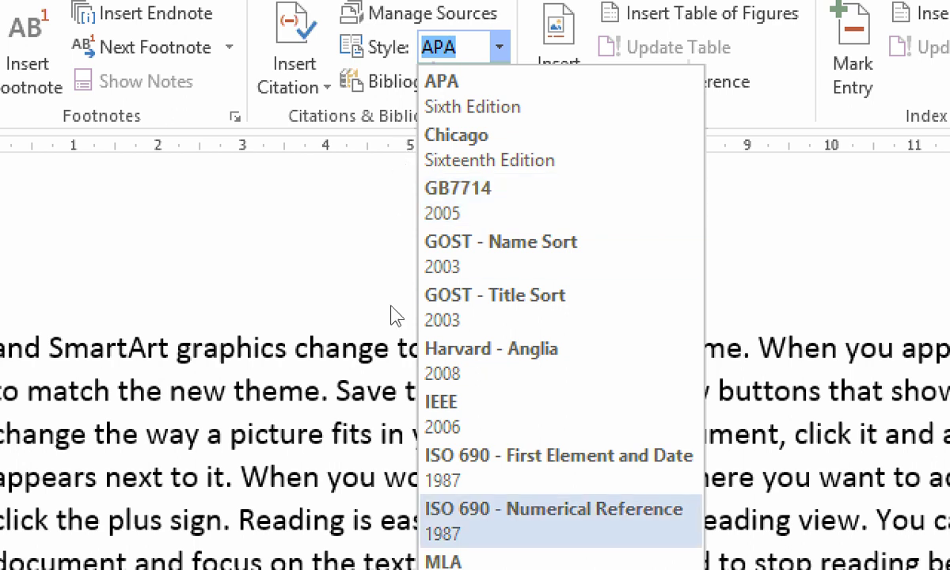
{"action": "key", "text": "Down"}
{"action": "key", "text": "Down"}
{"action": "key", "text": "Down"}
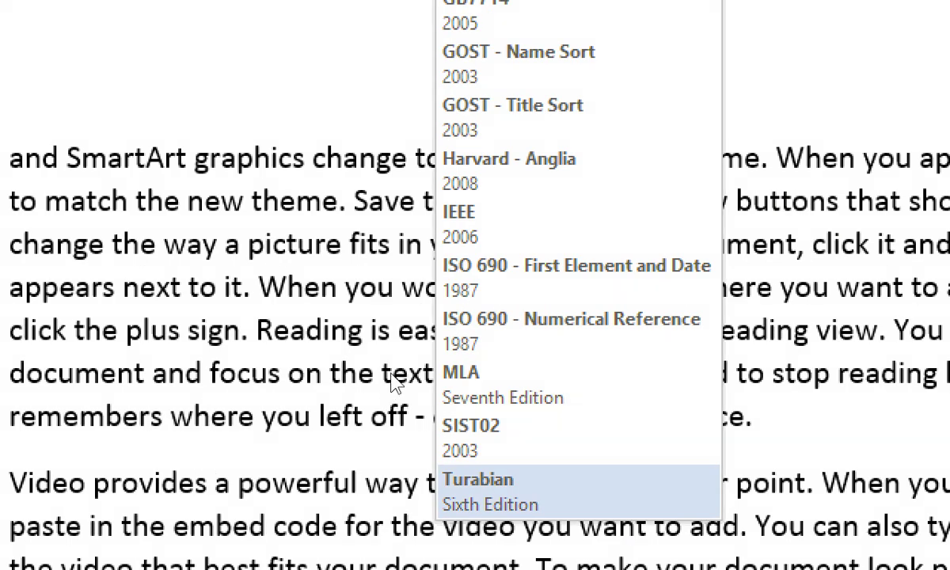
{"action": "key", "text": "Up"}
{"action": "key", "text": "Up"}
{"action": "key", "text": "Up"}
{"action": "key", "text": "Up"}
{"action": "key", "text": "Up"}
{"action": "key", "text": "Up"}
{"action": "key", "text": "Up"}
{"action": "key", "text": "Up"}
{"action": "key", "text": "Up"}
{"action": "key", "text": "Up"}
{"action": "key", "text": "Up"}
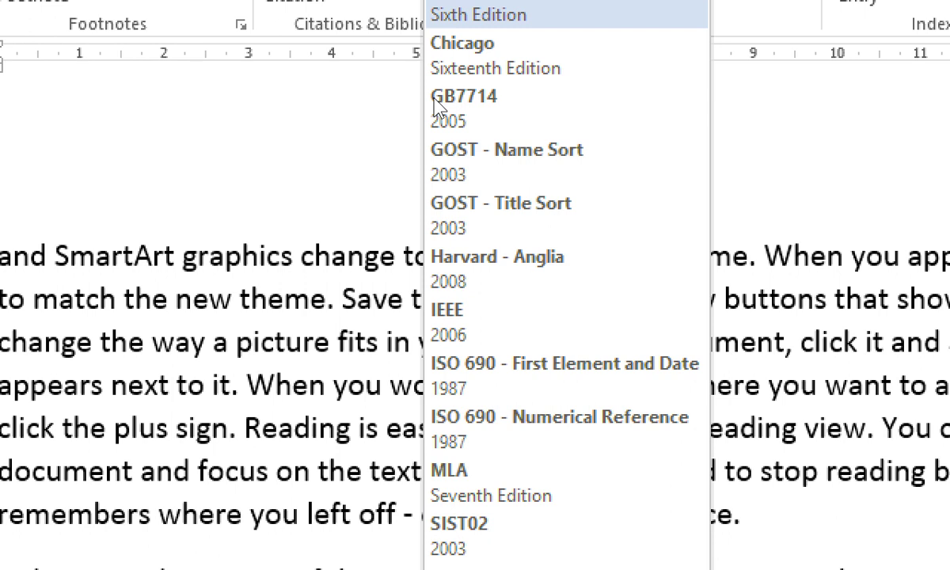
Change the citation style to Harvard - Anglia 2008.
{"action": "key", "text": "Down"}
{"action": "key", "text": "Down"}
{"action": "key", "text": "Down"}
{"action": "key", "text": "Down"}
{"action": "key", "text": "Down"}
{"action": "key", "text": "Return"}
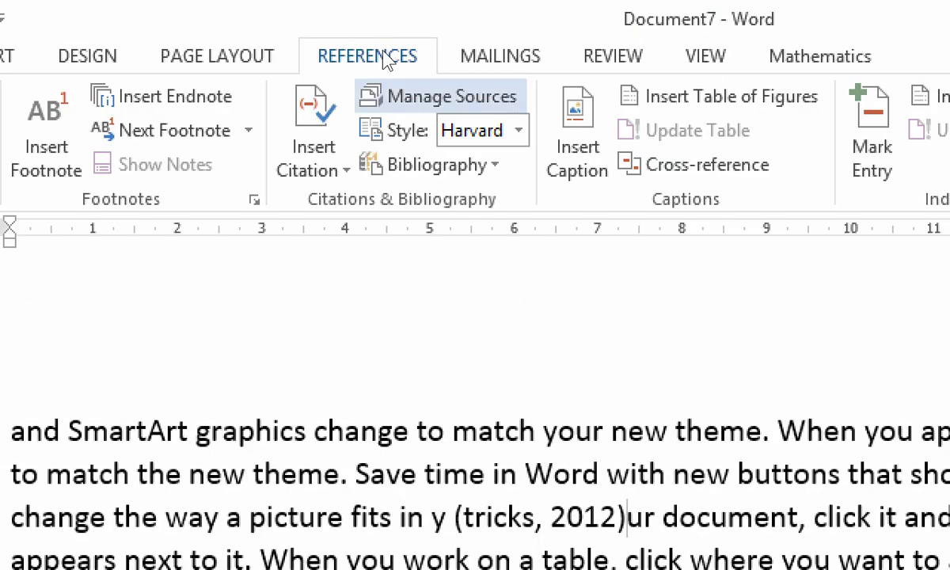
Switch the citation style back to APA Sixth Edition.
{"action": "key", "text": "alt+Down"}
{"action": "key", "text": "Up"}
{"action": "key", "text": "Up"}
{"action": "key", "text": "Up"}
{"action": "key", "text": "Up"}
{"action": "key", "text": "Up"}
{"action": "key", "text": "Return"}
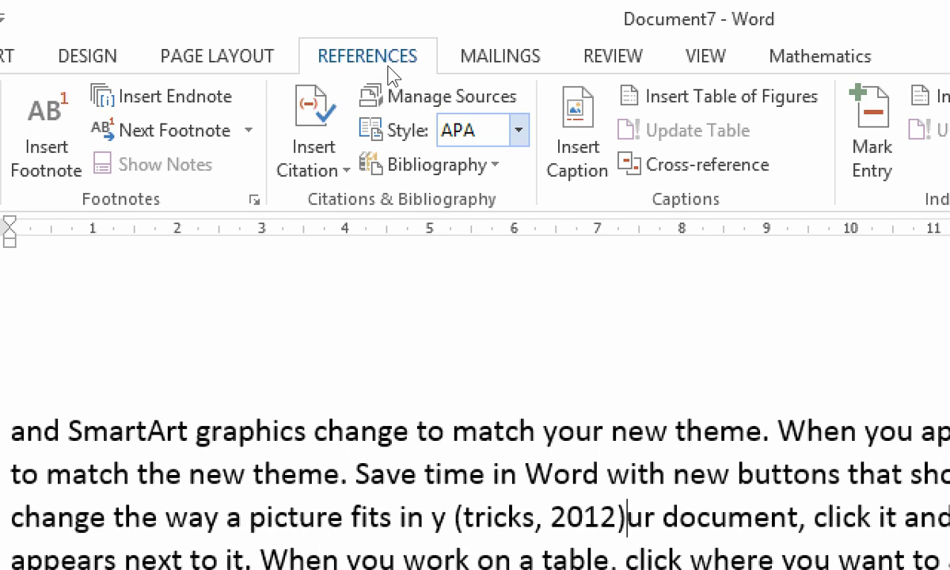
Change the citation style to IEEE 2006.
{"action": "key", "text": "alt+Down"}
{"action": "key", "text": "Down"}
{"action": "key", "text": "Down"}
{"action": "key", "text": "Down"}
{"action": "key", "text": "Down"}
{"action": "key", "text": "Down"}
{"action": "key", "text": "Down"}
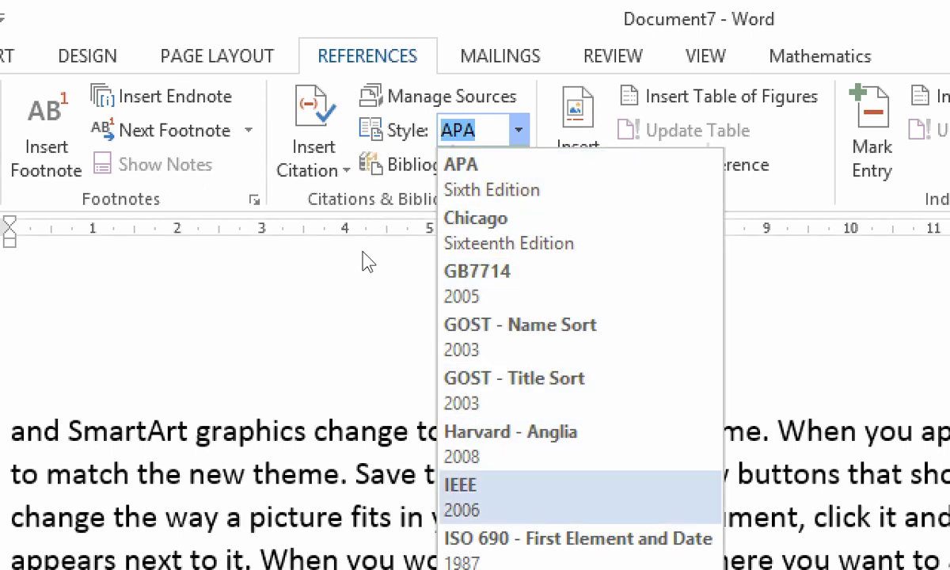
{"action": "key", "text": "Return"}
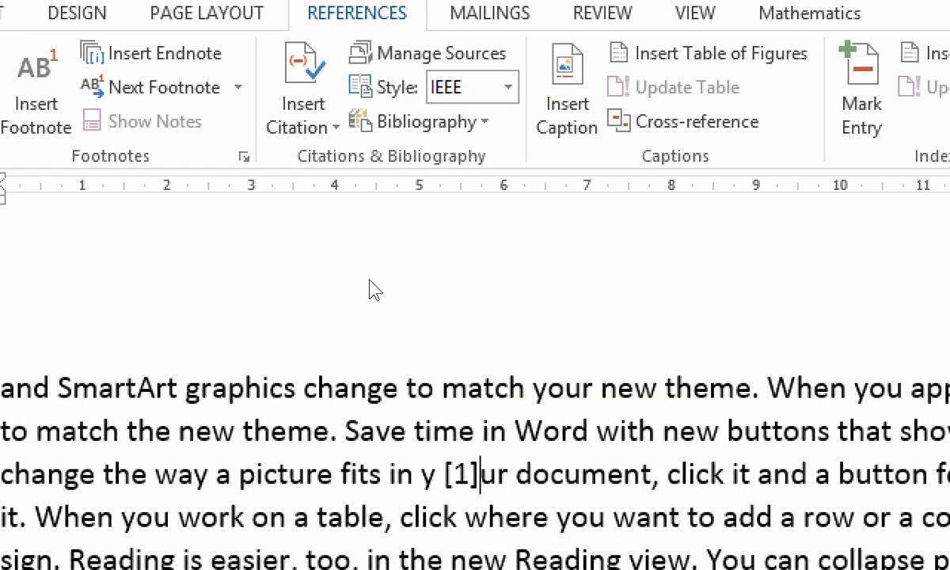
Apply the Harvard - Anglia 2008 style in place of IEEE.
{"action": "key", "text": "alt+Down"}
{"action": "key", "text": "Up"}
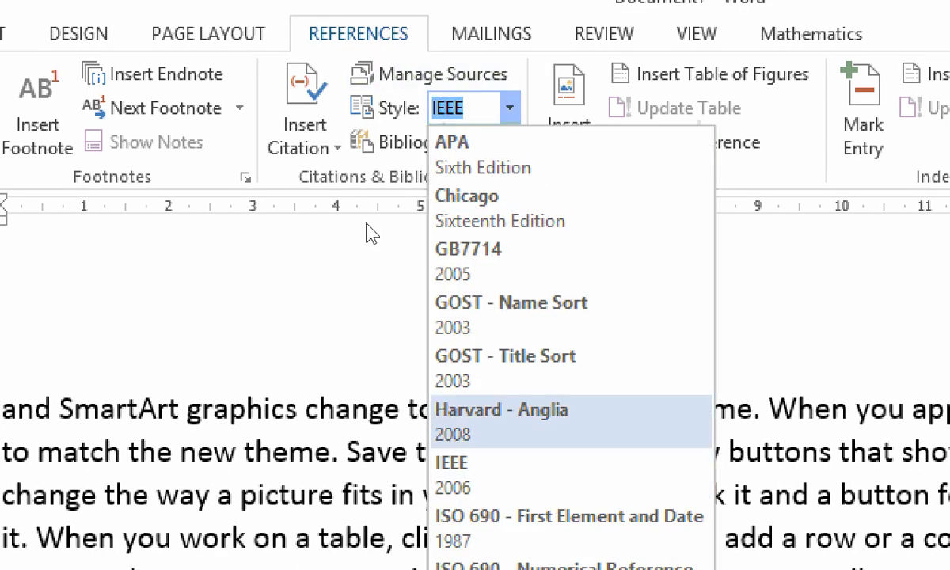
{"action": "key", "text": "Return"}
Insert further citations from the source list into the body text below, including The art of inefficiency (2014).
{"action": "scroll", "coordinate": [358, 320], "scroll_direction": "down", "scroll_amount": 3}
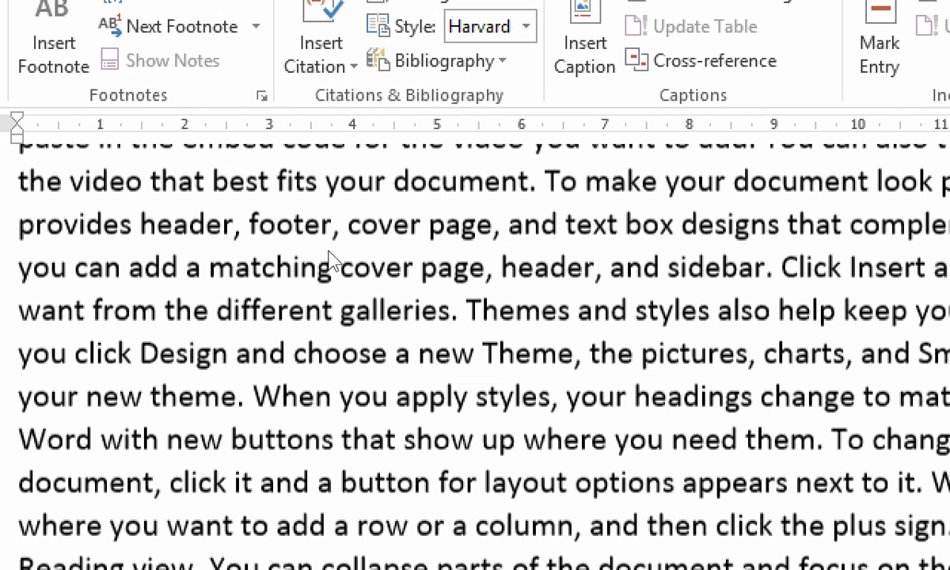
{"action": "left_click", "coordinate": [286, 62]}
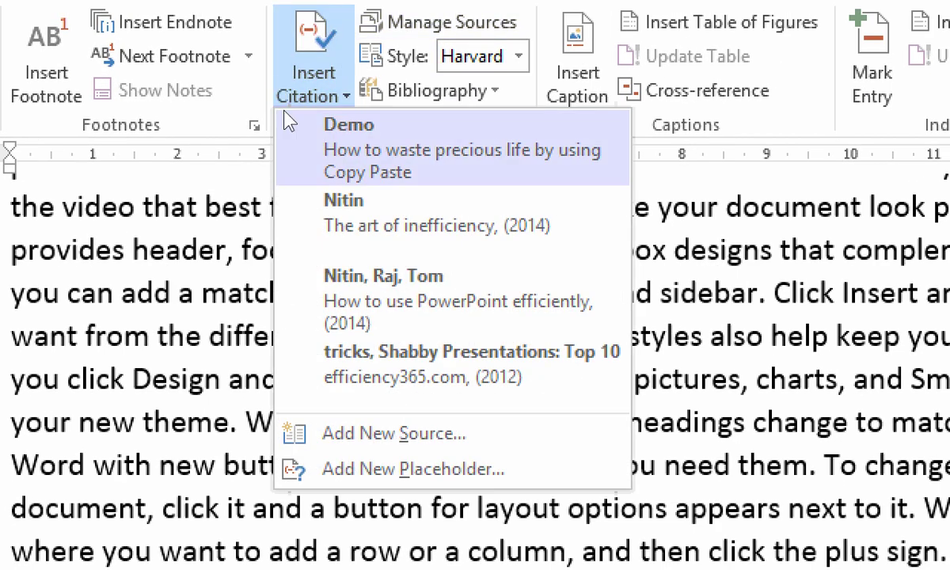
{"action": "left_click", "coordinate": [311, 207]}
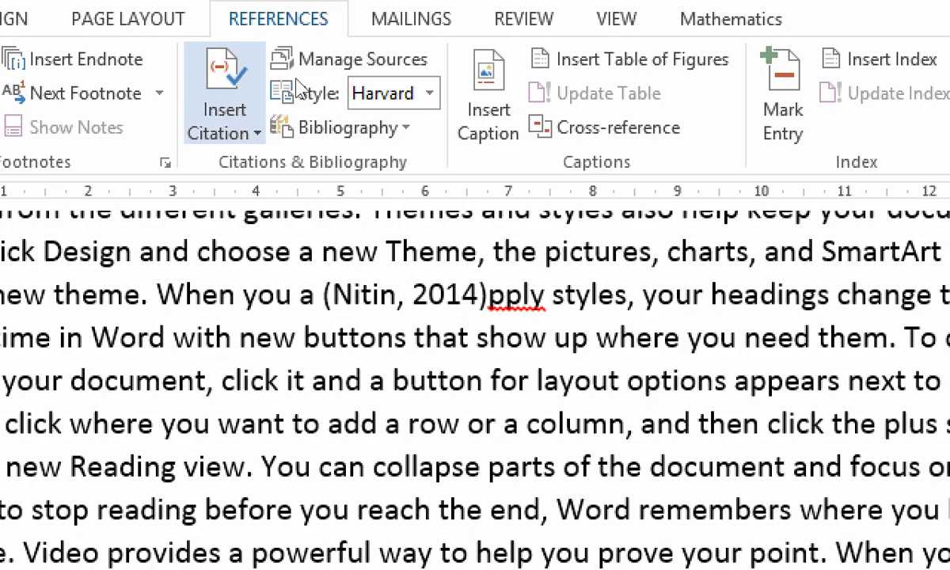
{"action": "left_click", "coordinate": [224, 118]}
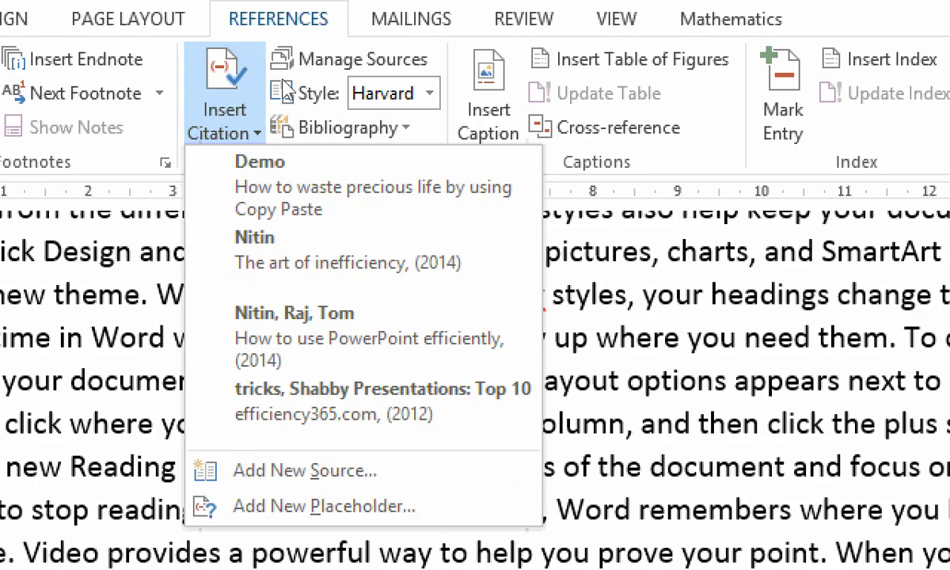
{"action": "left_click", "coordinate": [298, 156]}
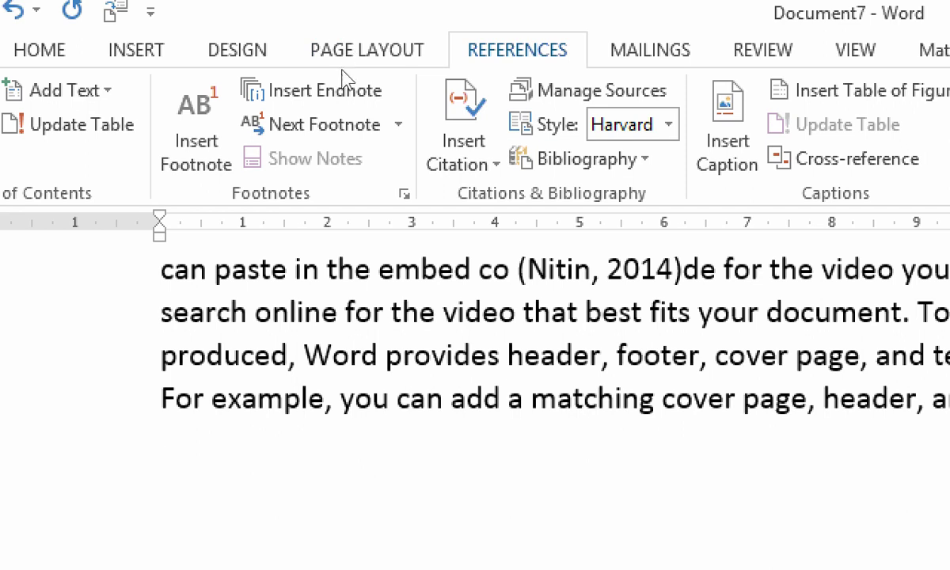
Insert the built-in References bibliography on the empty line below the last body paragraph.
{"action": "key", "text": "alt+s"}
{"action": "key", "text": "b"}
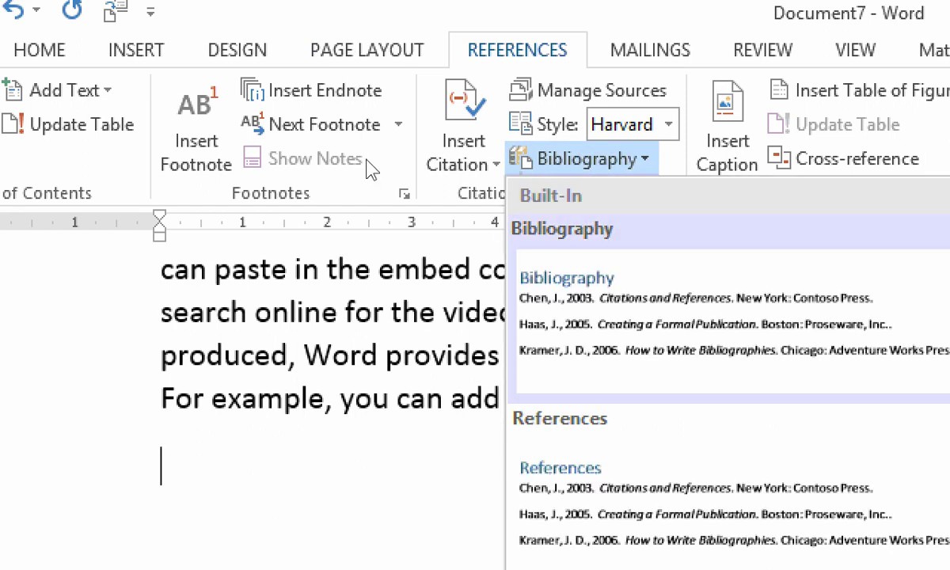
{"action": "key", "text": "Down"}
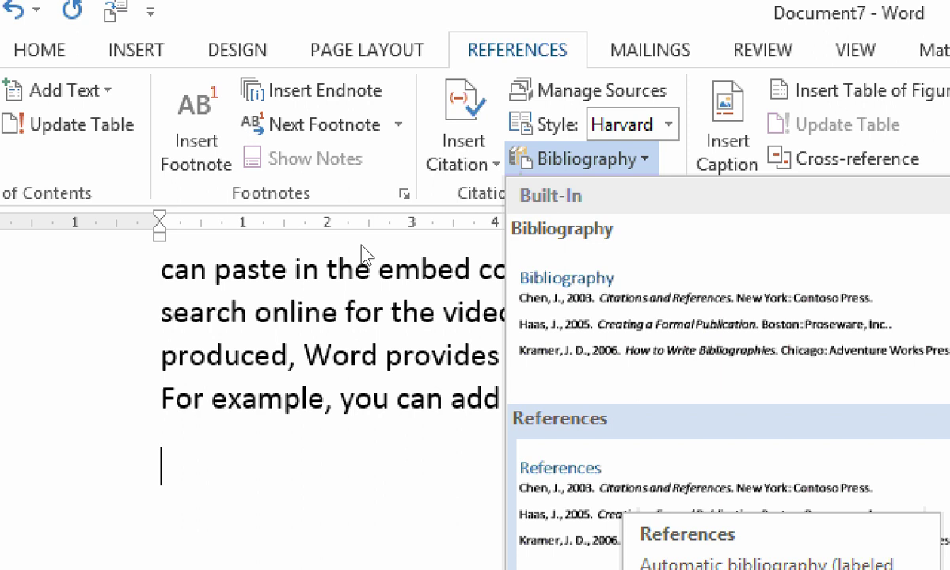
{"action": "key", "text": "Return"}
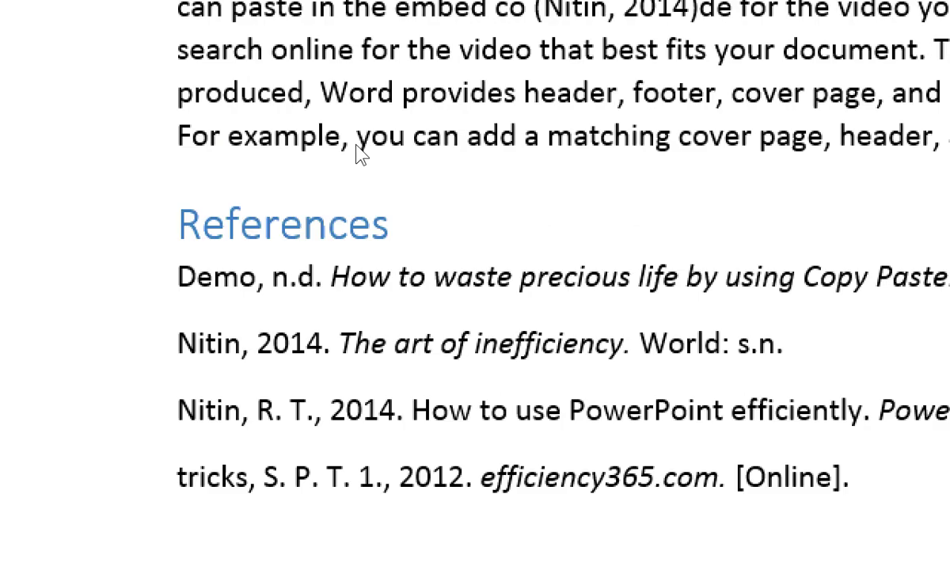
{"action": "scroll", "coordinate": [372, 138], "scroll_direction": "down", "scroll_amount": 3}
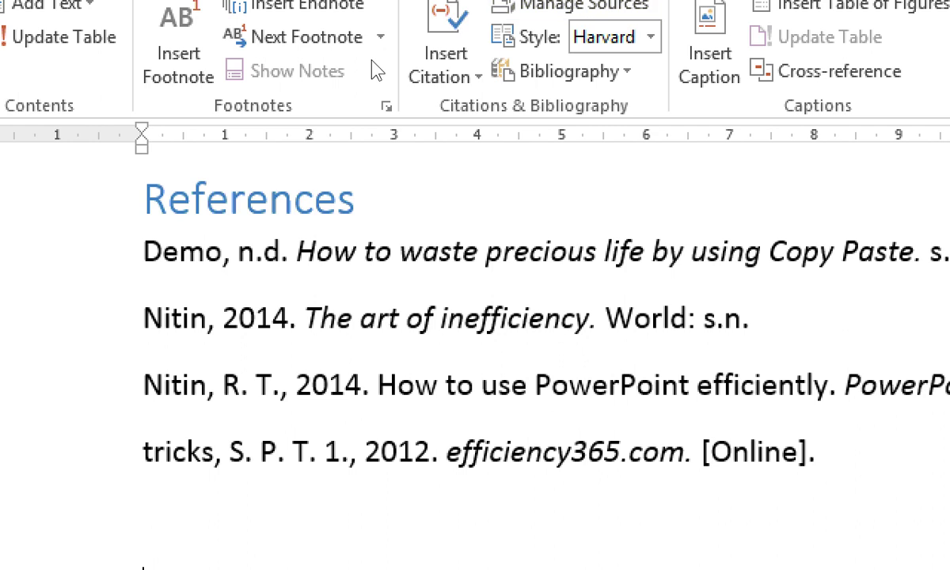
Try the GOST - Title Sort 2003 and Chicago Sixteenth Edition styles on the citations and references list.
{"action": "key", "text": "alt+Down"}
{"action": "key", "text": "Up"}
{"action": "key", "text": "Escape"}
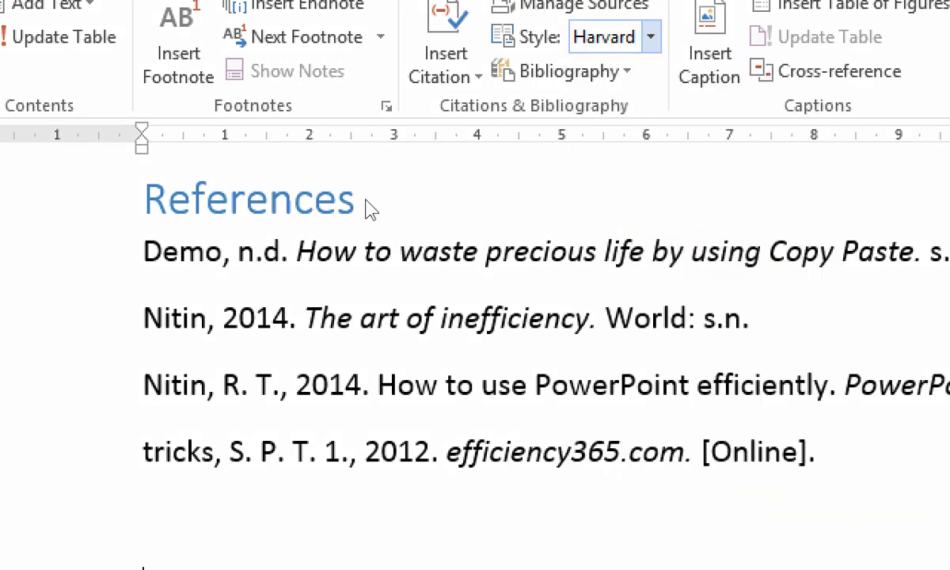
{"action": "key", "text": "Up"}
{"action": "key", "text": "alt+Down"}
{"action": "key", "text": "Up"}
{"action": "key", "text": "Up"}
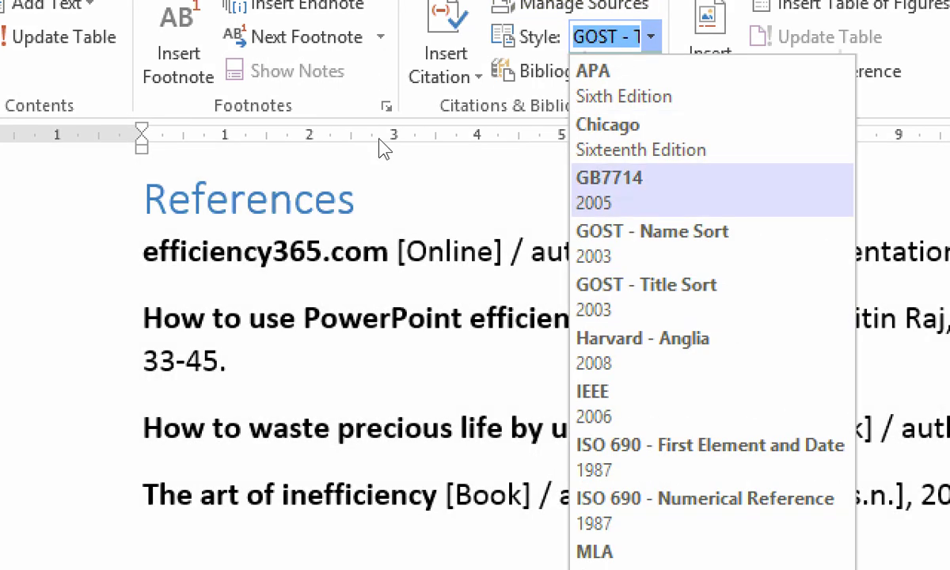
{"action": "key", "text": "Up"}
{"action": "key", "text": "Return"}
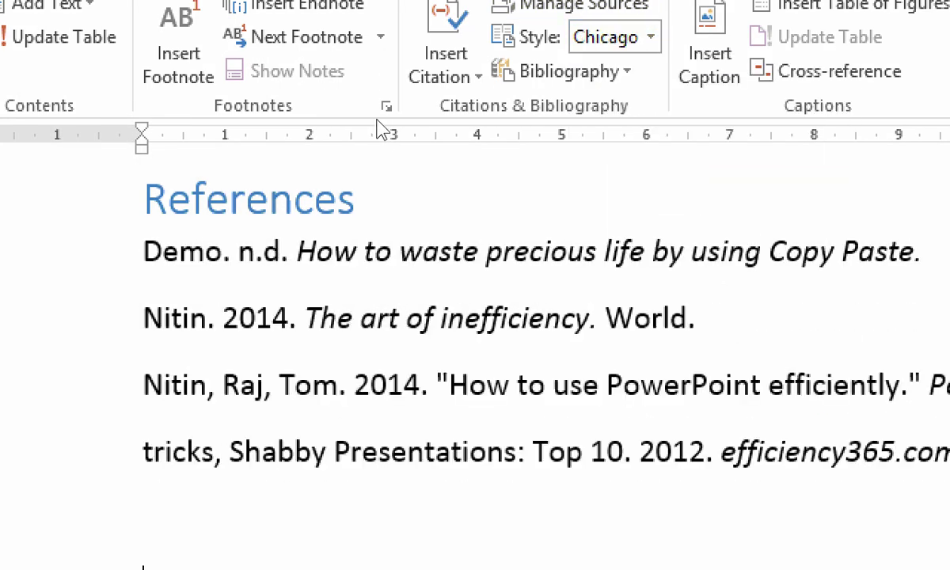
Set the document's citation style to APA Sixth Edition.
{"action": "key", "text": "alt+Down"}
{"action": "key", "text": "Up"}
{"action": "key", "text": "Return"}
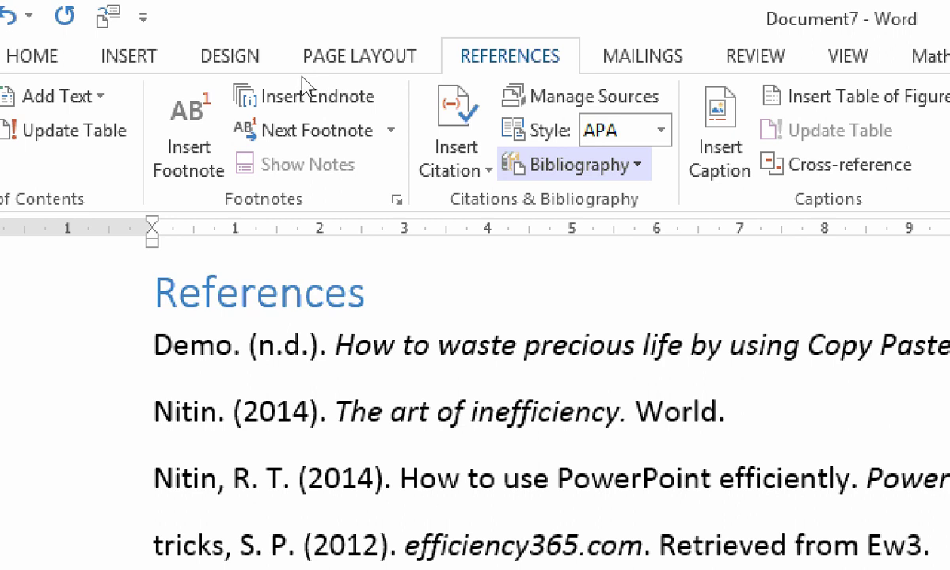
Examine in the Source Manager which sources of the current list are cited, leaving them unedited.
{"action": "left_click", "coordinate": [593, 96]}
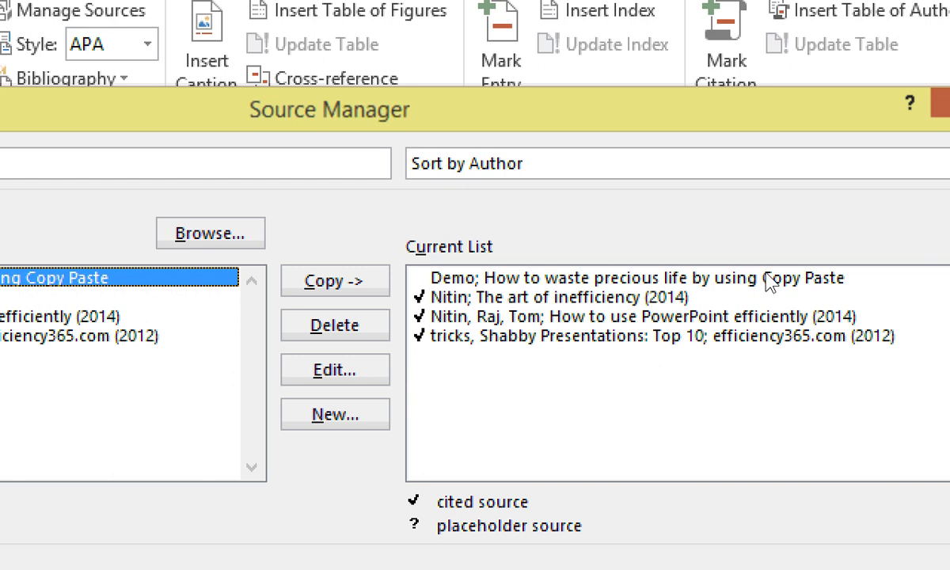
{"action": "key", "text": "Escape"}
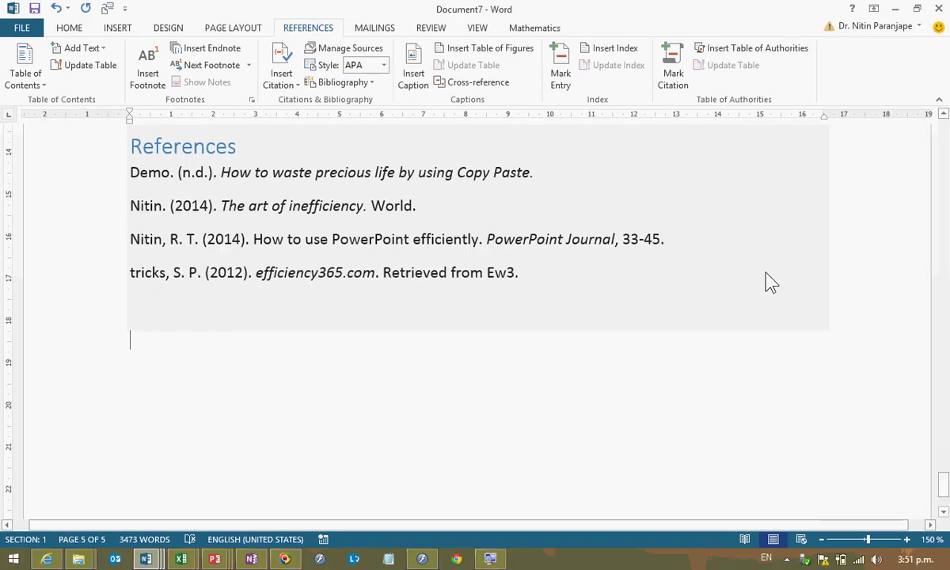
Close Document7 without saving and close Tarlov Cyst Article v2.docx as well.
{"action": "key", "text": "alt+f"}
{"action": "key", "text": "c"}
{"action": "key", "text": "n"}
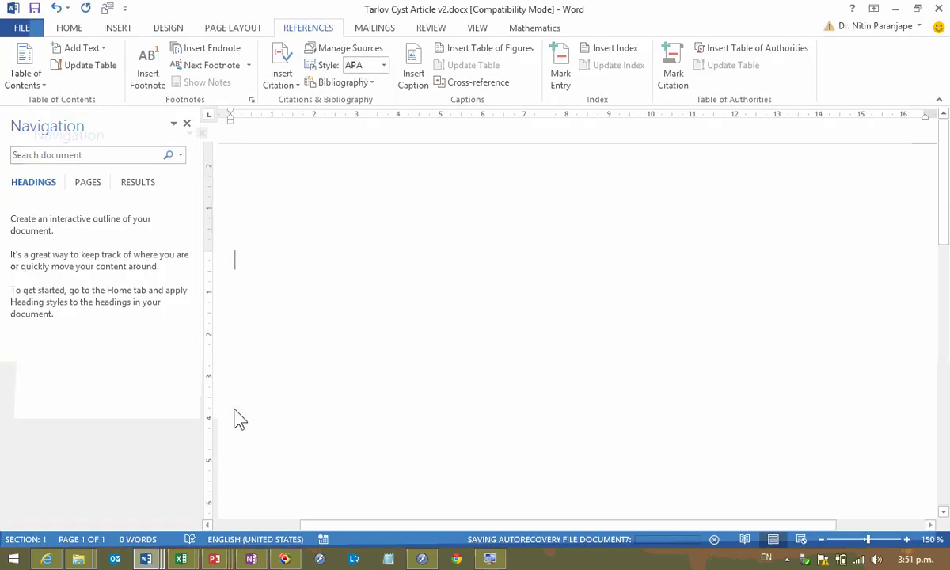
{"action": "key", "text": "alt+f"}
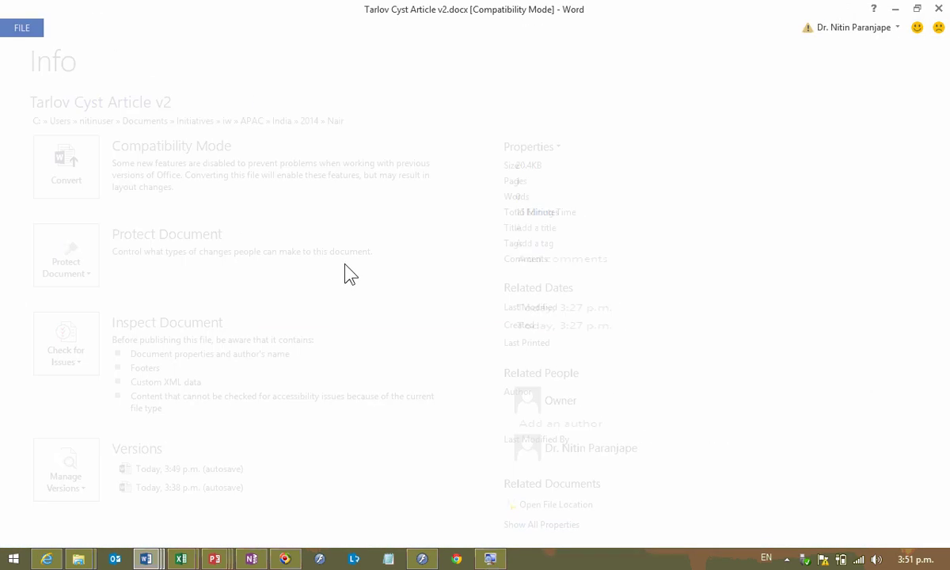
{"action": "key", "text": "c"}
{"action": "left_click", "coordinate": [475, 315]}
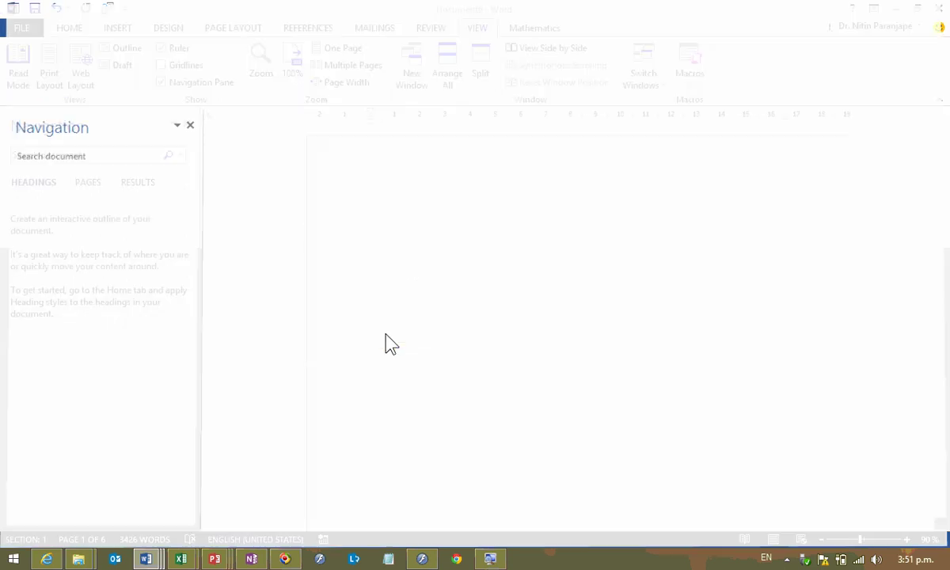
{"action": "key", "text": "alt+f"}
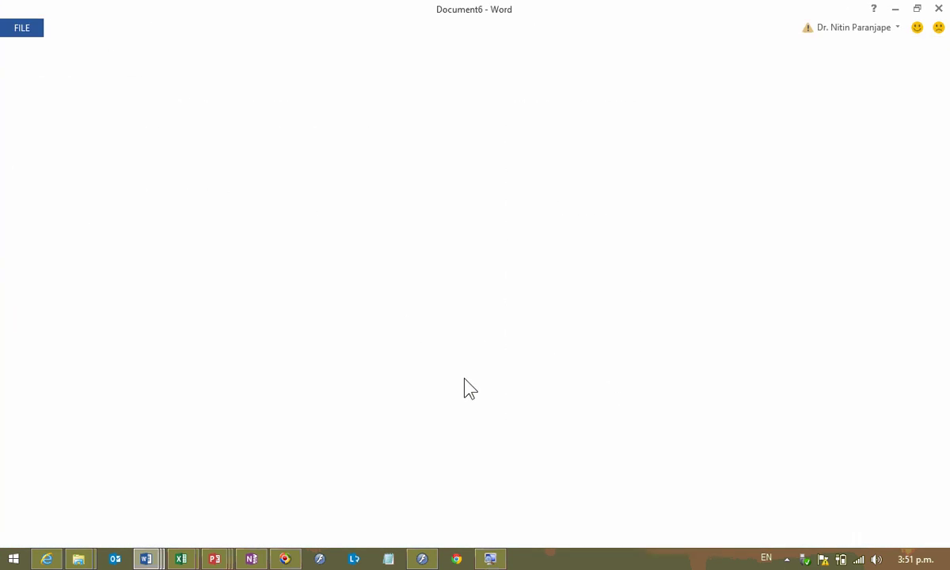
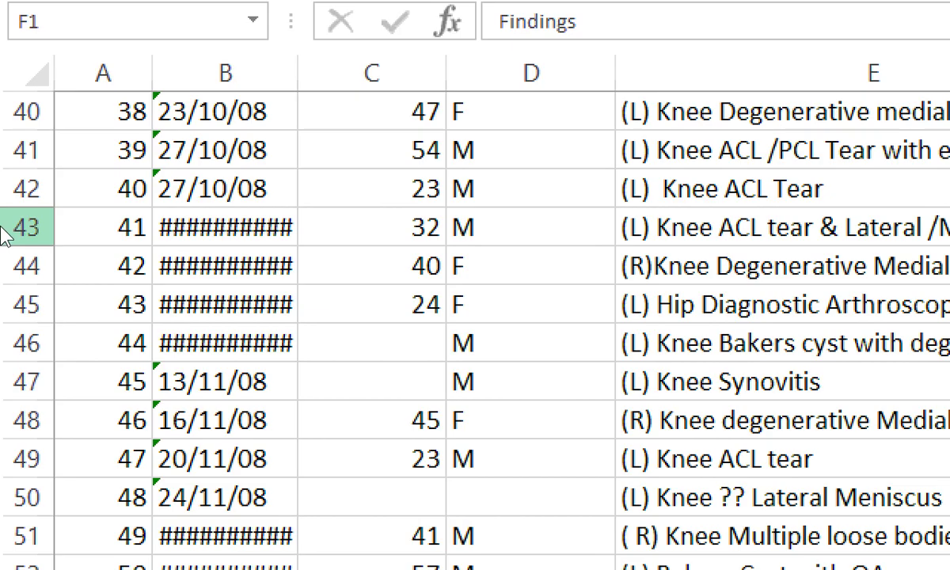
In the Excel procedures sheet, widen the Date column B so that its dates fit.
{"action": "scroll", "coordinate": [45, 194], "scroll_direction": "up", "scroll_amount": 8}
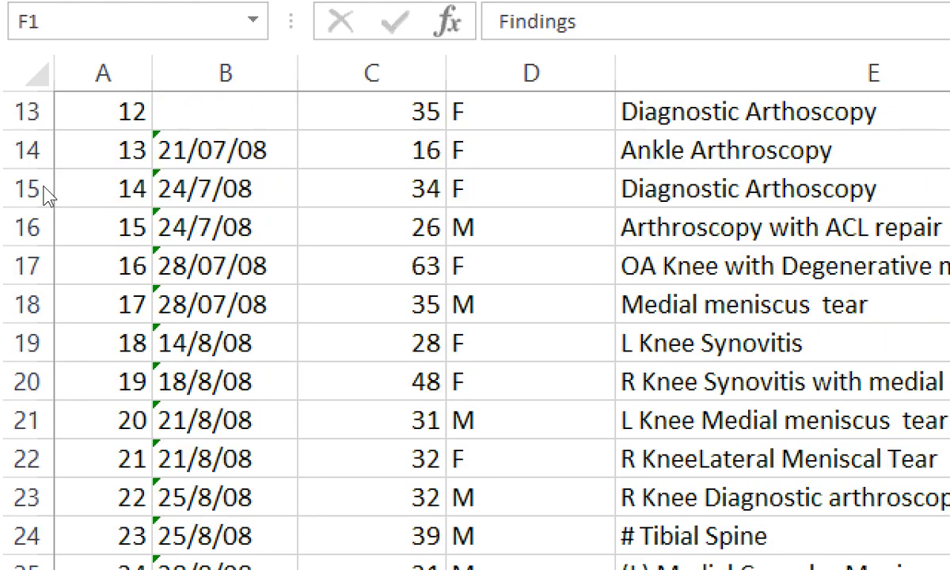
{"action": "left_click_drag", "start_coordinate": [297, 73], "coordinate": [482, 73]}
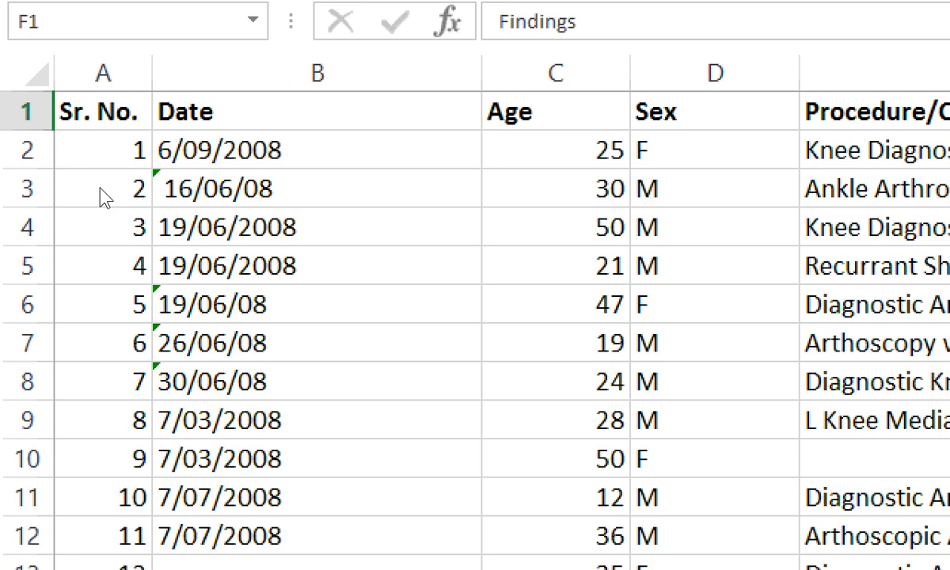
Create a new blank workbook and enter the label Date in cell B2.
{"action": "key", "text": "ctrl+n"}
{"action": "key", "text": "Right"}
{"action": "key", "text": "Right"}
{"action": "key", "text": "Down"}
{"action": "key", "text": "Down"}
{"action": "key", "text": "Down"}
{"action": "scroll", "coordinate": [151, 224], "scroll_direction": "up", "scroll_amount": 7}
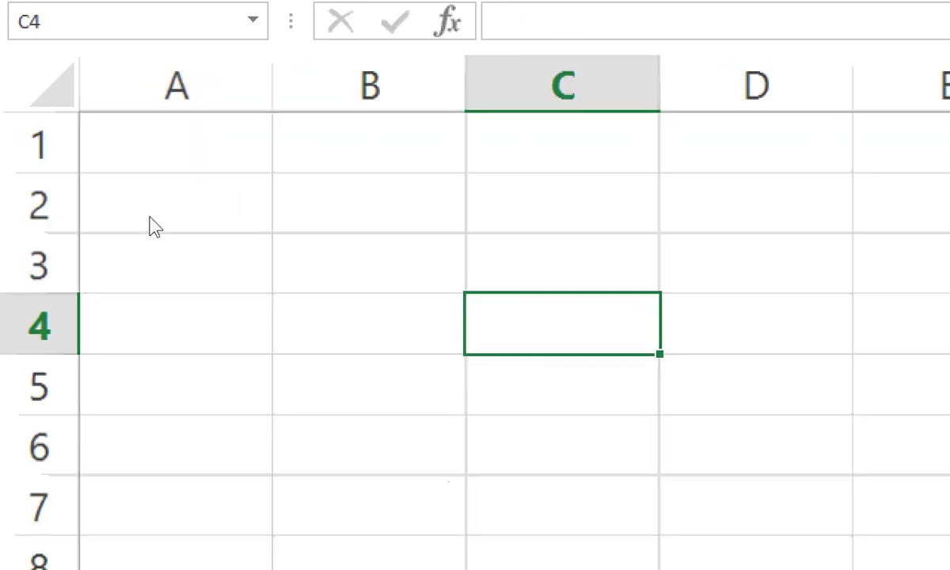
{"action": "key", "text": "Left"}
{"action": "key", "text": "Up"}
{"action": "key", "text": "Up"}
{"action": "type", "text": "Date"}
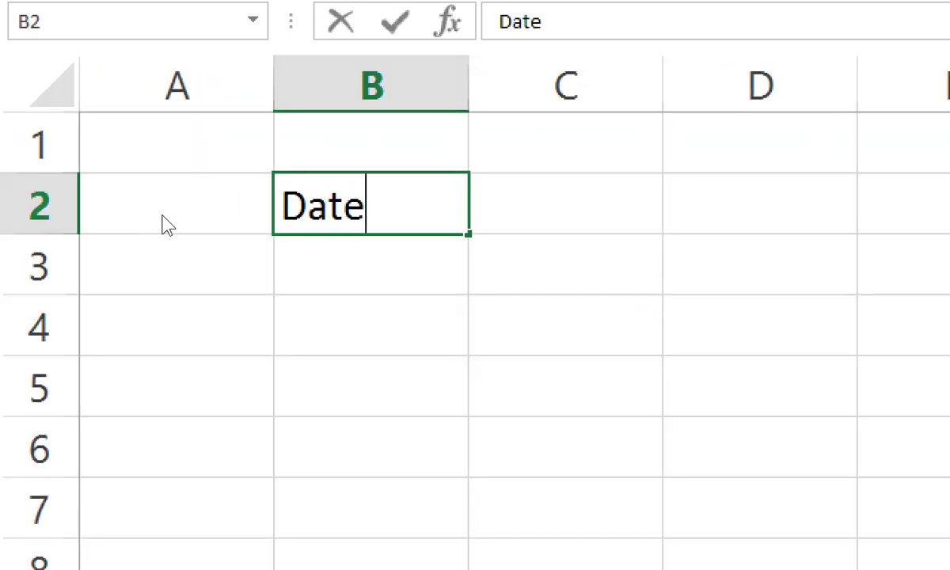
{"action": "key", "text": "Return"}
Enter the labels Number, Text and Logical in cells B3 to B5.
{"action": "type", "text": "Number"}
{"action": "key", "text": "Return"}
{"action": "type", "text": "Text"}
{"action": "key", "text": "Return"}
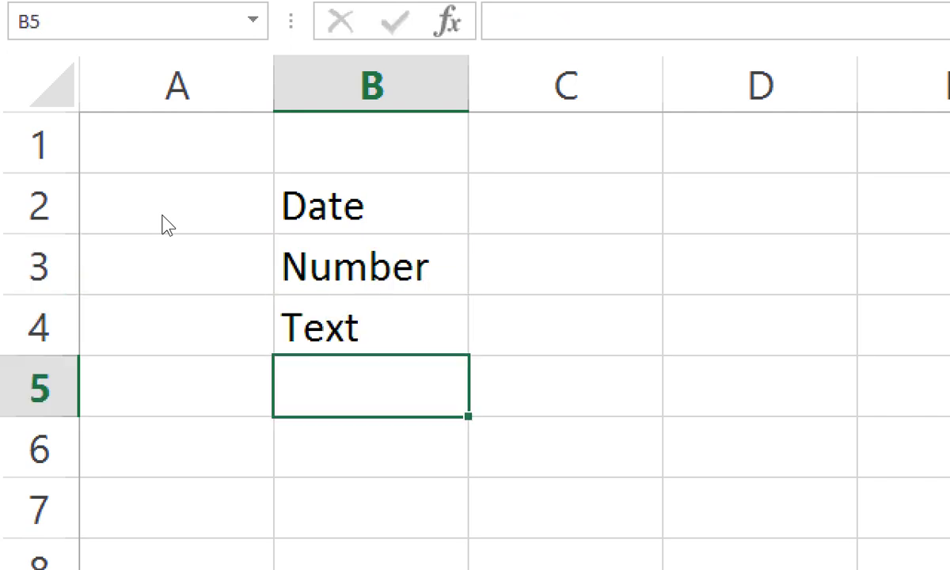
{"action": "type", "text": "Logical"}
{"action": "key", "text": "Return"}
Enter the number 32432 in C3 and the text Sample in C4 as example values.
{"action": "key", "text": "Up"}
{"action": "key", "text": "Up"}
{"action": "key", "text": "Up"}
{"action": "key", "text": "shift+Down"}
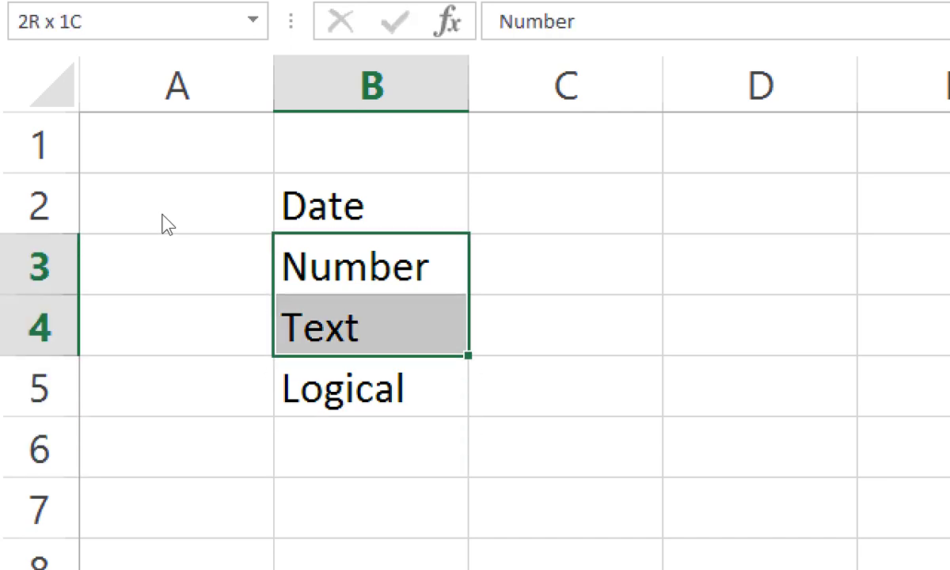
{"action": "key", "text": "Right"}
{"action": "key", "text": "Up"}
{"action": "key", "text": "Down"}
{"action": "type", "text": "32432"}
{"action": "key", "text": "Return"}
{"action": "type", "text": "Sampel"}
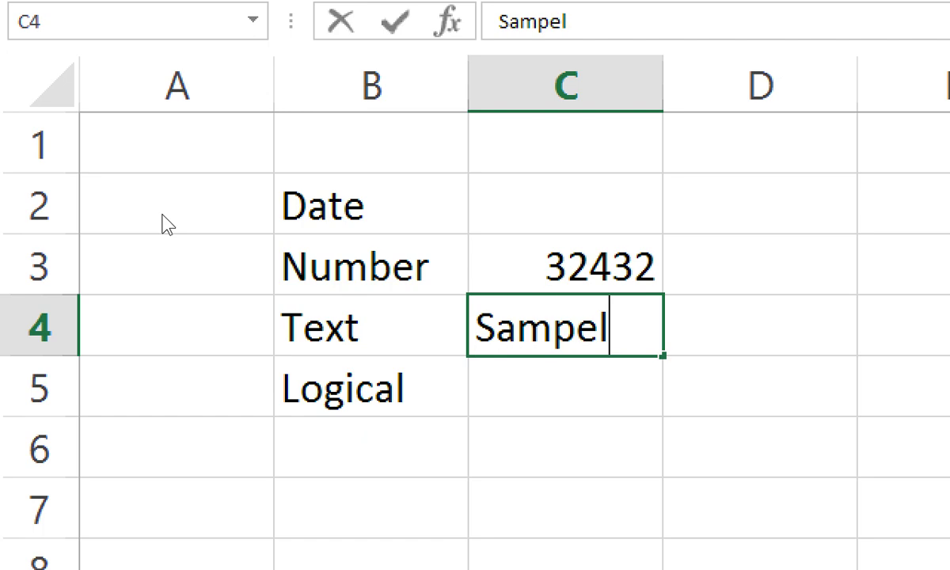
{"action": "key", "text": "BackSpace"}
{"action": "key", "text": "BackSpace"}
{"action": "type", "text": "le"}
{"action": "key", "text": "Return"}
Enter the date 5/01/2015 in cell C2 beside the Date label.
{"action": "key", "text": "Up"}
{"action": "key", "text": "Up"}
{"action": "key", "text": "Up"}
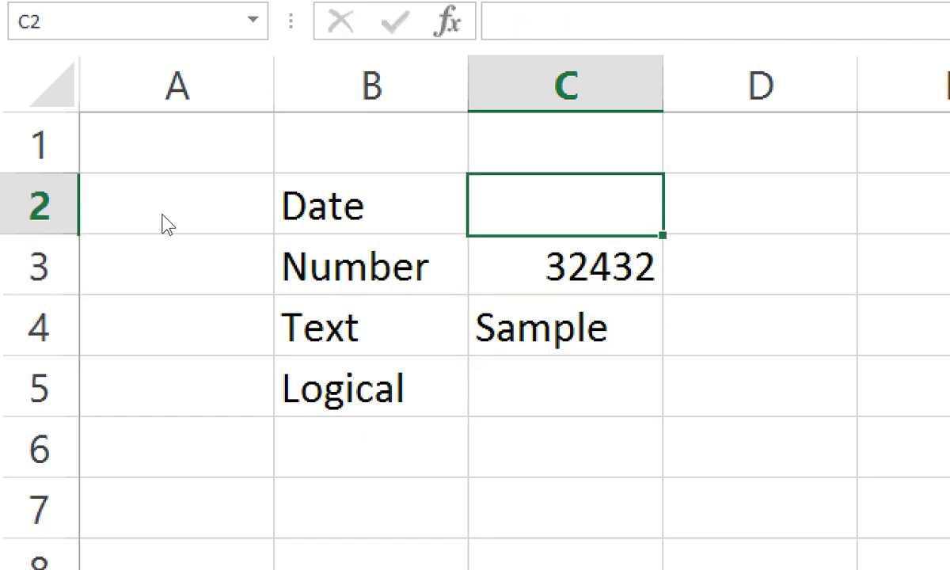
{"action": "key", "text": "ctrl+a"}
{"action": "key", "text": "ctrl+c"}
{"action": "key", "text": "Escape"}
{"action": "type", "text": "5/01/2015"}
{"action": "key", "text": "Return"}
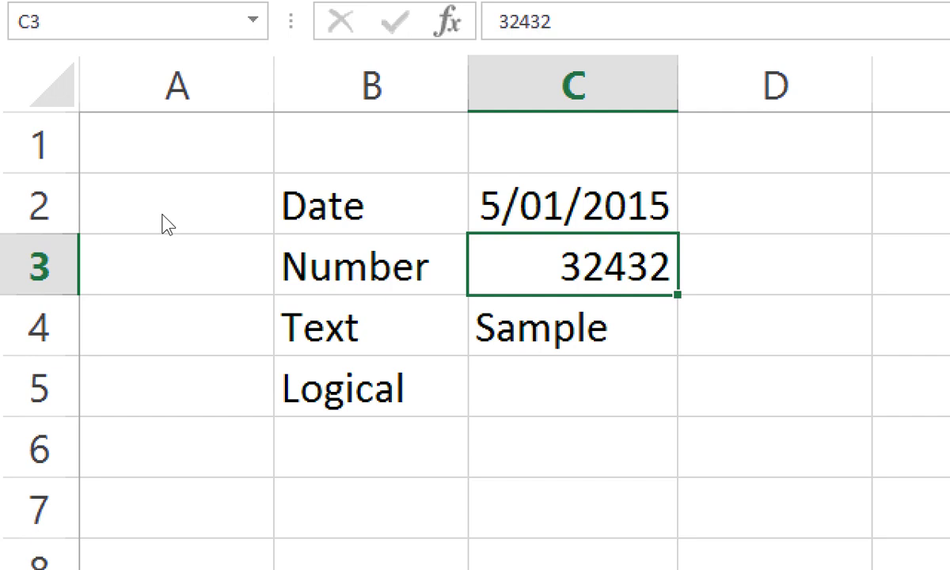
Change the number format of the date cell C2 to General.
{"action": "key", "text": "Up"}
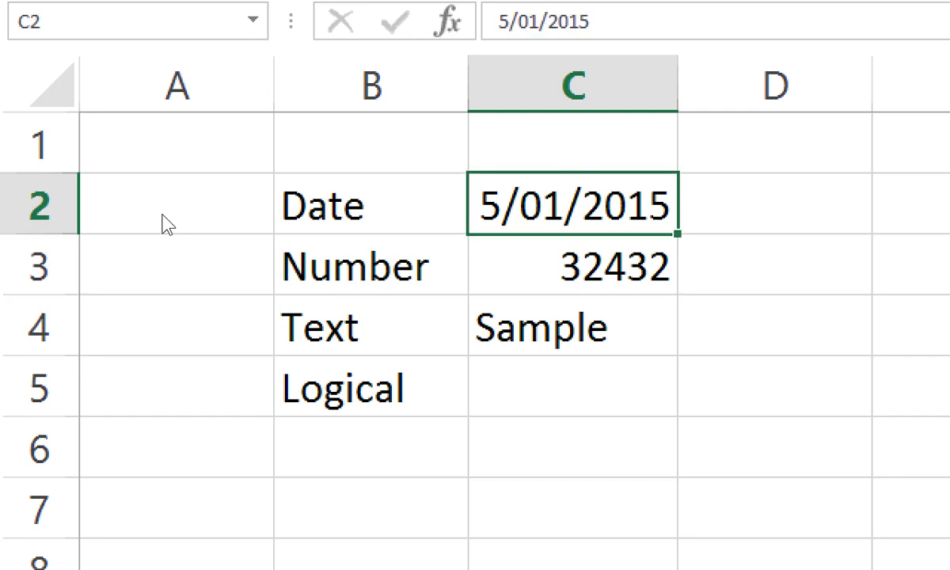
{"action": "key", "text": "shift+F10"}
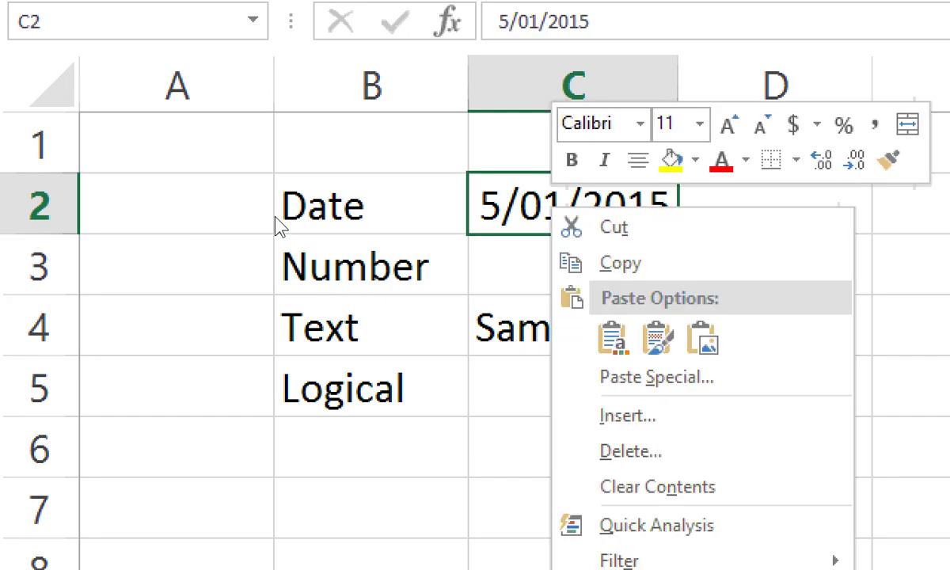
{"action": "key", "text": "Down"}
{"action": "key", "text": "Down"}
{"action": "key", "text": "Down"}
{"action": "key", "text": "Down"}
{"action": "key", "text": "Down"}
{"action": "key", "text": "Down"}
{"action": "key", "text": "Down"}
{"action": "key", "text": "Down"}
{"action": "key", "text": "Down"}
{"action": "key", "text": "Down"}
{"action": "key", "text": "Down"}
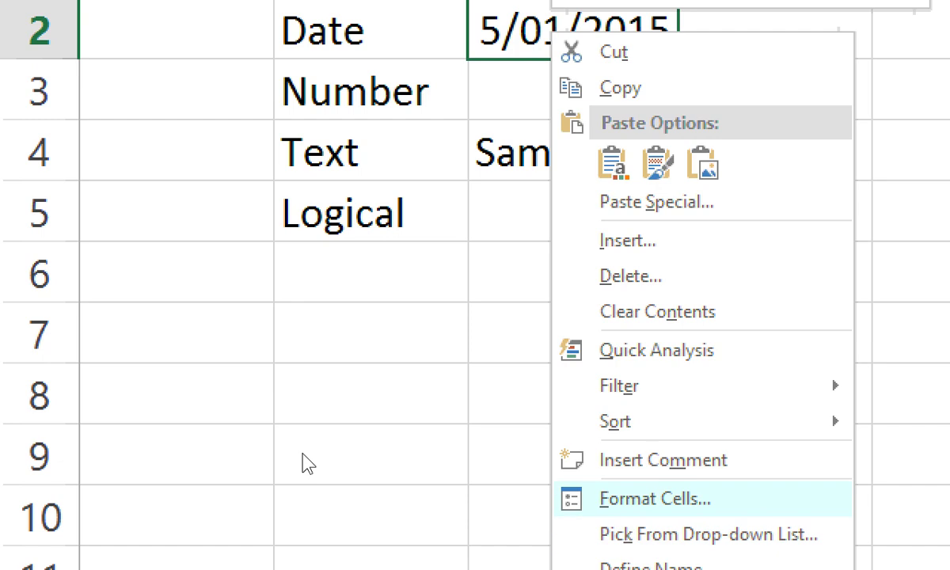
{"action": "key", "text": "Return"}
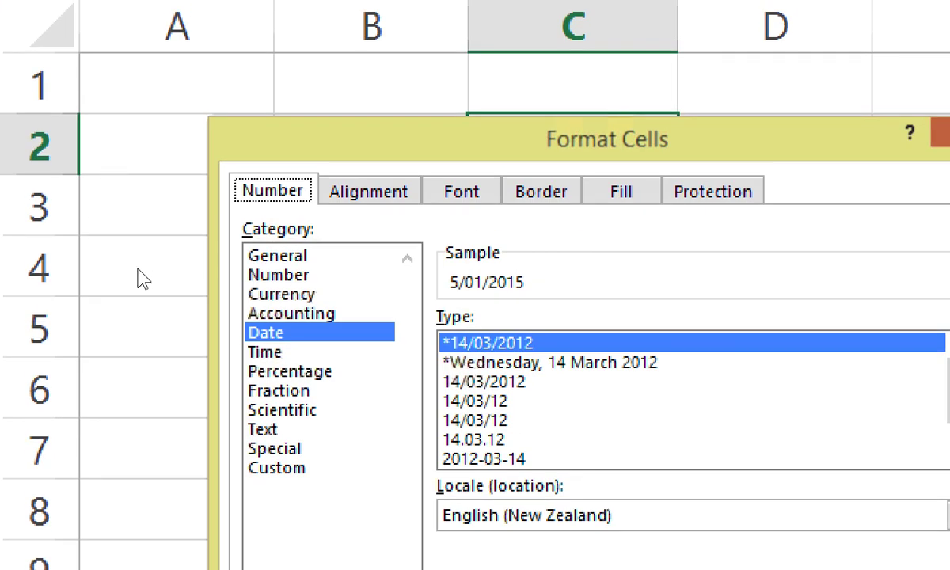
{"action": "key", "text": "Home"}
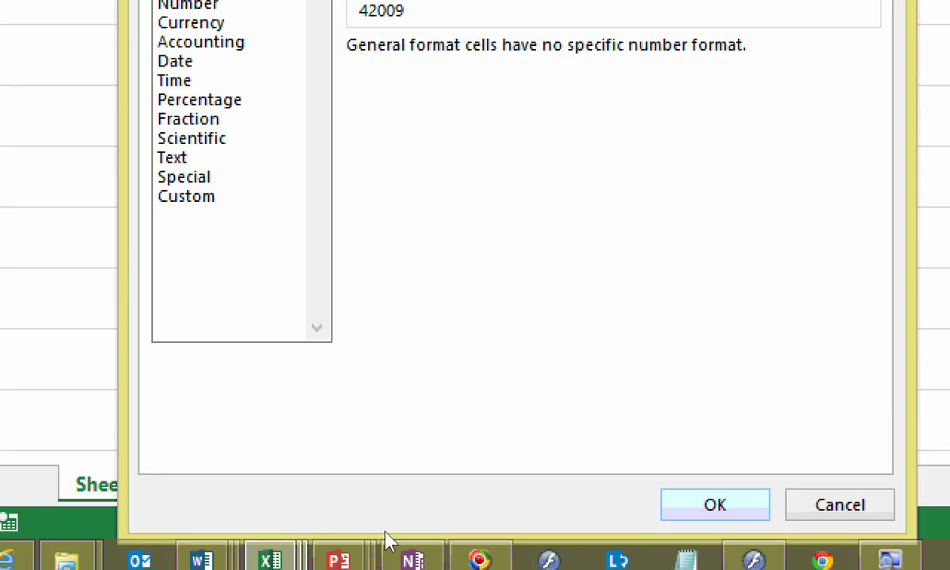
{"action": "key", "text": "Return"}
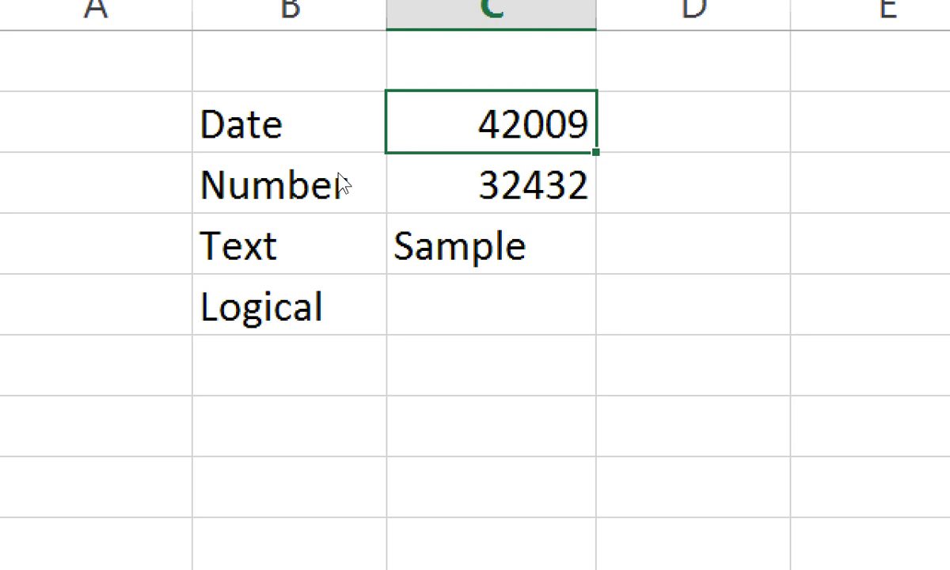
Restore the date format of cell C2 and widen column C.
{"action": "key", "text": "ctrl+shift+3"}
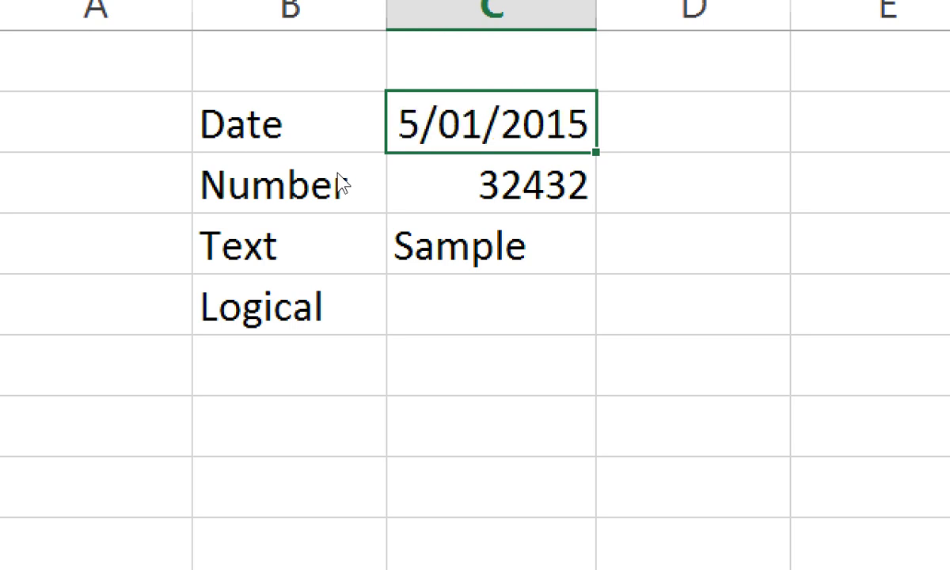
{"action": "key", "text": "Down"}
{"action": "key", "text": "Down"}
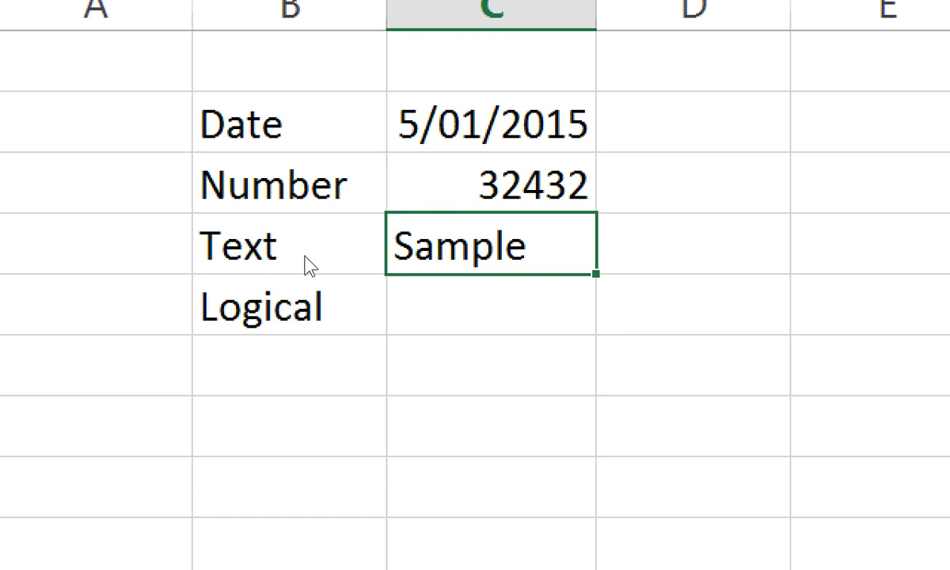
{"action": "key", "text": "Up"}
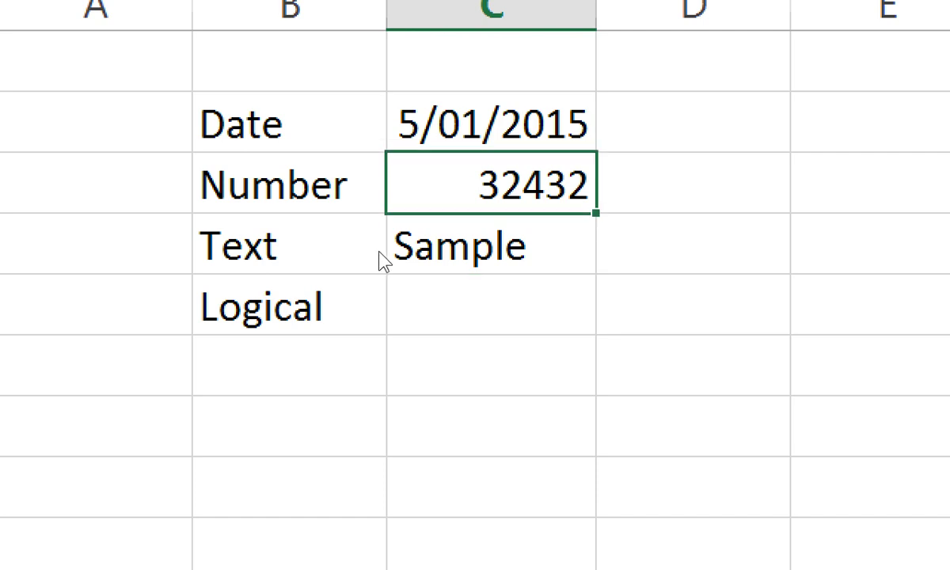
{"action": "key", "text": "Up"}
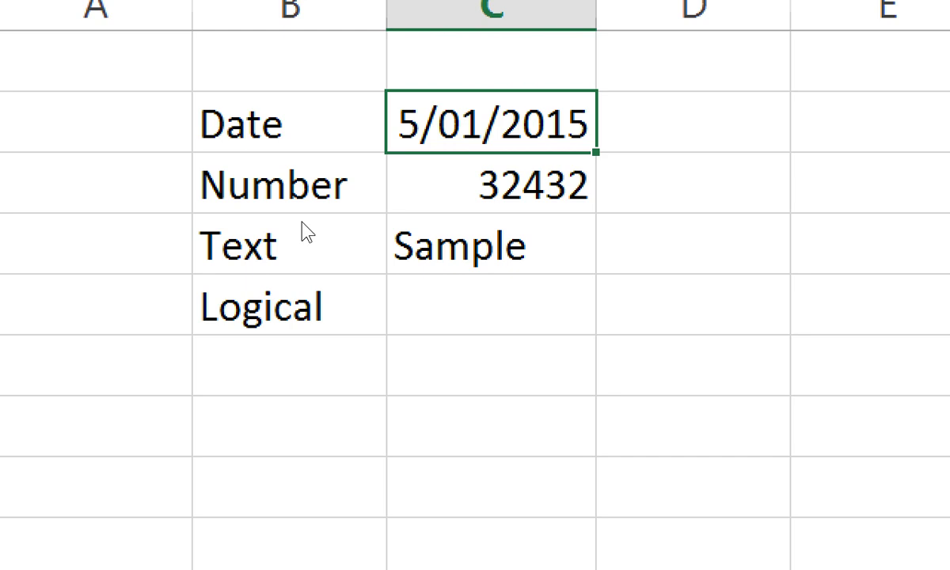
{"action": "left_click_drag", "start_coordinate": [596, 7], "coordinate": [704, 6]}
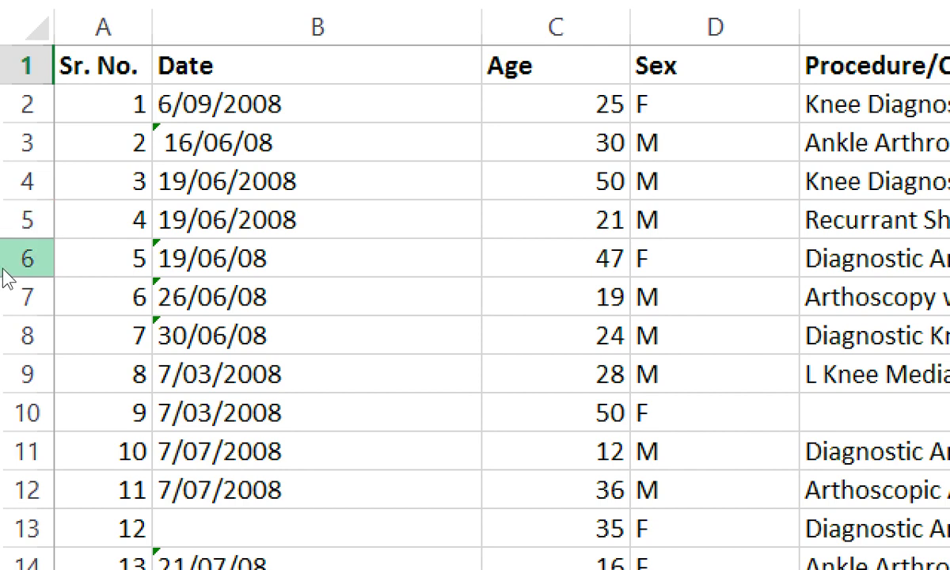
Examine the Date column from the header to the last record for real dates, text dates and inconsistent formats.
{"action": "scroll", "coordinate": [10, 269], "scroll_direction": "down", "scroll_amount": 7}
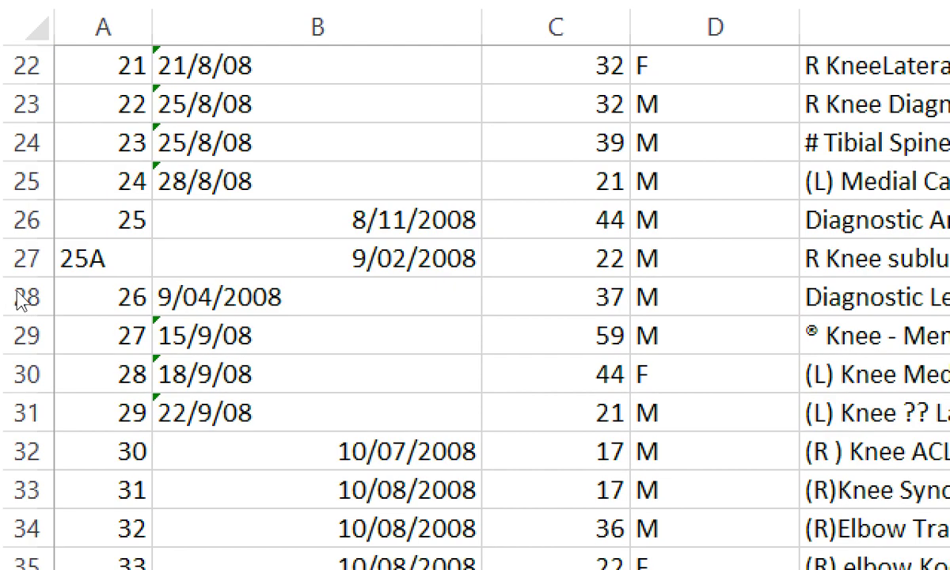
{"action": "left_click", "coordinate": [235, 237]}
{"action": "scroll", "coordinate": [236, 258], "scroll_direction": "down", "scroll_amount": 6}
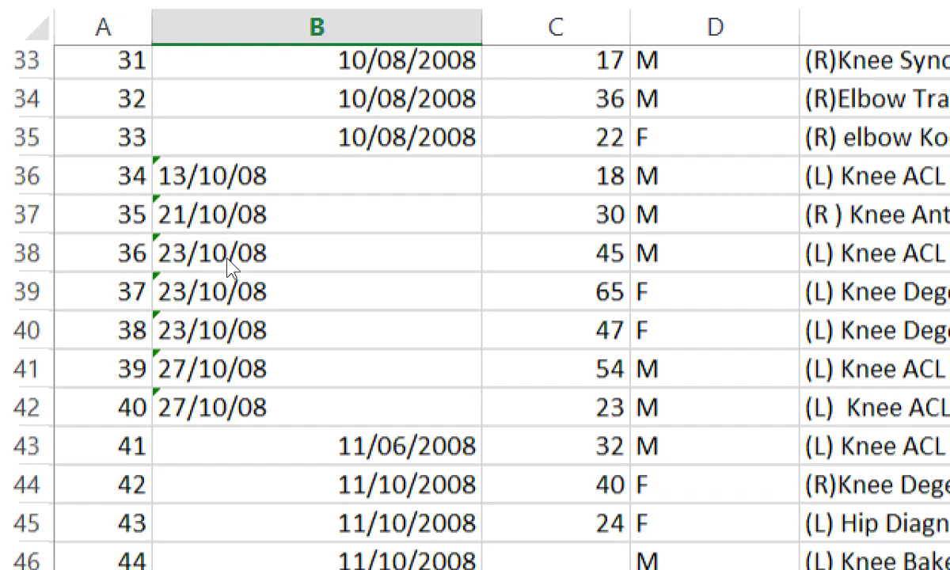
{"action": "scroll", "coordinate": [227, 268], "scroll_direction": "down", "scroll_amount": 10}
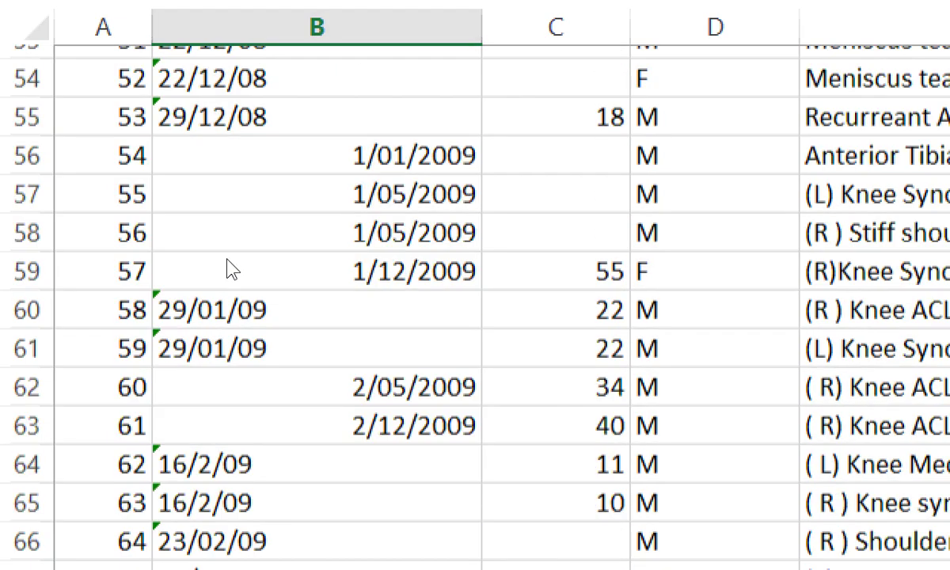
{"action": "scroll", "coordinate": [227, 268], "scroll_direction": "down", "scroll_amount": 4}
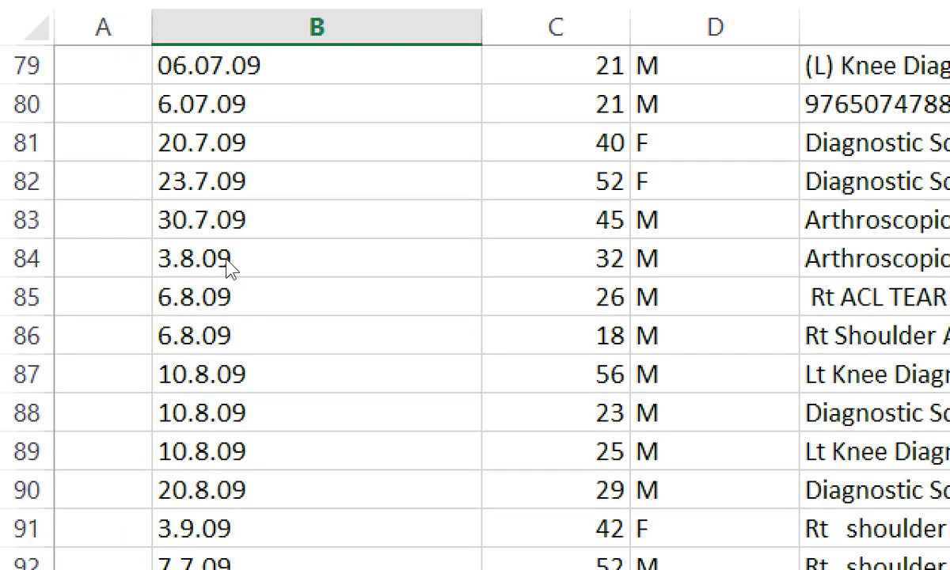
{"action": "left_click", "coordinate": [229, 268]}
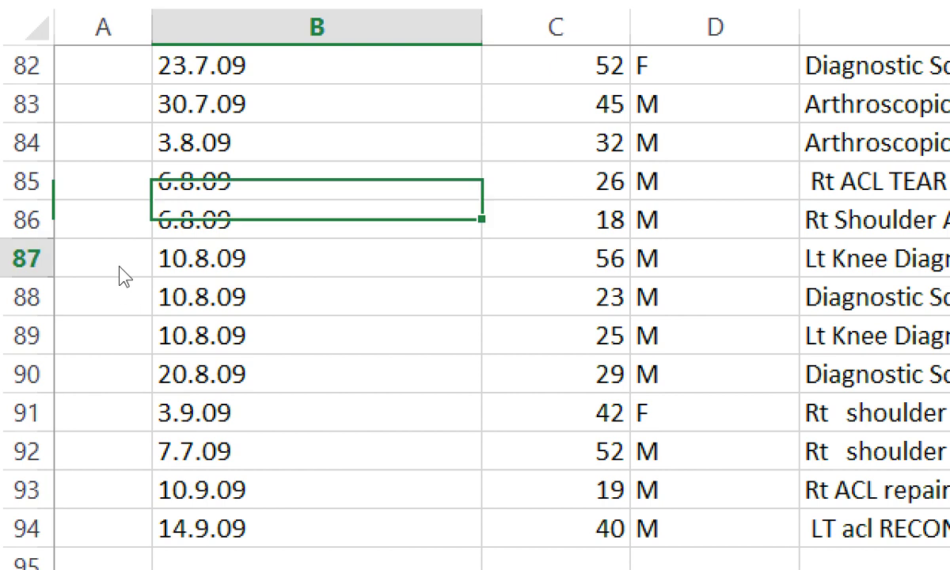
{"action": "scroll", "coordinate": [119, 267], "scroll_direction": "up", "scroll_amount": 2}
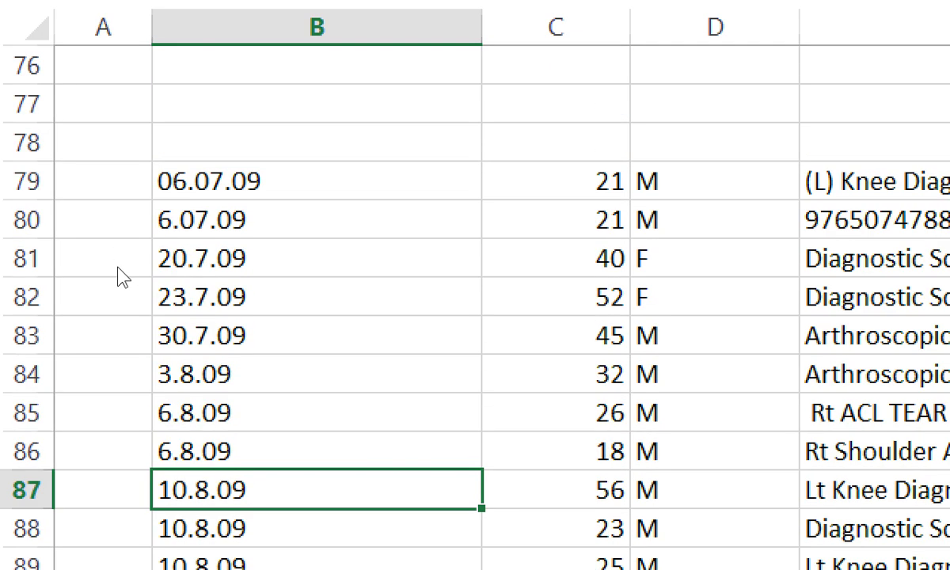
{"action": "scroll", "coordinate": [119, 257], "scroll_direction": "up", "scroll_amount": 20}
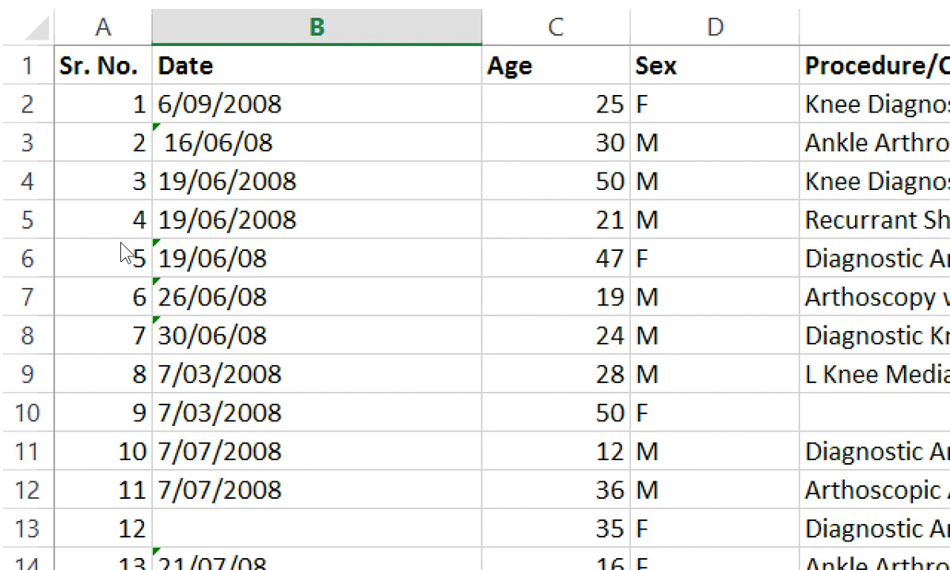
{"action": "key", "text": "ctrl+Up"}
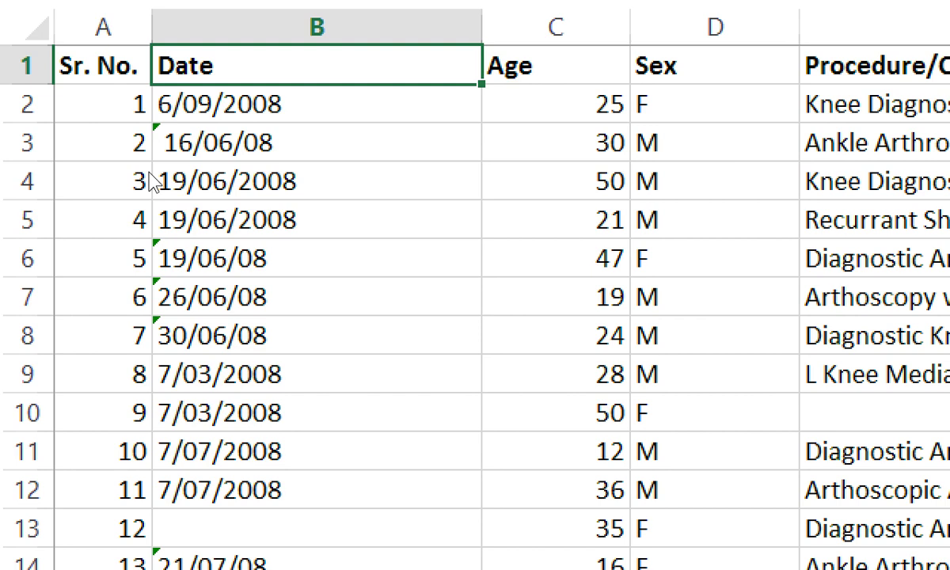
{"action": "scroll", "coordinate": [153, 182], "scroll_direction": "down", "scroll_amount": 20}
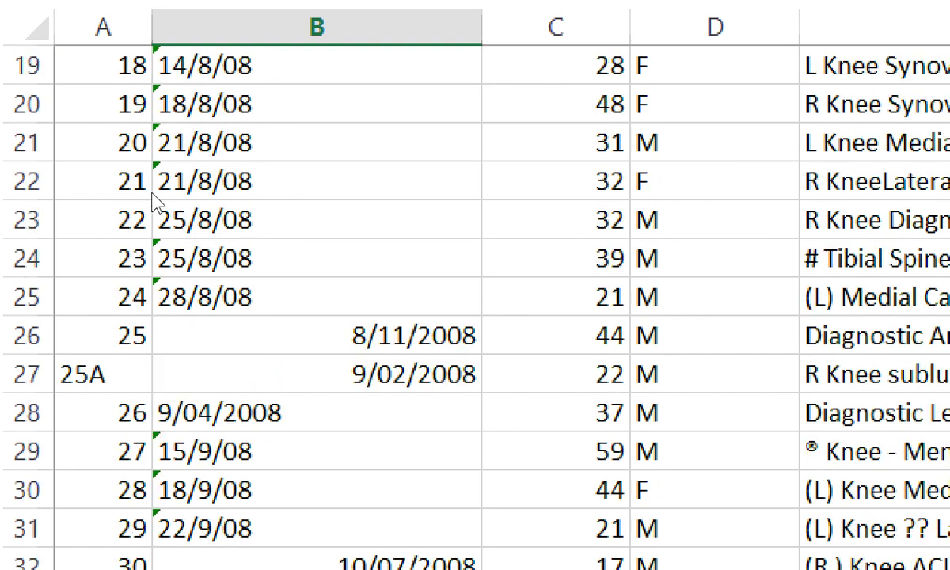
{"action": "scroll", "coordinate": [155, 205], "scroll_direction": "down", "scroll_amount": 7}
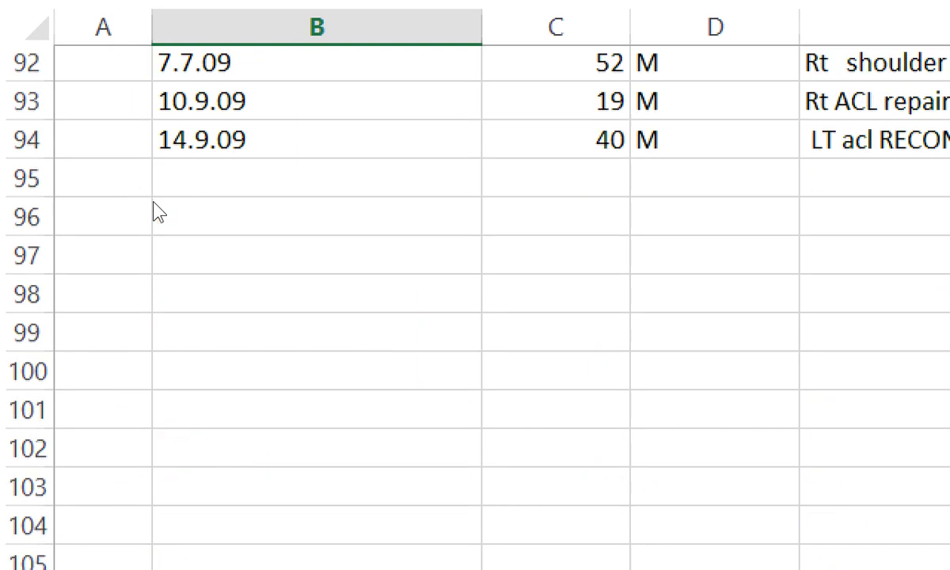
Delete the empty rows 75 to 78 between the records and go to the last entry in the Date column.
{"action": "scroll", "coordinate": [156, 206], "scroll_direction": "up", "scroll_amount": 6}
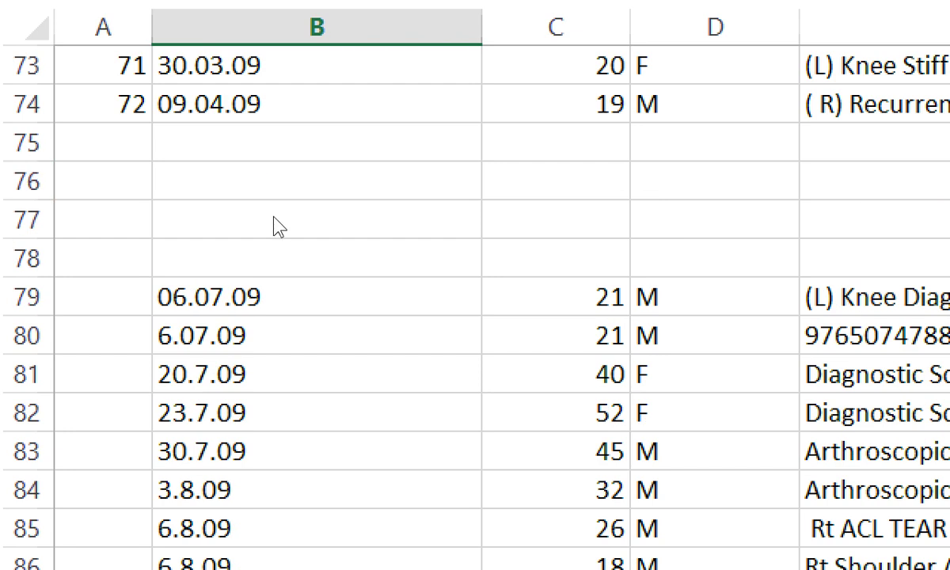
{"action": "scroll", "coordinate": [247, 212], "scroll_direction": "down", "scroll_amount": 8, "text": "ctrl"}
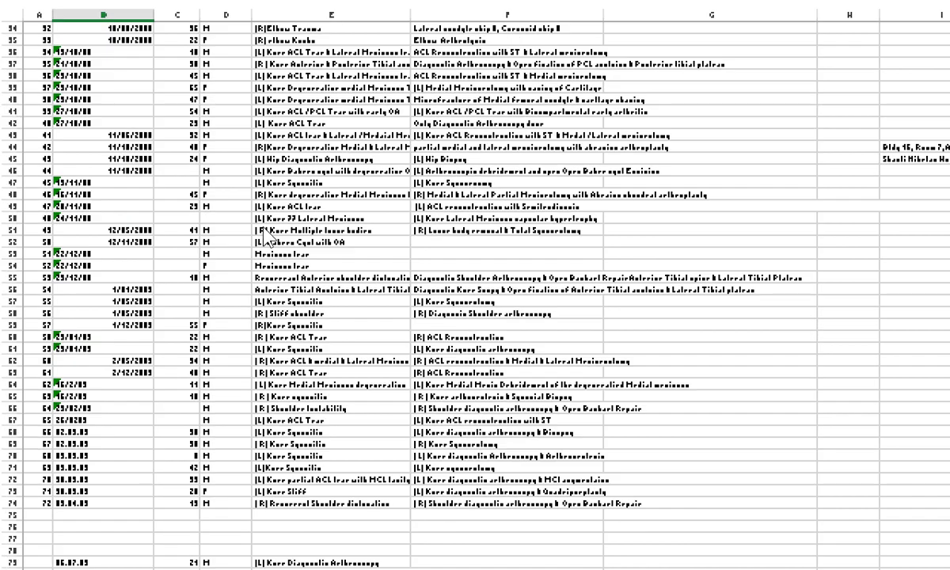
{"action": "scroll", "coordinate": [269, 242], "scroll_direction": "up", "scroll_amount": 7, "text": "ctrl"}
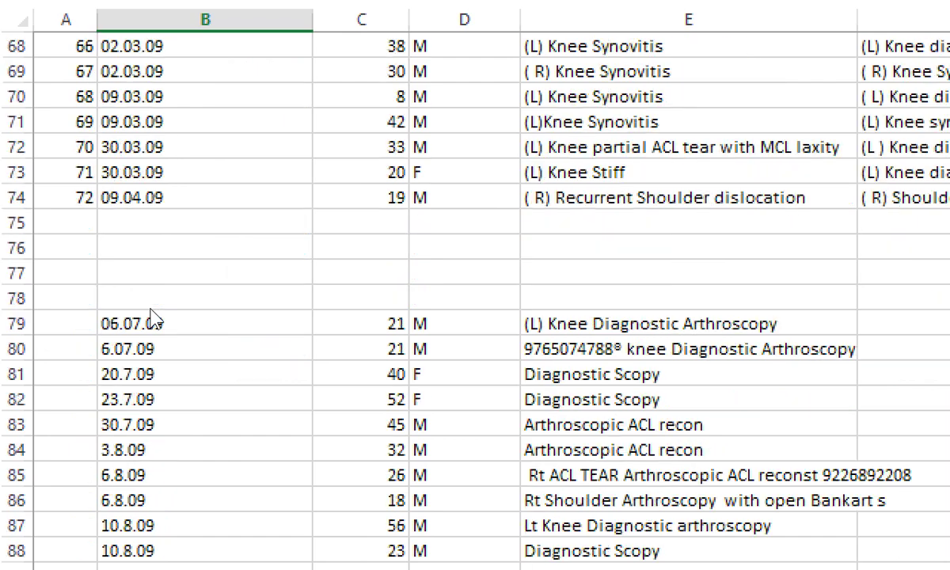
{"action": "left_click_drag", "start_coordinate": [8, 226], "coordinate": [8, 289]}
{"action": "key", "text": "ctrl+minus"}
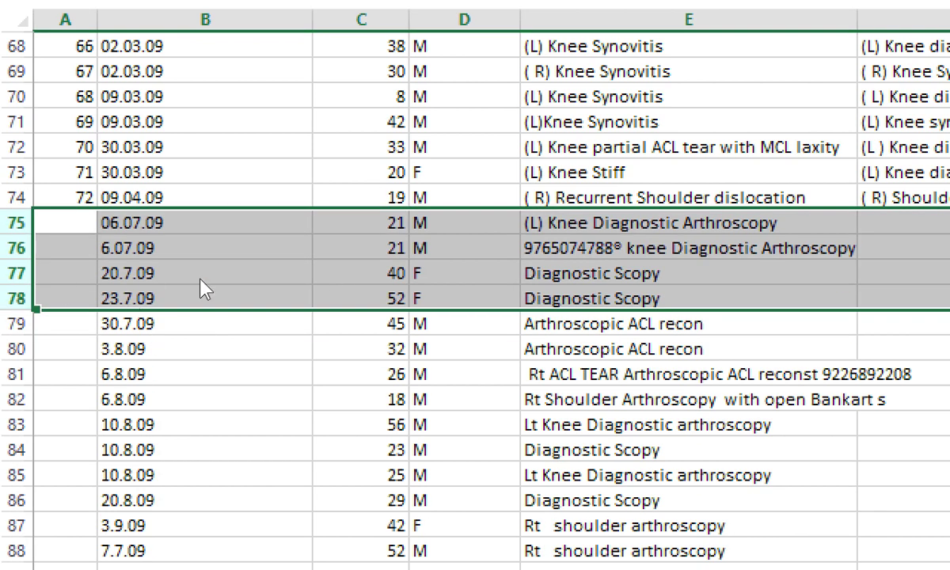
{"action": "key", "text": "Right"}
{"action": "key", "text": "Right"}
{"action": "key", "text": "Down"}
{"action": "key", "text": "ctrl+Down"}
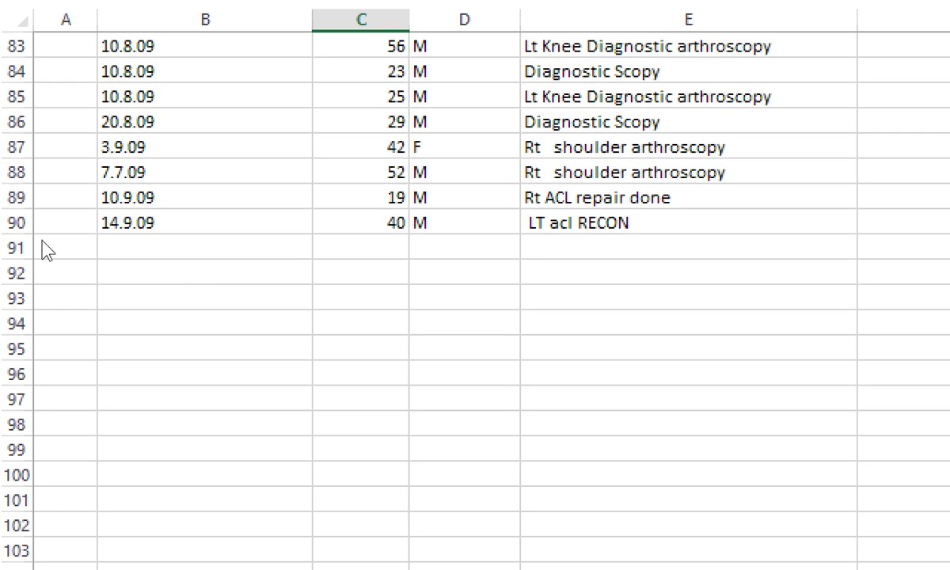
{"action": "key", "text": "Left"}
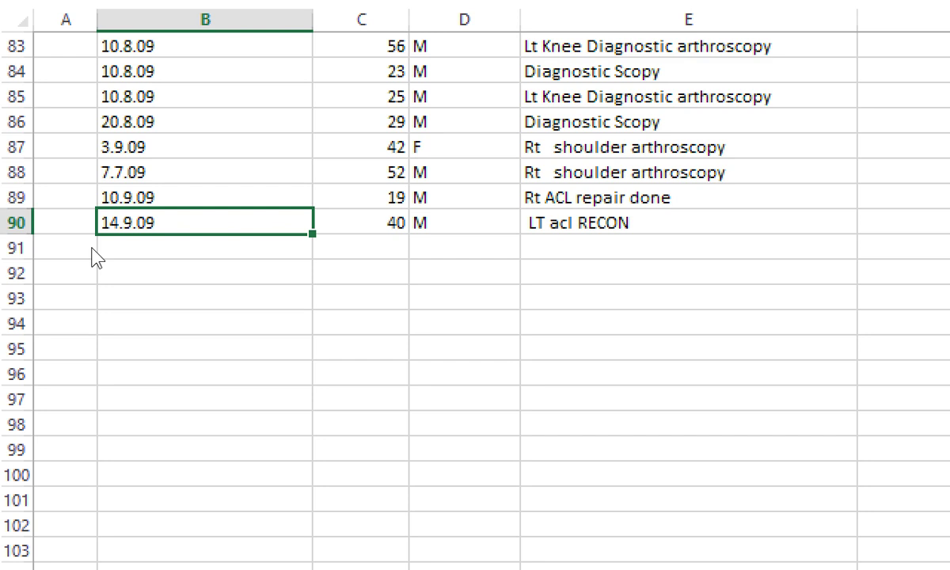
Convert the full data range A1:I94 into a table that has headers.
{"action": "key", "text": "ctrl+Home"}
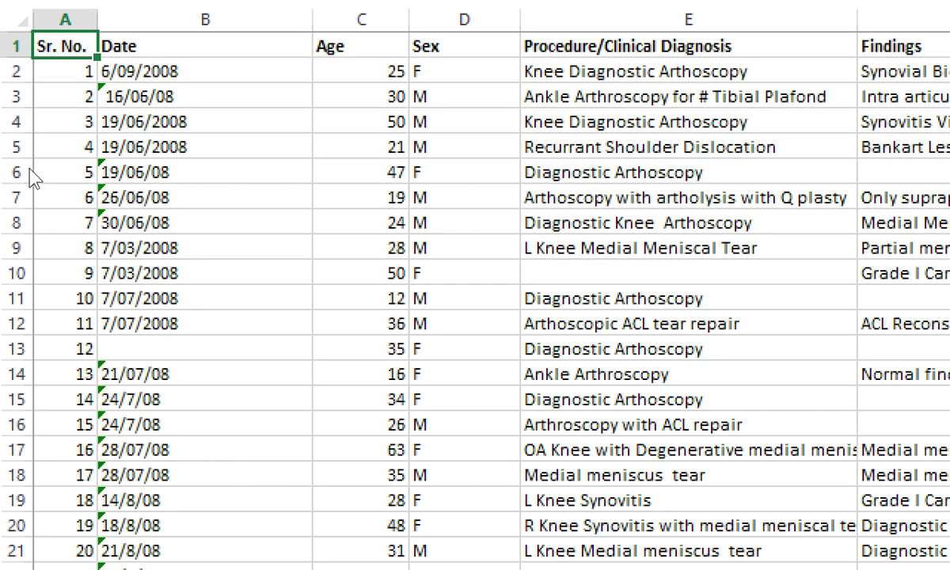
{"action": "key", "text": "ctrl+shift+End"}
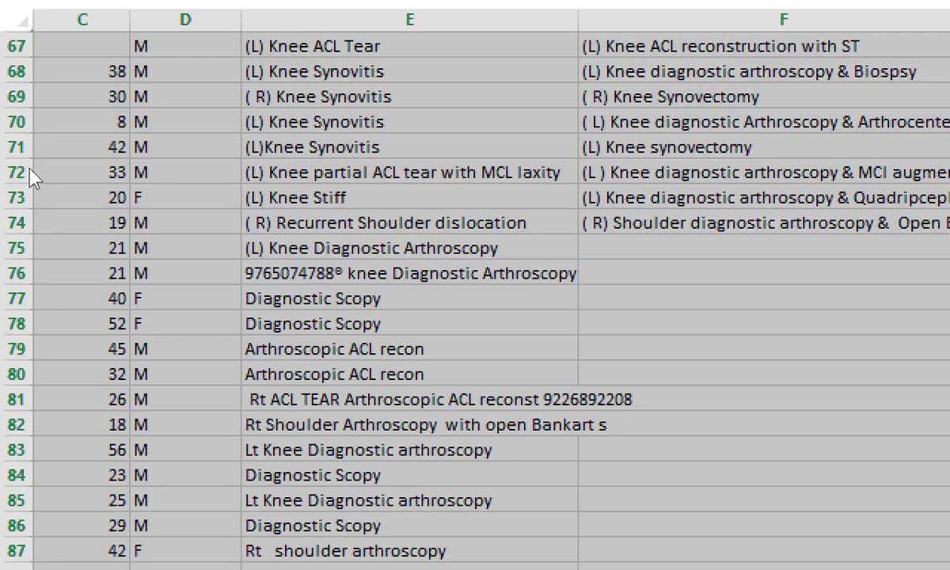
{"action": "scroll", "coordinate": [24, 159], "scroll_direction": "down", "scroll_amount": 6}
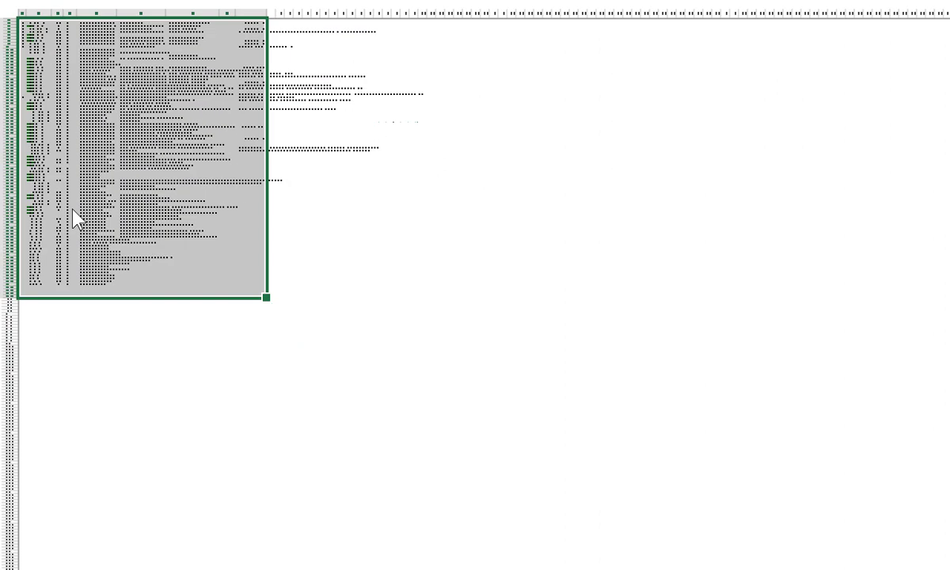
{"action": "scroll", "coordinate": [73, 210], "scroll_direction": "up", "scroll_amount": 6}
{"action": "scroll", "coordinate": [75, 216], "scroll_direction": "down", "scroll_amount": 3}
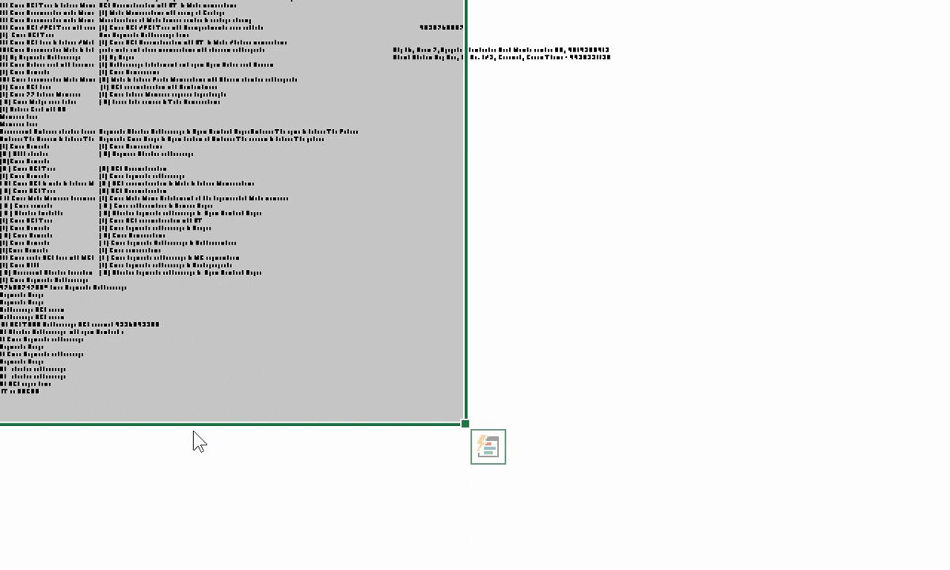
{"action": "scroll", "coordinate": [131, 392], "scroll_direction": "up", "scroll_amount": 10}
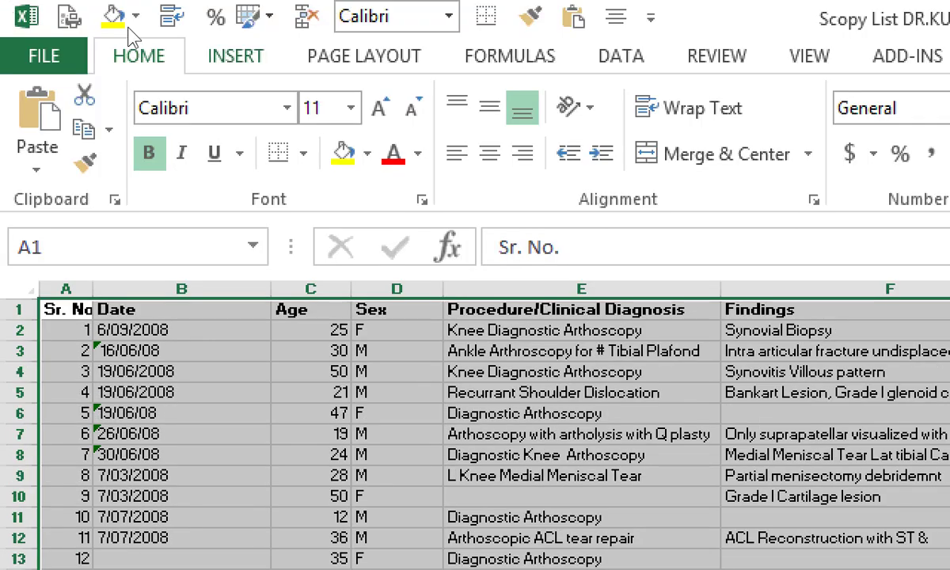
{"action": "key", "text": "alt"}
{"action": "key", "text": "Right"}
{"action": "key", "text": "Down"}
{"action": "key", "text": "Right"}
{"action": "key", "text": "Right"}
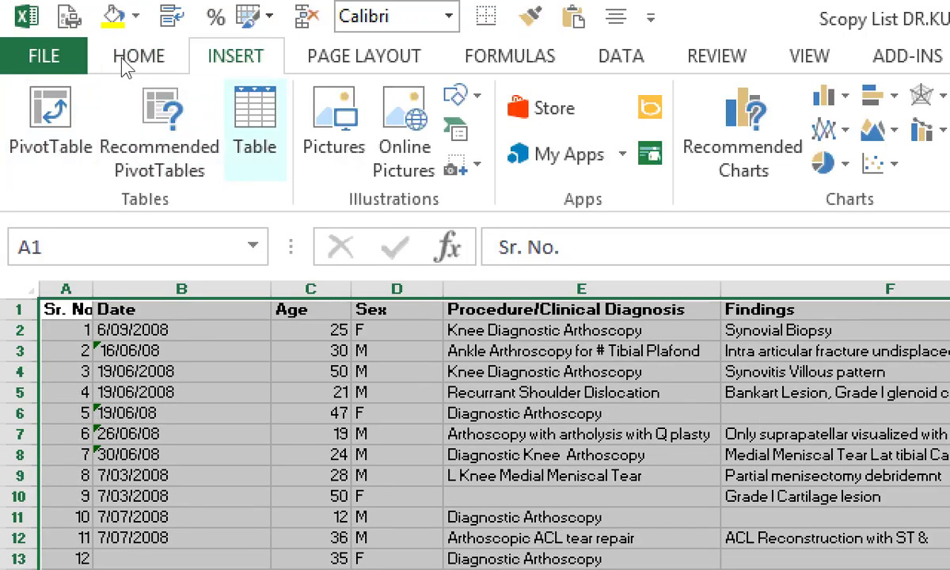
{"action": "key", "text": "Return"}
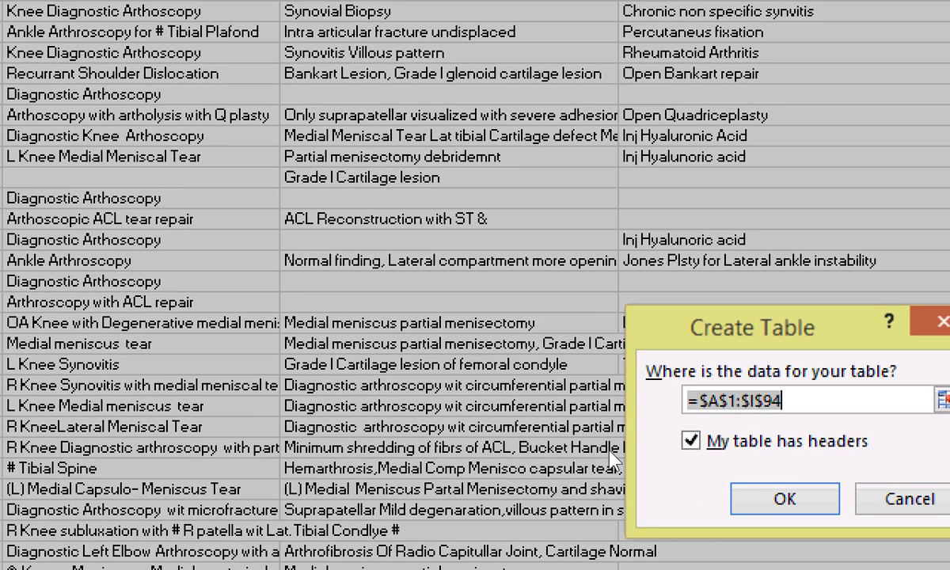
{"action": "key", "text": "Return"}
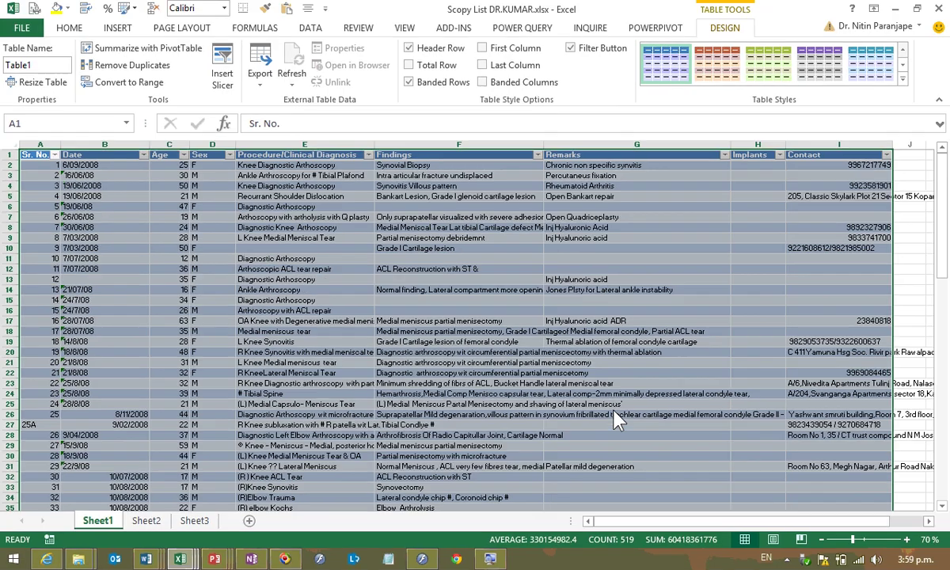
Insert five blank rows above the table's header row.
{"action": "left_click", "coordinate": [14, 258]}
{"action": "scroll", "coordinate": [93, 287], "scroll_direction": "up", "scroll_amount": 4}
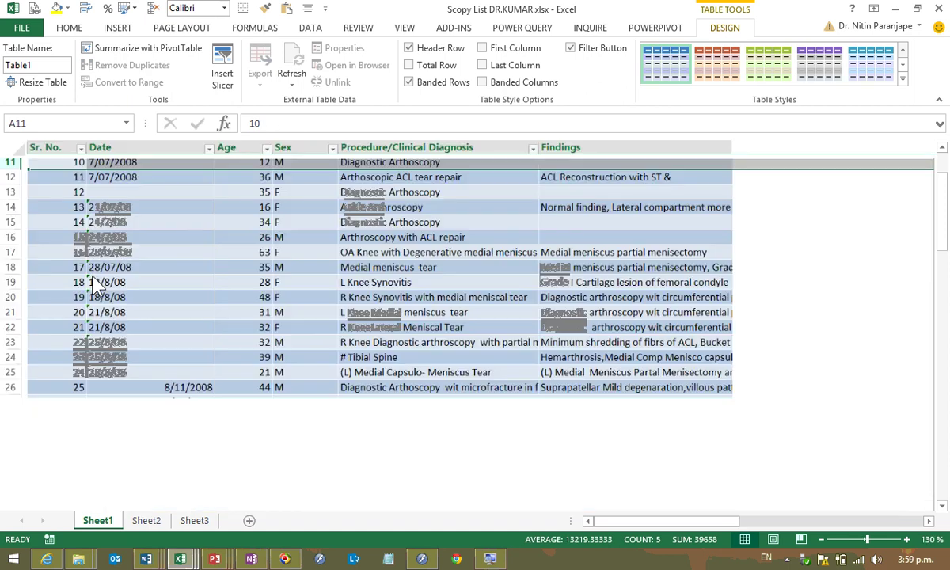
{"action": "scroll", "coordinate": [93, 286], "scroll_direction": "up", "scroll_amount": 3}
{"action": "left_click", "coordinate": [209, 249]}
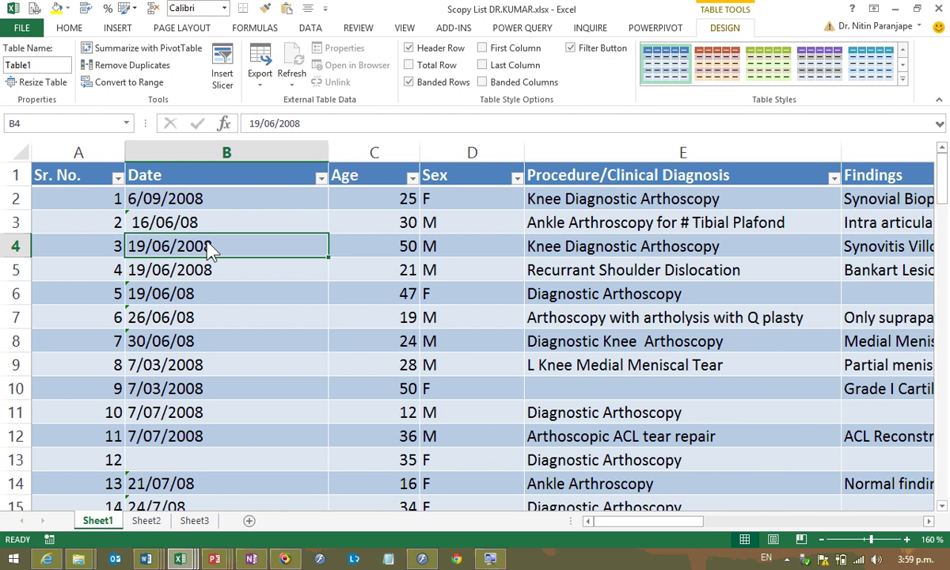
{"action": "right_click", "coordinate": [16, 174]}
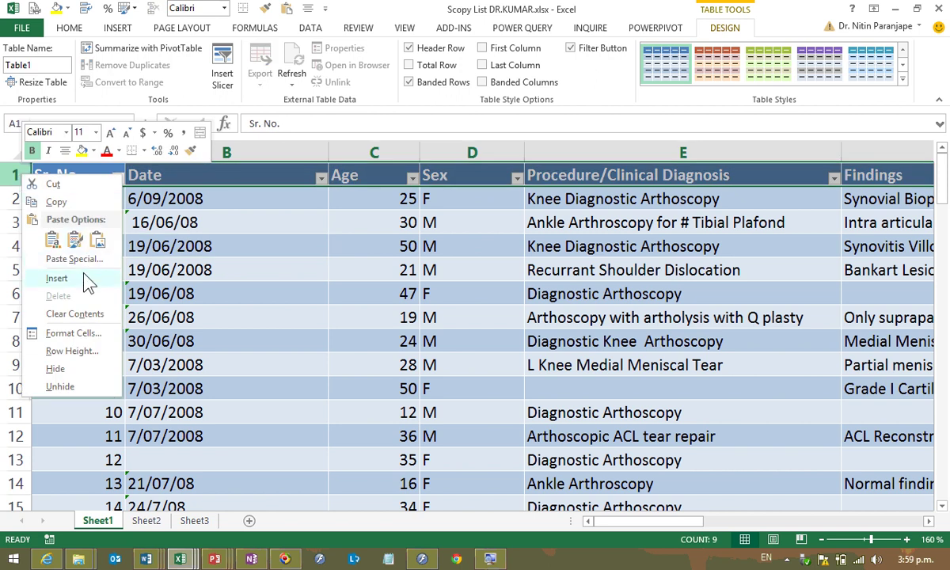
{"action": "left_click", "coordinate": [56, 278]}
{"action": "key", "text": "F4"}
{"action": "key", "text": "F4"}
{"action": "key", "text": "F4"}
{"action": "key", "text": "F4"}
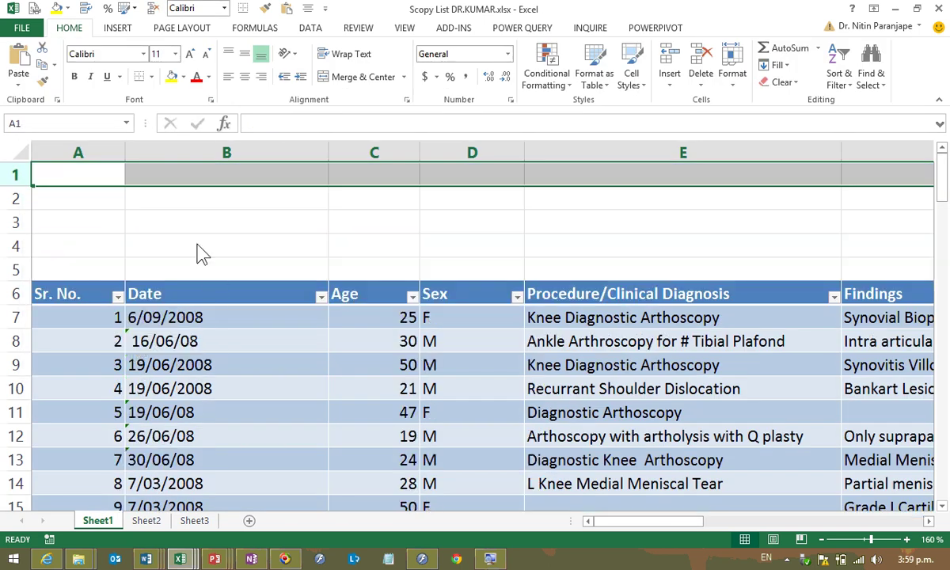
{"action": "left_click", "coordinate": [158, 174]}
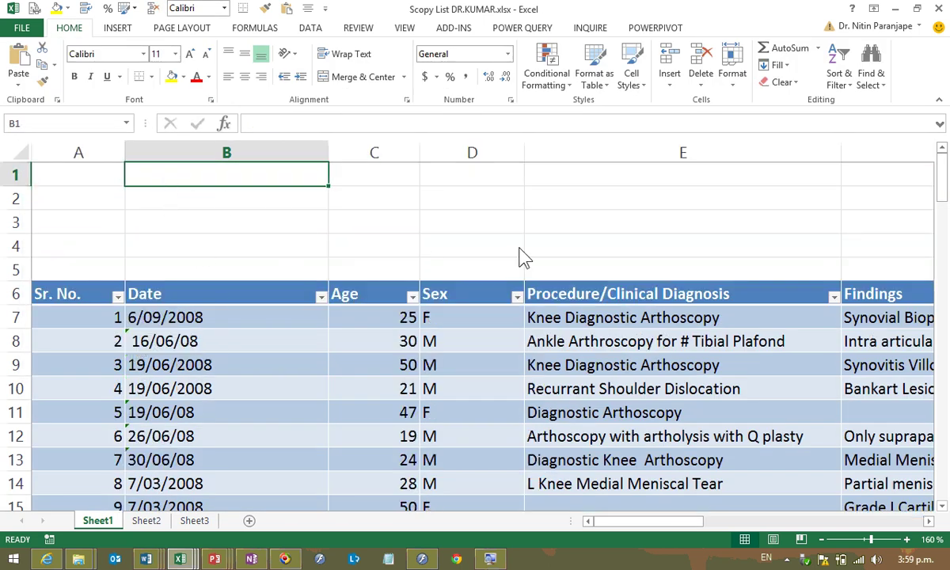
{"action": "left_click", "coordinate": [625, 326]}
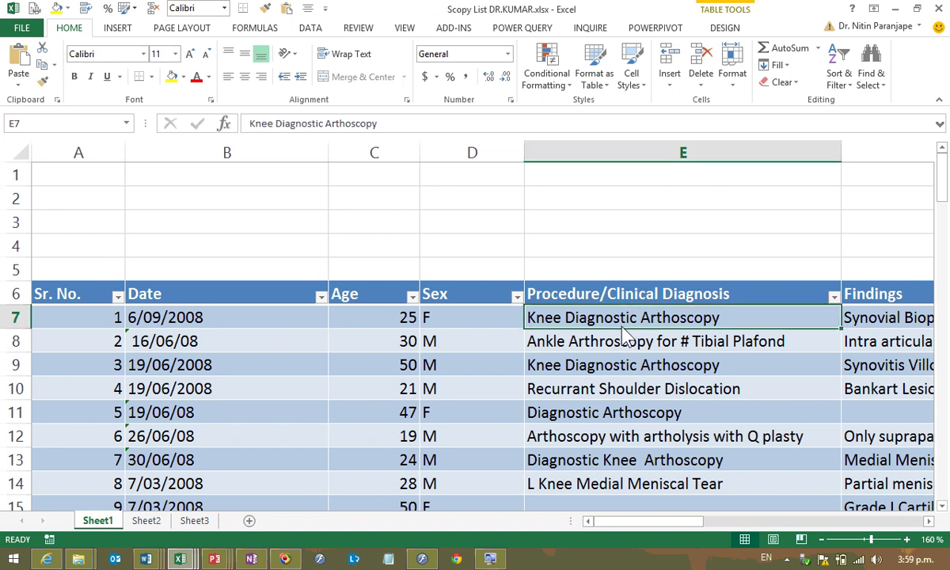
{"action": "left_click", "coordinate": [360, 206]}
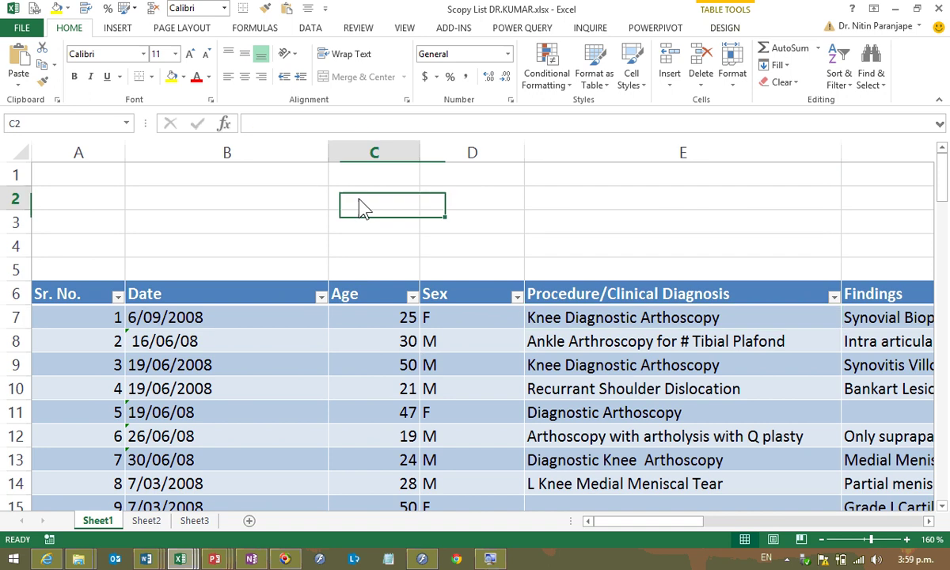
{"action": "type", "text": "=av"}
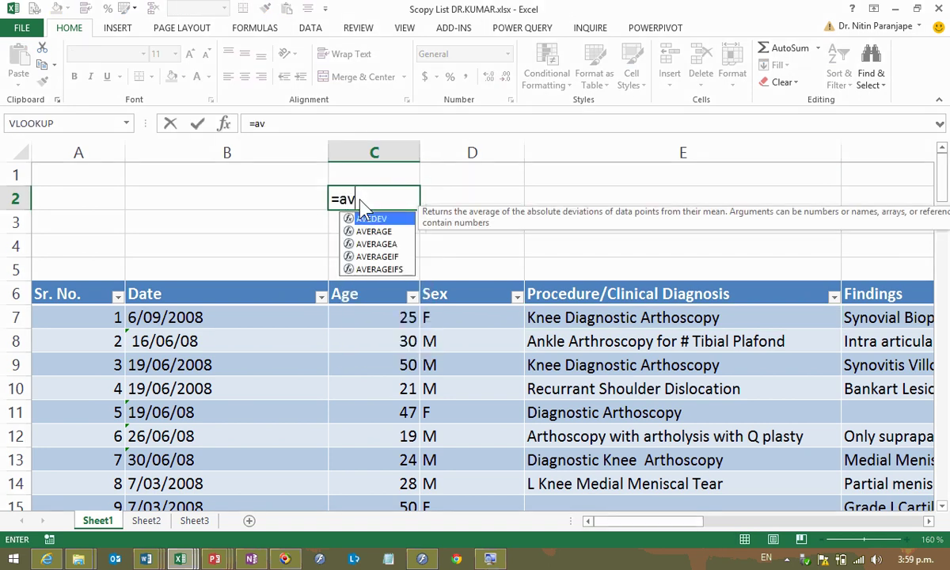
{"action": "type", "text": "erage("}
{"action": "key", "text": "Down"}
{"action": "key", "text": "Down"}
{"action": "key", "text": "Down"}
{"action": "key", "text": "Down"}
{"action": "key", "text": "Down"}
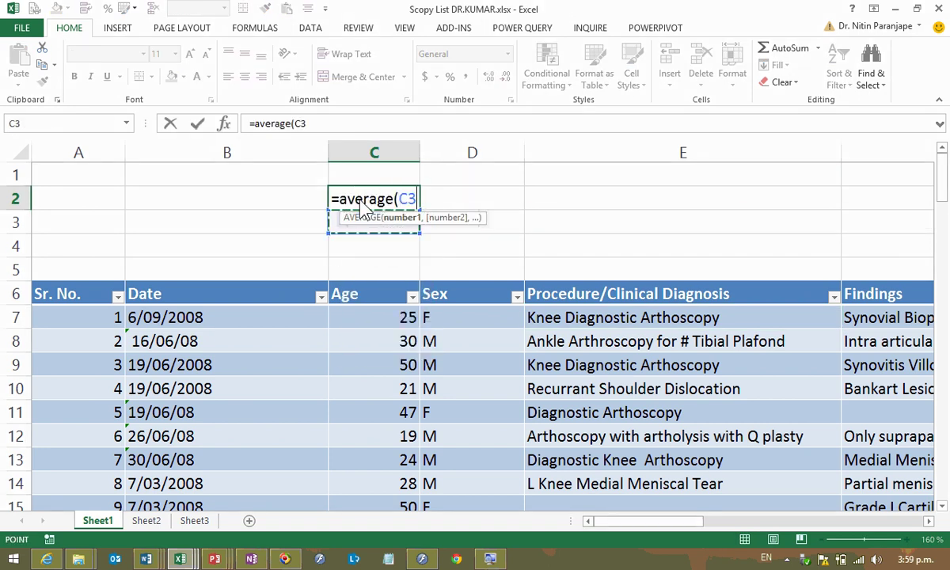
{"action": "key", "text": "ctrl+shift+Down"}
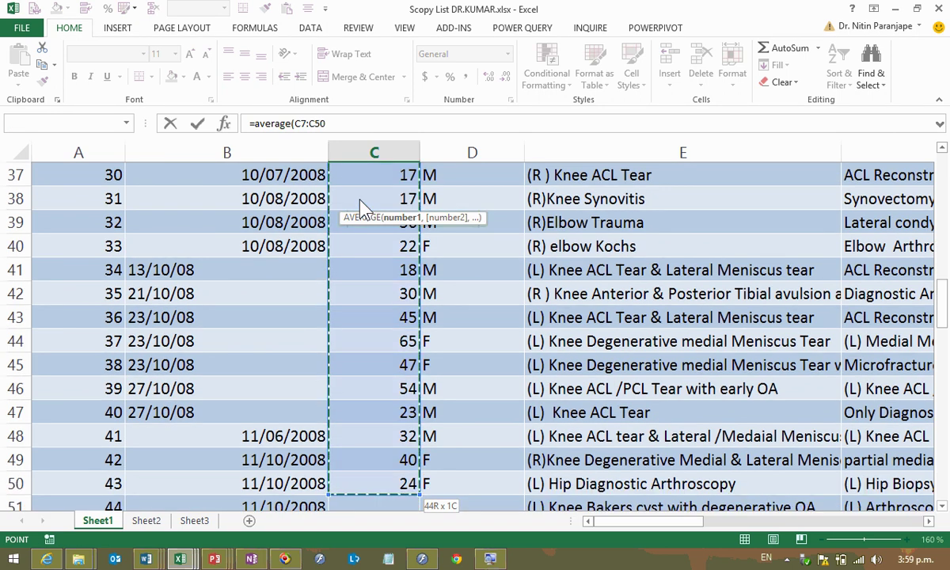
{"action": "key", "text": "shift+Down"}
{"action": "key", "text": "shift+Down"}
{"action": "key", "text": "shift+Down"}
{"action": "key", "text": "shift+Down"}
{"action": "key", "text": "shift+Down"}
{"action": "key", "text": "shift+Down"}
{"action": "key", "text": "shift+Down"}
{"action": "key", "text": "shift+Down"}
{"action": "key", "text": "shift+Down"}
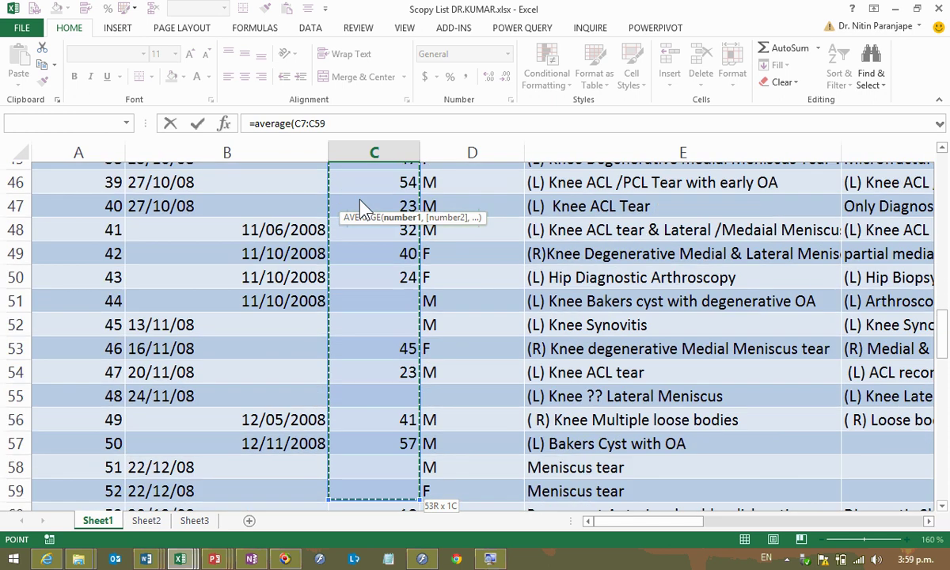
{"action": "key", "text": "shift+Down"}
{"action": "key", "text": "shift+Down"}
{"action": "key", "text": "shift+Down"}
{"action": "key", "text": "shift+Down"}
{"action": "key", "text": "shift+Down"}
{"action": "key", "text": "shift+Down"}
{"action": "key", "text": "shift+Down"}
{"action": "key", "text": "shift+Down"}
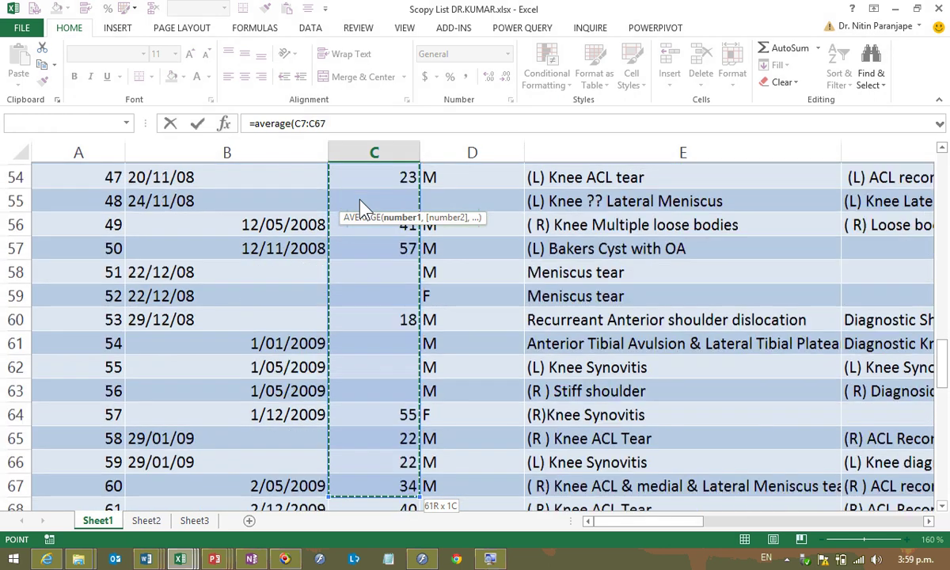
{"action": "key", "text": "shift+Down"}
{"action": "key", "text": "shift+Down"}
{"action": "key", "text": "shift+Down"}
{"action": "key", "text": "shift+Down"}
{"action": "key", "text": "shift+Down"}
{"action": "key", "text": "shift+Down"}
{"action": "key", "text": "shift+Down"}
{"action": "key", "text": "shift+Down"}
{"action": "key", "text": "shift+Down"}
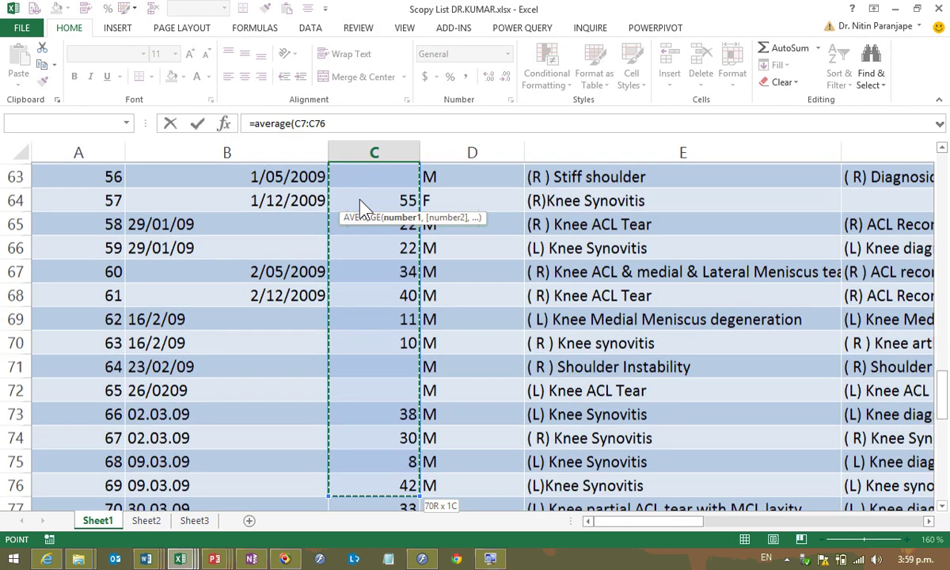
{"action": "key", "text": "shift+Down"}
{"action": "key", "text": "shift+Down"}
{"action": "key", "text": "shift+Down"}
{"action": "key", "text": "shift+Down"}
{"action": "key", "text": "shift+Down"}
{"action": "key", "text": "shift+Down"}
{"action": "key", "text": "shift+Down"}
{"action": "key", "text": "shift+Down"}
{"action": "key", "text": "shift+Down"}
{"action": "key", "text": "Escape"}
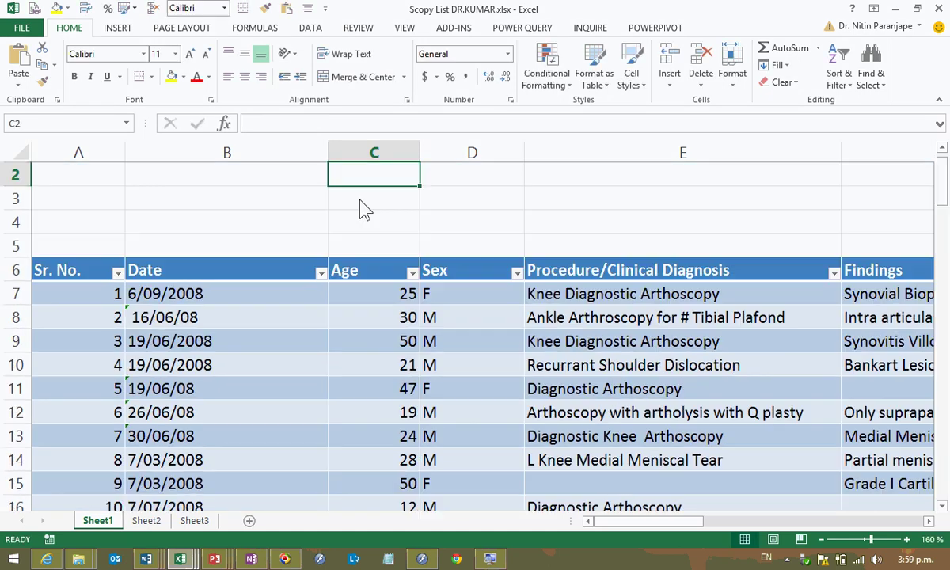
Clear the Sex column header of the table and undo the deletion.
{"action": "left_click", "coordinate": [364, 303]}
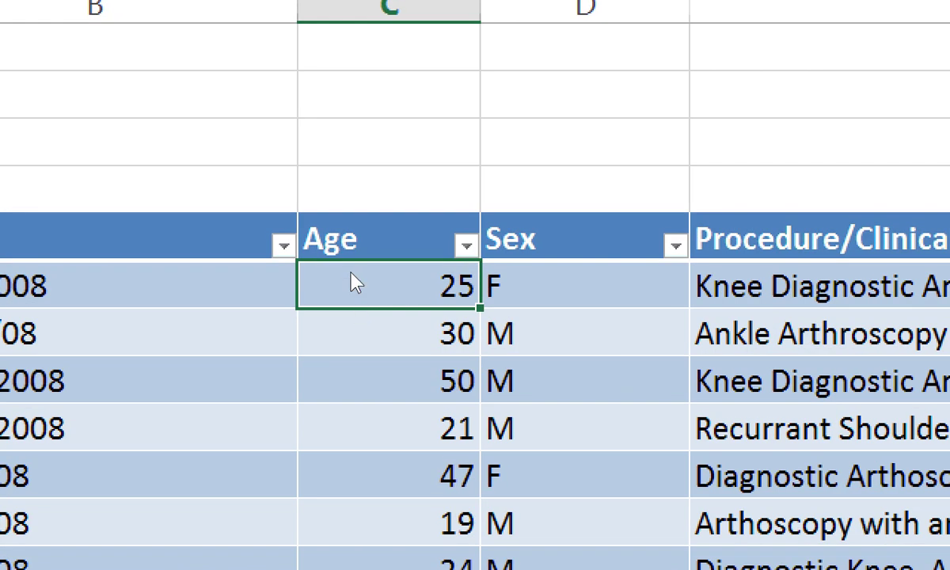
{"action": "key", "text": "Up"}
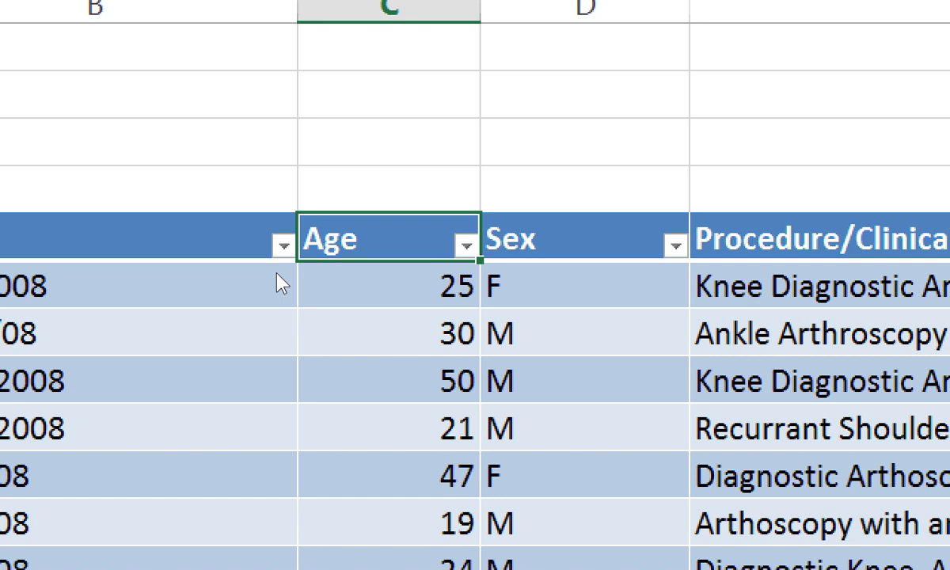
{"action": "key", "text": "Right"}
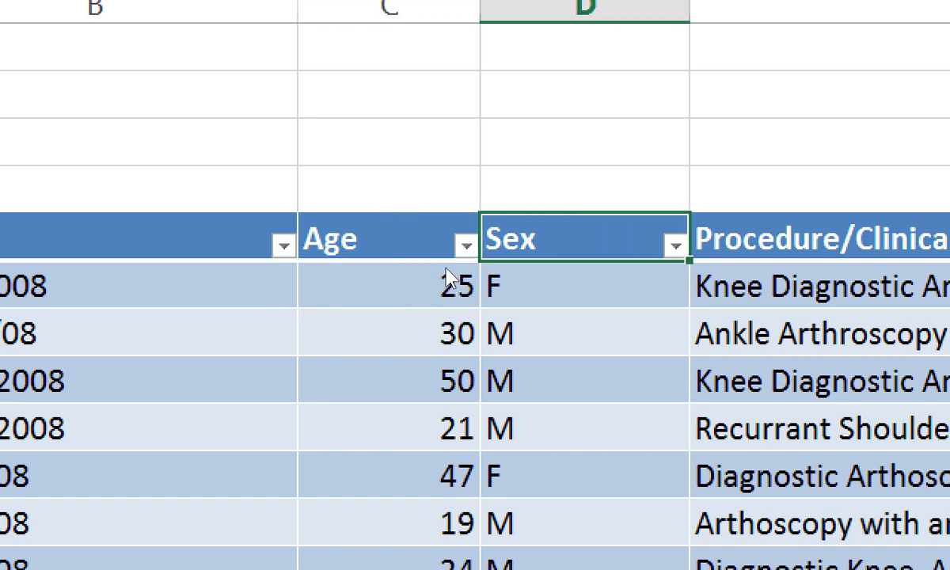
{"action": "key", "text": "Delete"}
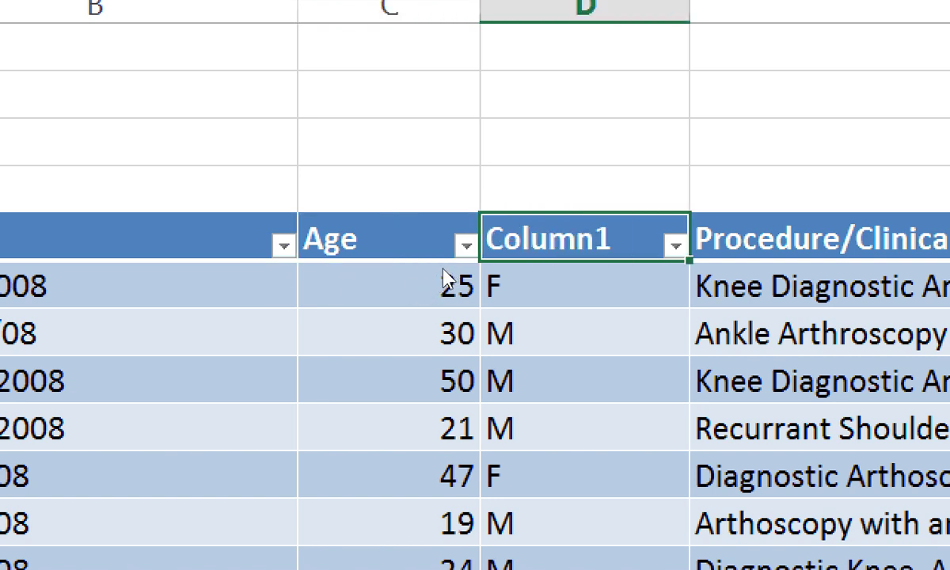
{"action": "key", "text": "ctrl+z"}
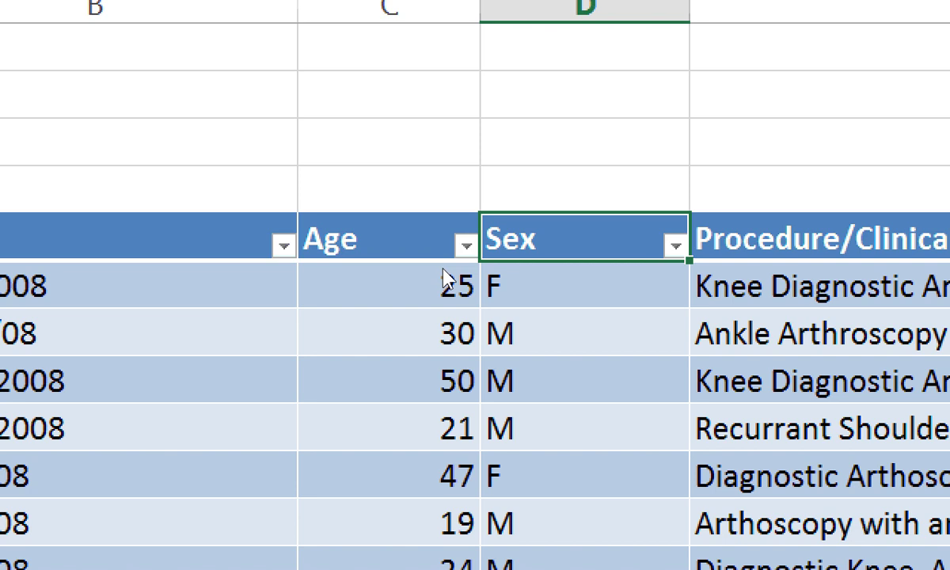
Rename the Sex column header as Age2 and undo the renaming.
{"action": "type", "text": "Age2"}
{"action": "key", "text": "Return"}
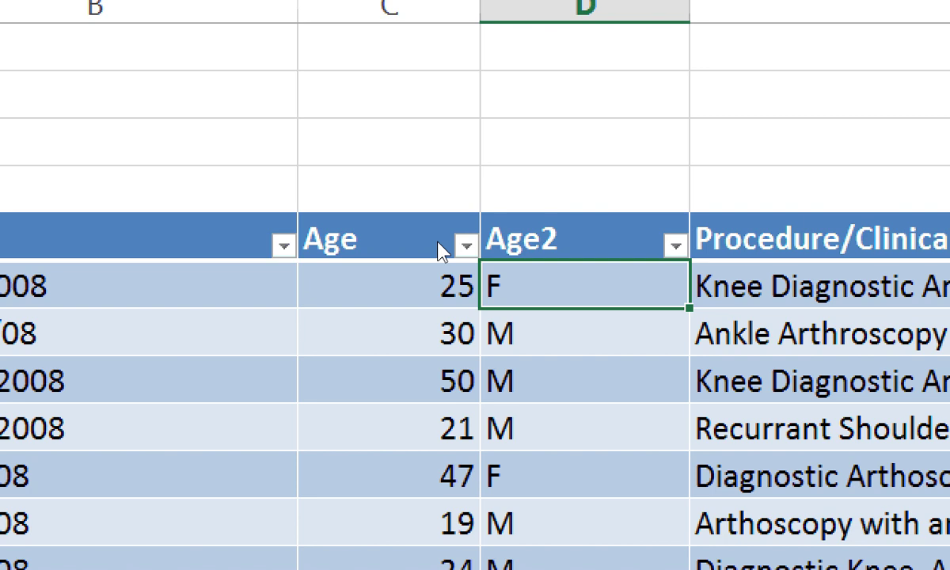
{"action": "key", "text": "ctrl+z"}
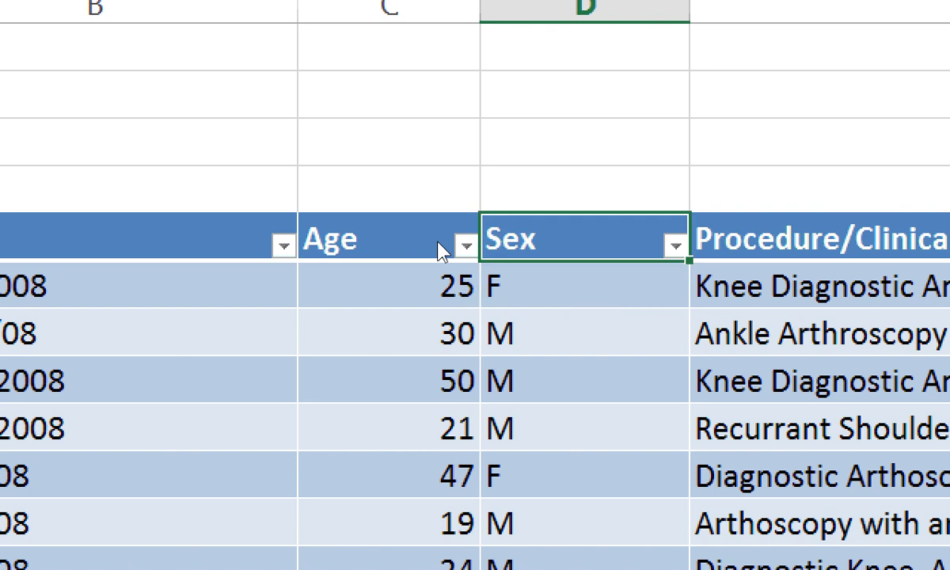
Rename the table as Survey.
{"action": "left_click", "coordinate": [376, 299]}
{"action": "key", "text": "Up"}
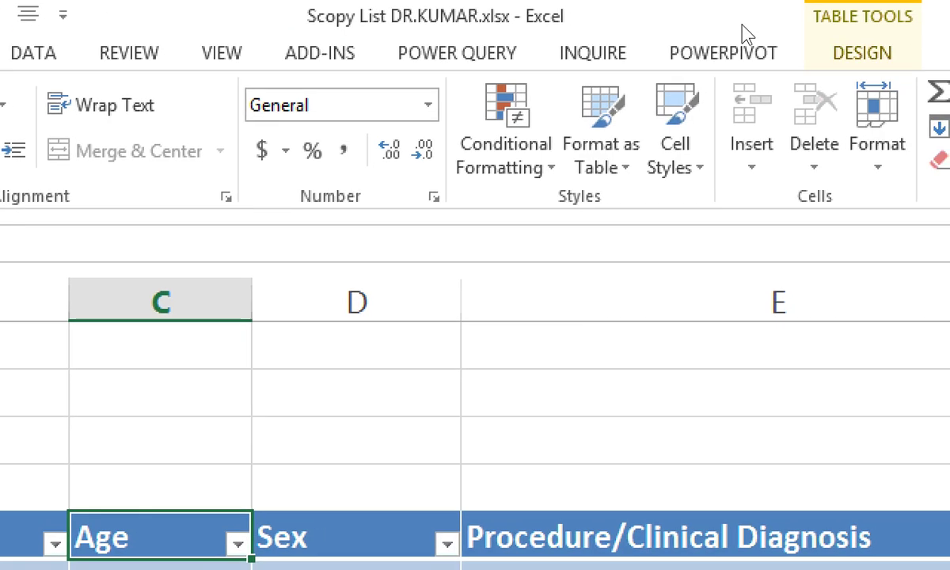
{"action": "scroll", "coordinate": [744, 35], "scroll_direction": "down", "scroll_amount": 10}
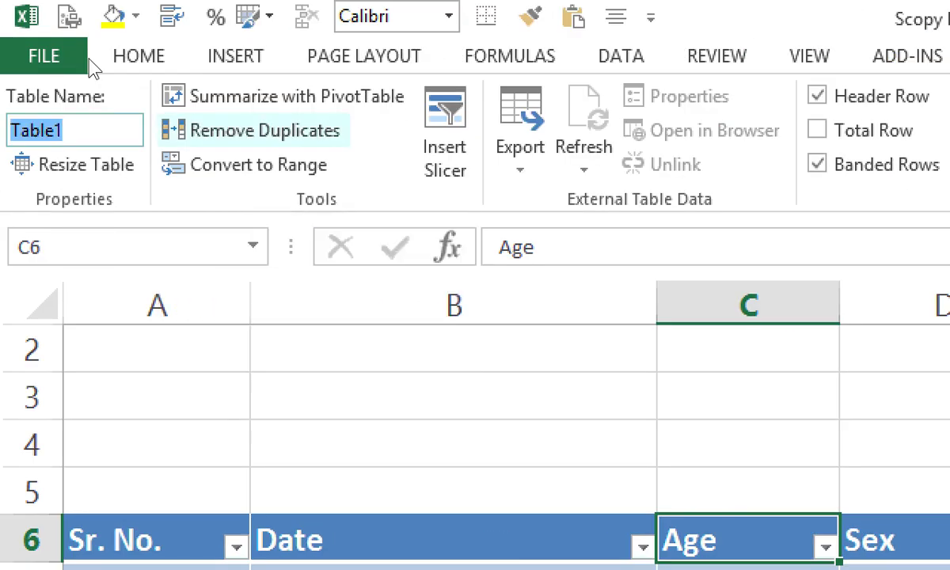
{"action": "type", "text": "Survey"}
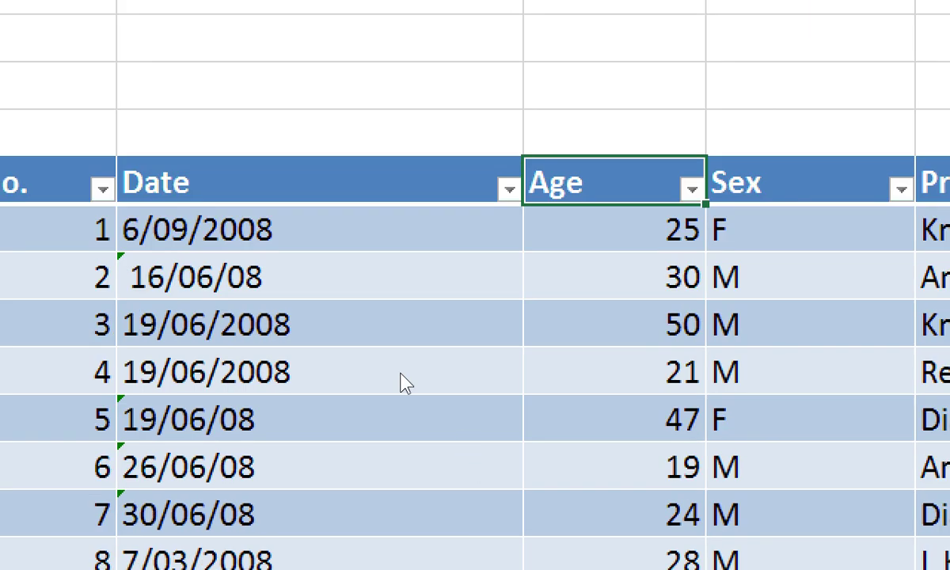
Start an AVERAGE formula in the empty cell B2 above the table.
{"action": "key", "text": "Up"}
{"action": "key", "text": "Up"}
{"action": "key", "text": "Up"}
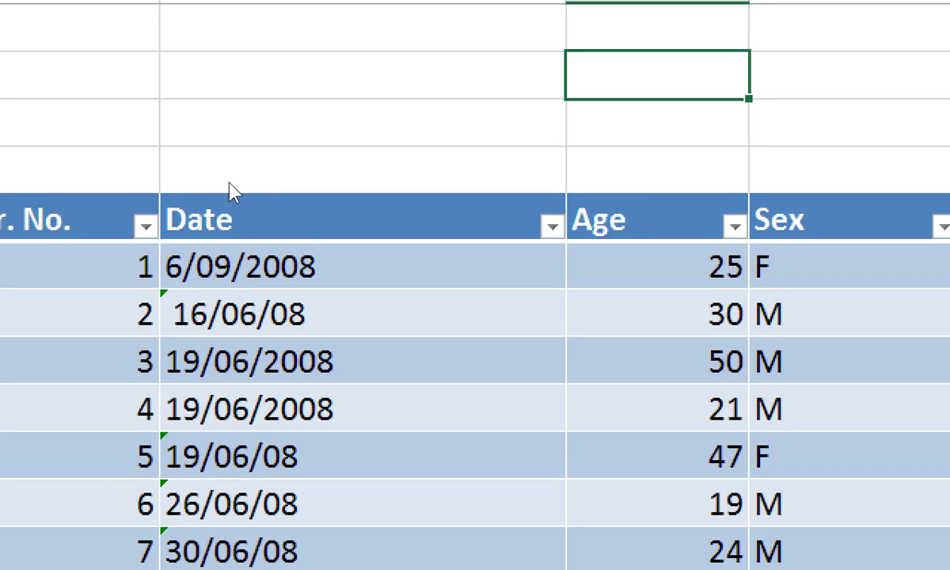
{"action": "key", "text": "Up"}
{"action": "key", "text": "Left"}
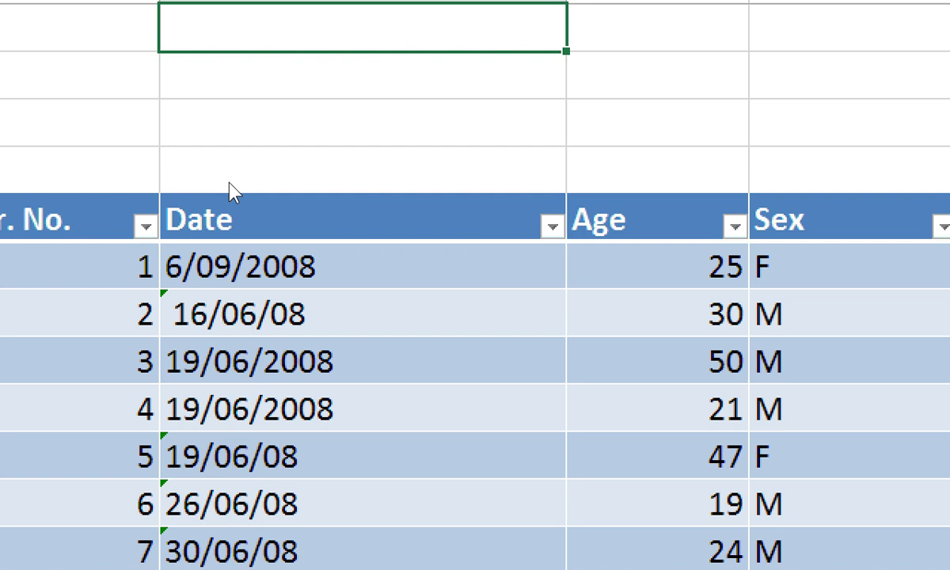
{"action": "type", "text": "=average*"}
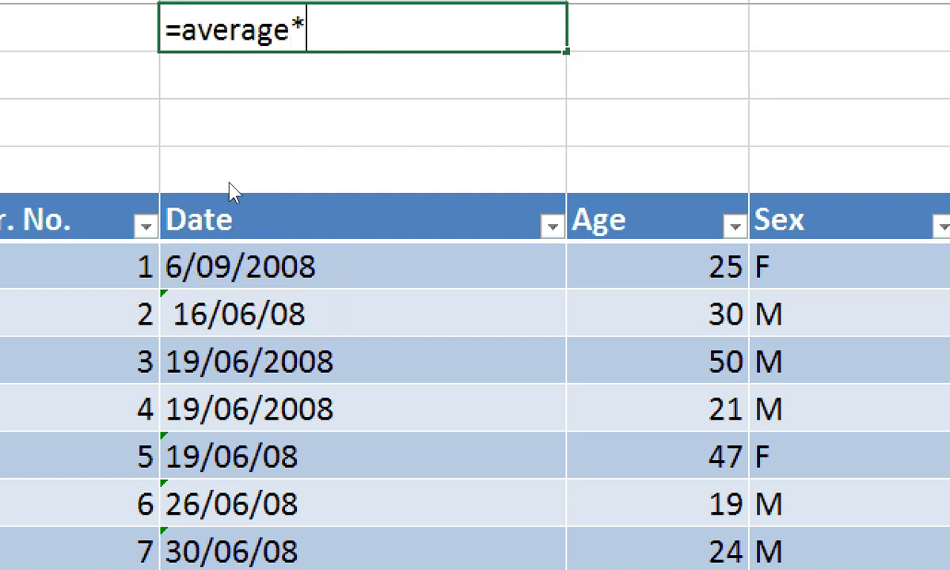
{"action": "type", "text": "("}
{"action": "key", "text": "Delete"}
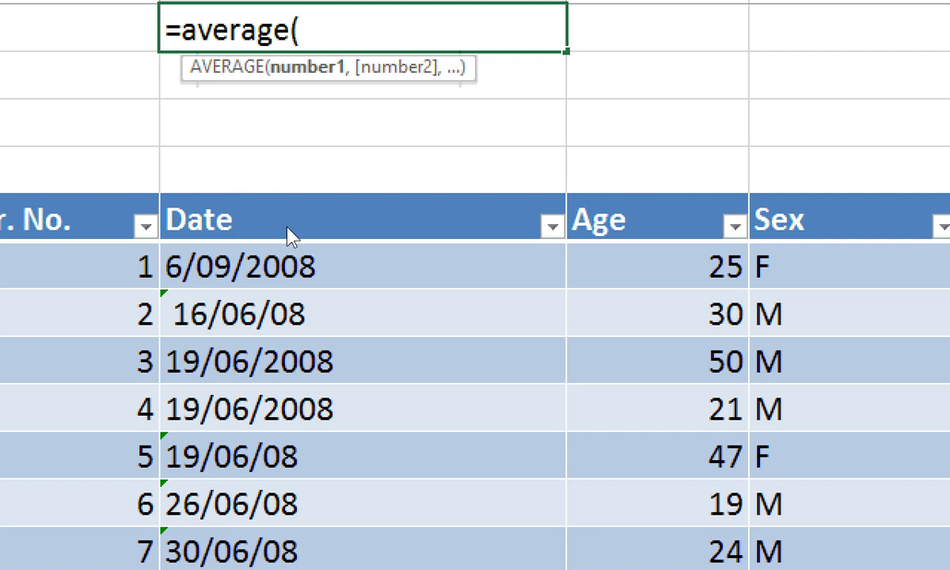
Reference the table's whole Age column, from C7 to the last table row, as the AVERAGE argument, giving Survey[Age].
{"action": "key", "text": "Right"}
{"action": "key", "text": "Down"}
{"action": "key", "text": "Down"}
{"action": "key", "text": "Down"}
{"action": "key", "text": "Down"}
{"action": "key", "text": "Down"}
{"action": "key", "text": "shift+Down"}
{"action": "key", "text": "shift+Down"}
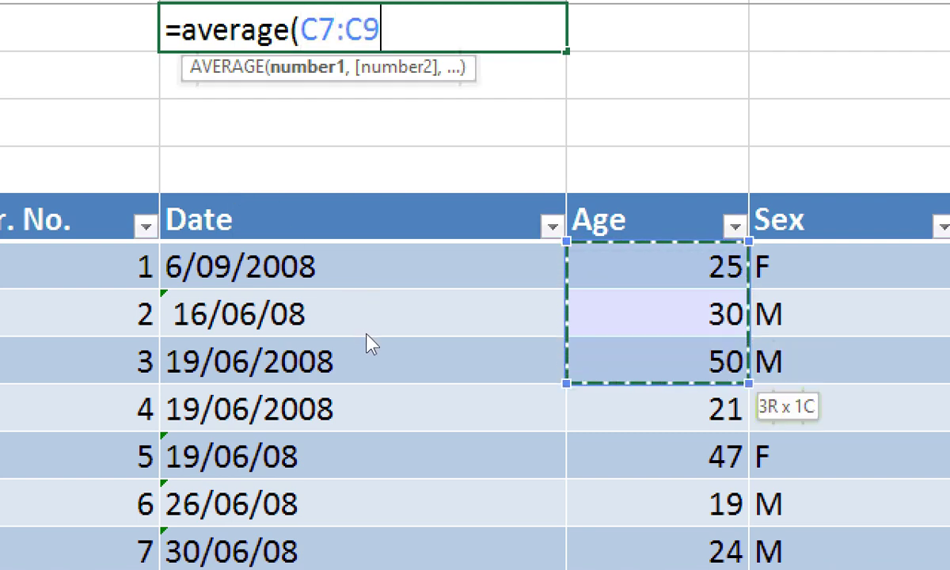
{"action": "key", "text": "shift+Down"}
{"action": "key", "text": "shift+Down"}
{"action": "key", "text": "shift+Down"}
{"action": "key", "text": "shift+Down"}
{"action": "key", "text": "shift+Down"}
{"action": "key", "text": "shift+Down"}
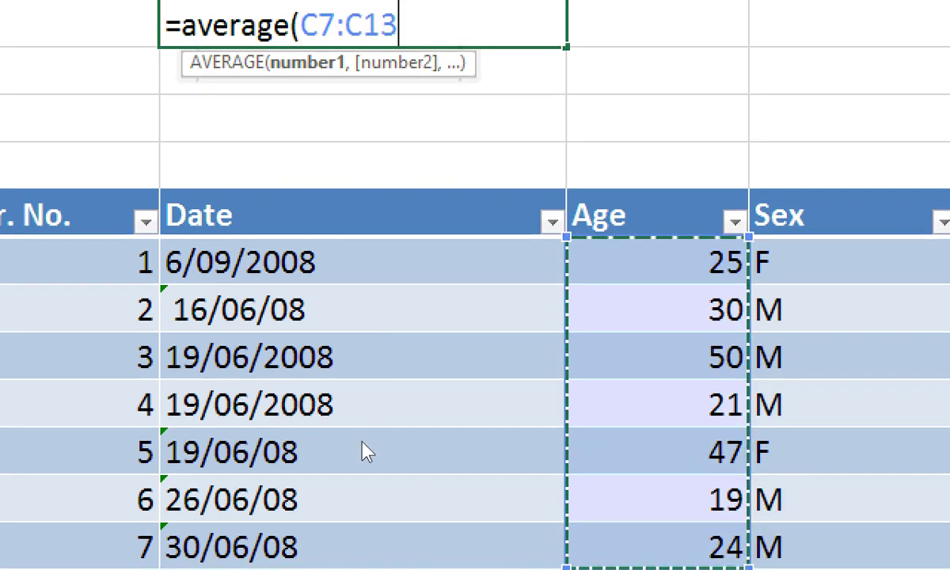
{"action": "key", "text": "shift+Down"}
{"action": "key", "text": "shift+Down"}
{"action": "key", "text": "shift+Down"}
{"action": "key", "text": "shift+Down"}
{"action": "key", "text": "shift+Down"}
{"action": "key", "text": "shift+Down"}
{"action": "key", "text": "shift+Down"}
{"action": "key", "text": "shift+Down"}
{"action": "key", "text": "shift+Down"}
{"action": "key", "text": "shift+Down"}
{"action": "key", "text": "shift+Down"}
{"action": "key", "text": "shift+Down"}
{"action": "key", "text": "shift+Down"}
{"action": "key", "text": "shift+Down"}
{"action": "key", "text": "shift+Down"}
{"action": "key", "text": "shift+Down"}
{"action": "key", "text": "shift+Down"}
{"action": "key", "text": "shift+Down"}
{"action": "key", "text": "shift+Down"}
{"action": "key", "text": "shift+Down"}
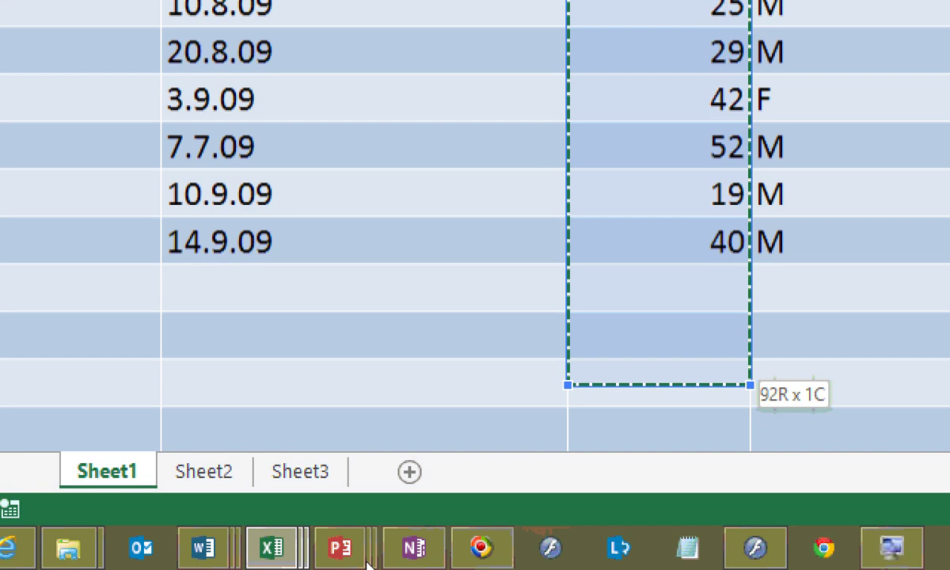
{"action": "key", "text": "shift+Down"}
{"action": "scroll", "coordinate": [384, 378], "scroll_direction": "down", "scroll_amount": 1}
{"action": "key", "text": "shift+Up"}
{"action": "key", "text": "shift+Up"}
{"action": "key", "text": "shift+Down"}
{"action": "key", "text": "shift+Down"}
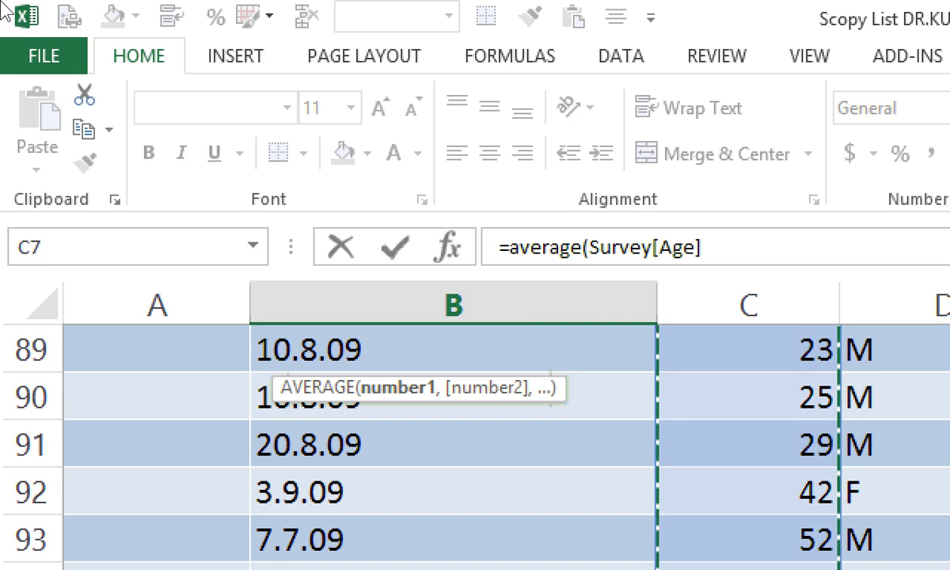
{"action": "scroll", "coordinate": [205, 187], "scroll_direction": "up", "scroll_amount": 18}
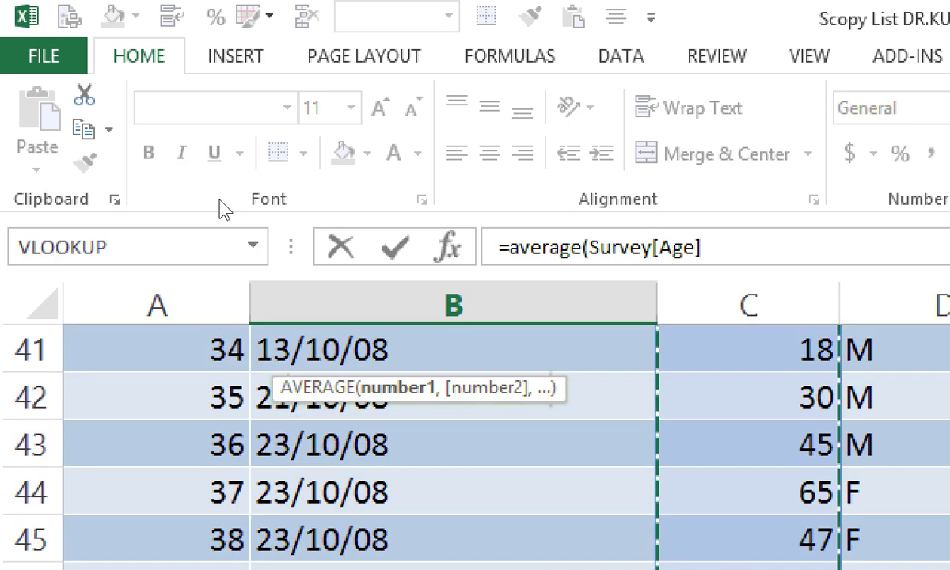
{"action": "scroll", "coordinate": [219, 200], "scroll_direction": "up", "scroll_amount": 11}
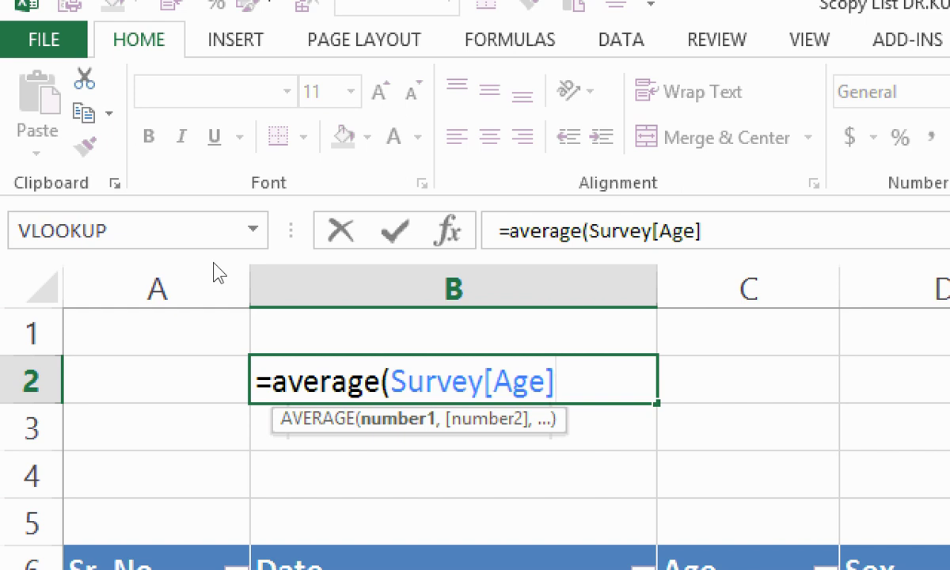
Remove the Survey[Age] reference from the formula in B2, leaving =average( open.
{"action": "key", "text": "BackSpace"}
{"action": "key", "text": "BackSpace"}
{"action": "key", "text": "BackSpace"}
{"action": "key", "text": "BackSpace"}
{"action": "key", "text": "BackSpace"}
{"action": "key", "text": "BackSpace"}
{"action": "key", "text": "BackSpace"}
{"action": "key", "text": "BackSpace"}
{"action": "key", "text": "BackSpace"}
{"action": "key", "text": "BackSpace"}
{"action": "key", "text": "BackSpace"}
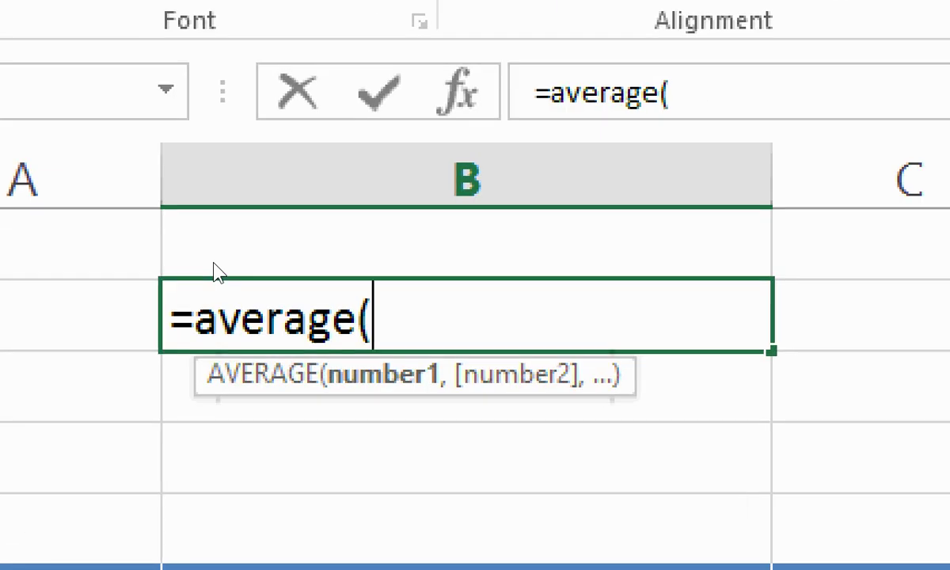
Insert the table name Survey as the start of the AVERAGE argument in B2.
{"action": "type", "text": "s"}
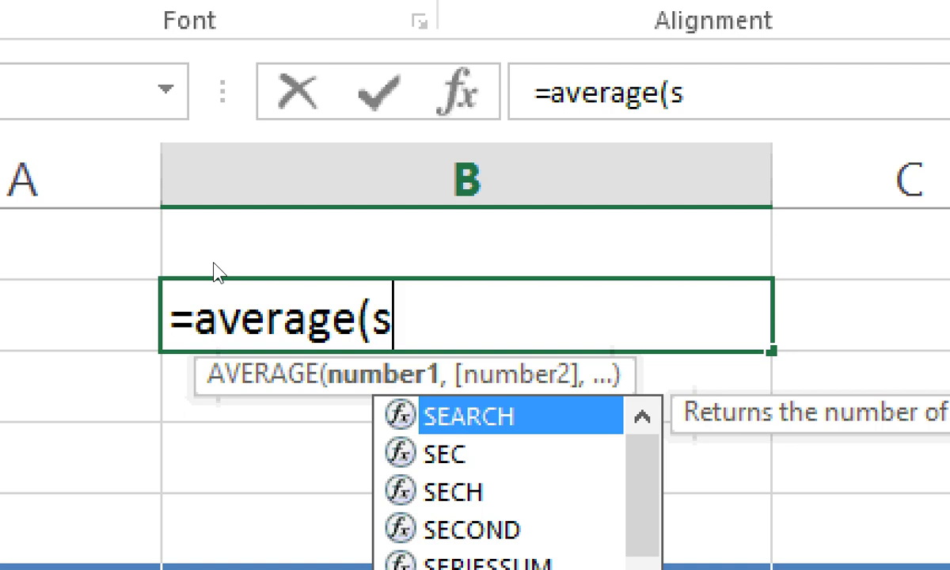
{"action": "type", "text": "u"}
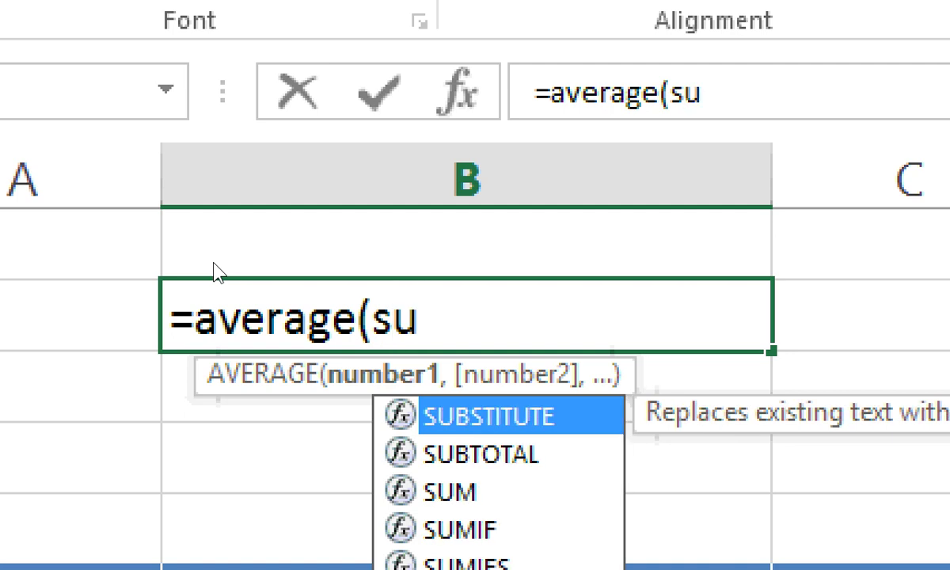
{"action": "type", "text": "r"}
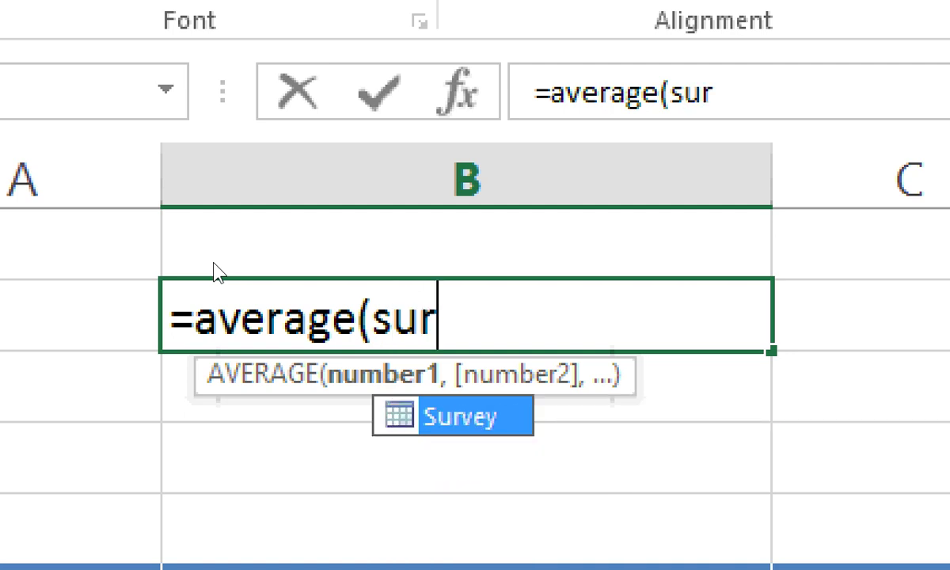
{"action": "key", "text": "BackSpace"}
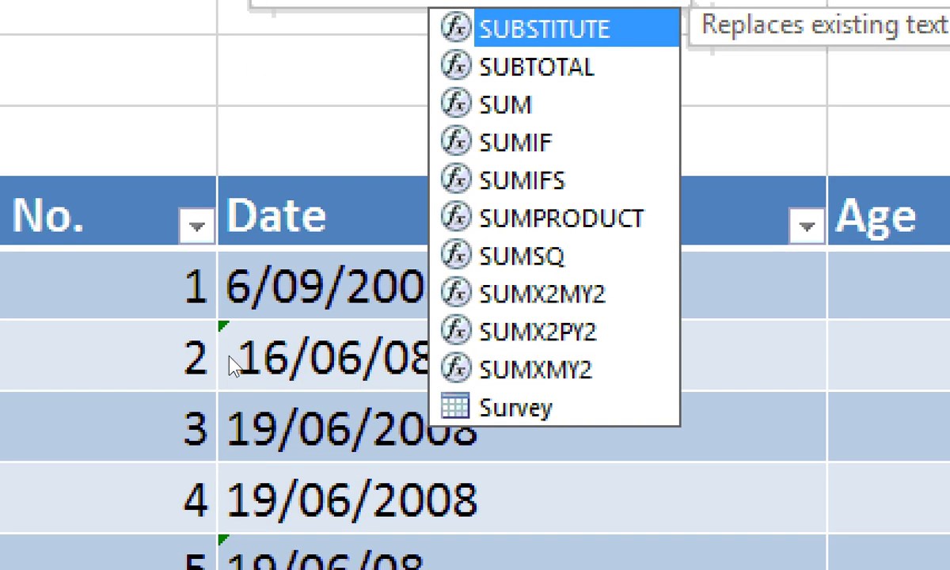
{"action": "key", "text": "Down"}
{"action": "key", "text": "Down"}
{"action": "key", "text": "Down"}
{"action": "key", "text": "Down"}
{"action": "key", "text": "Down"}
{"action": "key", "text": "Down"}
{"action": "key", "text": "Down"}
{"action": "key", "text": "Down"}
{"action": "key", "text": "Down"}
{"action": "key", "text": "Down"}
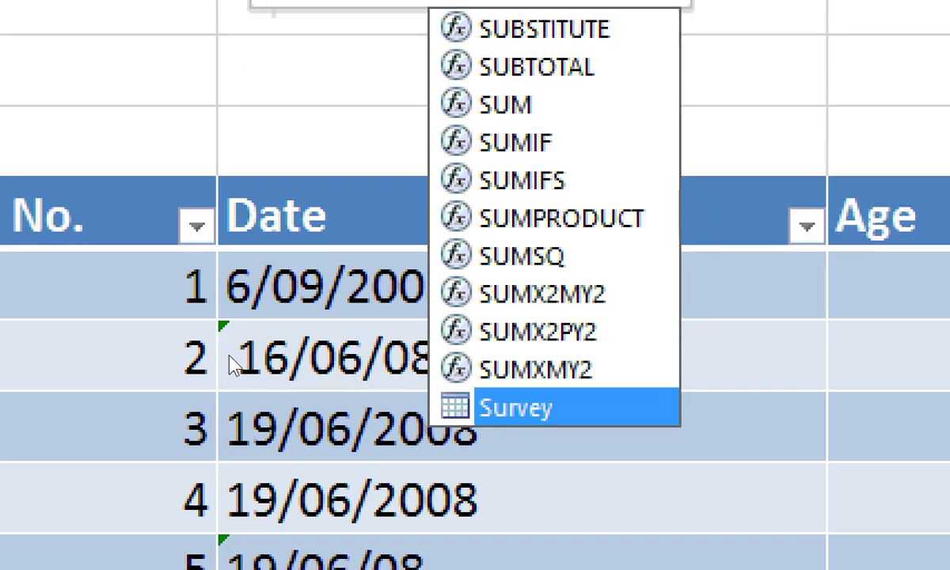
{"action": "key", "text": "Tab"}
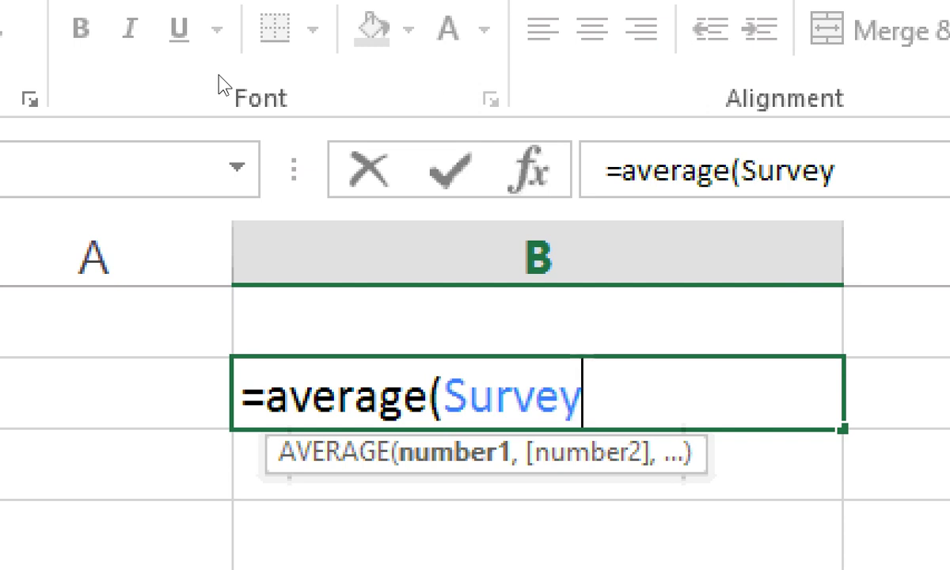
Complete the formula in B2 as =average(Survey[Age]) using the table's Age column and enter it.
{"action": "type", "text": "["}
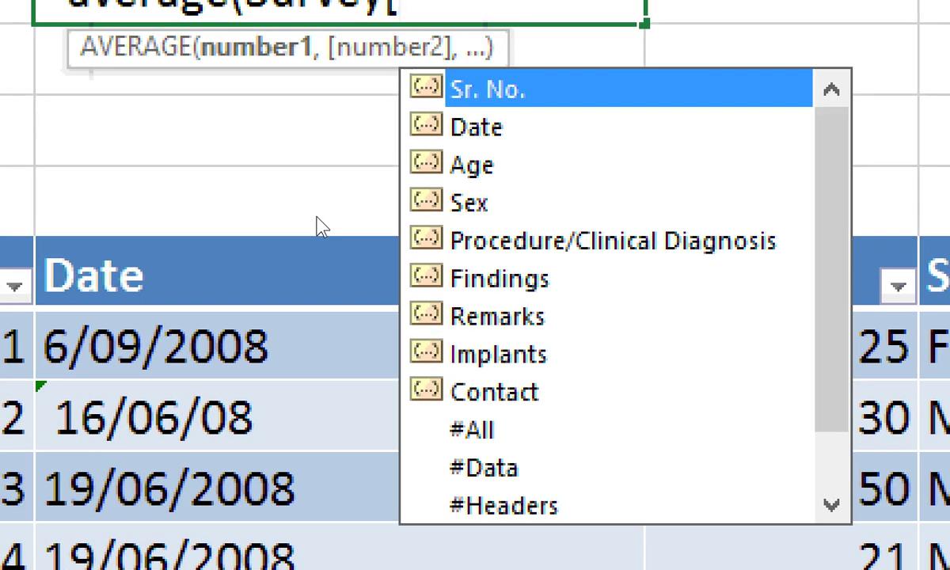
{"action": "key", "text": "Down"}
{"action": "key", "text": "Down"}
{"action": "key", "text": "Tab"}
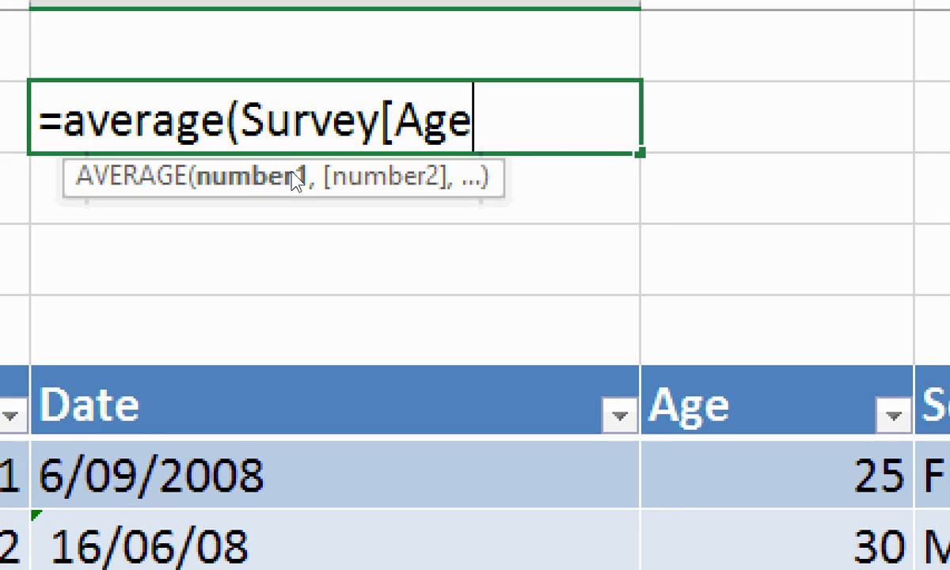
{"action": "type", "text": "])"}
{"action": "key", "text": "Return"}
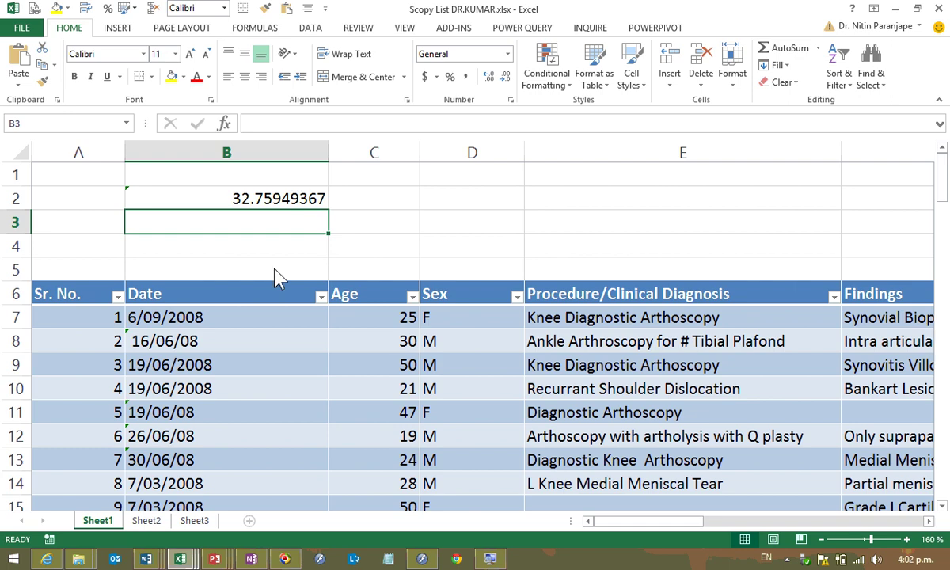
Add a new blank worksheet after Sheet1.
{"action": "left_click", "coordinate": [249, 521]}
{"action": "left_click_drag", "start_coordinate": [228, 232], "coordinate": [225, 222]}
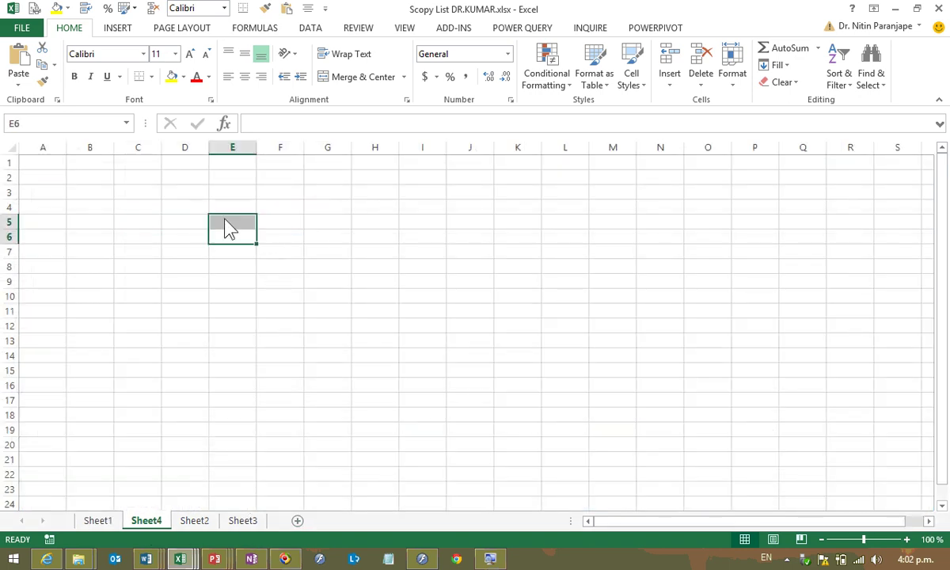
{"action": "scroll", "coordinate": [212, 227], "scroll_direction": "up", "scroll_amount": 8, "text": "ctrl"}
Enter =average(Survey[Age]) in cell C3 of the new sheet.
{"action": "left_click", "coordinate": [260, 252]}
{"action": "type", "text": "=aver"}
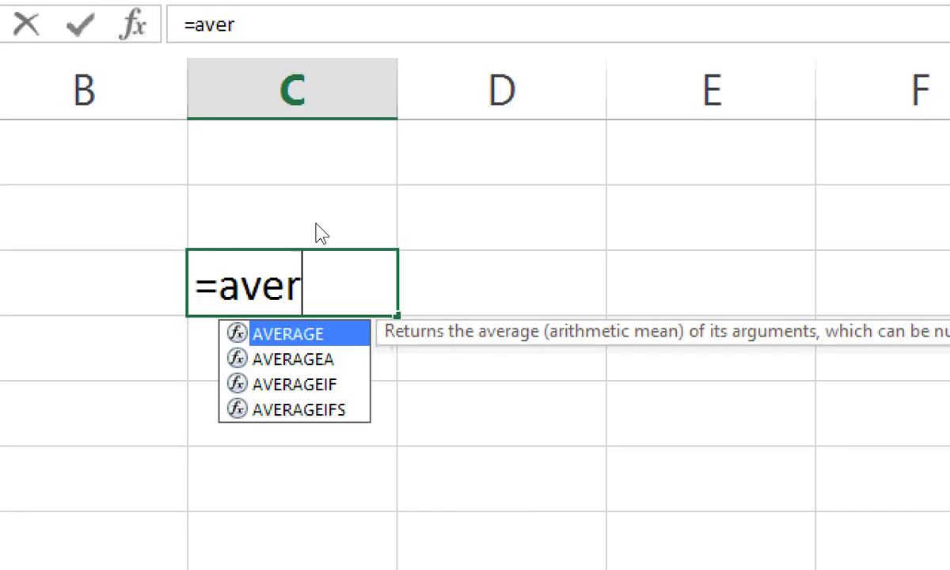
{"action": "type", "text": "age(sur"}
{"action": "key", "text": "Tab"}
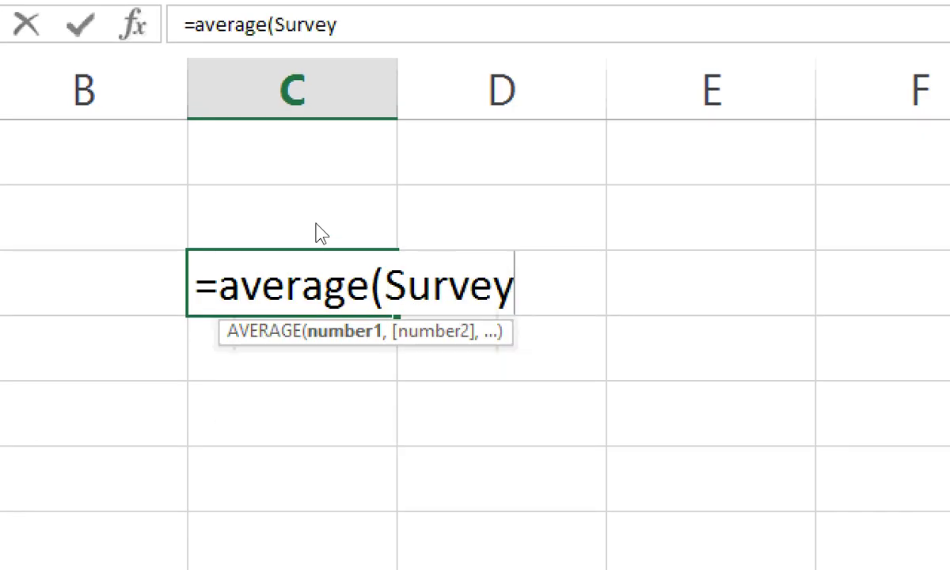
{"action": "type", "text": "["}
{"action": "key", "text": "Down"}
{"action": "key", "text": "Down"}
{"action": "key", "text": "Tab"}
{"action": "type", "text": "])"}
{"action": "key", "text": "Return"}
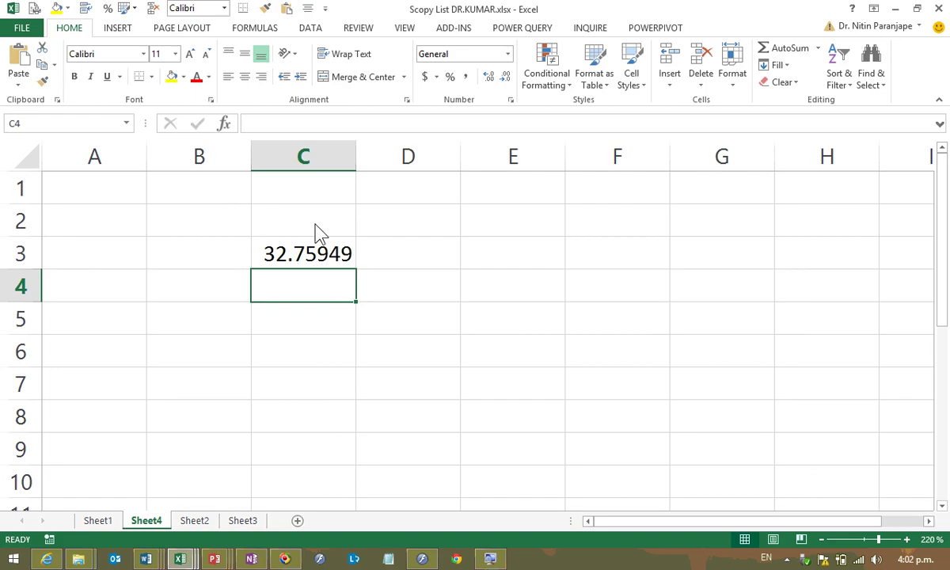
Copy the ages in C88:C95 of Sheet1 and paste them at C100, directly below the table.
{"action": "left_click", "coordinate": [106, 521]}
{"action": "left_click", "coordinate": [223, 391]}
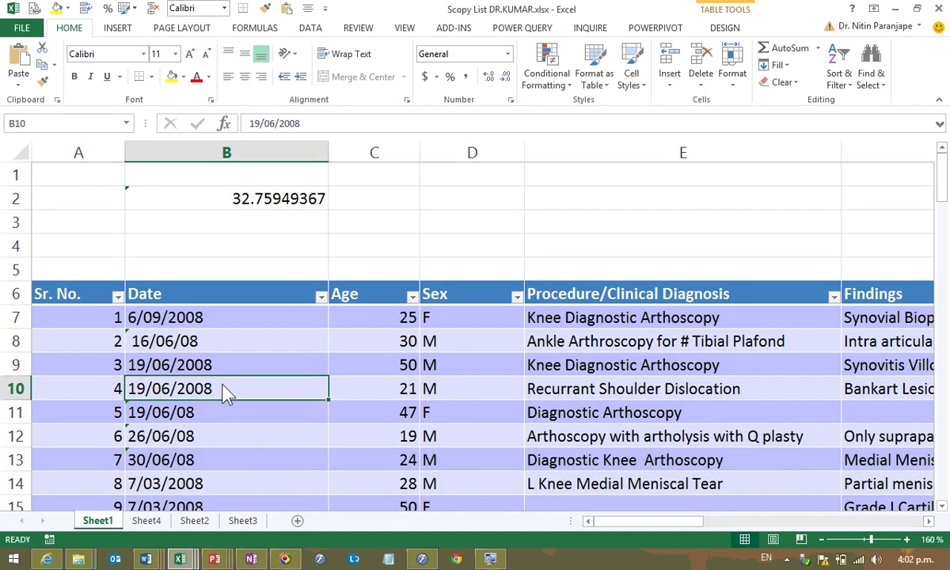
{"action": "scroll", "coordinate": [225, 400], "scroll_direction": "down", "scroll_amount": 7}
{"action": "scroll", "coordinate": [226, 402], "scroll_direction": "down", "scroll_amount": 20}
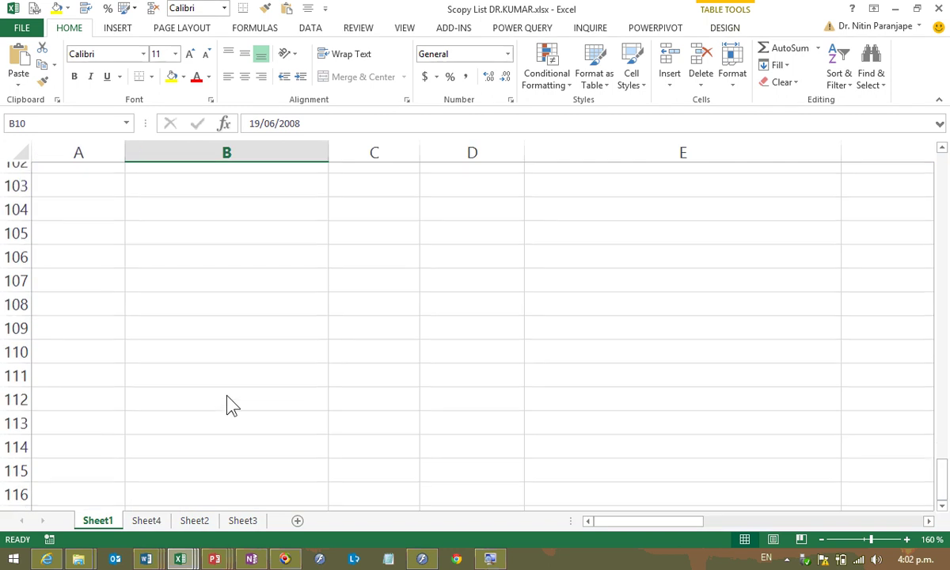
{"action": "scroll", "coordinate": [227, 398], "scroll_direction": "up", "scroll_amount": 5}
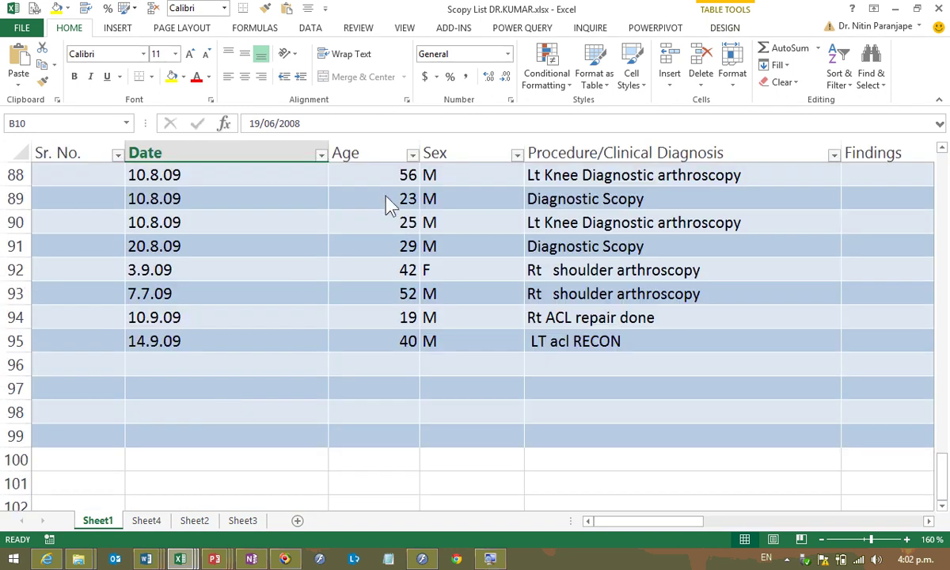
{"action": "left_click_drag", "start_coordinate": [386, 181], "coordinate": [380, 335]}
{"action": "key", "text": "ctrl+c"}
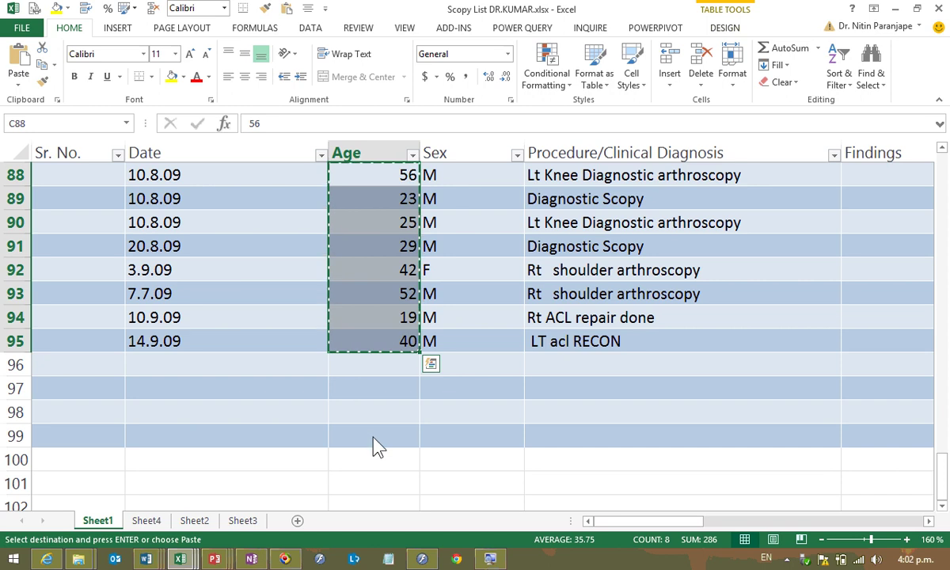
{"action": "left_click", "coordinate": [377, 460]}
{"action": "scroll", "coordinate": [377, 492], "scroll_direction": "down", "scroll_amount": 3}
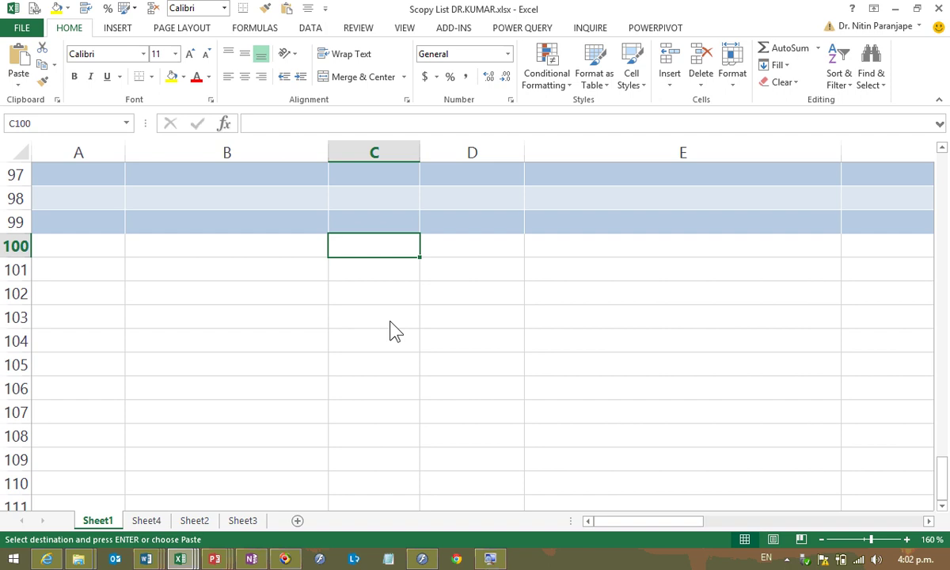
{"action": "key", "text": "ctrl+v"}
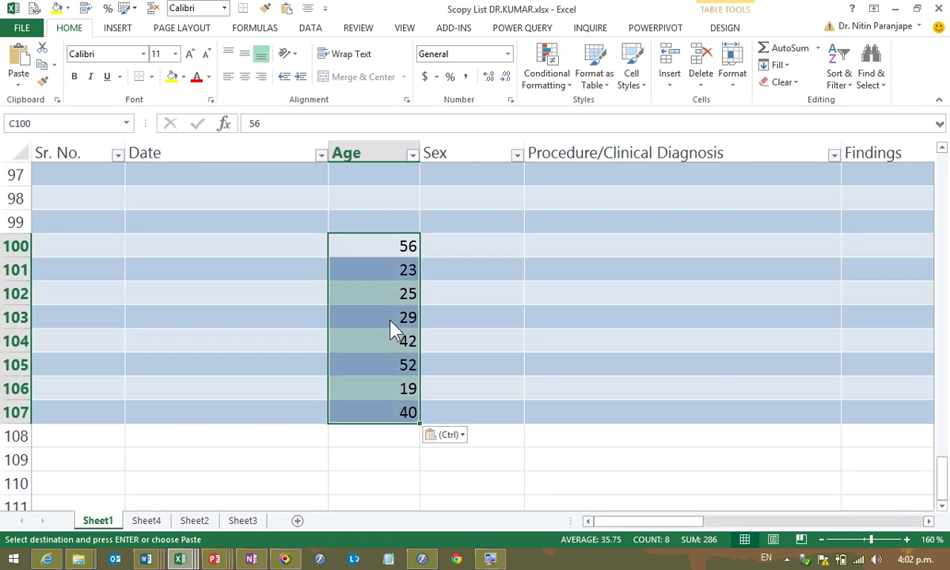
{"action": "left_click", "coordinate": [373, 368]}
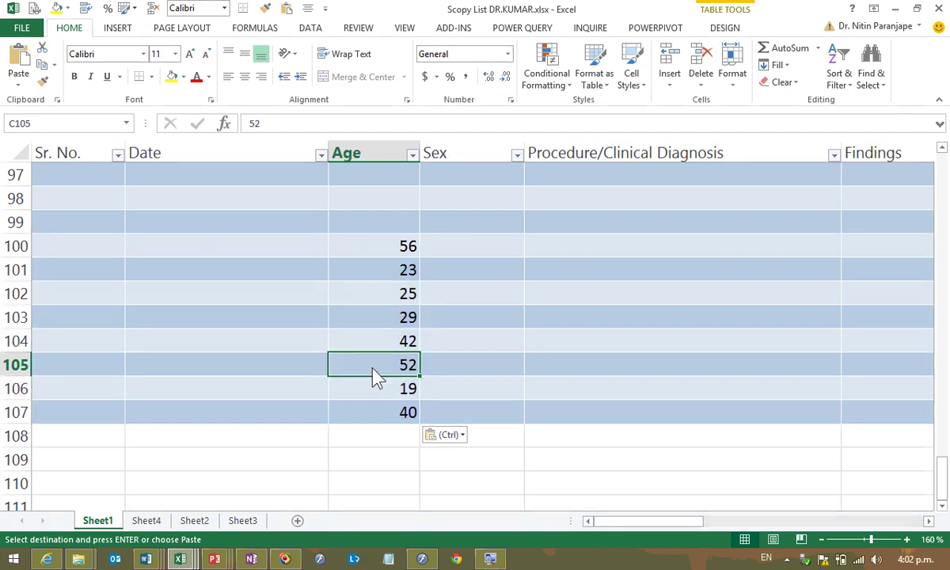
Undo the paste of the ages below the table and return to the start of the sheet.
{"action": "key", "text": "ctrl+z"}
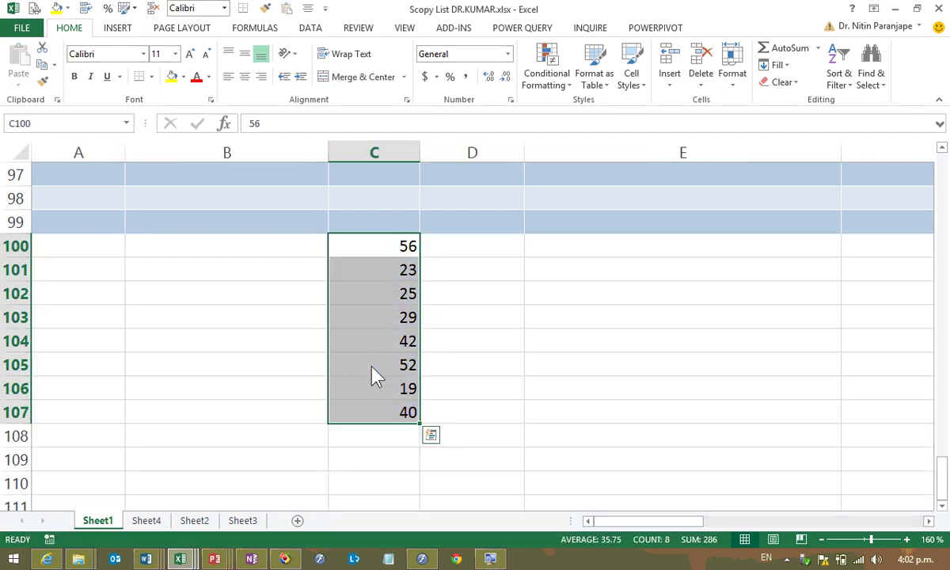
{"action": "key", "text": "ctrl+x"}
{"action": "key", "text": "ctrl+Home"}
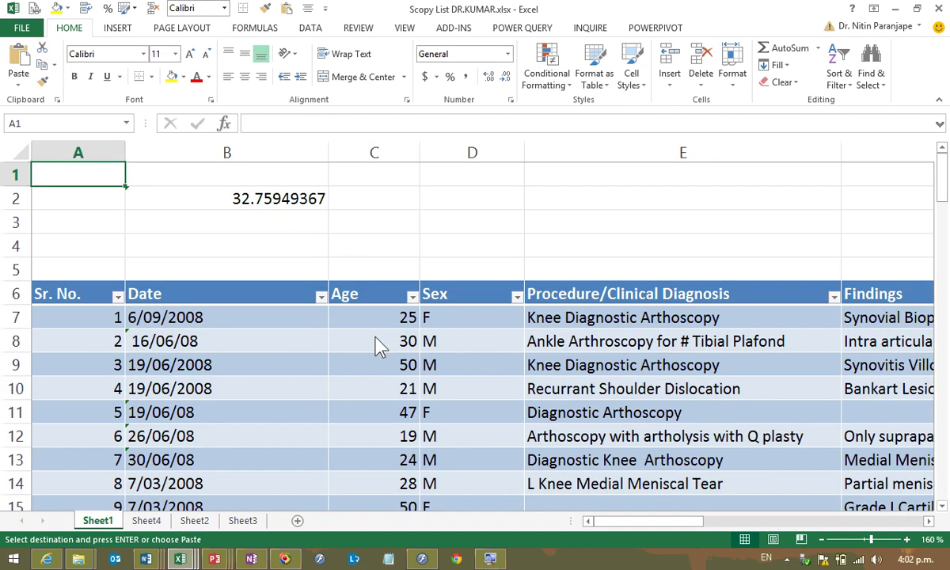
Extend the Survey table by copying the ages in C88:C95 into the empty cells from C100 down.
{"action": "scroll", "coordinate": [396, 427], "scroll_direction": "down", "scroll_amount": 8}
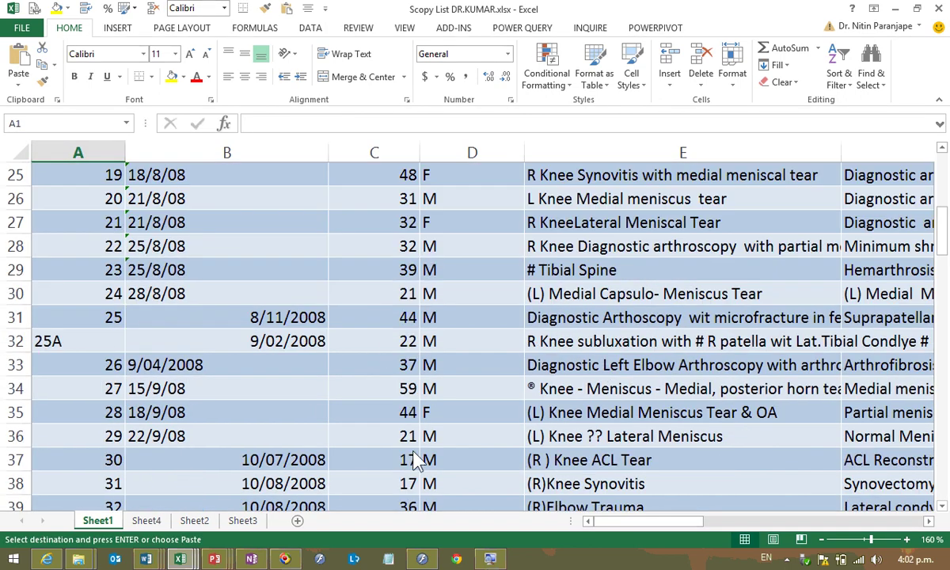
{"action": "scroll", "coordinate": [418, 461], "scroll_direction": "down", "scroll_amount": 20}
{"action": "scroll", "coordinate": [417, 461], "scroll_direction": "up", "scroll_amount": 4}
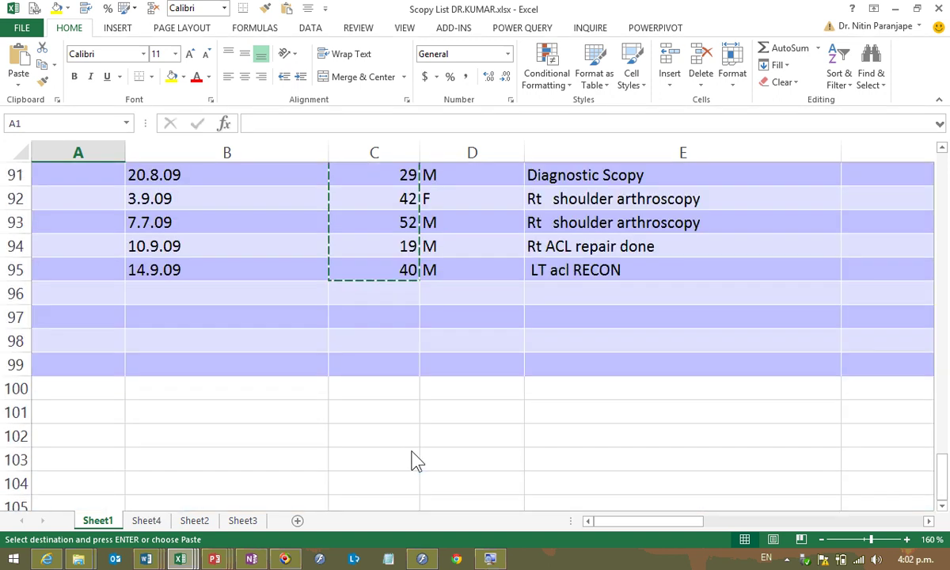
{"action": "scroll", "coordinate": [412, 455], "scroll_direction": "up", "scroll_amount": 1}
{"action": "left_click_drag", "start_coordinate": [380, 348], "coordinate": [377, 175]}
{"action": "key", "text": "ctrl+c"}
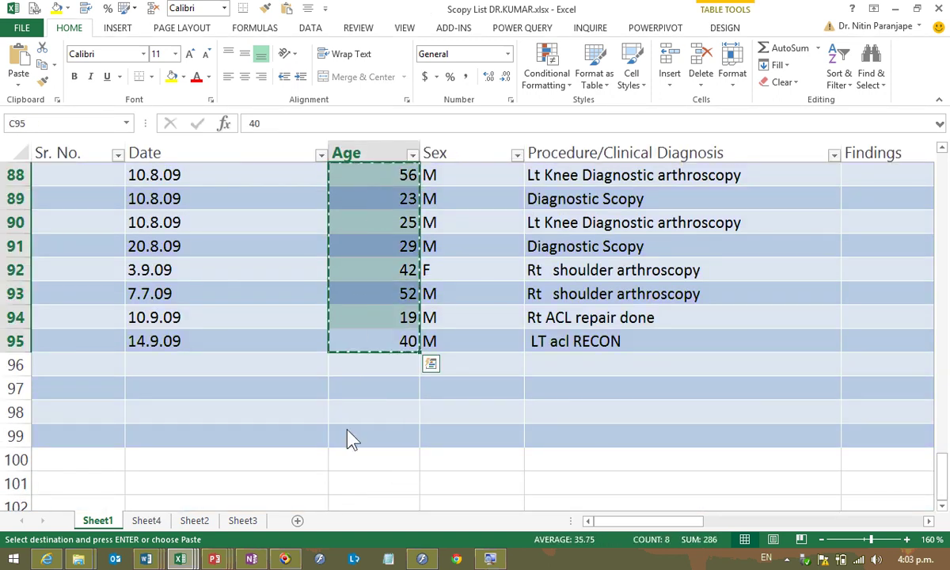
{"action": "left_click", "coordinate": [372, 463]}
{"action": "key", "text": "ctrl+v"}
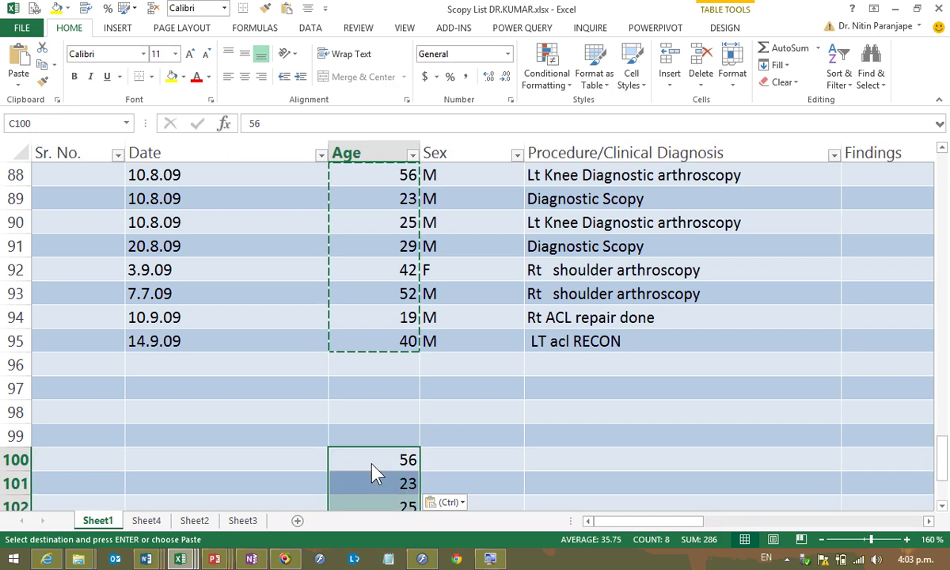
{"action": "left_click", "coordinate": [372, 465]}
{"action": "scroll", "coordinate": [372, 467], "scroll_direction": "down", "scroll_amount": 4}
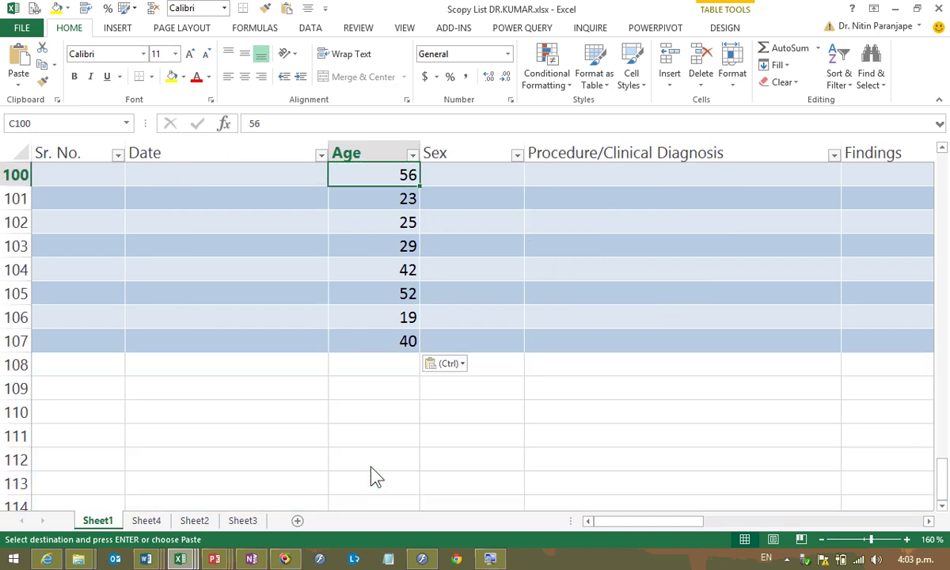
Check the average age in B2 of Sheet1 and in C3 of Sheet4.
{"action": "key", "text": "ctrl+Home"}
{"action": "left_click", "coordinate": [271, 210]}
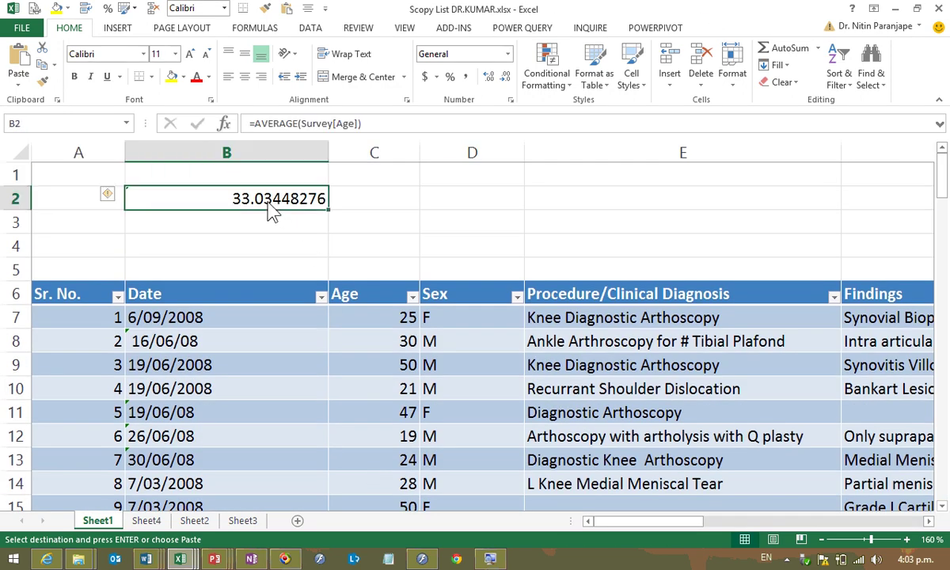
{"action": "left_click", "coordinate": [242, 520]}
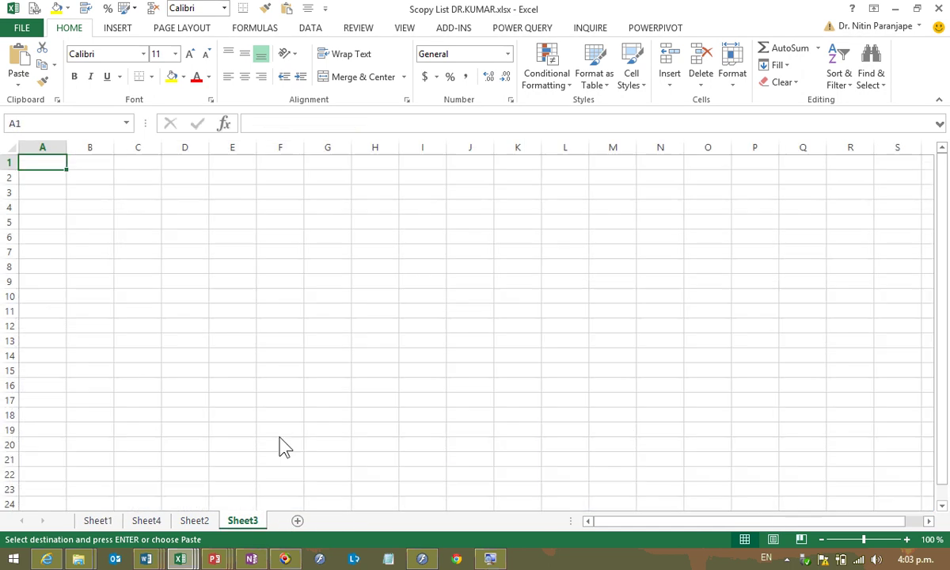
{"action": "scroll", "coordinate": [208, 410], "scroll_direction": "up", "scroll_amount": 5, "text": "ctrl"}
{"action": "scroll", "coordinate": [271, 406], "scroll_direction": "down", "scroll_amount": 1, "text": "ctrl"}
{"action": "scroll", "coordinate": [271, 406], "scroll_direction": "down", "scroll_amount": 6}
{"action": "scroll", "coordinate": [273, 405], "scroll_direction": "down", "scroll_amount": 6, "text": "ctrl"}
{"action": "scroll", "coordinate": [272, 405], "scroll_direction": "down", "scroll_amount": 2, "text": "ctrl"}
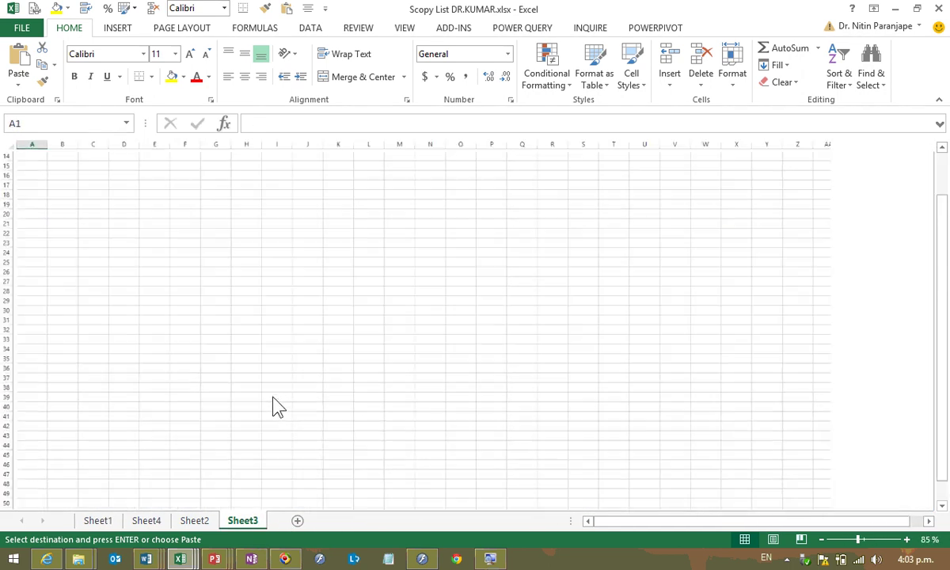
{"action": "scroll", "coordinate": [272, 406], "scroll_direction": "up", "scroll_amount": 16, "text": "ctrl"}
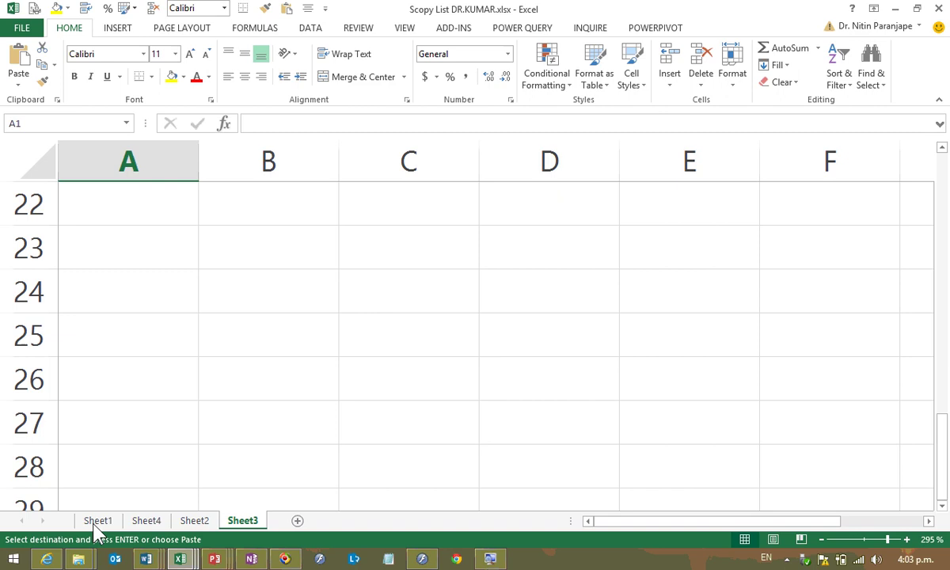
{"action": "left_click", "coordinate": [150, 522]}
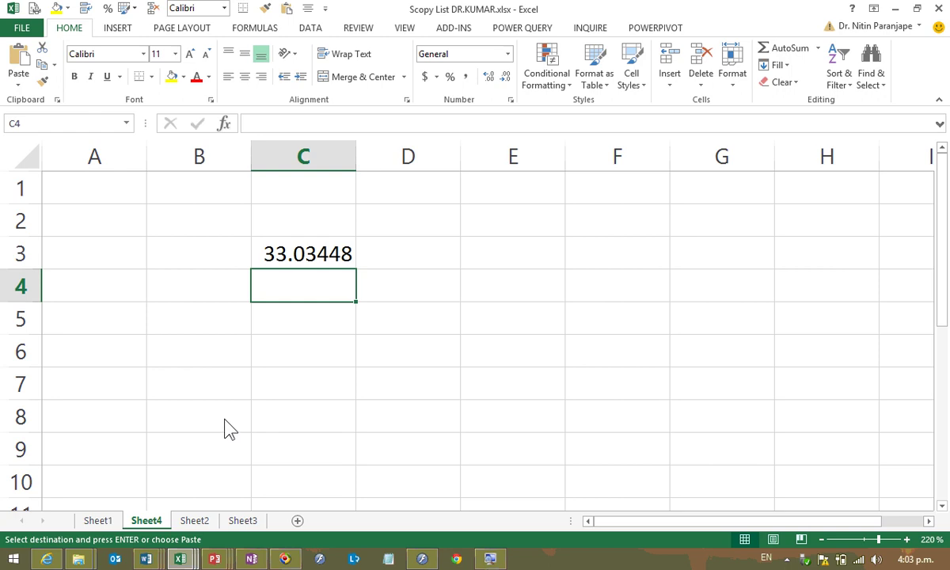
Return to Sheet1 and look over the table's Age, Sex and Procedure/Clinical Diagnosis columns.
{"action": "left_click", "coordinate": [98, 520]}
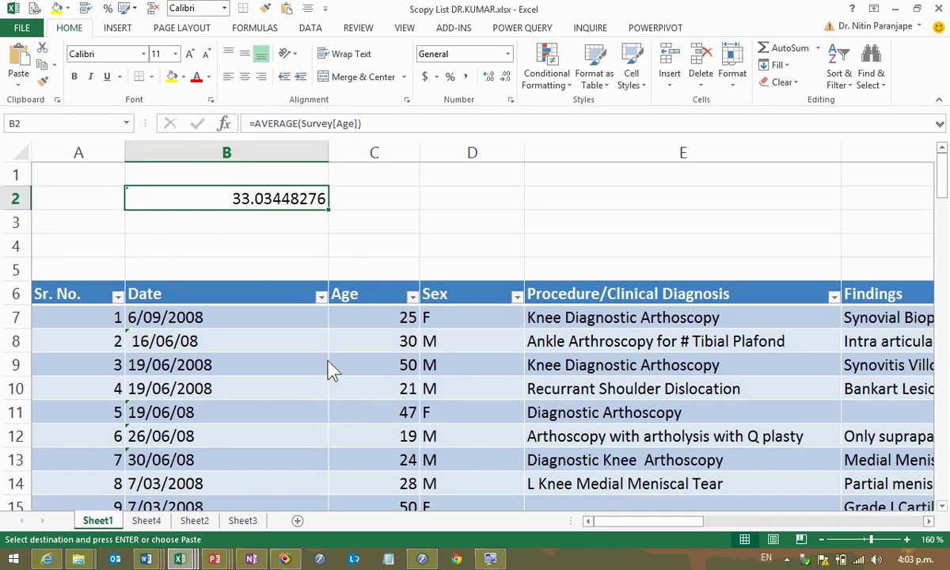
{"action": "left_click", "coordinate": [327, 360]}
{"action": "scroll", "coordinate": [327, 360], "scroll_direction": "down", "scroll_amount": 3}
{"action": "left_click", "coordinate": [332, 312]}
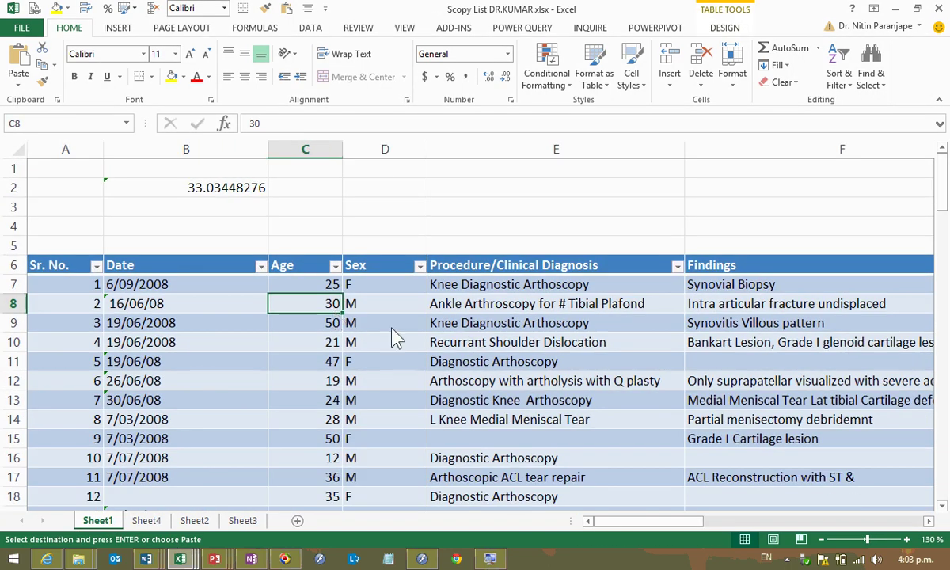
{"action": "left_click_drag", "start_coordinate": [361, 283], "coordinate": [360, 321]}
{"action": "left_click", "coordinate": [506, 310]}
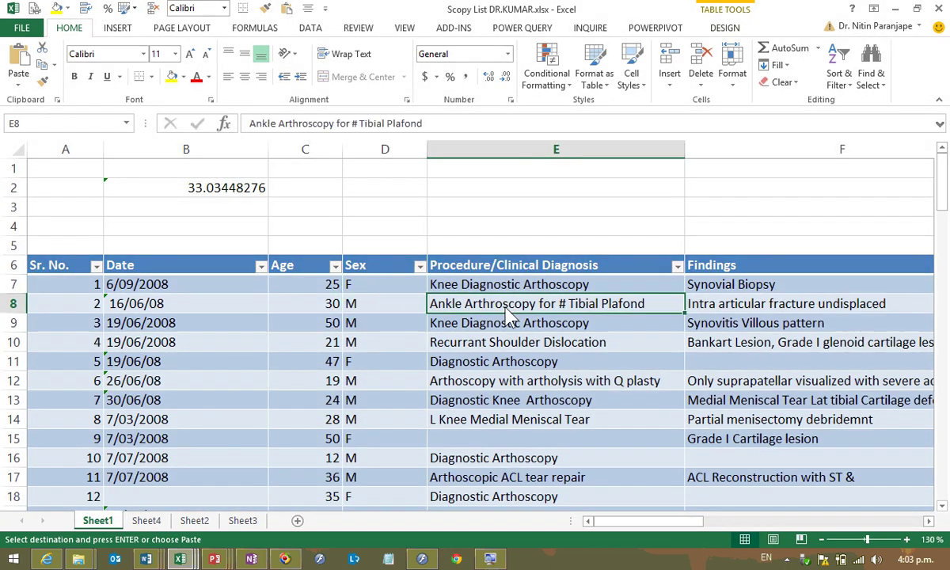
Create a PivotTable from the Survey table on a new worksheet.
{"action": "scroll", "coordinate": [511, 317], "scroll_direction": "down", "scroll_amount": 3}
{"action": "scroll", "coordinate": [510, 323], "scroll_direction": "up", "scroll_amount": 4}
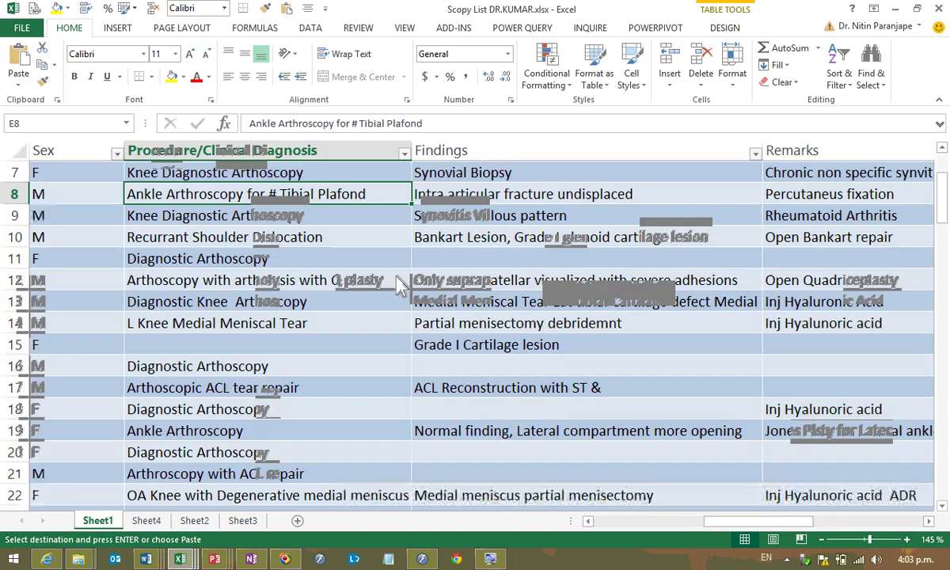
{"action": "left_click", "coordinate": [334, 240]}
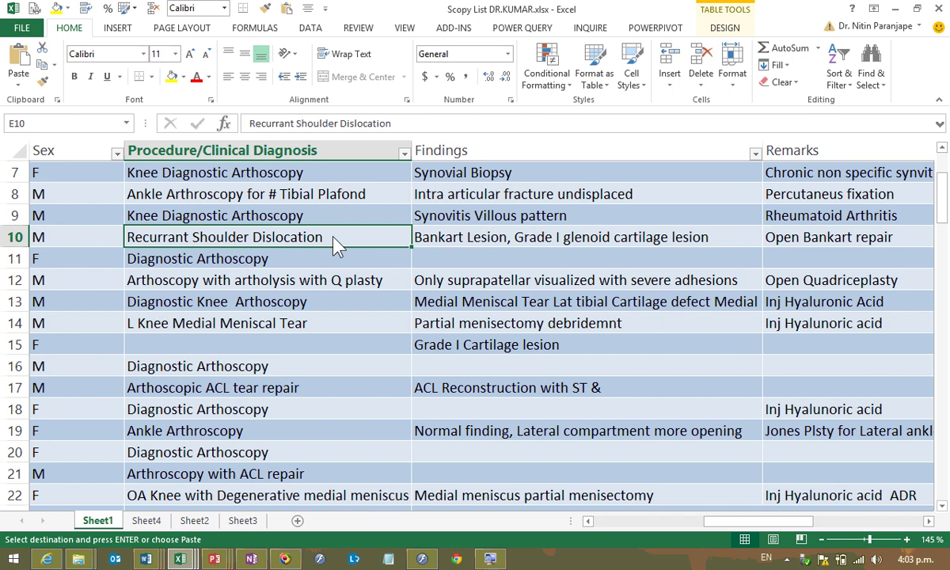
{"action": "scroll", "coordinate": [205, 198], "scroll_direction": "up", "scroll_amount": 2}
{"action": "left_click", "coordinate": [220, 325]}
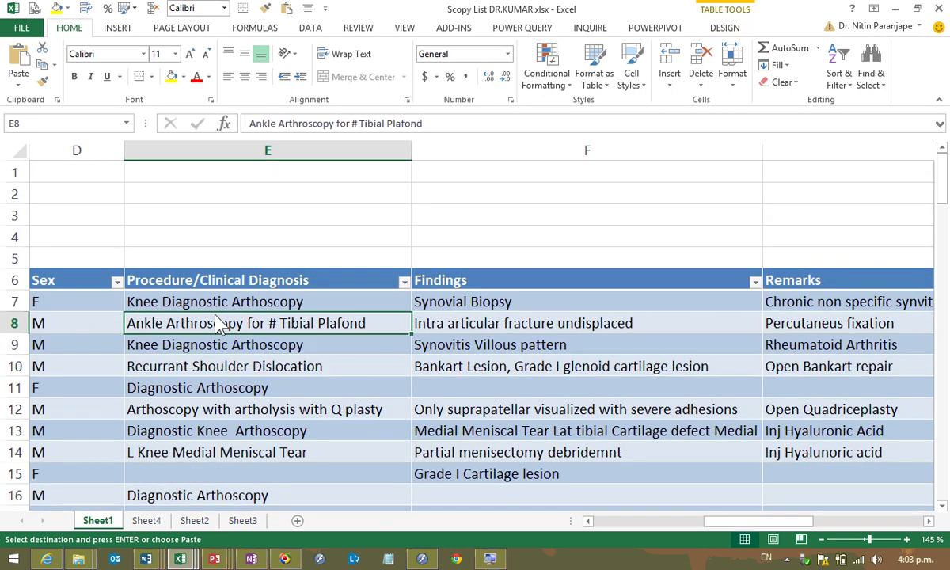
{"action": "scroll", "coordinate": [255, 315], "scroll_direction": "down", "scroll_amount": 1}
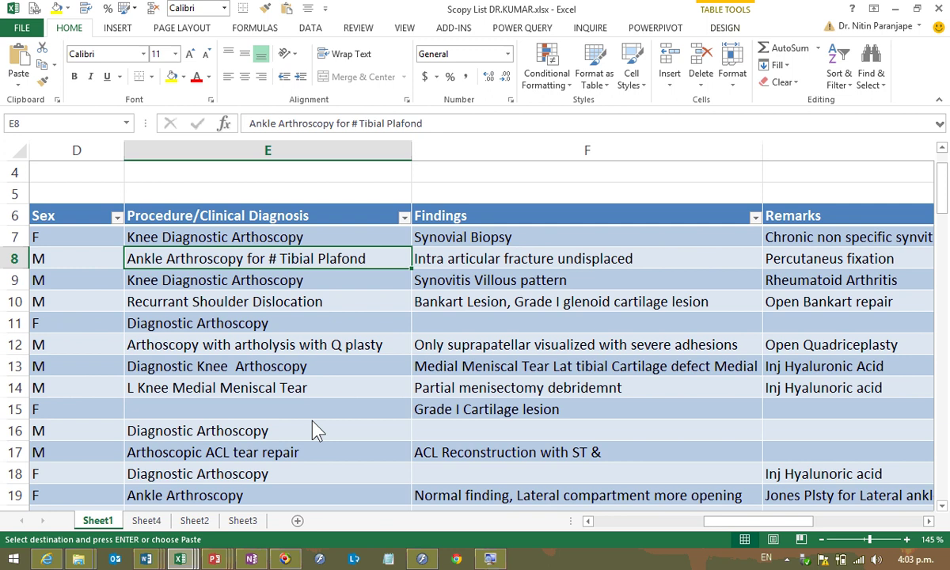
{"action": "left_click", "coordinate": [117, 29]}
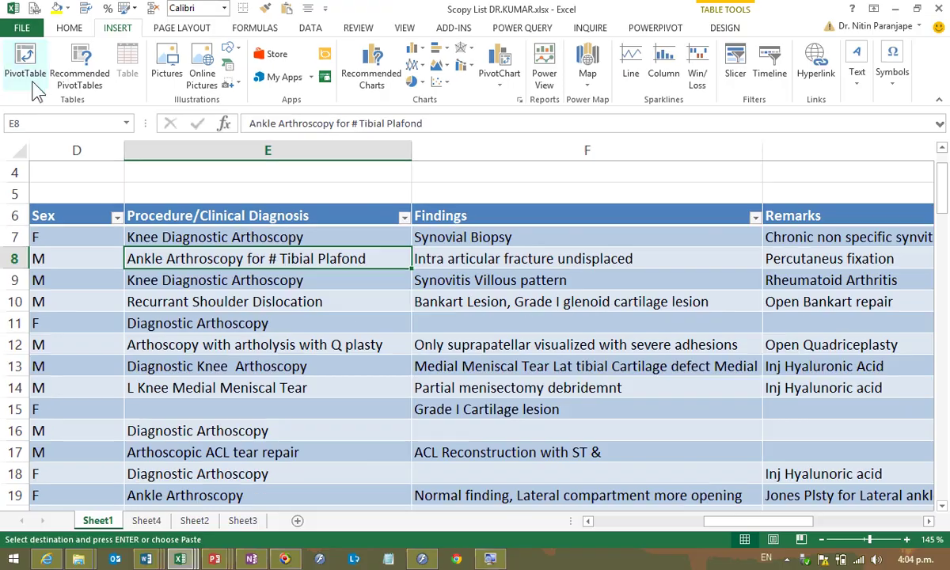
{"action": "left_click", "coordinate": [33, 84]}
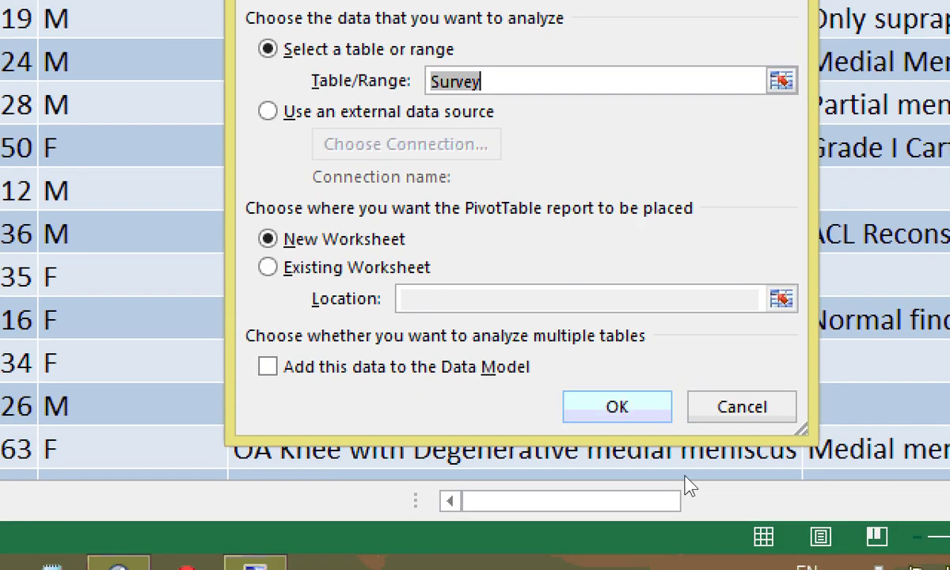
{"action": "key", "text": "Return"}
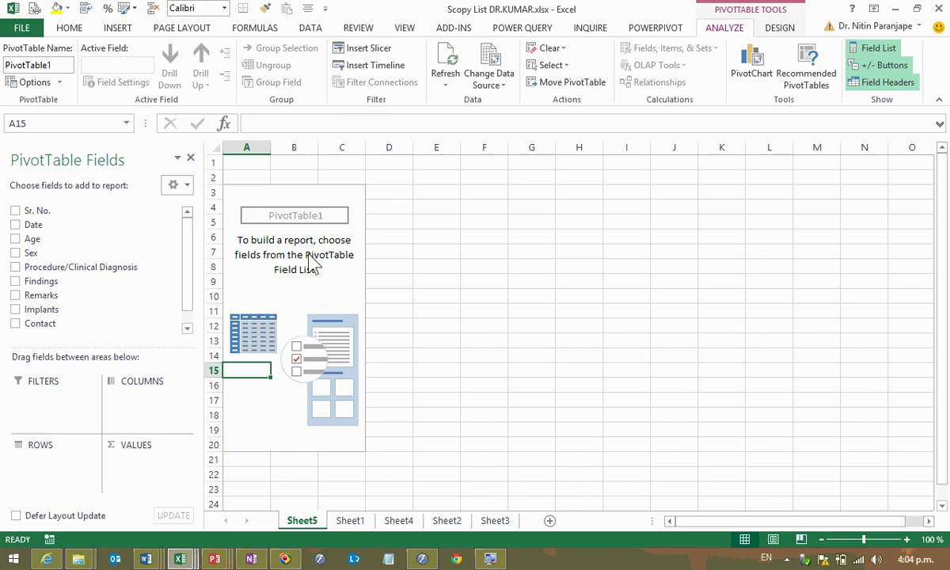
Move the PivotTable Fields pane to the opposite side of the sheet and dock it back where it was.
{"action": "left_click_drag", "start_coordinate": [97, 163], "coordinate": [927, 155]}
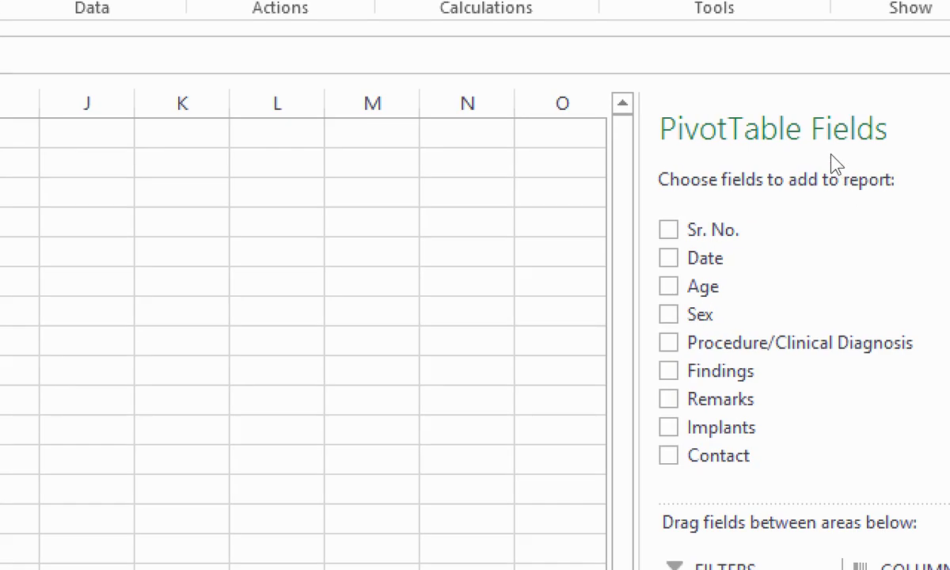
{"action": "double_click", "coordinate": [736, 176]}
{"action": "left_click_drag", "start_coordinate": [339, 176], "coordinate": [0, 157]}
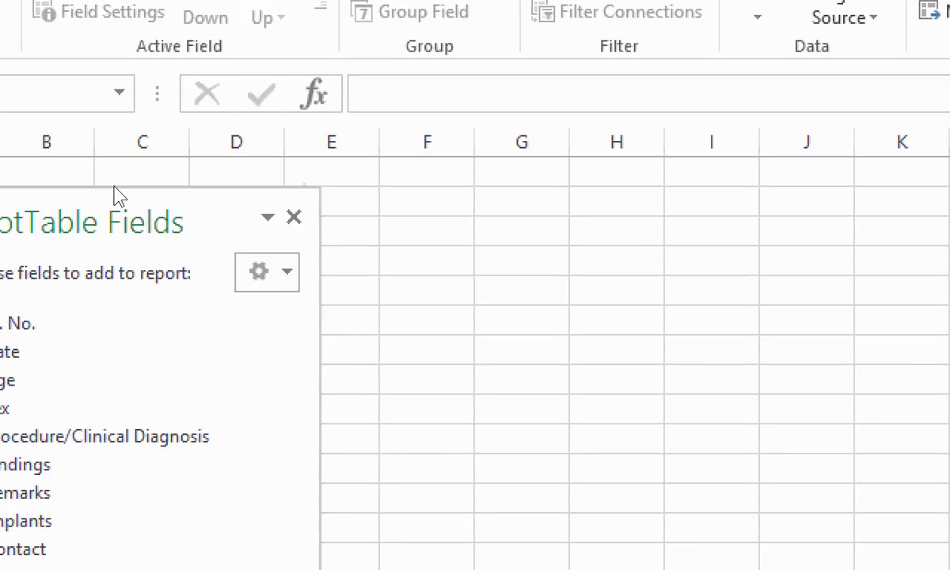
{"action": "left_click_drag", "start_coordinate": [118, 197], "coordinate": [4, 187]}
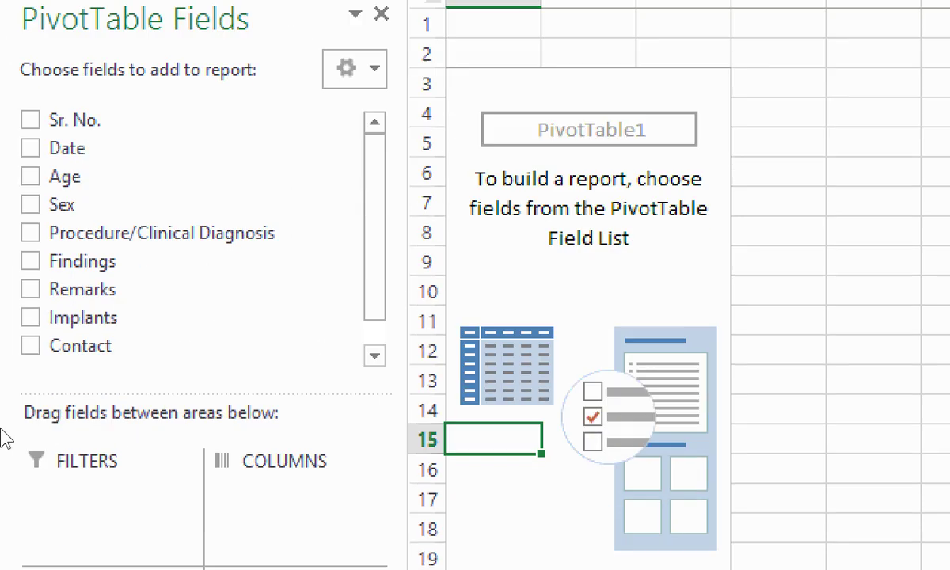
Add the Sex field to the PivotTable's rows.
{"action": "key", "text": "Up"}
{"action": "key", "text": "Up"}
{"action": "key", "text": "Up"}
{"action": "key", "text": "Up"}
{"action": "key", "text": "Up"}
{"action": "key", "text": "Right"}
{"action": "scroll", "coordinate": [313, 292], "scroll_direction": "up", "scroll_amount": 3, "text": "ctrl"}
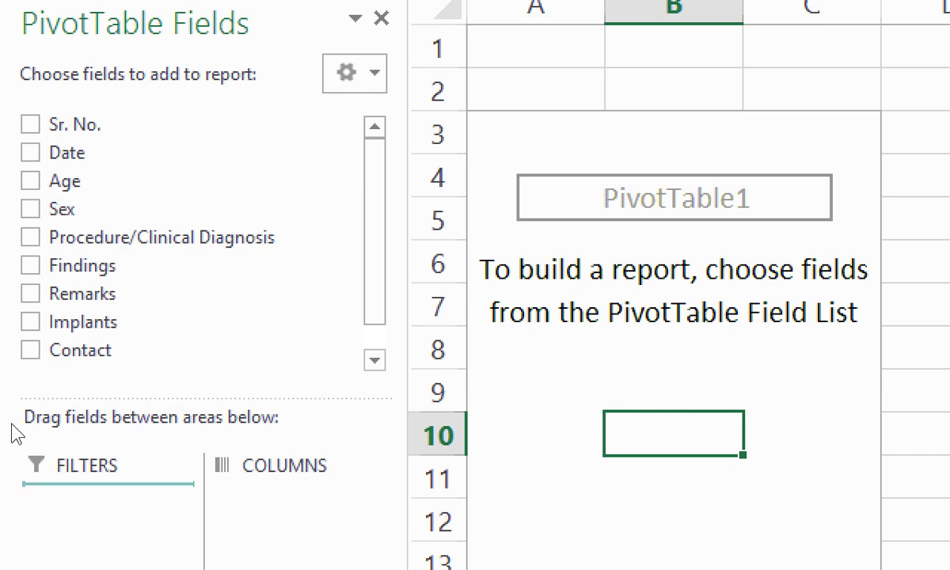
{"action": "left_click_drag", "start_coordinate": [36, 479], "coordinate": [34, 473]}
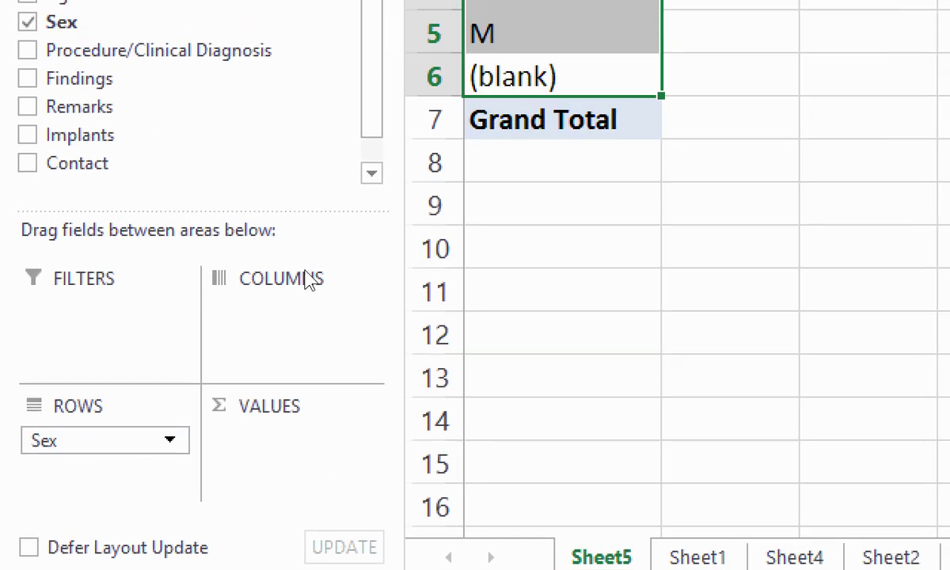
{"action": "key", "text": "shift+Return"}
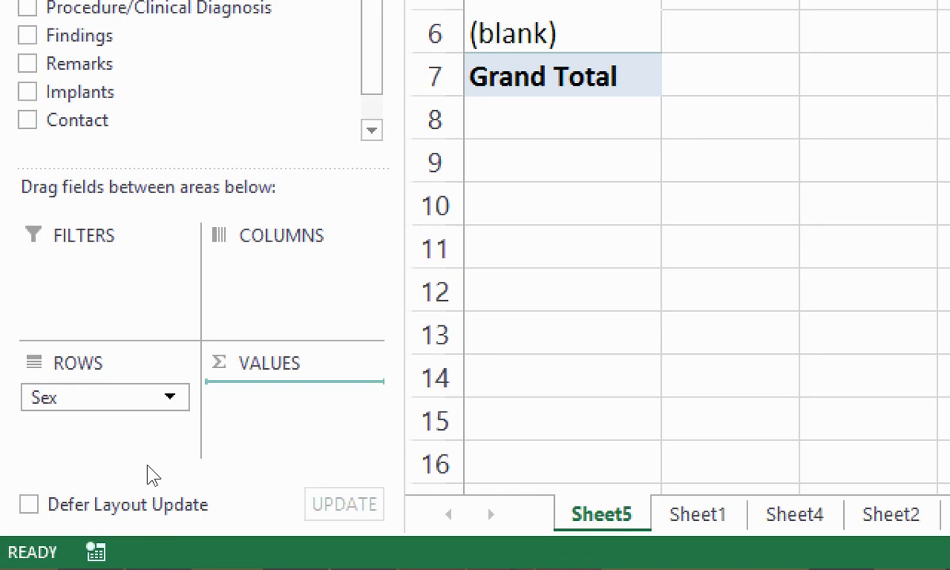
Try a count of Sex as the PivotTable's values and take it out again.
{"action": "left_click_drag", "start_coordinate": [148, 468], "coordinate": [220, 391]}
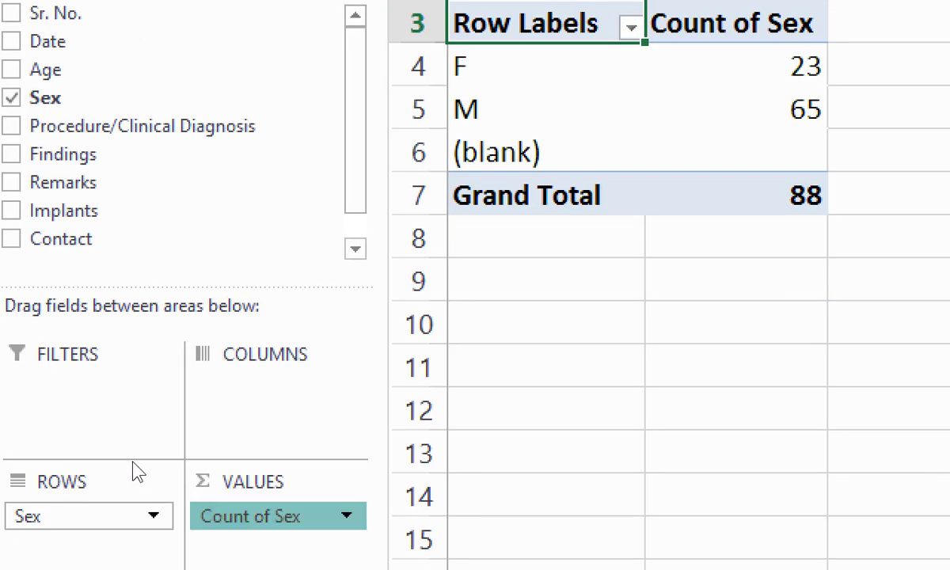
{"action": "left_click_drag", "start_coordinate": [102, 307], "coordinate": [95, 253]}
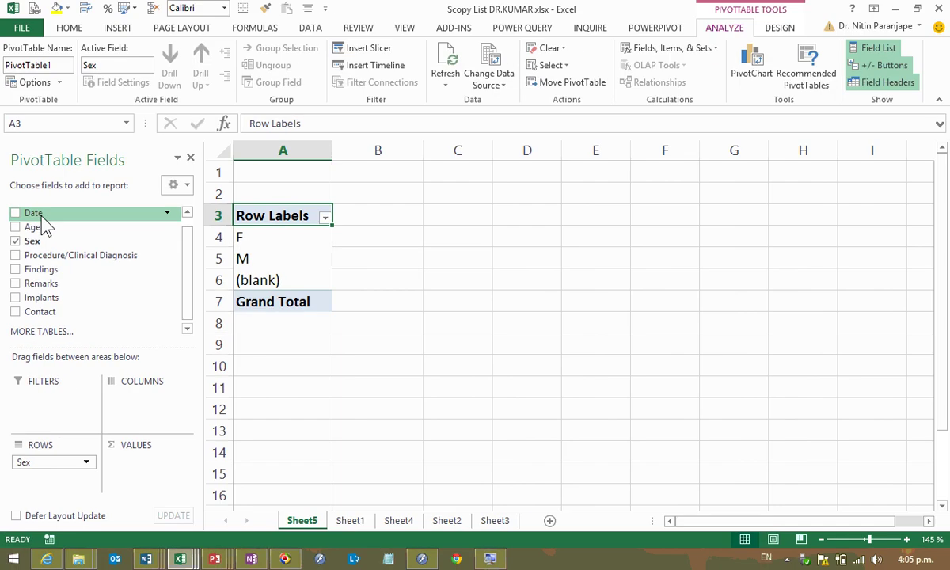
Insert a table column before Sr. No. on Sheet1 and name it Counter.
{"action": "left_click", "coordinate": [350, 520]}
{"action": "left_click", "coordinate": [85, 222]}
{"action": "scroll", "coordinate": [79, 227], "scroll_direction": "up", "scroll_amount": 2}
{"action": "right_click", "coordinate": [71, 306]}
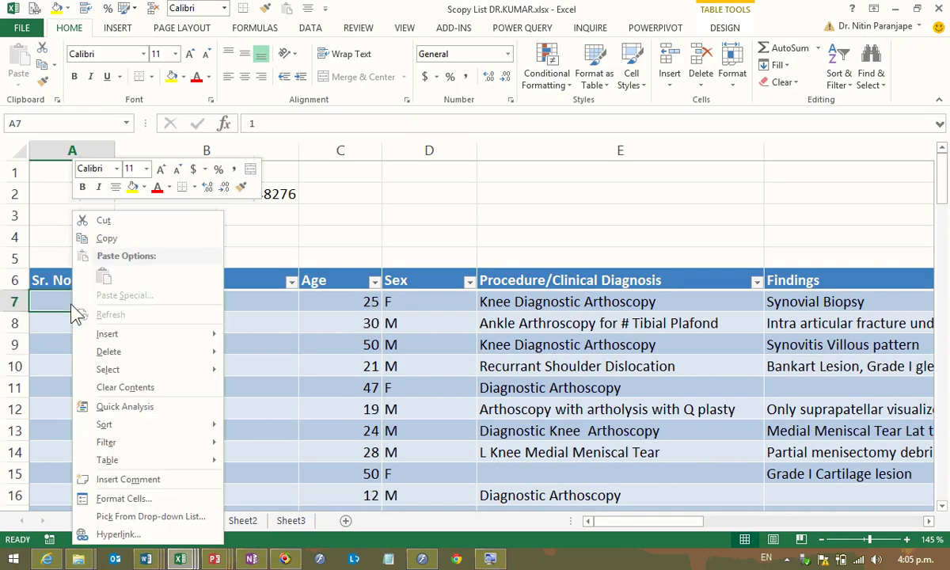
{"action": "mouse_move", "coordinate": [92, 324]}
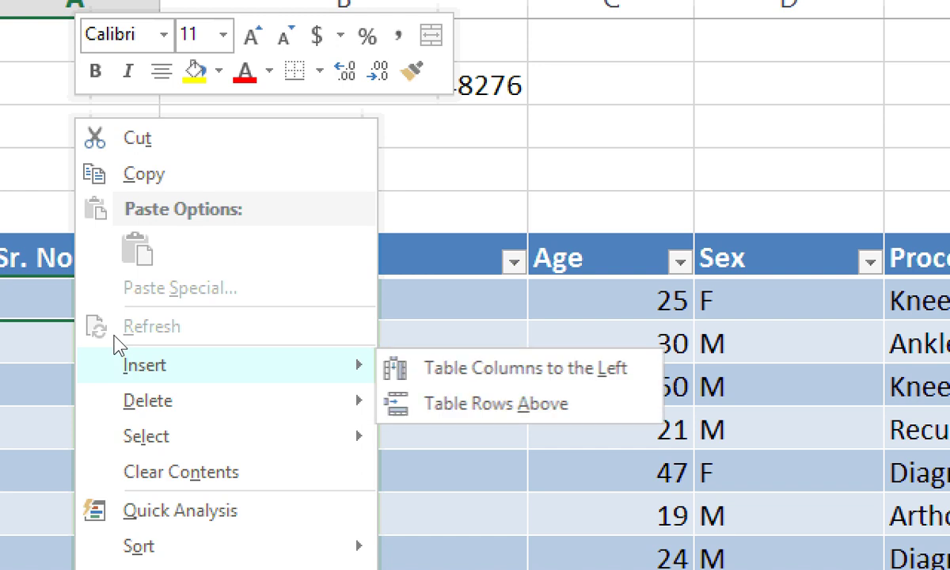
{"action": "key", "text": "Right"}
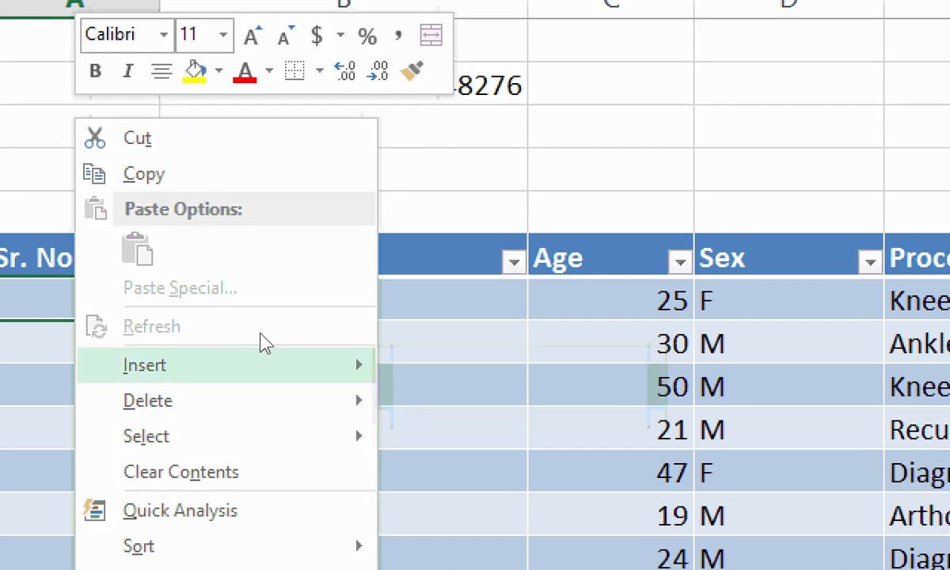
{"action": "key", "text": "Return"}
{"action": "left_click", "coordinate": [55, 269]}
{"action": "type", "text": "Coun"}
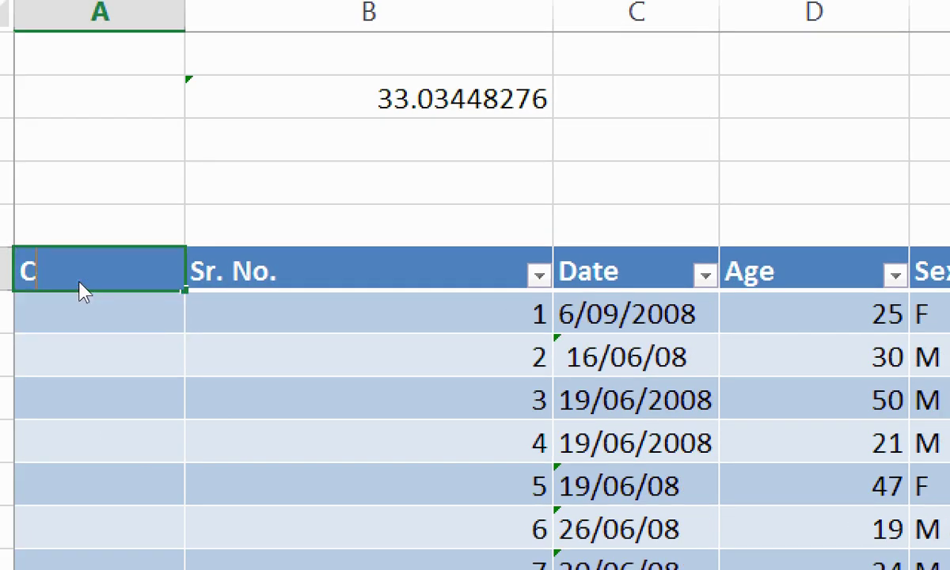
{"action": "type", "text": "ter"}
{"action": "key", "text": "Return"}
Fill the Counter column with the formula ="a".
{"action": "type", "text": "=\"a\""}
{"action": "key", "text": "BackSpace"}
{"action": "type", "text": "\""}
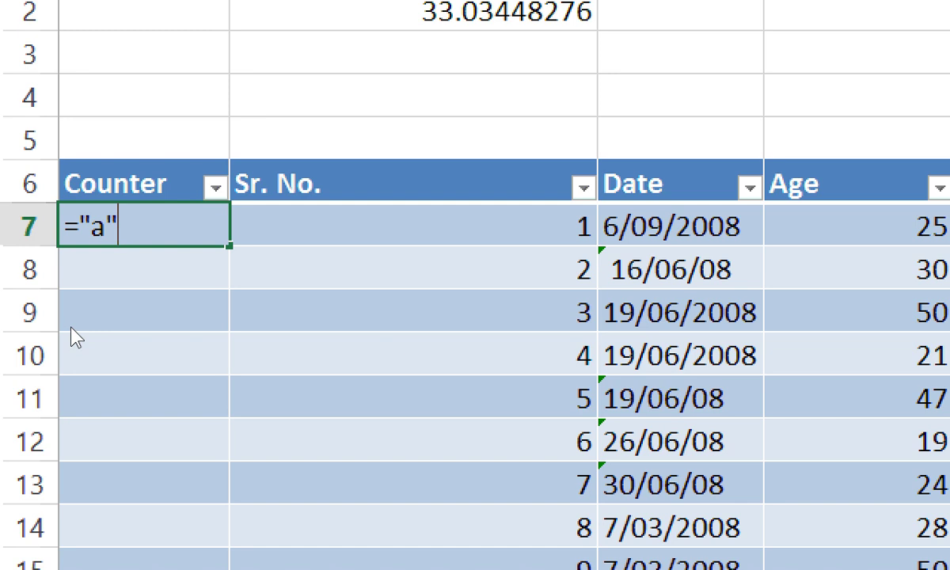
{"action": "key", "text": "Return"}
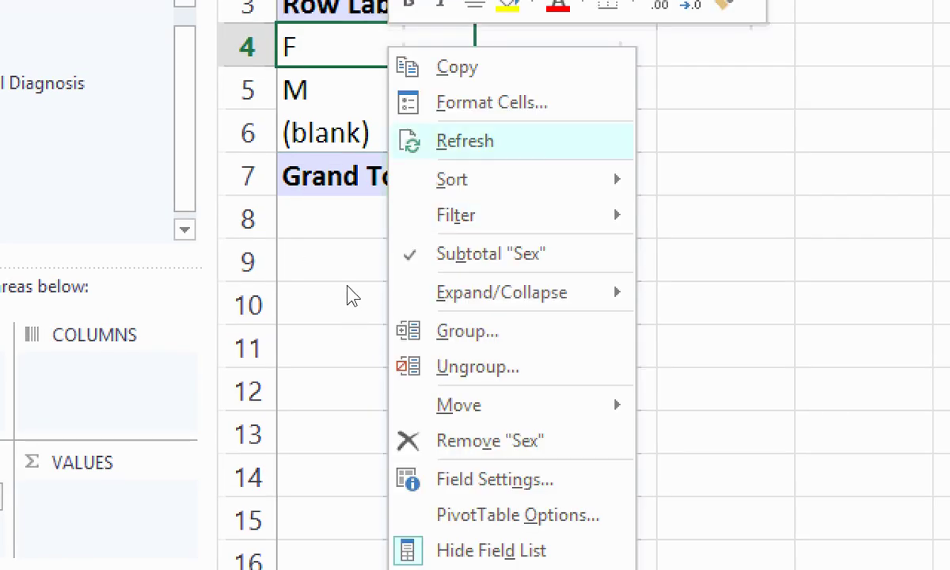
Refresh the PivotTable on Sheet5 and accept Survey as its data source.
{"action": "key", "text": "Escape"}
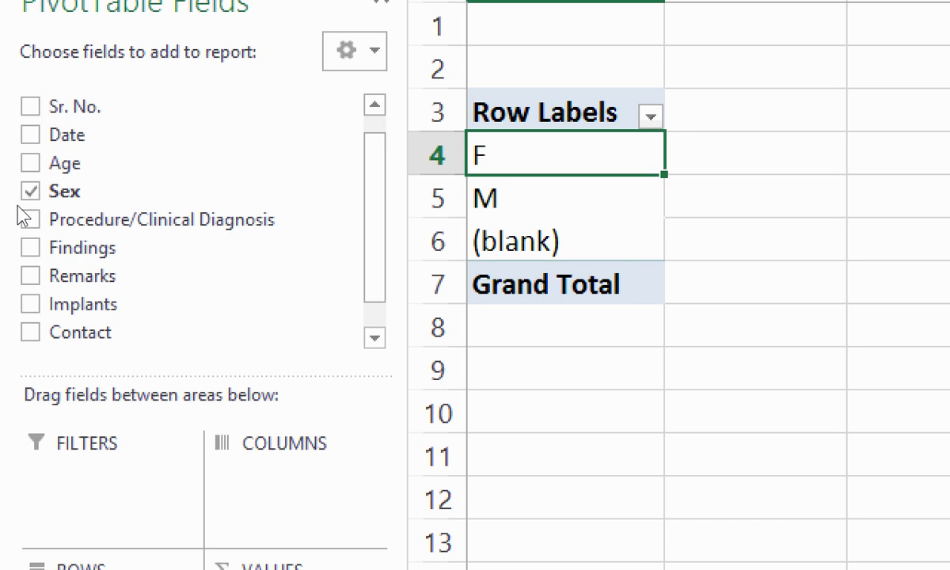
{"action": "scroll", "coordinate": [189, 322], "scroll_direction": "down", "scroll_amount": 1}
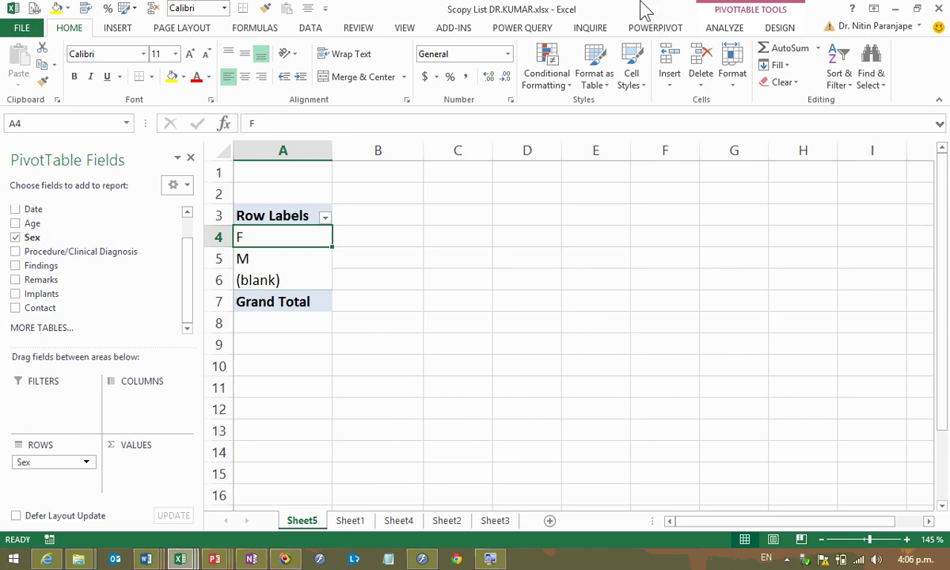
{"action": "left_click", "coordinate": [724, 29]}
{"action": "left_click", "coordinate": [490, 62]}
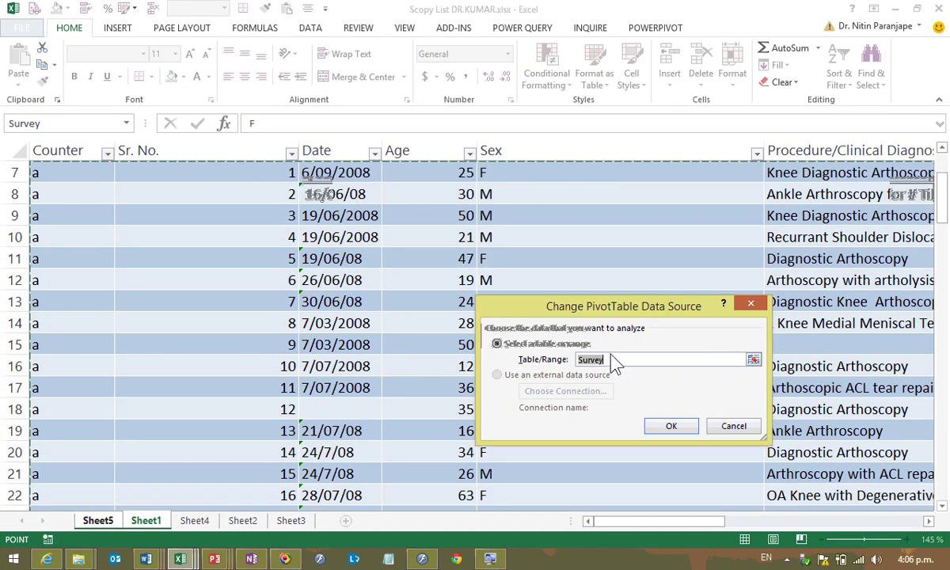
{"action": "left_click", "coordinate": [667, 427]}
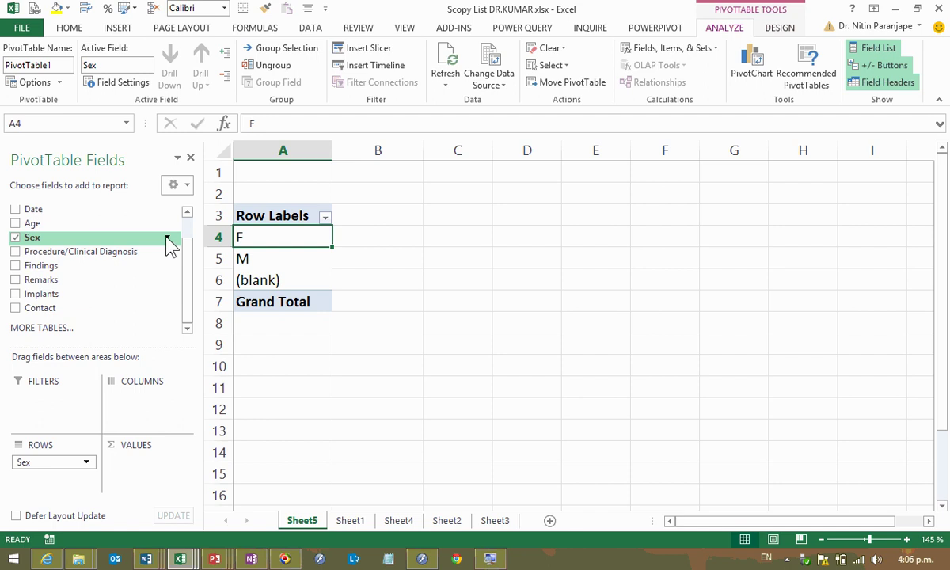
Add the Counter field to the PivotTable's values as a count.
{"action": "scroll", "coordinate": [169, 237], "scroll_direction": "up", "scroll_amount": 1}
{"action": "left_click_drag", "start_coordinate": [79, 215], "coordinate": [178, 473]}
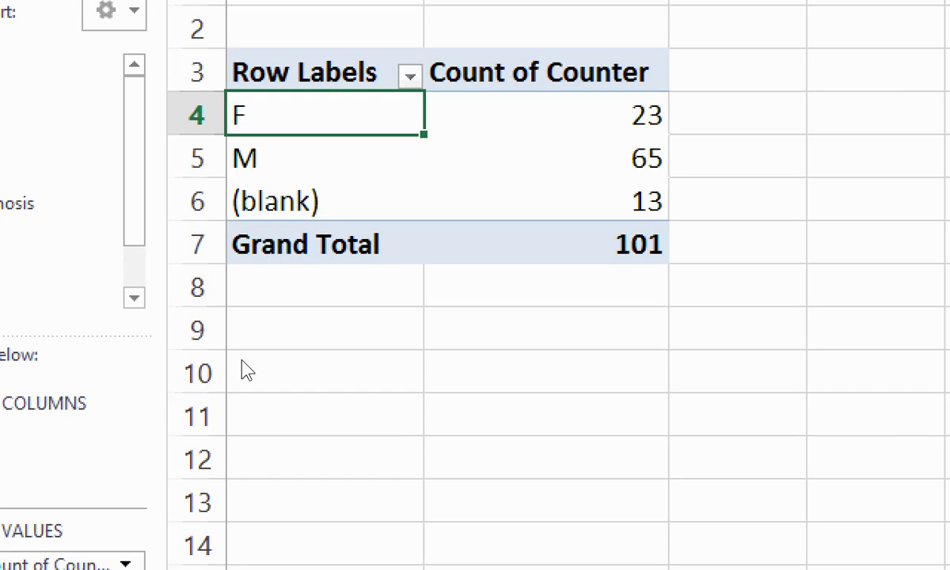
Break the count down by Procedure/Clinical Diagnosis, Implants and Findings in turn instead of Sex, removing each row field again.
{"action": "left_click_drag", "start_coordinate": [47, 496], "coordinate": [51, 466]}
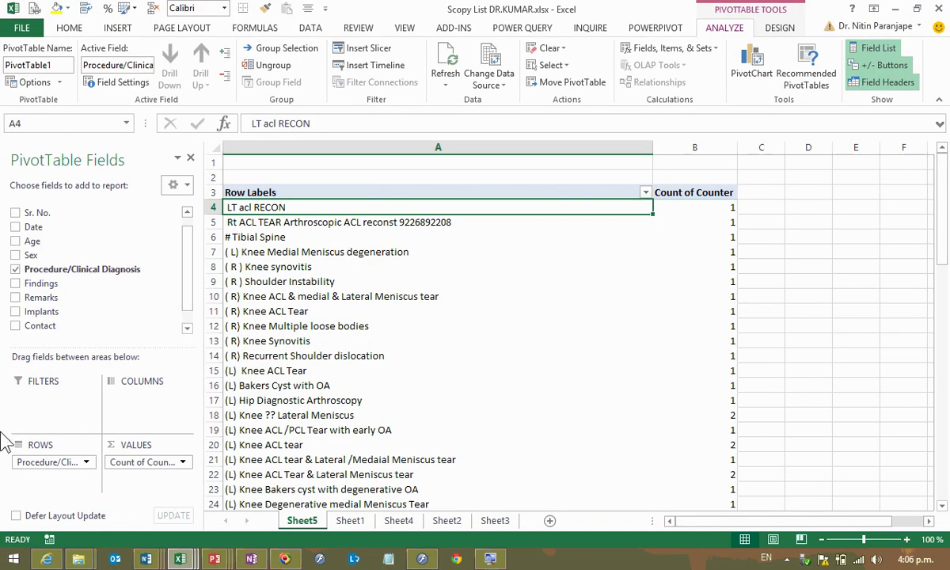
{"action": "left_click_drag", "start_coordinate": [16, 463], "coordinate": [91, 281]}
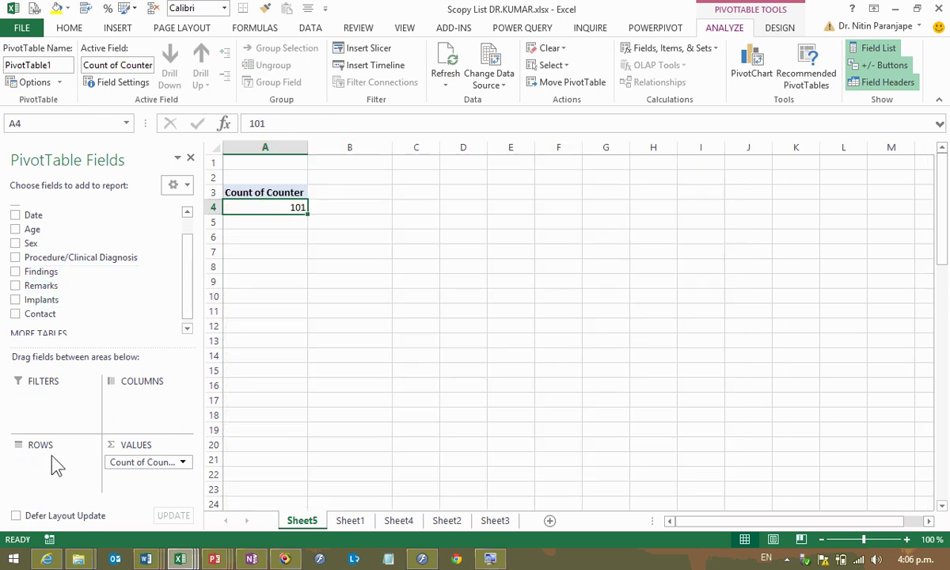
{"action": "left_click_drag", "start_coordinate": [51, 463], "coordinate": [61, 462]}
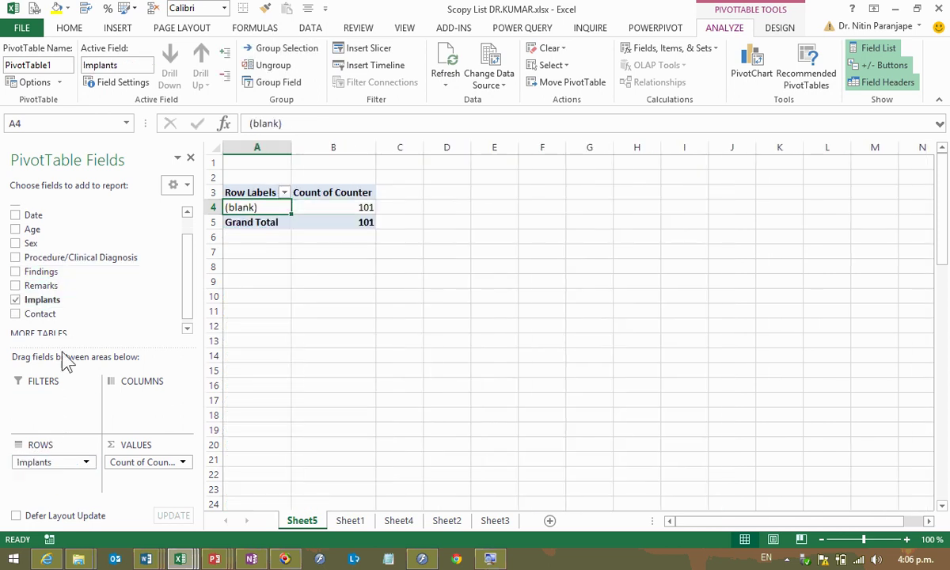
{"action": "left_click_drag", "start_coordinate": [67, 360], "coordinate": [54, 246]}
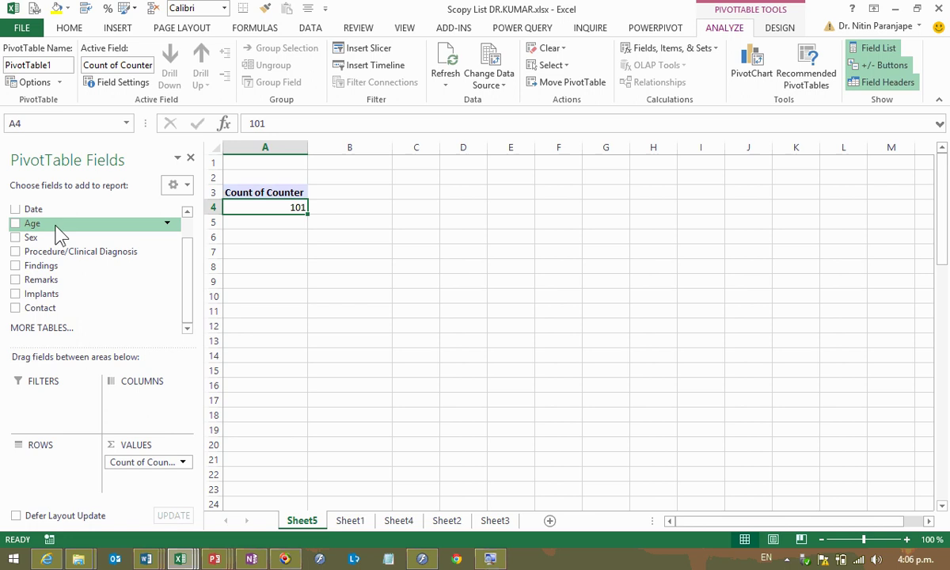
{"action": "left_click_drag", "start_coordinate": [61, 268], "coordinate": [56, 467]}
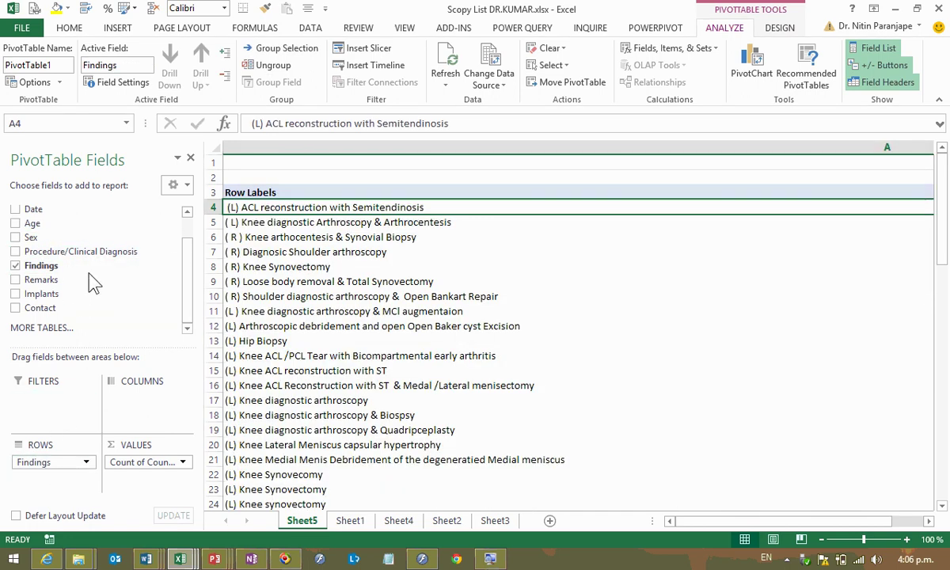
{"action": "left_click", "coordinate": [15, 266]}
Switch to File Explorer and look through the Nair and Med folders for another sample workbook.
{"action": "mouse_move", "coordinate": [77, 554]}
{"action": "left_click", "coordinate": [69, 521]}
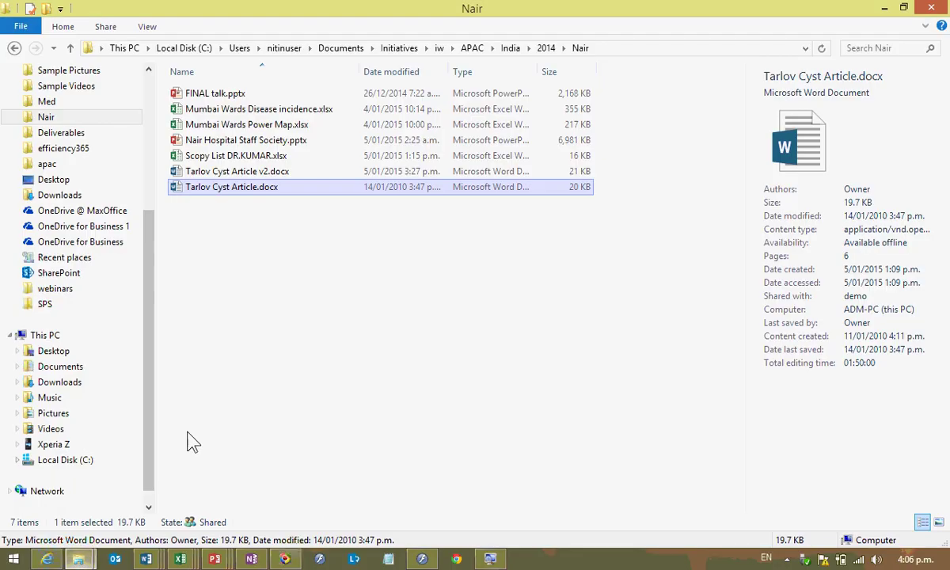
{"action": "left_click", "coordinate": [272, 112]}
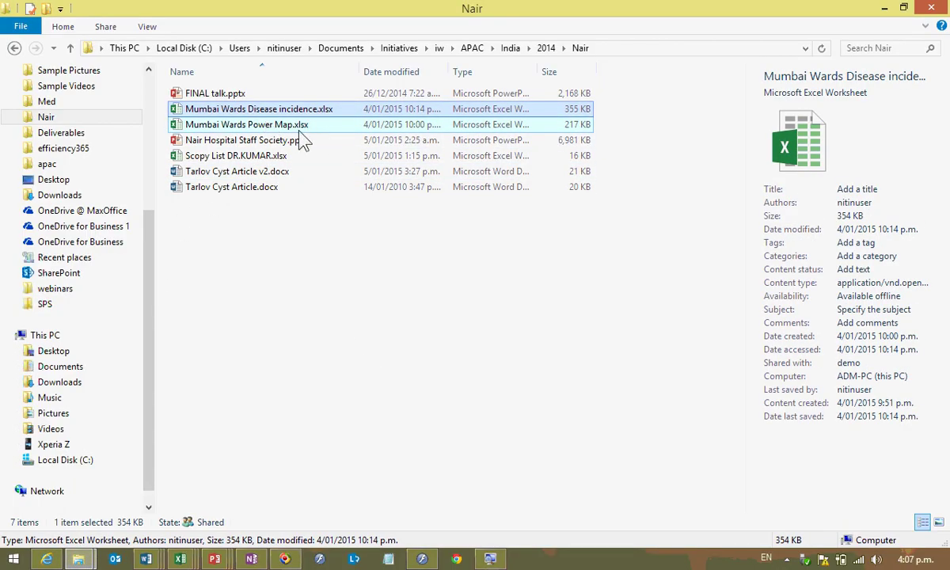
{"action": "left_click", "coordinate": [70, 103]}
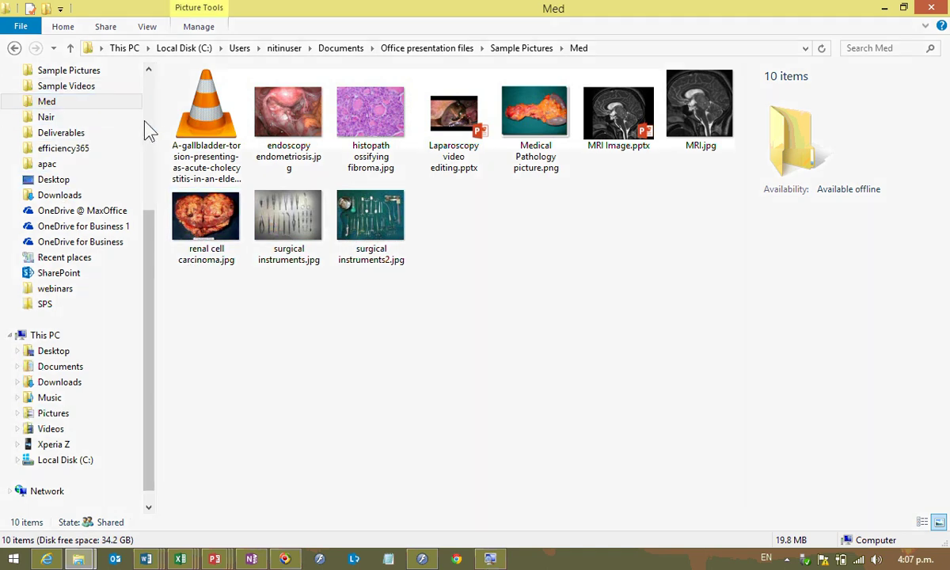
Search the computer for "dadar ext:xls" and open the workbook Mumbai Wards Disease incidence.xlsx.
{"action": "key", "text": "super"}
{"action": "type", "text": "dadar ext:xls"}
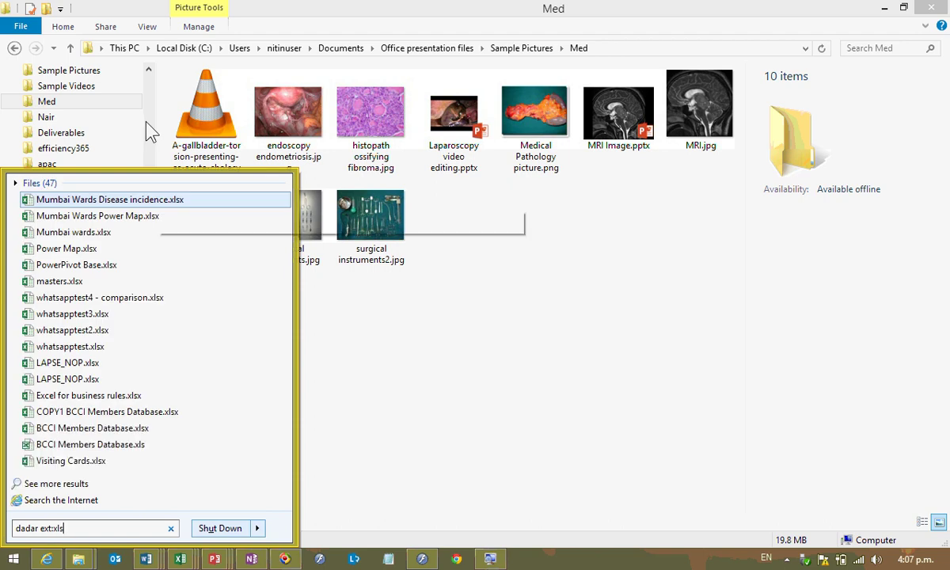
{"action": "key", "text": "Return"}
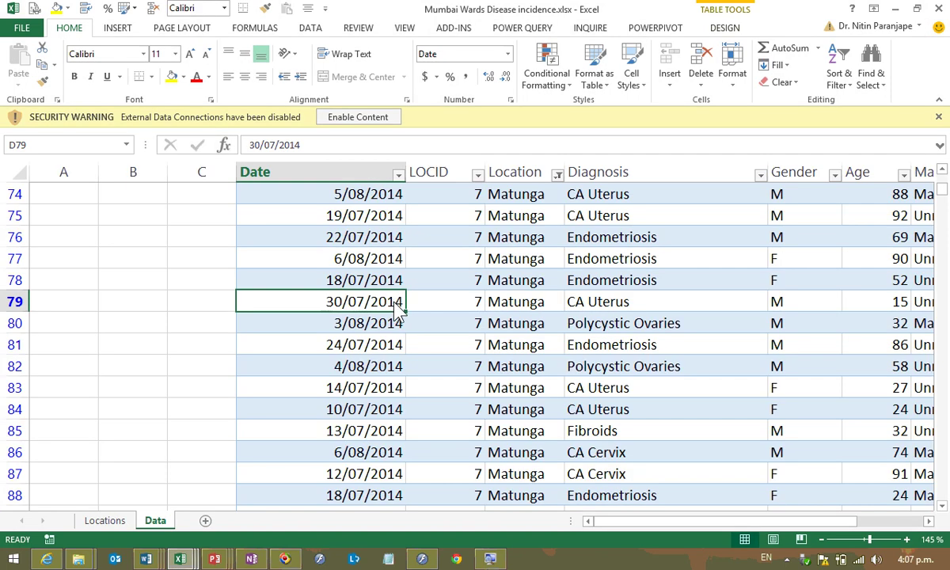
Examine the Data sheet's table from its first rows, checking the Location, Diagnosis, Gender, Age and Marital Status columns.
{"action": "scroll", "coordinate": [388, 301], "scroll_direction": "up", "scroll_amount": 6}
{"action": "scroll", "coordinate": [398, 313], "scroll_direction": "up", "scroll_amount": 18}
{"action": "left_click", "coordinate": [520, 329]}
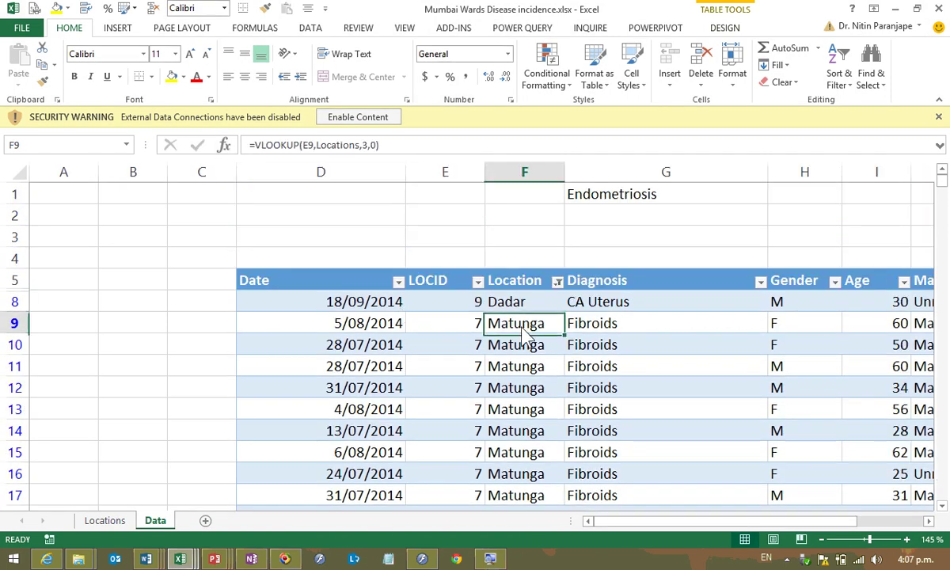
{"action": "scroll", "coordinate": [522, 337], "scroll_direction": "down", "scroll_amount": 2}
{"action": "scroll", "coordinate": [522, 340], "scroll_direction": "up", "scroll_amount": 2}
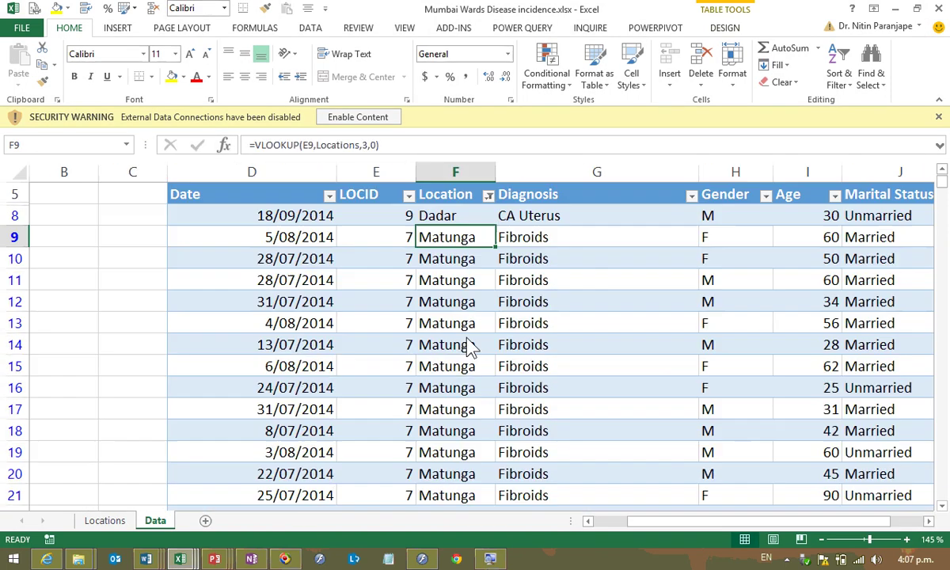
{"action": "left_click", "coordinate": [454, 221]}
{"action": "left_click", "coordinate": [563, 223]}
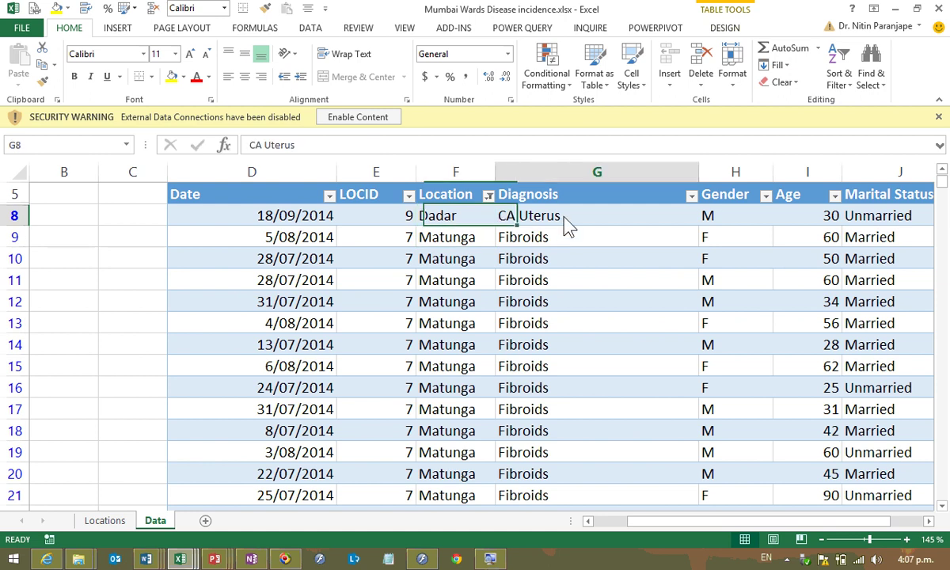
{"action": "left_click", "coordinate": [728, 214]}
{"action": "left_click", "coordinate": [811, 218]}
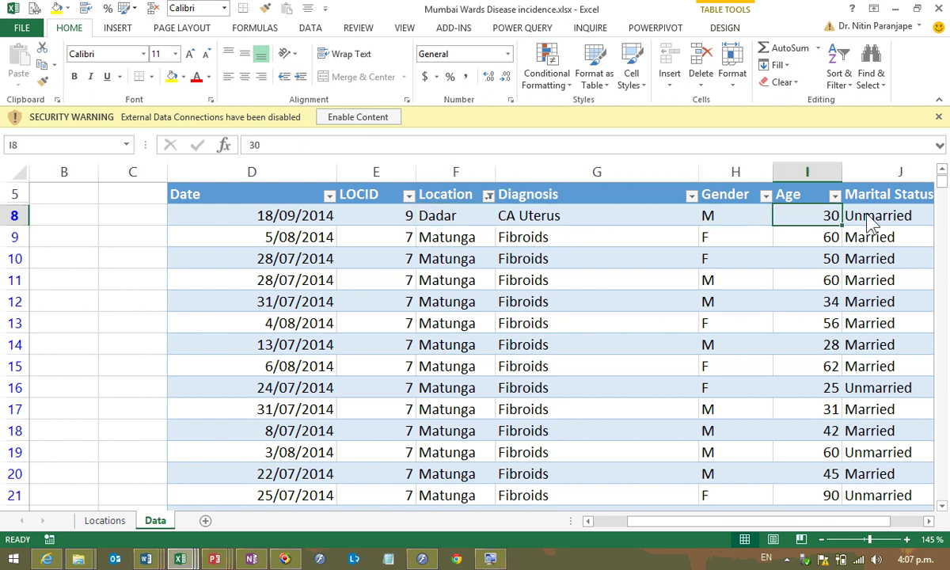
{"action": "left_click", "coordinate": [871, 223]}
{"action": "key", "text": "Right"}
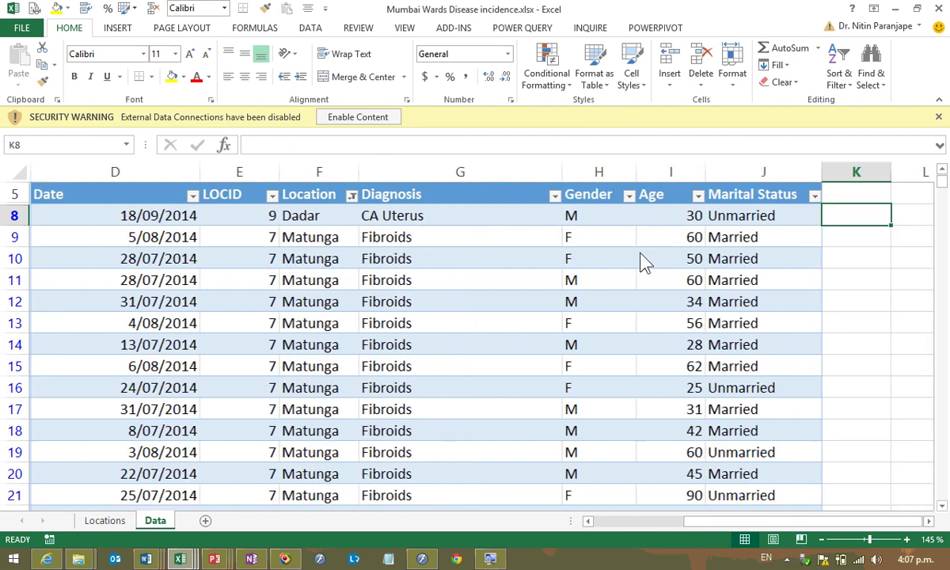
Create a PivotTable on a new sheet from the Data table, with Diagnosis in rows and its count in values.
{"action": "left_click", "coordinate": [533, 312]}
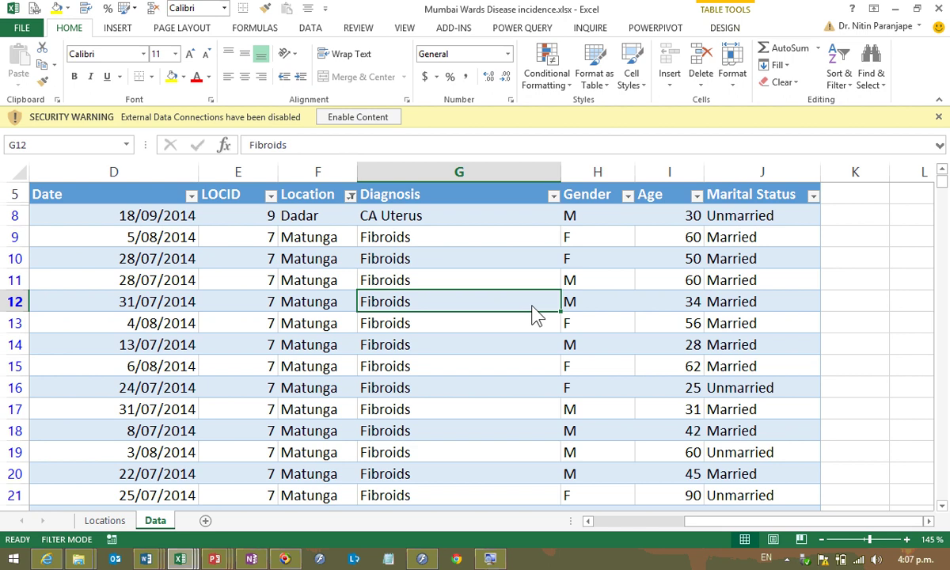
{"action": "key", "text": "alt+d+p"}
{"action": "key", "text": "Return"}
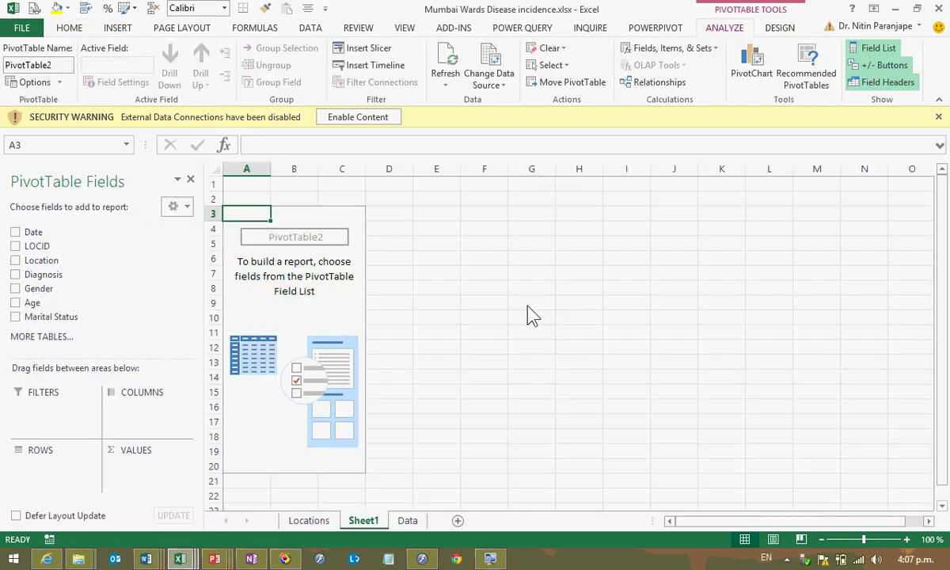
{"action": "scroll", "coordinate": [51, 305], "scroll_direction": "up", "scroll_amount": 6}
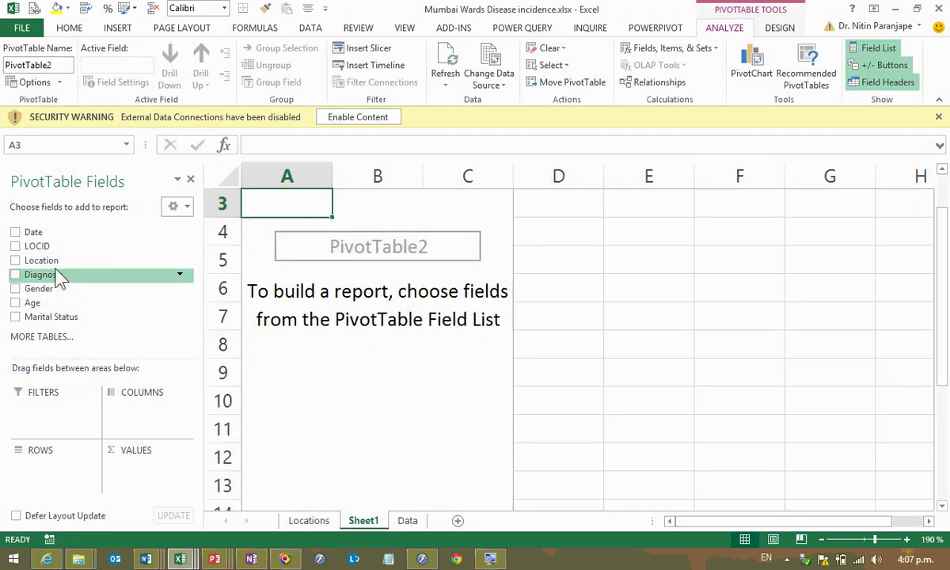
{"action": "left_click_drag", "start_coordinate": [60, 273], "coordinate": [61, 487]}
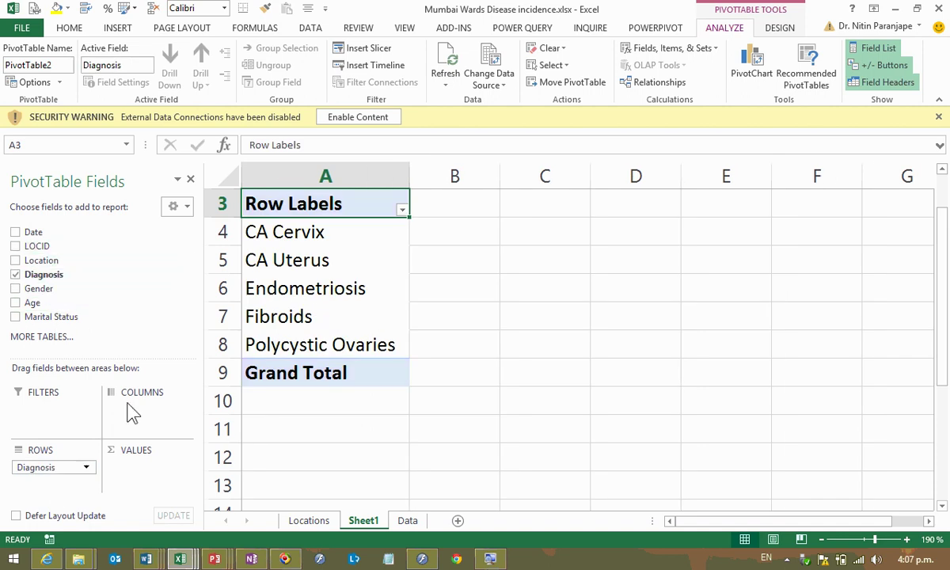
{"action": "left_click_drag", "start_coordinate": [136, 484], "coordinate": [136, 481]}
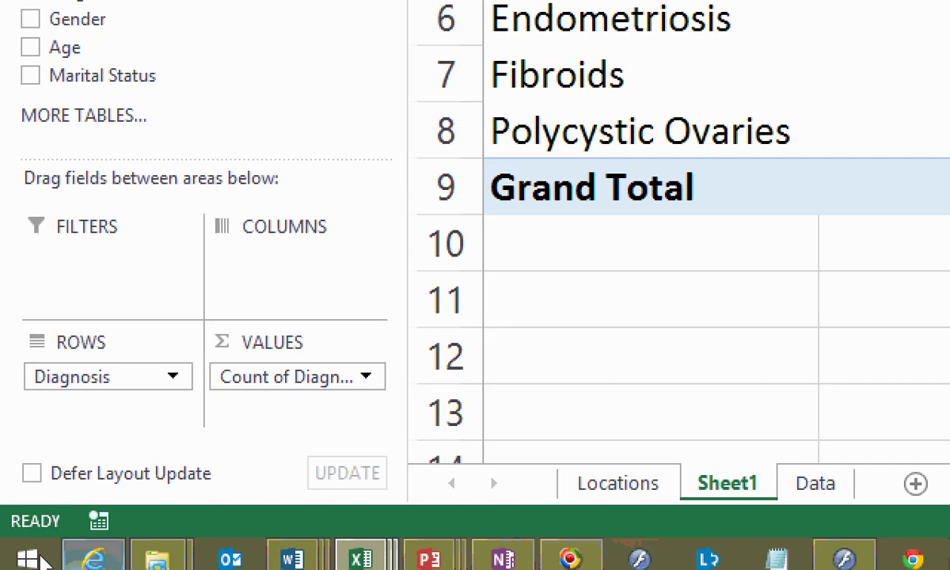
Try Gender as a second row field, move it to the columns, and remove it from the PivotTable again.
{"action": "left_click_drag", "start_coordinate": [60, 482], "coordinate": [59, 475]}
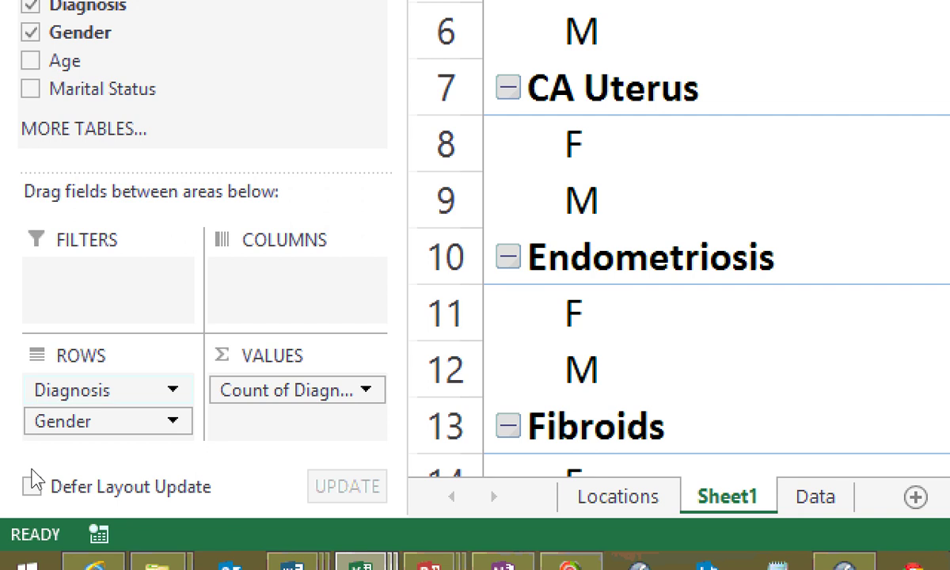
{"action": "left_click_drag", "start_coordinate": [121, 423], "coordinate": [277, 257]}
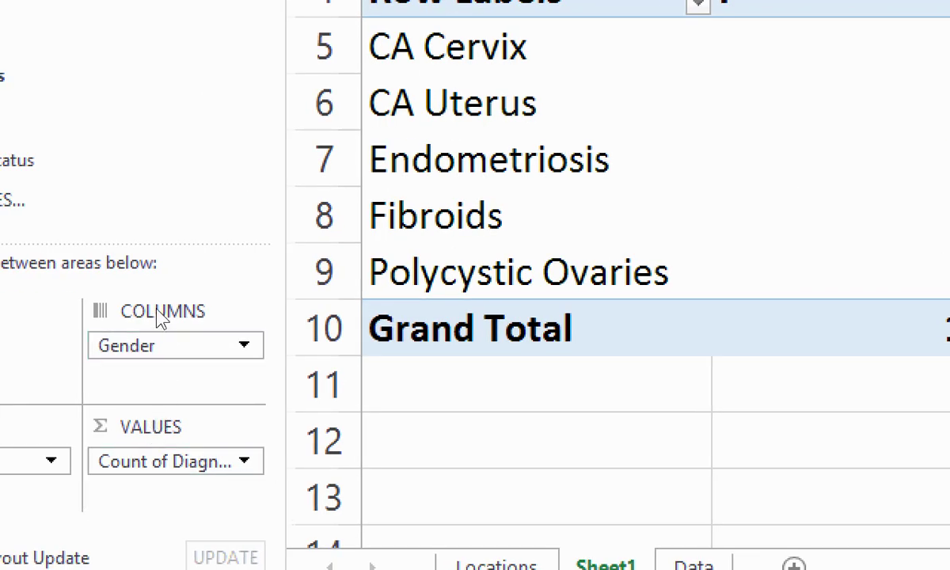
{"action": "left_click_drag", "start_coordinate": [158, 345], "coordinate": [195, 144]}
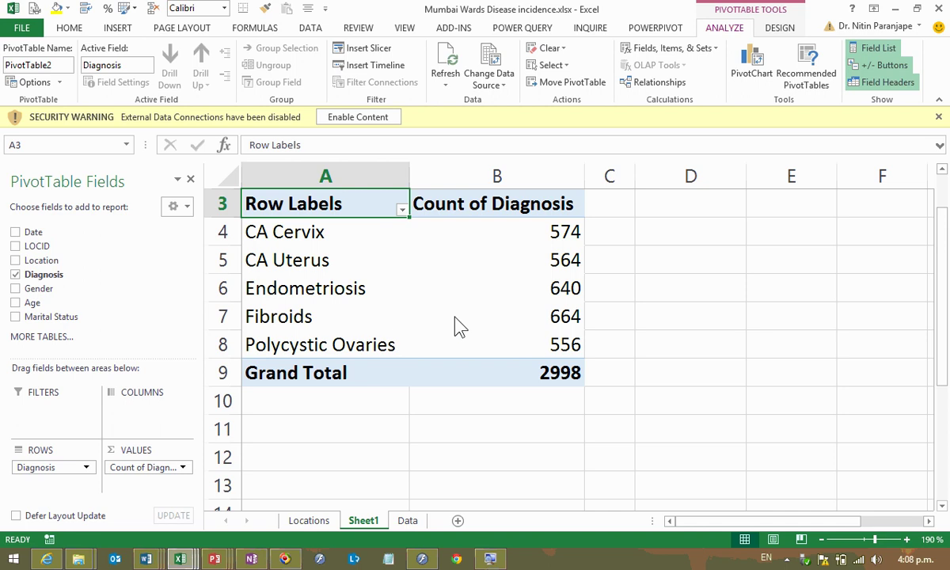
Show the Count of Diagnosis values as % of Column Total and add a second plain count of Diagnosis beside them.
{"action": "left_click", "coordinate": [569, 319]}
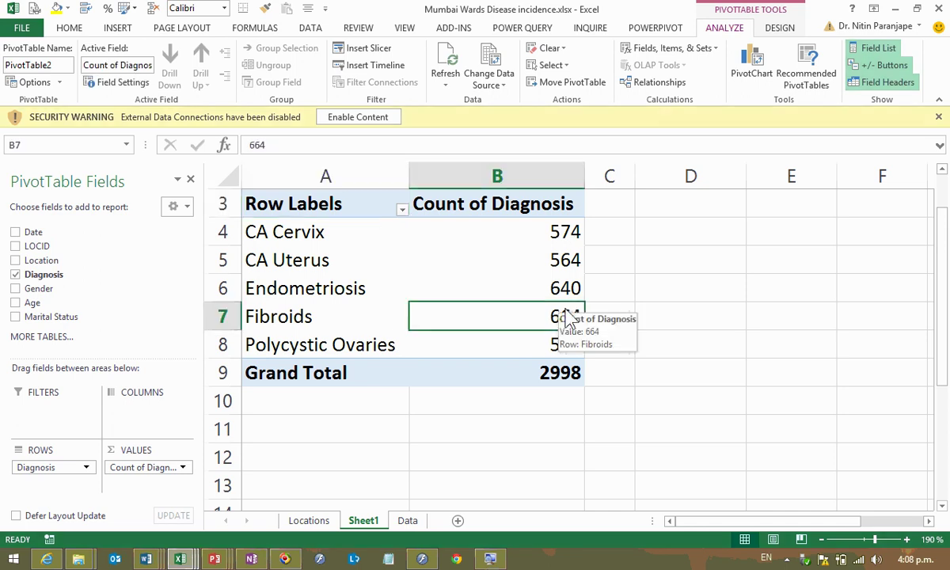
{"action": "left_click", "coordinate": [547, 373]}
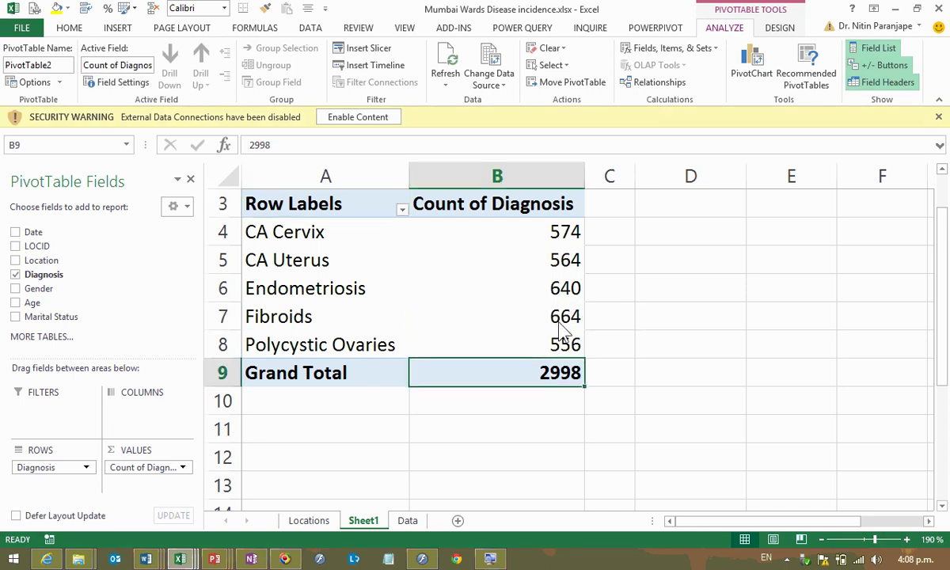
{"action": "mouse_move", "coordinate": [554, 297]}
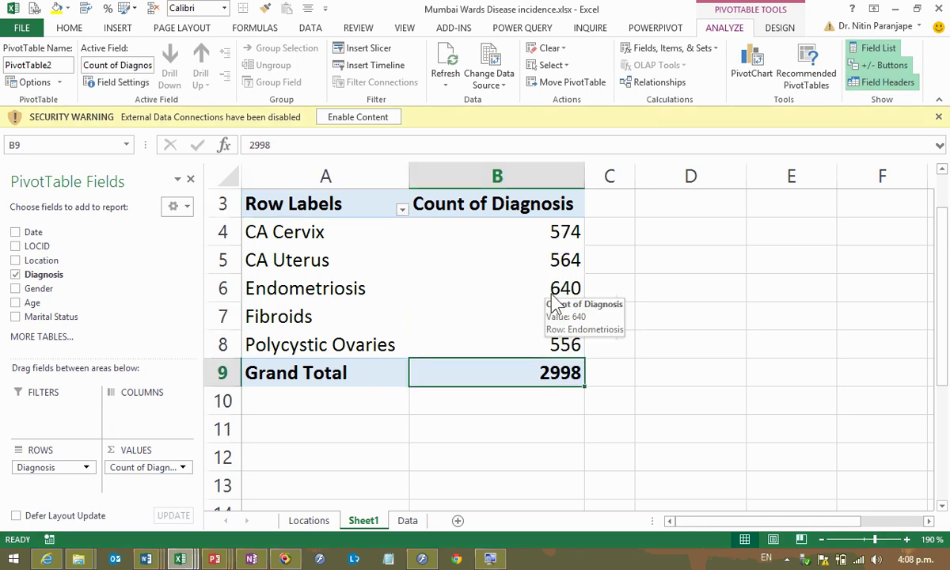
{"action": "left_click", "coordinate": [532, 293]}
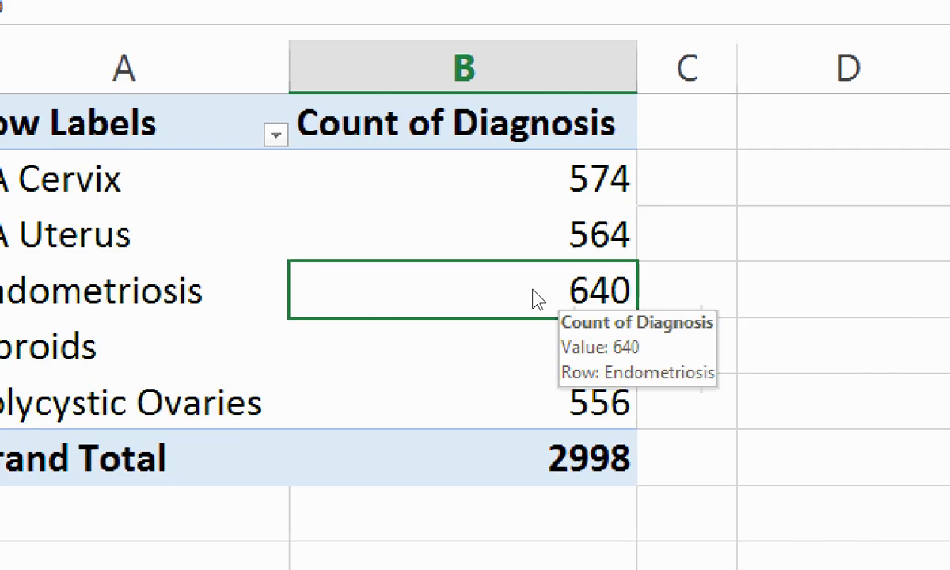
{"action": "left_click", "coordinate": [513, 262]}
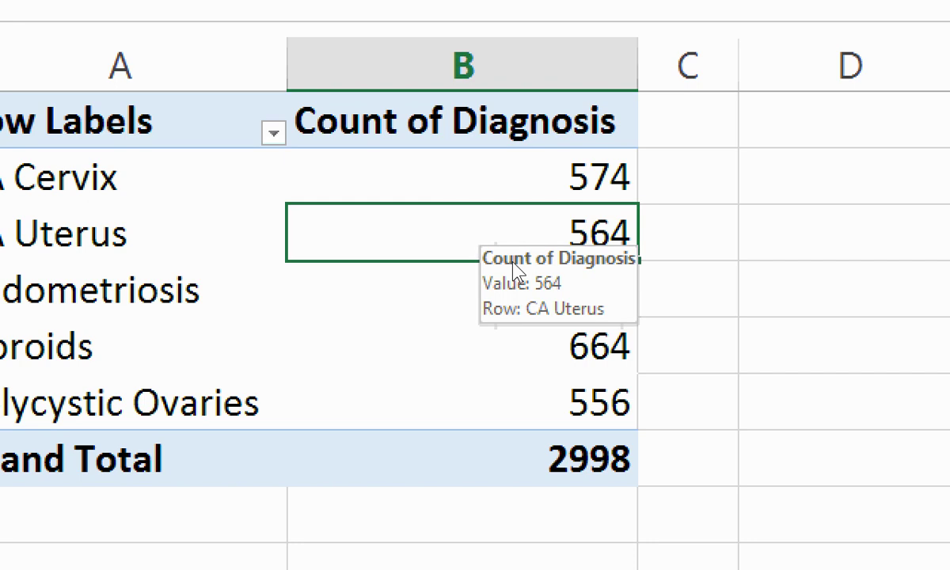
{"action": "right_click", "coordinate": [510, 267]}
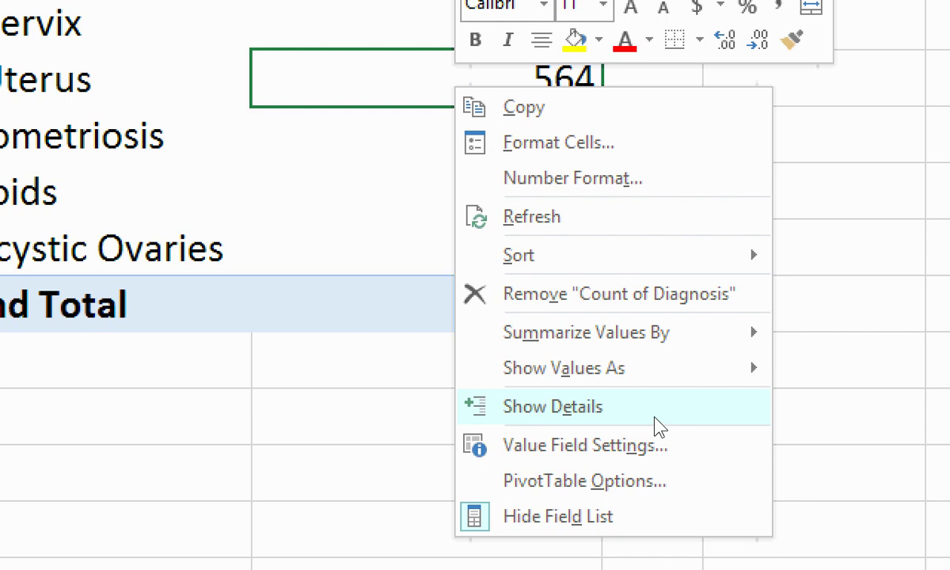
{"action": "mouse_move", "coordinate": [605, 371]}
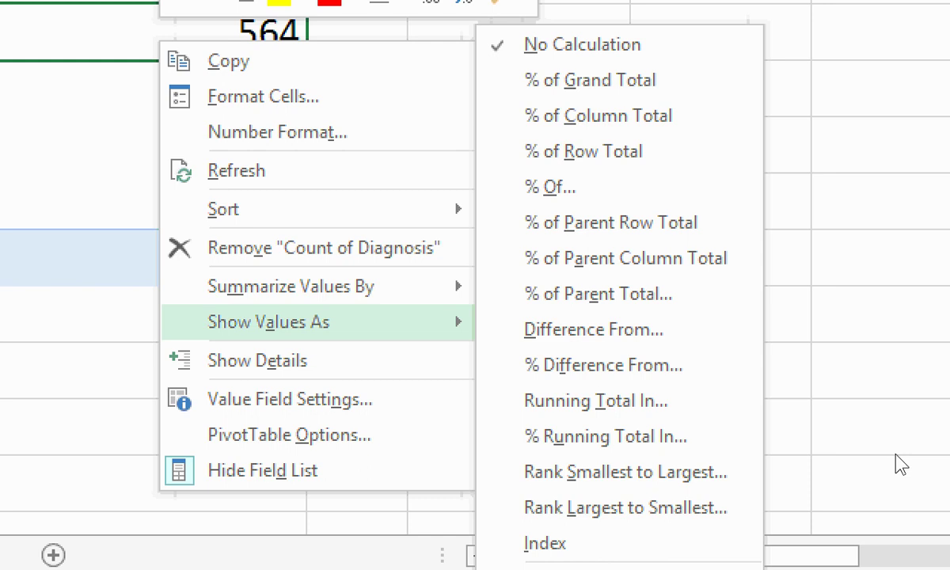
{"action": "key", "text": "Down"}
{"action": "key", "text": "Down"}
{"action": "key", "text": "Down"}
{"action": "key", "text": "Up"}
{"action": "key", "text": "Down"}
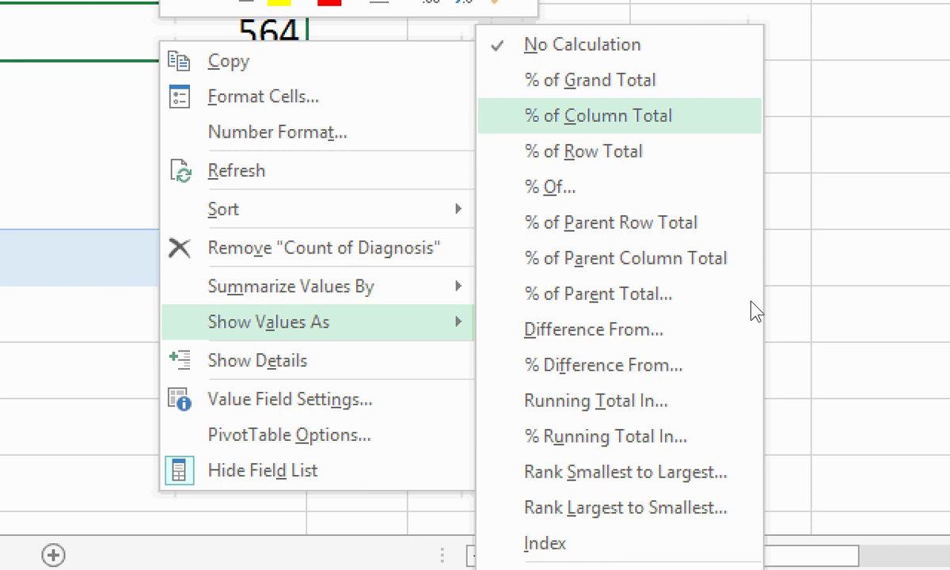
{"action": "key", "text": "Return"}
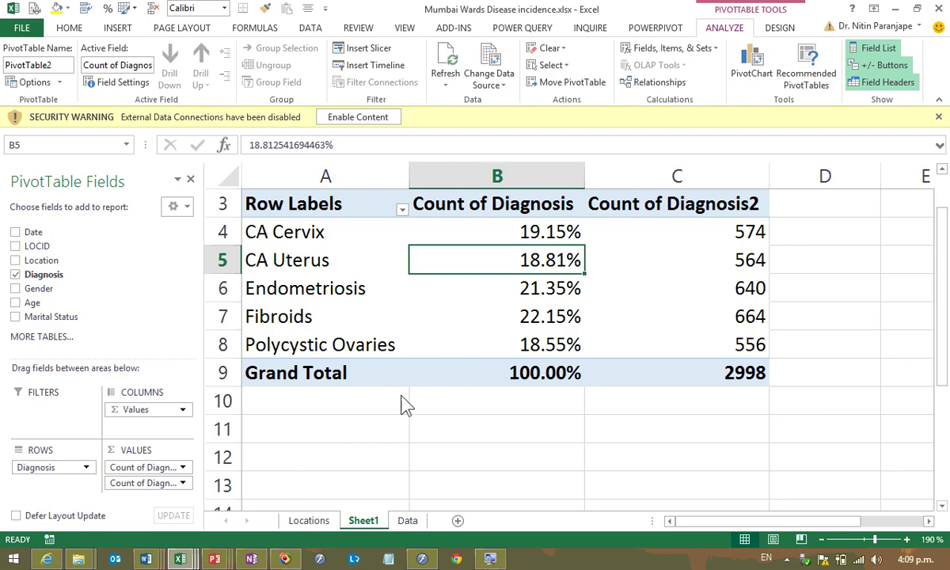
Remove Diagnosis from the PivotTable rows and insert a new table column before LOCID on the Data sheet.
{"action": "left_click_drag", "start_coordinate": [29, 475], "coordinate": [82, 265]}
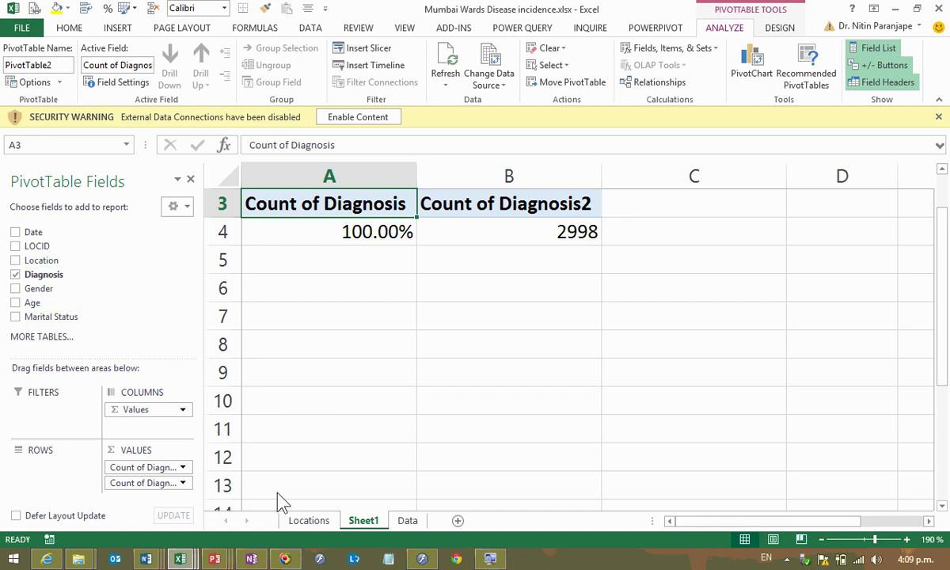
{"action": "left_click", "coordinate": [406, 520]}
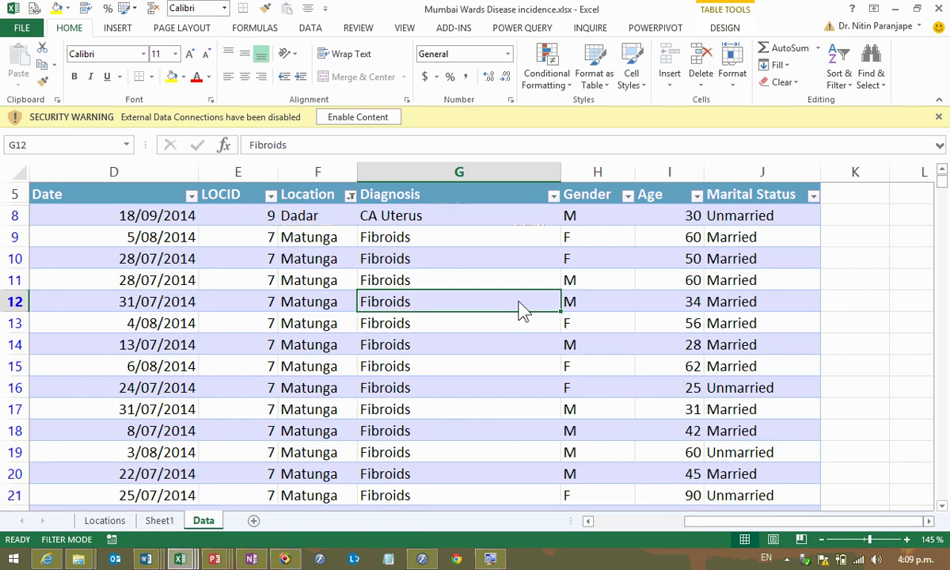
{"action": "right_click", "coordinate": [228, 191]}
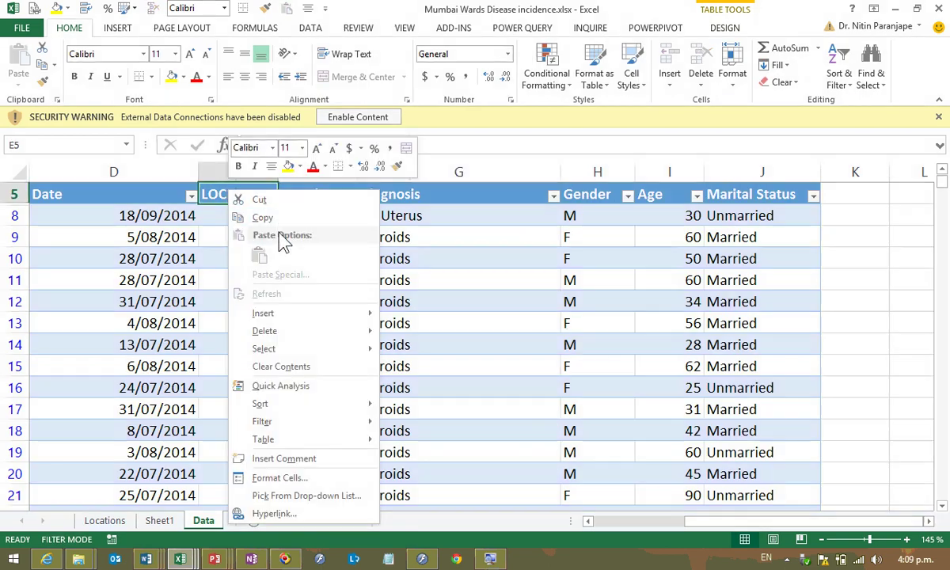
{"action": "mouse_move", "coordinate": [301, 315]}
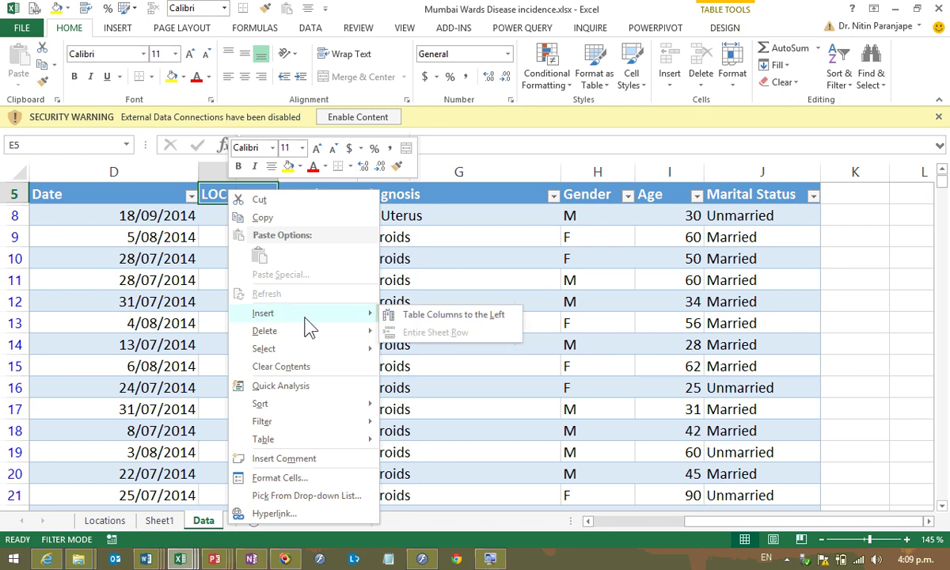
{"action": "left_click", "coordinate": [437, 316]}
{"action": "left_click", "coordinate": [241, 228]}
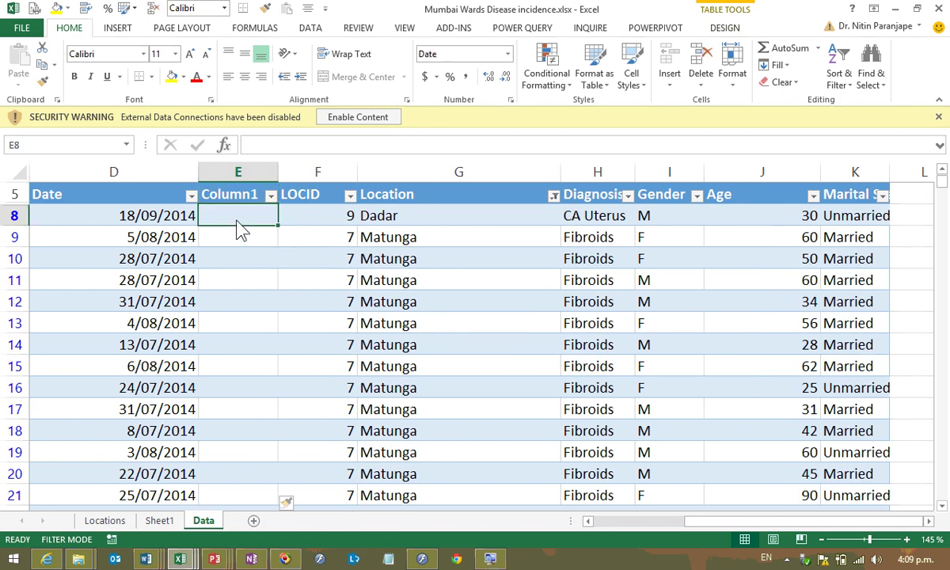
{"action": "type", "text": "=mon"}
{"action": "key", "text": "BackSpace"}
{"action": "key", "text": "BackSpace"}
{"action": "key", "text": "BackSpace"}
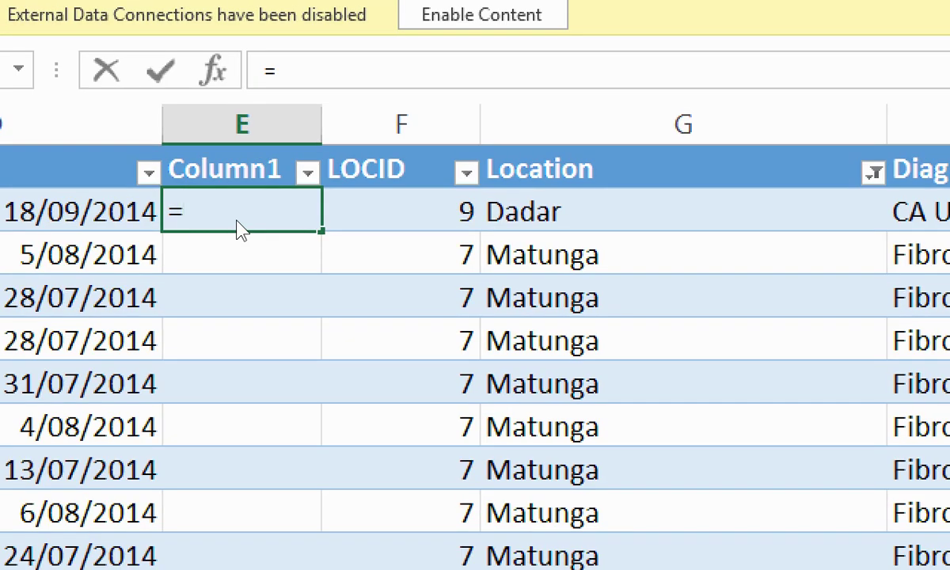
{"action": "type", "text": "text("}
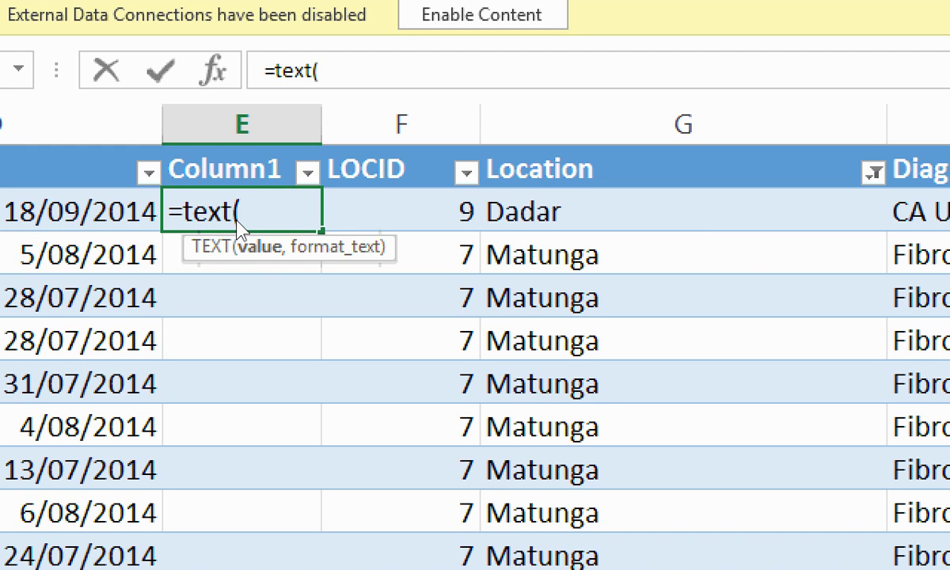
{"action": "key", "text": "Left"}
{"action": "type", "text": ","}
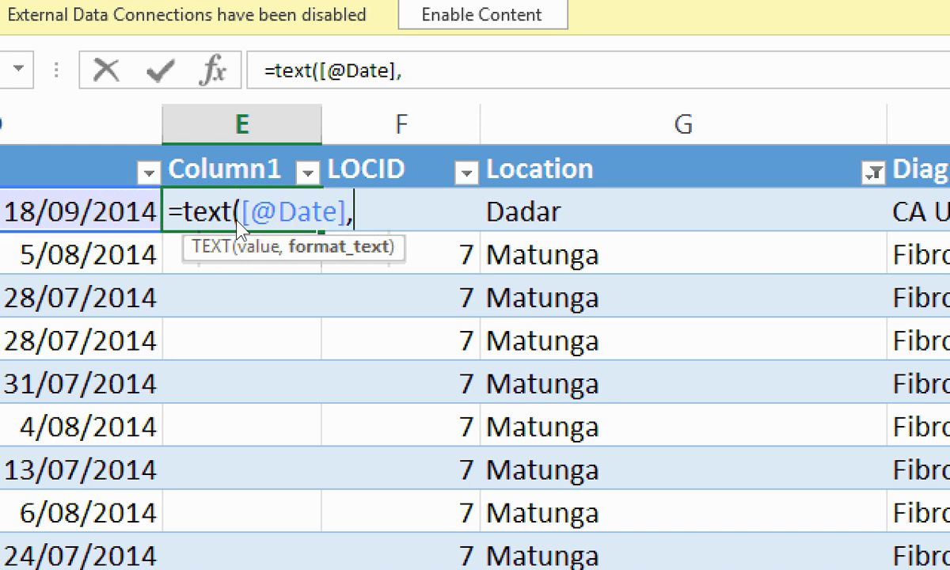
{"action": "type", "text": "\"mmm\""}
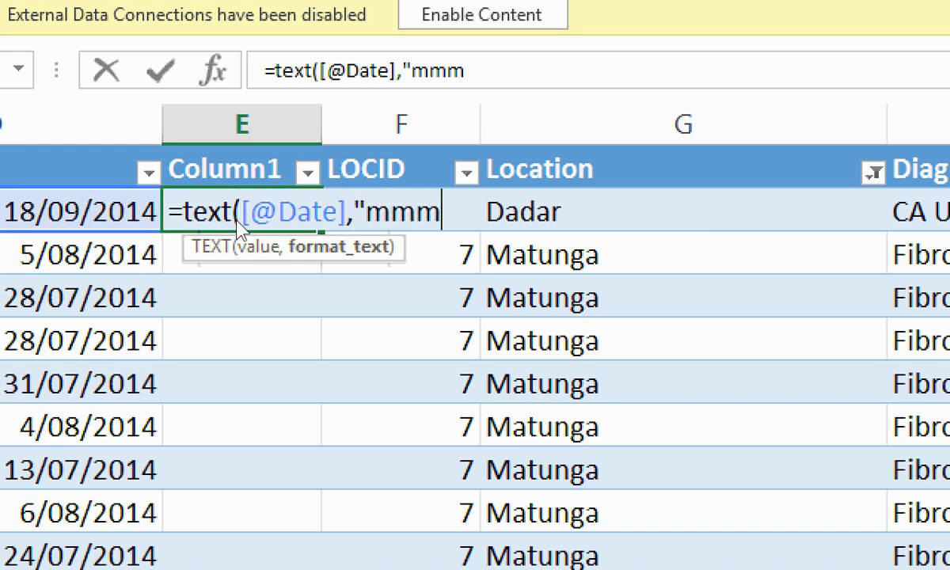
{"action": "type", "text": ")"}
{"action": "key", "text": "Return"}
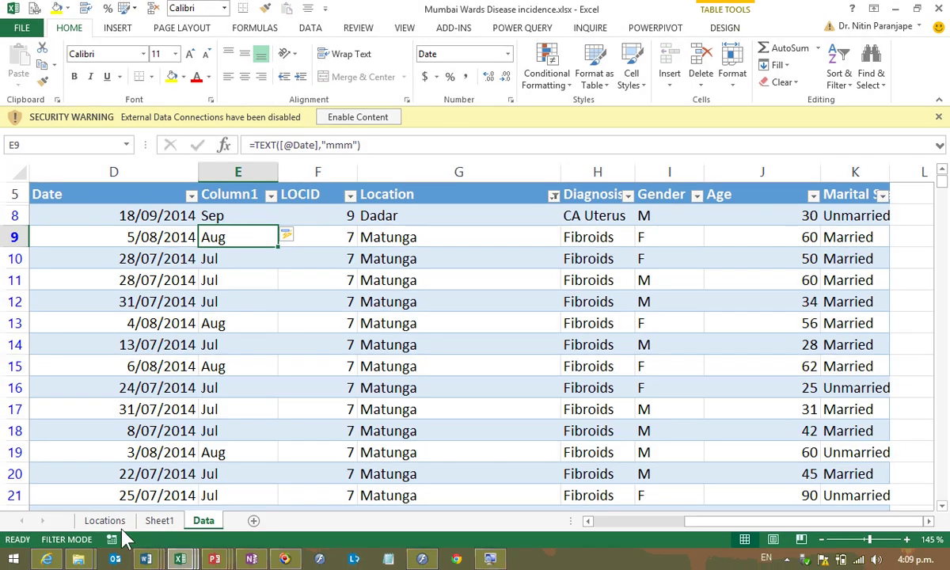
Refresh the PivotTable on Sheet1, allowing the external data connection, and add Column1 to the rows.
{"action": "left_click", "coordinate": [159, 520]}
{"action": "right_click", "coordinate": [309, 232]}
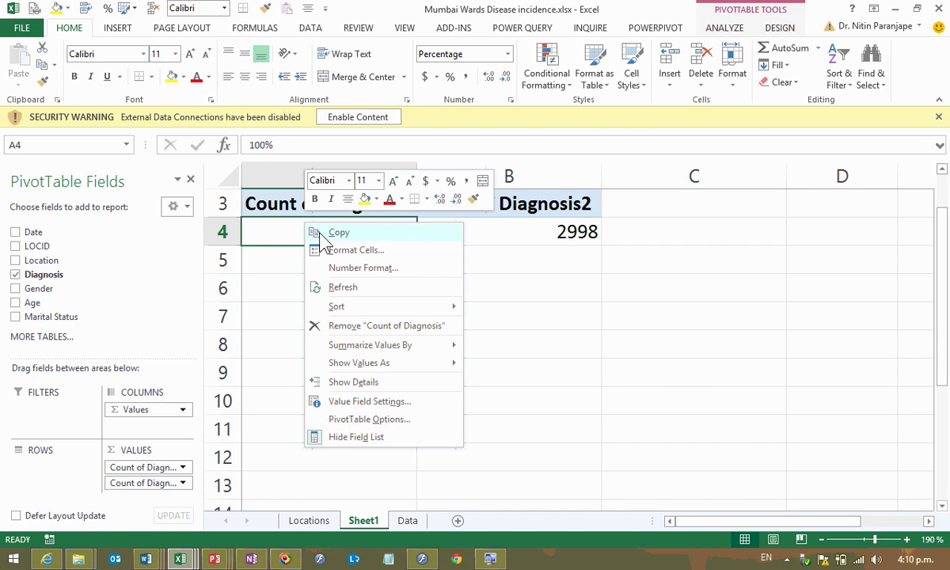
{"action": "left_click", "coordinate": [354, 287]}
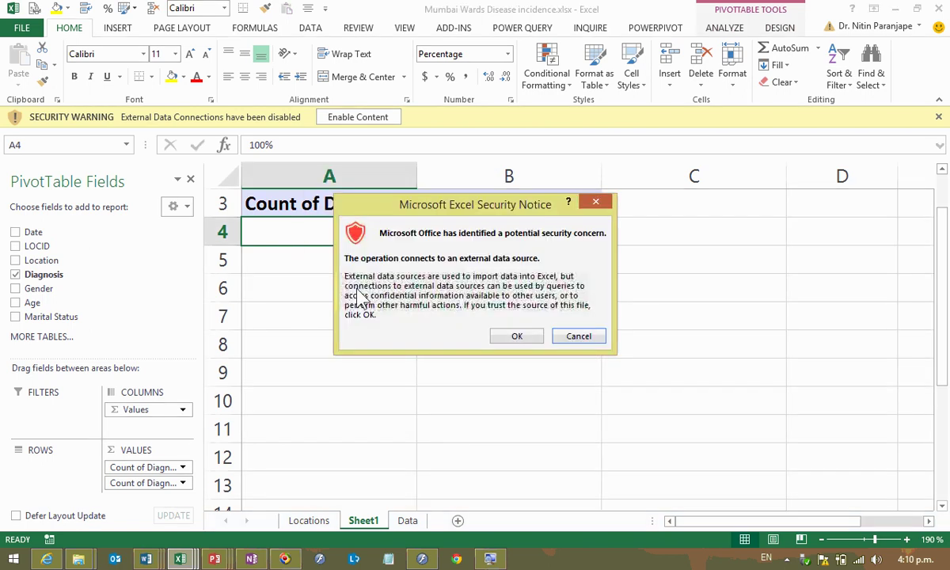
{"action": "left_click", "coordinate": [504, 334]}
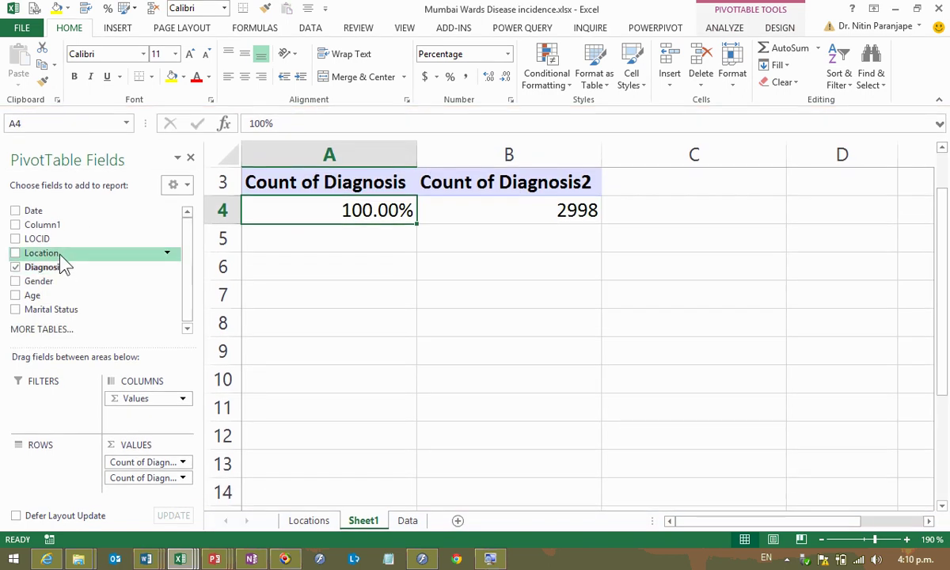
{"action": "left_click_drag", "start_coordinate": [47, 225], "coordinate": [63, 439]}
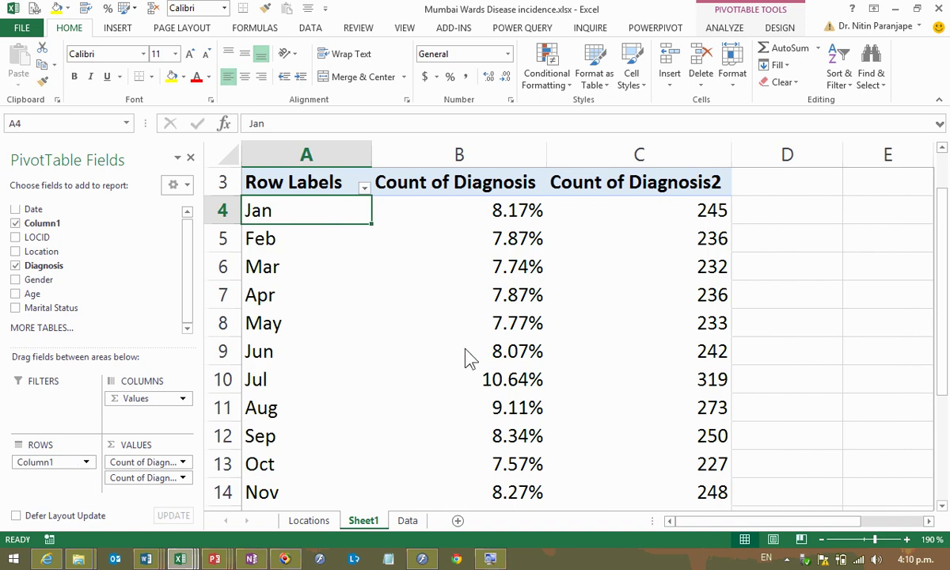
{"action": "mouse_move", "coordinate": [467, 358]}
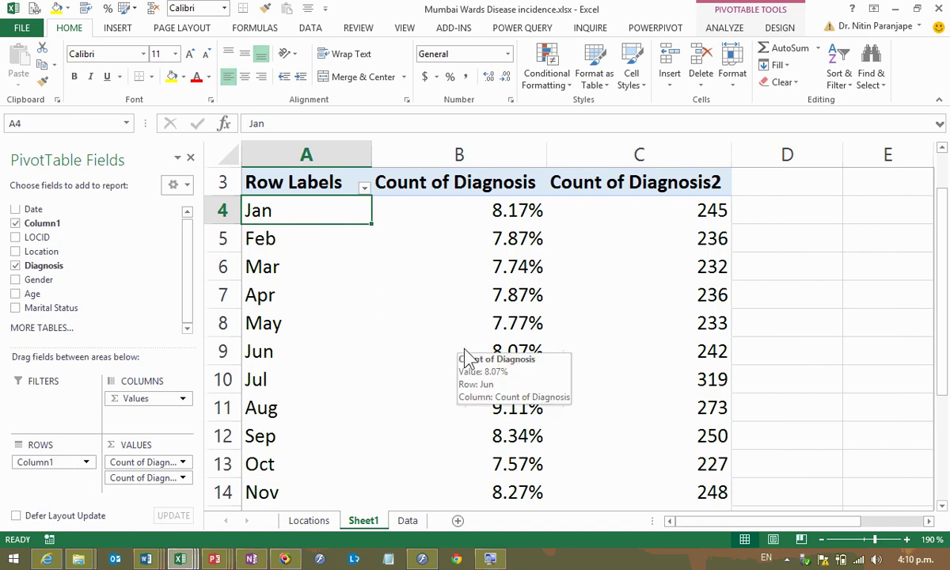
Remove the second count, Count of Diagnosis2, from the PivotTable values.
{"action": "left_click", "coordinate": [469, 358]}
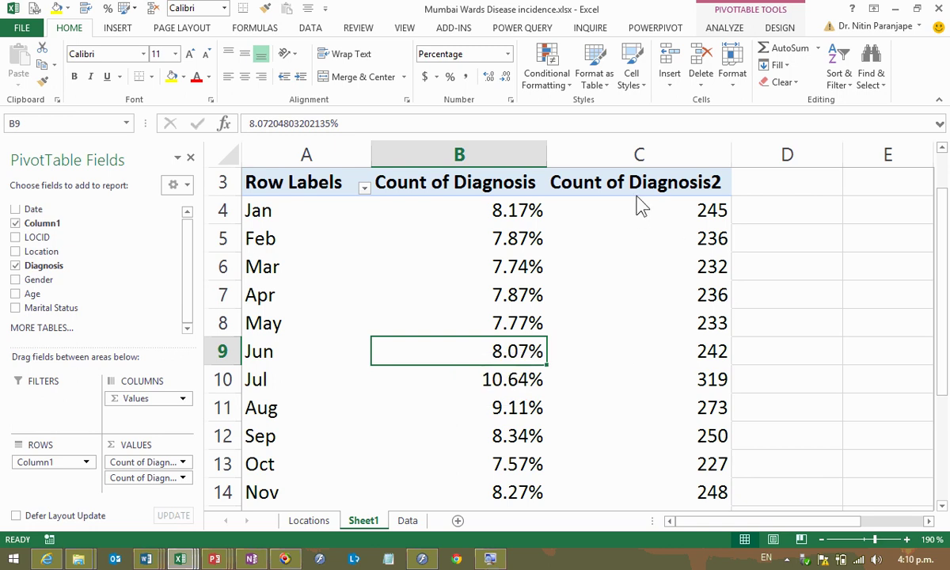
{"action": "left_click_drag", "start_coordinate": [141, 478], "coordinate": [103, 253]}
{"action": "scroll", "coordinate": [575, 328], "scroll_direction": "down", "scroll_amount": 2}
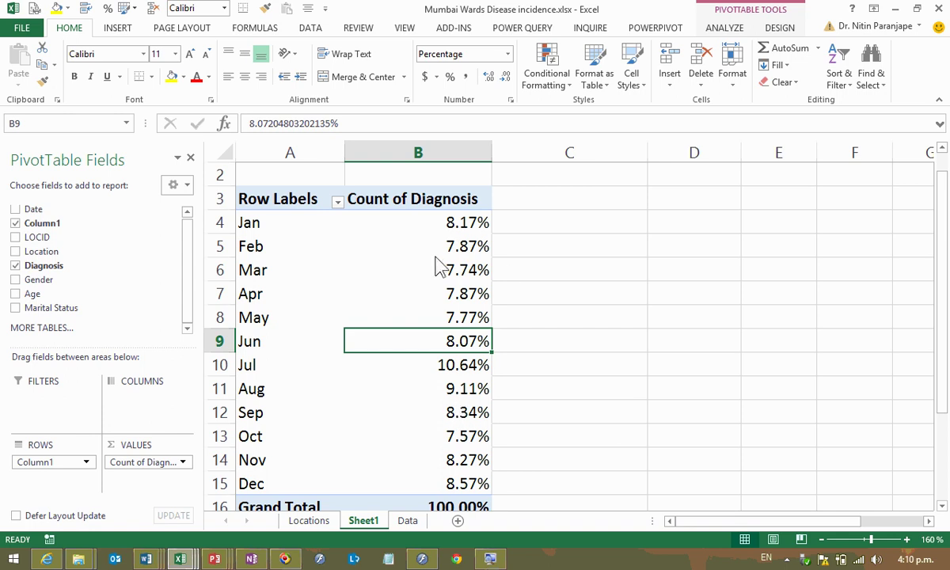
{"action": "mouse_move", "coordinate": [434, 261]}
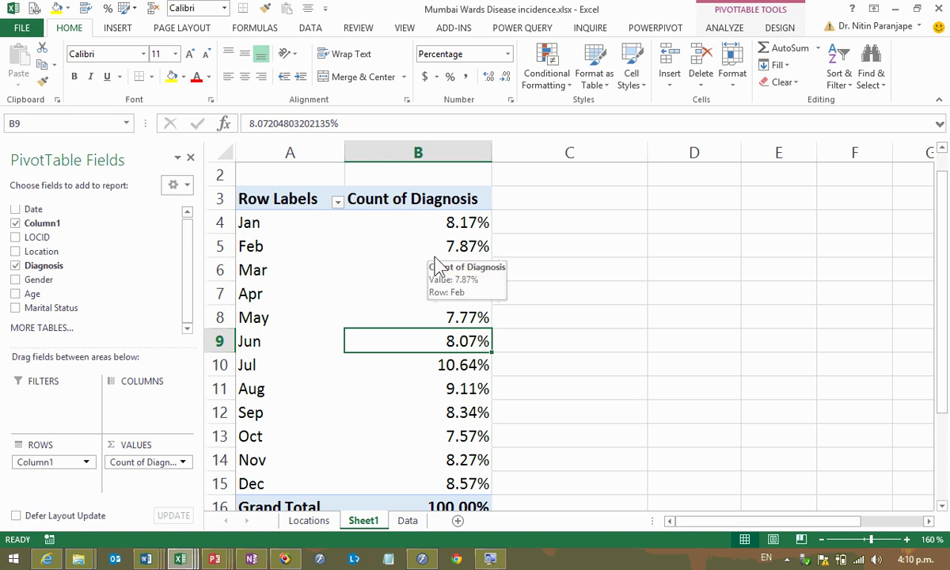
Try light blue gradient data bars on the monthly percentages in B4:B15 and undo the formatting.
{"action": "left_click_drag", "start_coordinate": [409, 227], "coordinate": [412, 475]}
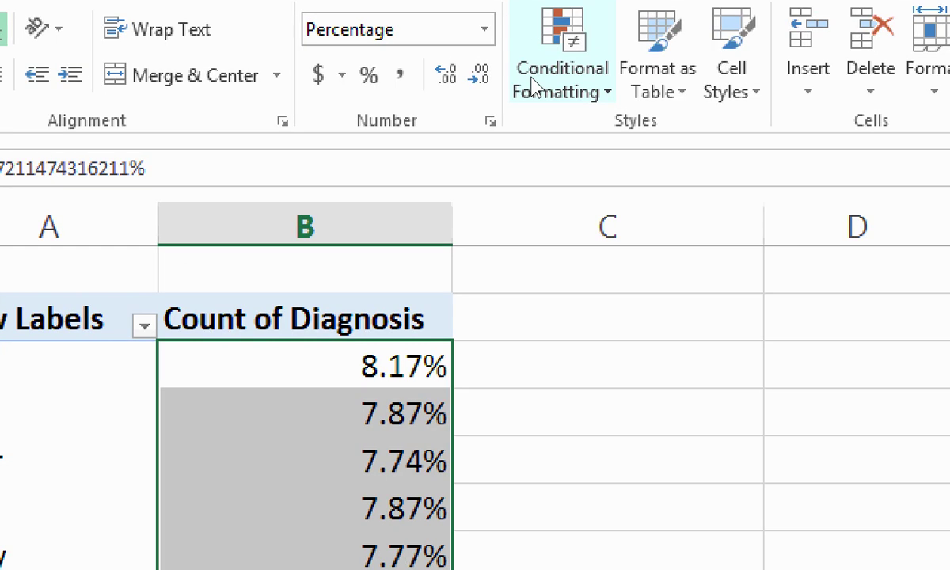
{"action": "left_click", "coordinate": [535, 85]}
{"action": "mouse_move", "coordinate": [713, 271]}
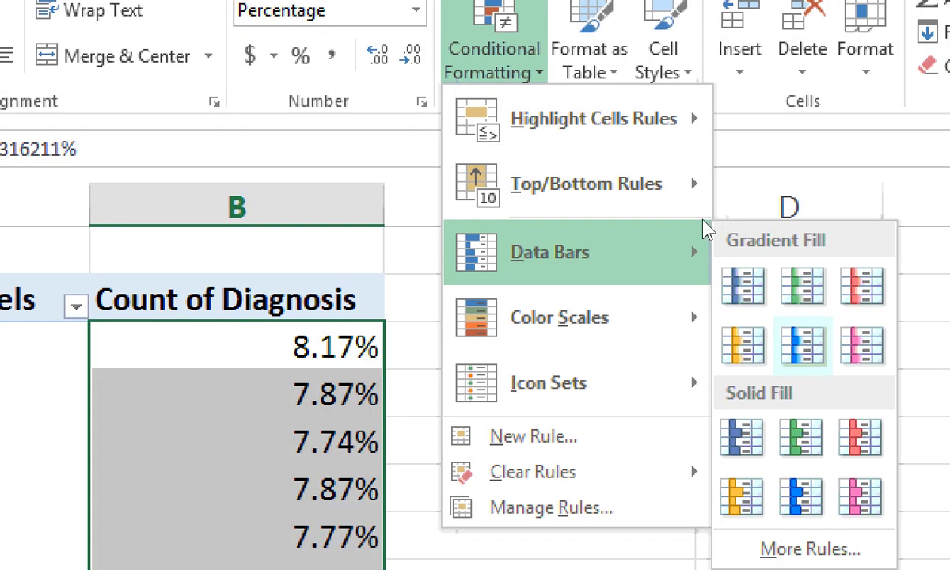
{"action": "left_click", "coordinate": [802, 345]}
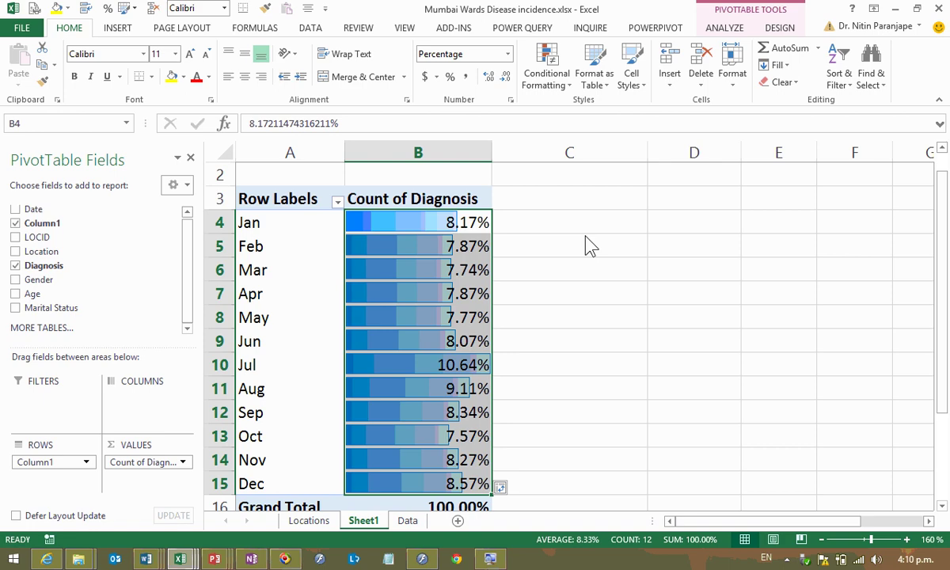
{"action": "left_click", "coordinate": [590, 246]}
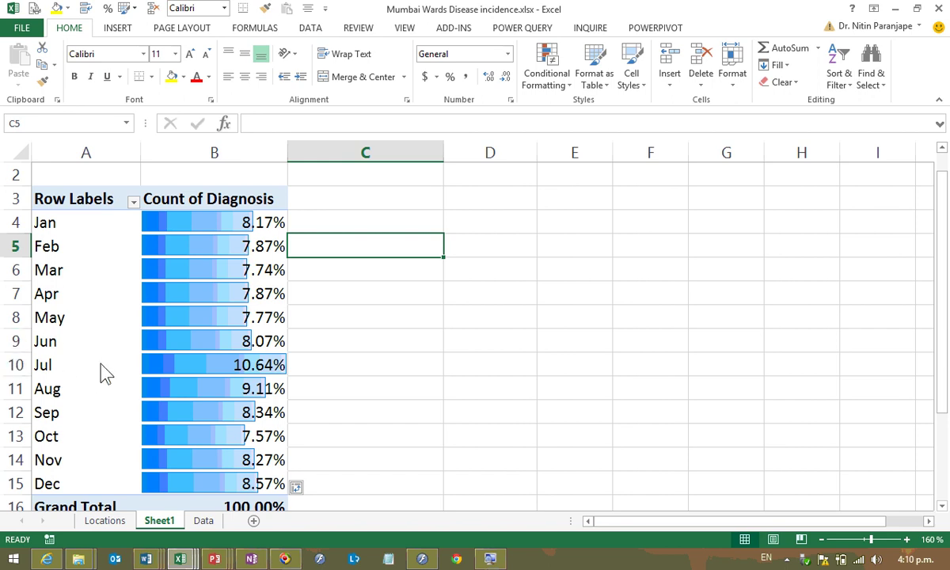
{"action": "left_click", "coordinate": [159, 347]}
{"action": "scroll", "coordinate": [207, 358], "scroll_direction": "up", "scroll_amount": 1}
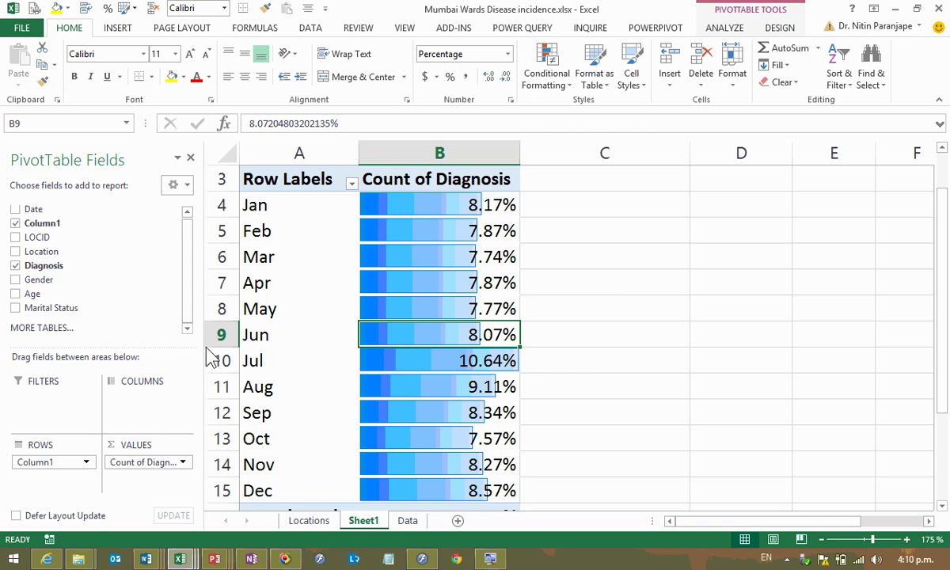
{"action": "scroll", "coordinate": [212, 356], "scroll_direction": "down", "scroll_amount": 1}
{"action": "key", "text": "ctrl+z"}
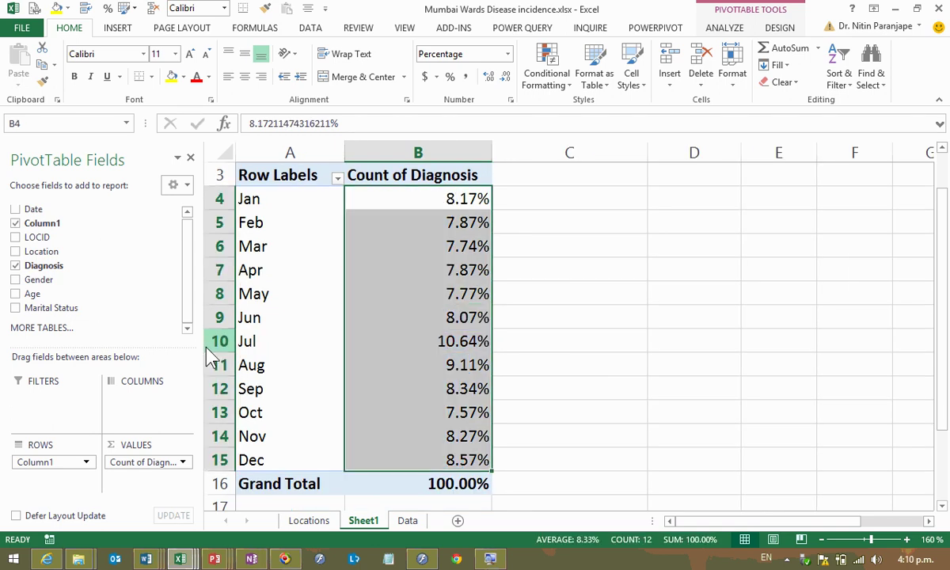
Move Column1 from the PivotTable rows to the filters and add Diagnosis as the row field.
{"action": "left_click", "coordinate": [425, 321]}
{"action": "mouse_move", "coordinate": [427, 379]}
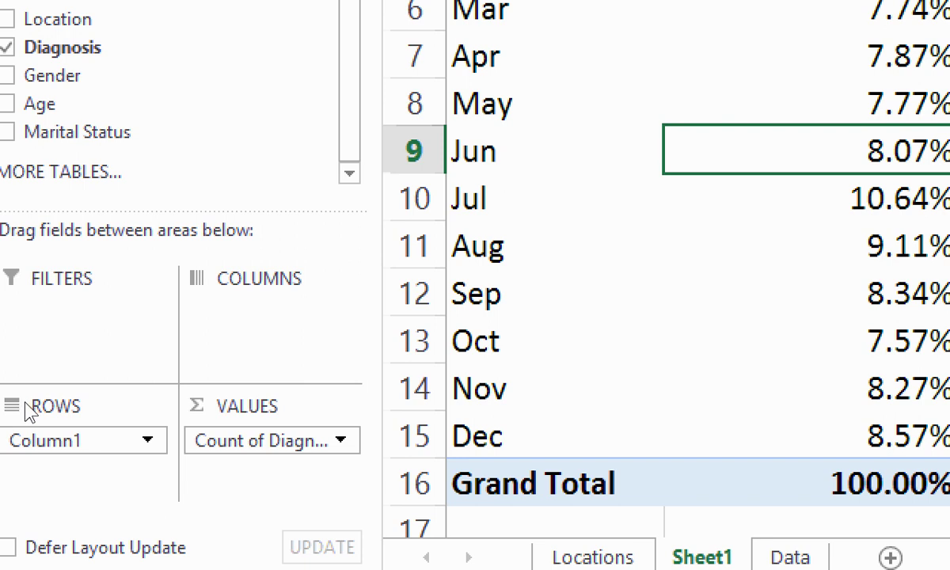
{"action": "left_click_drag", "start_coordinate": [43, 436], "coordinate": [69, 394]}
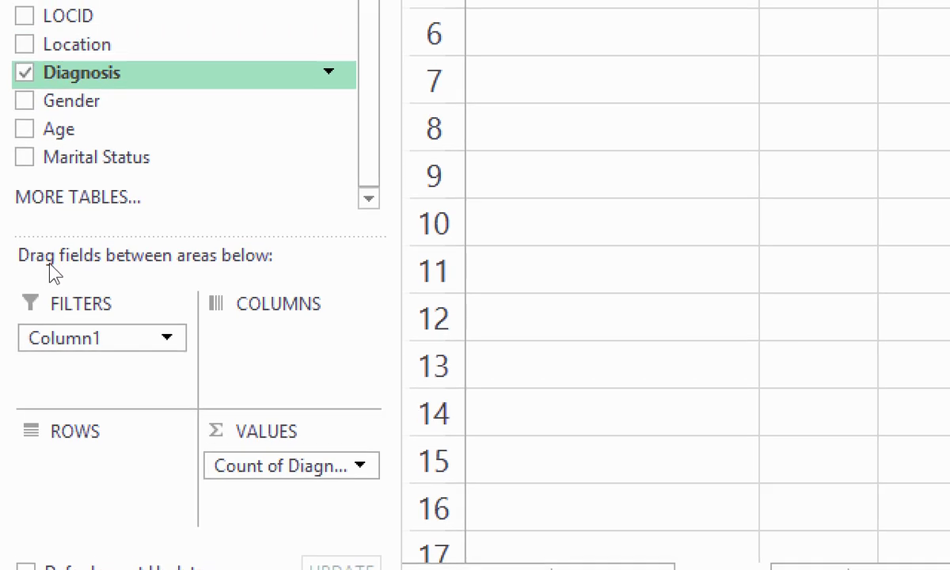
{"action": "left_click_drag", "start_coordinate": [55, 427], "coordinate": [47, 477]}
{"action": "scroll", "coordinate": [441, 256], "scroll_direction": "up", "scroll_amount": 1}
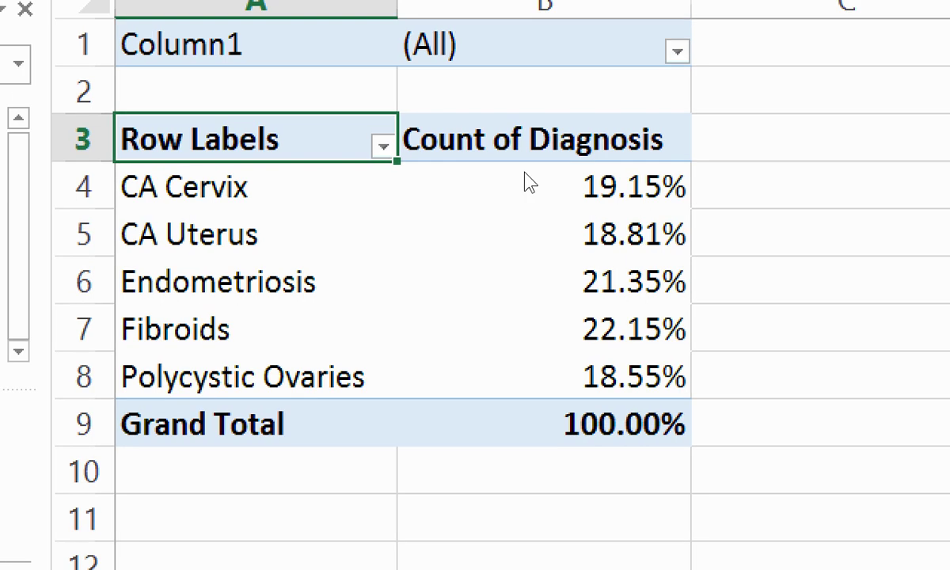
Filter the PivotTable by Column1 to show only Feb.
{"action": "left_click", "coordinate": [677, 52]}
{"action": "key", "text": "f"}
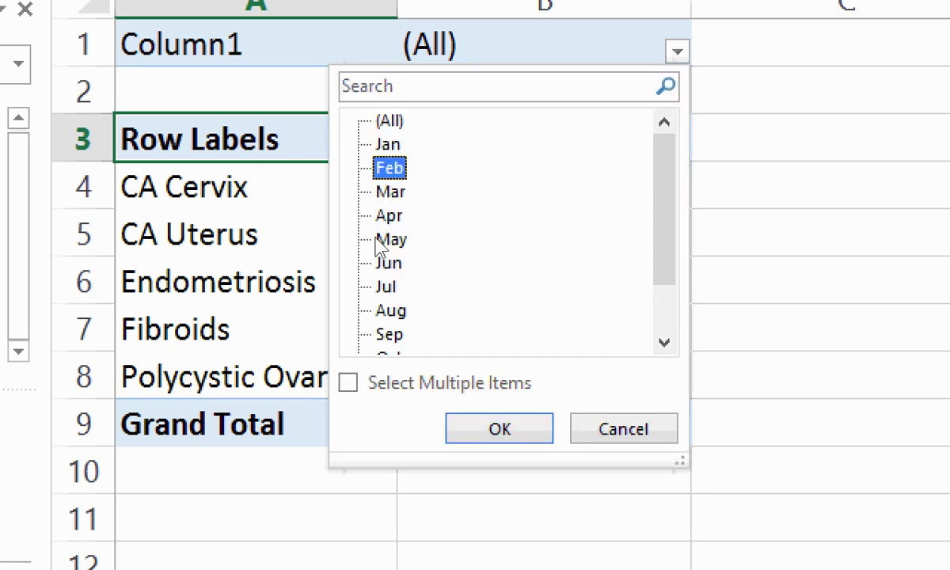
{"action": "key", "text": "Return"}
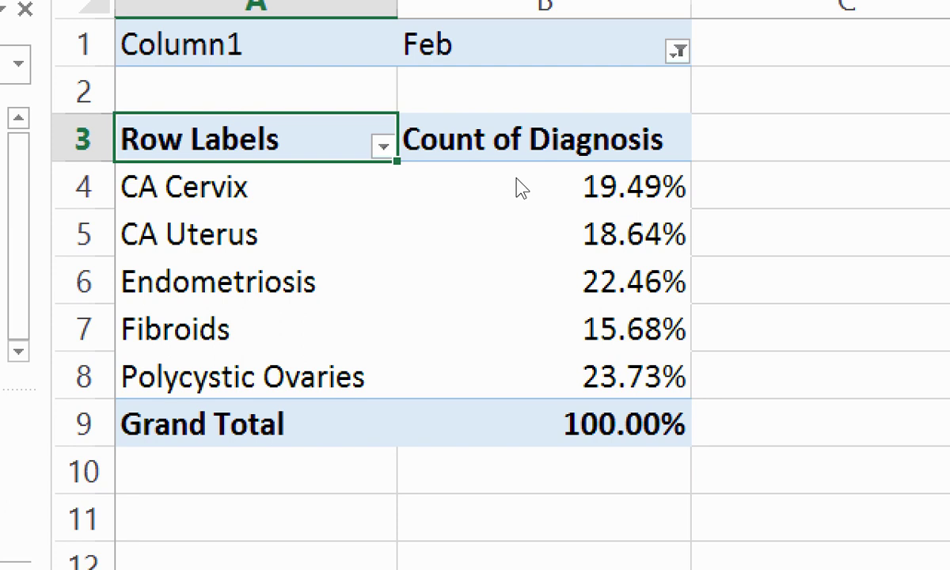
Allow multiple items in the Column1 filter and include Jan and Mar along with Feb.
{"action": "left_click", "coordinate": [676, 51]}
{"action": "left_click", "coordinate": [349, 382]}
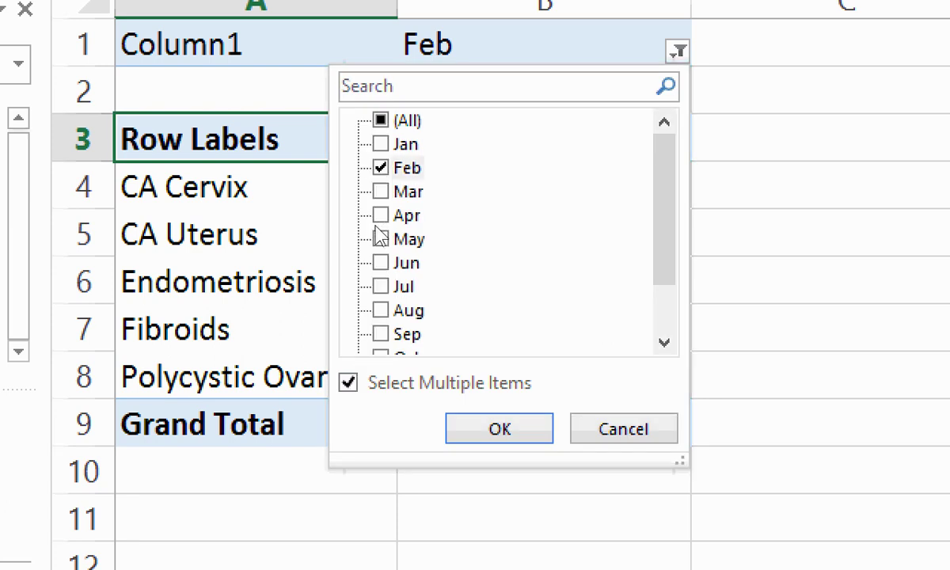
{"action": "key", "text": "Up"}
{"action": "key", "text": "space"}
{"action": "key", "text": "Down"}
{"action": "key", "text": "Down"}
{"action": "key", "text": "space"}
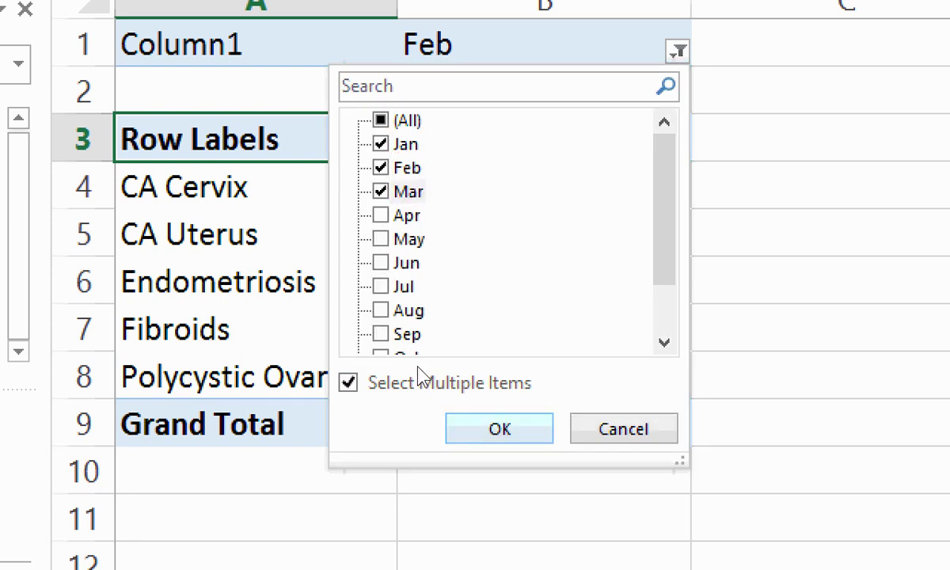
{"action": "key", "text": "Return"}
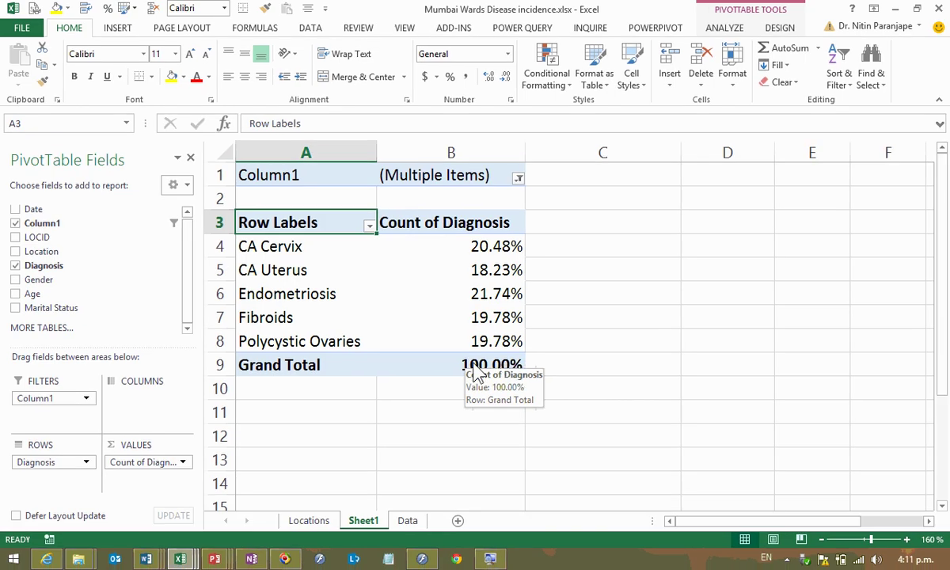
Insert a Pie PivotChart based on the diagnosis percentages.
{"action": "left_click", "coordinate": [570, 333]}
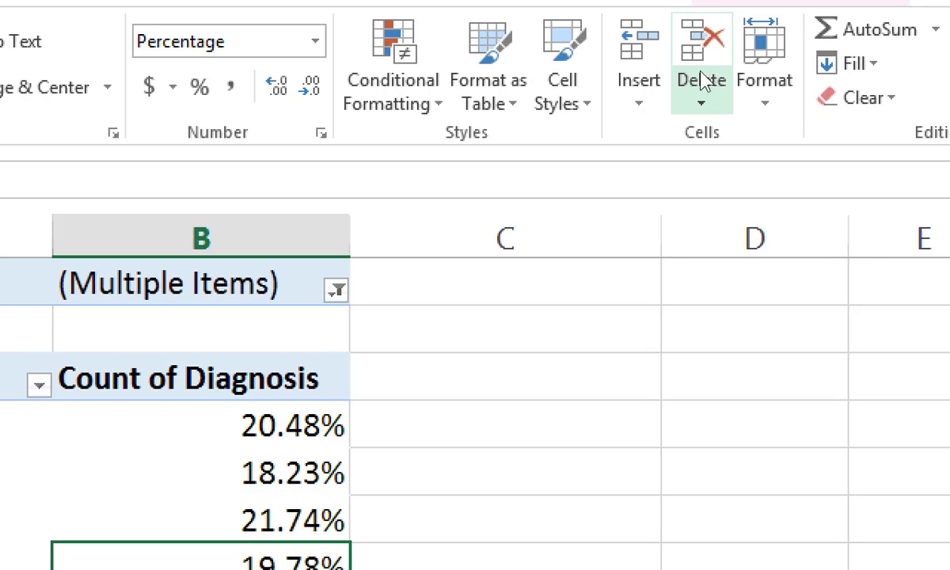
{"action": "left_click", "coordinate": [743, 20]}
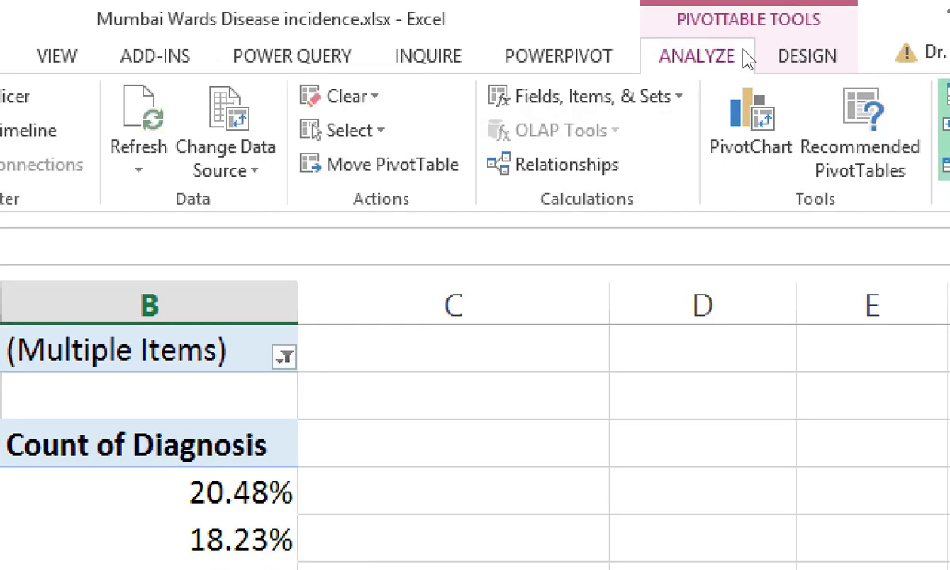
{"action": "left_click", "coordinate": [748, 126]}
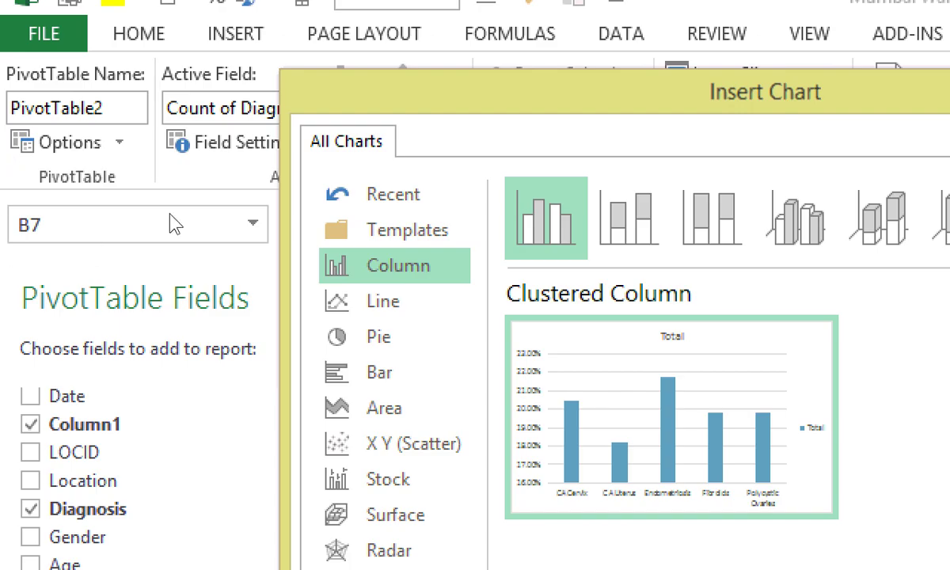
{"action": "key", "text": "Down"}
{"action": "key", "text": "Down"}
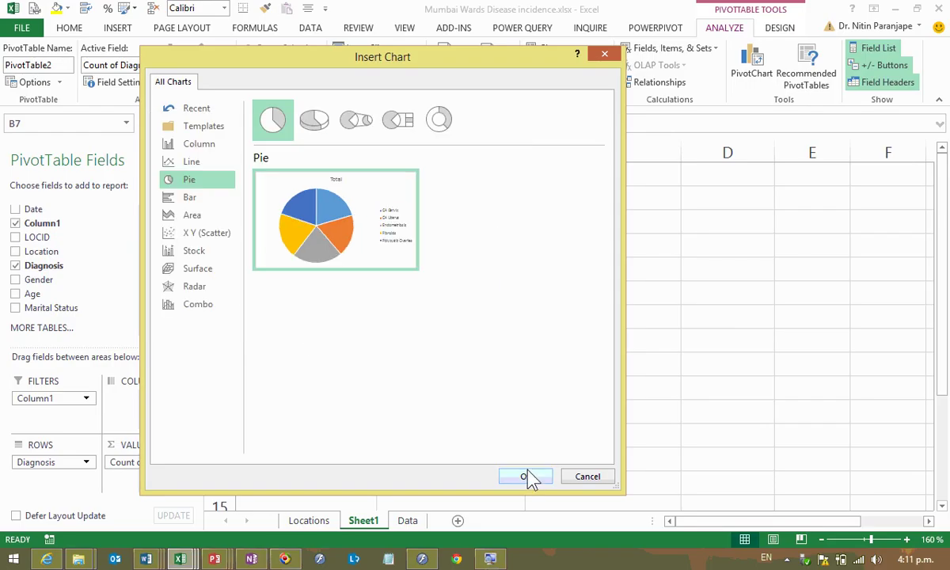
{"action": "left_click", "coordinate": [524, 473]}
Place the pie chart beside the PivotTable and hide its report filter and value field buttons.
{"action": "left_click_drag", "start_coordinate": [478, 224], "coordinate": [666, 213]}
{"action": "right_click", "coordinate": [554, 186]}
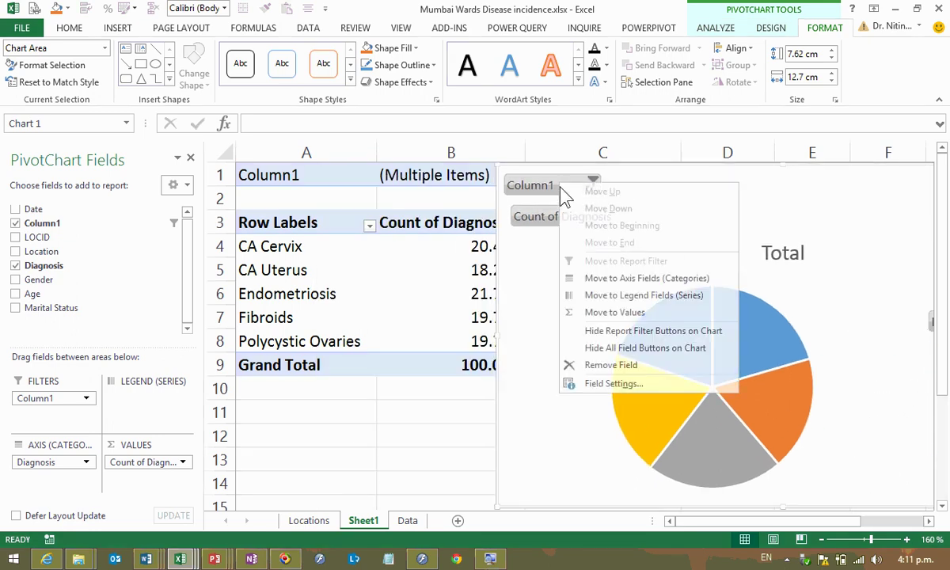
{"action": "left_click", "coordinate": [608, 328]}
{"action": "right_click", "coordinate": [556, 187]}
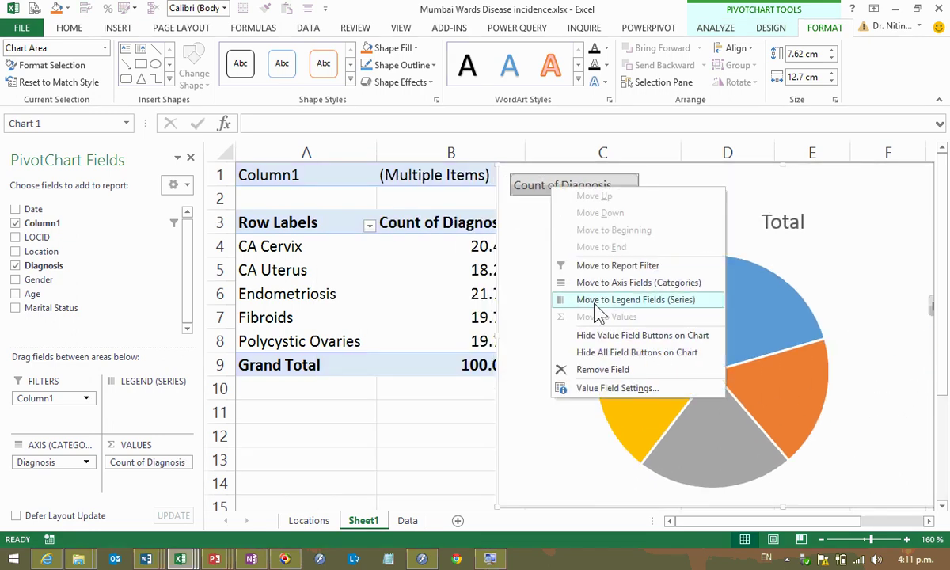
{"action": "left_click", "coordinate": [566, 321]}
{"action": "left_click_drag", "start_coordinate": [569, 229], "coordinate": [599, 243]}
Reset the Column1 filter to all months with single selection, and filter the PivotTable to Jun.
{"action": "left_click", "coordinate": [335, 279]}
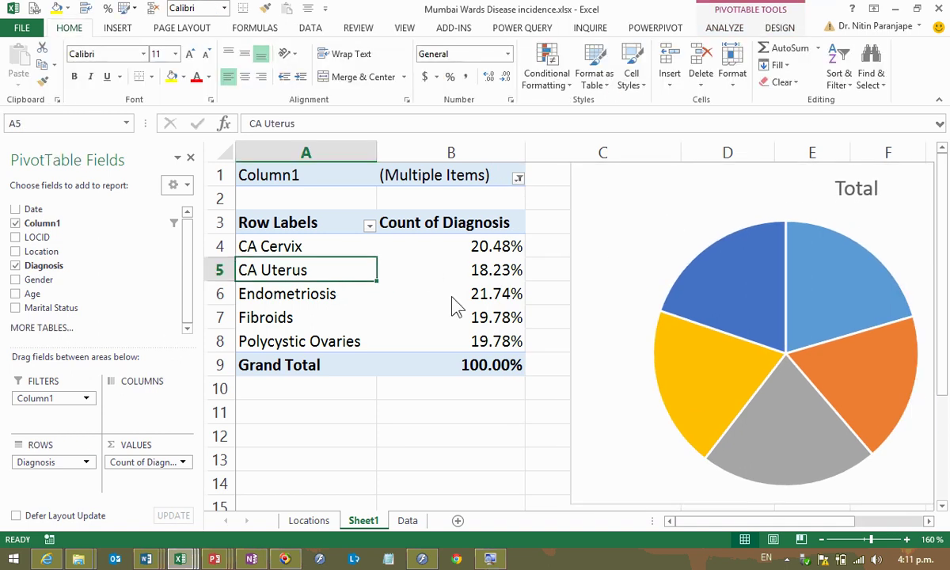
{"action": "left_click", "coordinate": [519, 179]}
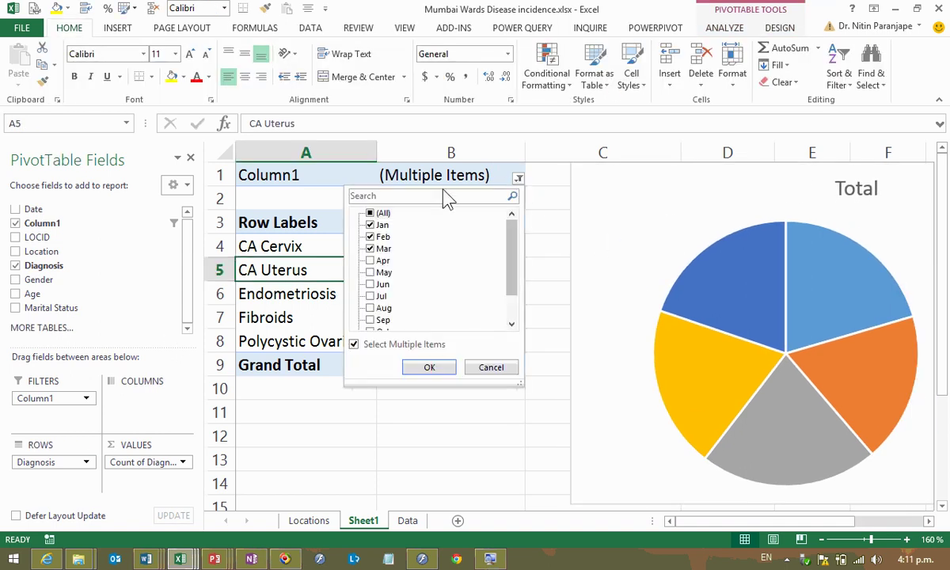
{"action": "left_click", "coordinate": [354, 343]}
{"action": "left_click", "coordinate": [429, 367]}
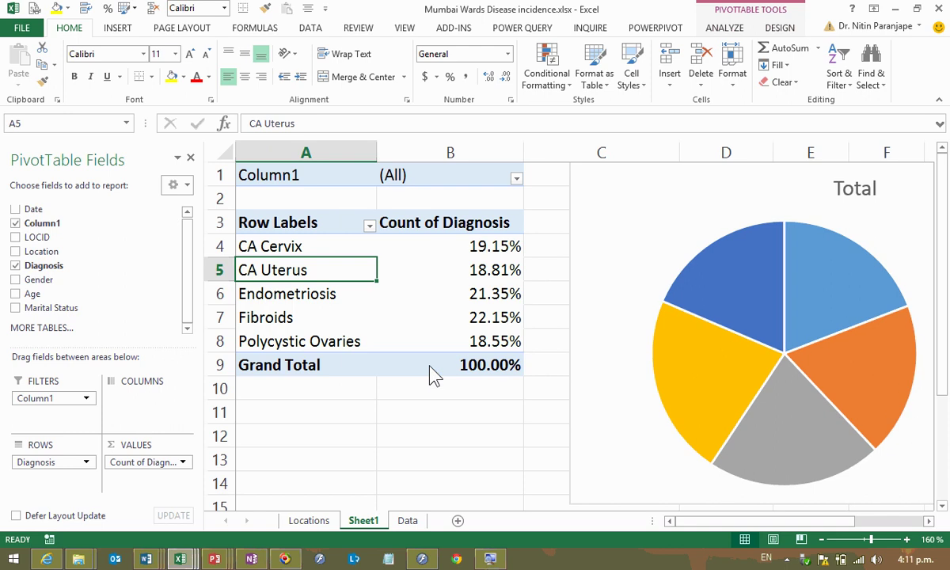
{"action": "left_click", "coordinate": [517, 181]}
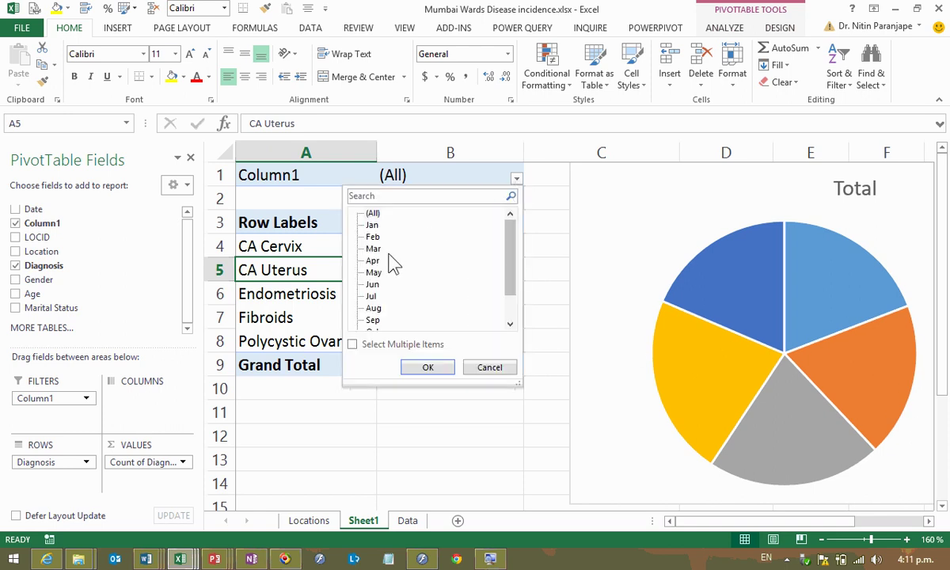
{"action": "left_click", "coordinate": [372, 284]}
{"action": "left_click", "coordinate": [427, 367]}
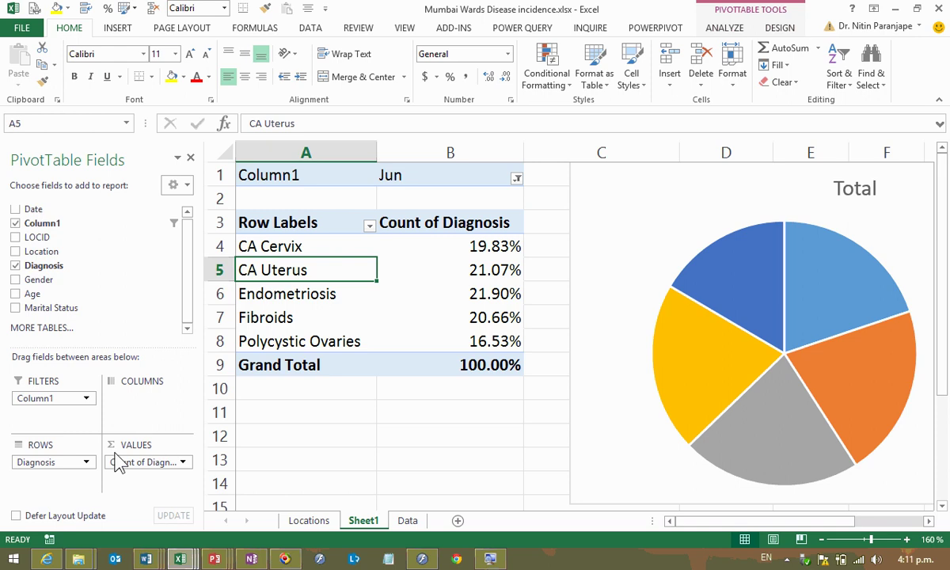
Remove Diagnosis from the PivotTable rows and move Column1 from the filters to the rows.
{"action": "left_click_drag", "start_coordinate": [88, 458], "coordinate": [89, 304]}
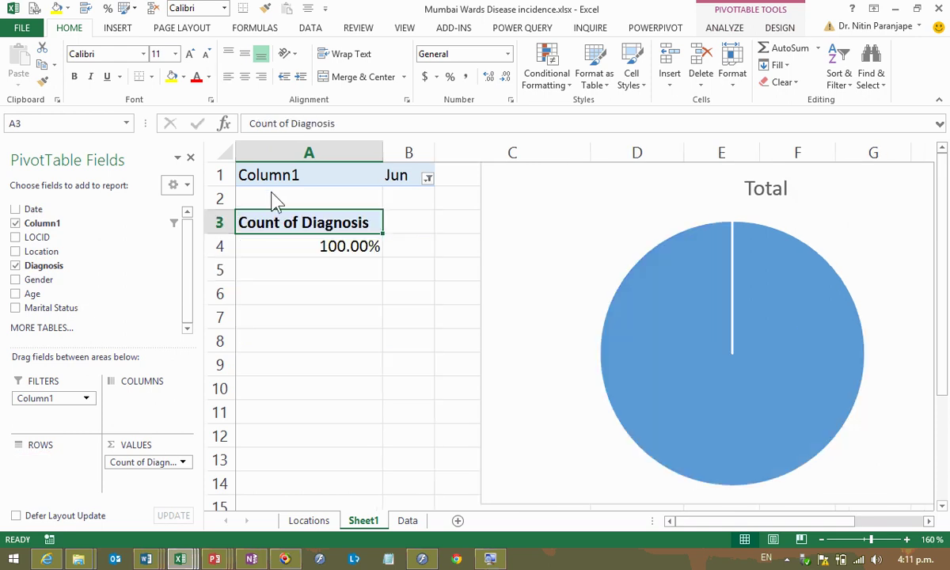
{"action": "left_click_drag", "start_coordinate": [68, 396], "coordinate": [67, 455]}
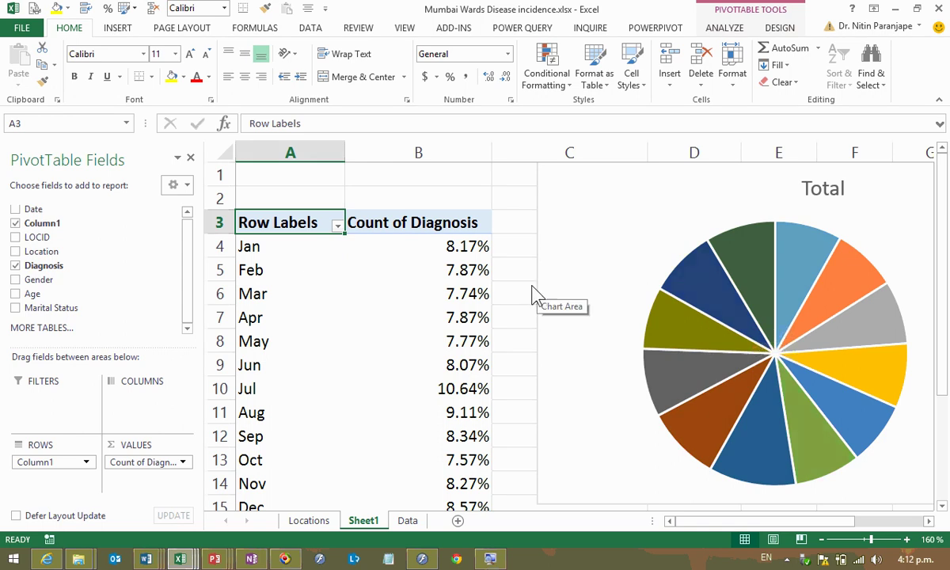
Replace Column1 with Marital Status in the PivotTable rows so the diagnosis percentages are split by marital status.
{"action": "left_click", "coordinate": [489, 198]}
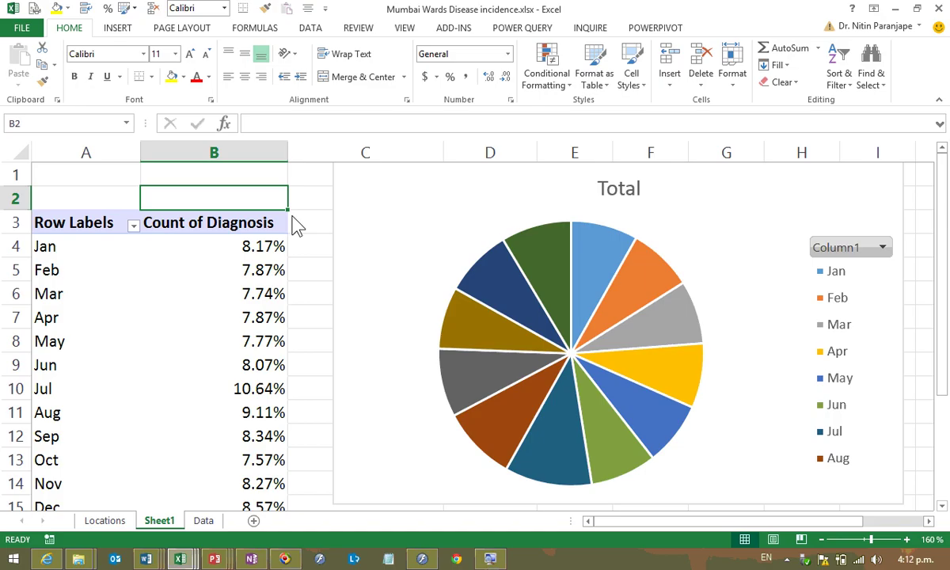
{"action": "left_click", "coordinate": [202, 294]}
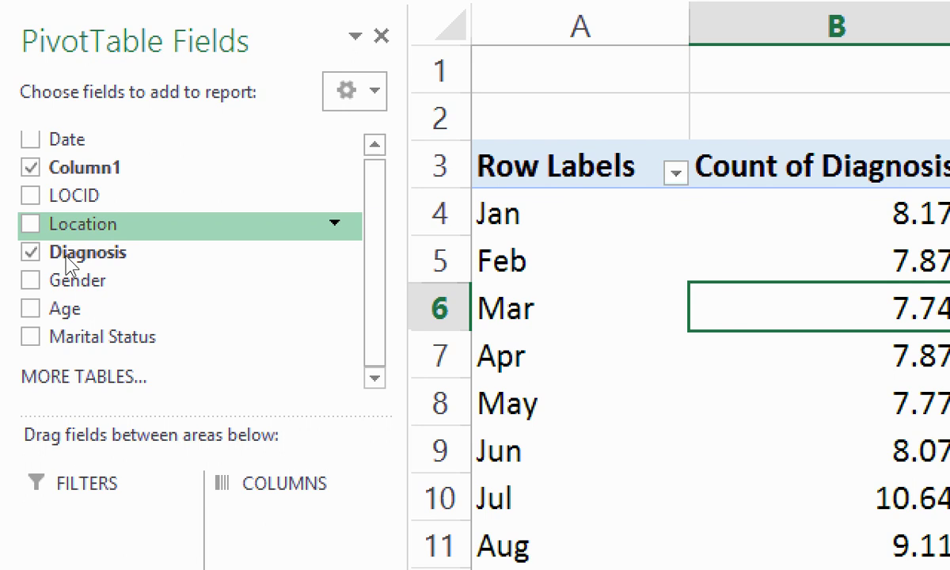
{"action": "left_click_drag", "start_coordinate": [36, 504], "coordinate": [63, 269]}
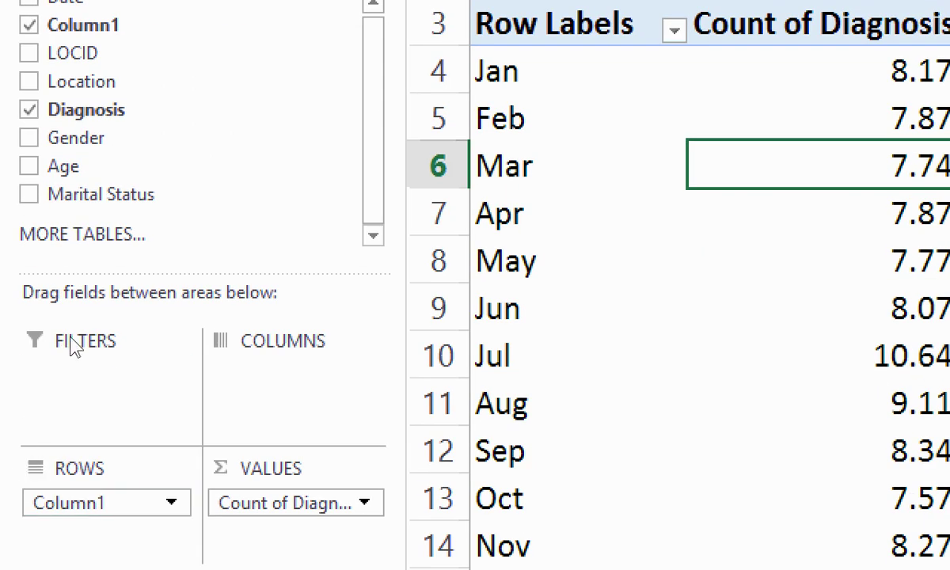
{"action": "left_click_drag", "start_coordinate": [71, 193], "coordinate": [63, 467]}
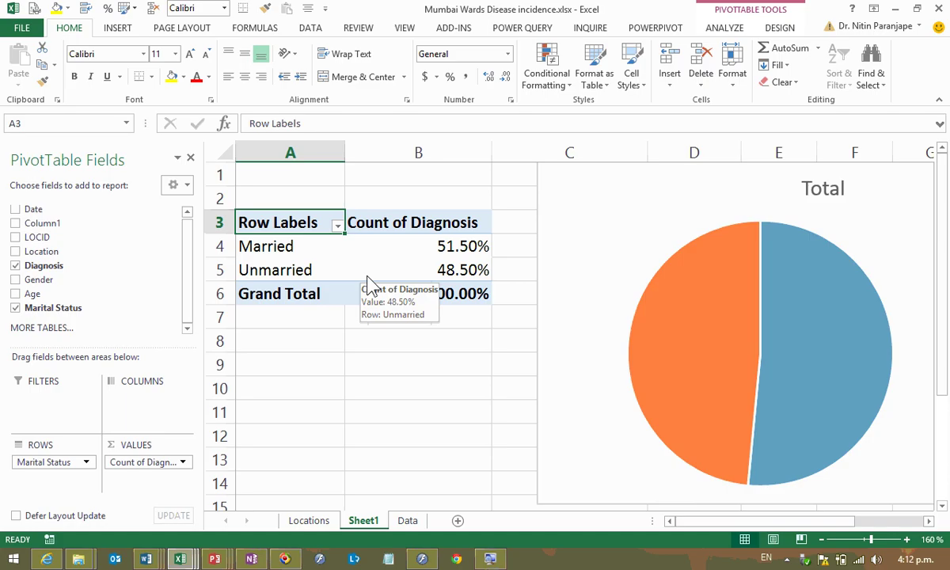
{"action": "left_click", "coordinate": [326, 274]}
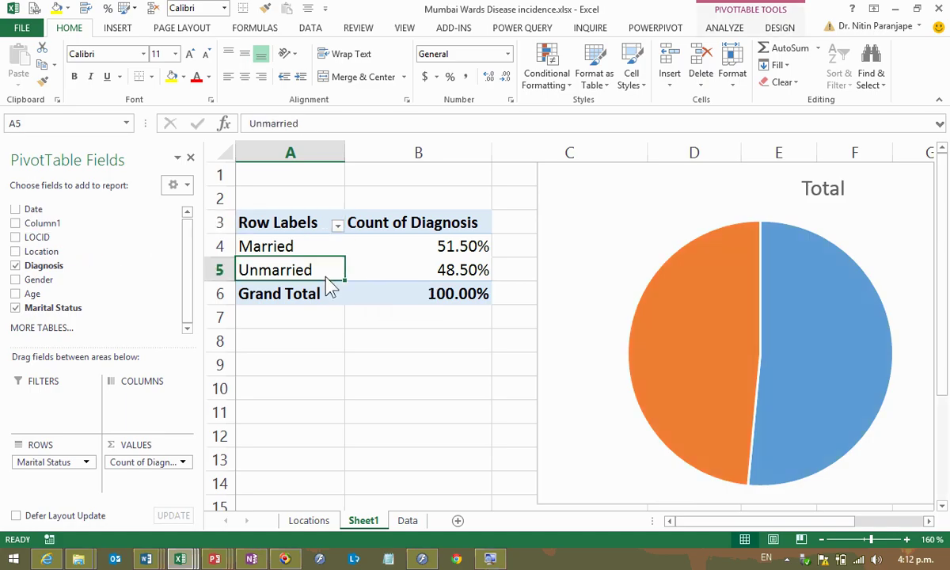
Insert a Power View sheet without its Filters area and title placeholder, and expand Table3 in the field list.
{"action": "left_click", "coordinate": [113, 28]}
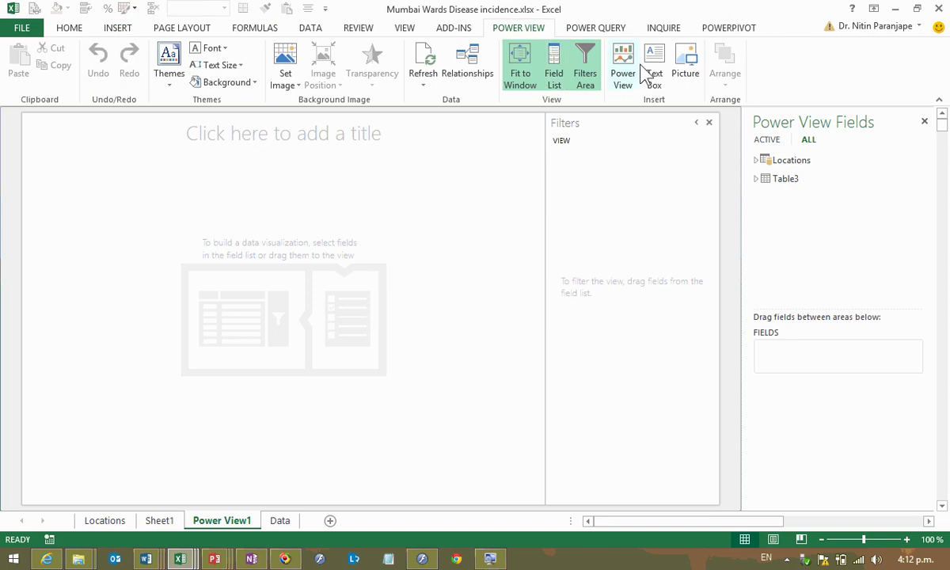
{"action": "left_click", "coordinate": [710, 125]}
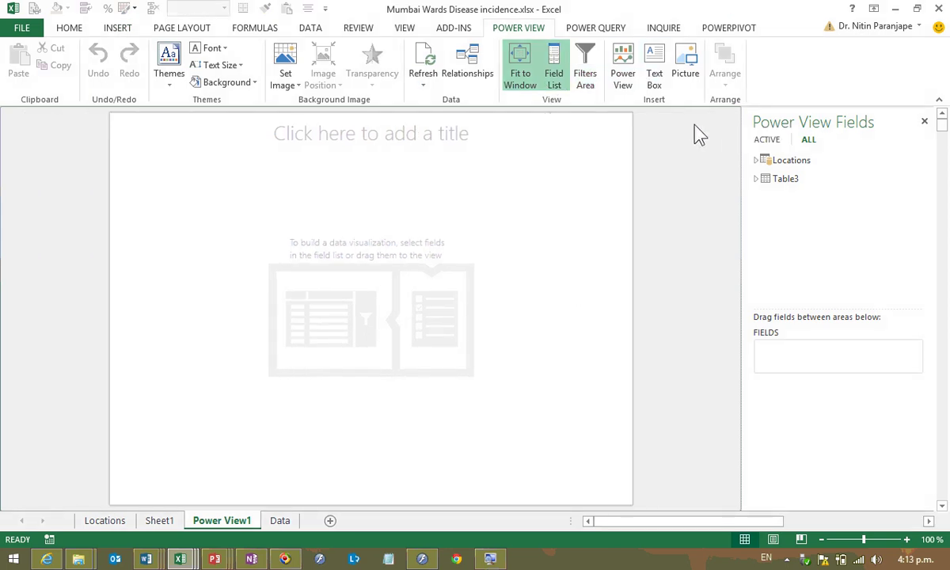
{"action": "left_click", "coordinate": [478, 149]}
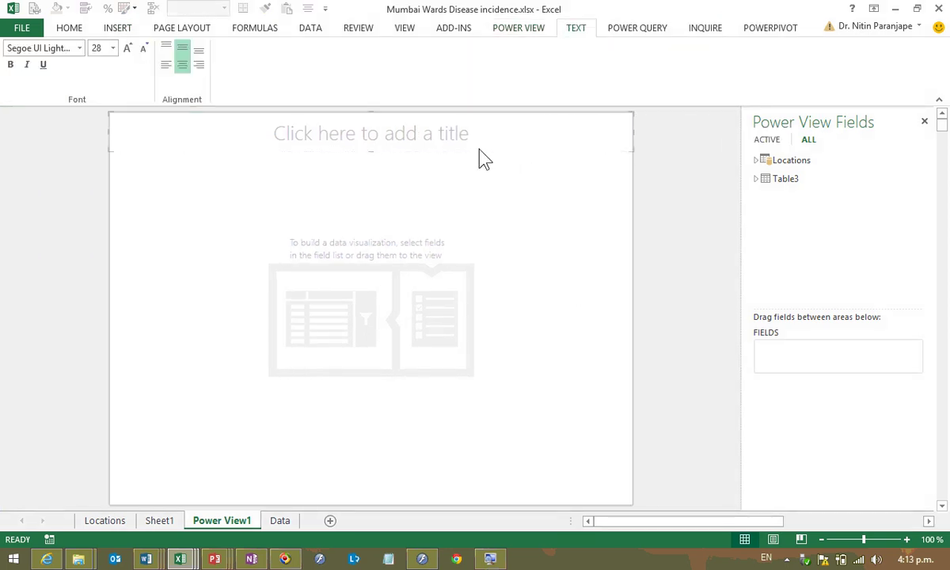
{"action": "left_click", "coordinate": [479, 152]}
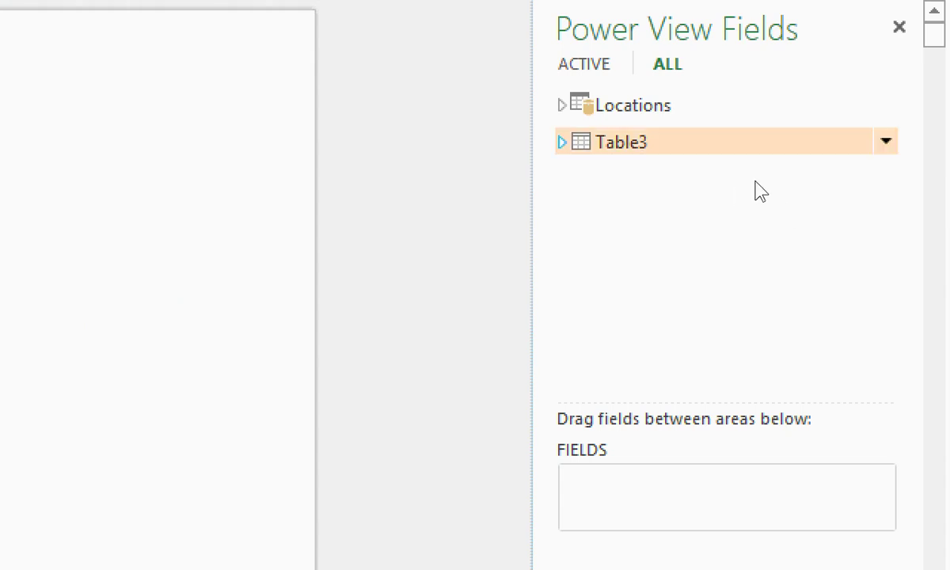
{"action": "left_click", "coordinate": [755, 142]}
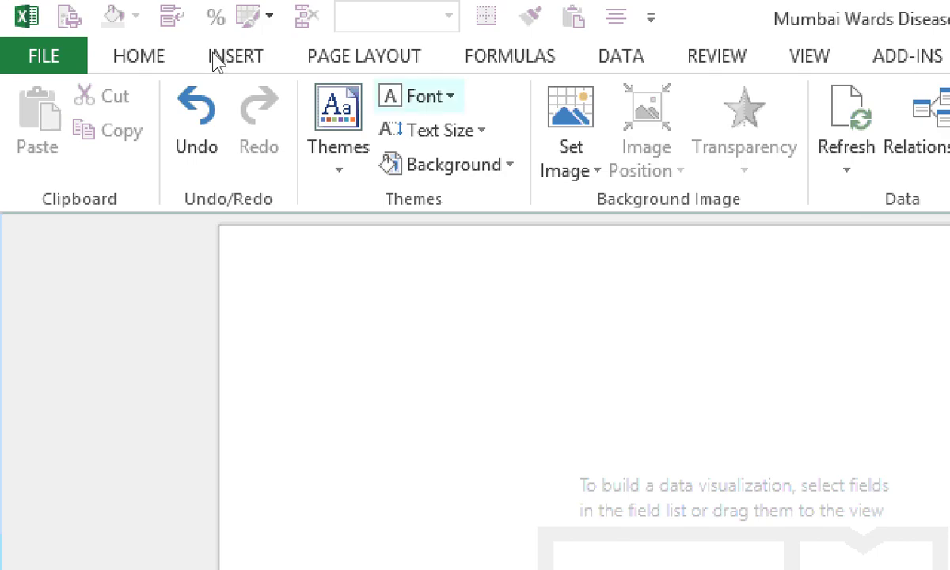
{"action": "left_click", "coordinate": [454, 165]}
{"action": "key", "text": "Up"}
{"action": "key", "text": "Up"}
{"action": "key", "text": "Up"}
{"action": "key", "text": "Escape"}
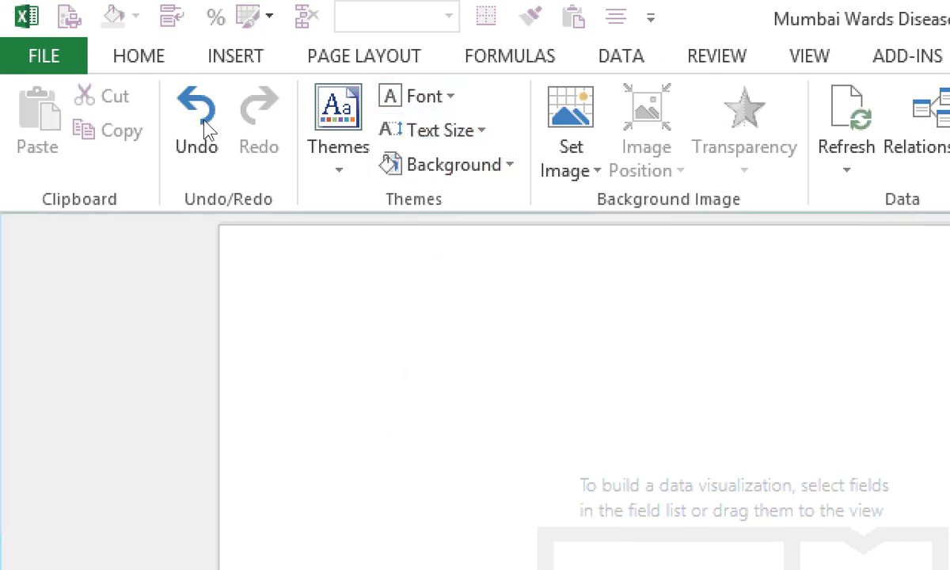
Apply a blue theme with a serif font to the Power View report.
{"action": "key", "text": "Left"}
{"action": "key", "text": "Return"}
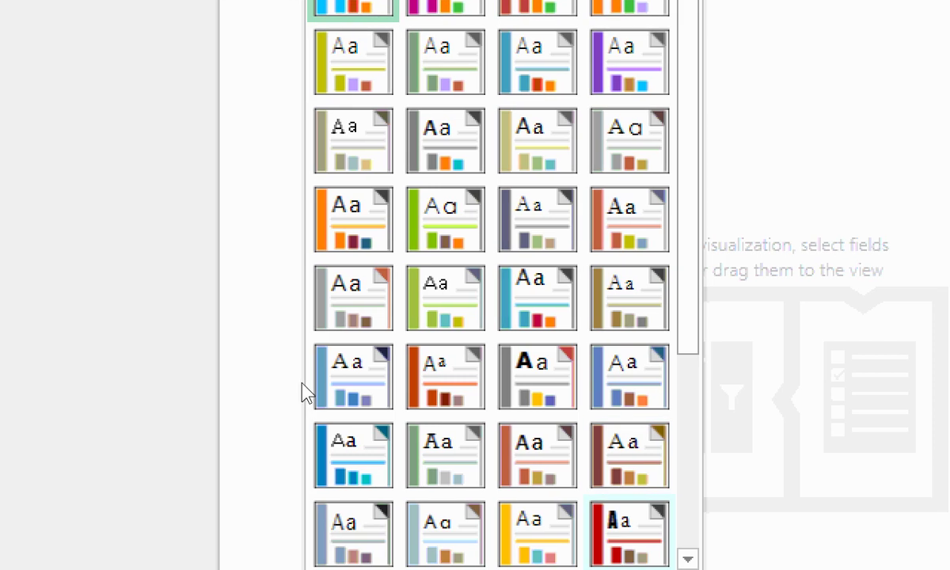
{"action": "key", "text": "Escape"}
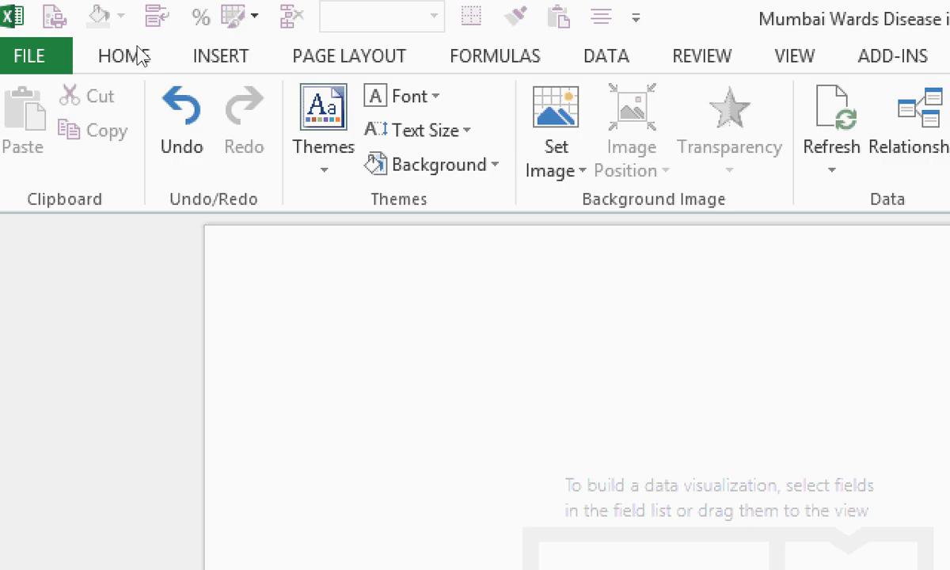
{"action": "key", "text": "Right"}
{"action": "key", "text": "Left"}
{"action": "key", "text": "Return"}
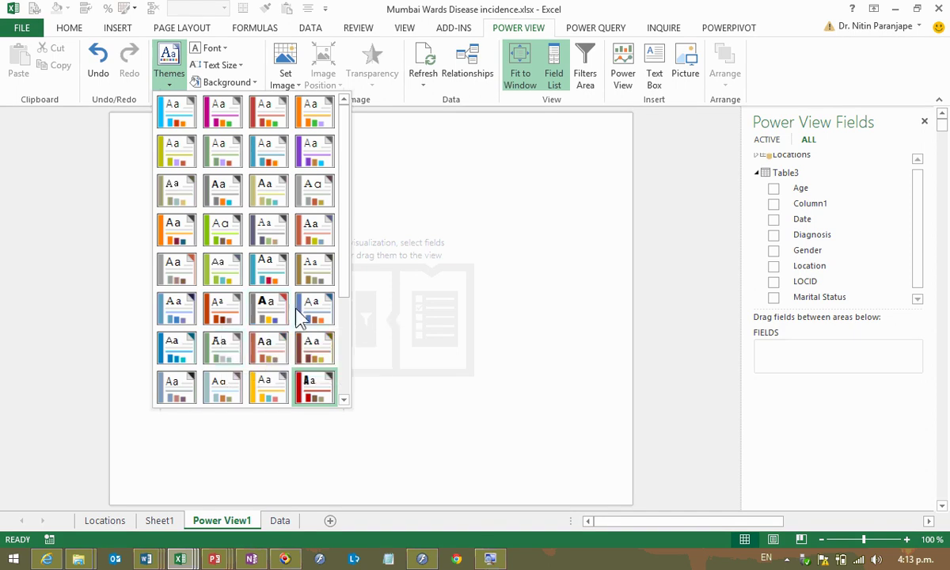
{"action": "left_click", "coordinate": [169, 318]}
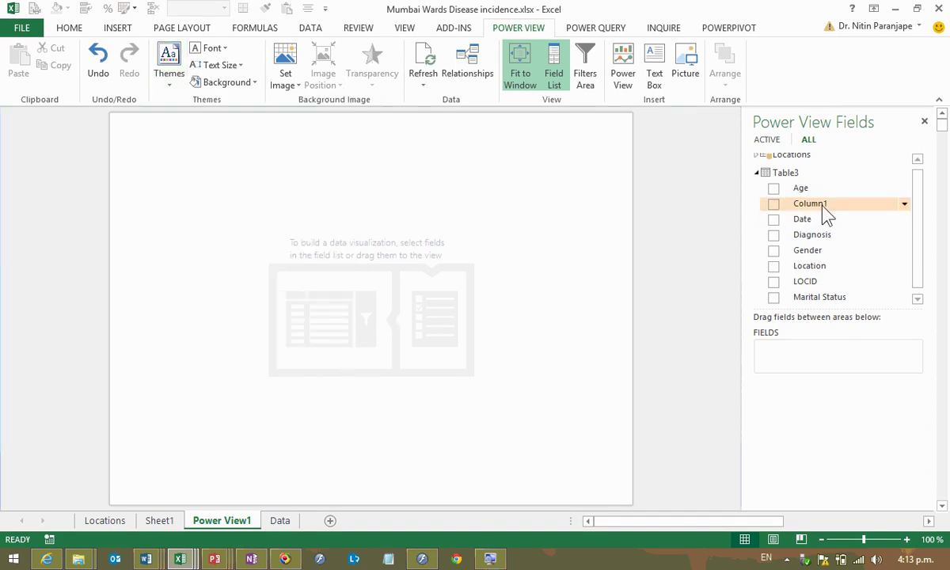
Create a table of Diagnosis on the Power View canvas with a second Diagnosis field summarized as Count (Not Blank).
{"action": "left_click_drag", "start_coordinate": [816, 247], "coordinate": [159, 179]}
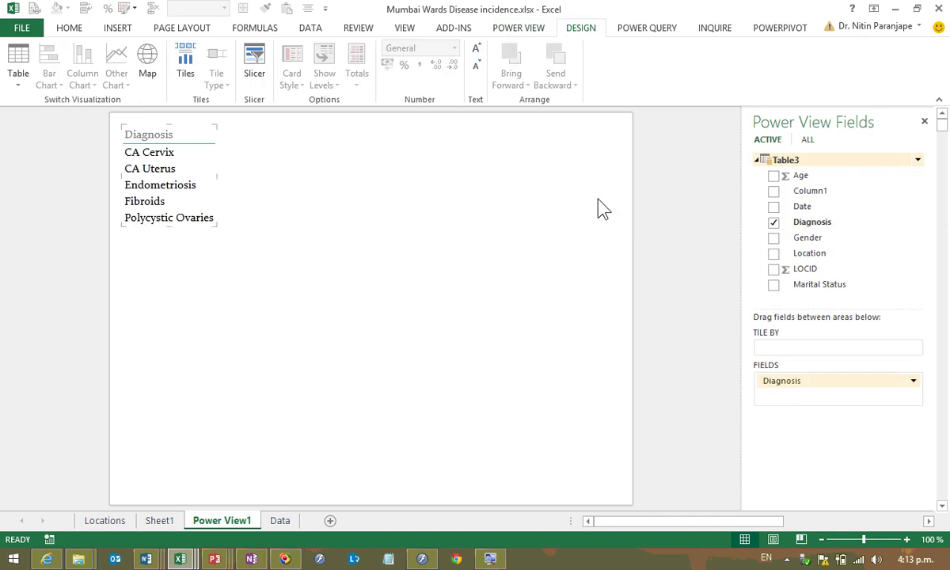
{"action": "left_click_drag", "start_coordinate": [835, 222], "coordinate": [199, 192]}
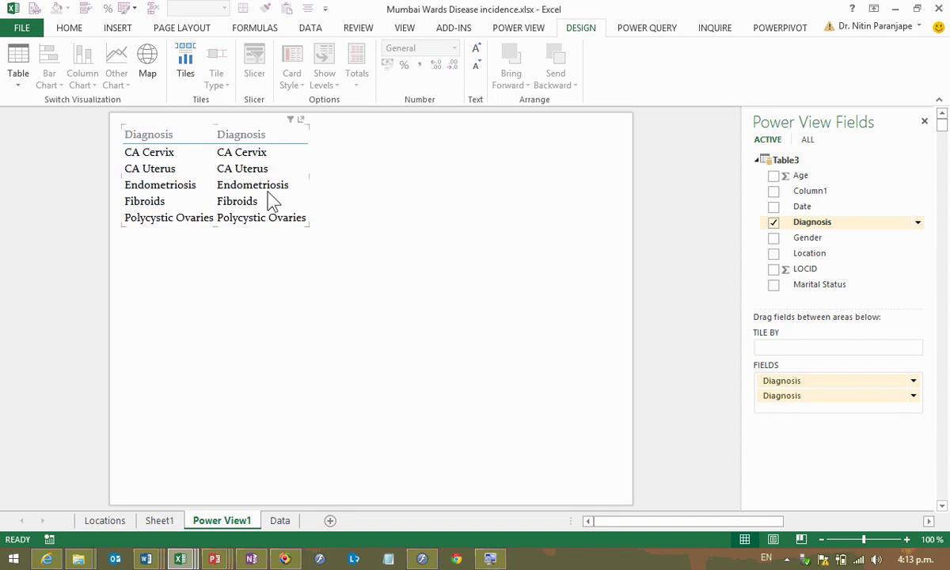
{"action": "left_click", "coordinate": [914, 395]}
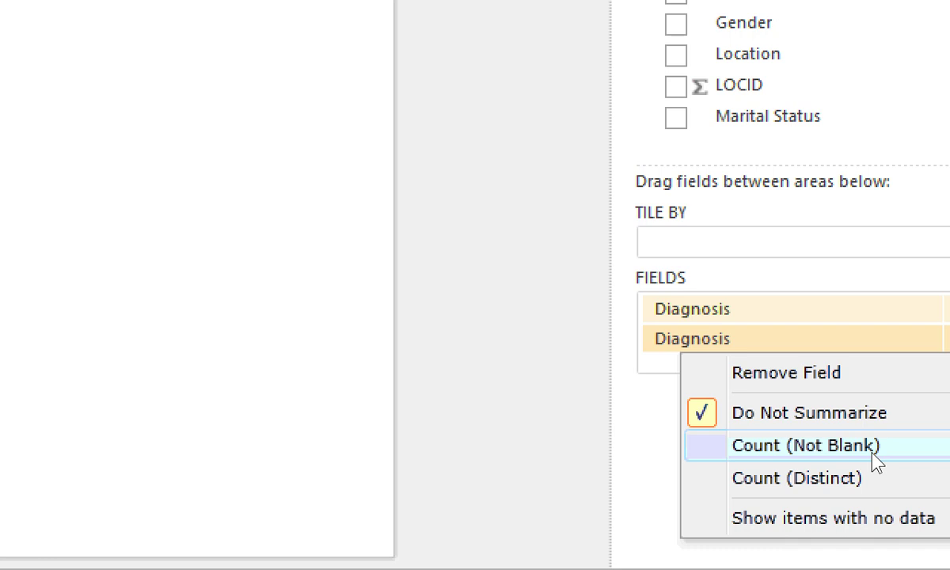
{"action": "left_click", "coordinate": [876, 463]}
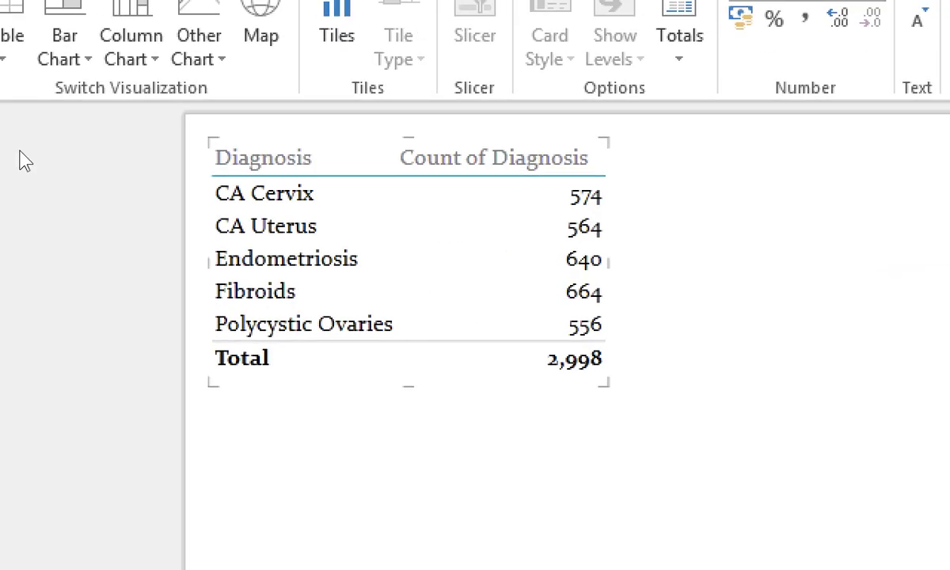
Convert the diagnosis count table to a Pie chart and enlarge it on the canvas.
{"action": "left_click", "coordinate": [198, 47]}
{"action": "key", "text": "Down"}
{"action": "key", "text": "Down"}
{"action": "key", "text": "Down"}
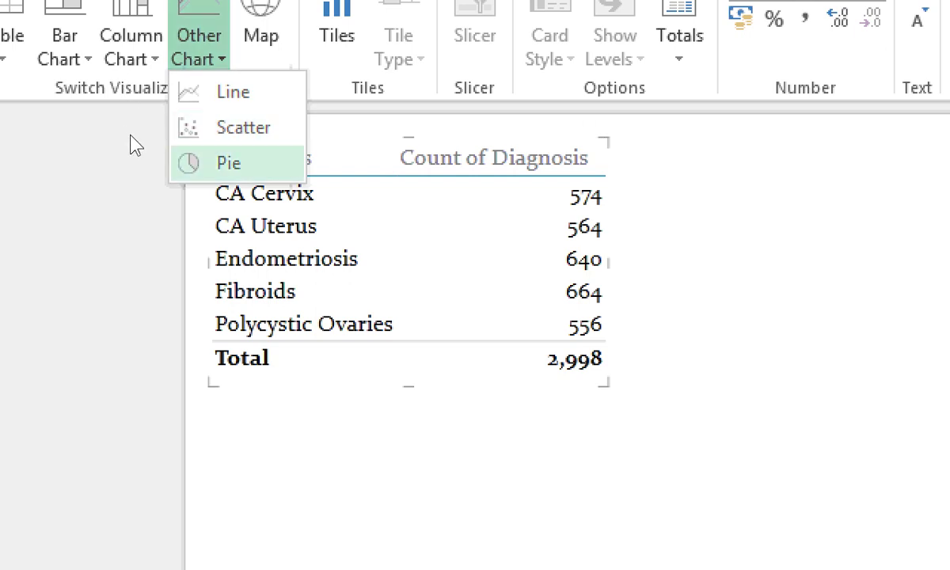
{"action": "key", "text": "Escape"}
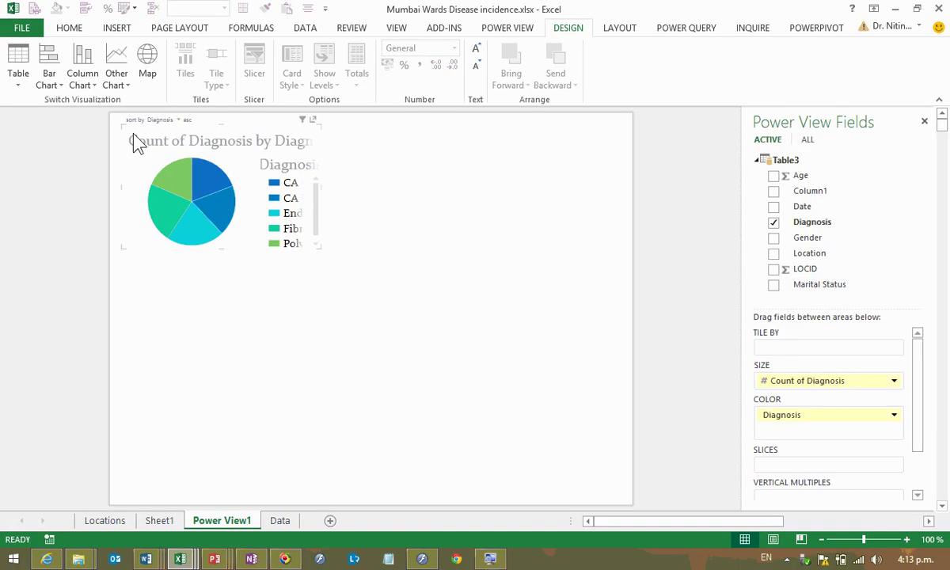
{"action": "mouse_move", "coordinate": [323, 253]}
{"action": "left_mouse_down"}
{"action": "mouse_move", "coordinate": [375, 297]}
{"action": "mouse_move", "coordinate": [414, 307]}
{"action": "left_mouse_up"}
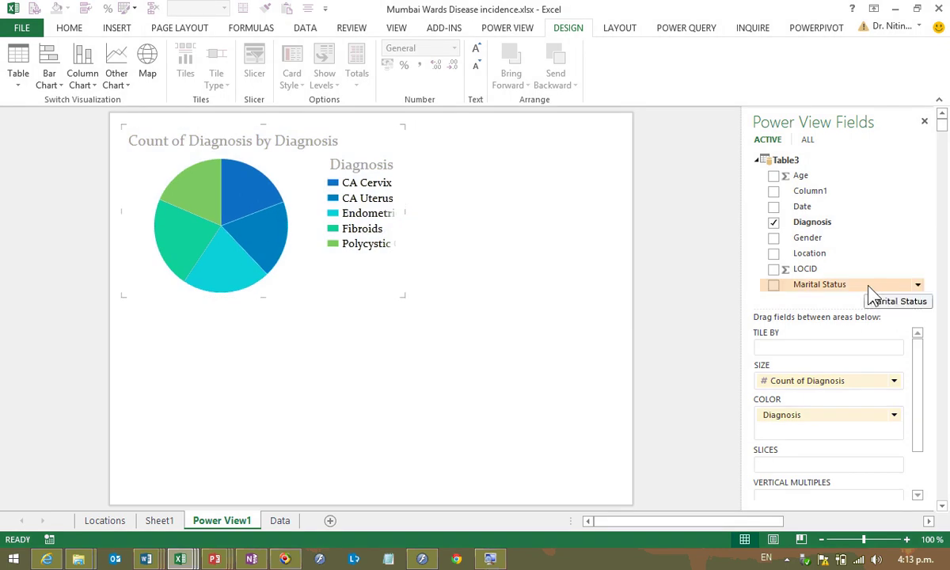
Create a Gender table beside the diagnosis pie with a second Gender field summarized as Count (Not Blank).
{"action": "left_click_drag", "start_coordinate": [807, 237], "coordinate": [501, 159]}
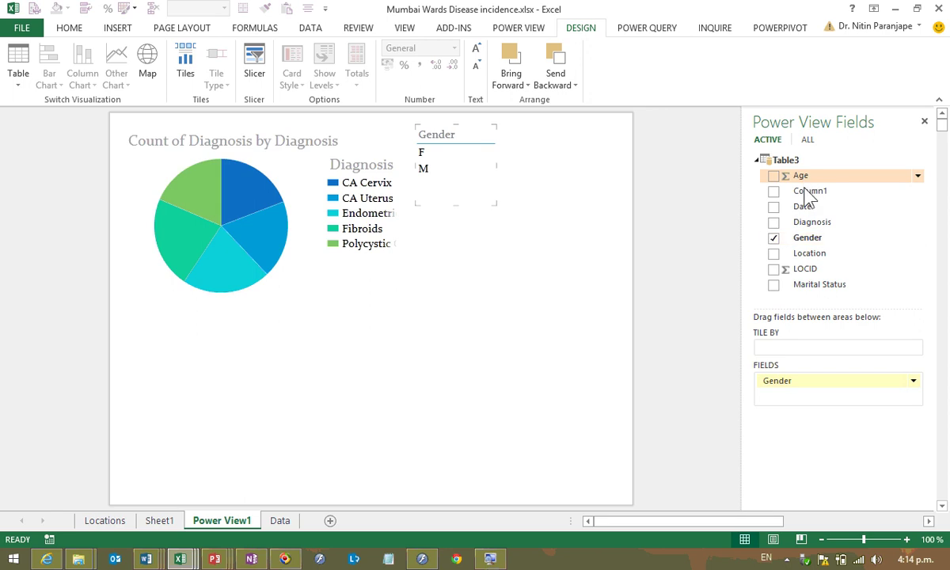
{"action": "left_click_drag", "start_coordinate": [817, 237], "coordinate": [476, 163]}
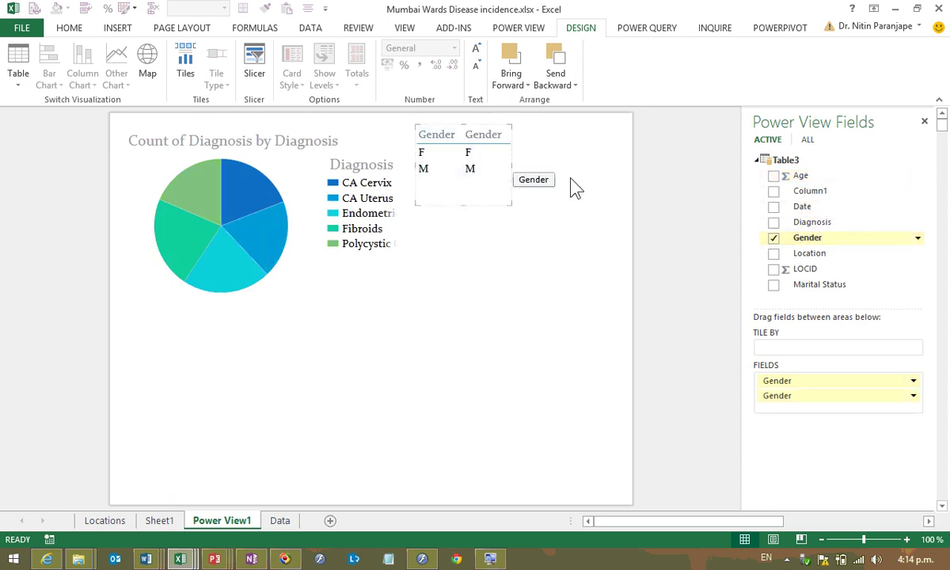
{"action": "left_click", "coordinate": [914, 396]}
{"action": "left_click", "coordinate": [867, 449]}
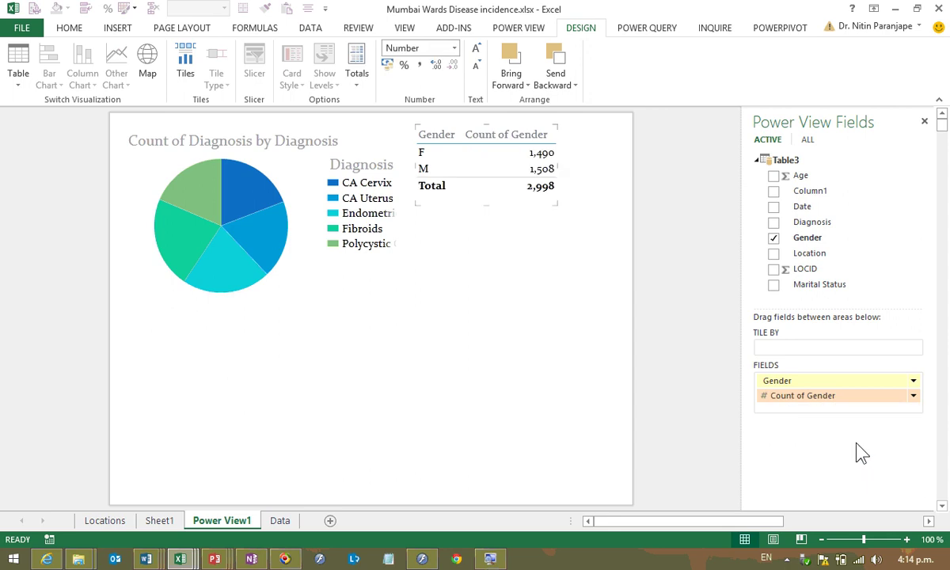
Convert the gender count table to a Pie chart and enlarge it to fill the space beside the diagnosis chart.
{"action": "left_click", "coordinate": [117, 86]}
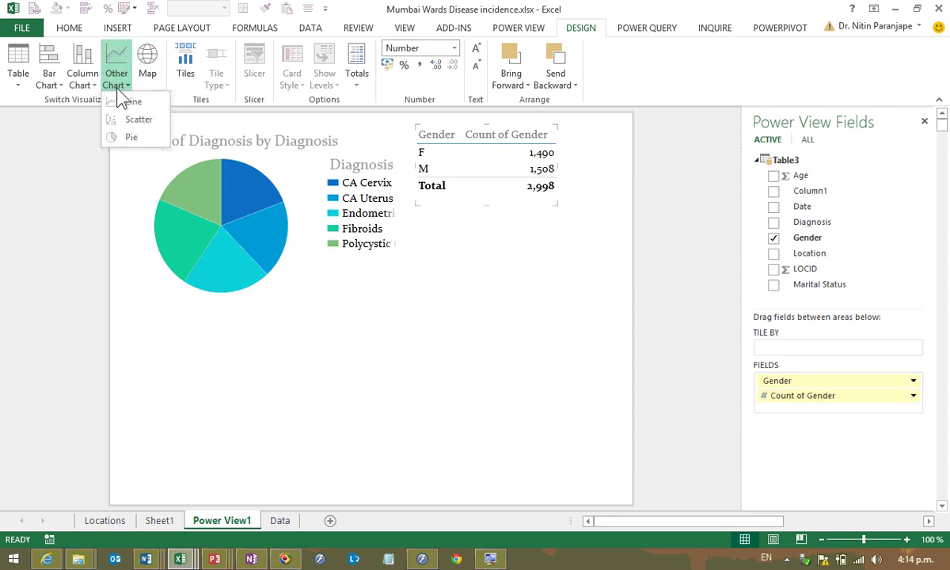
{"action": "left_click", "coordinate": [127, 138]}
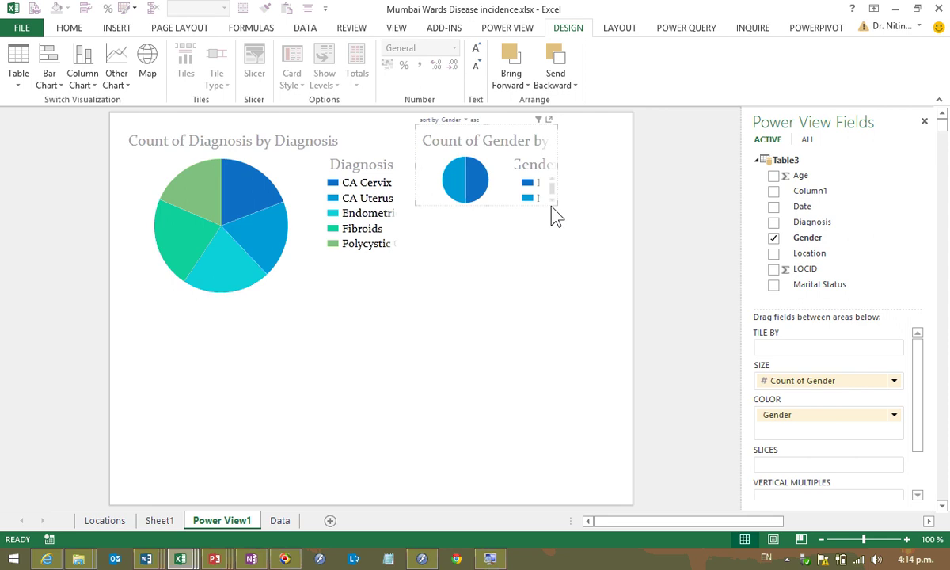
{"action": "left_click_drag", "start_coordinate": [556, 206], "coordinate": [631, 311]}
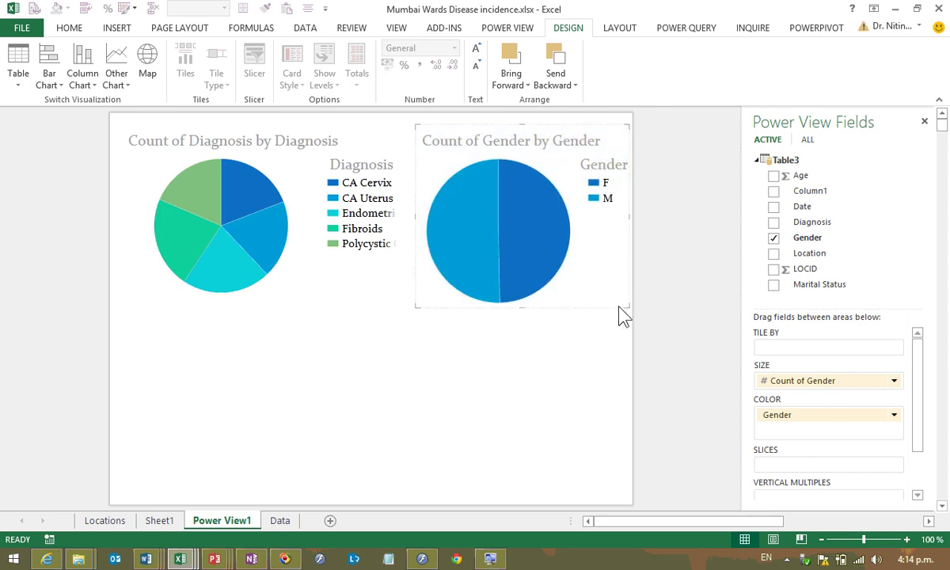
Briefly highlight the Endometriosis slice across both charts and convert the diagnosis pie chart to a bar chart.
{"action": "left_click", "coordinate": [226, 273]}
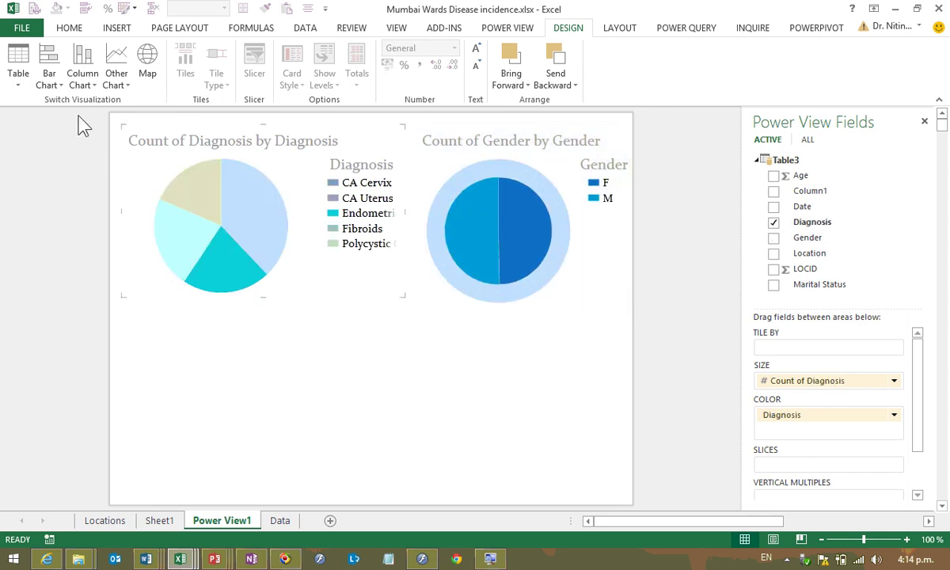
{"action": "left_click", "coordinate": [201, 273]}
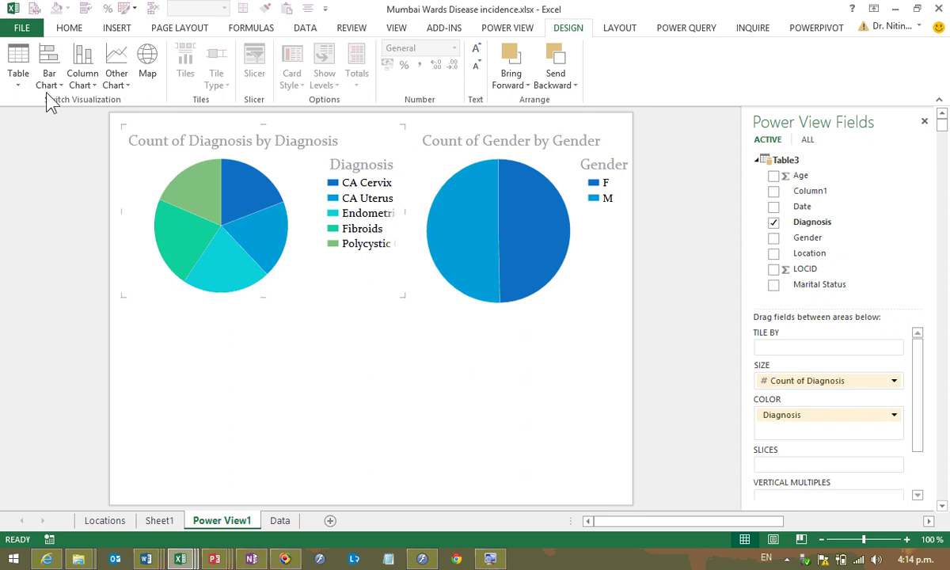
{"action": "left_click", "coordinate": [49, 79]}
{"action": "left_click", "coordinate": [68, 104]}
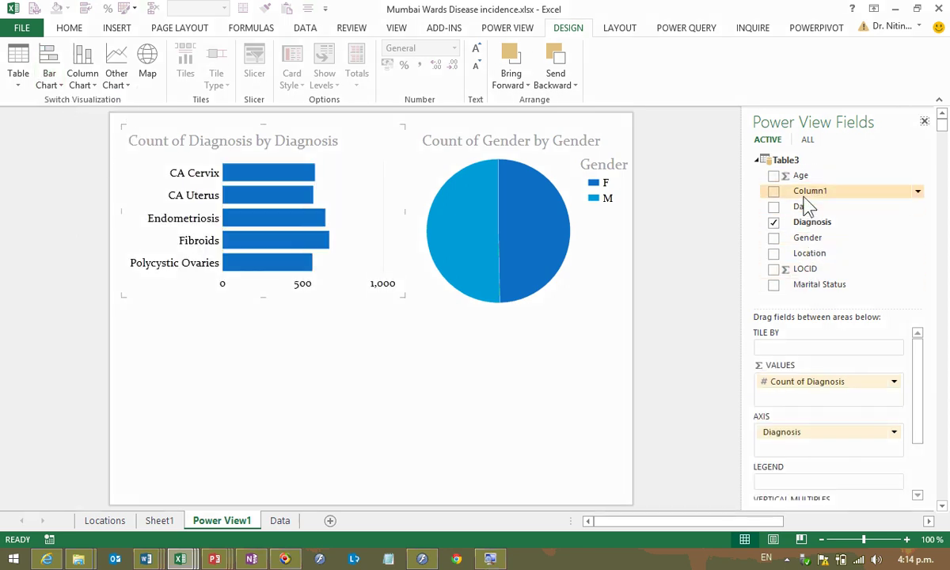
Create a table below the bar chart listing Column1 months with Diagnosis summarized as Count (Not Blank).
{"action": "left_click_drag", "start_coordinate": [809, 191], "coordinate": [203, 367]}
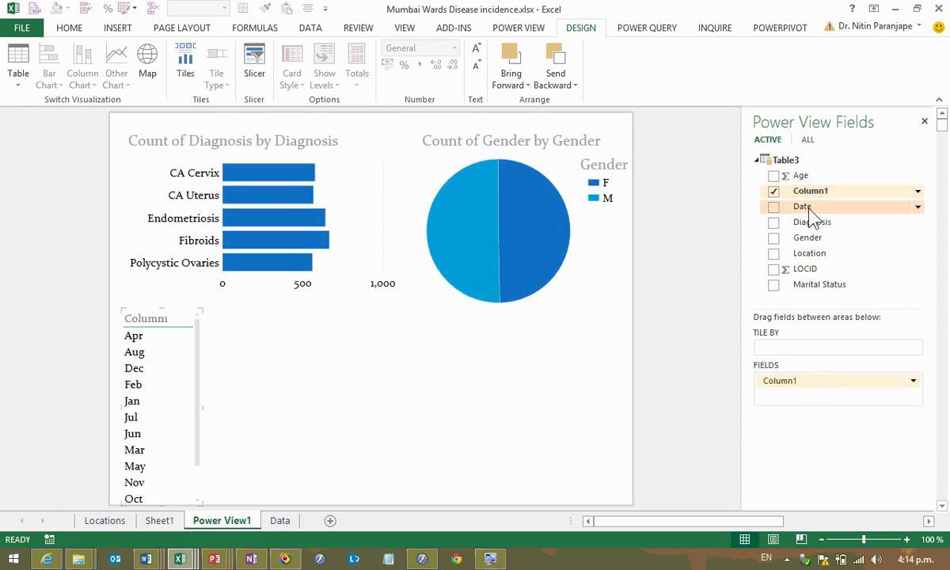
{"action": "left_click_drag", "start_coordinate": [804, 223], "coordinate": [184, 402]}
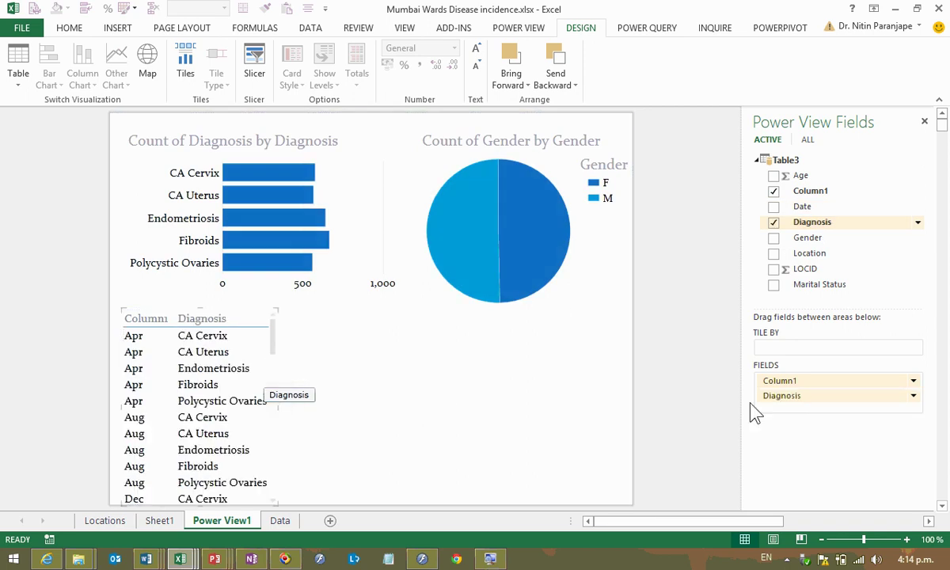
{"action": "left_click", "coordinate": [913, 395]}
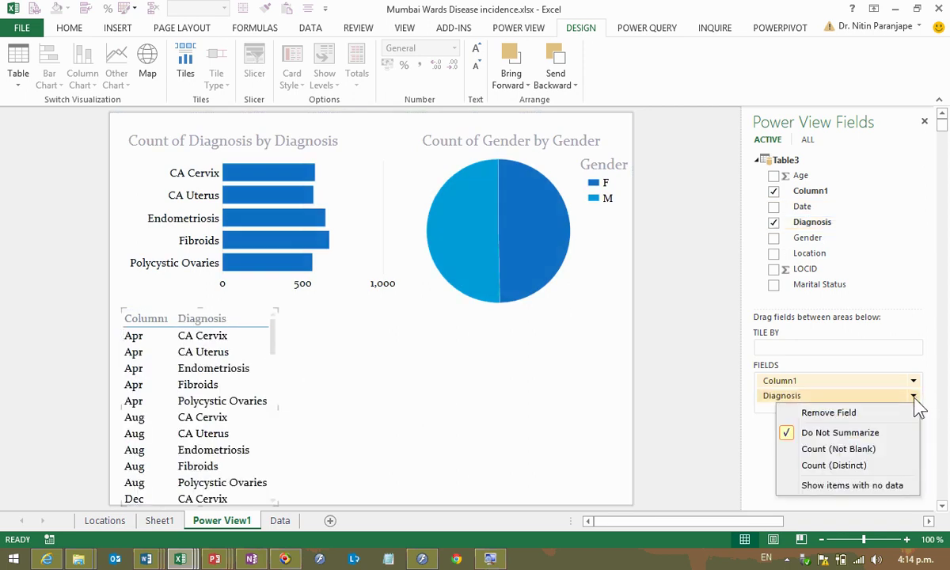
{"action": "left_click", "coordinate": [841, 448]}
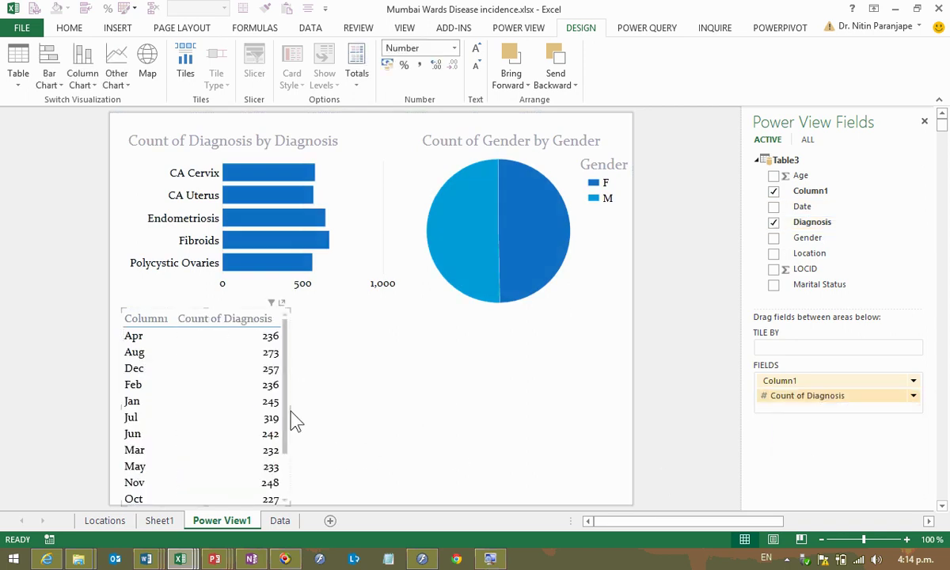
Convert the month count table to a column chart and apply the magenta-and-orange theme to the report.
{"action": "left_click", "coordinate": [83, 85]}
{"action": "left_click", "coordinate": [91, 102]}
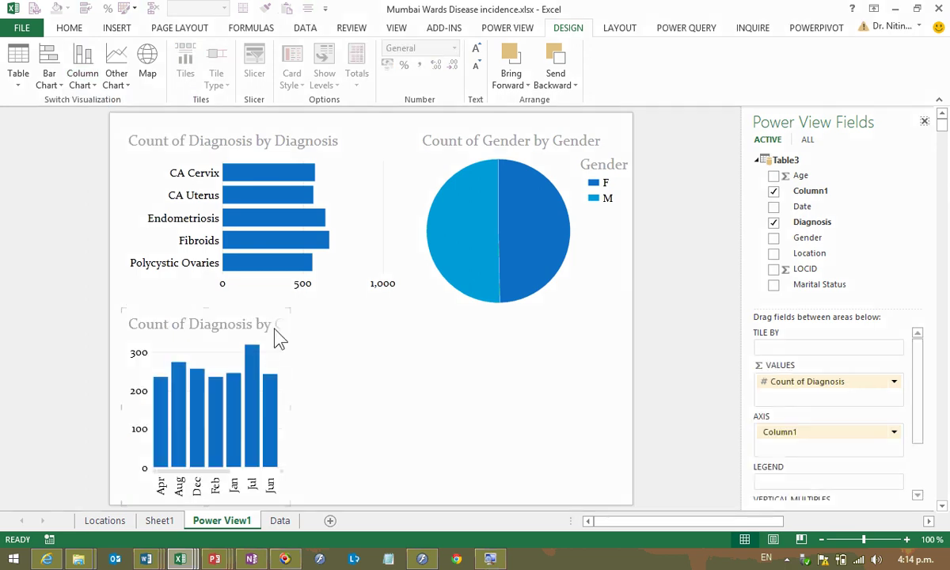
{"action": "left_click", "coordinate": [485, 27]}
{"action": "left_click", "coordinate": [285, 75]}
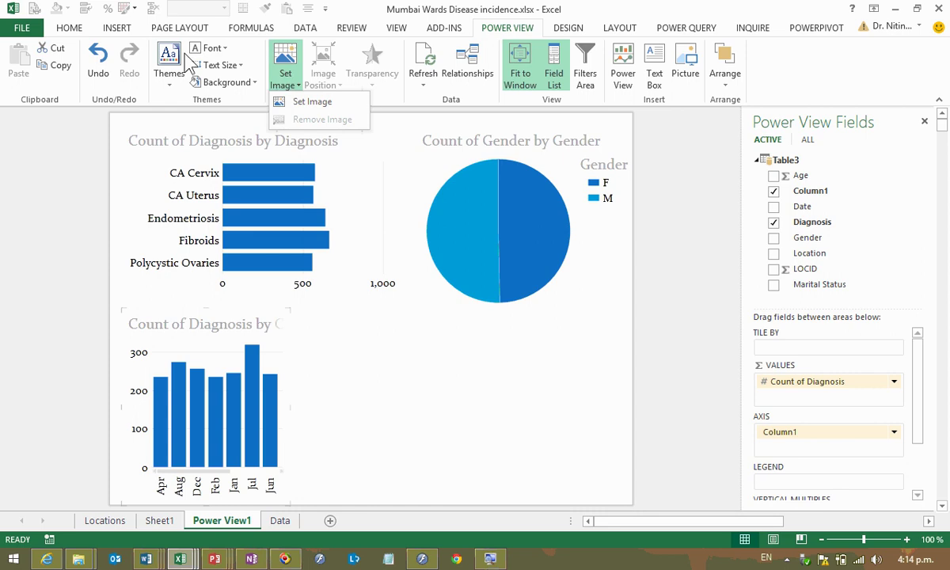
{"action": "left_click", "coordinate": [167, 61]}
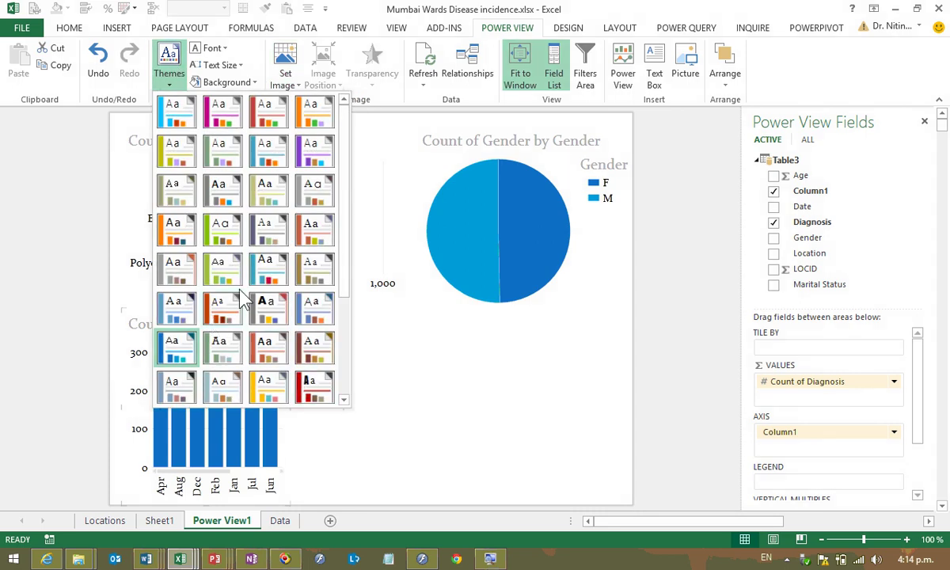
{"action": "left_click", "coordinate": [220, 119]}
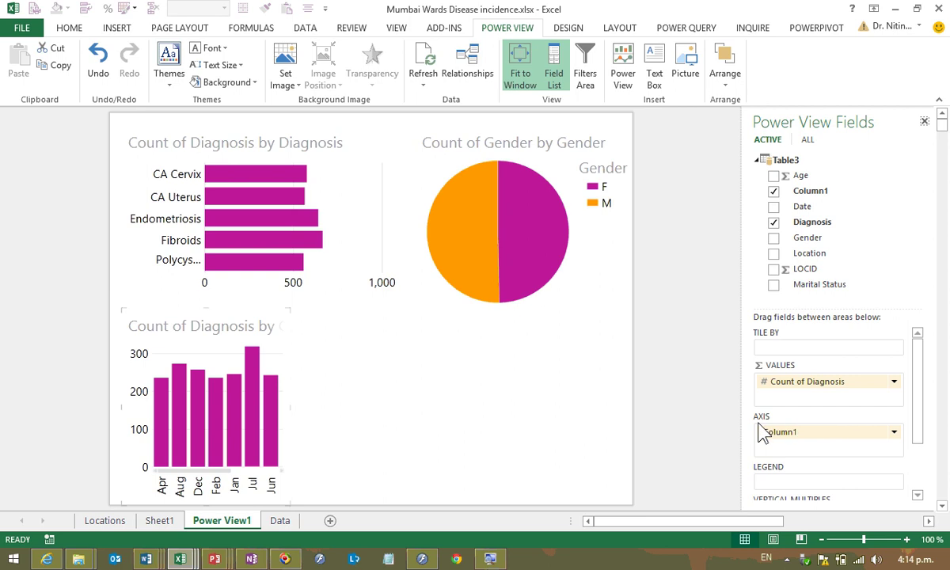
Create a table beside the month chart listing Location with Diagnosis summarized as Count (Not Blank).
{"action": "left_click_drag", "start_coordinate": [811, 253], "coordinate": [405, 360]}
{"action": "left_click_drag", "start_coordinate": [801, 224], "coordinate": [801, 396]}
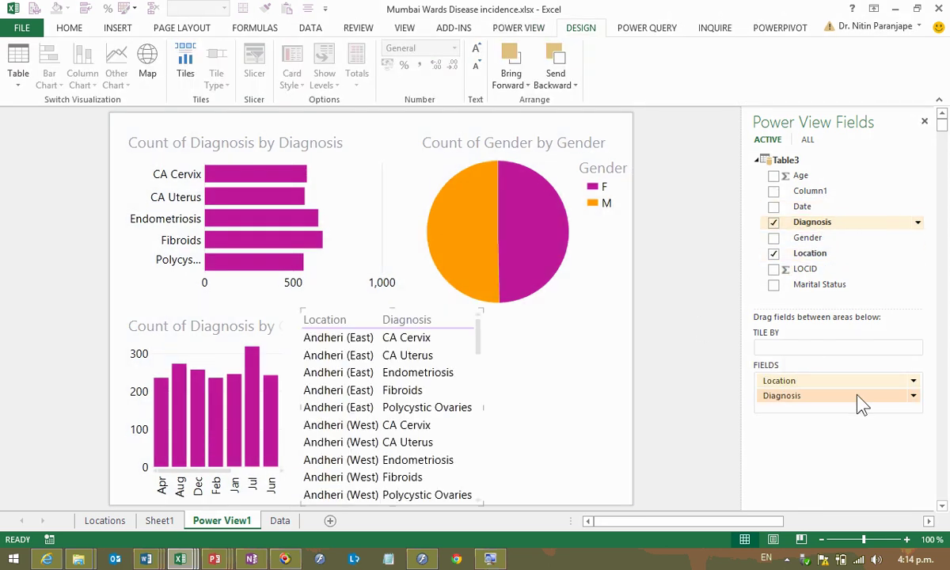
{"action": "left_click", "coordinate": [914, 396]}
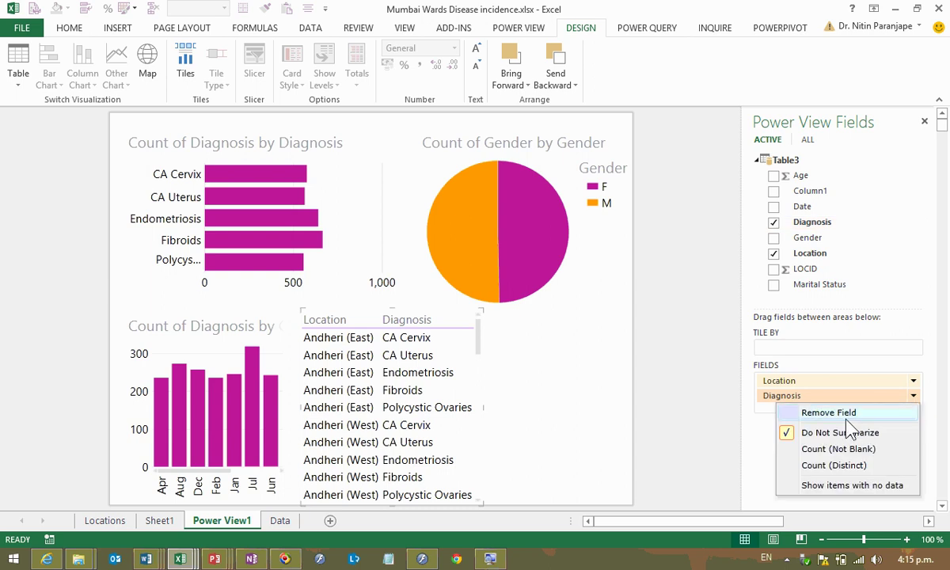
{"action": "left_click", "coordinate": [823, 449]}
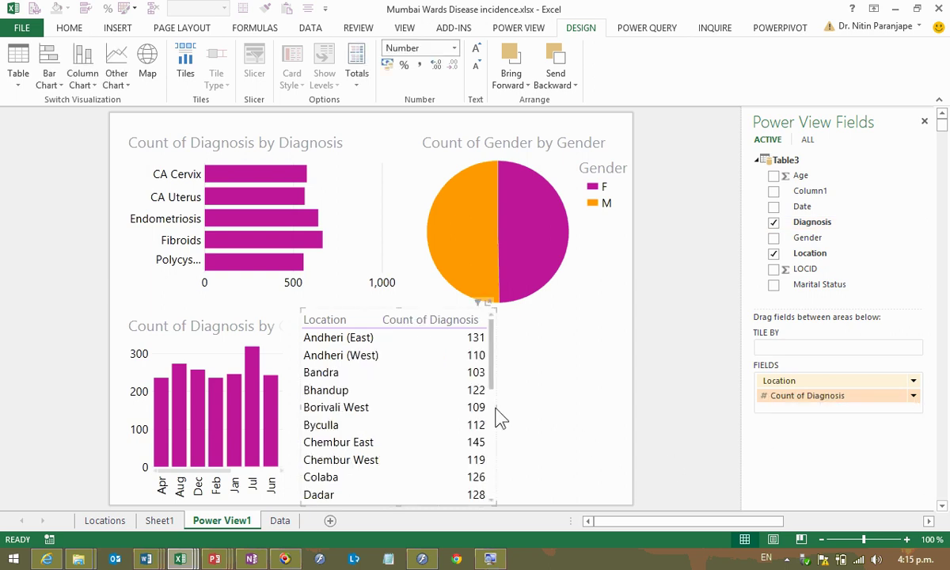
Widen the location table to the report's edge and convert it to a column chart.
{"action": "left_click_drag", "start_coordinate": [501, 417], "coordinate": [630, 413]}
{"action": "left_click", "coordinate": [82, 73]}
{"action": "left_click", "coordinate": [91, 102]}
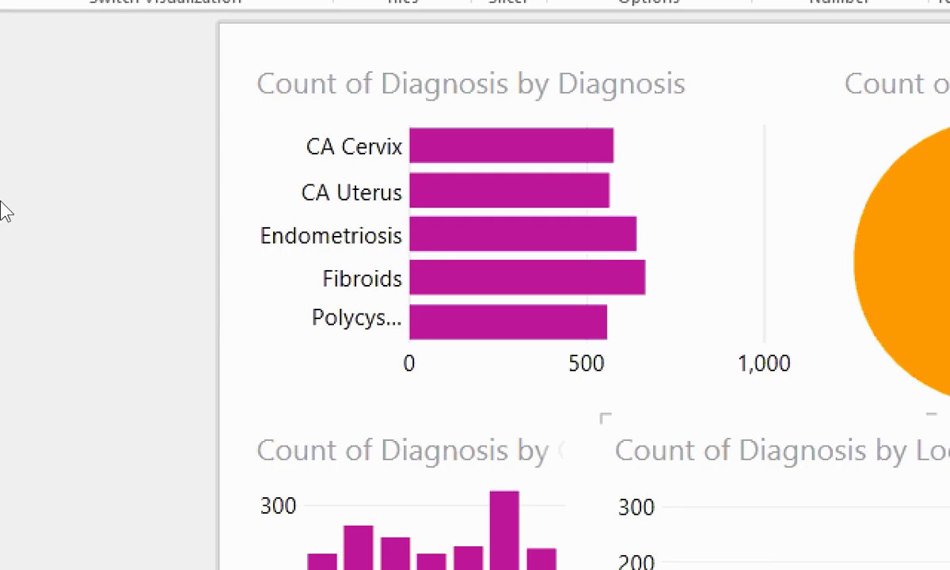
Cross-highlight the charts by Endometriosis, by July, and by the Bandra, Byculla and Chembur East locations together.
{"action": "left_click", "coordinate": [407, 219]}
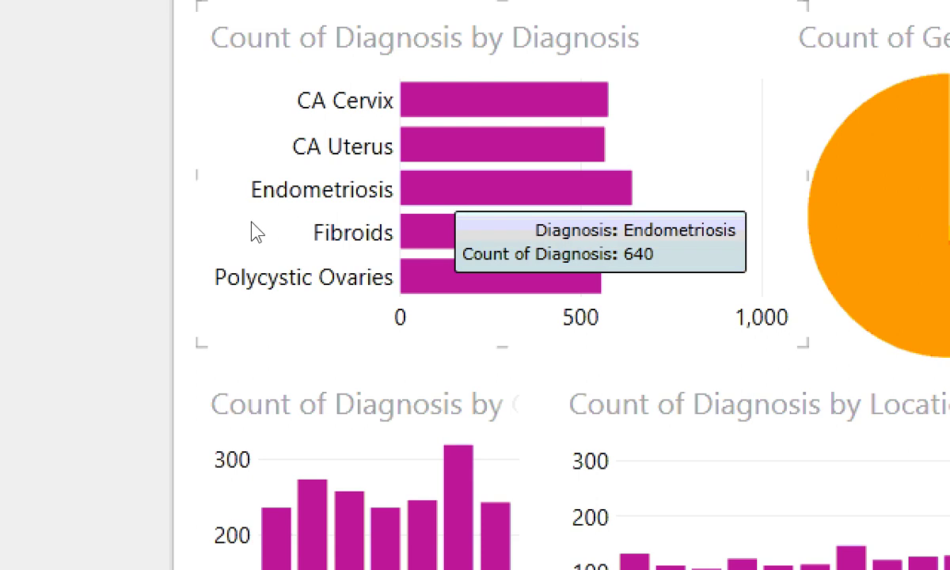
{"action": "left_click", "coordinate": [459, 190]}
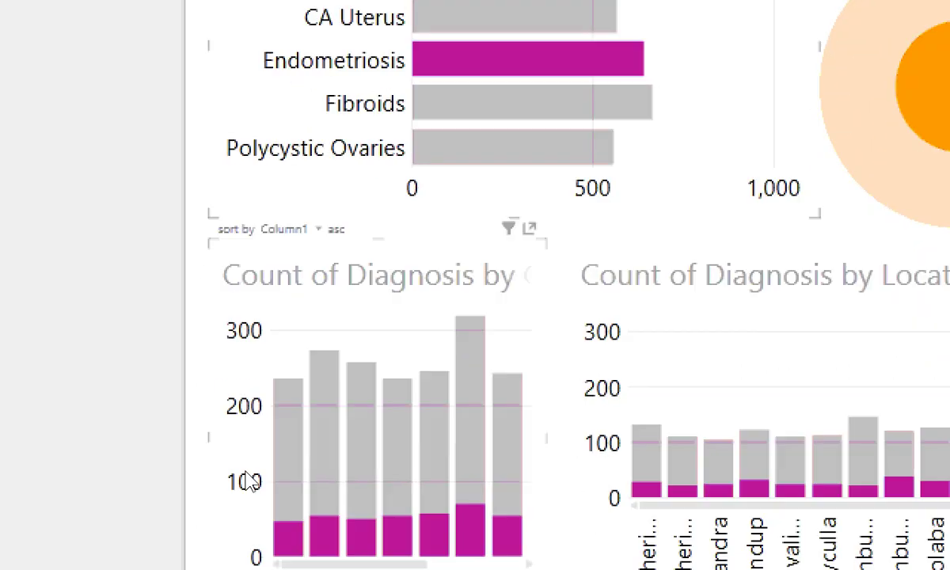
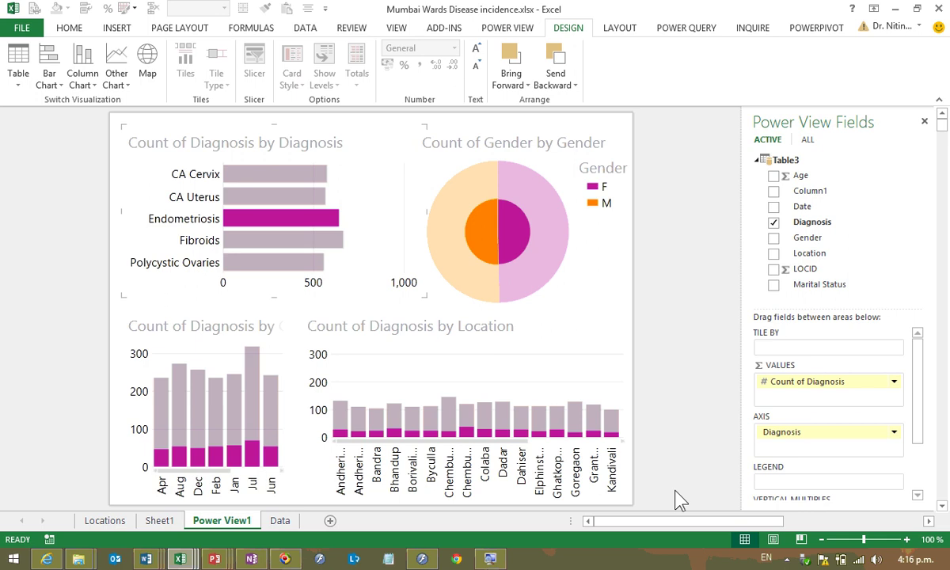
{"action": "left_click", "coordinate": [251, 412]}
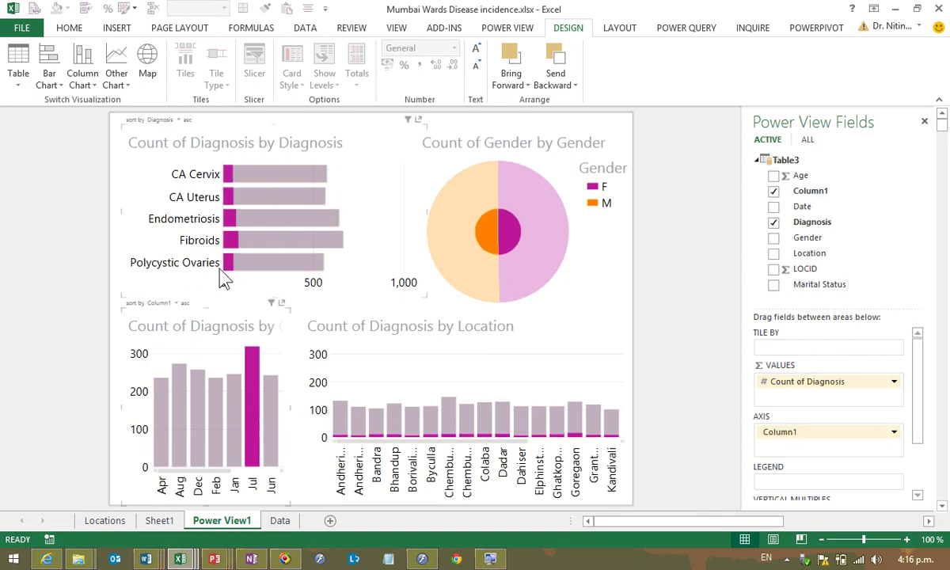
{"action": "left_click", "coordinate": [377, 427]}
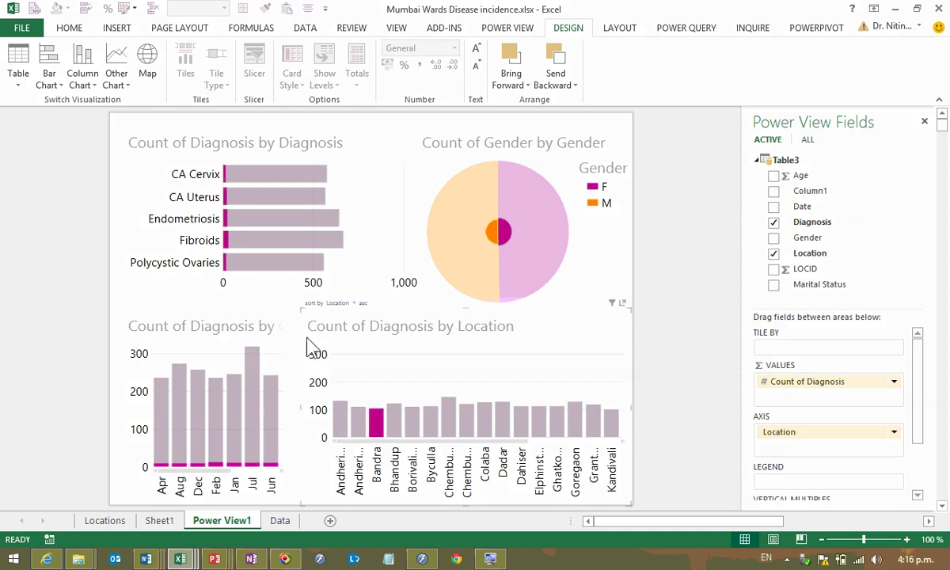
{"action": "left_click", "coordinate": [429, 424], "text": "ctrl"}
{"action": "left_click", "coordinate": [452, 431], "text": "ctrl"}
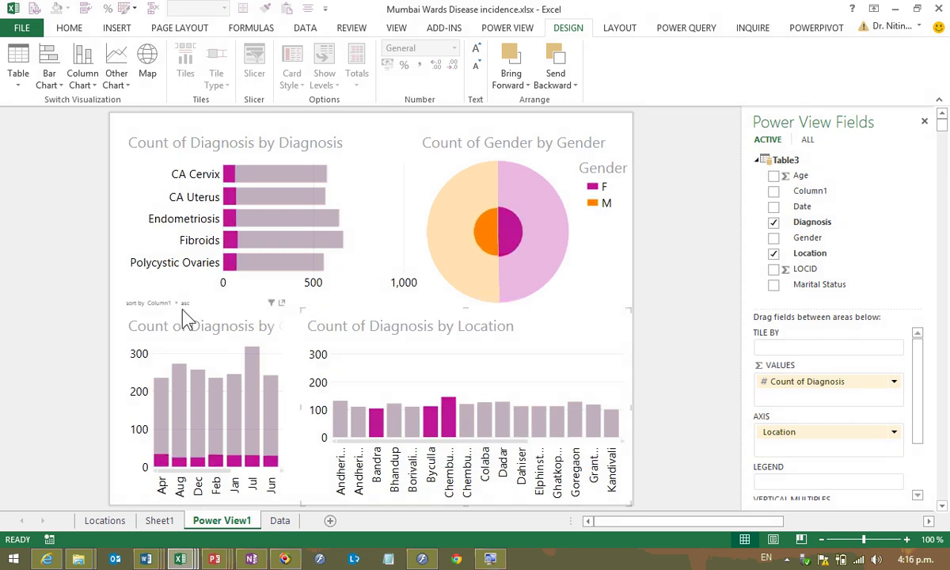
Delete the gender pie, month column and location column charts, keeping only the diagnosis bar chart.
{"action": "left_click", "coordinate": [427, 172]}
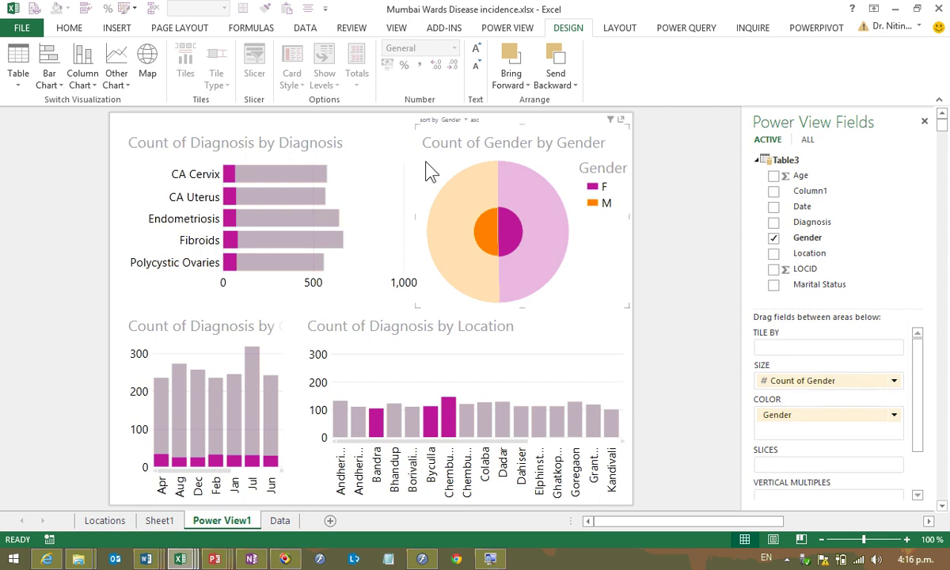
{"action": "key", "text": "Delete"}
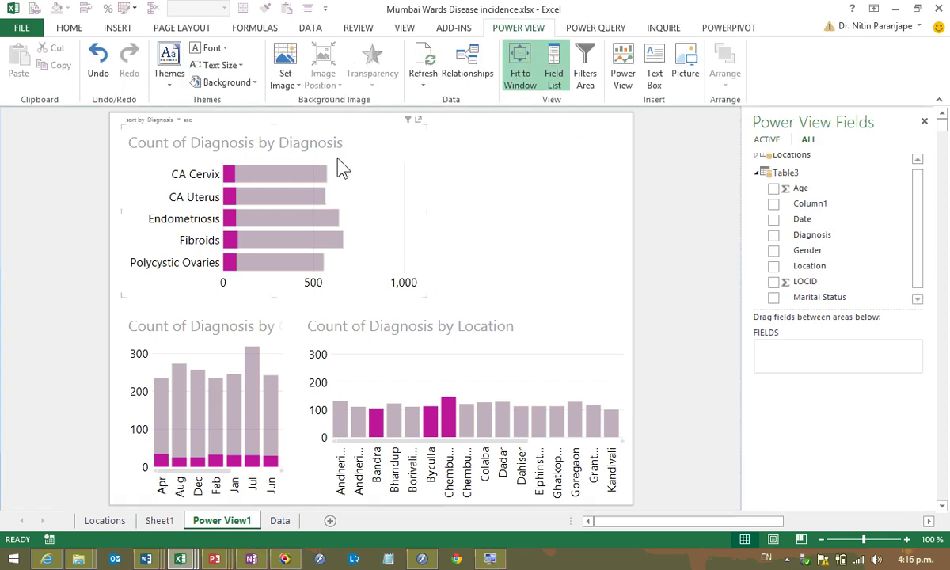
{"action": "left_click", "coordinate": [360, 144]}
{"action": "left_click", "coordinate": [273, 317]}
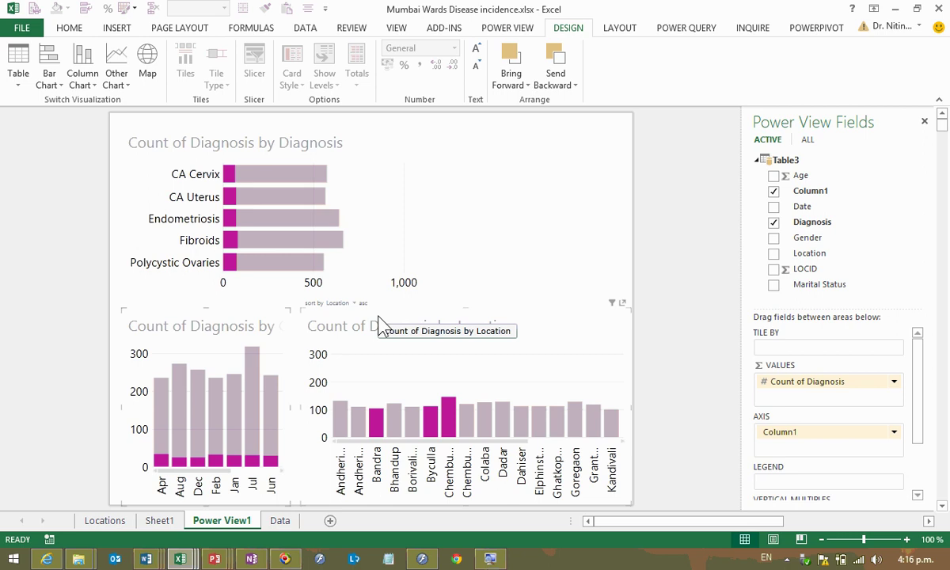
{"action": "key", "text": "Delete"}
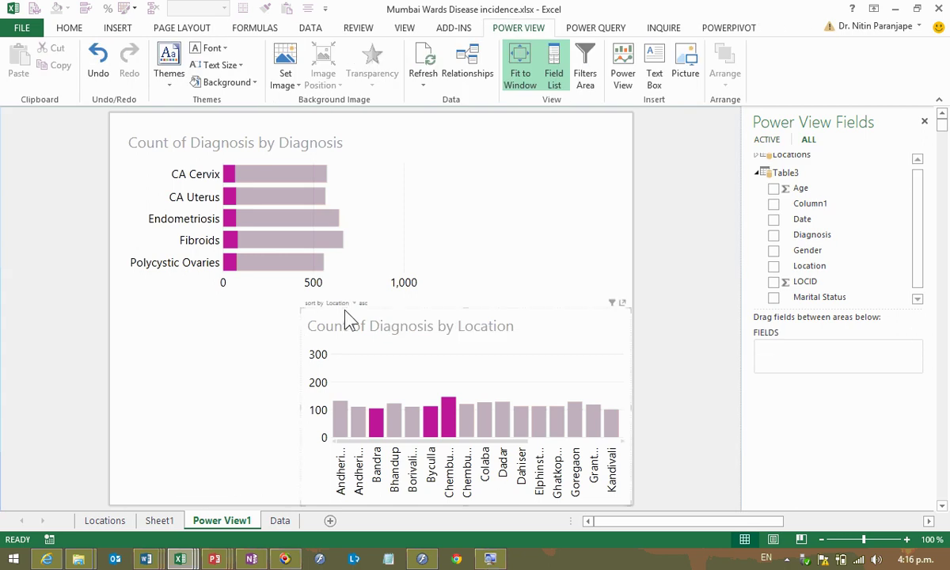
{"action": "left_click", "coordinate": [323, 315]}
{"action": "key", "text": "Delete"}
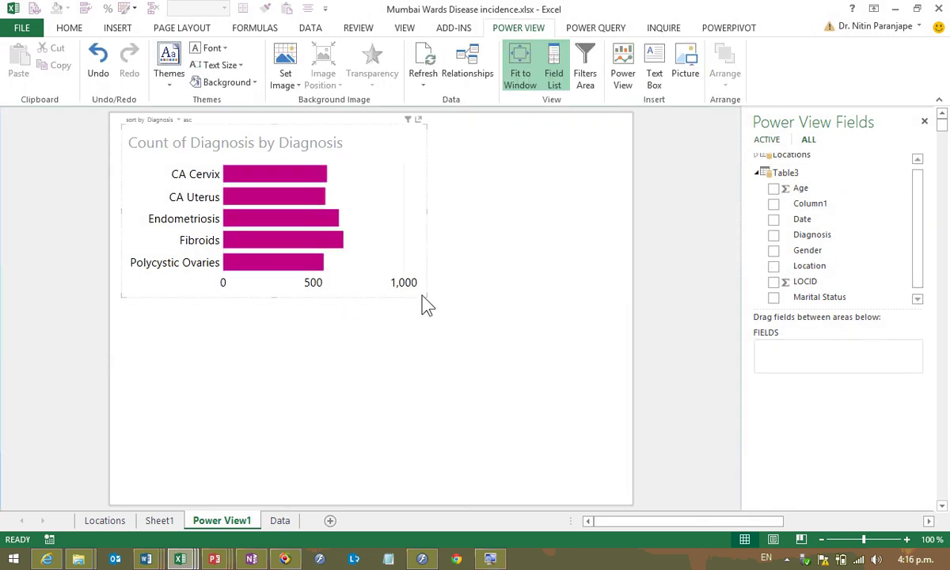
Enlarge the diagnosis bar chart to fill the report and convert it to a column chart.
{"action": "left_click_drag", "start_coordinate": [427, 305], "coordinate": [628, 515]}
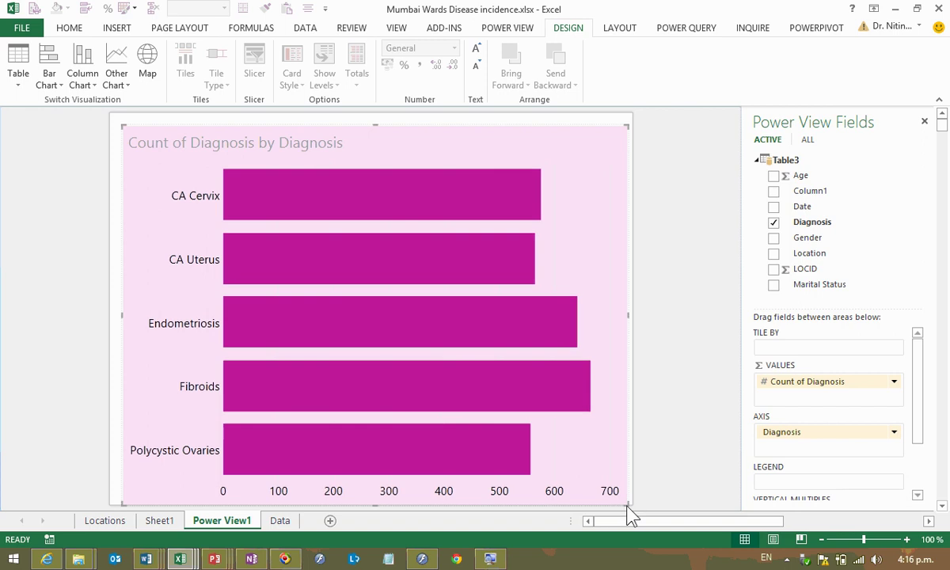
{"action": "left_click", "coordinate": [82, 79]}
{"action": "left_click", "coordinate": [107, 109]}
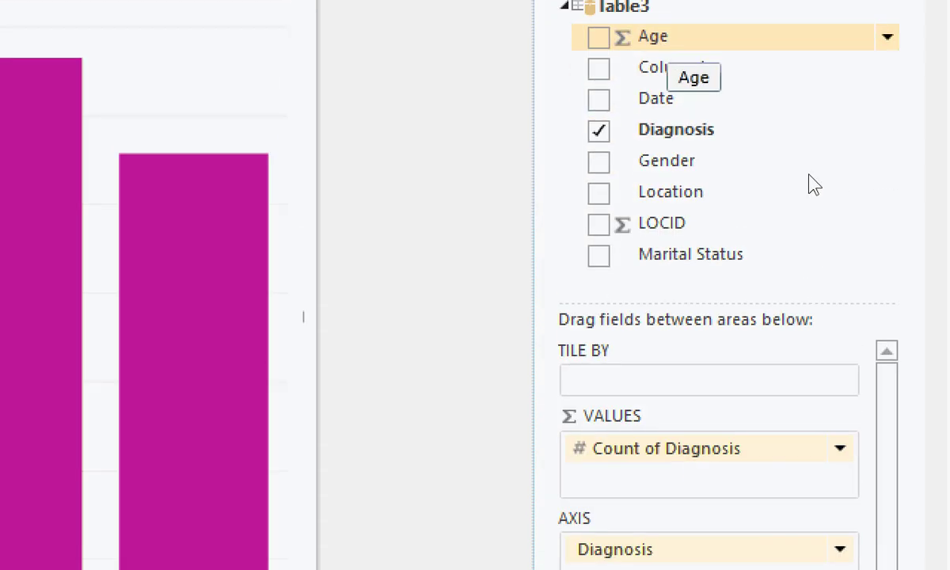
Add Column1, Marital Status and Location below Diagnosis on the chart's axis as drill-down levels.
{"action": "left_click_drag", "start_coordinate": [689, 68], "coordinate": [676, 546]}
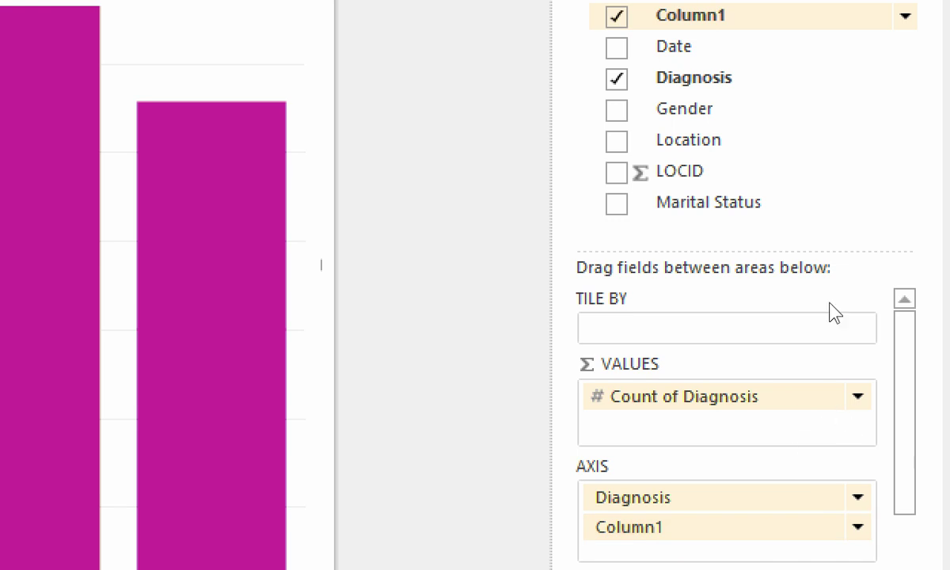
{"action": "left_click_drag", "start_coordinate": [709, 202], "coordinate": [693, 554]}
{"action": "left_click_drag", "start_coordinate": [688, 136], "coordinate": [794, 534]}
{"action": "left_click_drag", "start_coordinate": [797, 472], "coordinate": [797, 478]}
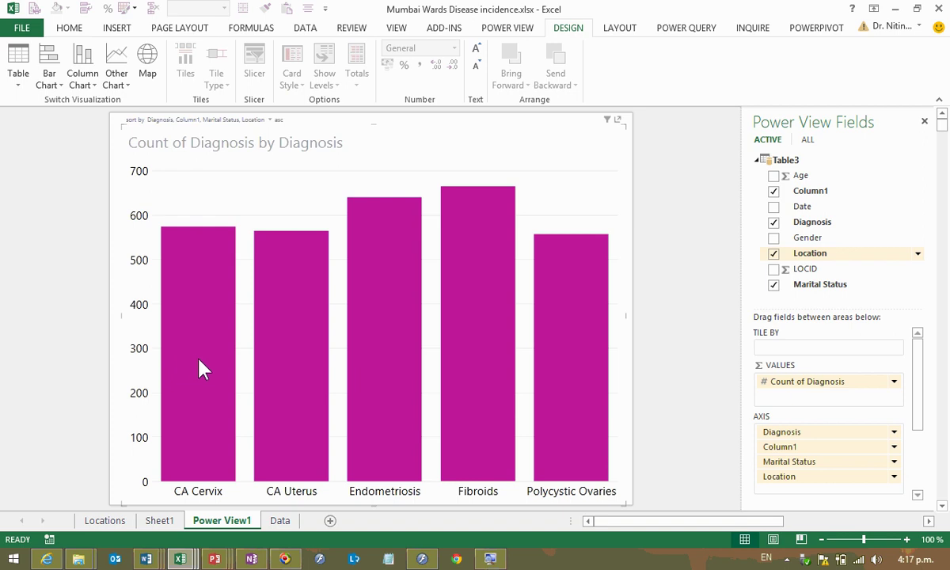
Drill down from CA Uterus into Dec and Married to examine the diagnosis count by location.
{"action": "double_click", "coordinate": [287, 389]}
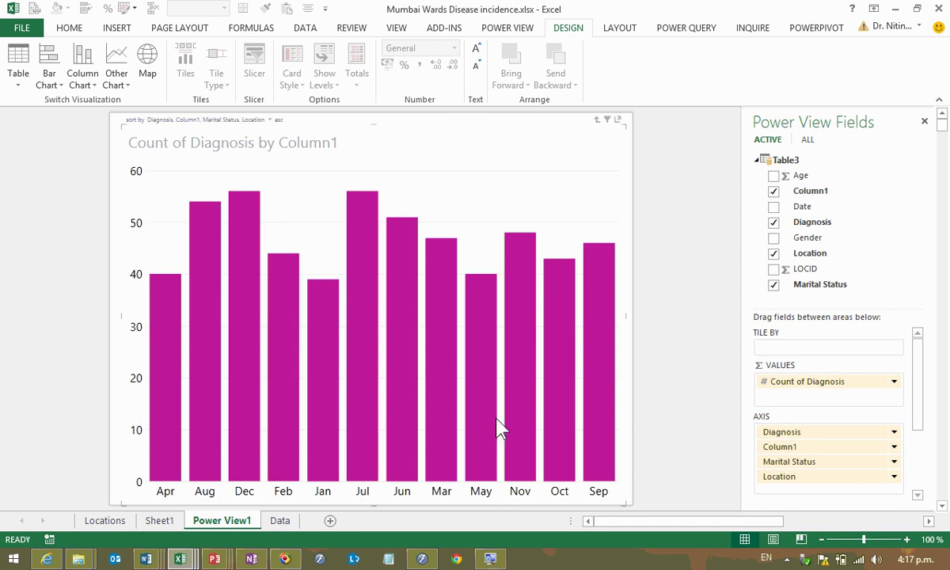
{"action": "mouse_move", "coordinate": [499, 428]}
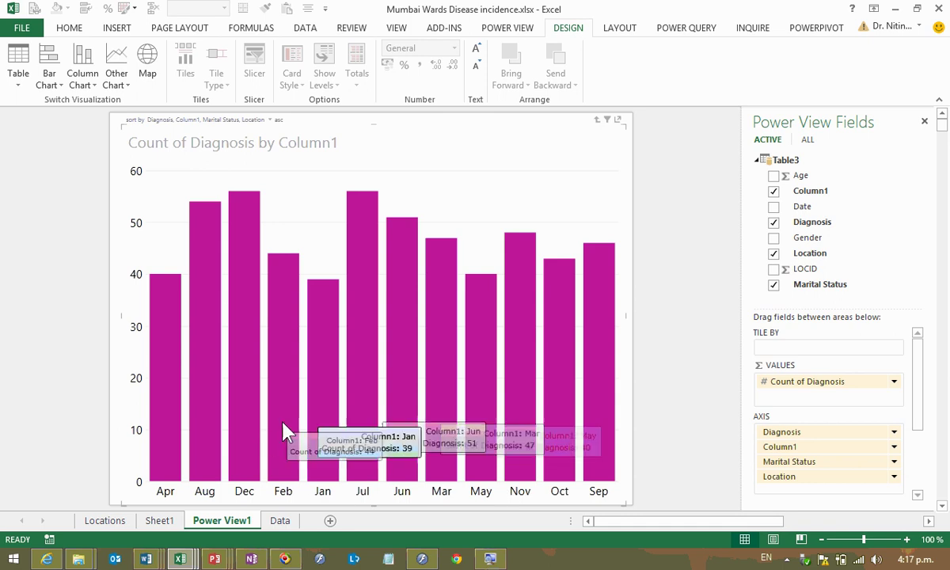
{"action": "double_click", "coordinate": [252, 440]}
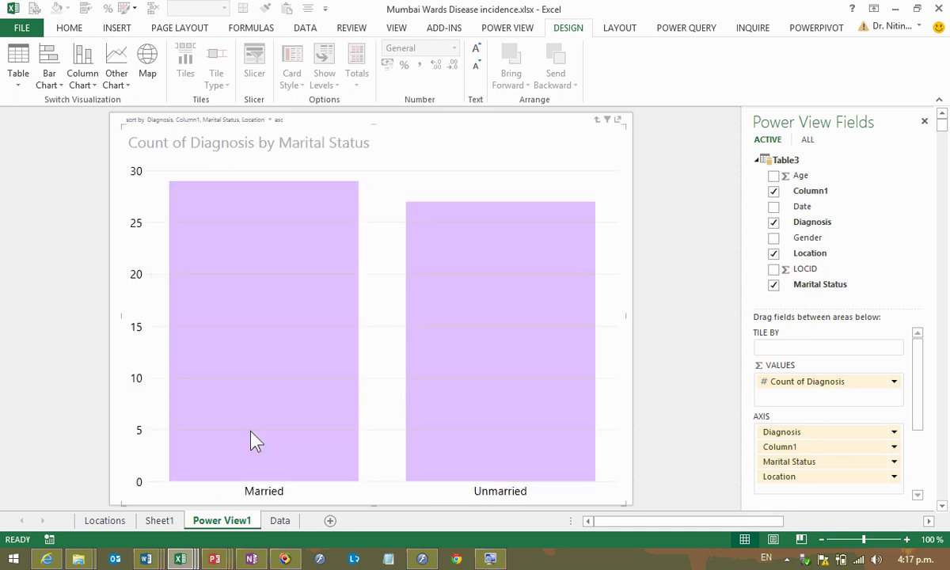
{"action": "mouse_move", "coordinate": [543, 470]}
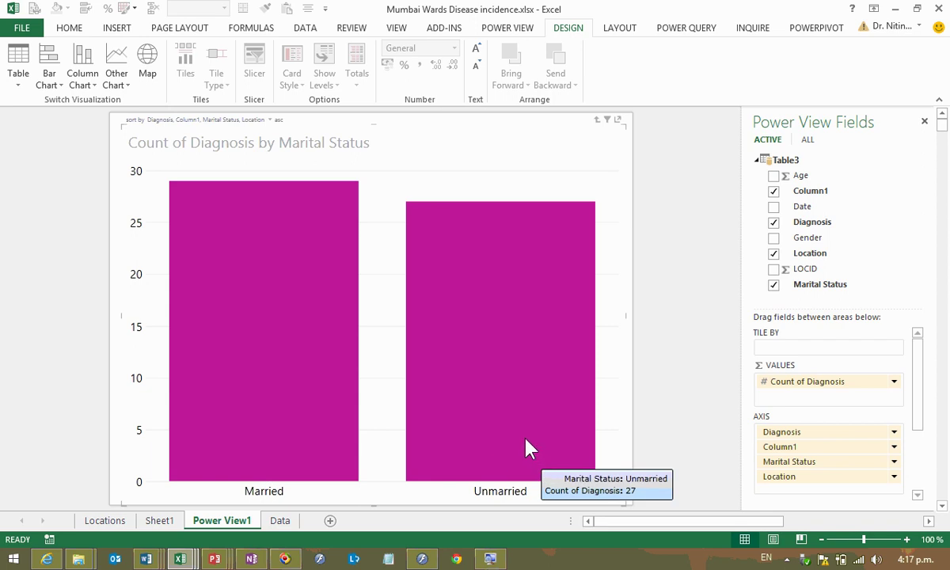
{"action": "double_click", "coordinate": [290, 409]}
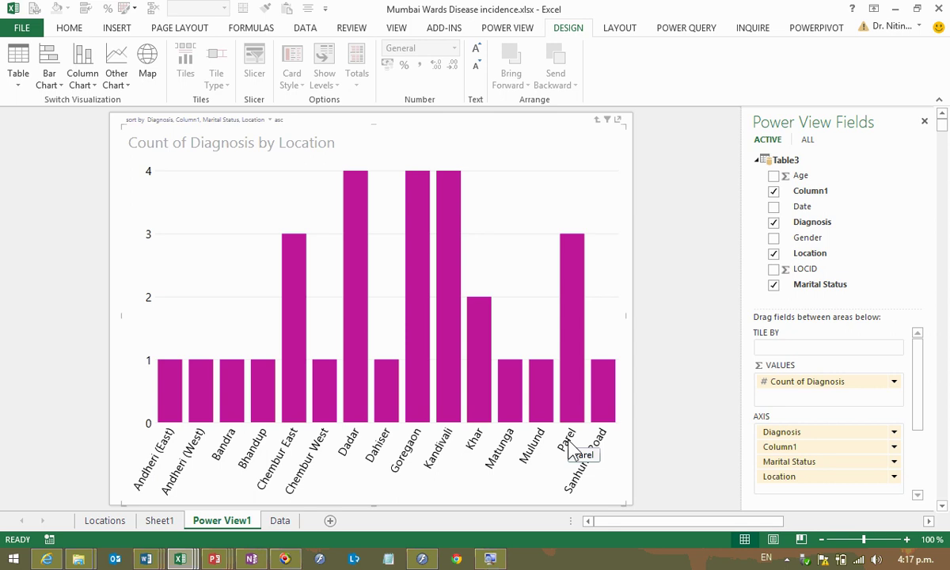
Drill back up through marital status and month to the top diagnosis level.
{"action": "left_click", "coordinate": [598, 122]}
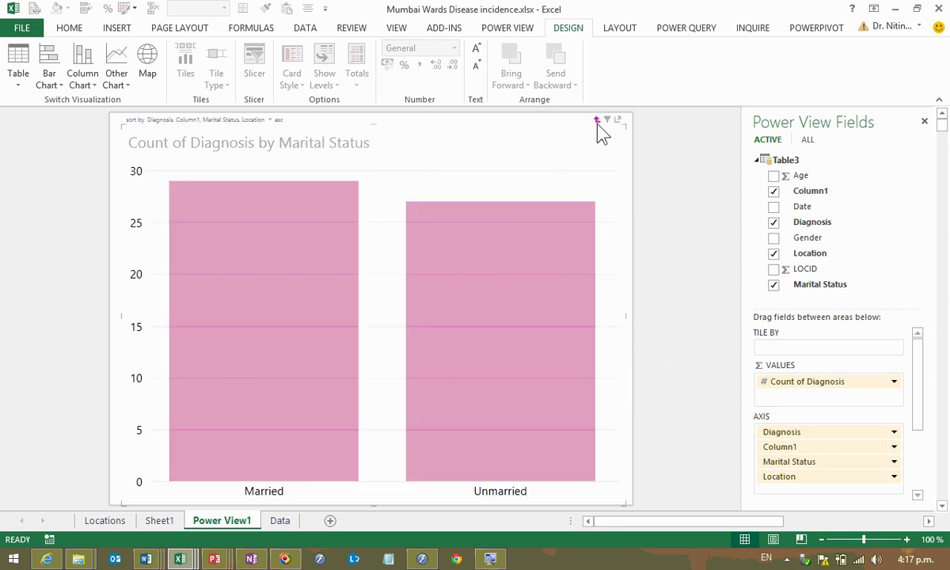
{"action": "left_click", "coordinate": [598, 123]}
{"action": "left_click", "coordinate": [594, 121]}
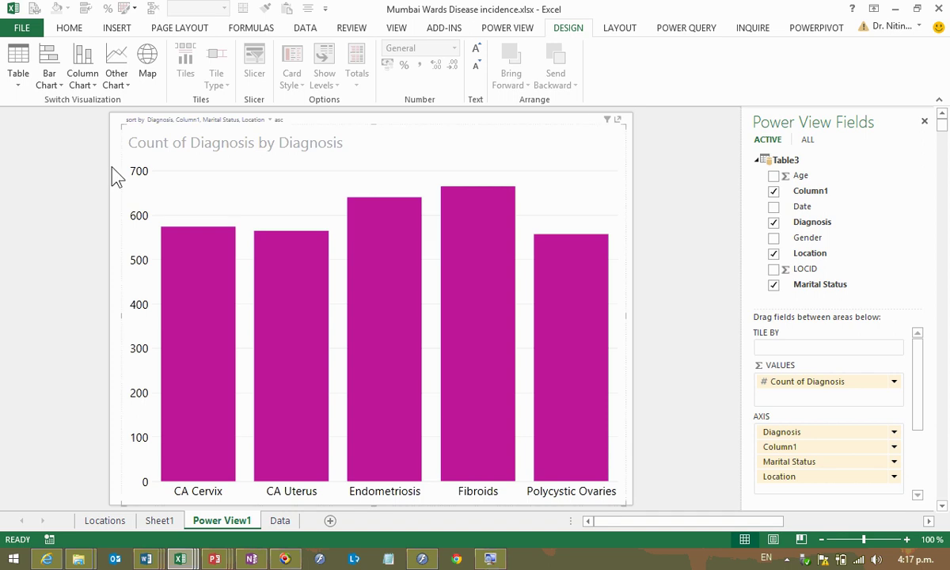
Convert the diagnosis chart to a Pie chart and remove Column1, Marital Status and Location from its color grouping.
{"action": "left_click", "coordinate": [117, 80]}
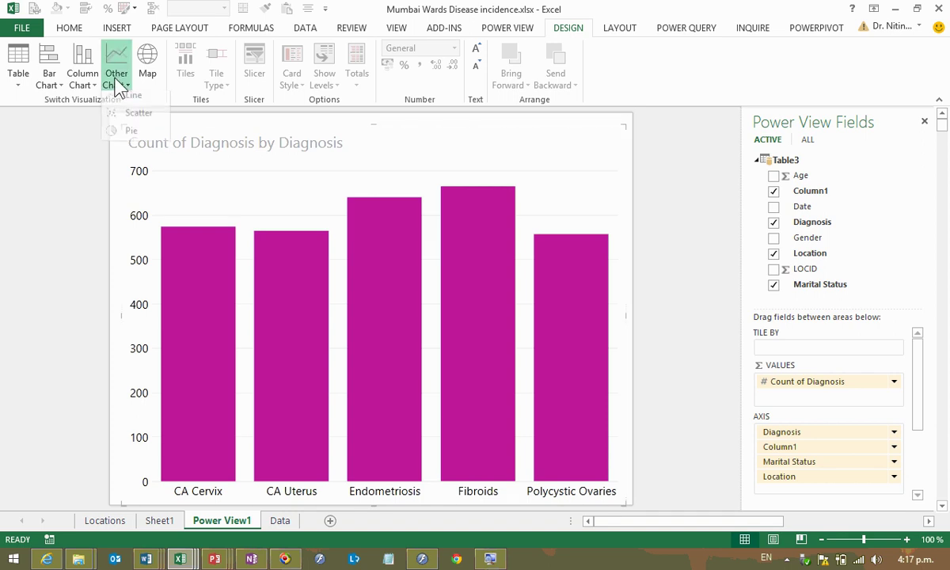
{"action": "left_click", "coordinate": [127, 136]}
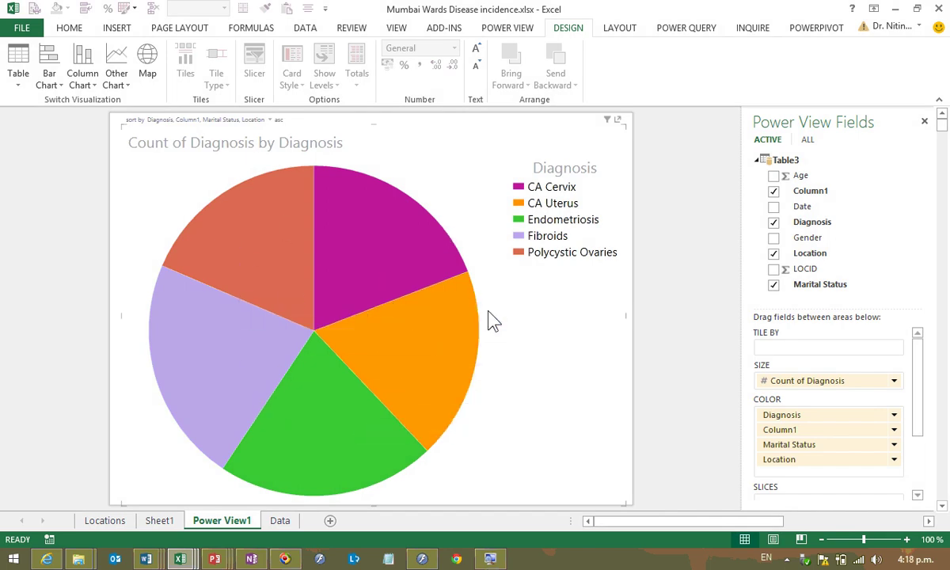
{"action": "left_click_drag", "start_coordinate": [873, 429], "coordinate": [869, 250]}
{"action": "left_click_drag", "start_coordinate": [821, 431], "coordinate": [845, 252]}
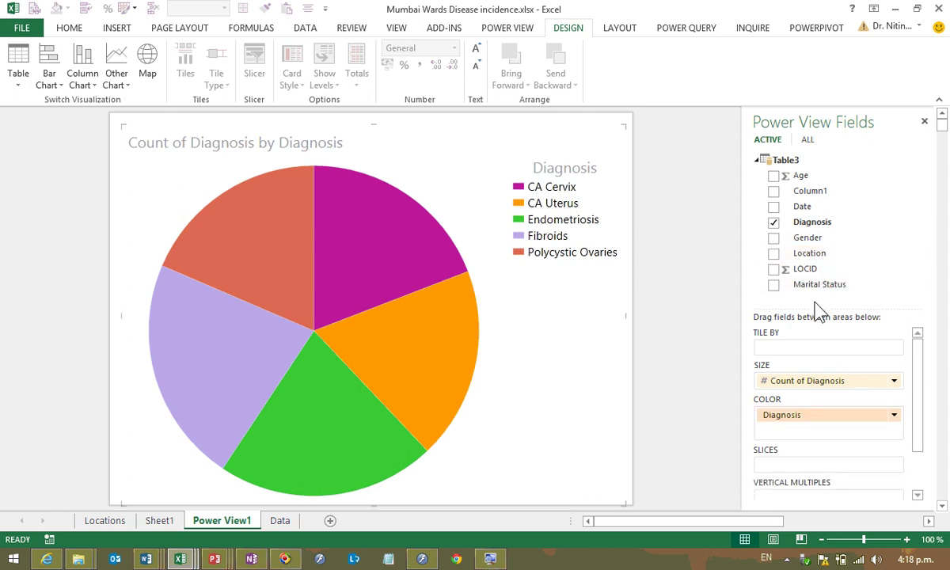
Tile the diagnosis pie chart by Column1 for month-by-month browsing.
{"action": "left_click_drag", "start_coordinate": [801, 316], "coordinate": [810, 280]}
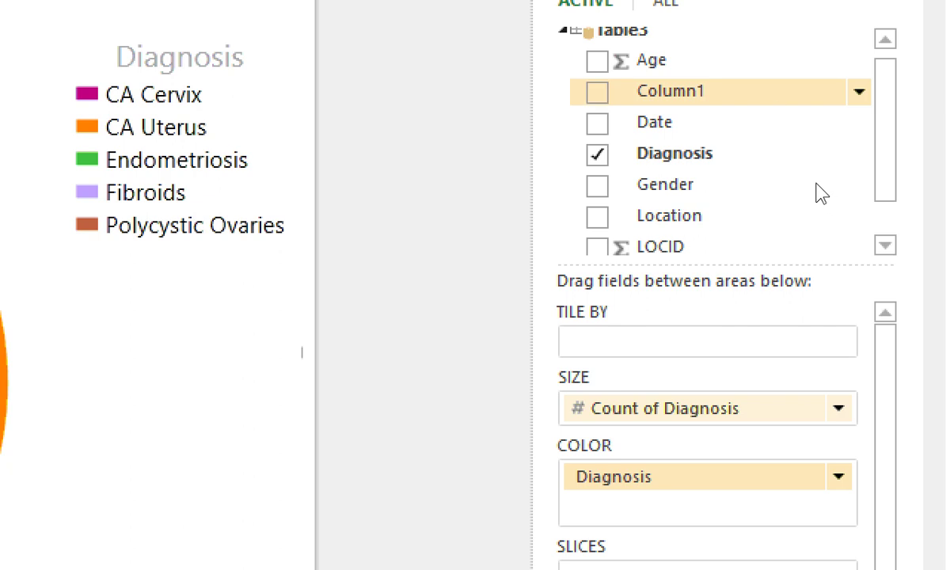
{"action": "left_click_drag", "start_coordinate": [783, 91], "coordinate": [798, 318]}
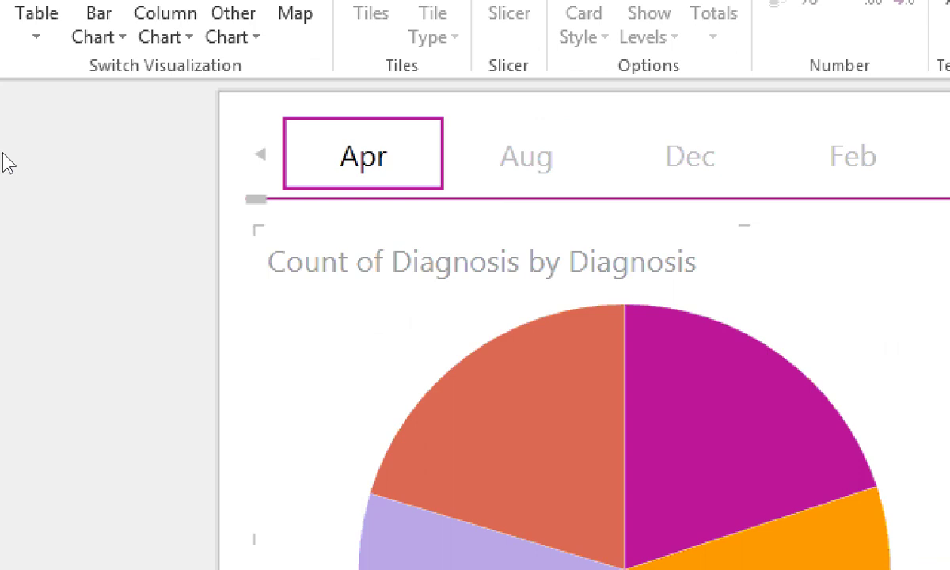
Browse the month tiles of the diagnosis pie chart from Apr through to Feb.
{"action": "key", "text": "Right"}
{"action": "key", "text": "Right"}
{"action": "key", "text": "Right"}
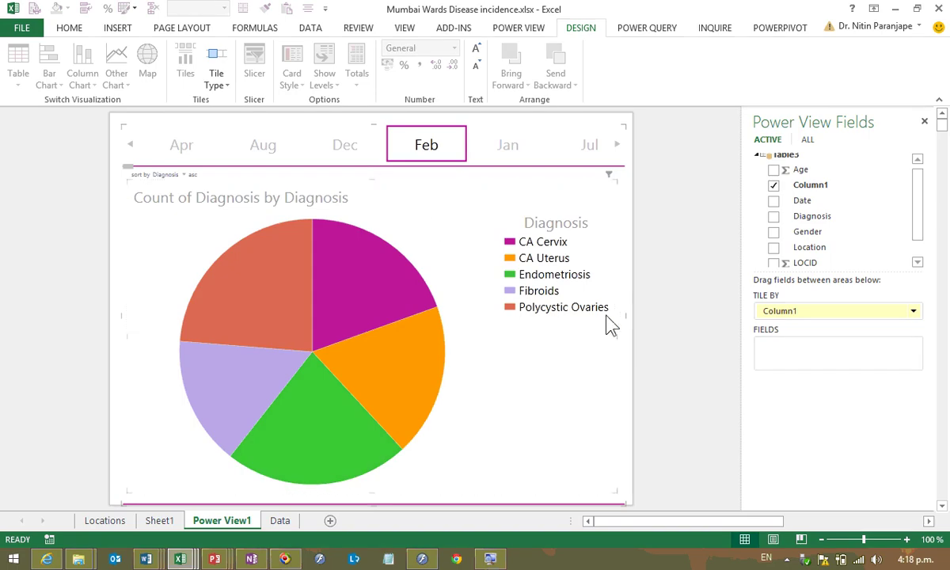
Undo the Column1 tiling and split the diagnosis pie into vertical multiples by Column1.
{"action": "key", "text": "ctrl+z"}
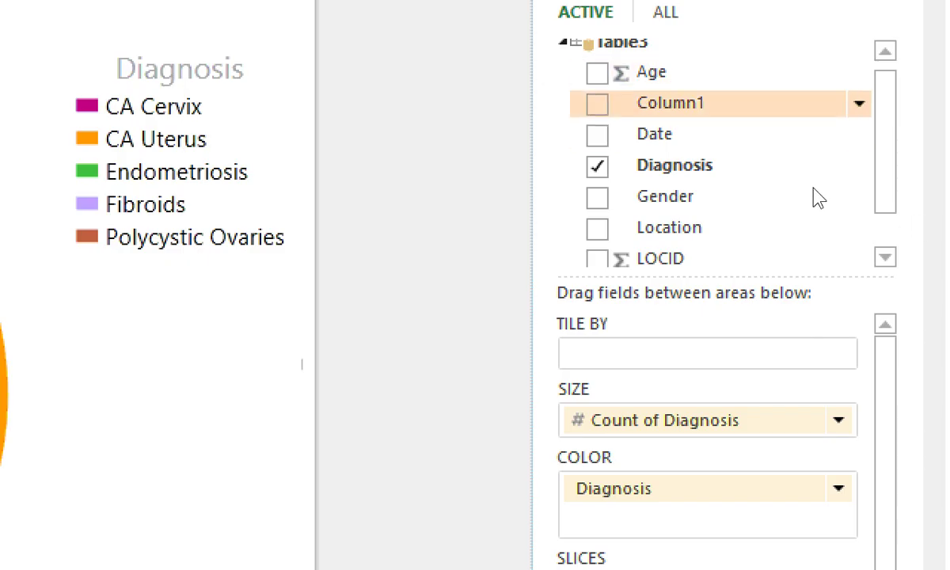
{"action": "left_click_drag", "start_coordinate": [818, 198], "coordinate": [734, 569]}
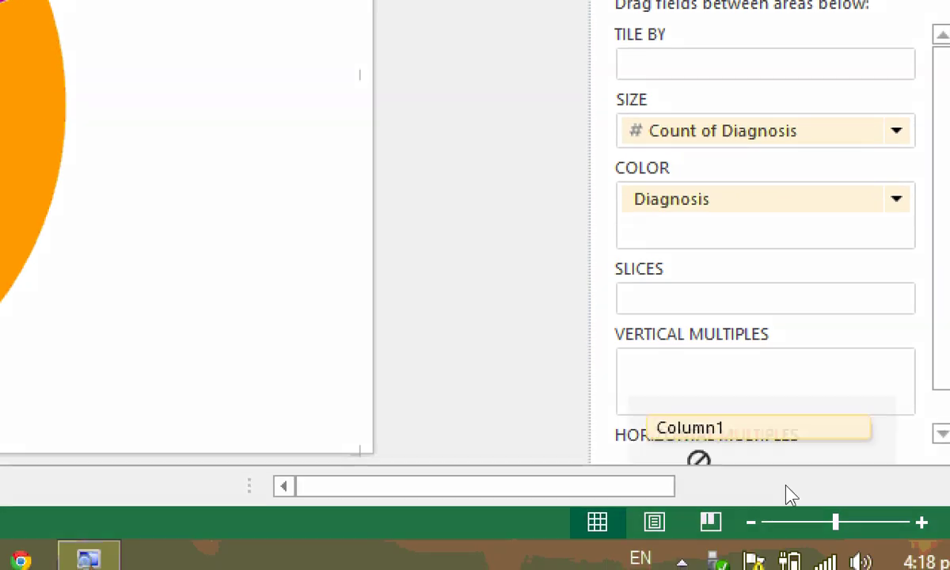
{"action": "left_click_drag", "start_coordinate": [699, 459], "coordinate": [708, 407]}
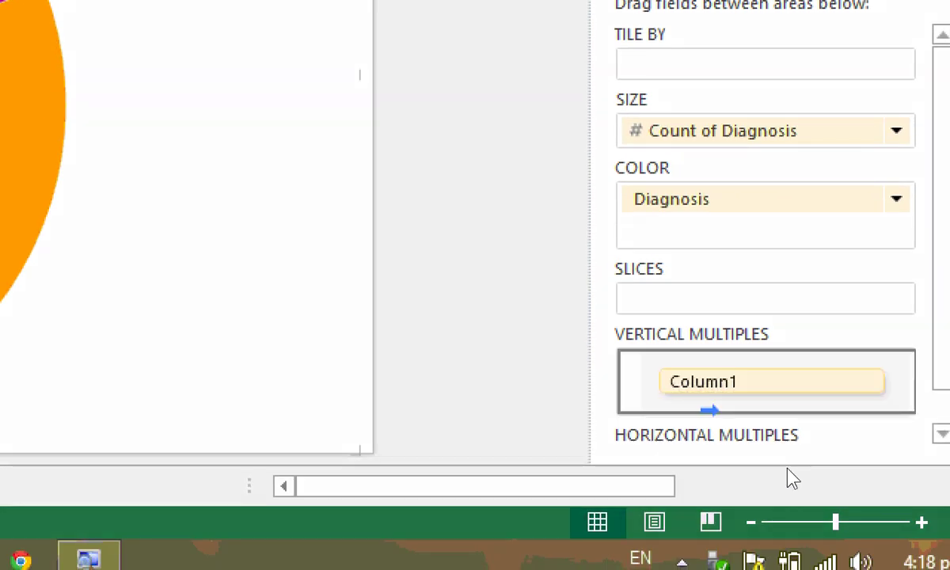
{"action": "left_click_drag", "start_coordinate": [786, 467], "coordinate": [787, 467]}
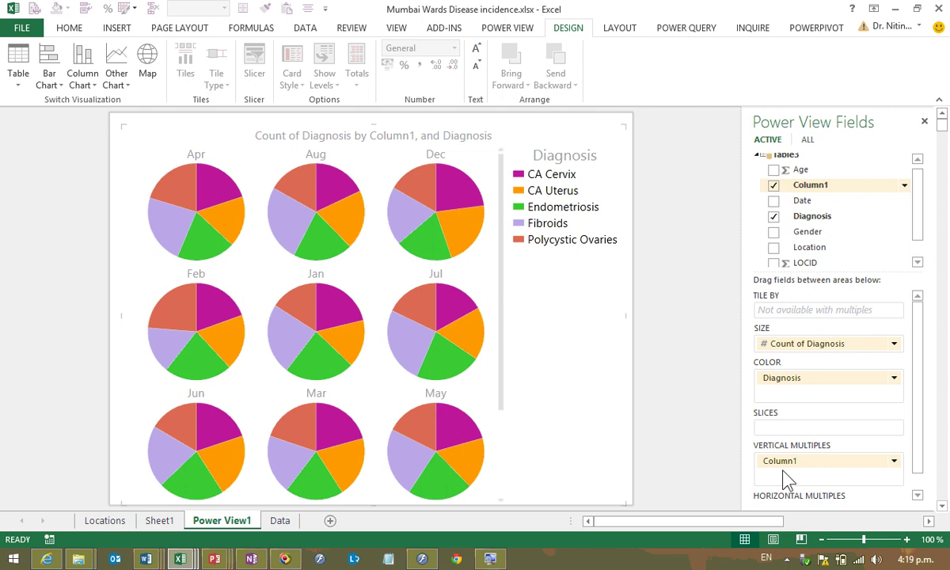
Replace Column1 with Marital Status as the vertical multiples field of the diagnosis pie.
{"action": "left_click_drag", "start_coordinate": [791, 467], "coordinate": [782, 234]}
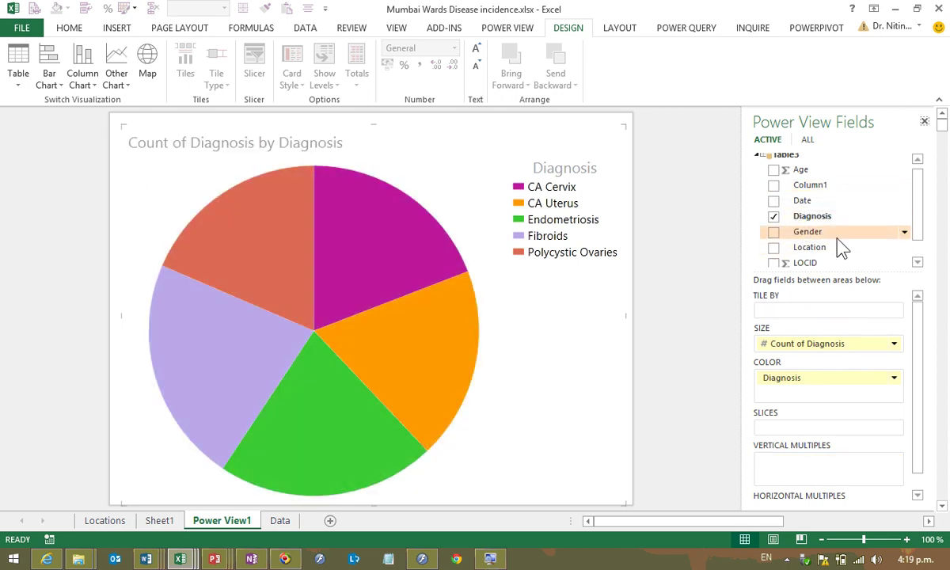
{"action": "left_click", "coordinate": [916, 252]}
{"action": "left_click_drag", "start_coordinate": [807, 261], "coordinate": [800, 478]}
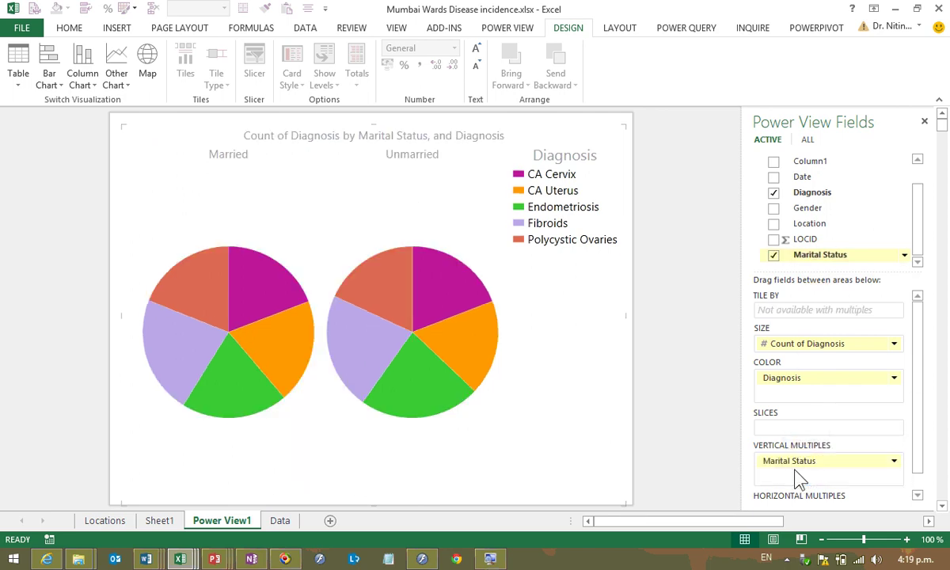
Replace Marital Status with Location in the vertical multiples and review the diagnosis pies for each location.
{"action": "mouse_move", "coordinate": [798, 464]}
{"action": "left_mouse_down"}
{"action": "mouse_move", "coordinate": [809, 228]}
{"action": "mouse_move", "coordinate": [813, 424]}
{"action": "mouse_move", "coordinate": [792, 475]}
{"action": "left_mouse_up"}
{"action": "left_click", "coordinate": [504, 305]}
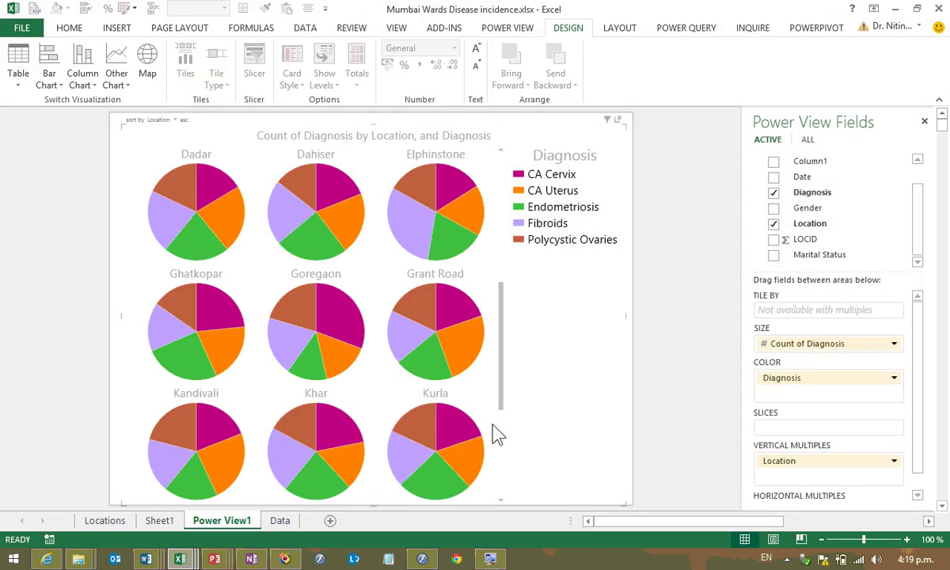
{"action": "scroll", "coordinate": [499, 439], "scroll_direction": "down", "scroll_amount": 3}
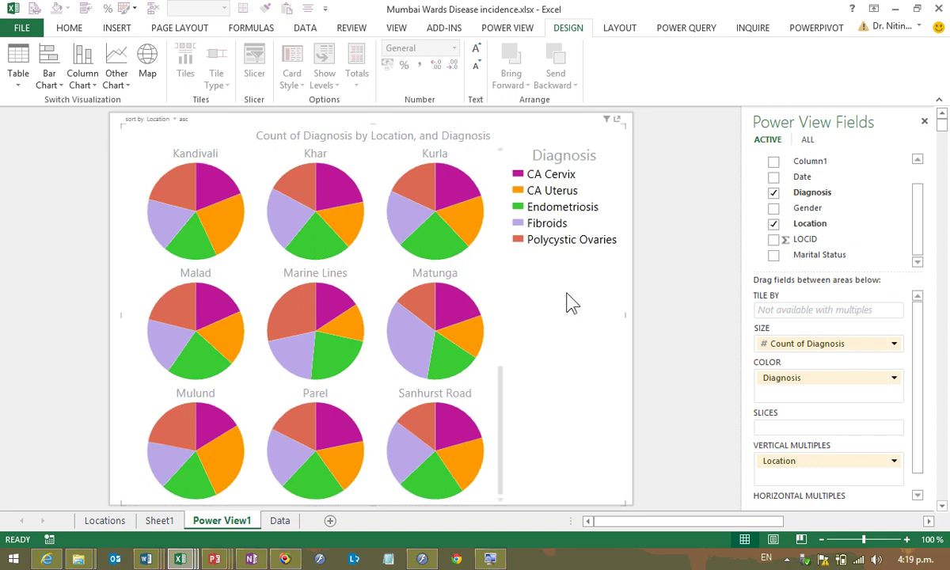
Replace Diagnosis with Location as the pie's color grouping and convert the chart to a Stacked Column chart.
{"action": "left_click_drag", "start_coordinate": [802, 388], "coordinate": [830, 223]}
{"action": "left_click_drag", "start_coordinate": [765, 465], "coordinate": [790, 388]}
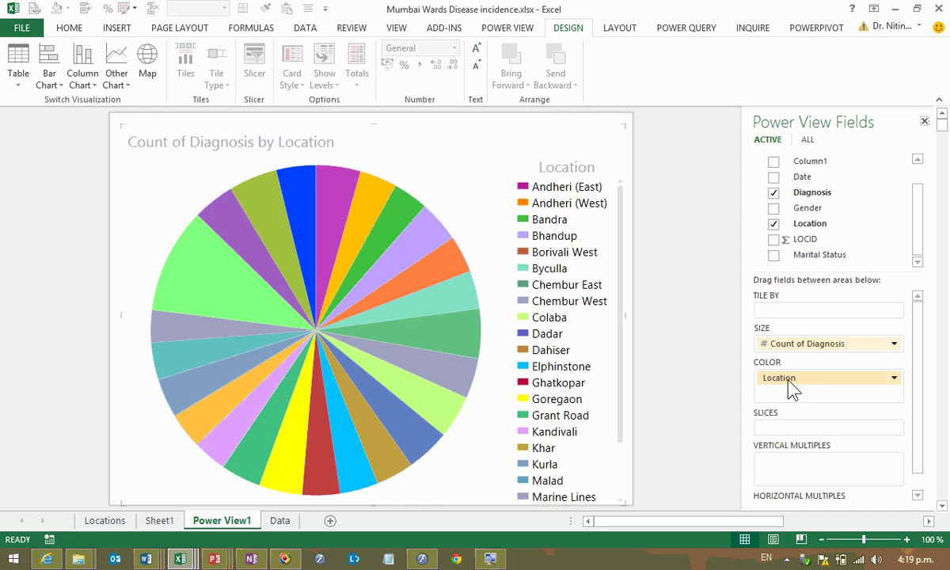
{"action": "left_click", "coordinate": [82, 79]}
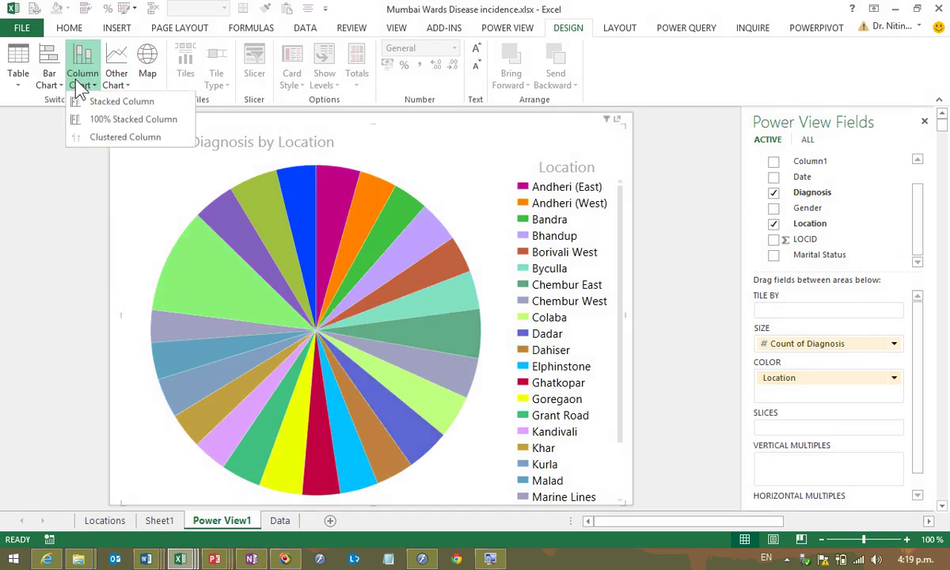
{"action": "left_click", "coordinate": [79, 100]}
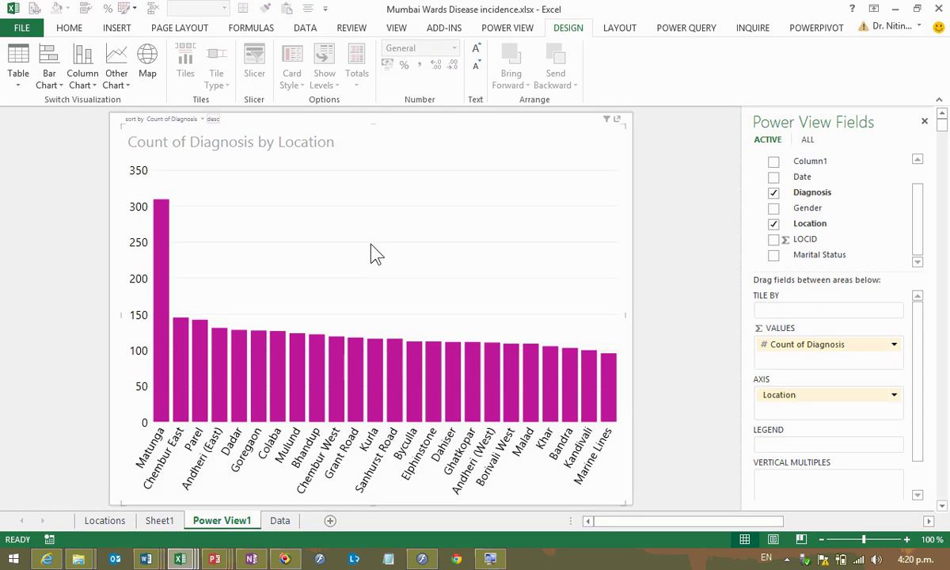
Convert the chart to a map, move Location from color to the map's locations, and inspect the outlying point in the sea.
{"action": "left_click", "coordinate": [147, 79]}
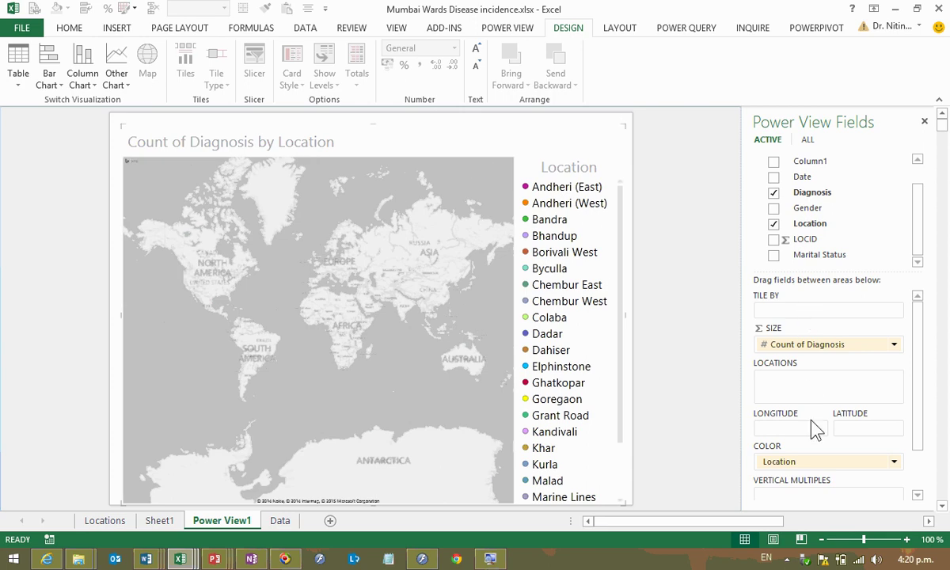
{"action": "left_click_drag", "start_coordinate": [819, 467], "coordinate": [805, 412]}
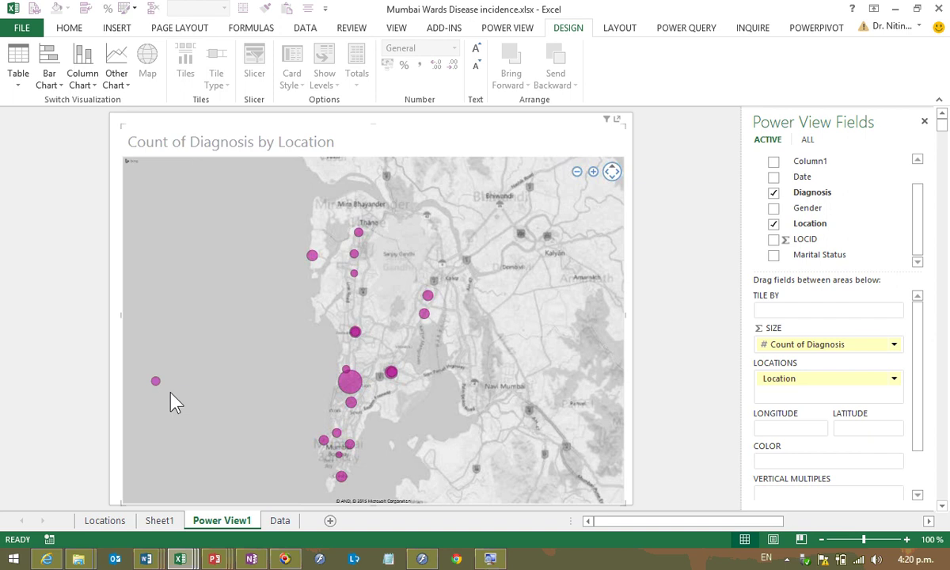
{"action": "mouse_move", "coordinate": [156, 386]}
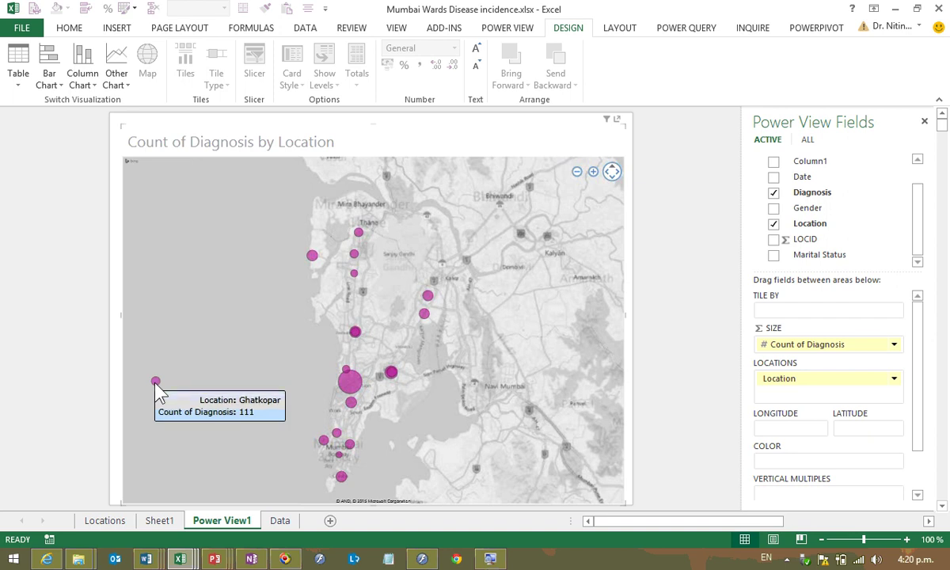
Check the Locations, Sheet1 and Data sheets for the source location values, then return to the Power View1 sheet.
{"action": "left_click", "coordinate": [105, 522]}
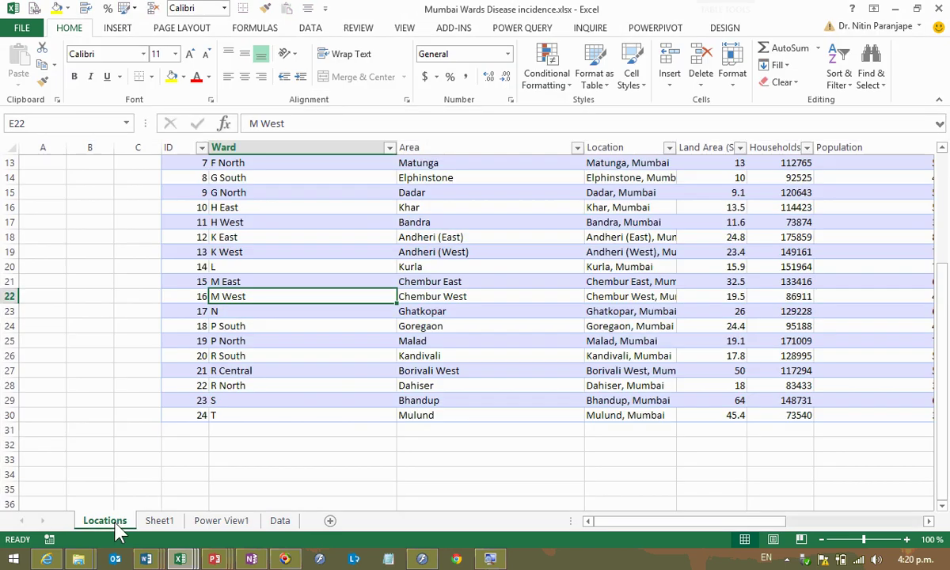
{"action": "left_click", "coordinate": [170, 522]}
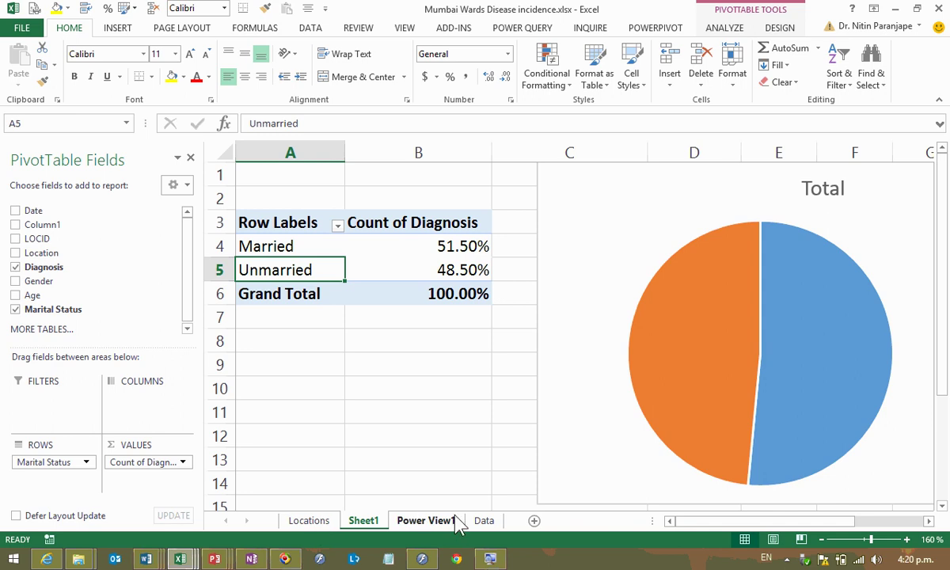
{"action": "left_click", "coordinate": [483, 521]}
{"action": "left_click", "coordinate": [436, 202]}
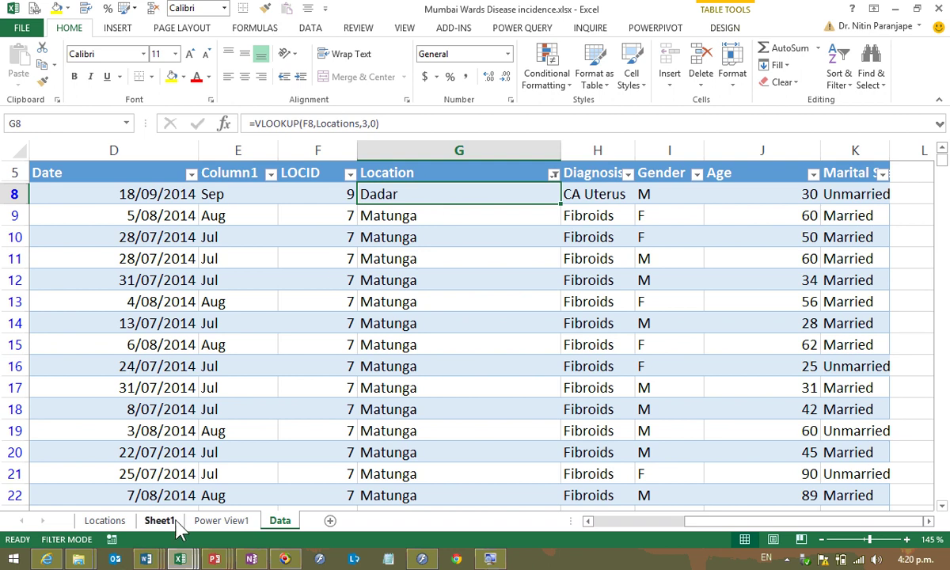
{"action": "left_click", "coordinate": [209, 522]}
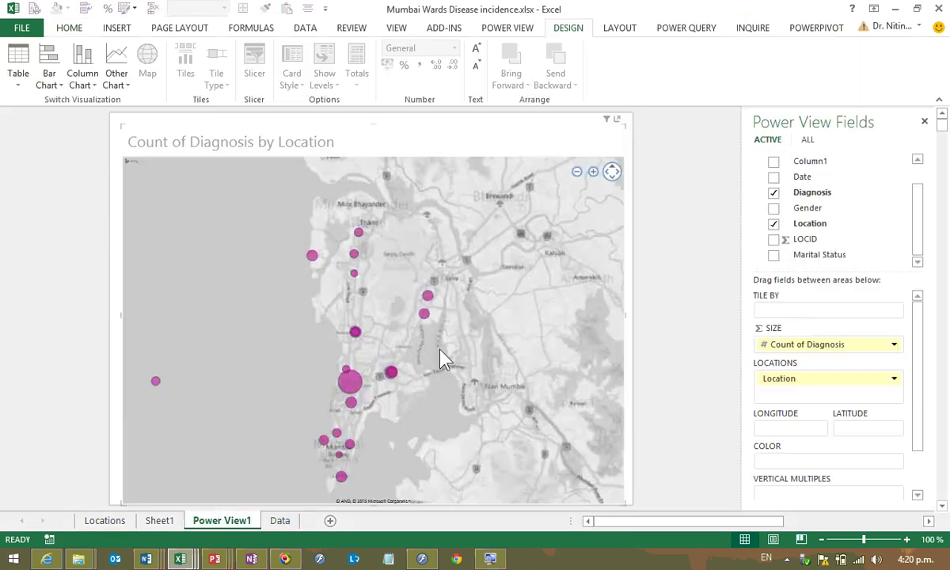
Zoom the map in around Sion and narrow it to free the left part of the report.
{"action": "scroll", "coordinate": [442, 361], "scroll_direction": "up", "scroll_amount": 3}
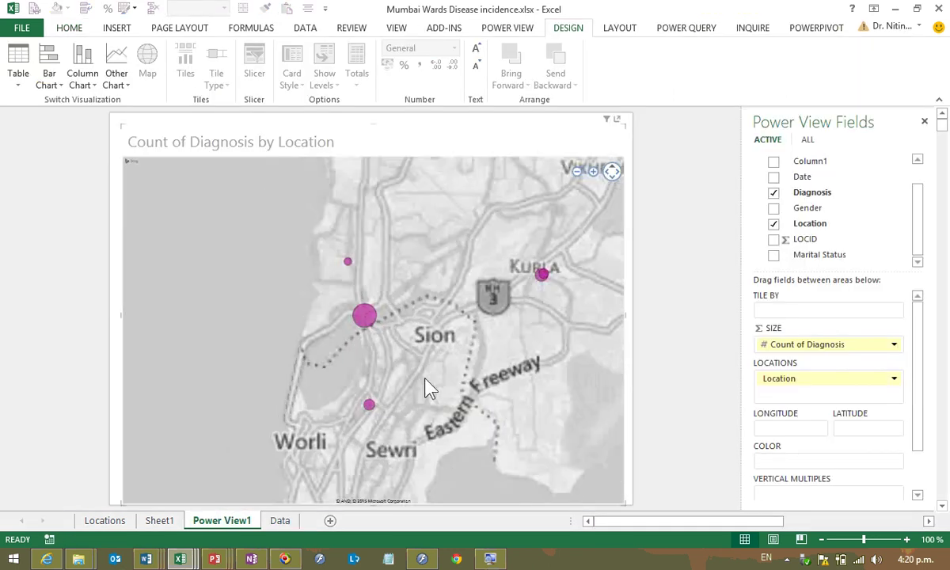
{"action": "mouse_move", "coordinate": [417, 324]}
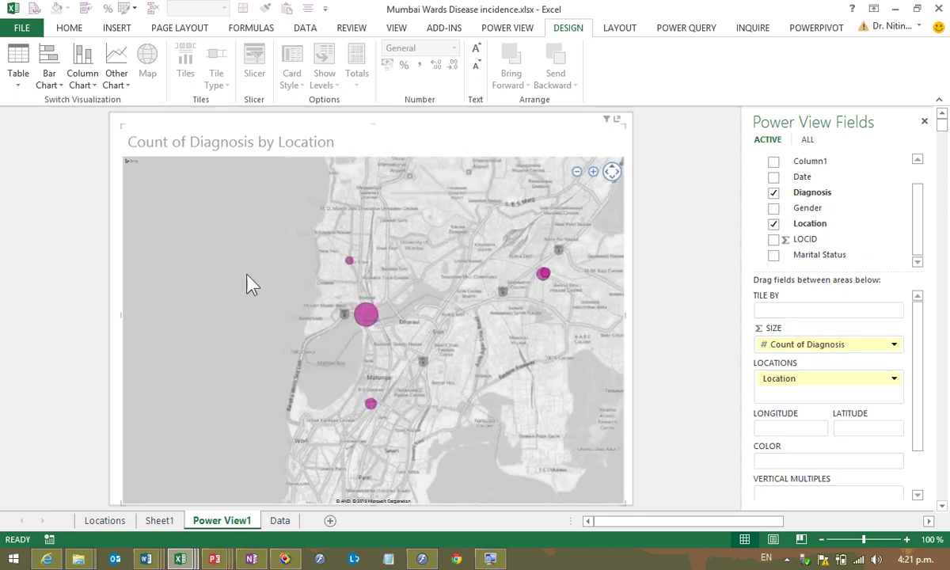
{"action": "left_click_drag", "start_coordinate": [121, 325], "coordinate": [342, 341]}
Add a Marital Status table with a count of Marital Status beside the map and convert it to a Pie chart.
{"action": "left_click_drag", "start_coordinate": [815, 255], "coordinate": [171, 171]}
{"action": "left_click_drag", "start_coordinate": [815, 254], "coordinate": [811, 359]}
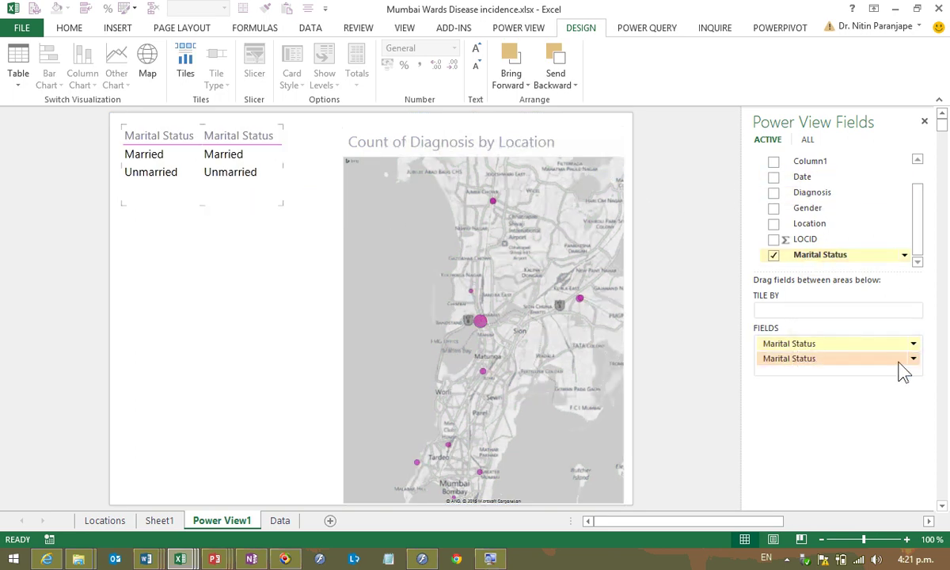
{"action": "left_click", "coordinate": [913, 359]}
{"action": "left_click", "coordinate": [811, 413]}
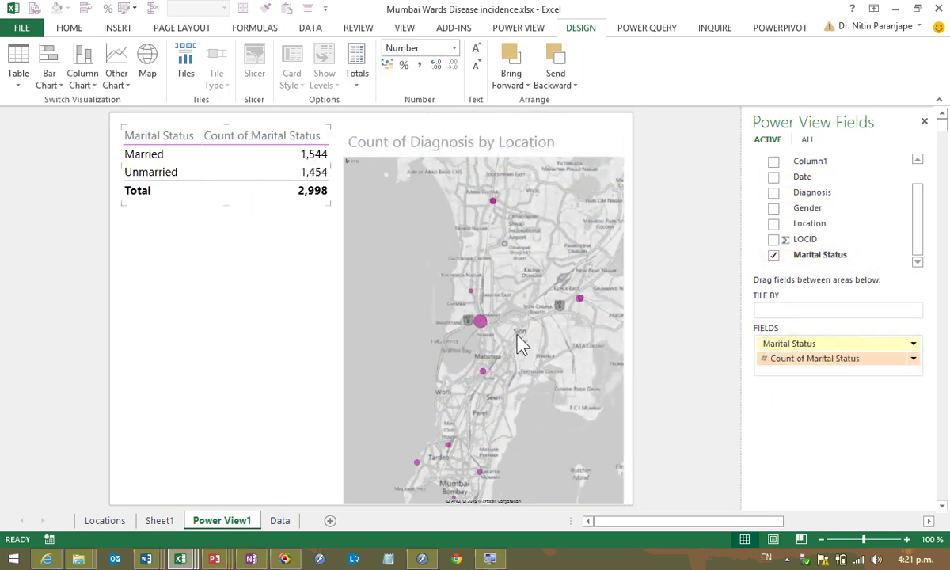
{"action": "left_click", "coordinate": [115, 79]}
{"action": "left_click", "coordinate": [129, 130]}
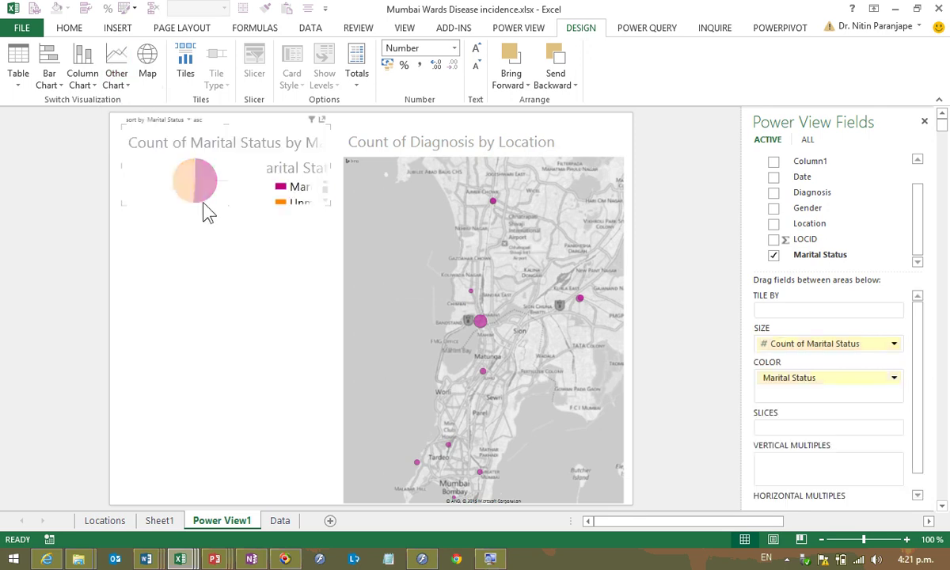
Highlight the map by the Married slice and by the Unmarried slice, and enlarge the marital status pie chart.
{"action": "left_click", "coordinate": [211, 188]}
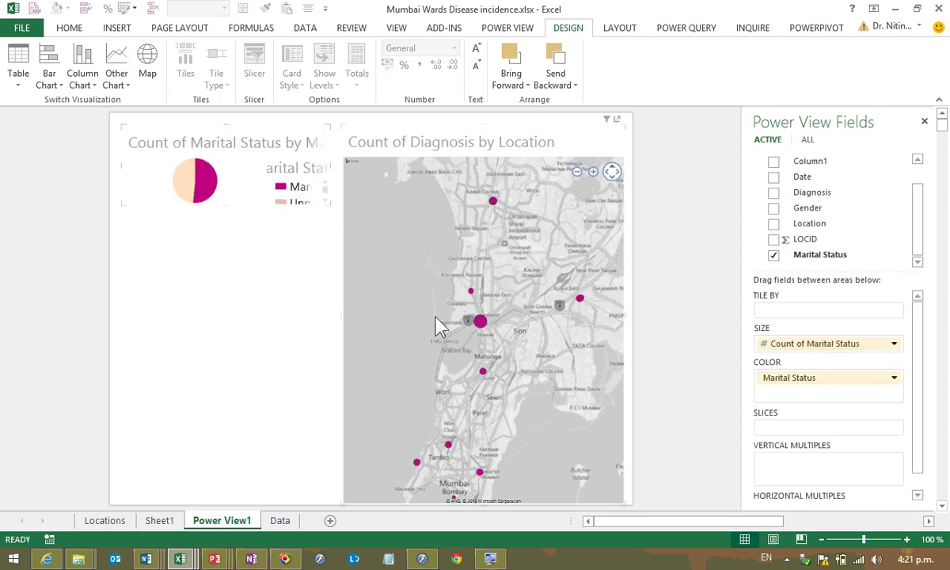
{"action": "left_click", "coordinate": [187, 188]}
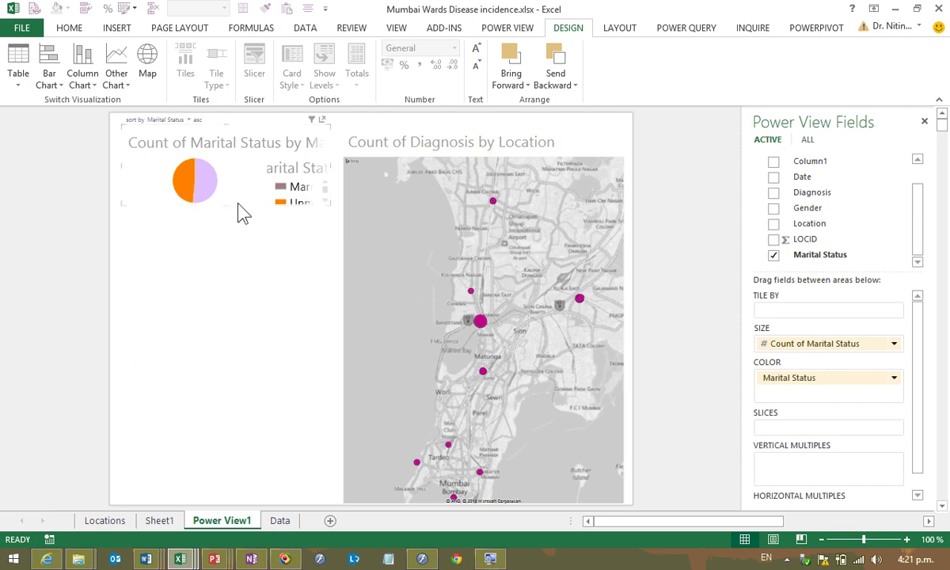
{"action": "left_click_drag", "start_coordinate": [231, 205], "coordinate": [270, 329]}
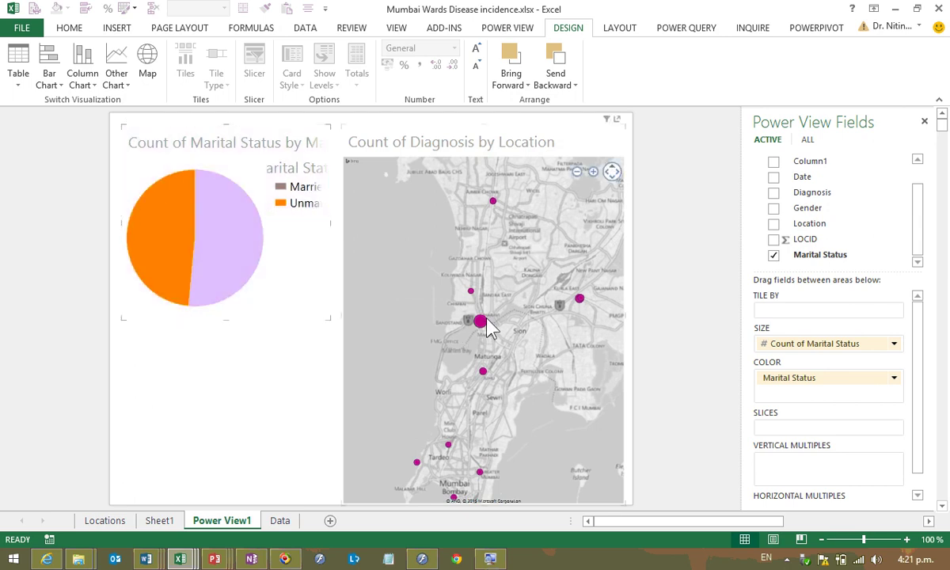
Cross-highlight the marital status pie by the largest map bubble, the bubble east of it and Byculla together.
{"action": "left_click", "coordinate": [481, 321]}
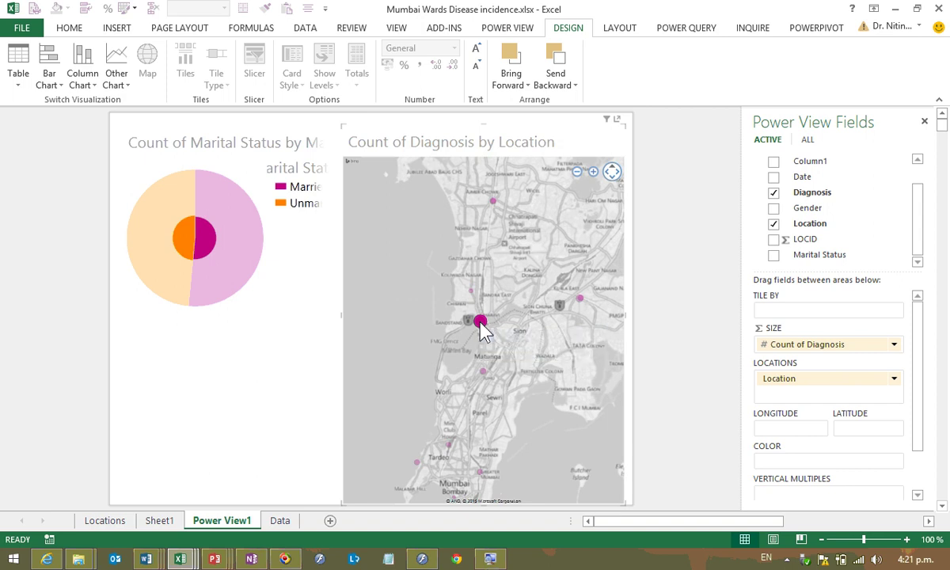
{"action": "left_click", "coordinate": [582, 301], "text": "ctrl"}
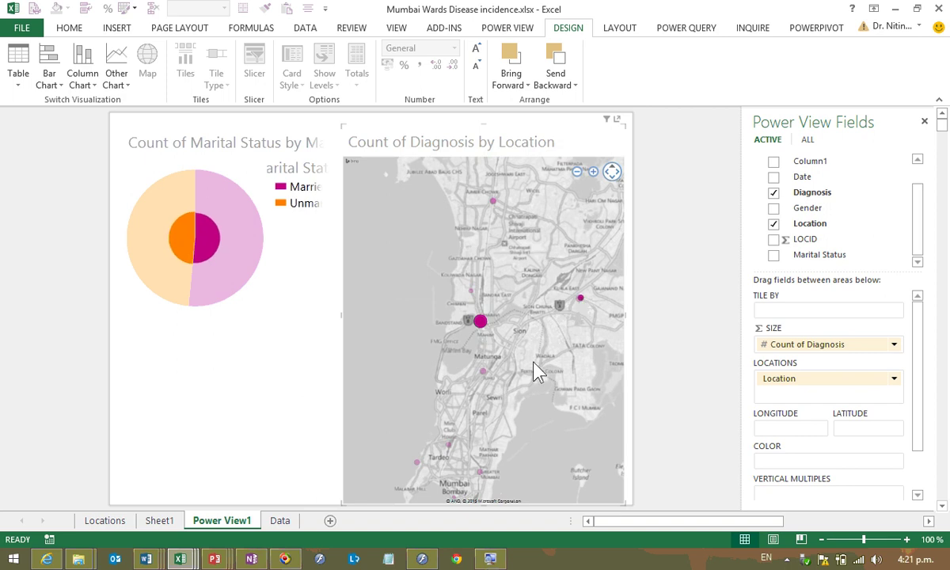
{"action": "left_click", "coordinate": [448, 445], "text": "ctrl"}
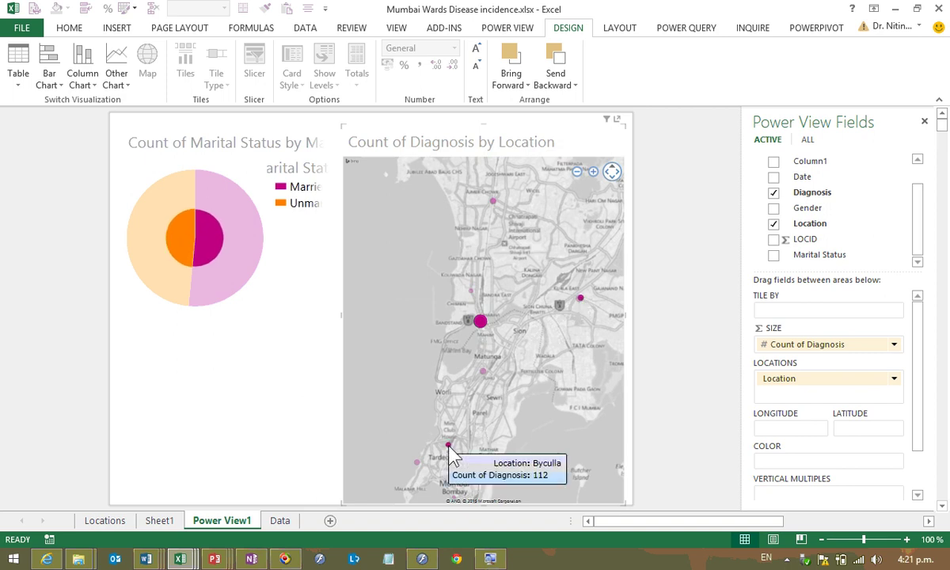
{"action": "left_click", "coordinate": [278, 352]}
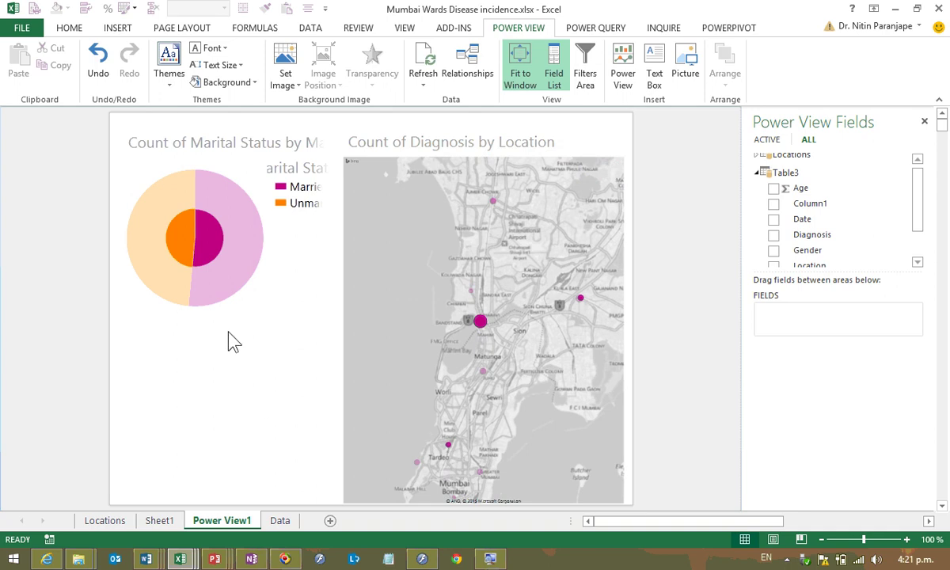
Delete the Power View1 sheet from the workbook.
{"action": "key", "text": "alt+f"}
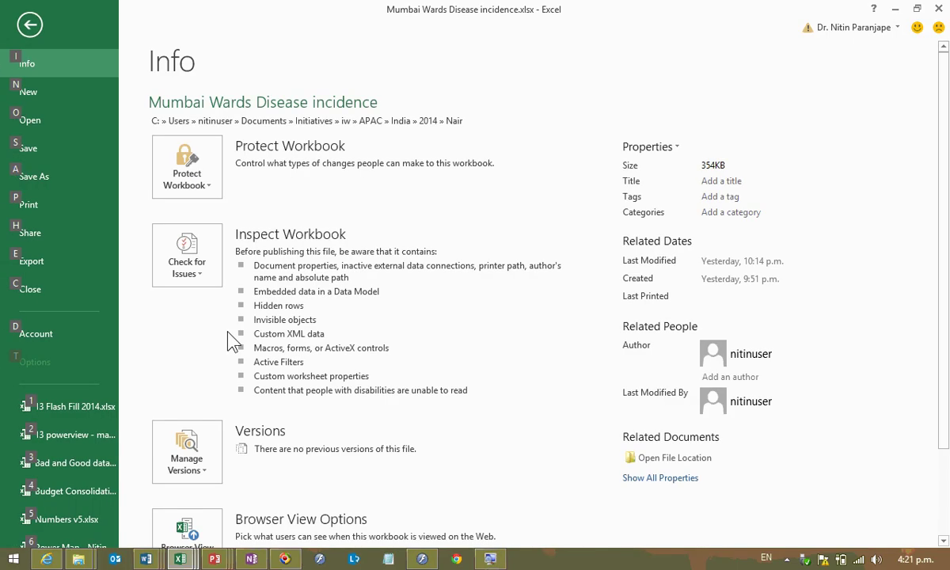
{"action": "key", "text": "Escape"}
{"action": "right_click", "coordinate": [239, 524]}
{"action": "key", "text": "Escape"}
{"action": "key", "text": "Escape"}
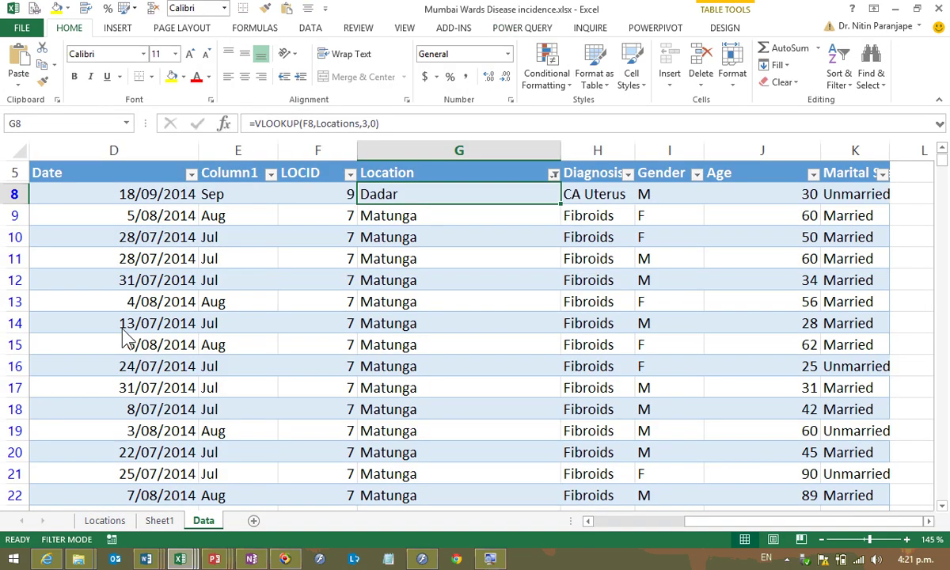
Open the Locations sheet and examine the Ward, Area and Location columns of its table.
{"action": "left_click", "coordinate": [229, 346]}
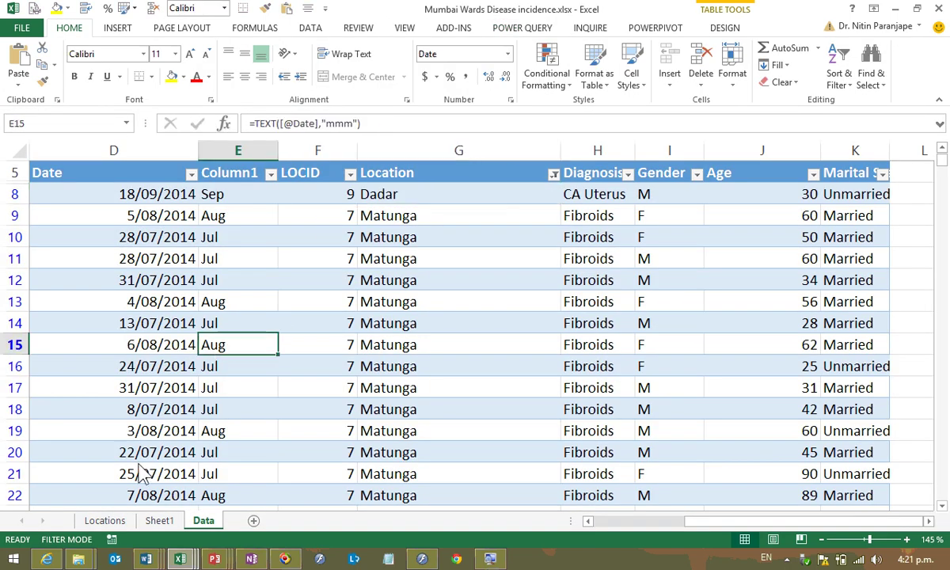
{"action": "left_click", "coordinate": [111, 524]}
{"action": "left_click", "coordinate": [419, 311]}
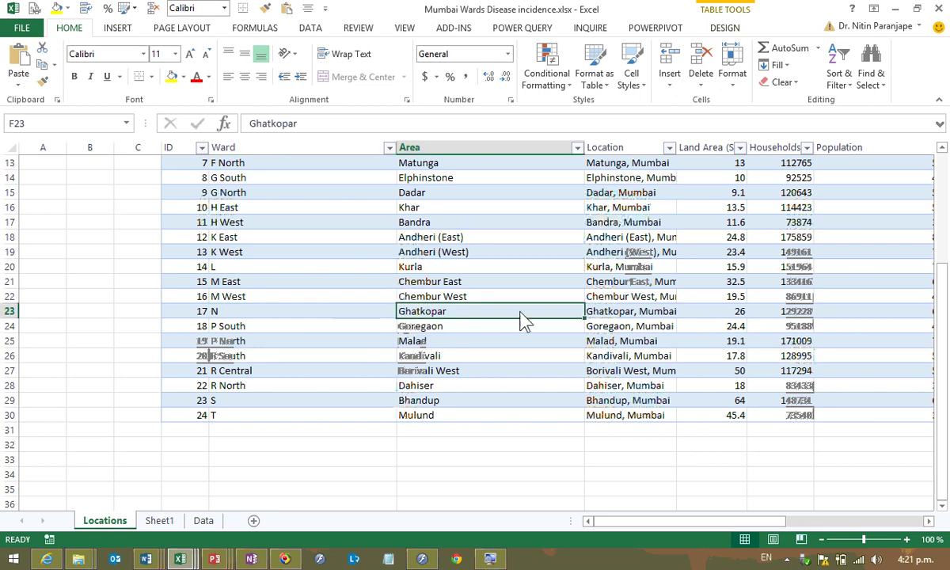
{"action": "left_click", "coordinate": [637, 267]}
{"action": "scroll", "coordinate": [657, 277], "scroll_direction": "up", "scroll_amount": 4}
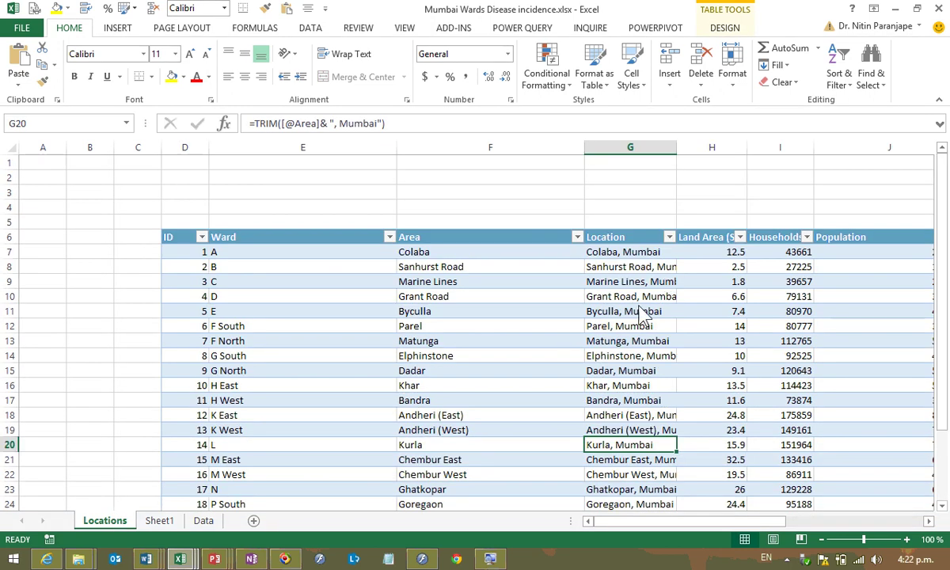
{"action": "scroll", "coordinate": [634, 312], "scroll_direction": "up", "scroll_amount": 3}
{"action": "scroll", "coordinate": [643, 327], "scroll_direction": "up", "scroll_amount": 1}
{"action": "left_click", "coordinate": [717, 247]}
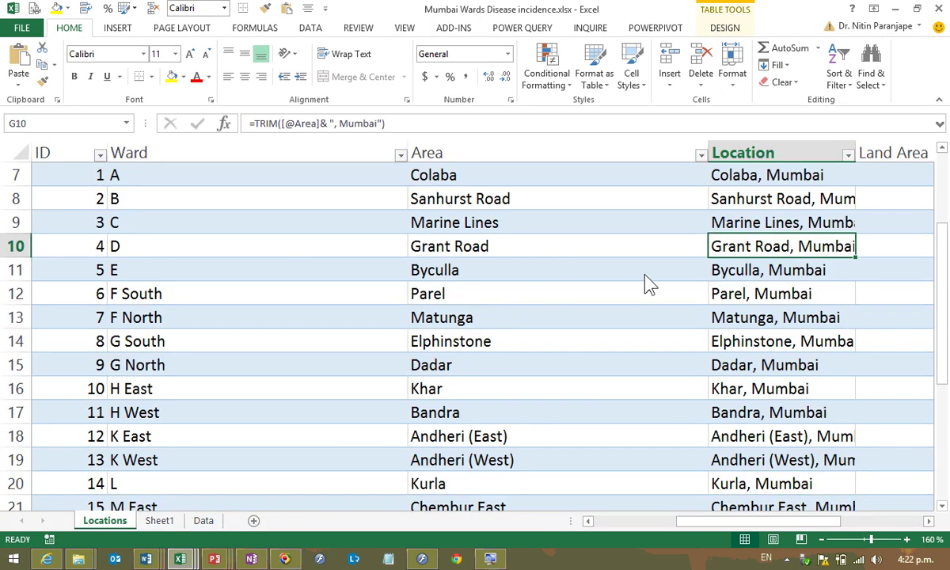
Examine the Land Area, Households, Population and density columns along the Grant Road row.
{"action": "key", "text": "Right"}
{"action": "key", "text": "Right"}
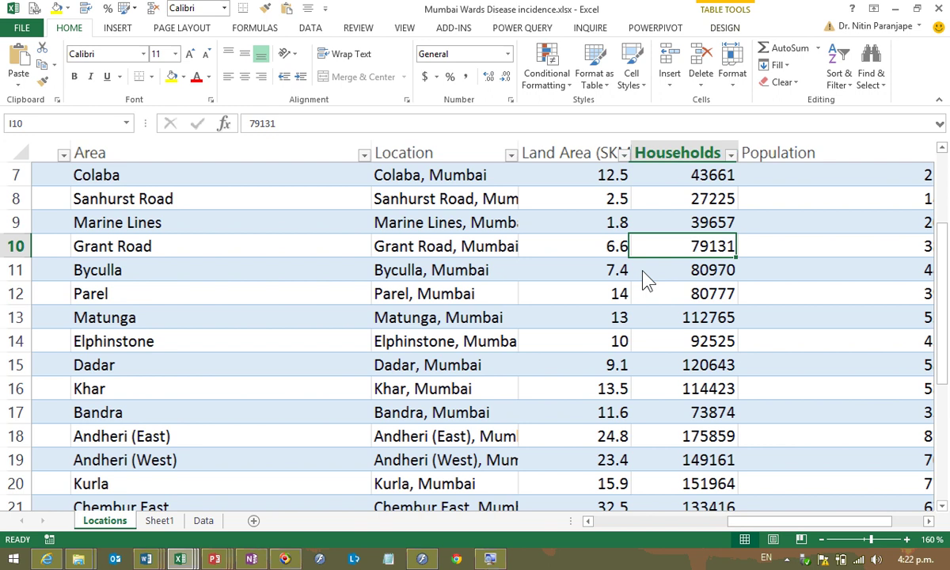
{"action": "key", "text": "Right"}
{"action": "key", "text": "Right"}
{"action": "key", "text": "Left"}
{"action": "key", "text": "Left"}
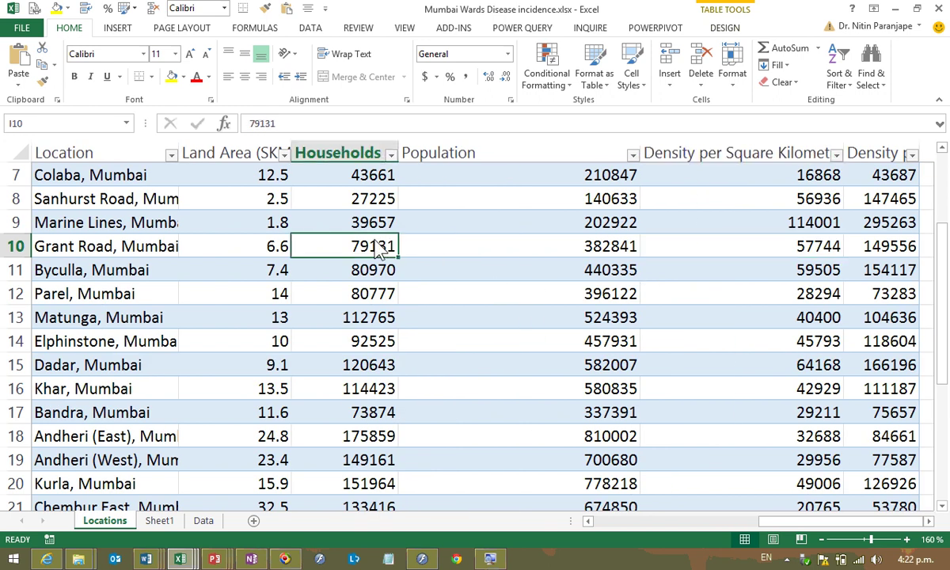
Select the Land Area cell for Colaba in the Locations table and display the commands for inserting charts and reports.
{"action": "scroll", "coordinate": [372, 253], "scroll_direction": "up", "scroll_amount": 2}
{"action": "left_click", "coordinate": [277, 318]}
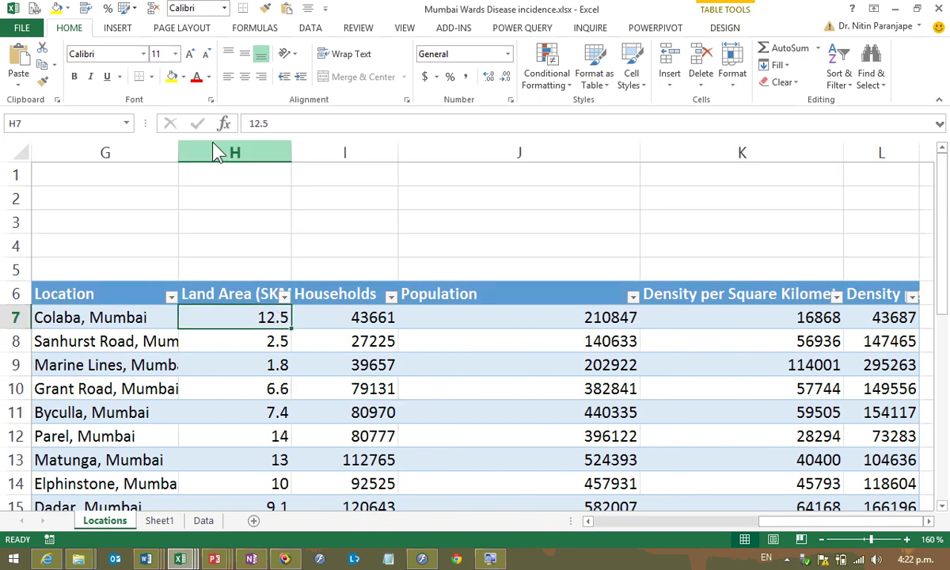
{"action": "left_click", "coordinate": [119, 30]}
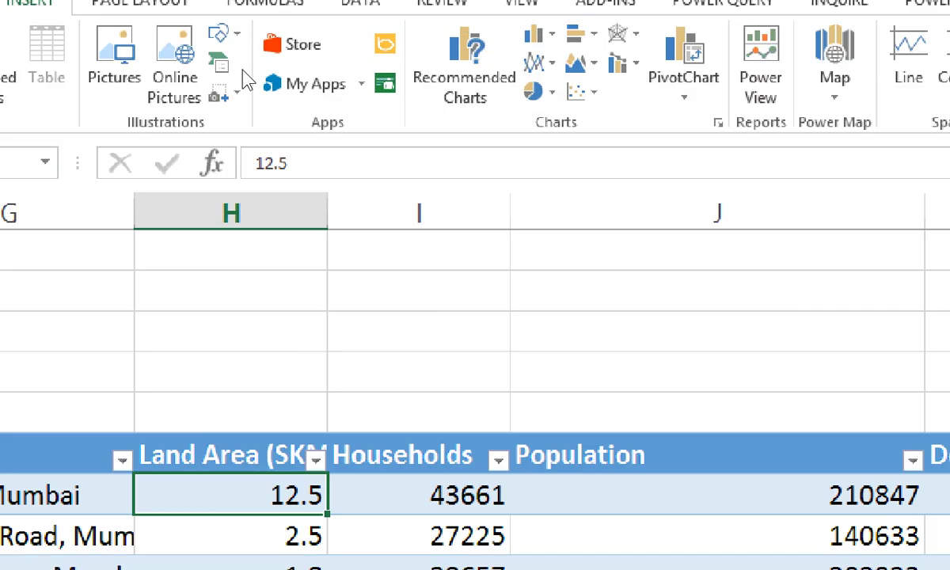